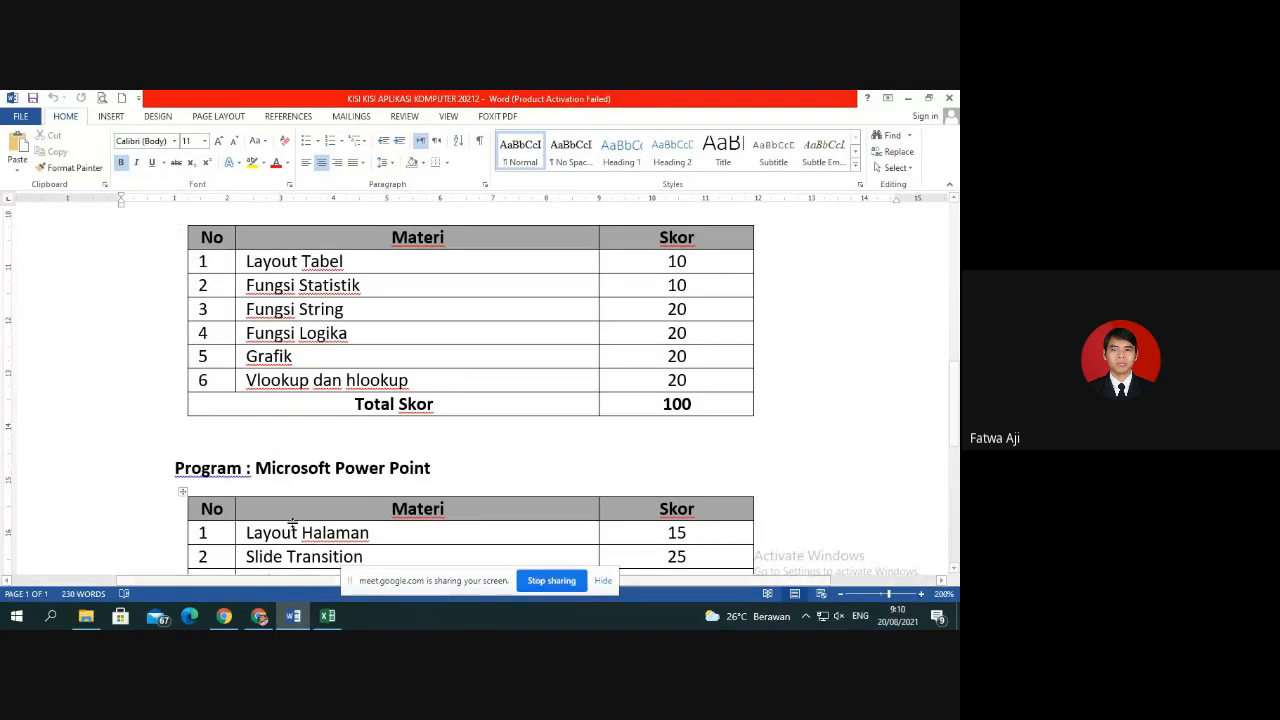
Switch to the latihan1 workbook in Excel and open its empty worksheet Sheet1.
{"action": "left_click", "coordinate": [333, 618]}
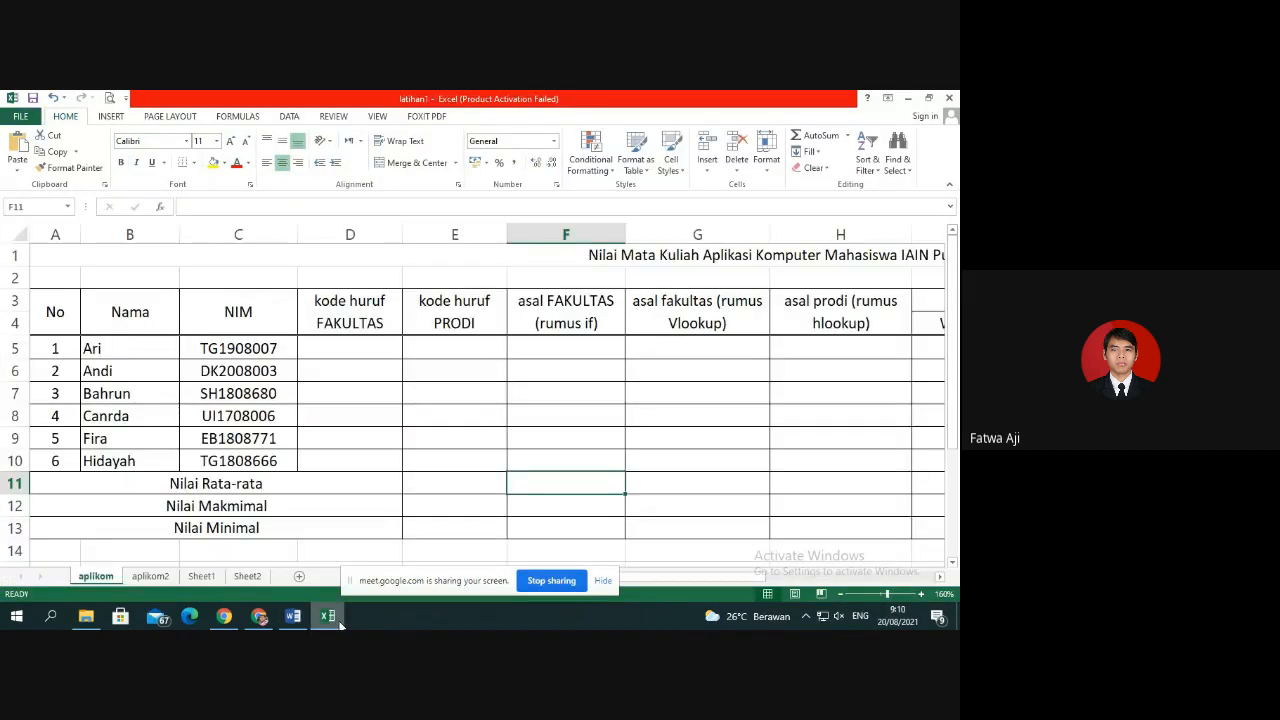
{"action": "left_click", "coordinate": [418, 443]}
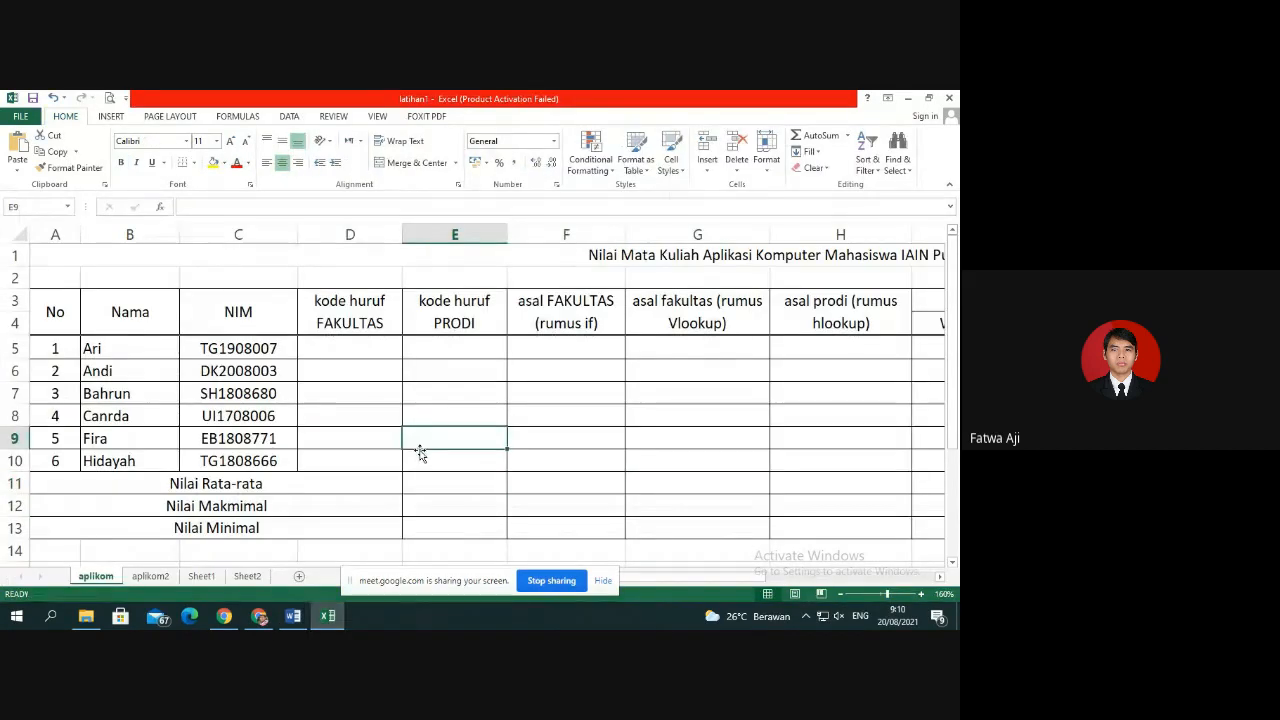
{"action": "left_click", "coordinate": [236, 577]}
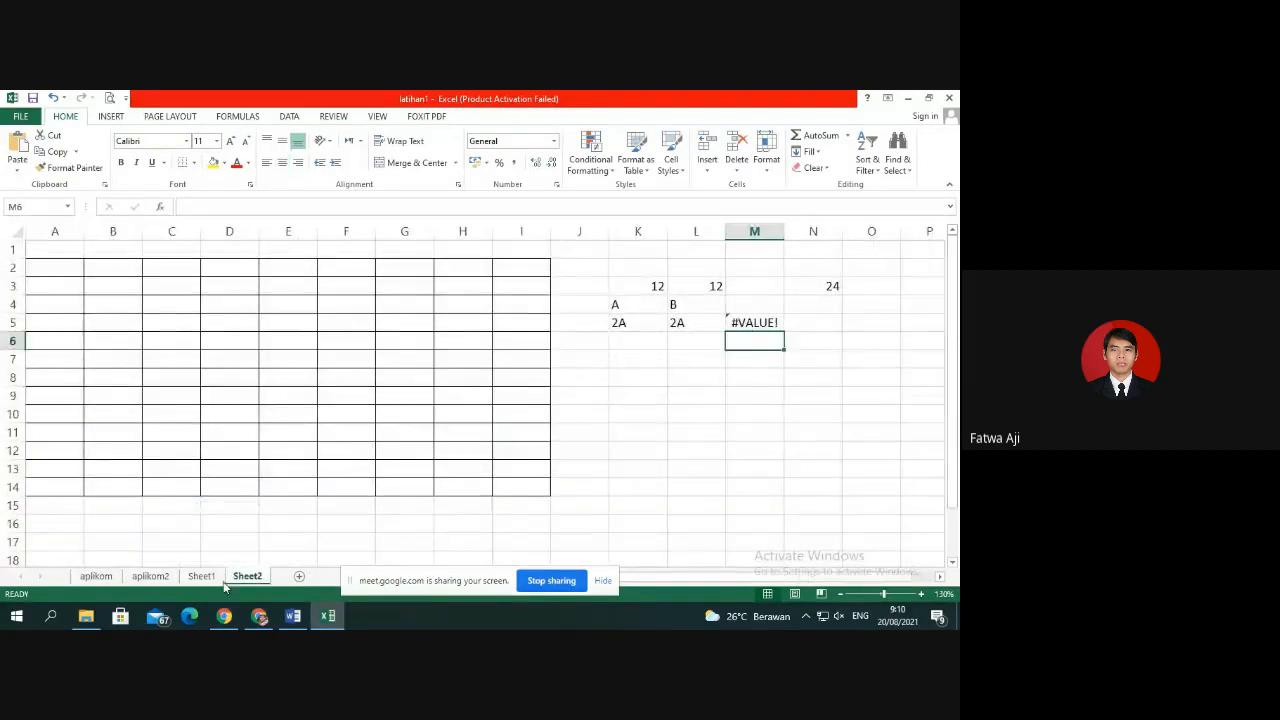
{"action": "left_click", "coordinate": [204, 577]}
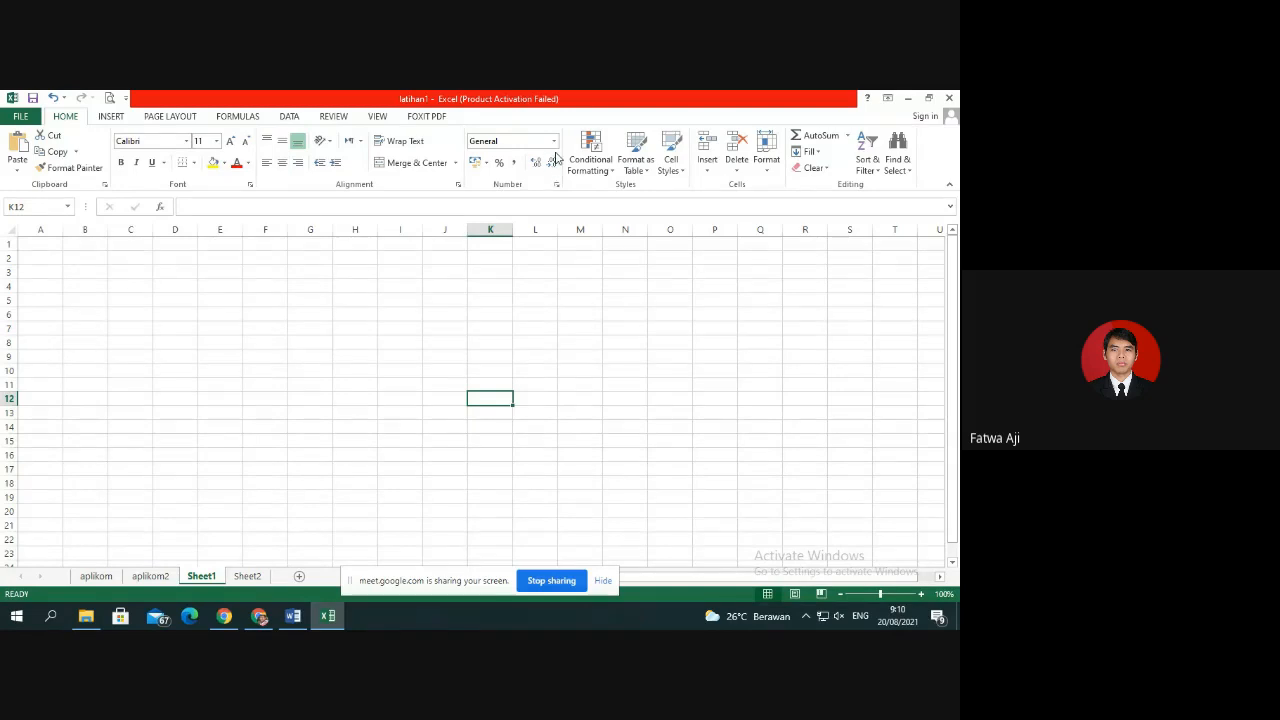
Look through Excel's function library, covering the AutoSum, Logical, Text, Lookup & Reference and Statistical functions.
{"action": "left_click", "coordinate": [237, 116]}
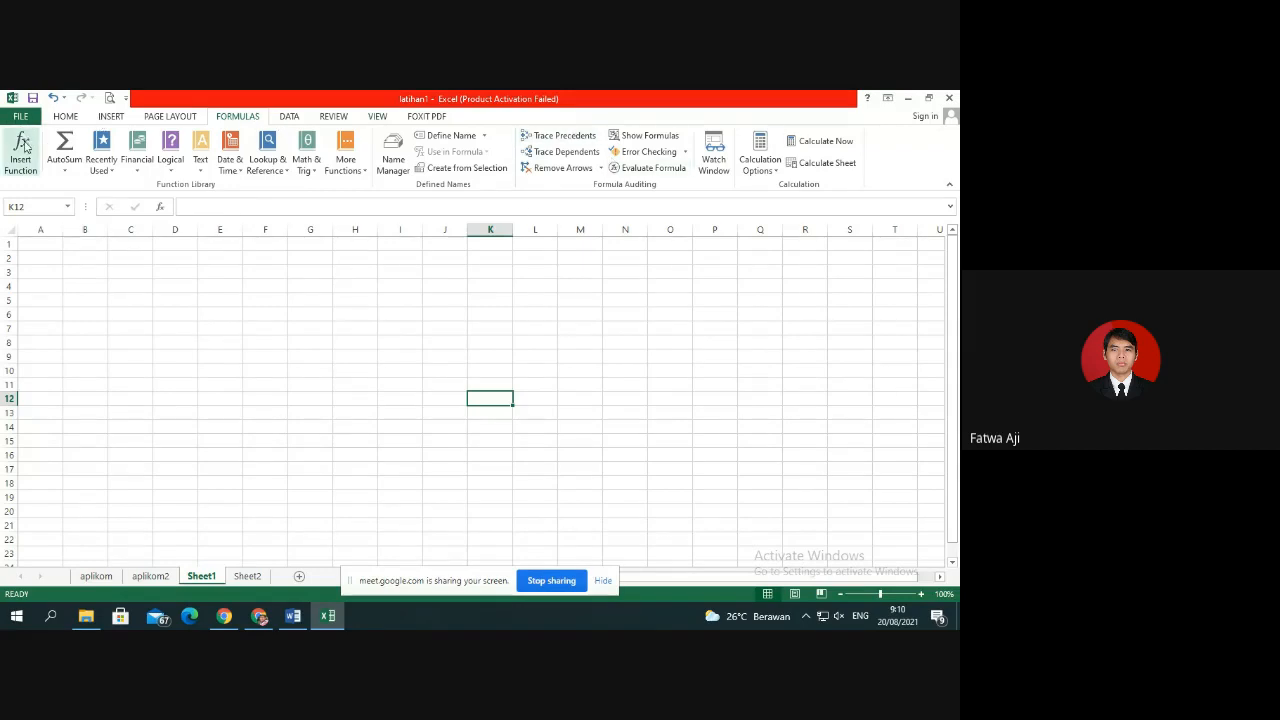
{"action": "left_click", "coordinate": [66, 171]}
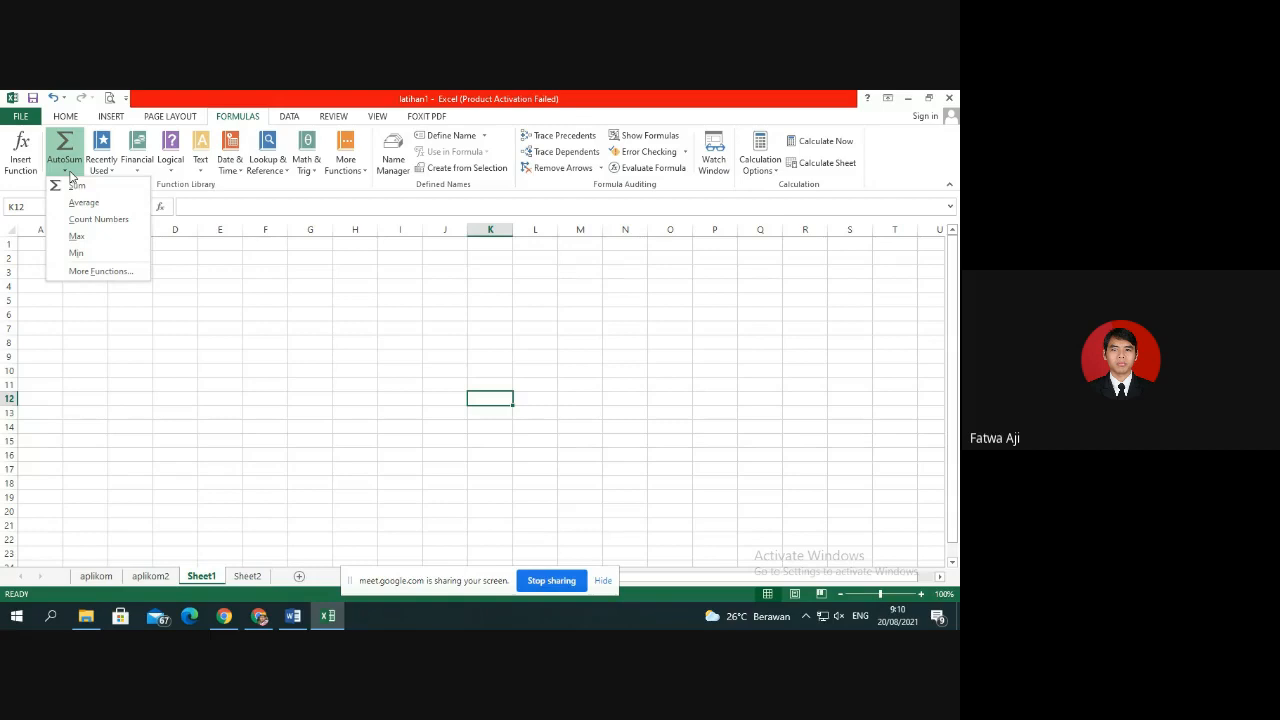
{"action": "left_click", "coordinate": [171, 168]}
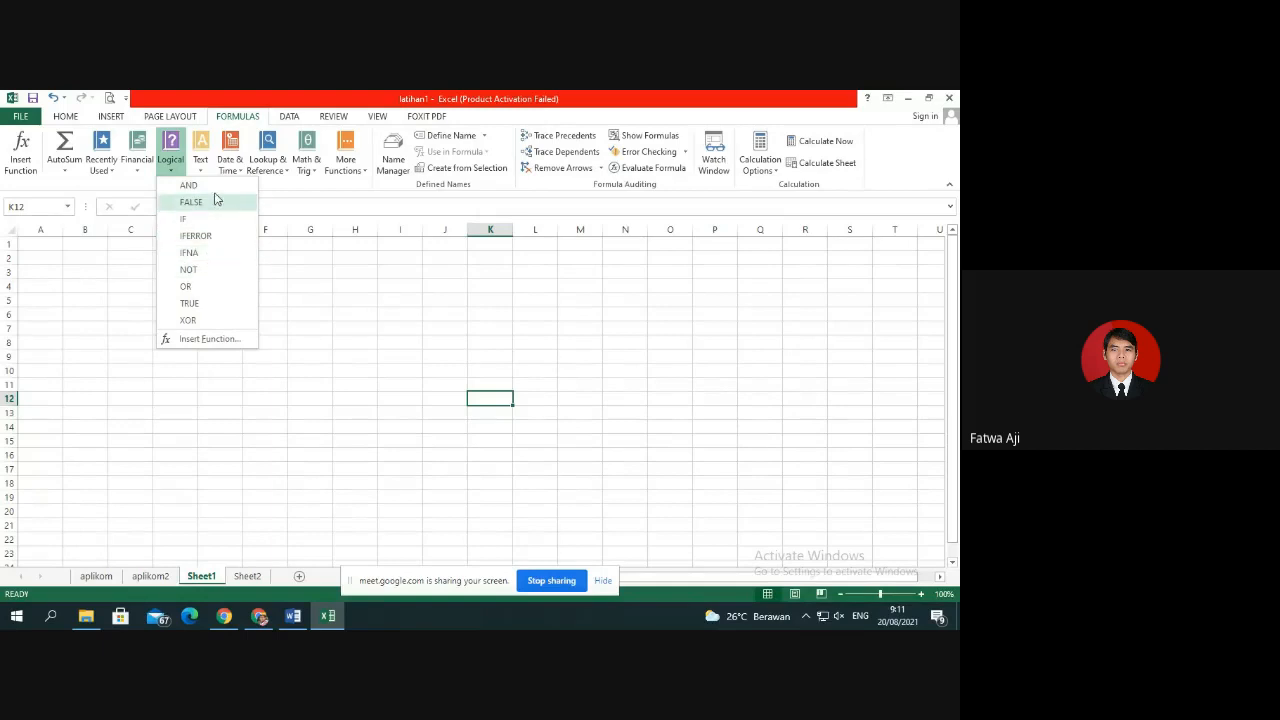
{"action": "left_click", "coordinate": [200, 155]}
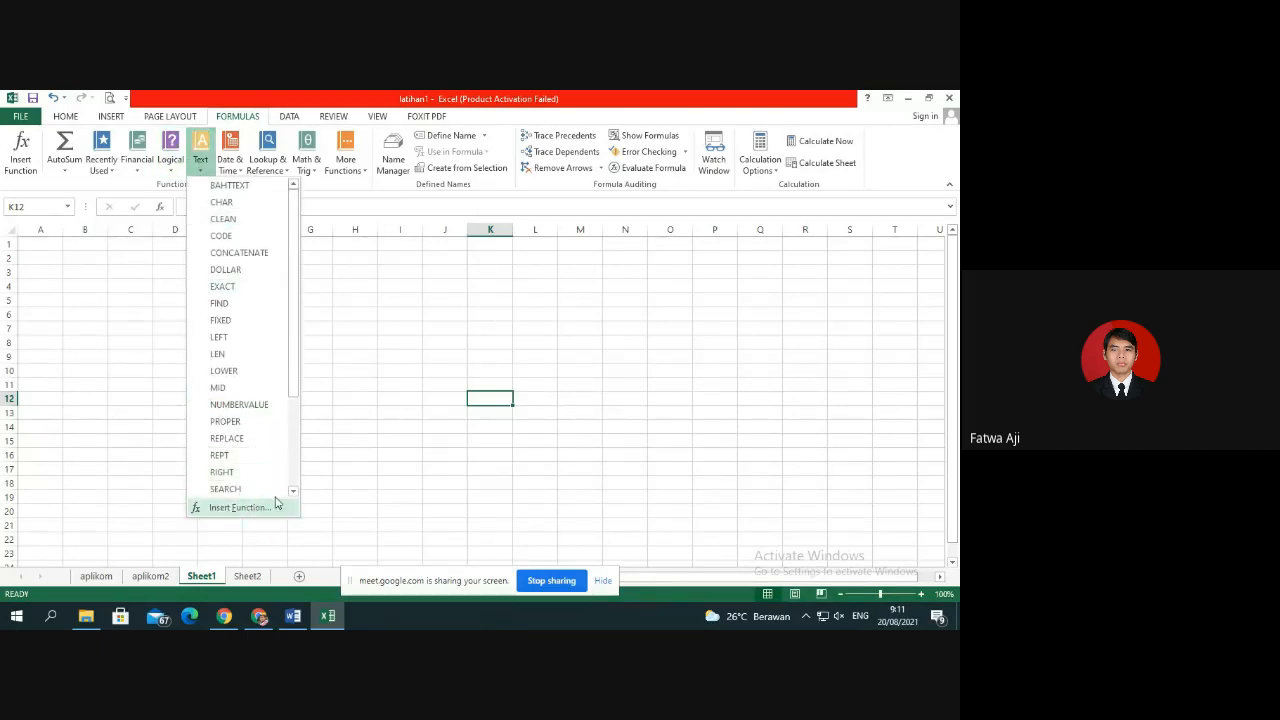
{"action": "left_click_drag", "start_coordinate": [293, 392], "coordinate": [306, 437]}
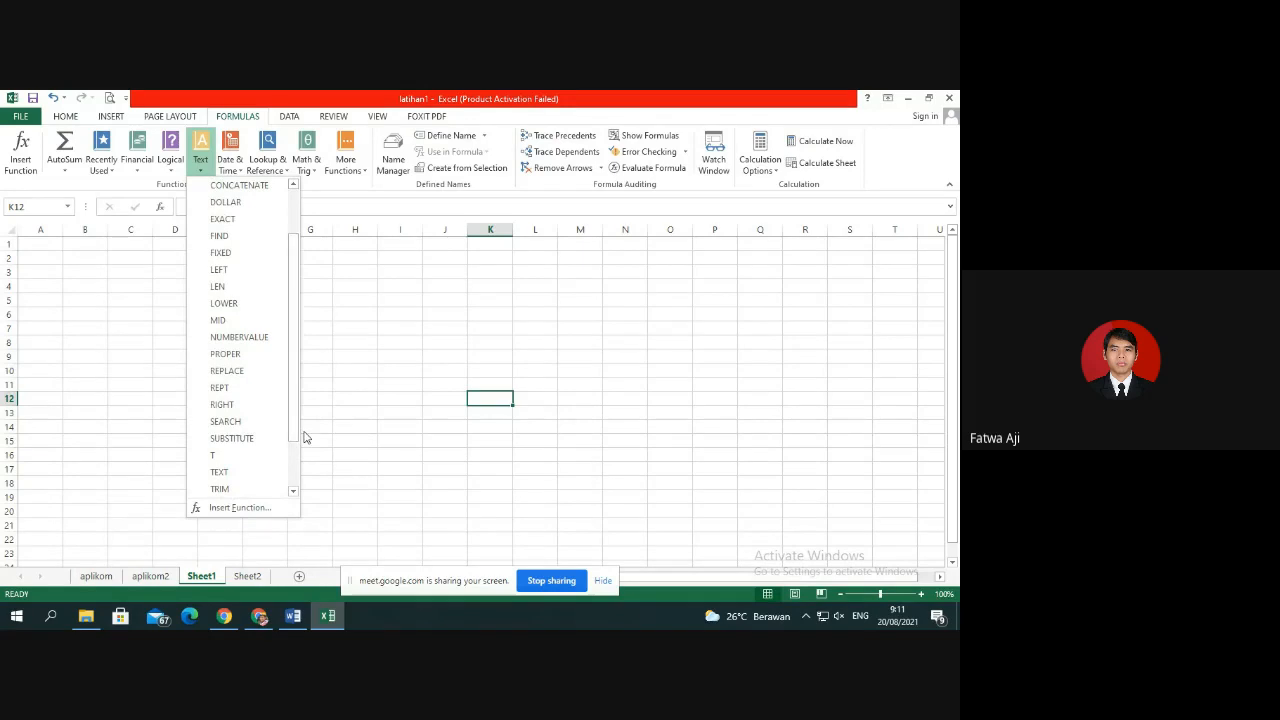
{"action": "left_click", "coordinate": [349, 312]}
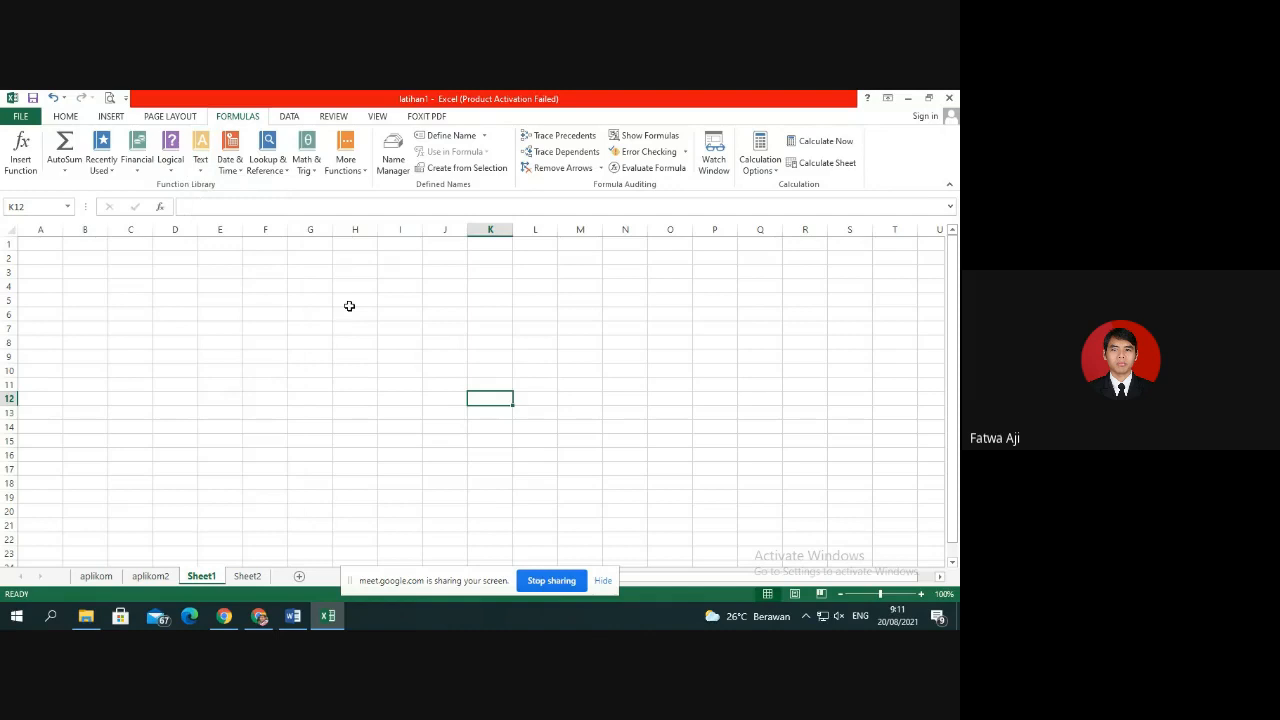
{"action": "left_click", "coordinate": [284, 175]}
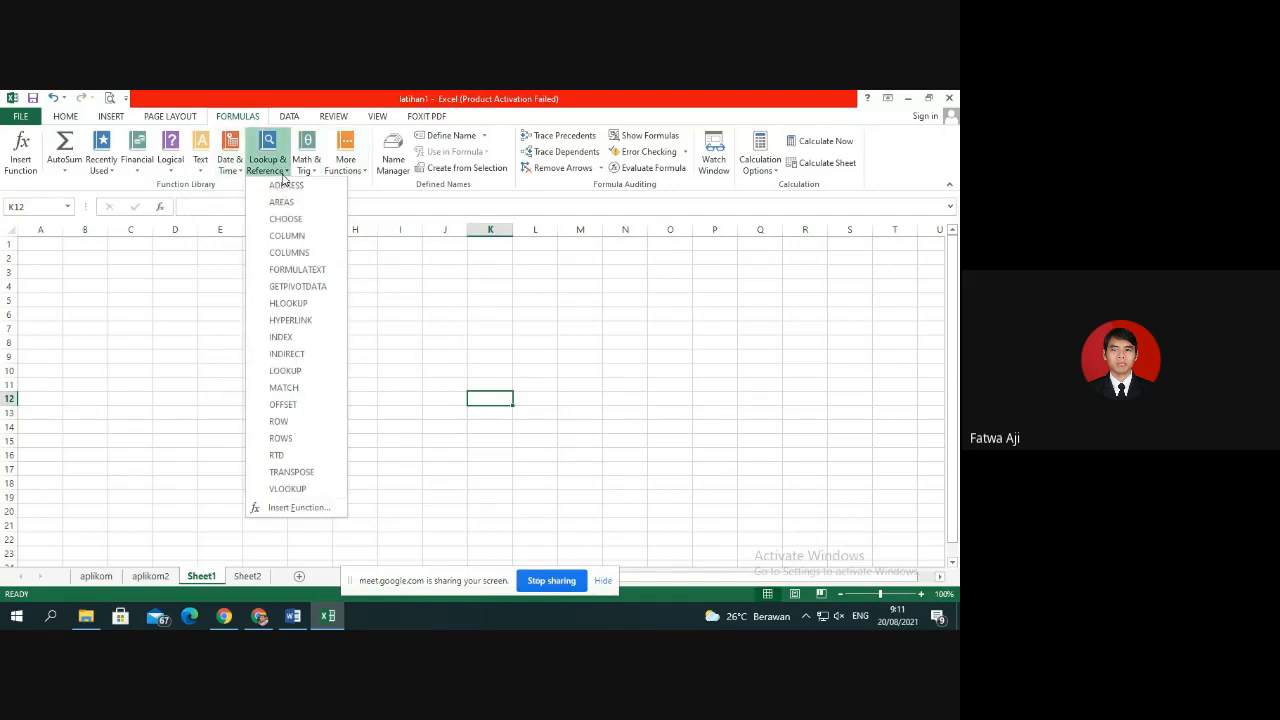
{"action": "left_click", "coordinate": [344, 172]}
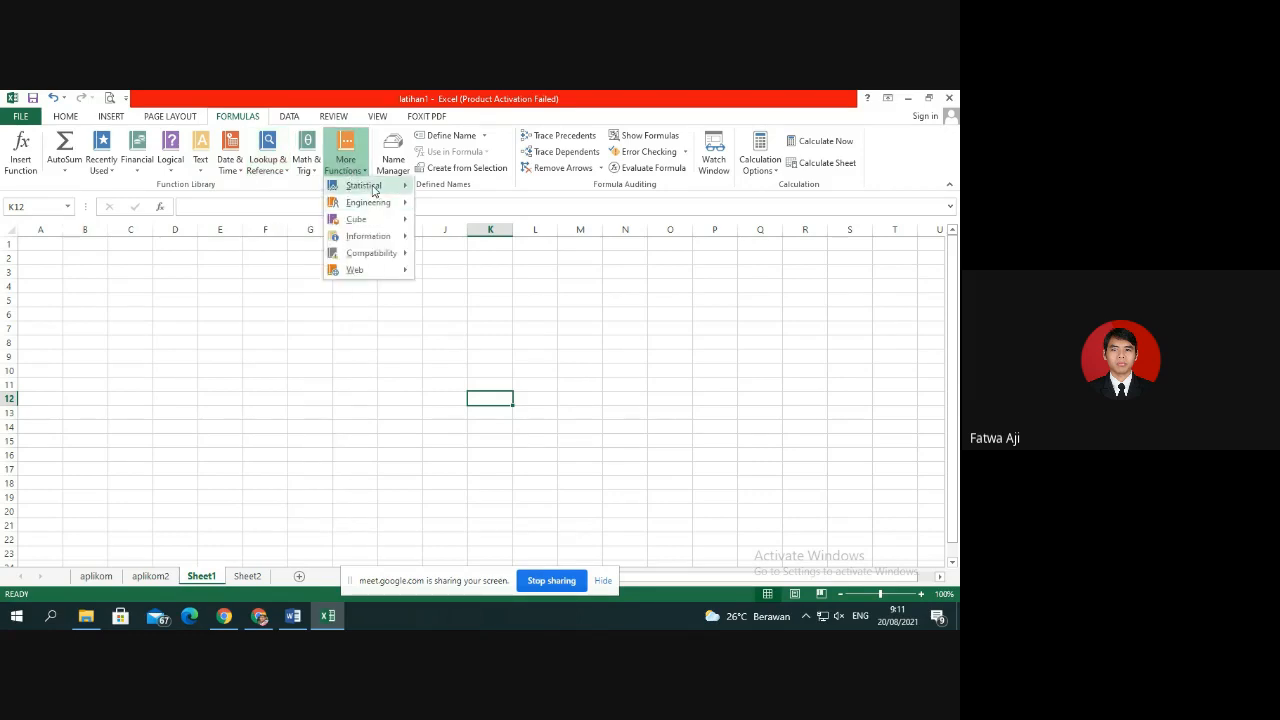
{"action": "mouse_move", "coordinate": [373, 191]}
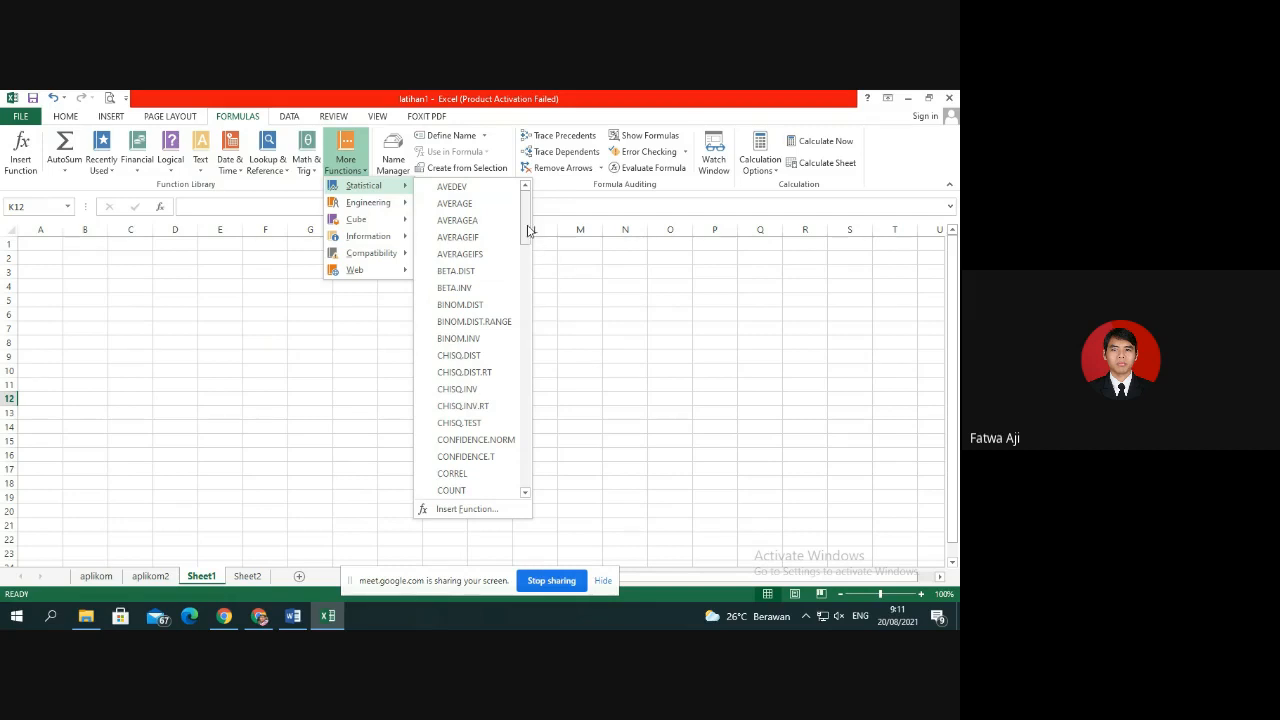
{"action": "scroll", "coordinate": [533, 248], "scroll_direction": "down", "scroll_amount": 3}
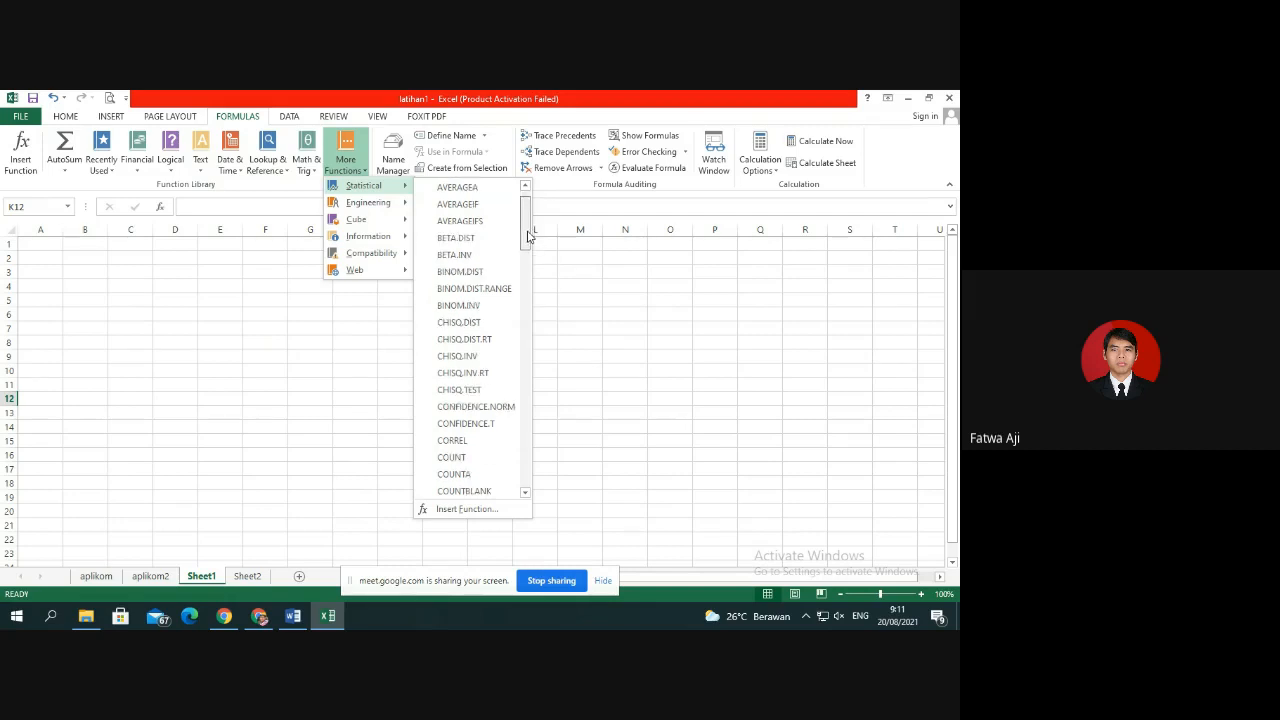
{"action": "left_click", "coordinate": [617, 341]}
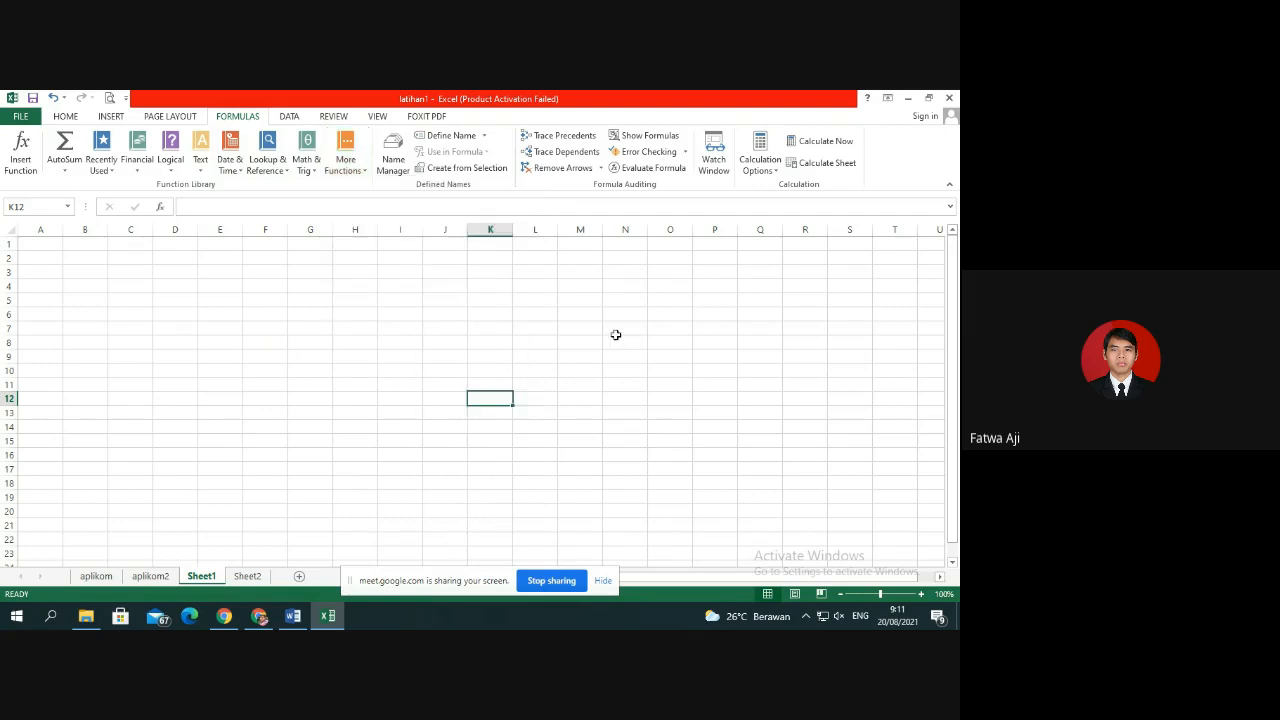
Enlarge the Sheet1 view to 130%.
{"action": "left_click", "coordinate": [921, 594]}
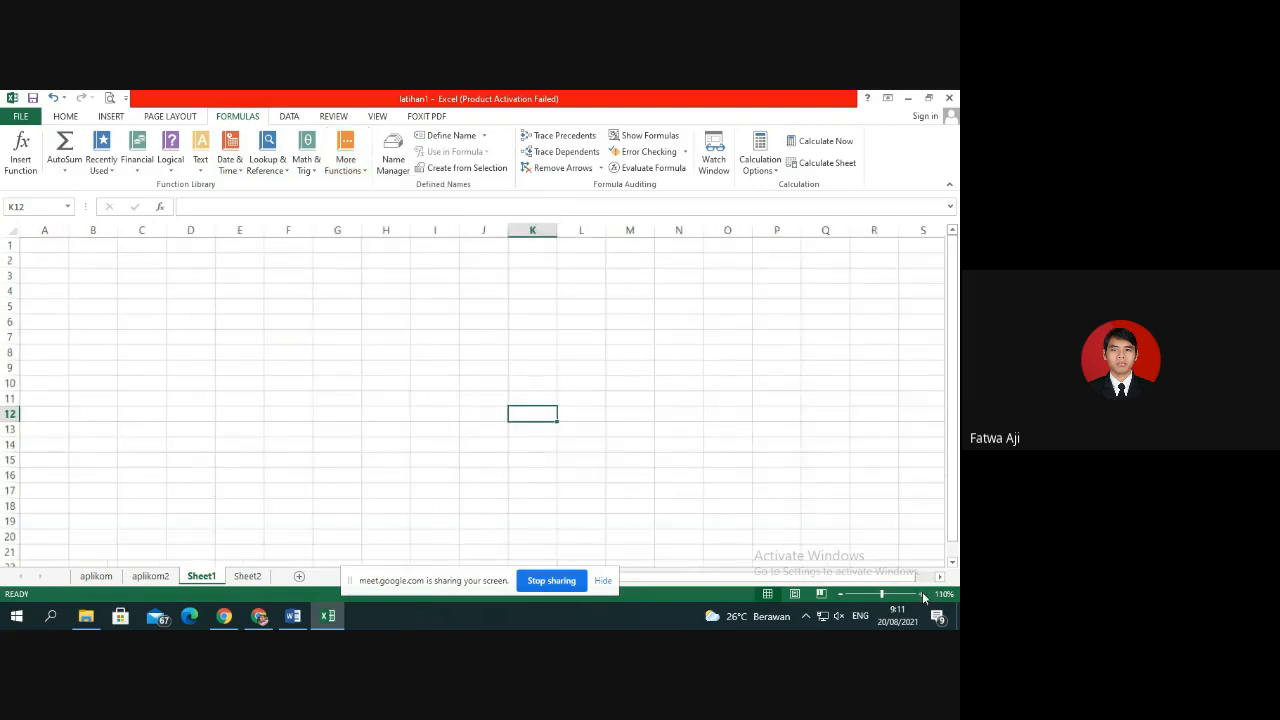
{"action": "left_click", "coordinate": [921, 594]}
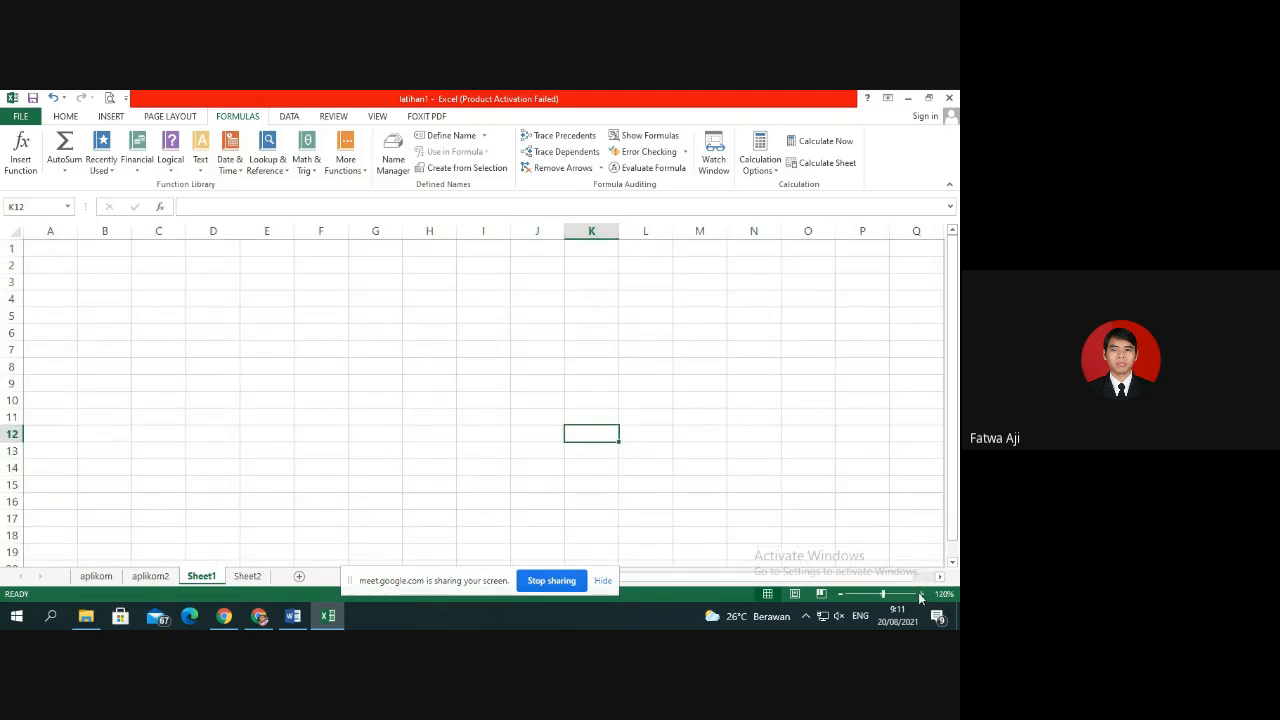
{"action": "left_click", "coordinate": [921, 594]}
{"action": "left_click_drag", "start_coordinate": [955, 385], "coordinate": [951, 354]}
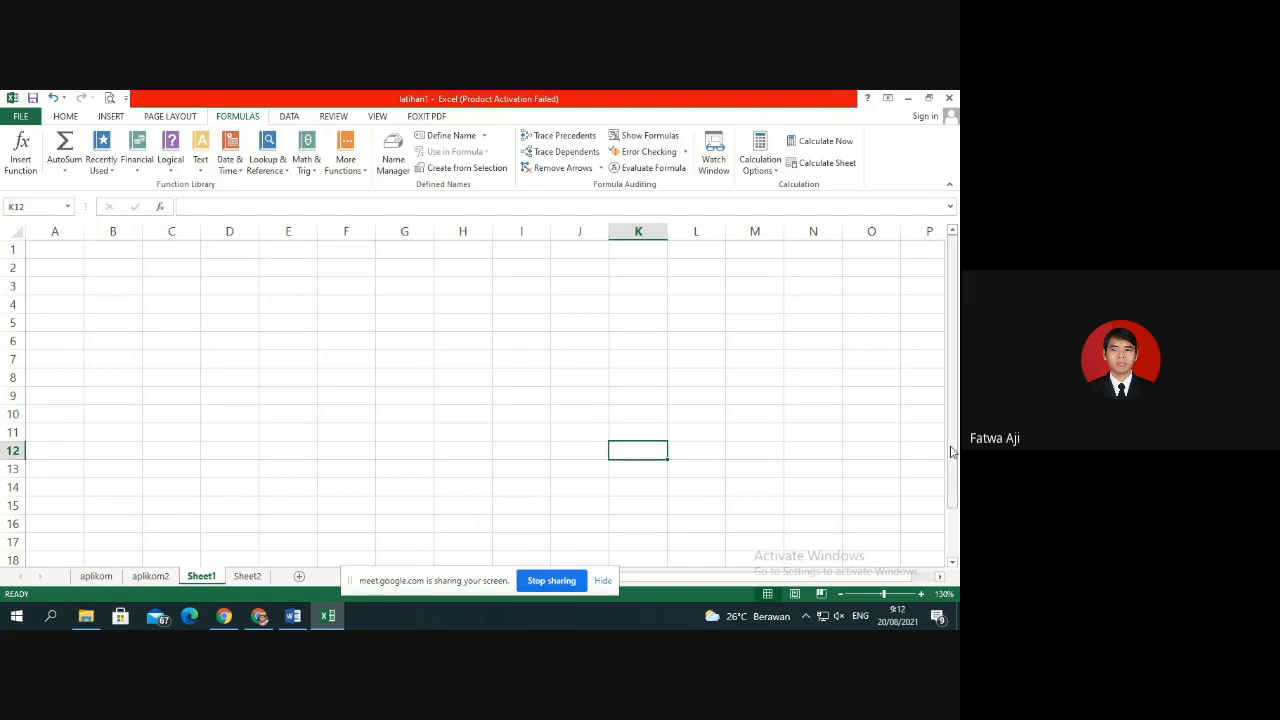
{"action": "left_click", "coordinate": [791, 580]}
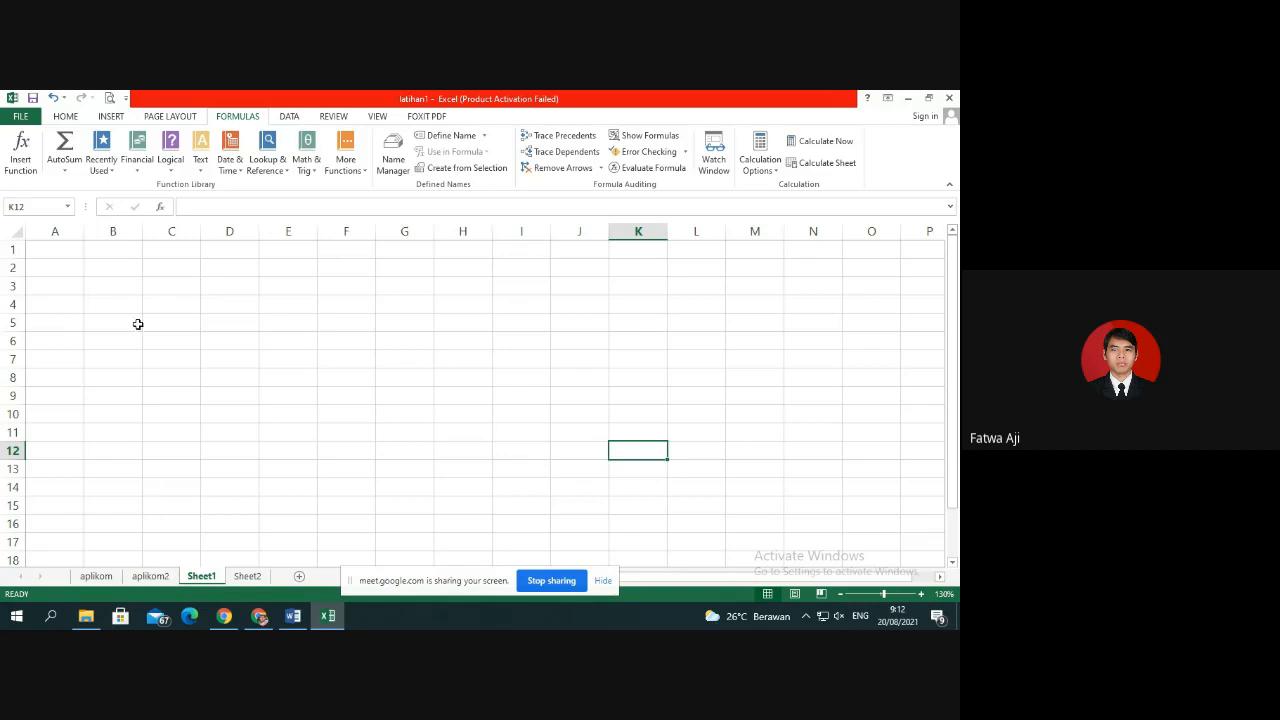
Select whole columns A, B and C one at a time, go back to column A, and select row 1.
{"action": "left_click", "coordinate": [62, 231]}
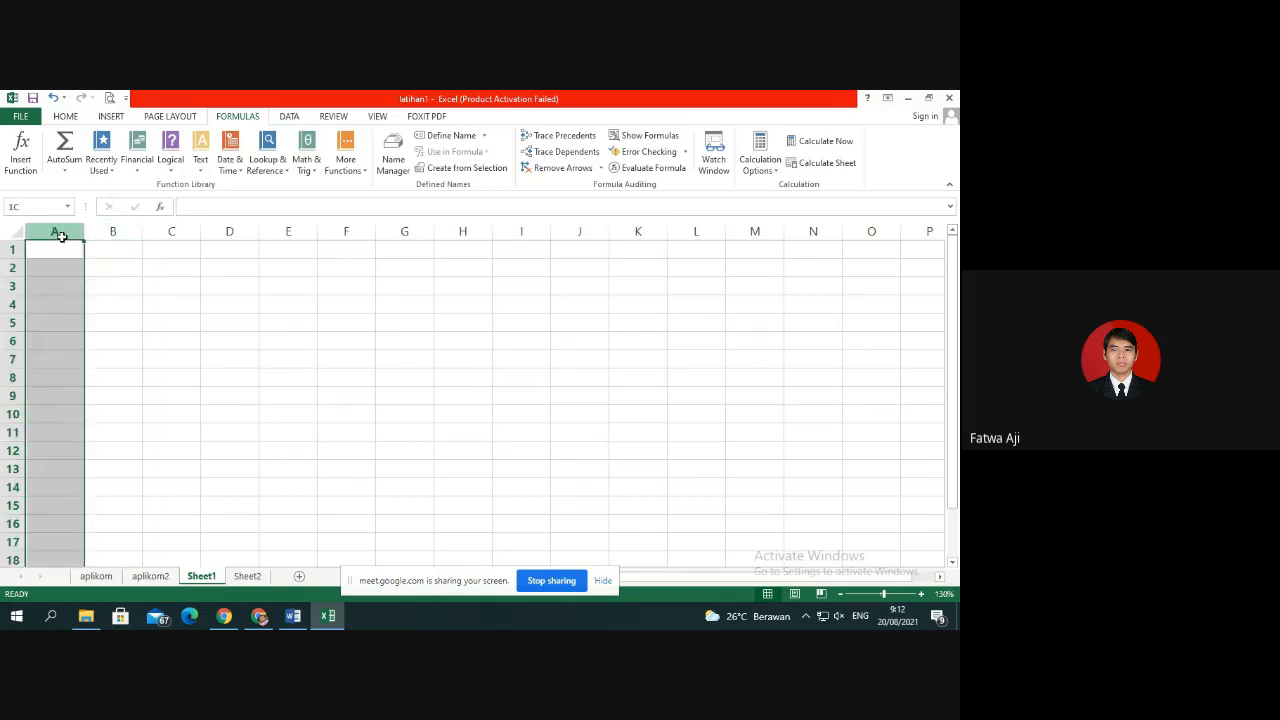
{"action": "left_click", "coordinate": [100, 233]}
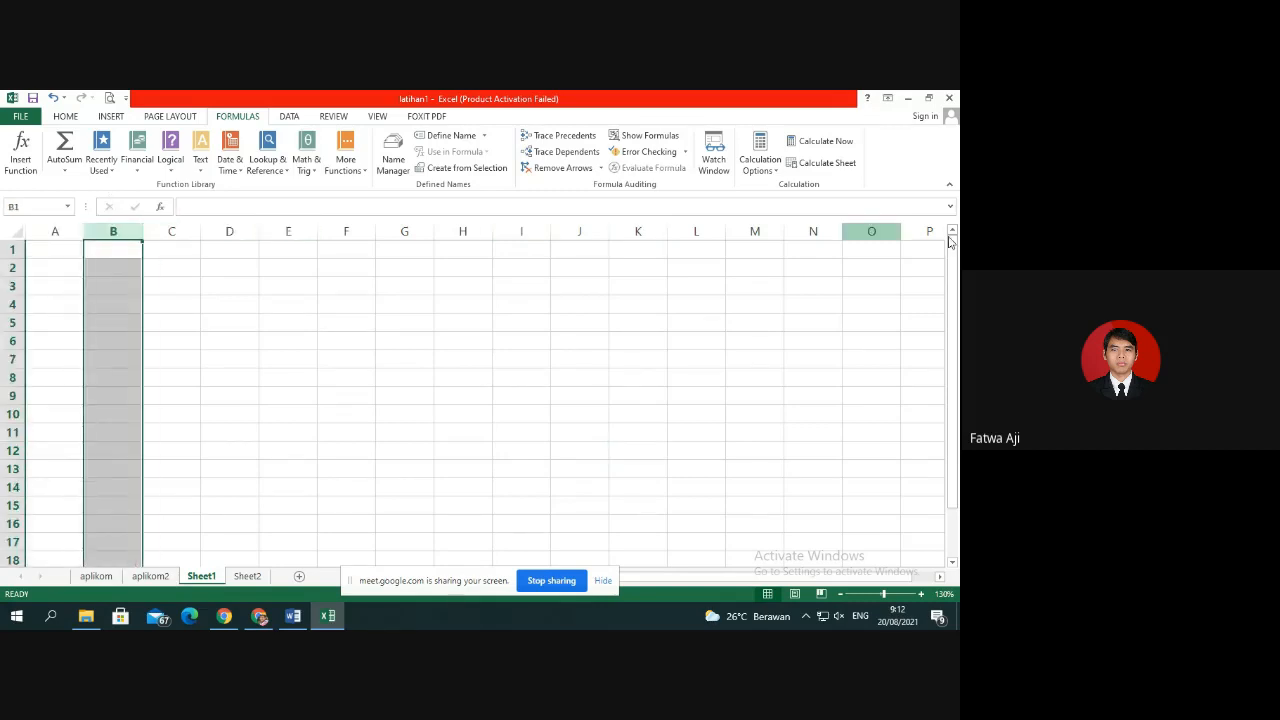
{"action": "left_click", "coordinate": [162, 232]}
{"action": "left_click", "coordinate": [55, 231]}
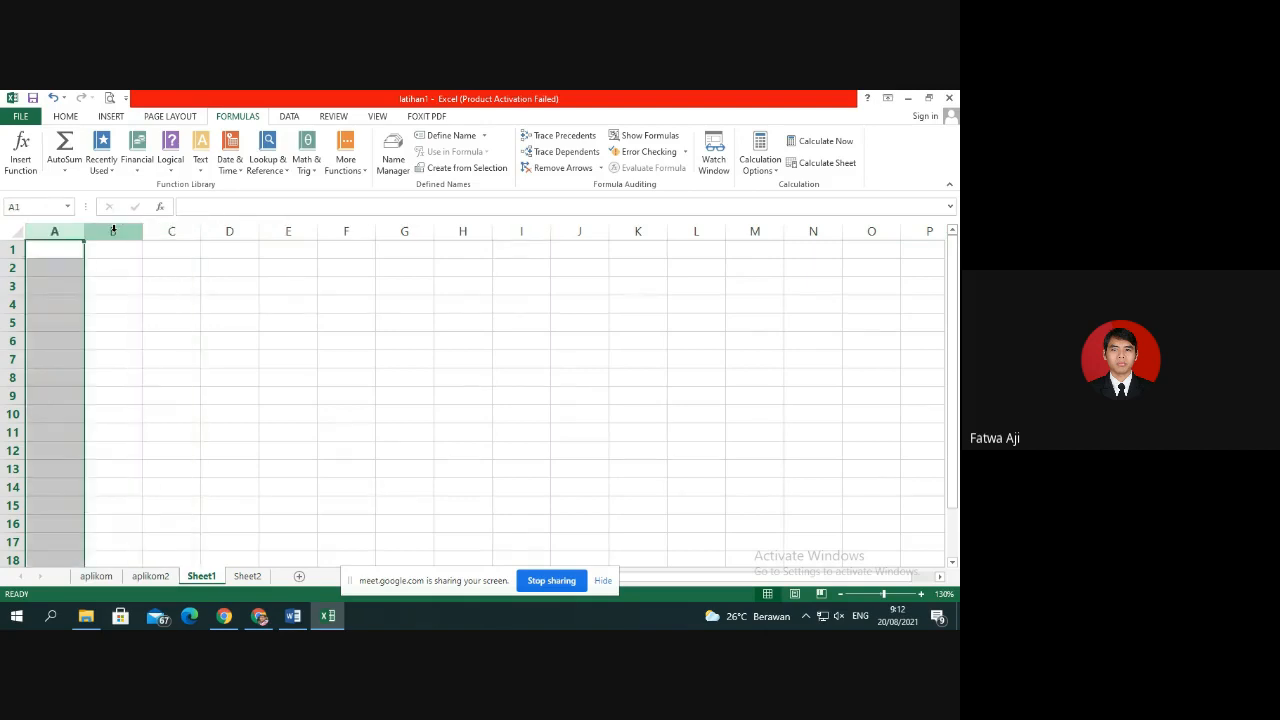
{"action": "left_click", "coordinate": [12, 251]}
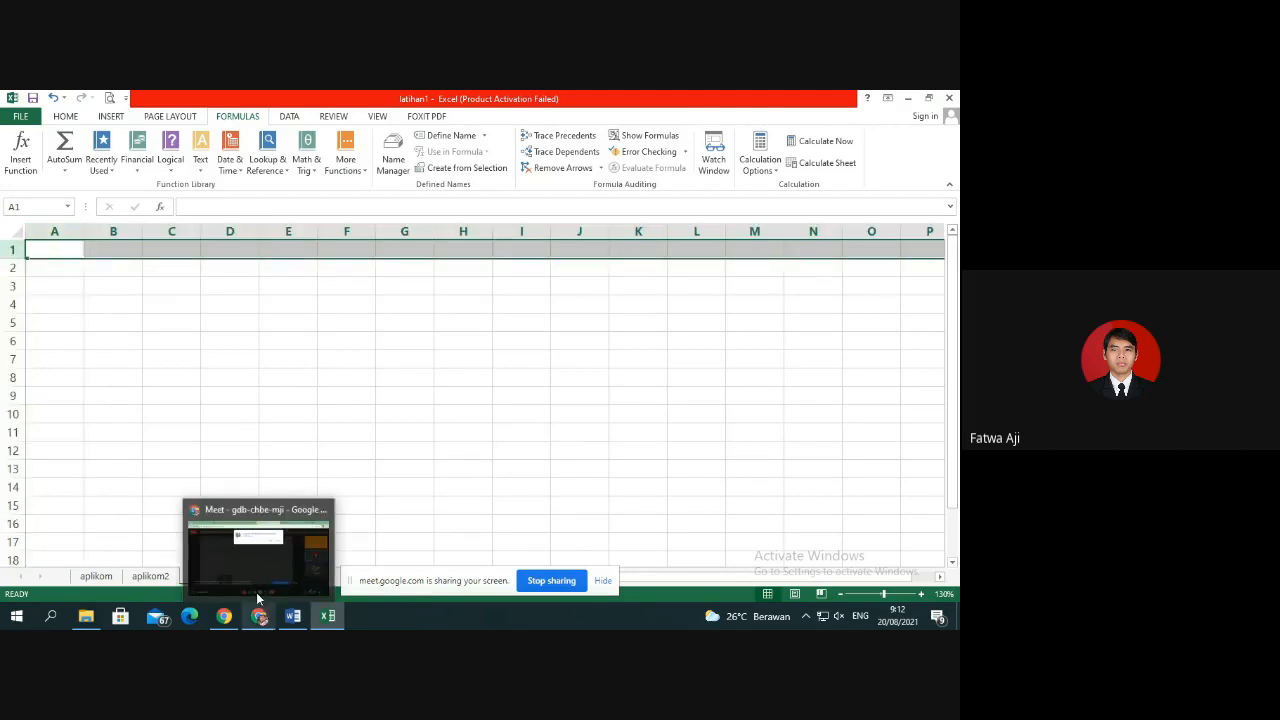
Switch to the Google Meet call to respond to the join request, and return to the Excel workbook.
{"action": "left_click", "coordinate": [257, 598]}
{"action": "left_click", "coordinate": [608, 223]}
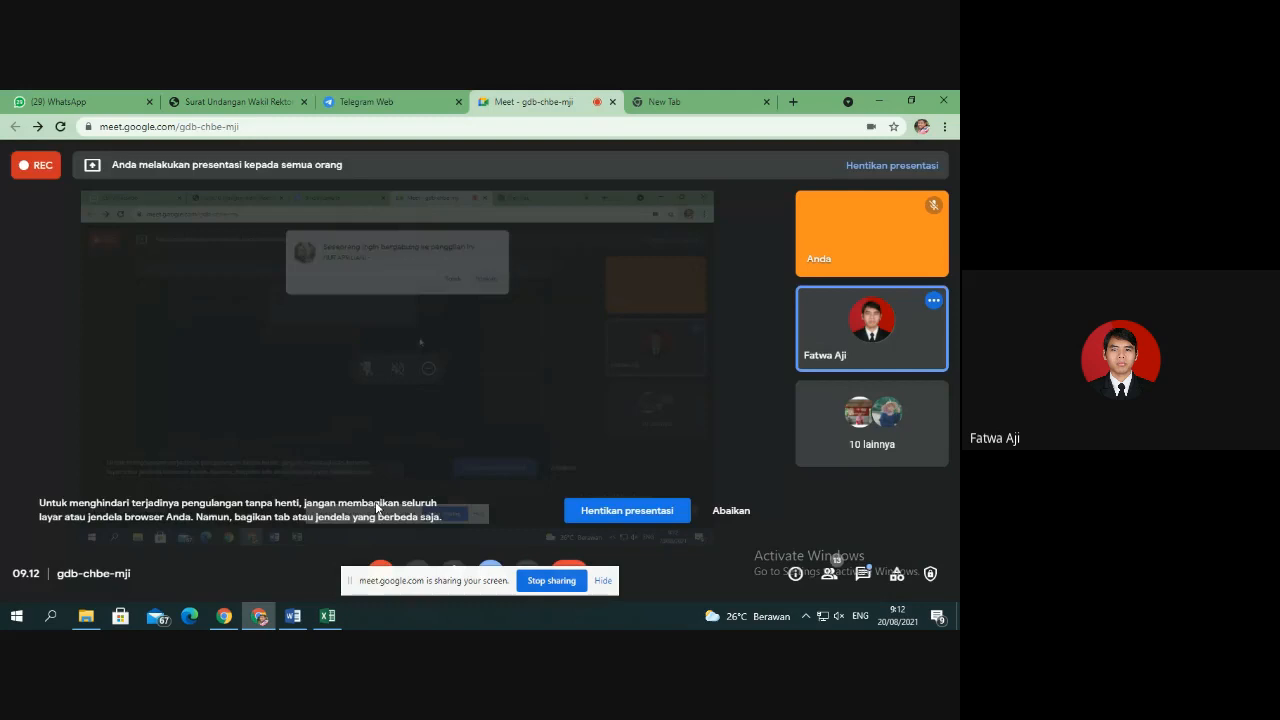
{"action": "left_click", "coordinate": [326, 616]}
Select rows 1 and 2 in turn, and show where column A and row 1 meet by selecting cell A1.
{"action": "left_click", "coordinate": [12, 268]}
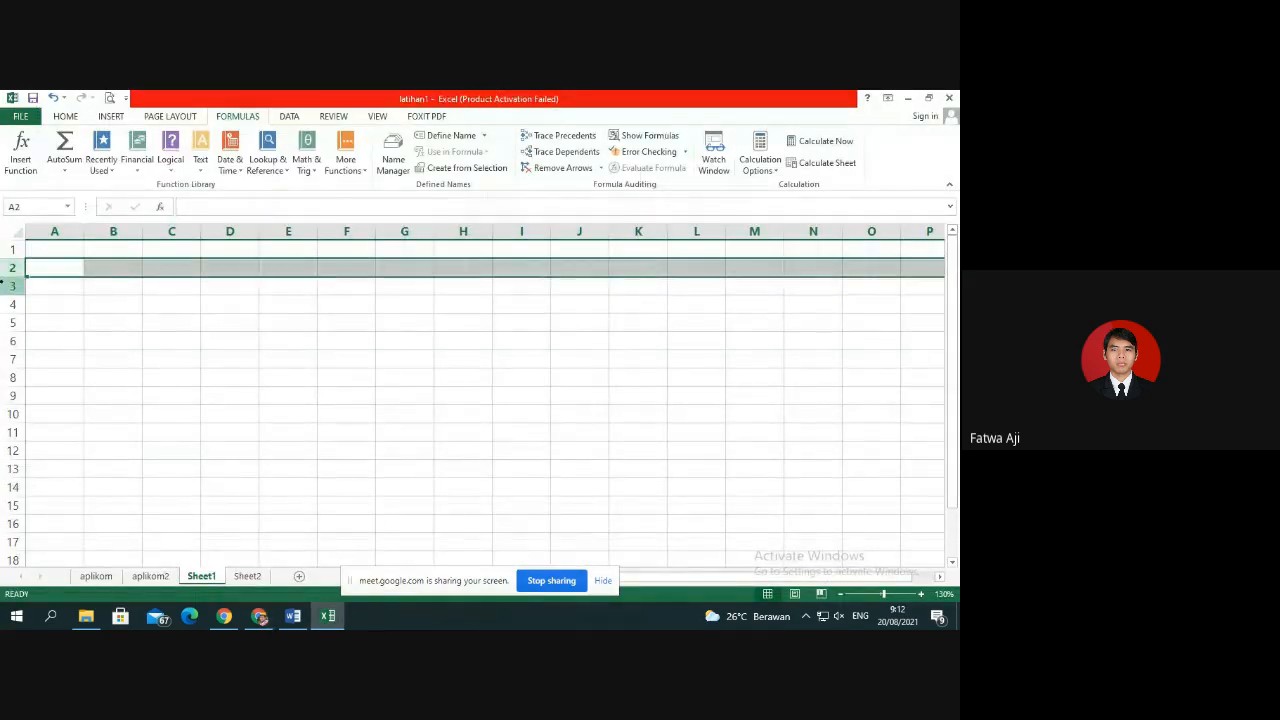
{"action": "left_click", "coordinate": [6, 250]}
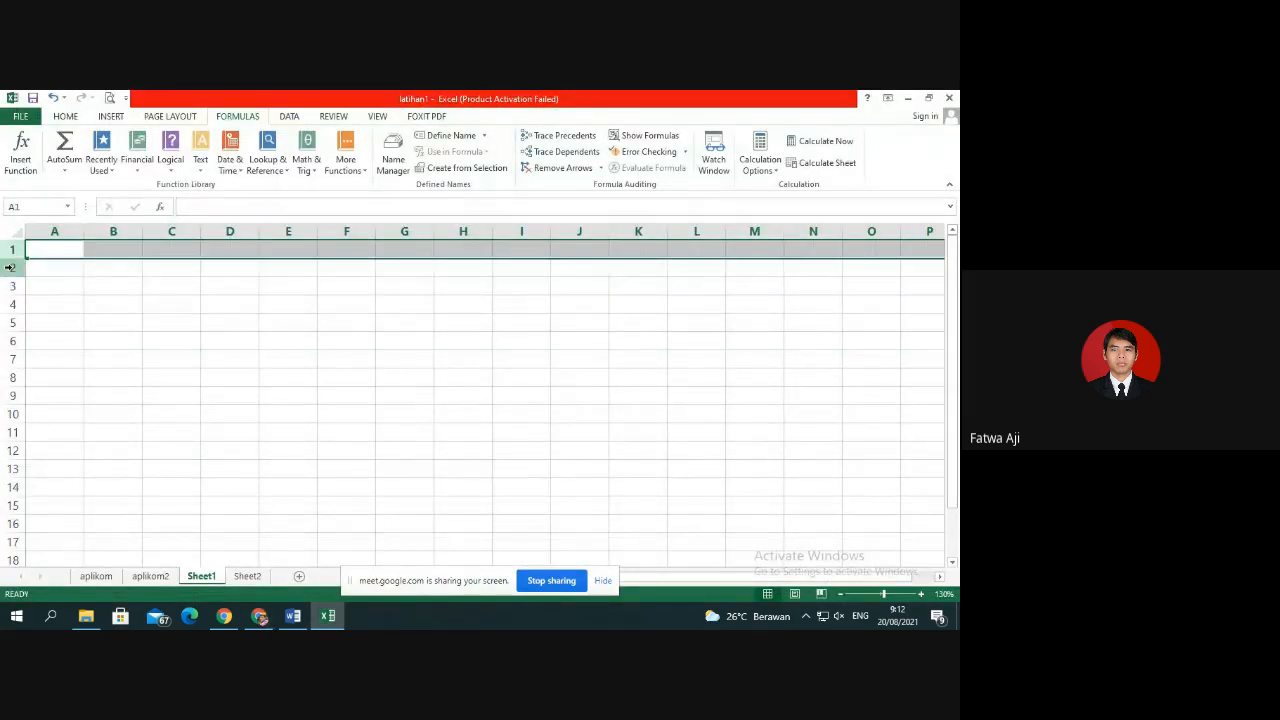
{"action": "left_click", "coordinate": [6, 268]}
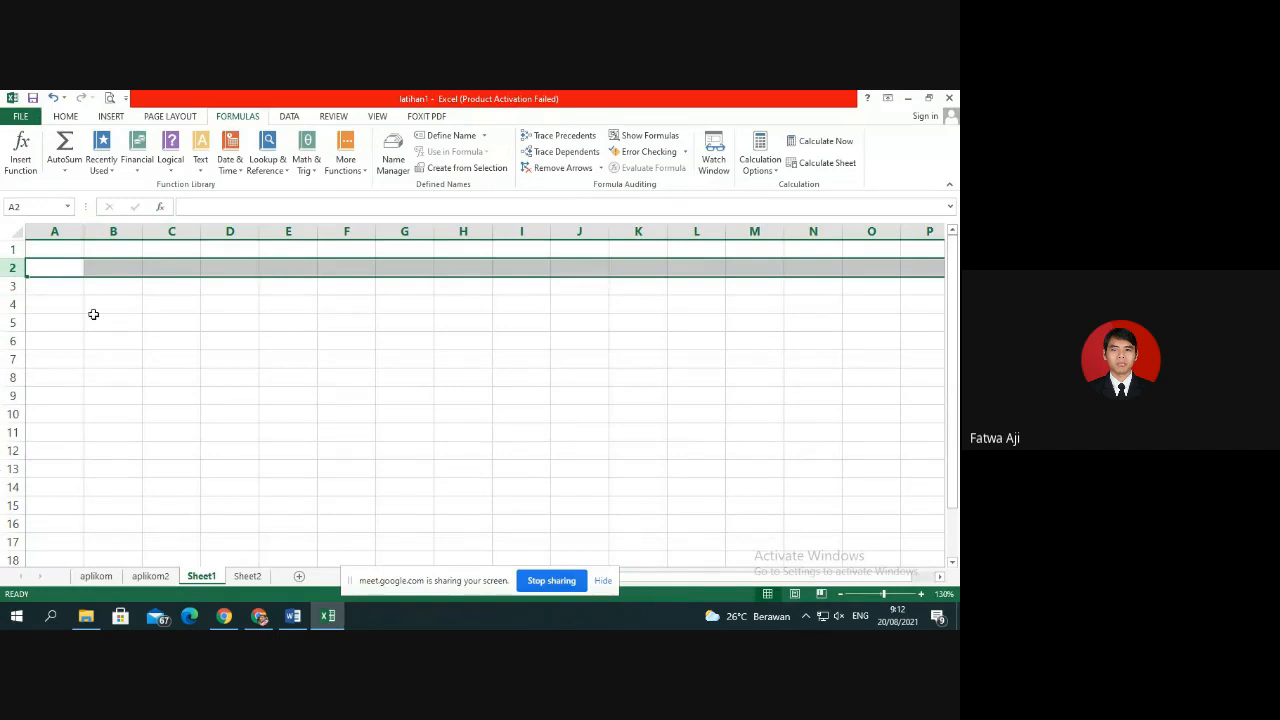
{"action": "left_click", "coordinate": [54, 231]}
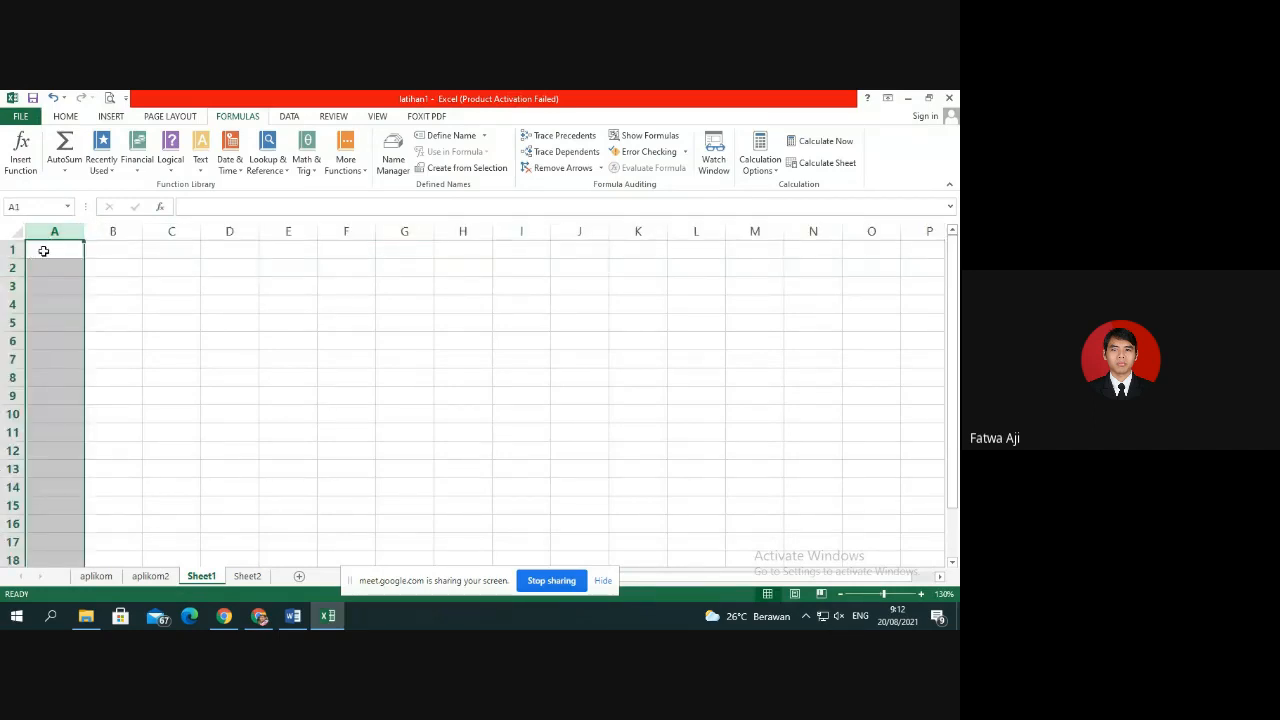
{"action": "left_click", "coordinate": [48, 250]}
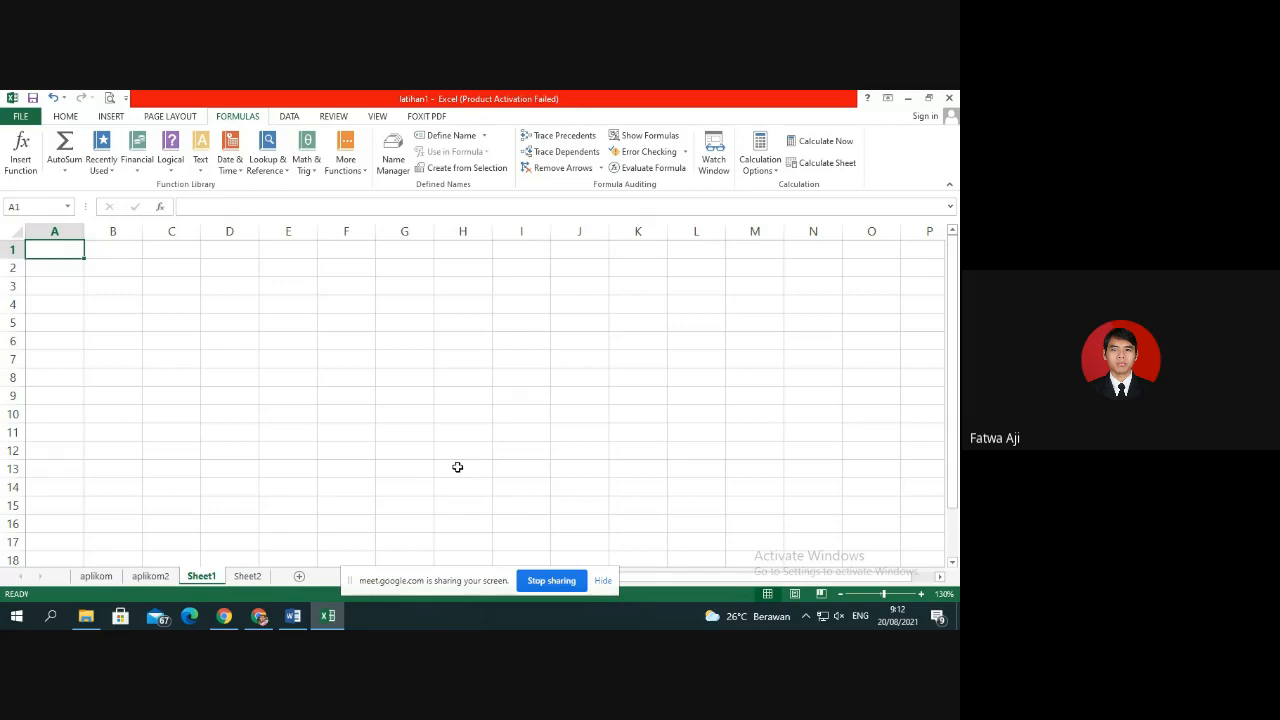
Select the individual cells D2, B4, A2 and B2 one after another.
{"action": "left_click", "coordinate": [213, 272]}
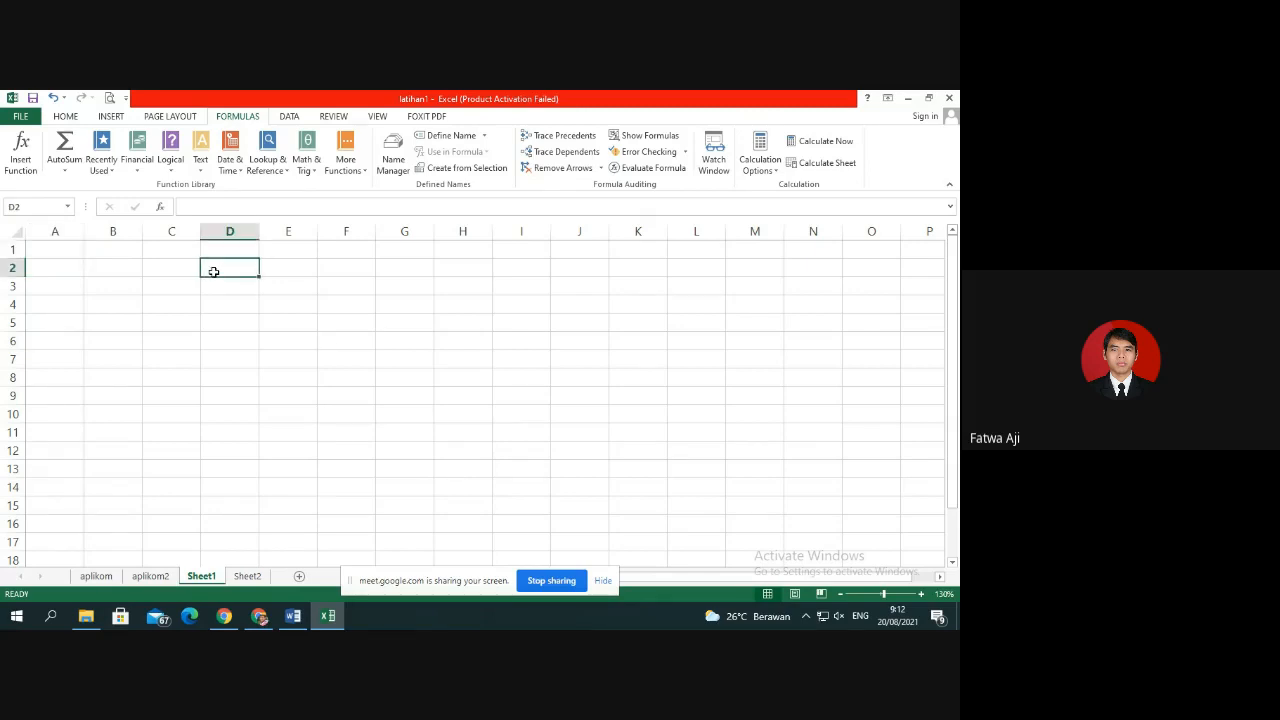
{"action": "left_click", "coordinate": [105, 304]}
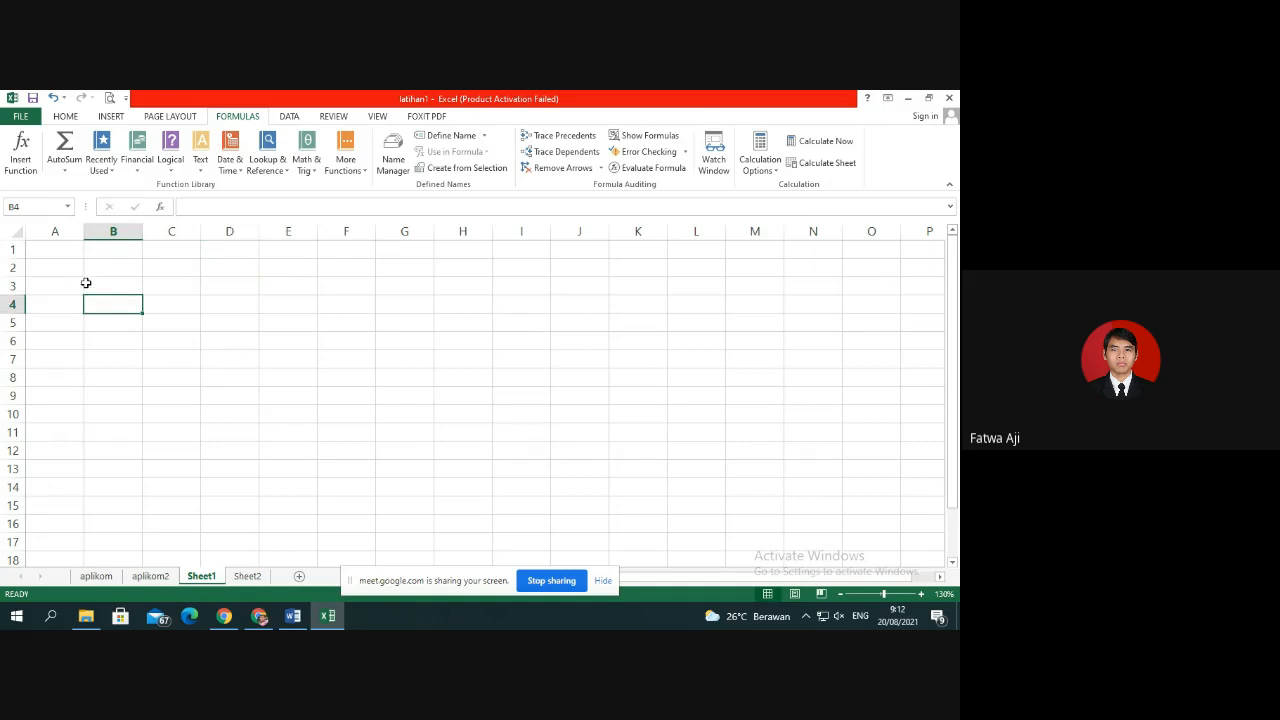
{"action": "left_click", "coordinate": [72, 273]}
{"action": "left_click", "coordinate": [131, 266]}
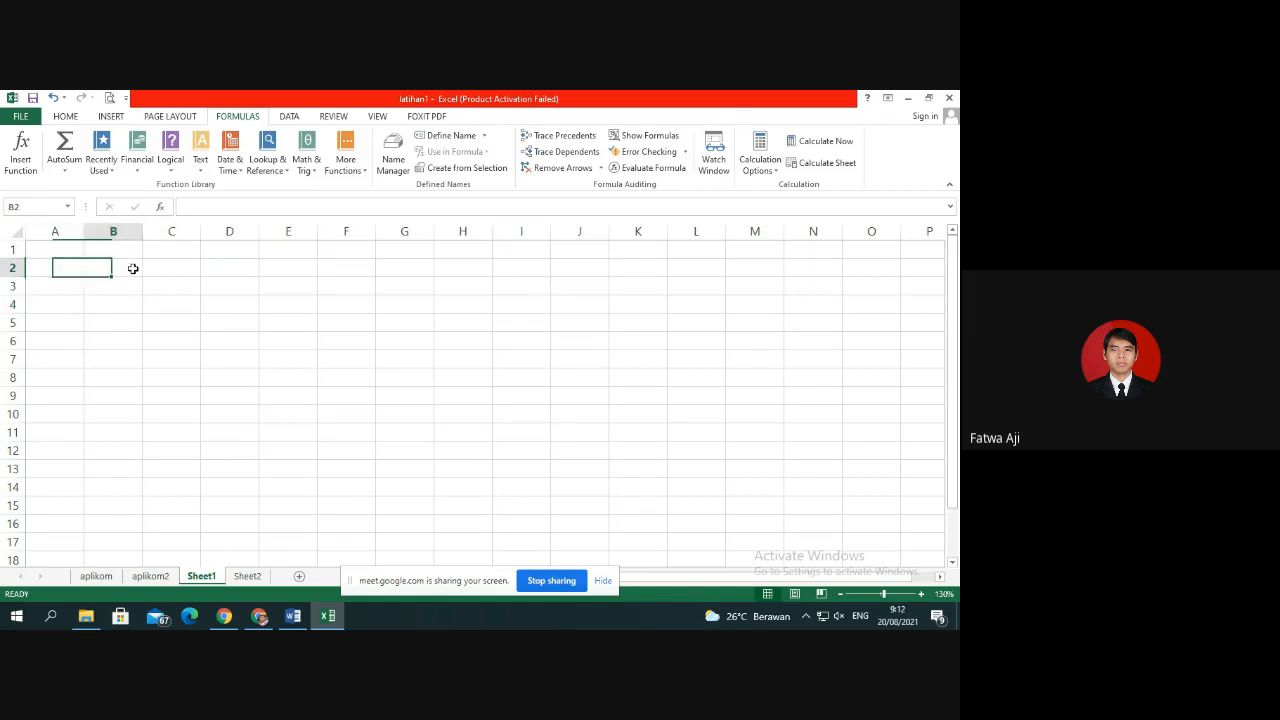
Try out selecting rectangular blocks of several rows and columns starting from cell A1.
{"action": "left_click", "coordinate": [67, 256]}
{"action": "left_click_drag", "start_coordinate": [67, 256], "coordinate": [491, 351]}
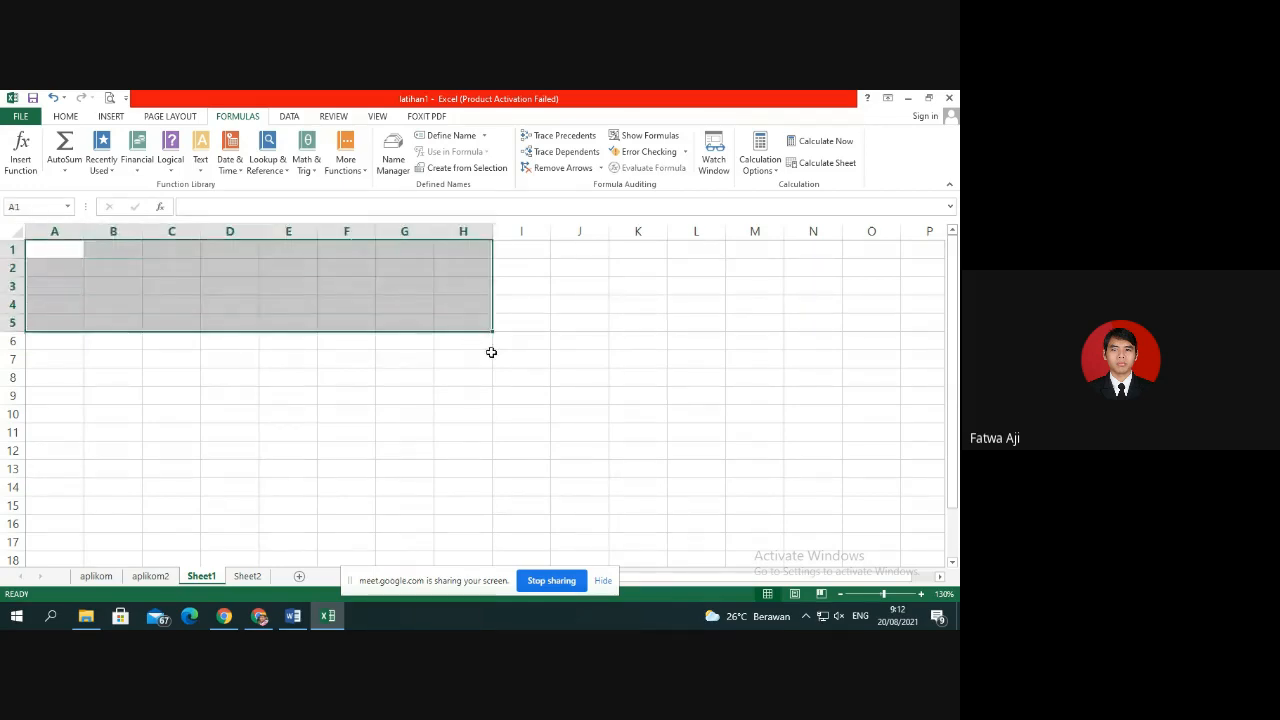
{"action": "left_click", "coordinate": [503, 377]}
{"action": "left_click_drag", "start_coordinate": [37, 251], "coordinate": [363, 394]}
{"action": "left_click", "coordinate": [404, 449]}
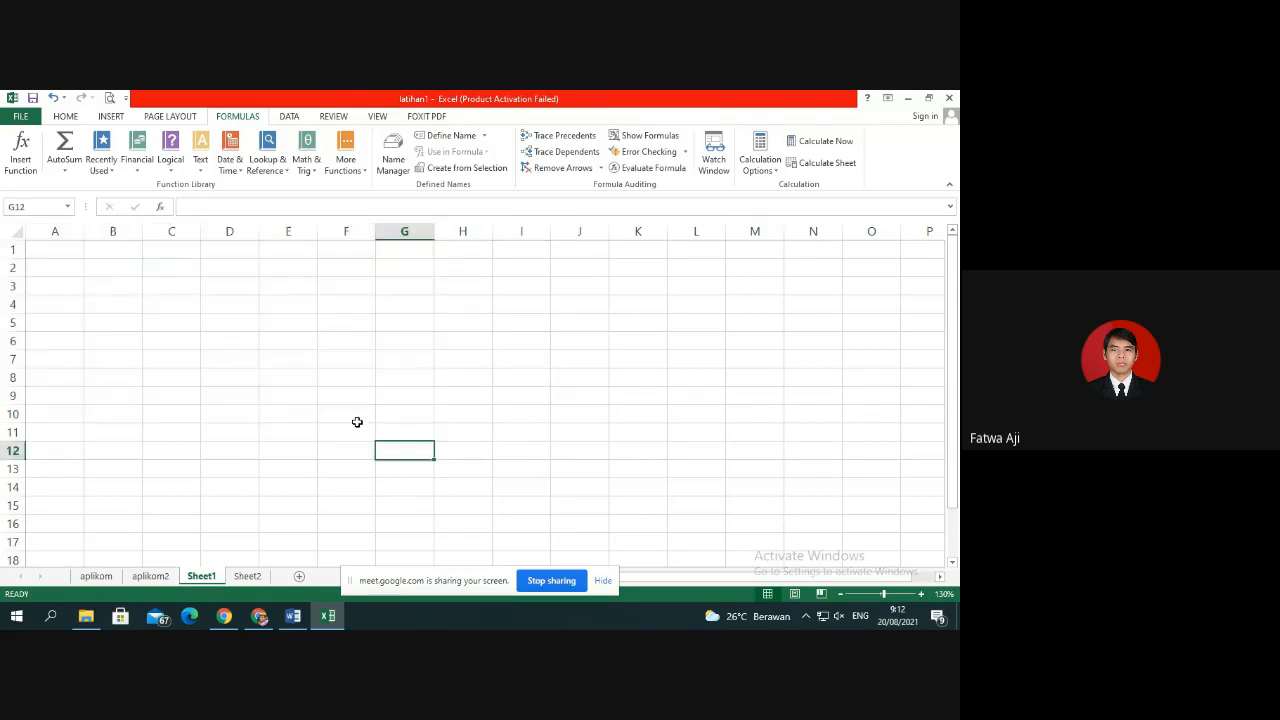
Apply all borders to the range A2:F10 to form a table grid.
{"action": "left_click_drag", "start_coordinate": [74, 266], "coordinate": [355, 414]}
{"action": "left_click", "coordinate": [66, 116]}
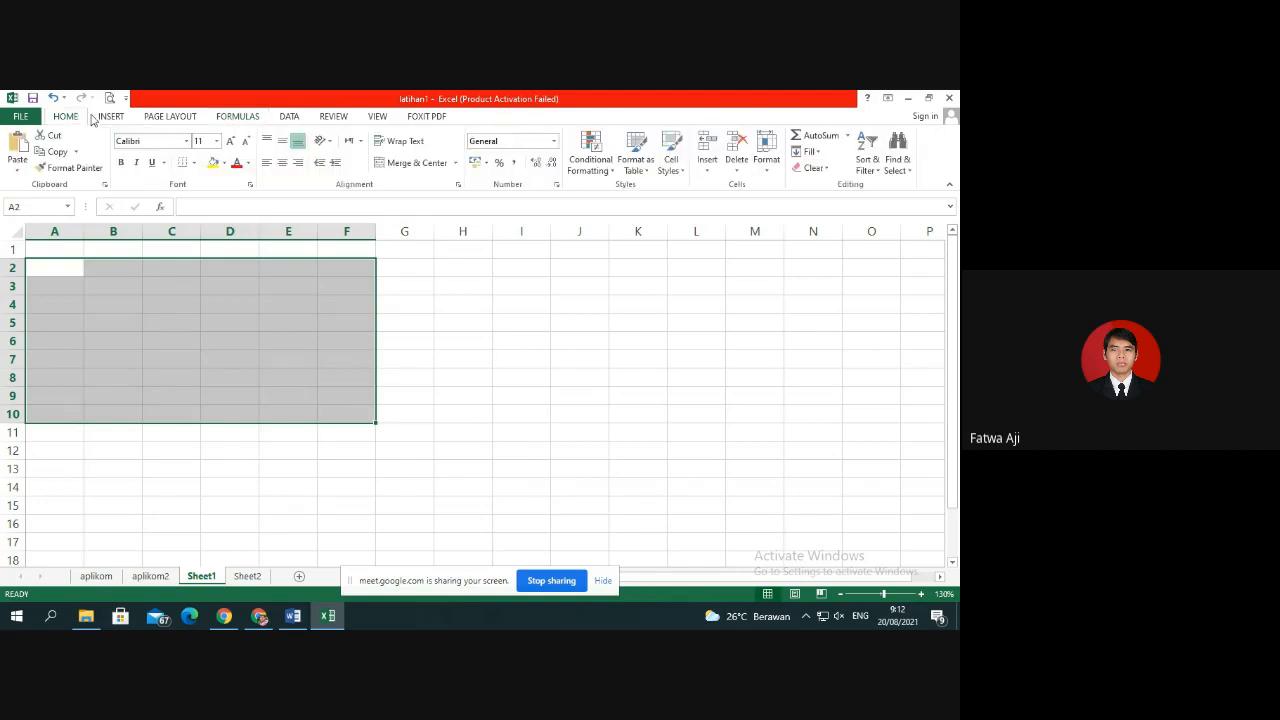
{"action": "left_click", "coordinate": [195, 162]}
{"action": "left_click", "coordinate": [208, 284]}
{"action": "left_click", "coordinate": [458, 316]}
{"action": "left_click_drag", "start_coordinate": [60, 272], "coordinate": [342, 406]}
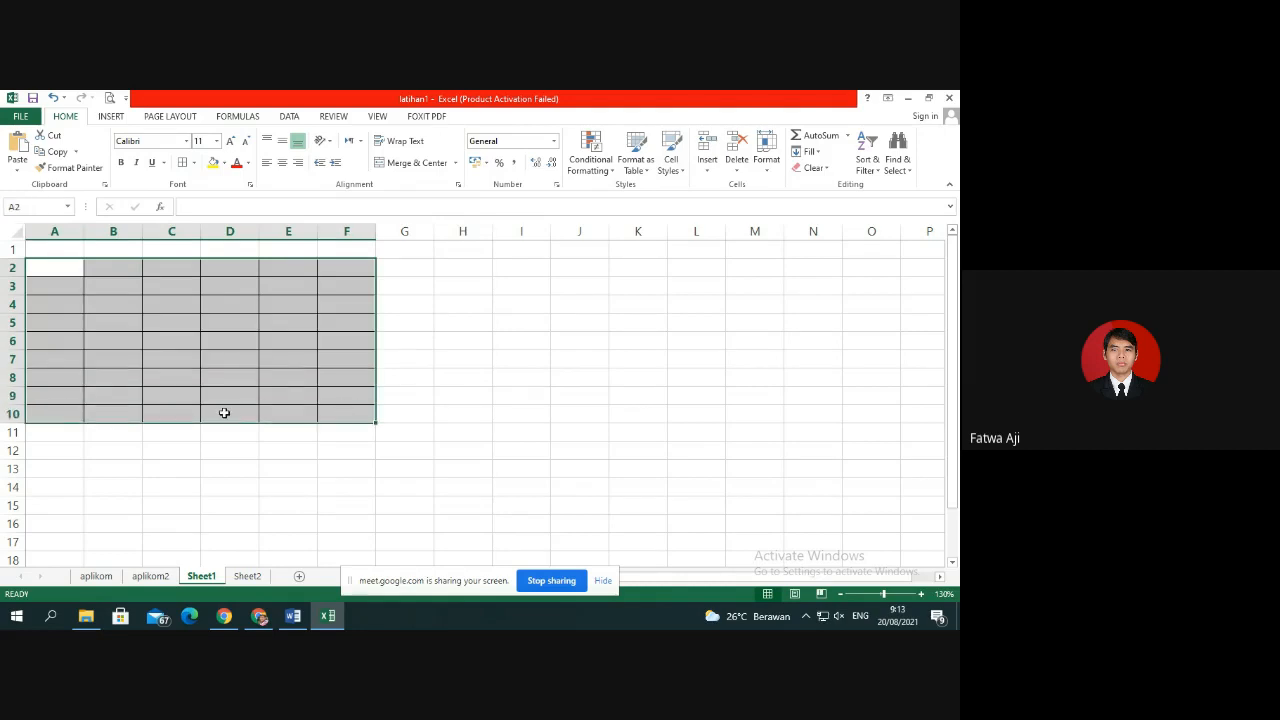
{"action": "left_click", "coordinate": [587, 302]}
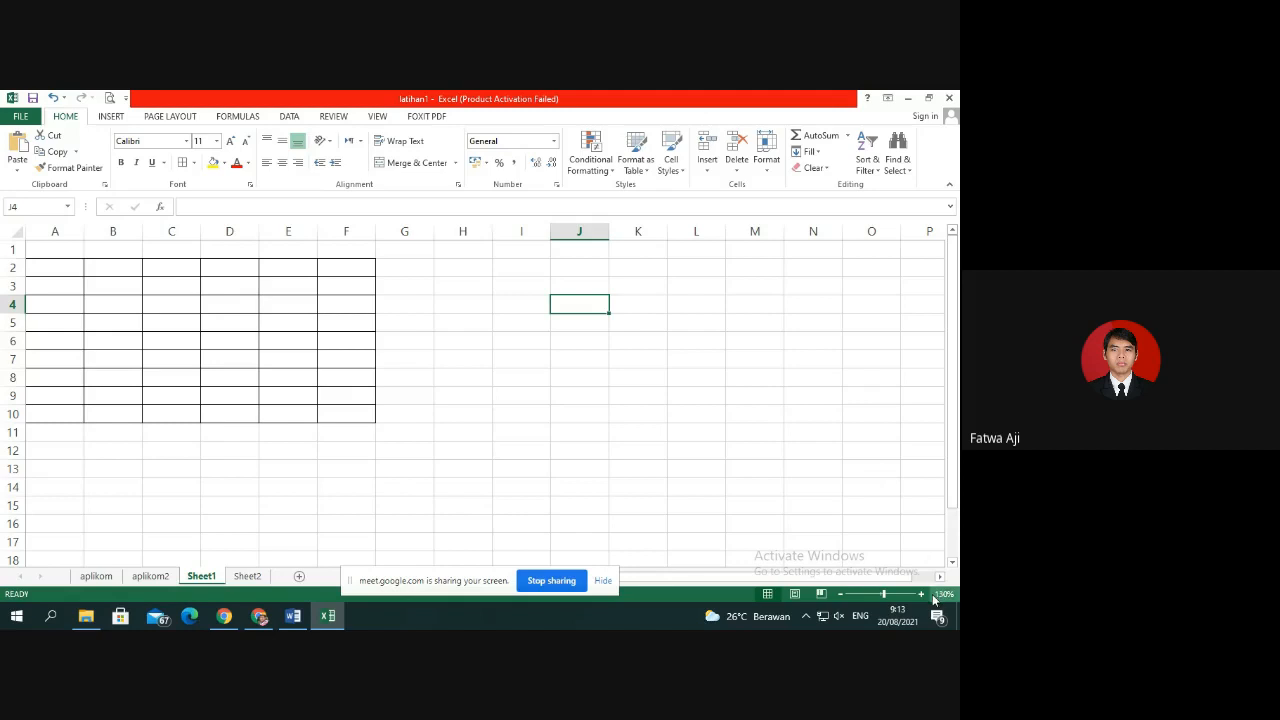
Enter Purwokerto in cell B2 and widen column B so the text fits inside the cell.
{"action": "left_click", "coordinate": [921, 594]}
{"action": "left_click", "coordinate": [921, 594]}
{"action": "left_click", "coordinate": [466, 380]}
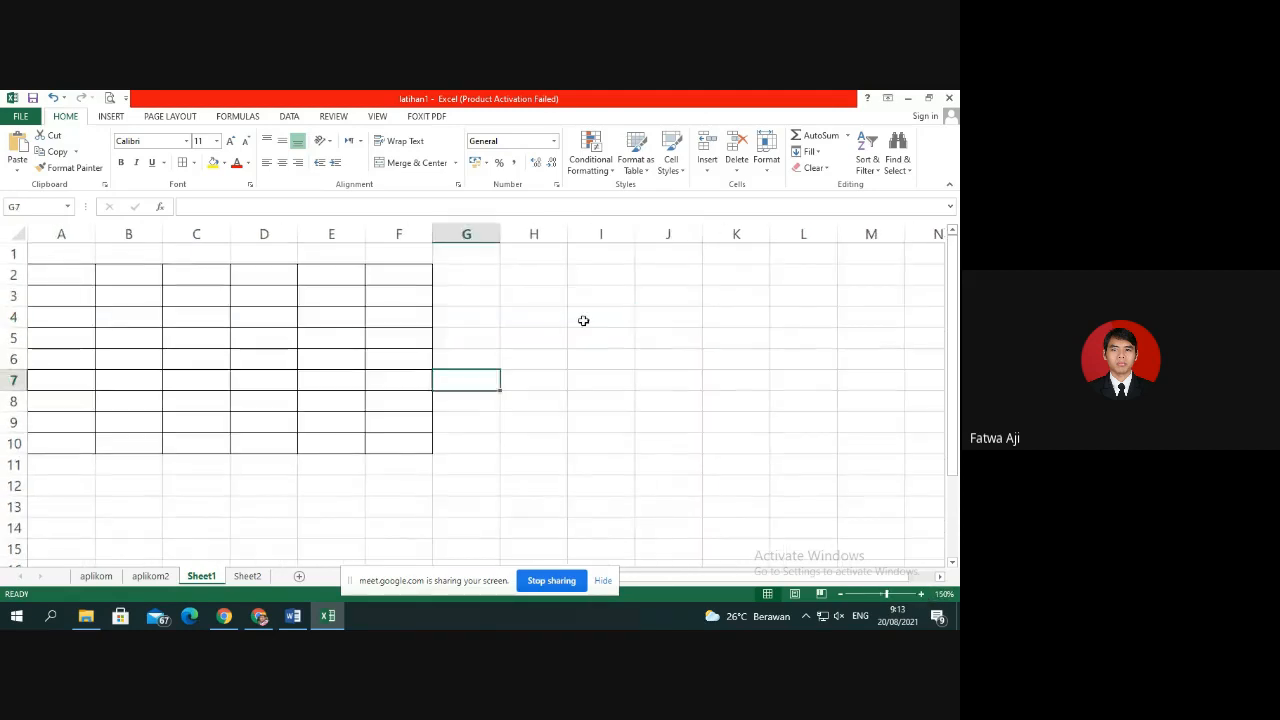
{"action": "left_click", "coordinate": [668, 297]}
{"action": "left_click", "coordinate": [695, 359]}
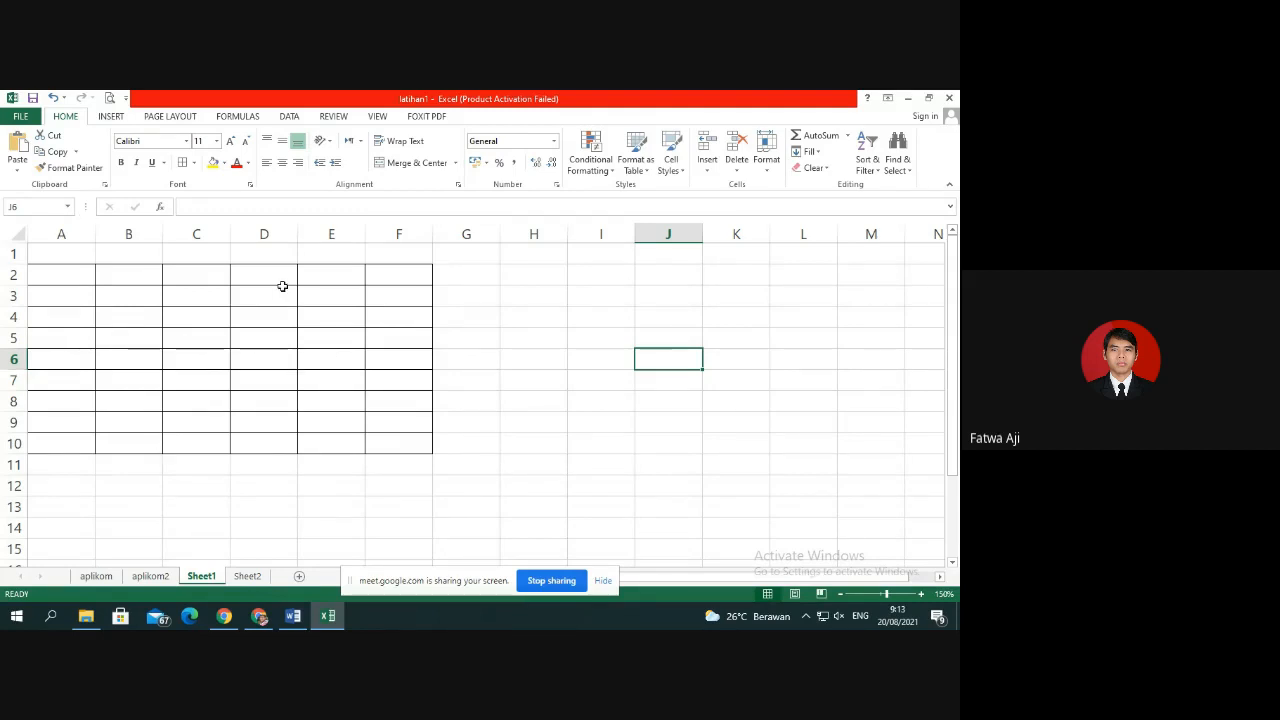
{"action": "left_click", "coordinate": [150, 281]}
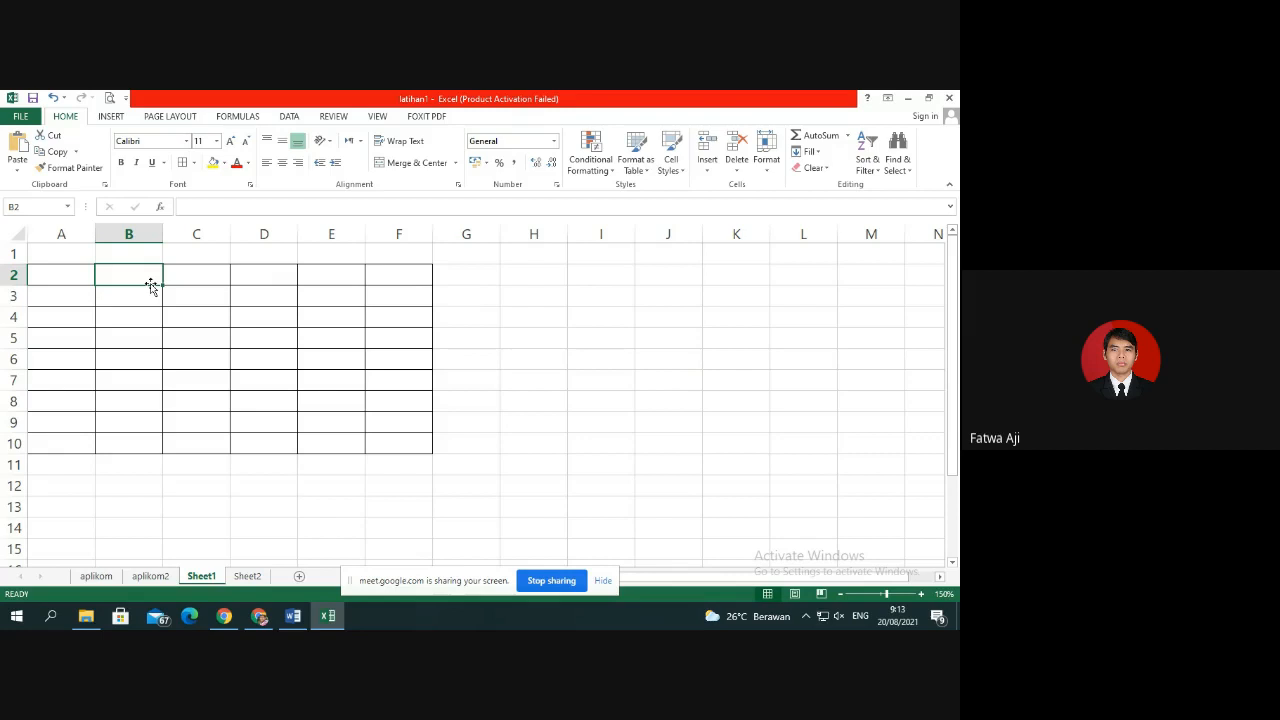
{"action": "type", "text": "eee"}
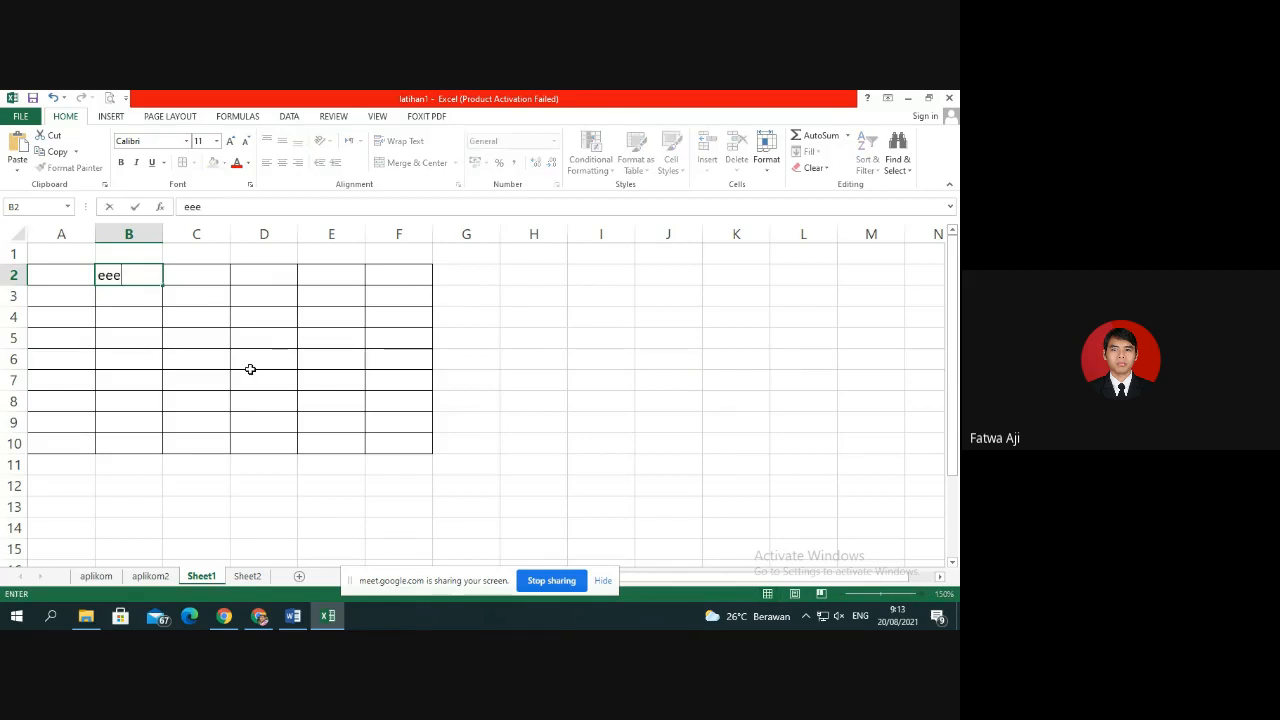
{"action": "key", "text": "BackSpace"}
{"action": "key", "text": "BackSpace"}
{"action": "key", "text": "BackSpace"}
{"action": "type", "text": "Purwokerto"}
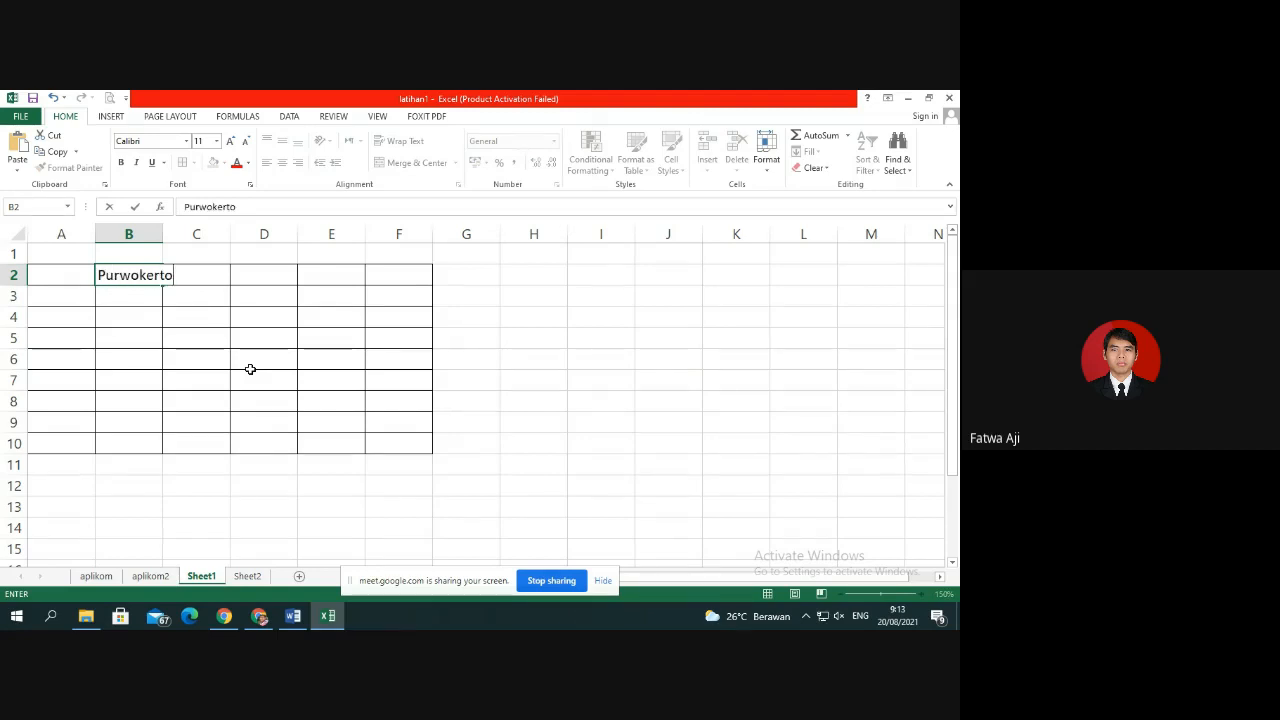
{"action": "key", "text": "Return"}
{"action": "left_click", "coordinate": [250, 366]}
{"action": "left_click_drag", "start_coordinate": [163, 234], "coordinate": [204, 234]}
Replace the text in cell B2 with the number 1 and enter the letter A in cell B3.
{"action": "left_click", "coordinate": [168, 278]}
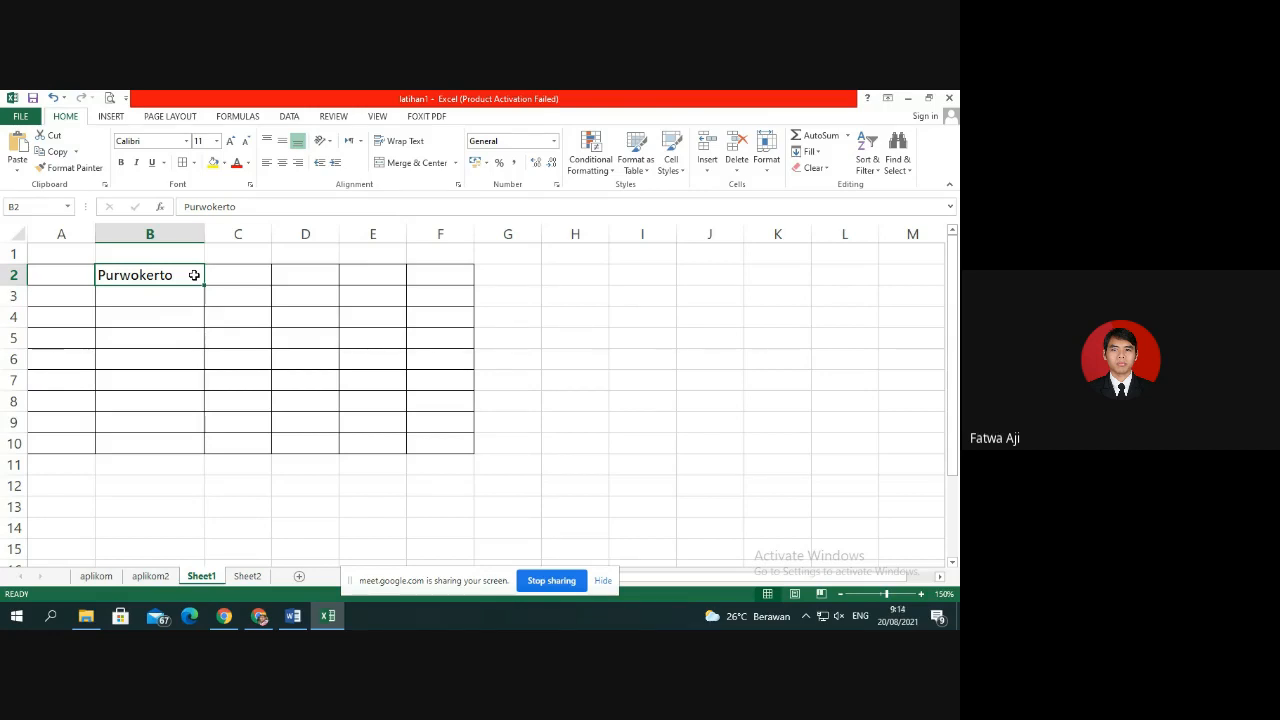
{"action": "type", "text": "1"}
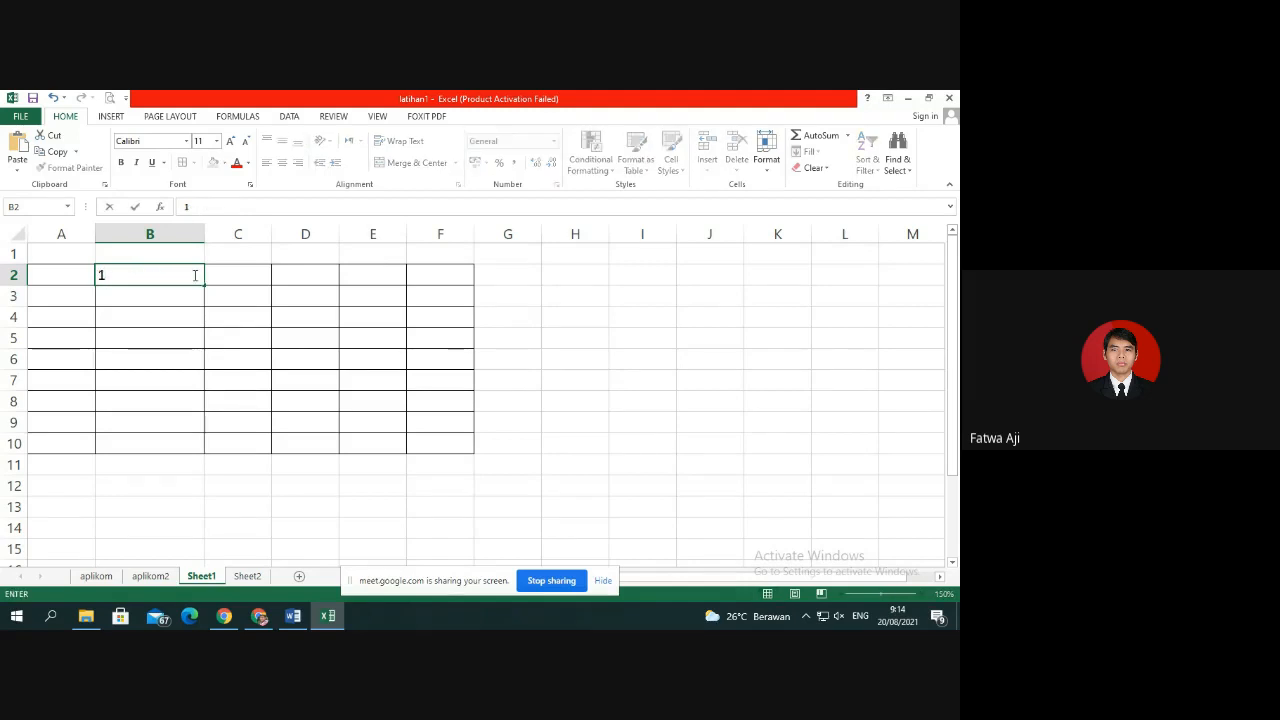
{"action": "key", "text": "Return"}
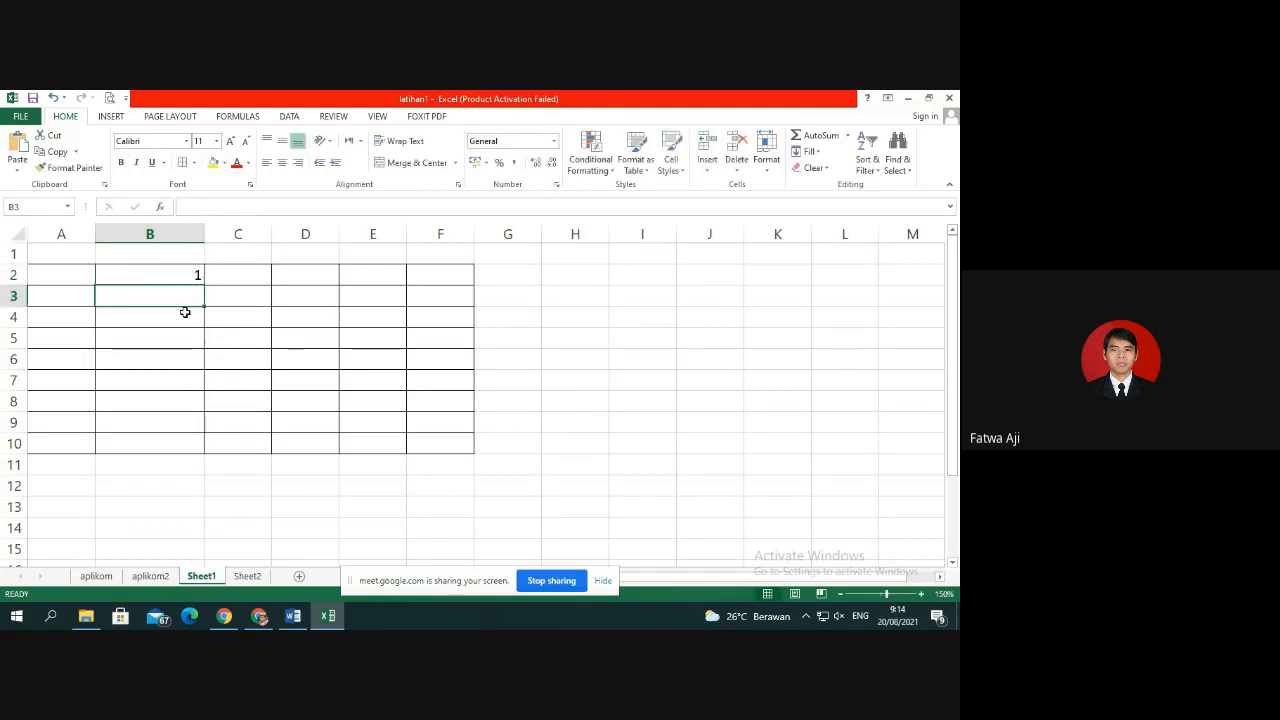
{"action": "left_click", "coordinate": [176, 277]}
{"action": "left_click", "coordinate": [188, 289]}
{"action": "type", "text": "A"}
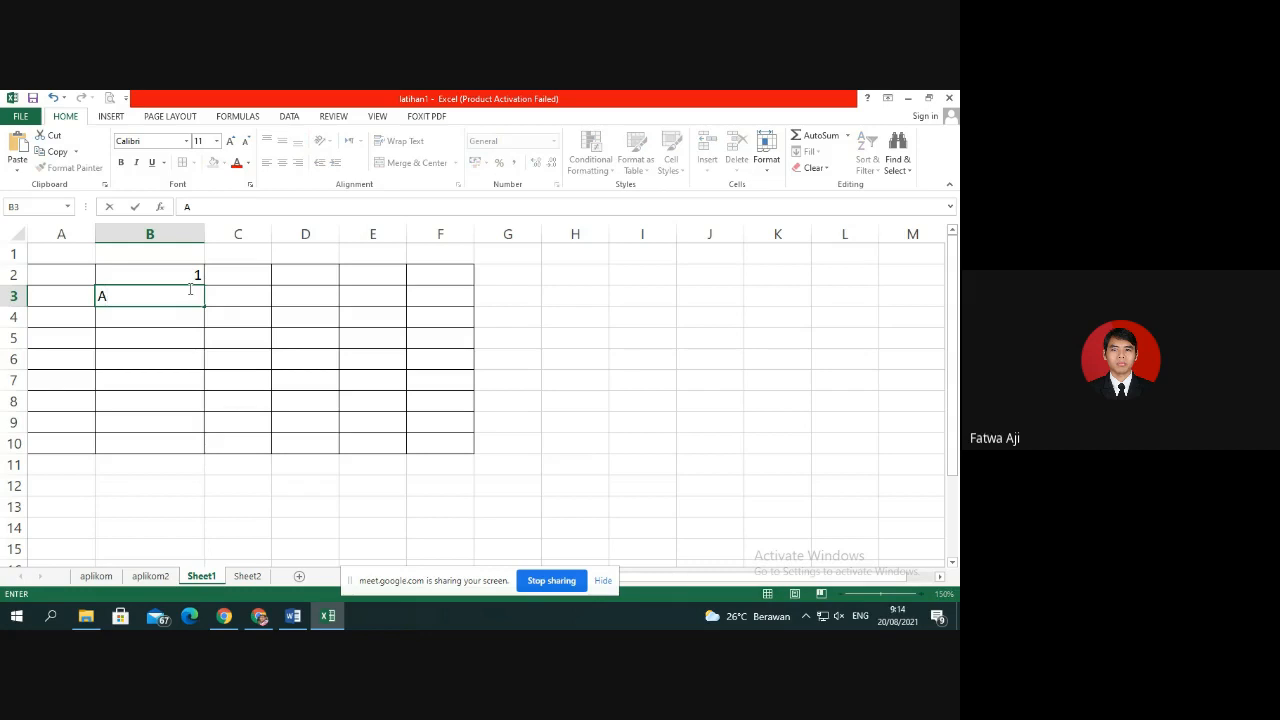
{"action": "key", "text": "Return"}
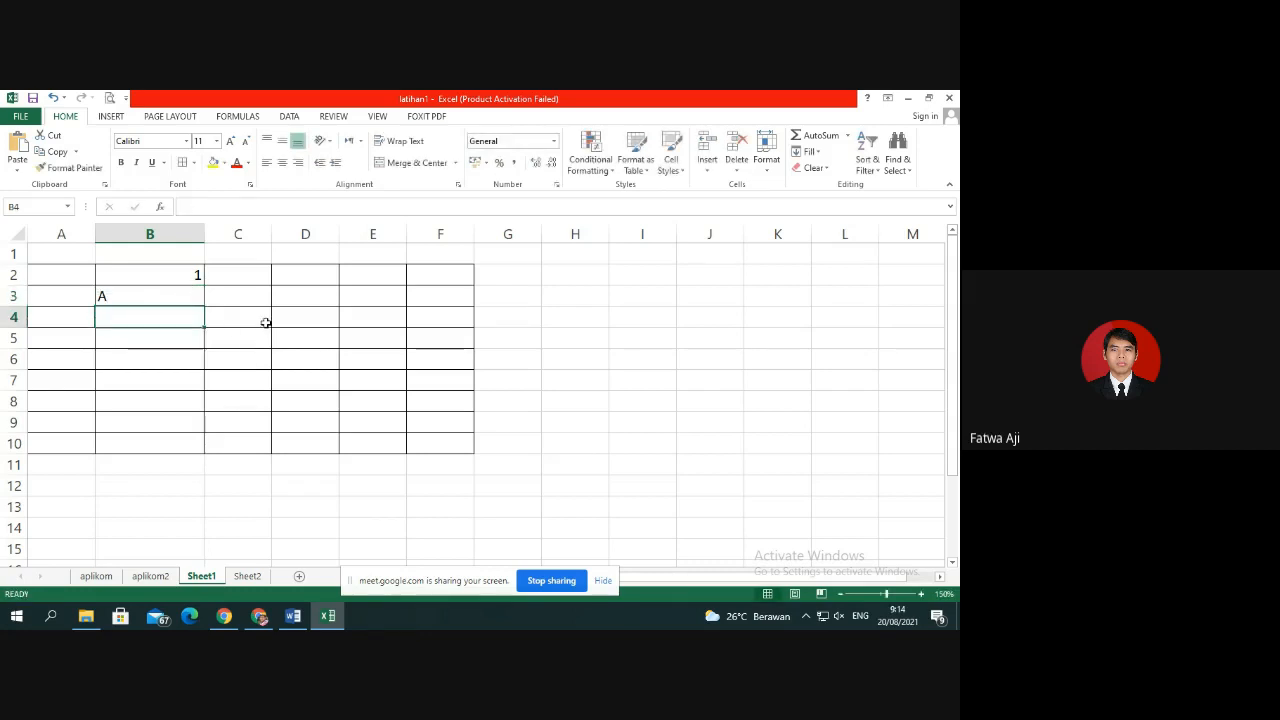
Enter the mixed letter-and-number text A1 in cell B4.
{"action": "left_click", "coordinate": [194, 274]}
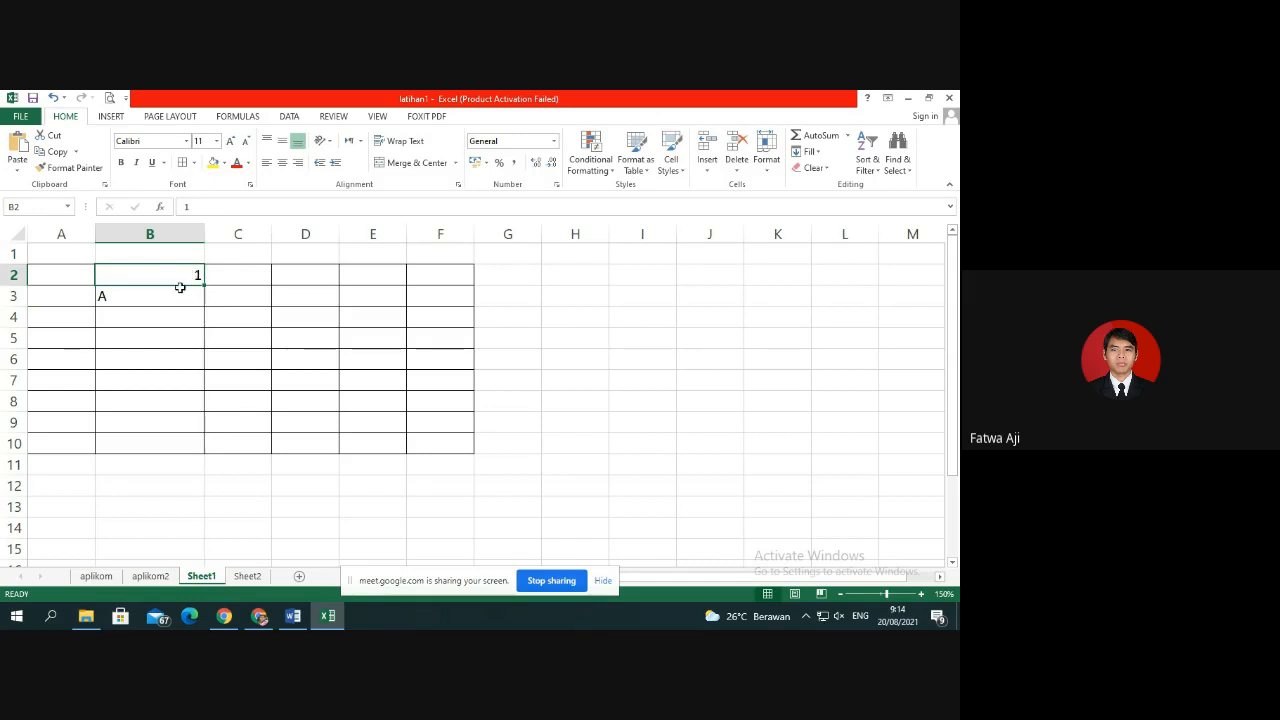
{"action": "left_click", "coordinate": [178, 290]}
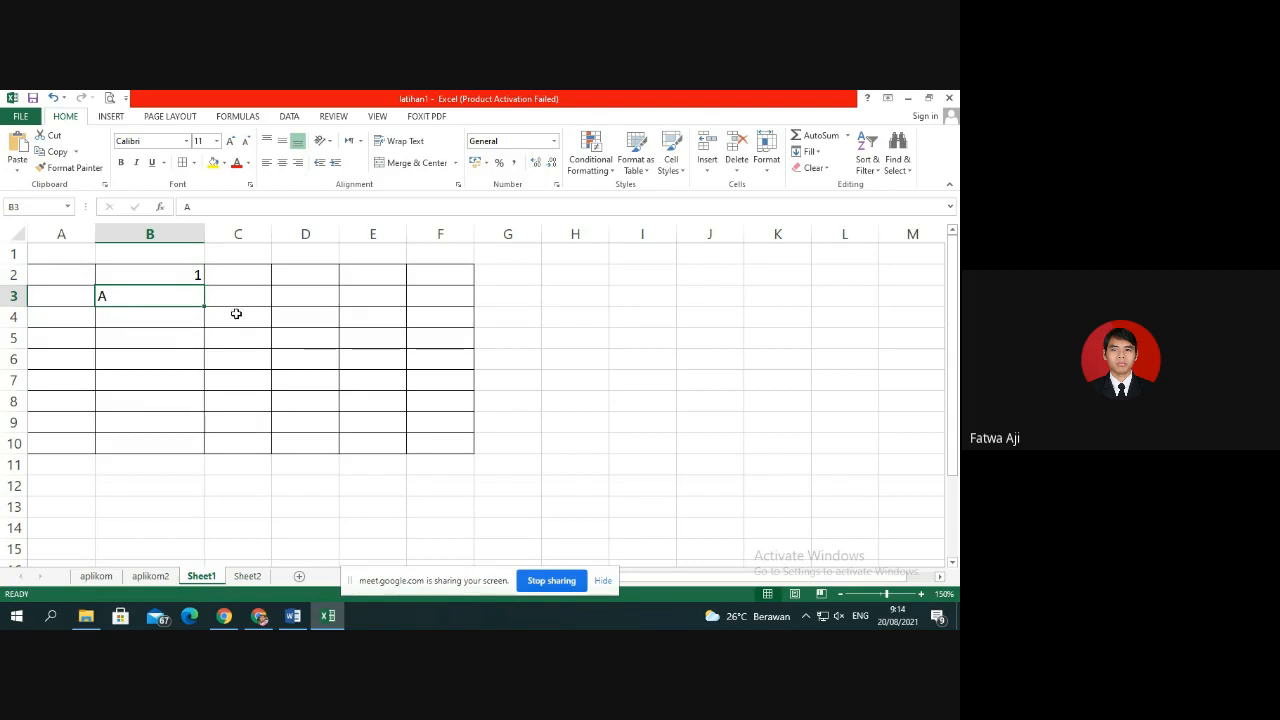
{"action": "left_click", "coordinate": [169, 321]}
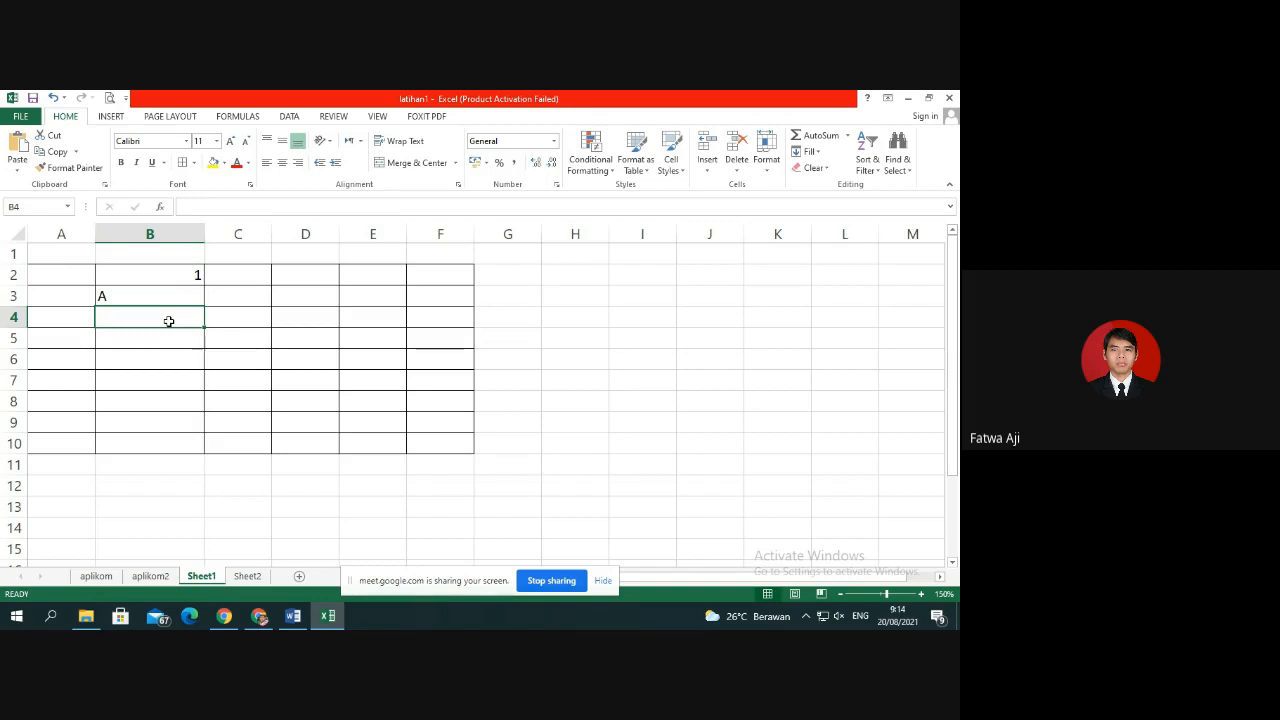
{"action": "type", "text": "a"}
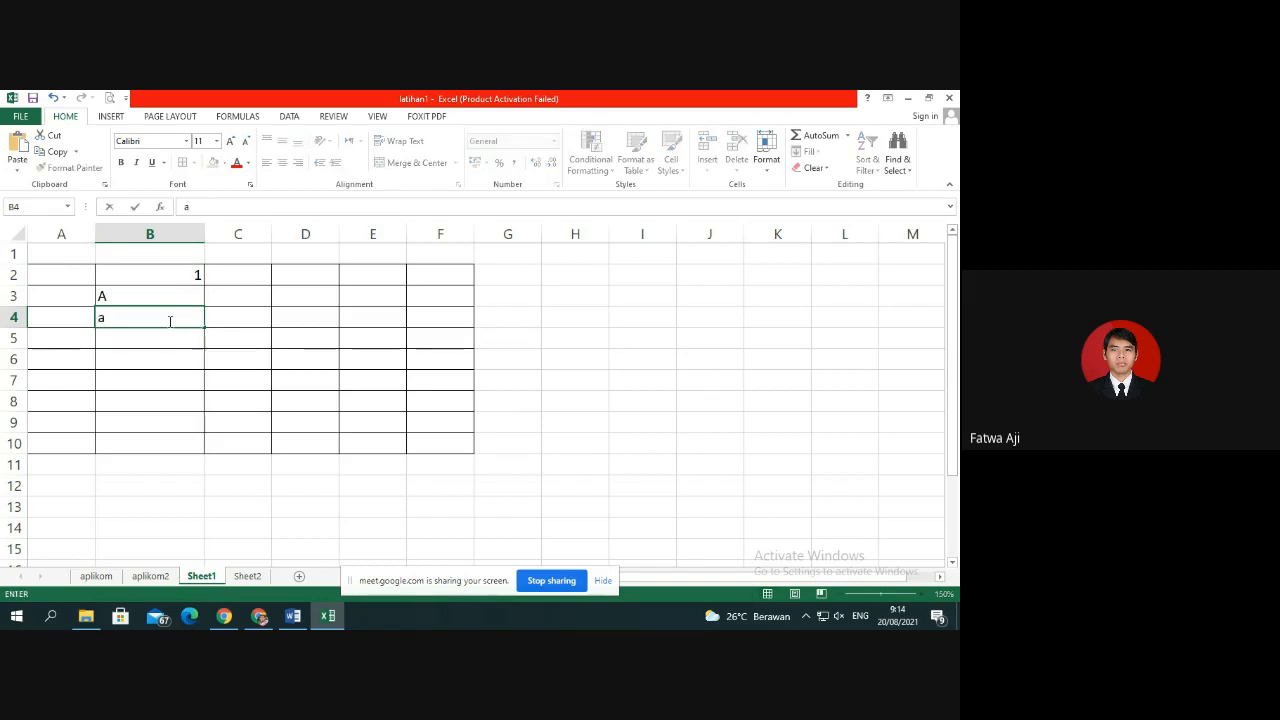
{"action": "type", "text": "1"}
{"action": "key", "text": "BackSpace"}
{"action": "key", "text": "BackSpace"}
{"action": "type", "text": "AAA"}
{"action": "key", "text": "BackSpace"}
{"action": "key", "text": "BackSpace"}
{"action": "type", "text": "1"}
{"action": "key", "text": "Return"}
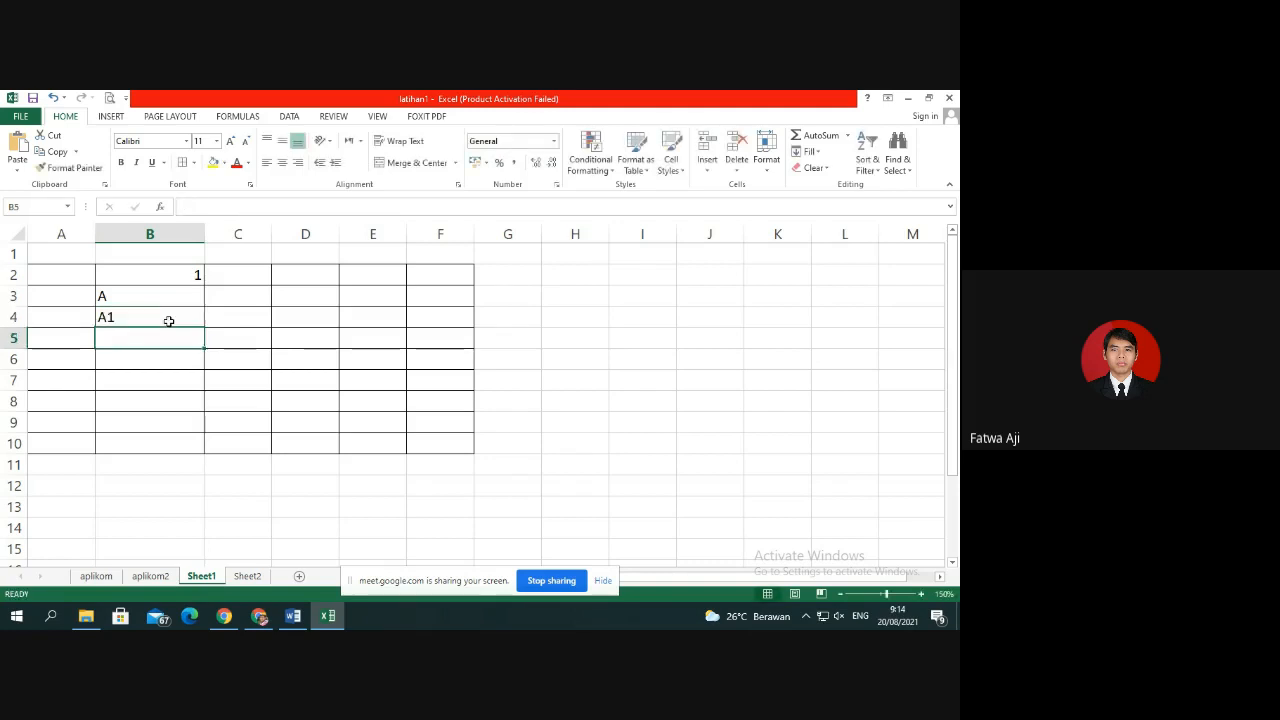
Enter the mixed number-and-letter text 1A in cell B5.
{"action": "left_click", "coordinate": [168, 320]}
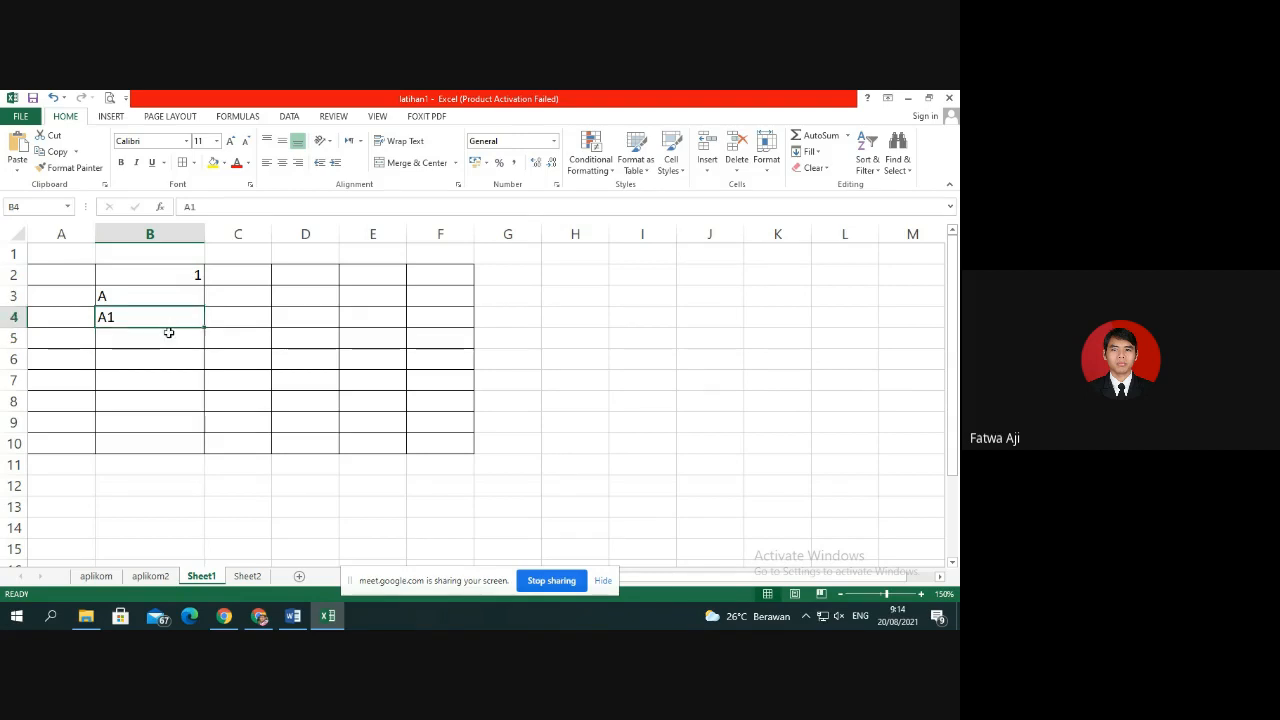
{"action": "left_click", "coordinate": [169, 332]}
{"action": "type", "text": "1a"}
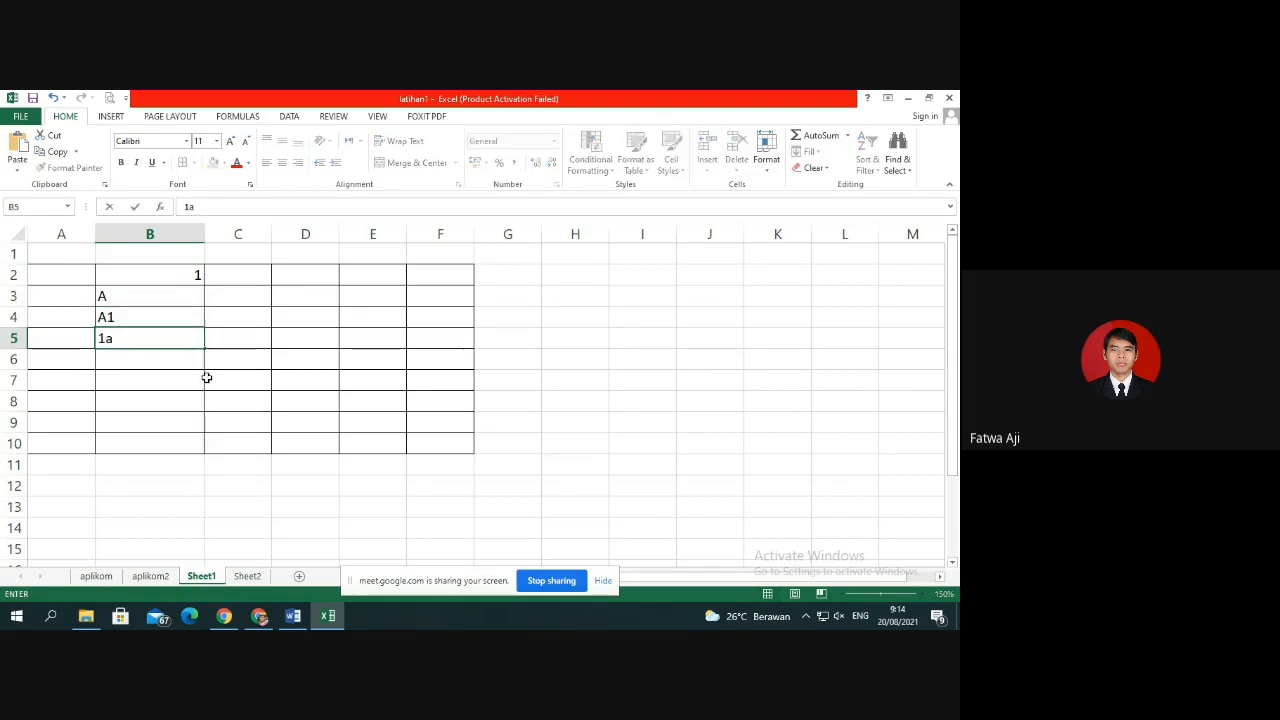
{"action": "key", "text": "BackSpace"}
{"action": "type", "text": "A"}
{"action": "key", "text": "Return"}
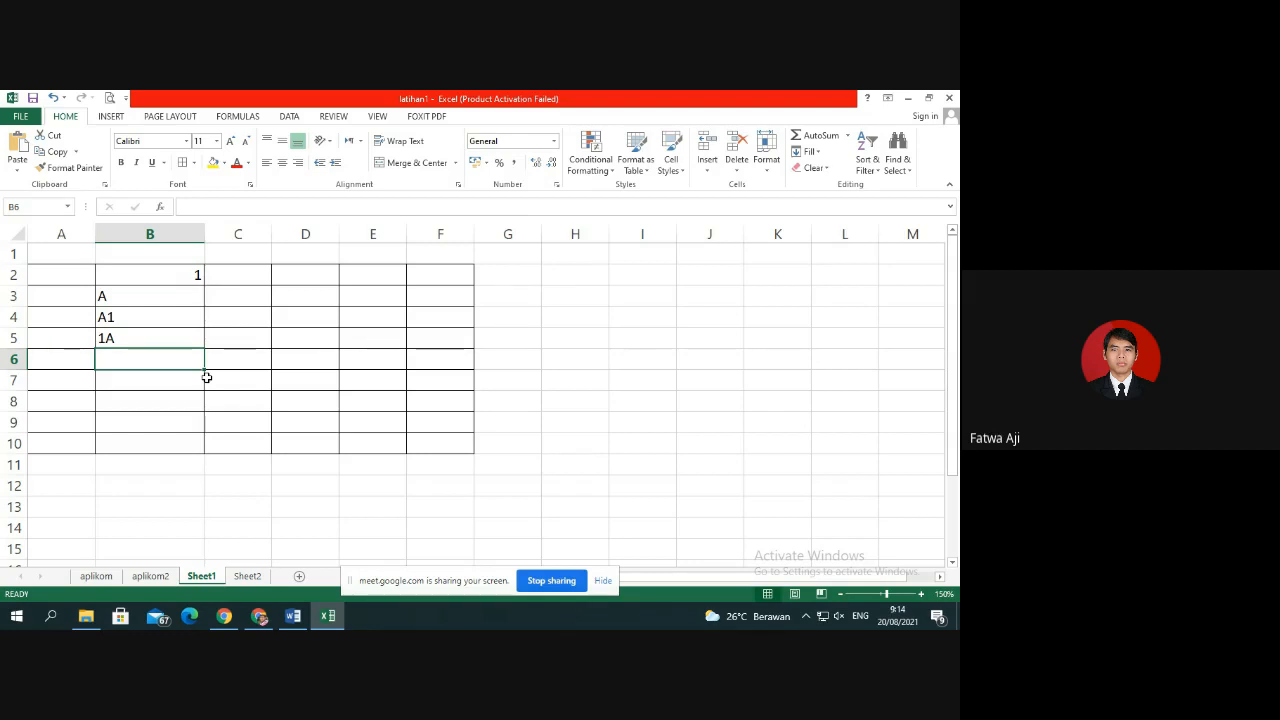
Continue row 5 by entering 2A in cell C5 and 3A in cell D5.
{"action": "left_click", "coordinate": [244, 332]}
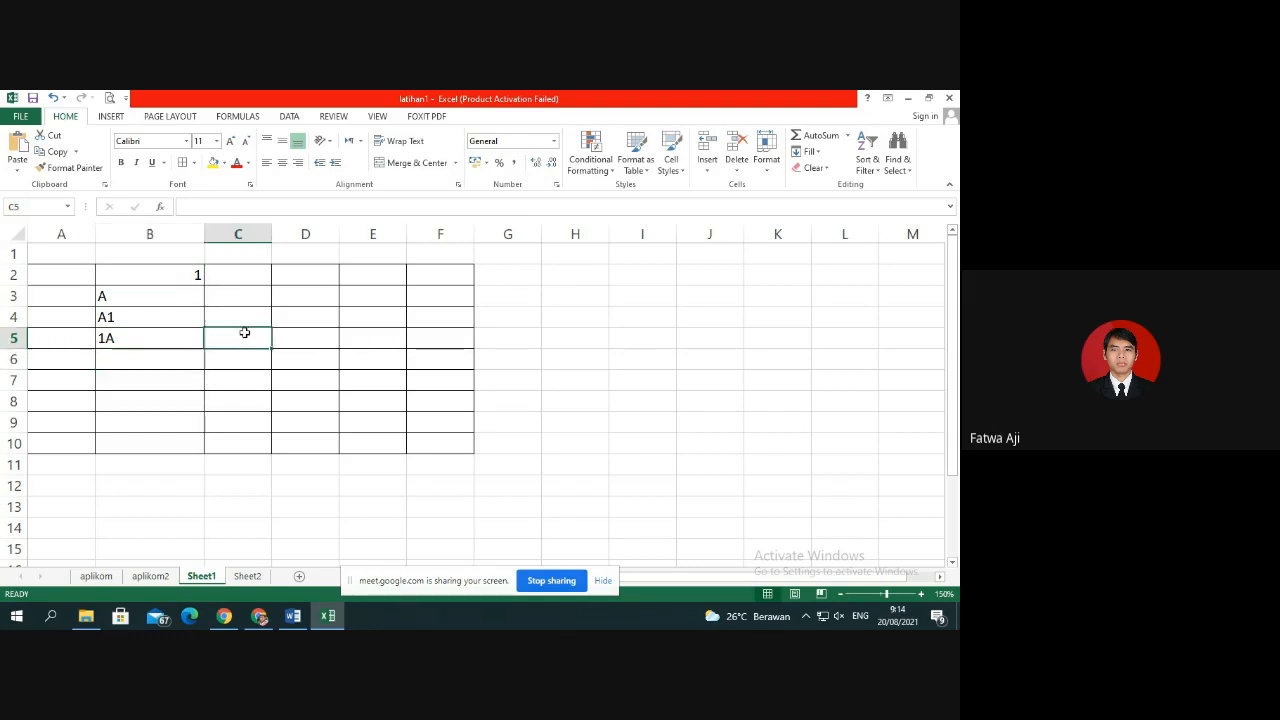
{"action": "type", "text": "2A"}
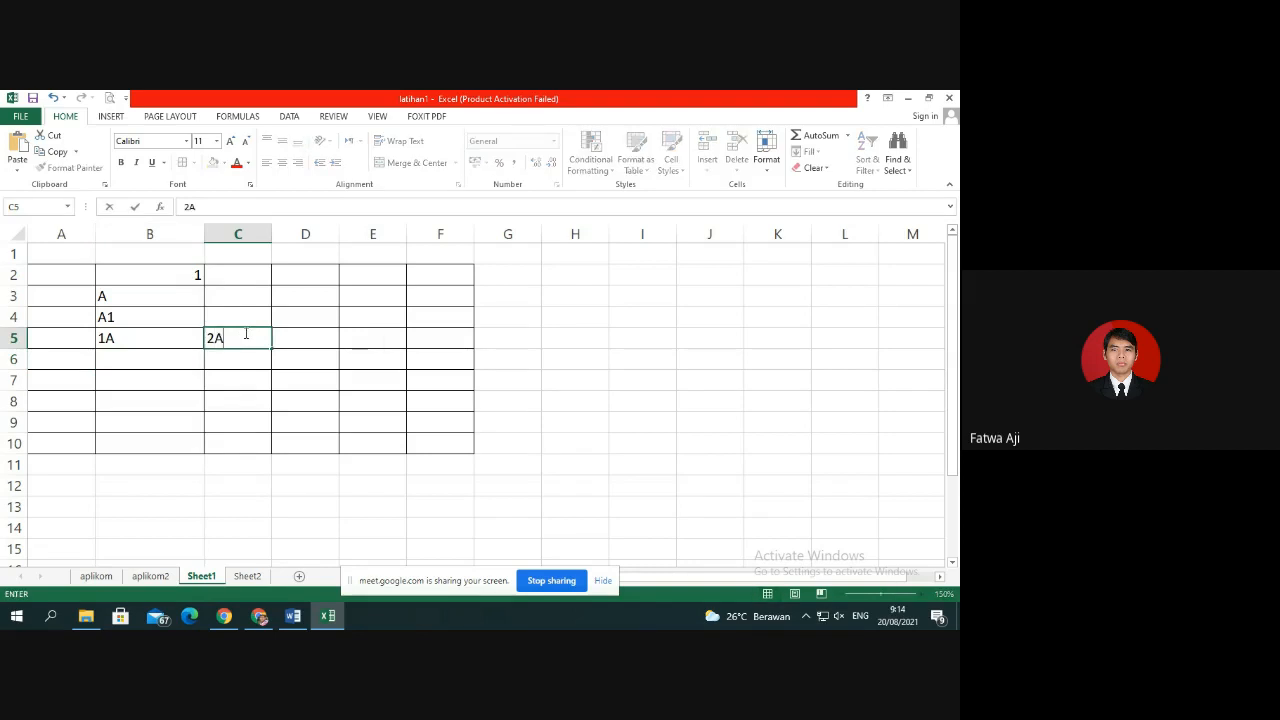
{"action": "key", "text": "Tab"}
{"action": "type", "text": "3A"}
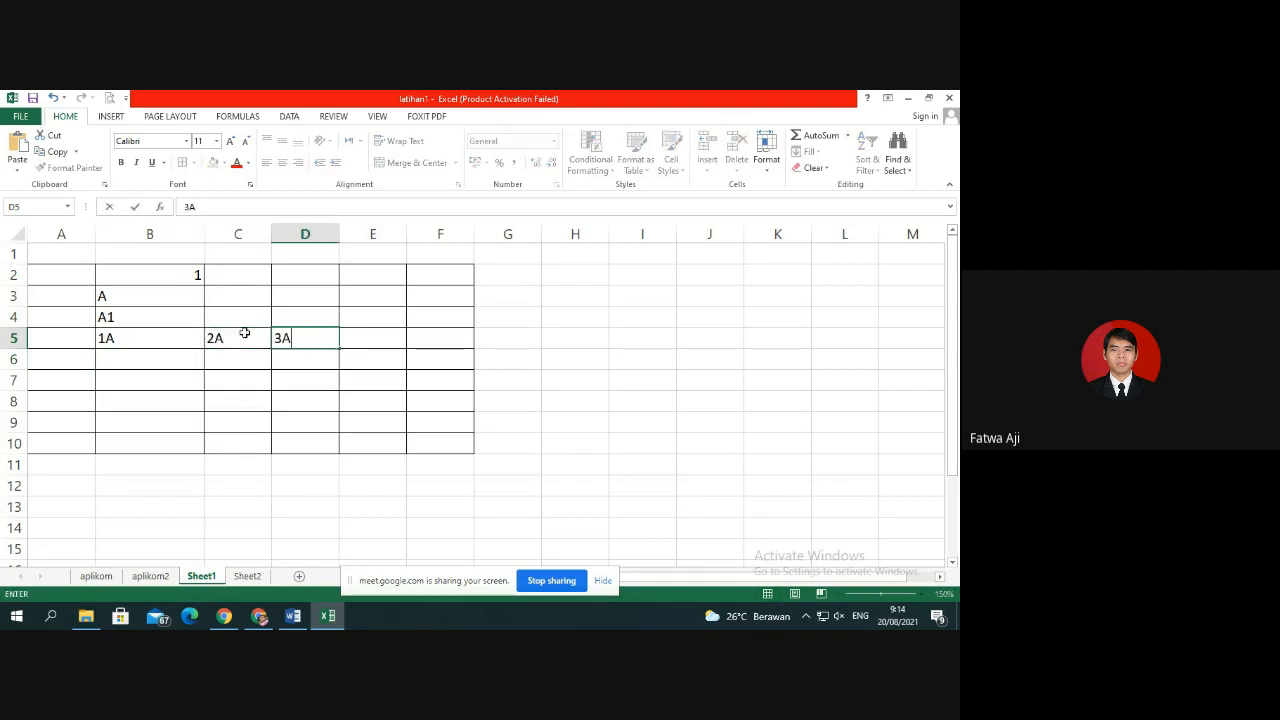
{"action": "key", "text": "Return"}
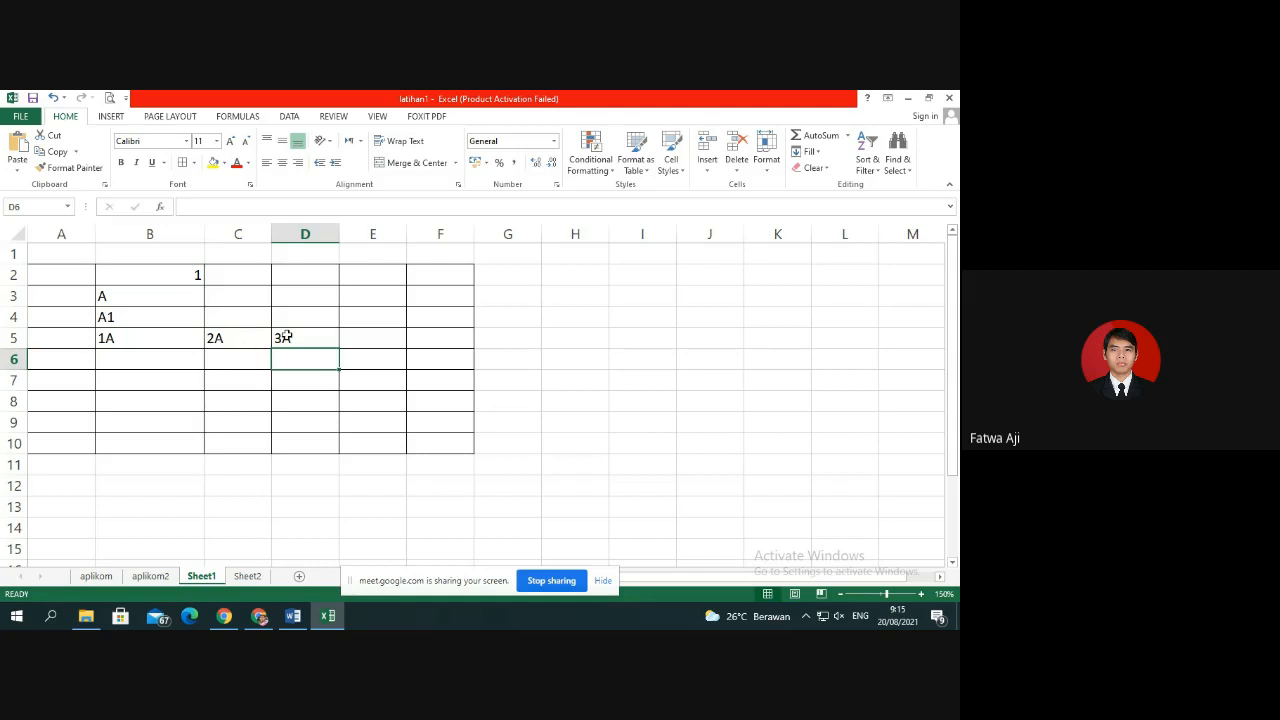
Replace the content of cell D5 with the formula =B5+C5 and widen column D to fit the result.
{"action": "left_click", "coordinate": [290, 338]}
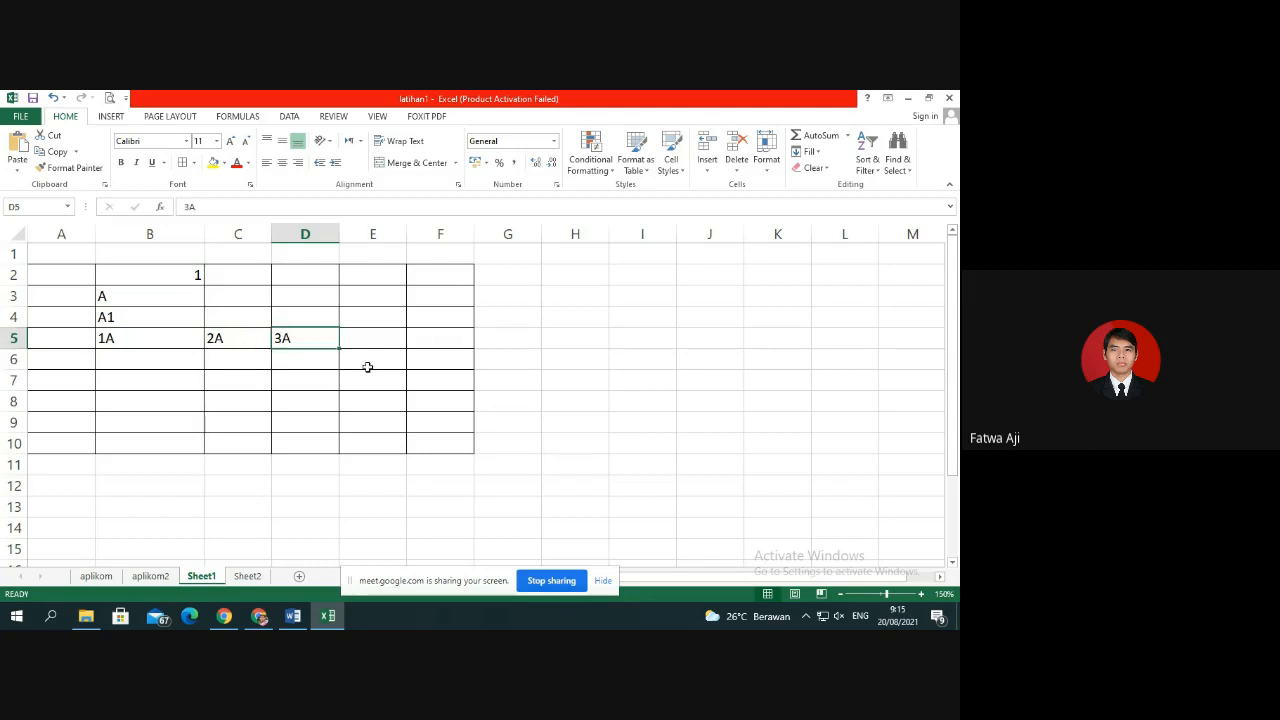
{"action": "type", "text": "="}
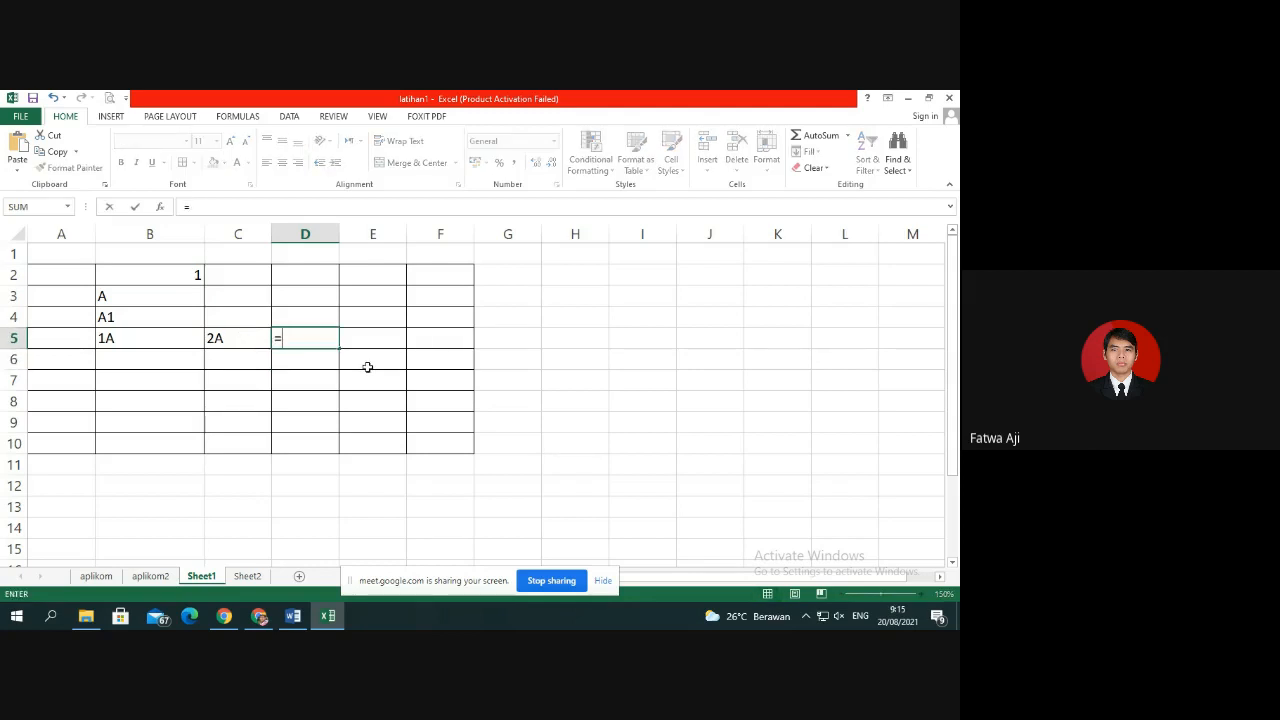
{"action": "left_click", "coordinate": [159, 341]}
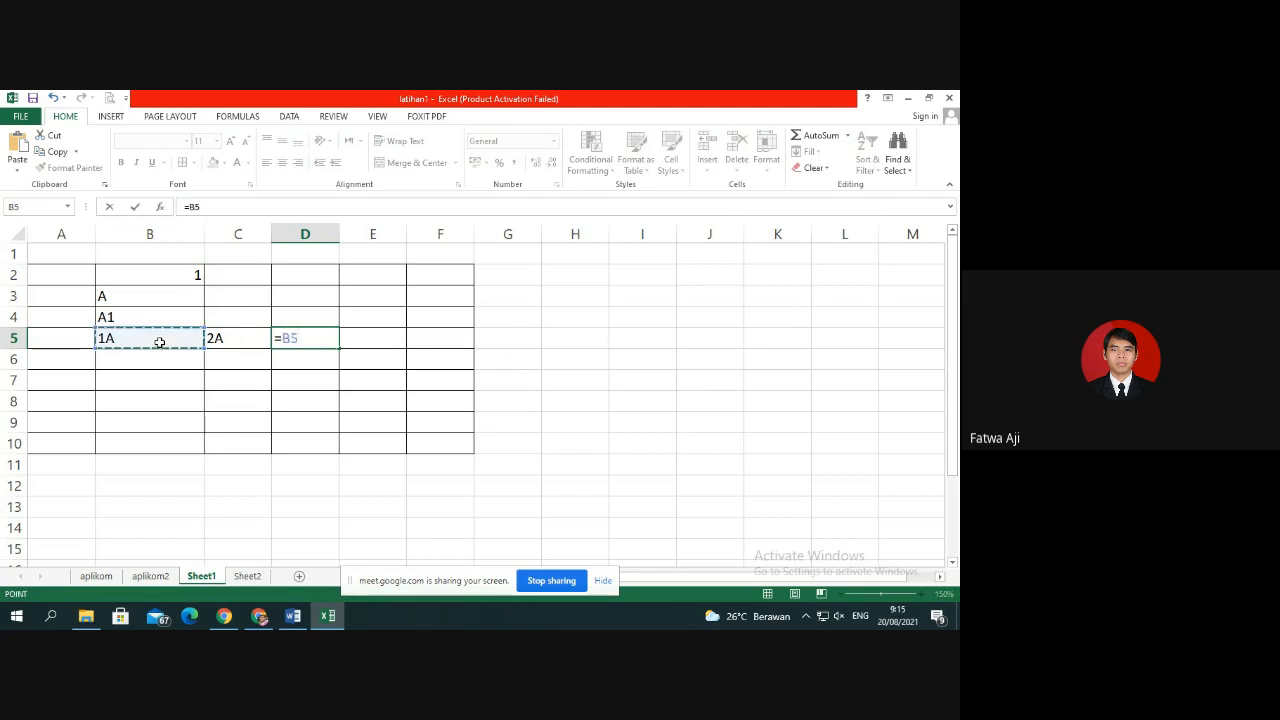
{"action": "type", "text": "+"}
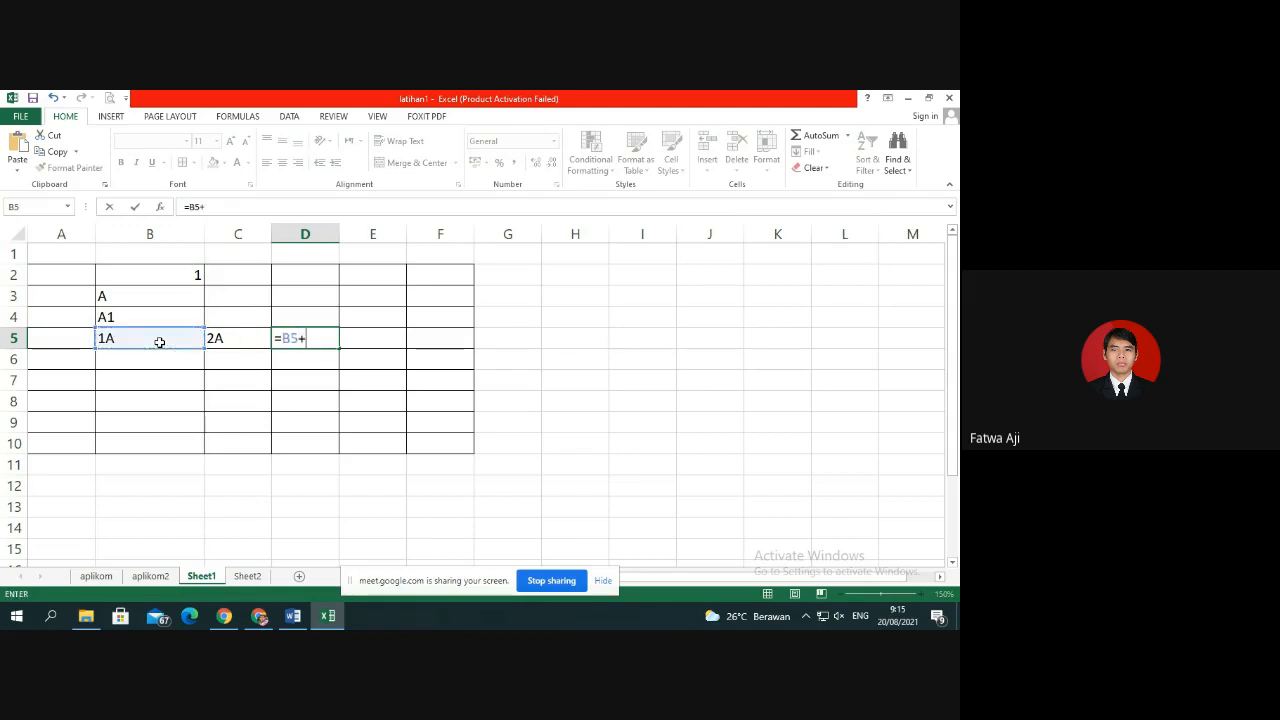
{"action": "left_click", "coordinate": [211, 338]}
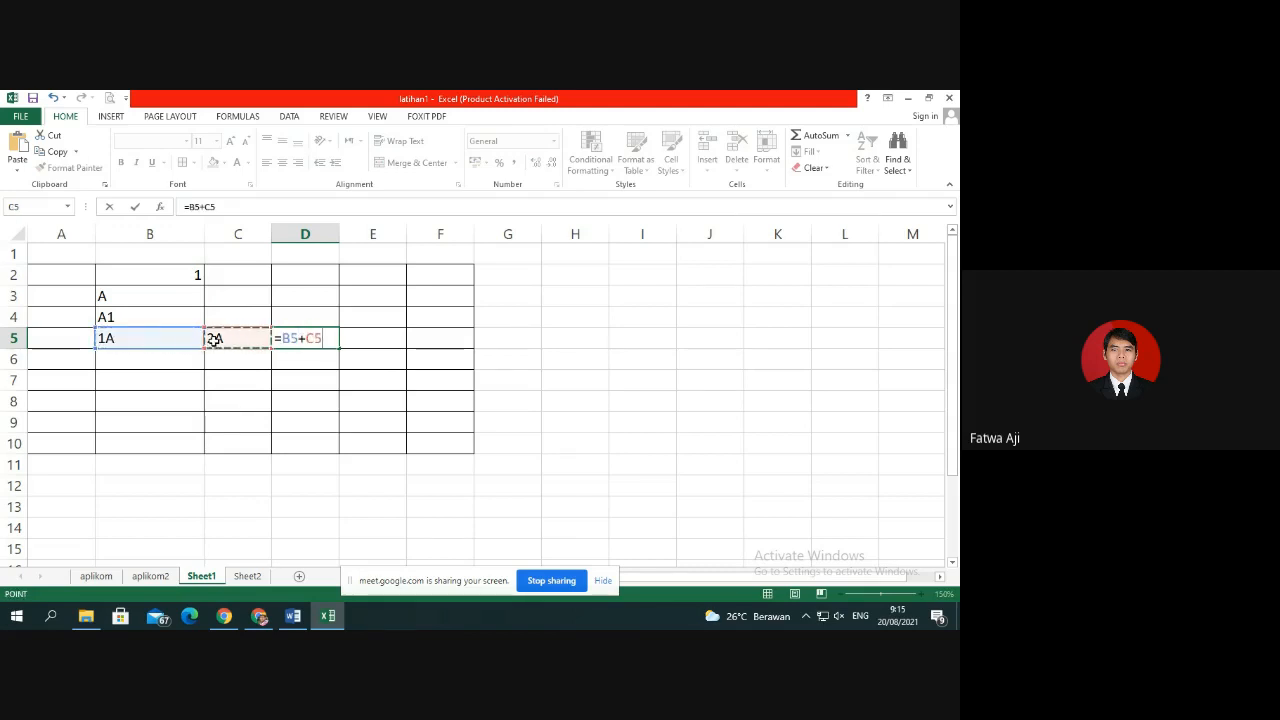
{"action": "key", "text": "Return"}
{"action": "left_click", "coordinate": [342, 365]}
{"action": "left_click", "coordinate": [325, 335]}
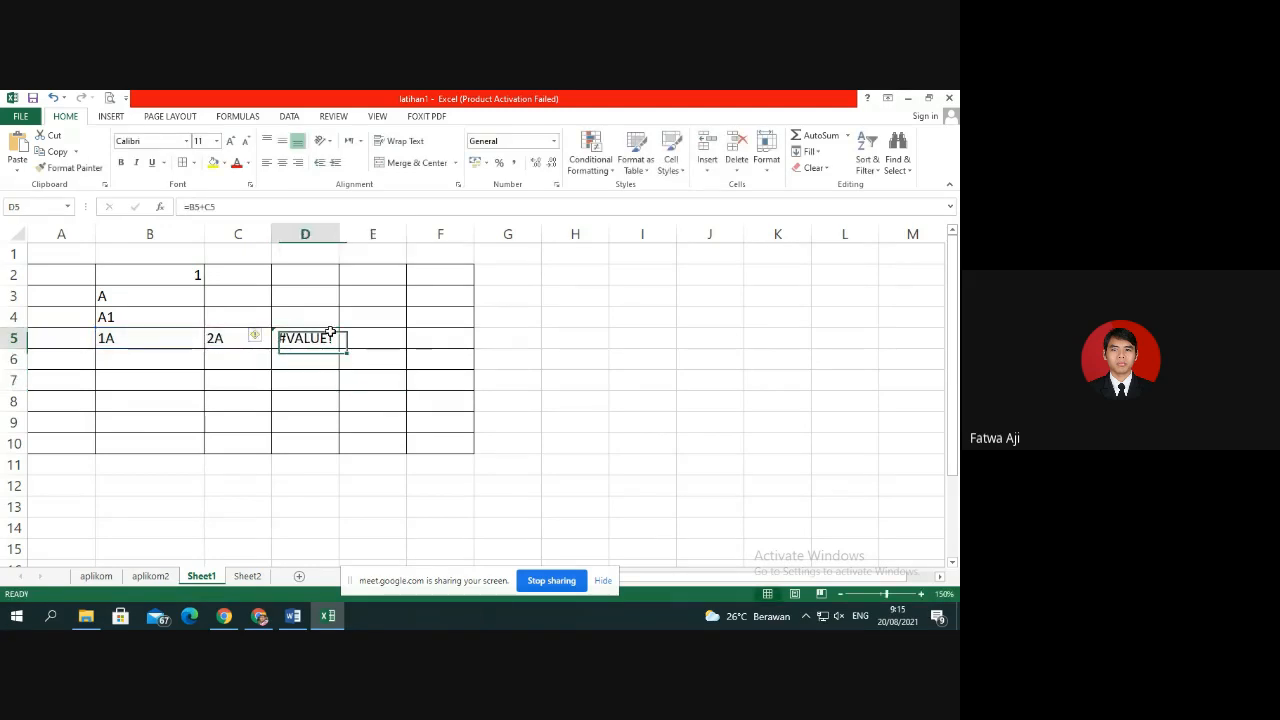
{"action": "left_click_drag", "start_coordinate": [339, 233], "coordinate": [353, 233]}
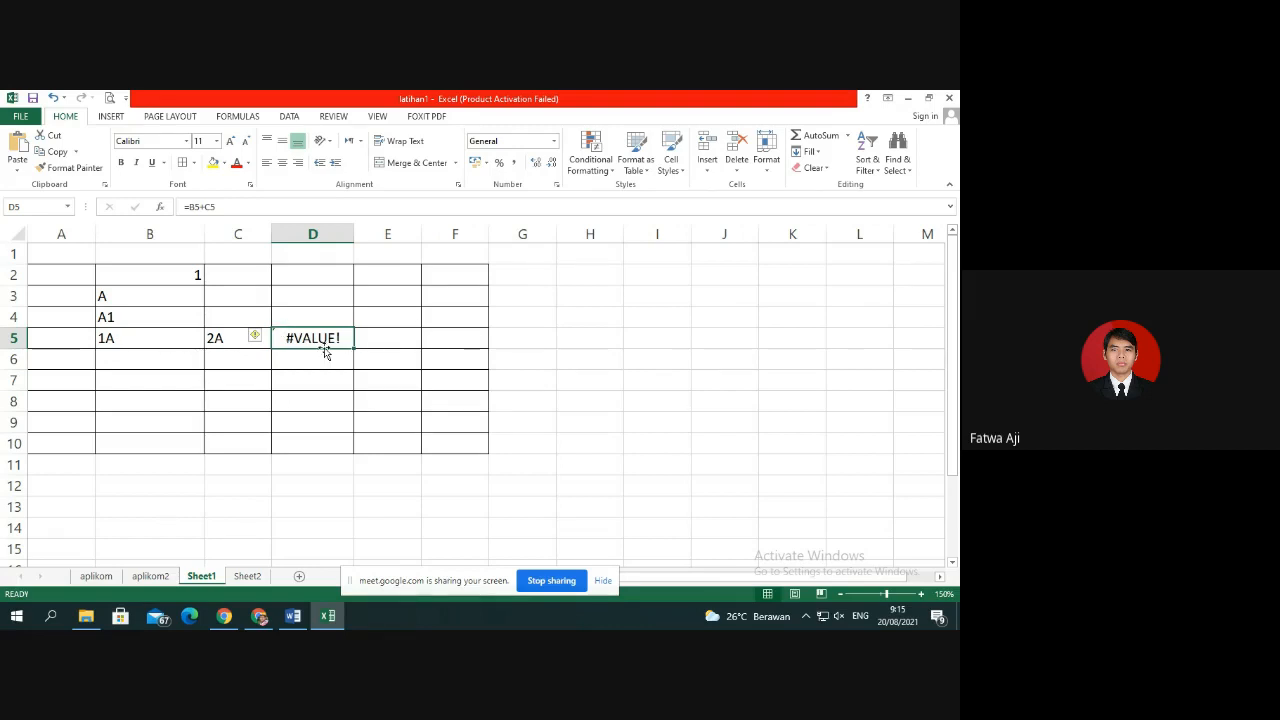
Replace the text in cells B5 and C5 with the numbers 1 and 2 to feed the sum in D5.
{"action": "left_click", "coordinate": [160, 338]}
{"action": "type", "text": "1"}
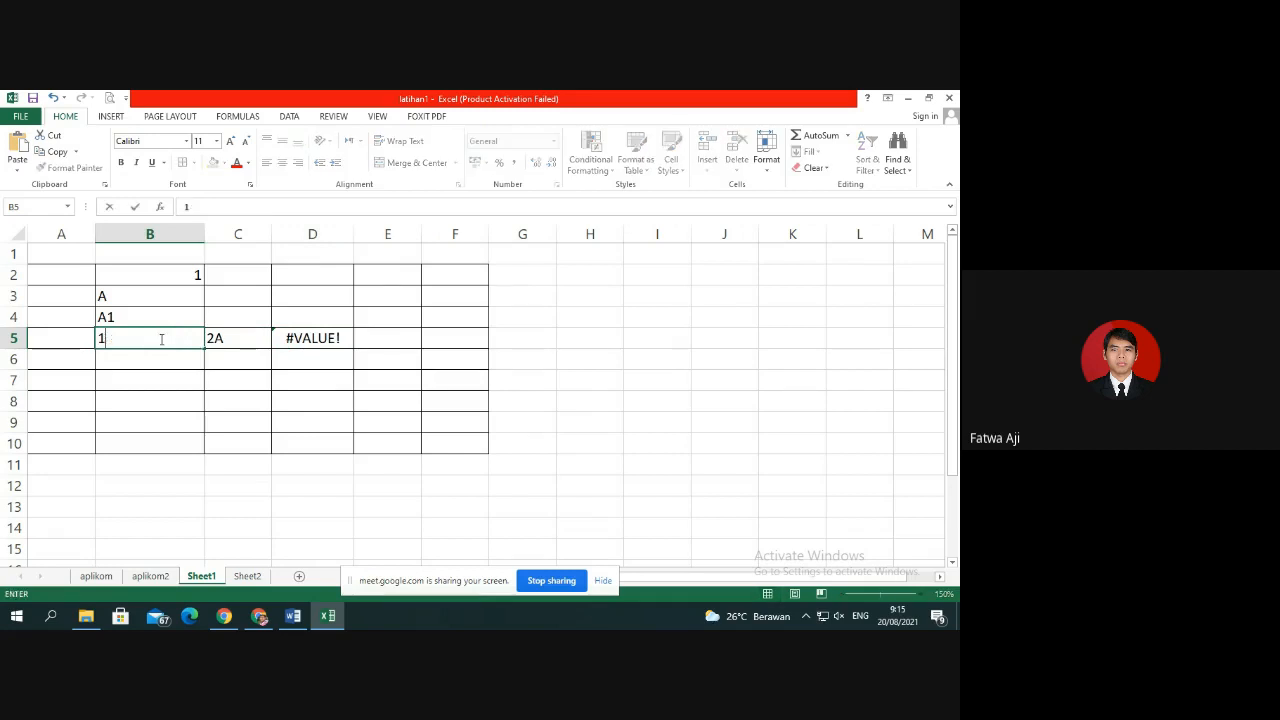
{"action": "key", "text": "Tab"}
{"action": "type", "text": "2"}
{"action": "key", "text": "Tab"}
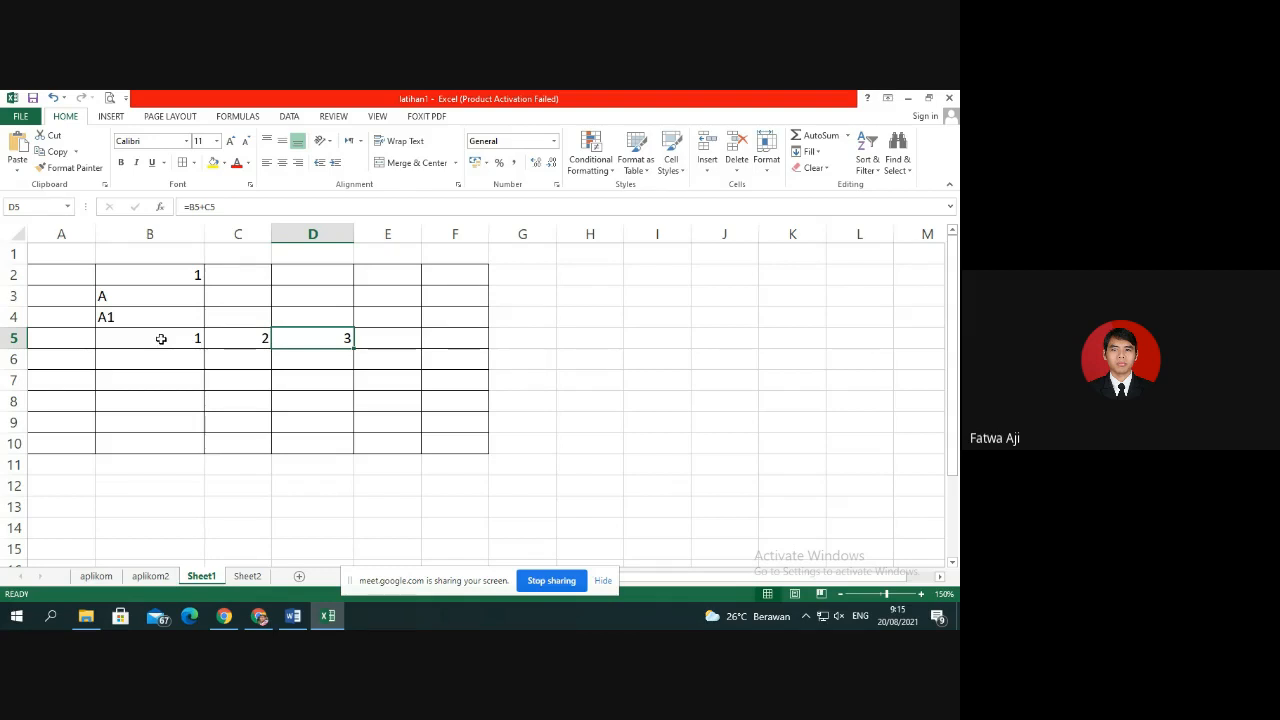
{"action": "left_click", "coordinate": [377, 384]}
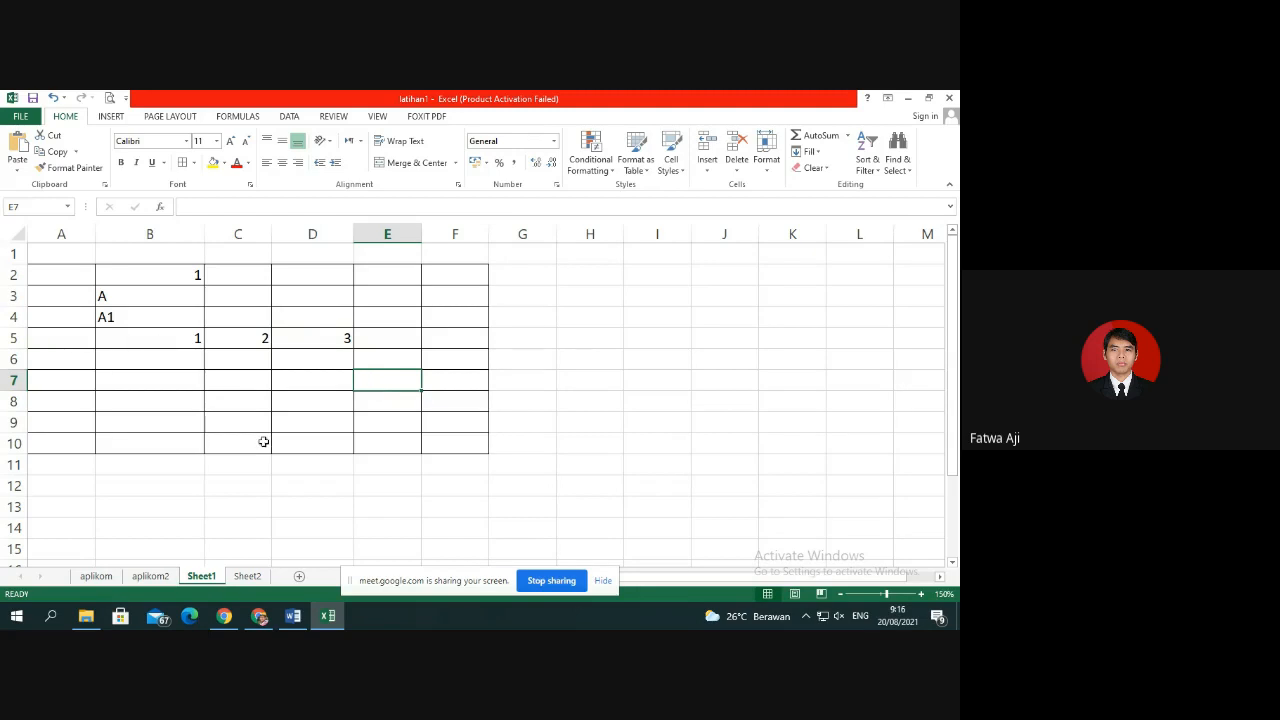
Open the aplikom sheet and enlarge its view to 200%.
{"action": "left_click", "coordinate": [96, 576]}
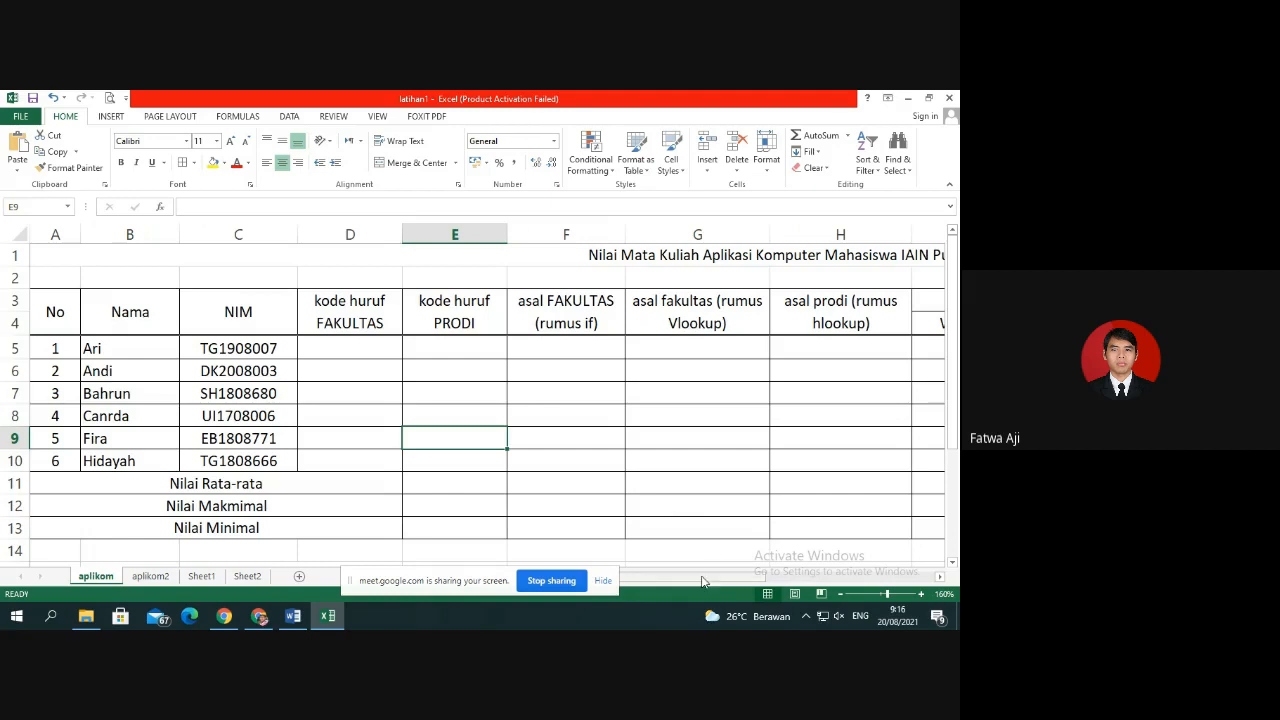
{"action": "left_click_drag", "start_coordinate": [703, 580], "coordinate": [674, 588]}
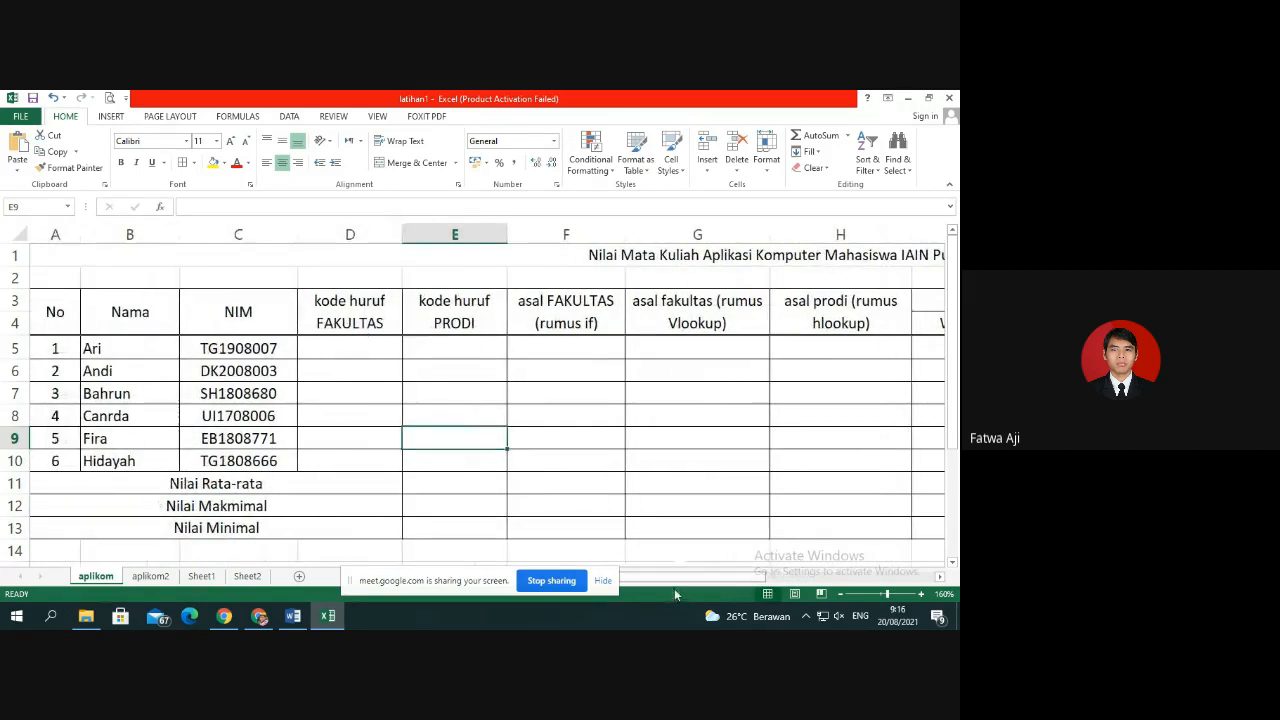
{"action": "left_click", "coordinate": [920, 594]}
{"action": "left_click", "coordinate": [920, 594]}
{"action": "left_click", "coordinate": [920, 594]}
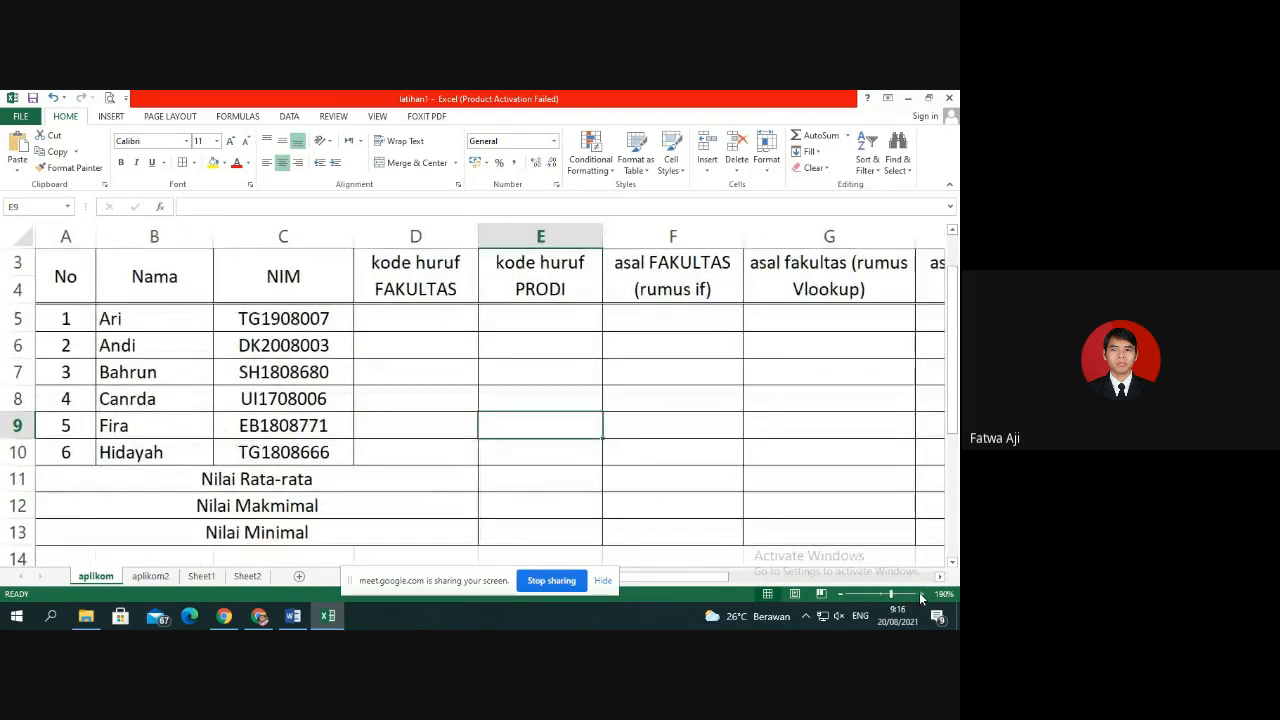
{"action": "left_click", "coordinate": [920, 594]}
{"action": "left_click_drag", "start_coordinate": [718, 578], "coordinate": [692, 580]}
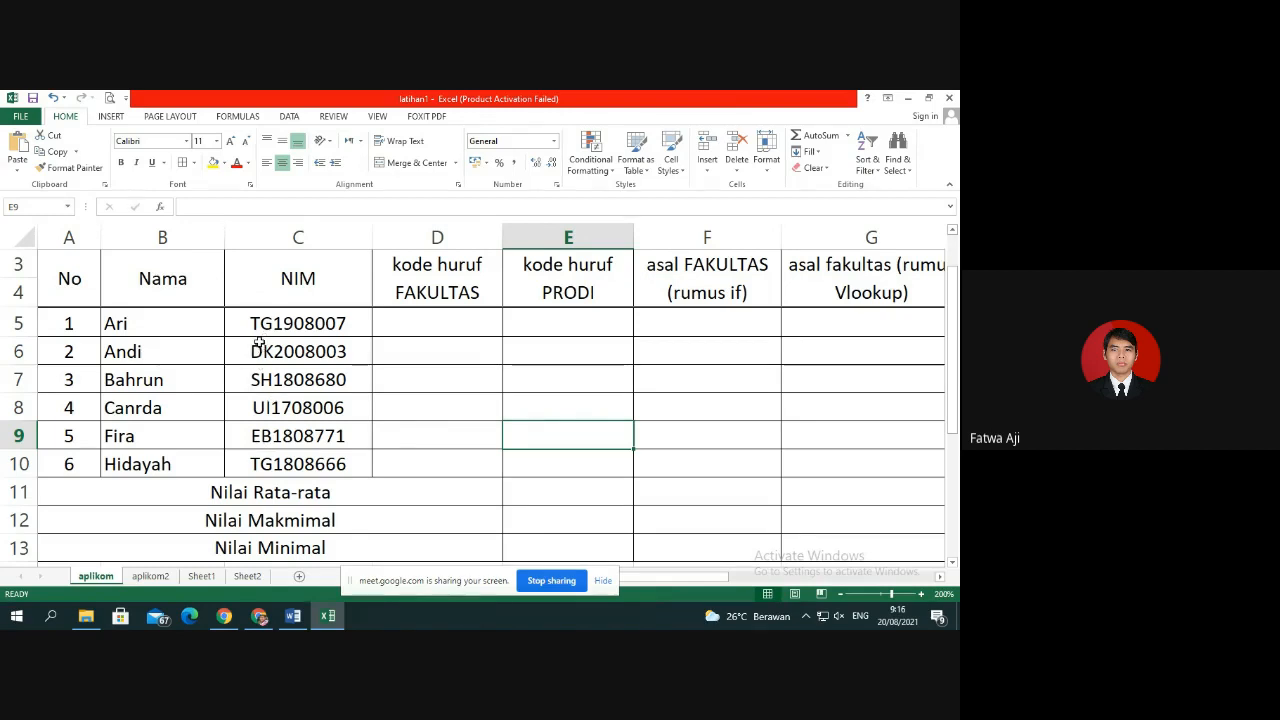
Compare the letters in the NIM column with the Tabel kode fakultas and Tabel kode prodi lookup tables below the main table.
{"action": "scroll", "coordinate": [258, 341], "scroll_direction": "down", "scroll_amount": 3}
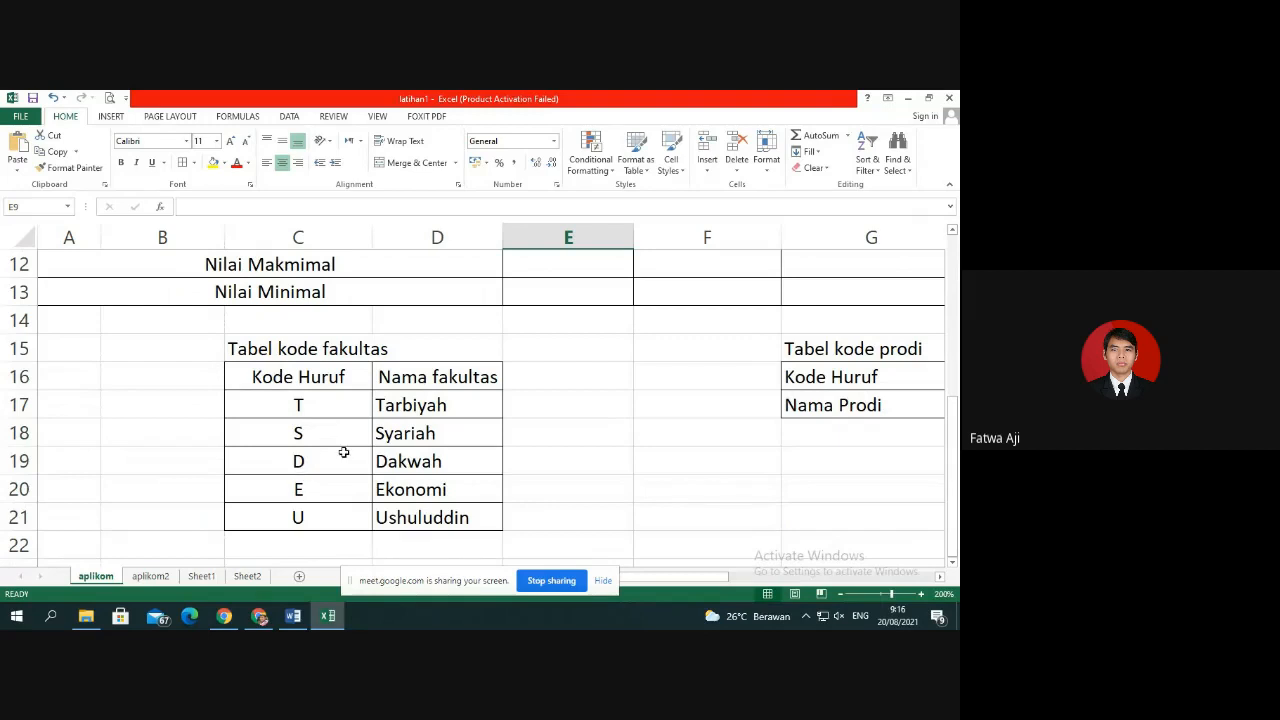
{"action": "scroll", "coordinate": [343, 452], "scroll_direction": "up", "scroll_amount": 4}
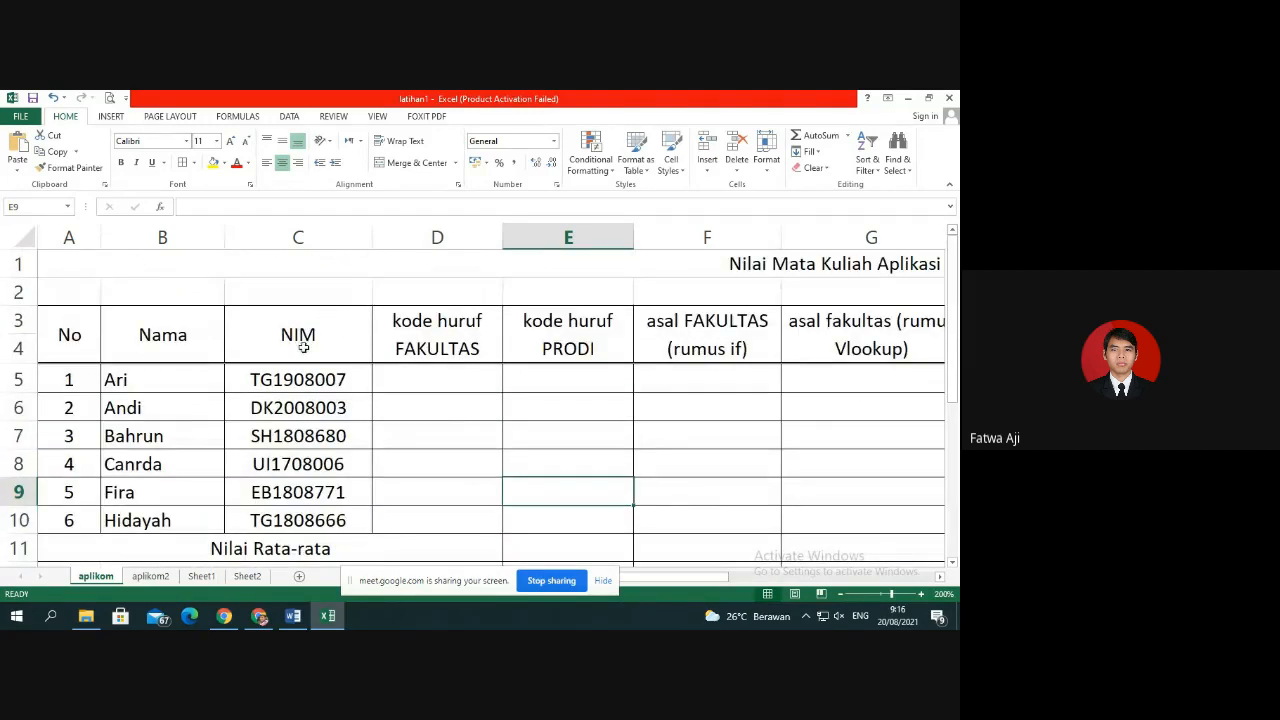
{"action": "scroll", "coordinate": [303, 347], "scroll_direction": "down", "scroll_amount": 4}
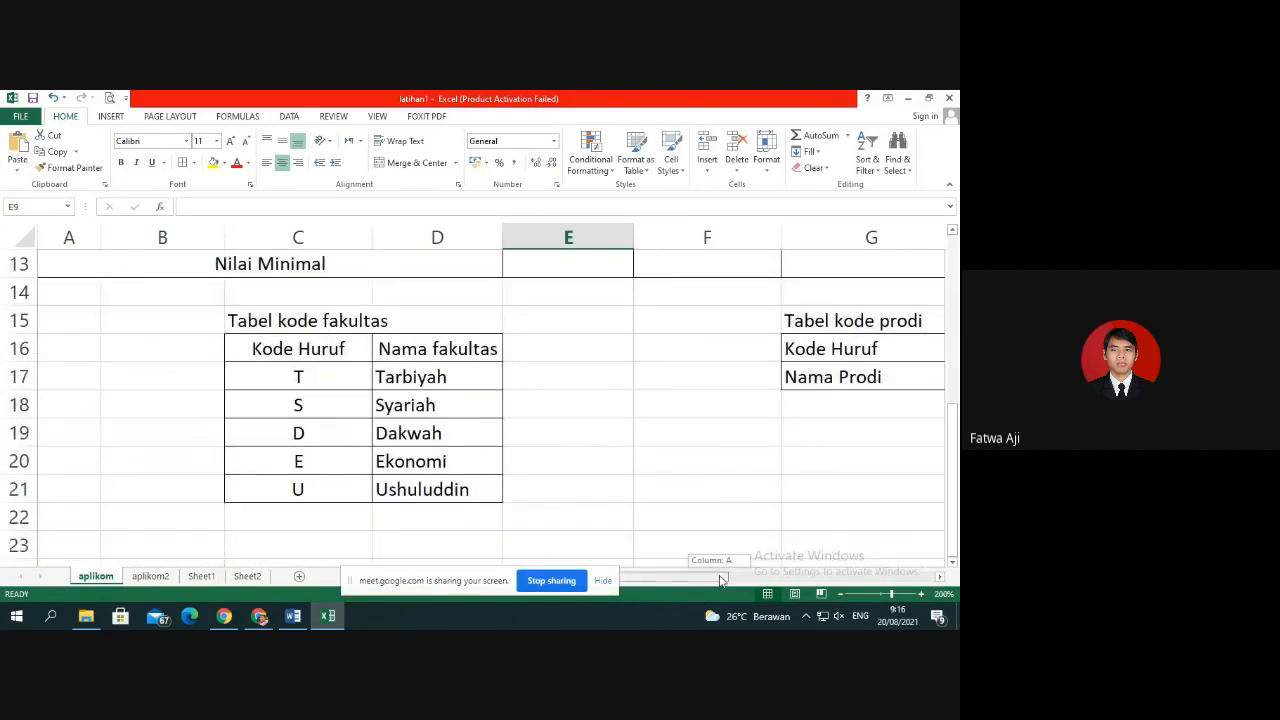
{"action": "left_click_drag", "start_coordinate": [720, 580], "coordinate": [692, 570]}
{"action": "scroll", "coordinate": [566, 494], "scroll_direction": "up", "scroll_amount": 4}
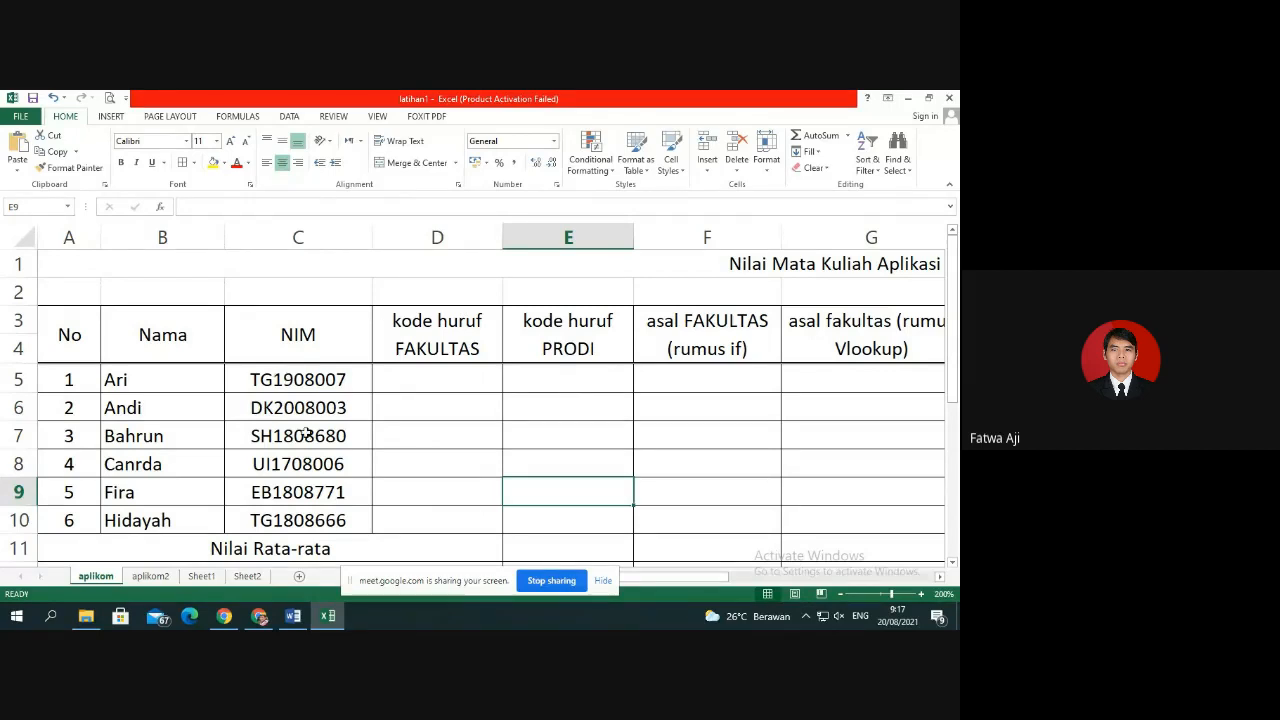
{"action": "left_click", "coordinate": [422, 388]}
{"action": "left_click", "coordinate": [437, 402]}
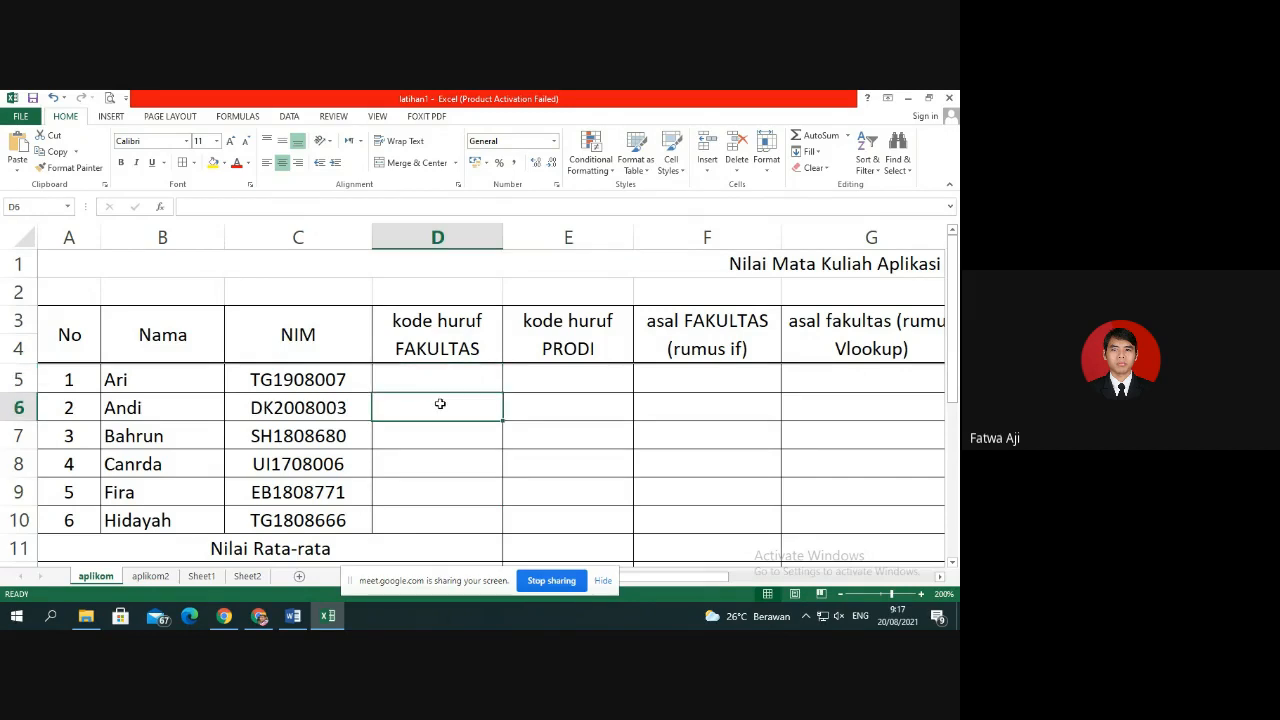
{"action": "left_click", "coordinate": [266, 382]}
{"action": "left_click", "coordinate": [382, 380]}
{"action": "scroll", "coordinate": [386, 394], "scroll_direction": "down", "scroll_amount": 4}
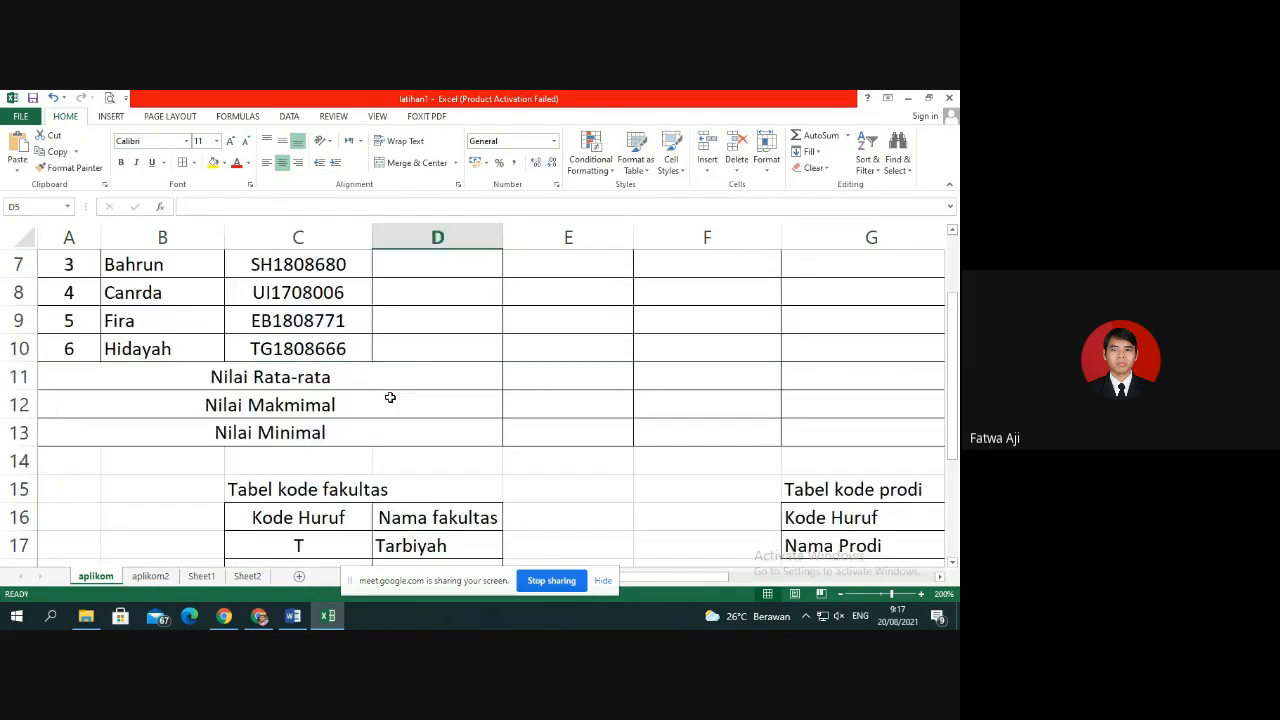
{"action": "scroll", "coordinate": [390, 397], "scroll_direction": "up", "scroll_amount": 4}
{"action": "left_click", "coordinate": [276, 412]}
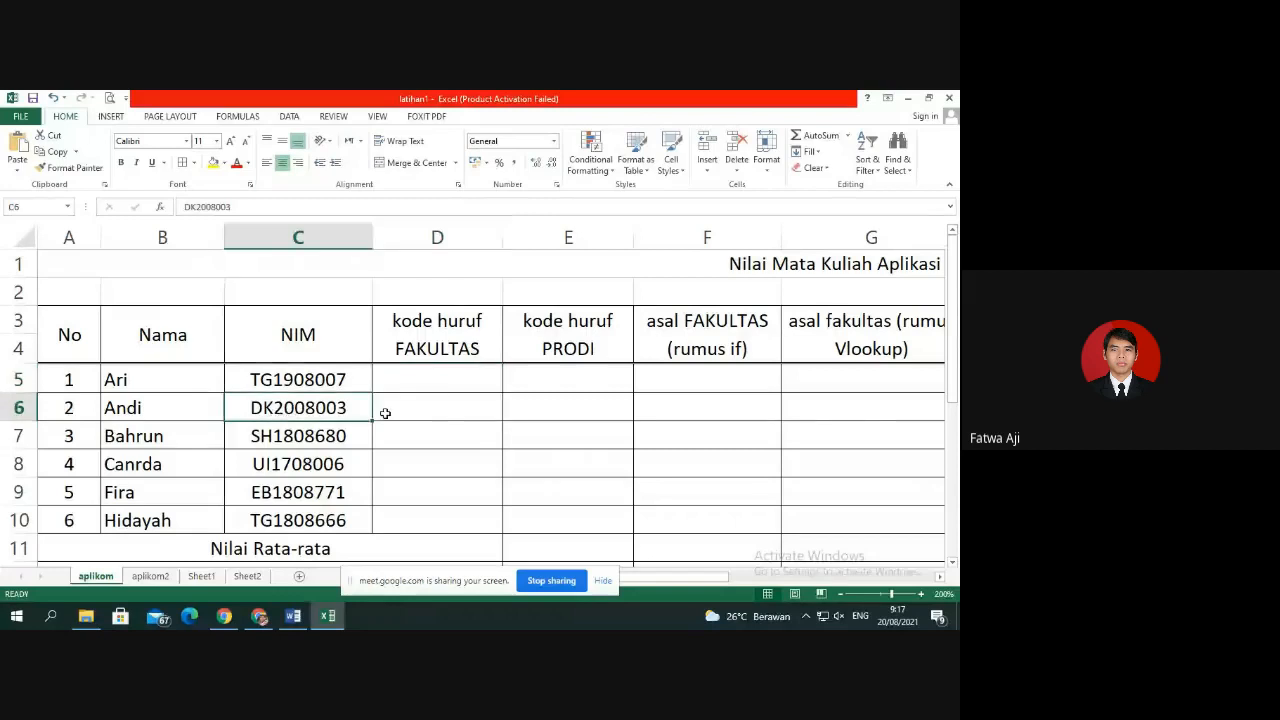
{"action": "scroll", "coordinate": [388, 412], "scroll_direction": "down", "scroll_amount": 3}
{"action": "scroll", "coordinate": [397, 415], "scroll_direction": "up", "scroll_amount": 2}
{"action": "scroll", "coordinate": [400, 410], "scroll_direction": "up", "scroll_amount": 1}
Extract the faculty code with =LEFT(C5;1) in cell D5 and fill the formula down to D10.
{"action": "left_click", "coordinate": [466, 388]}
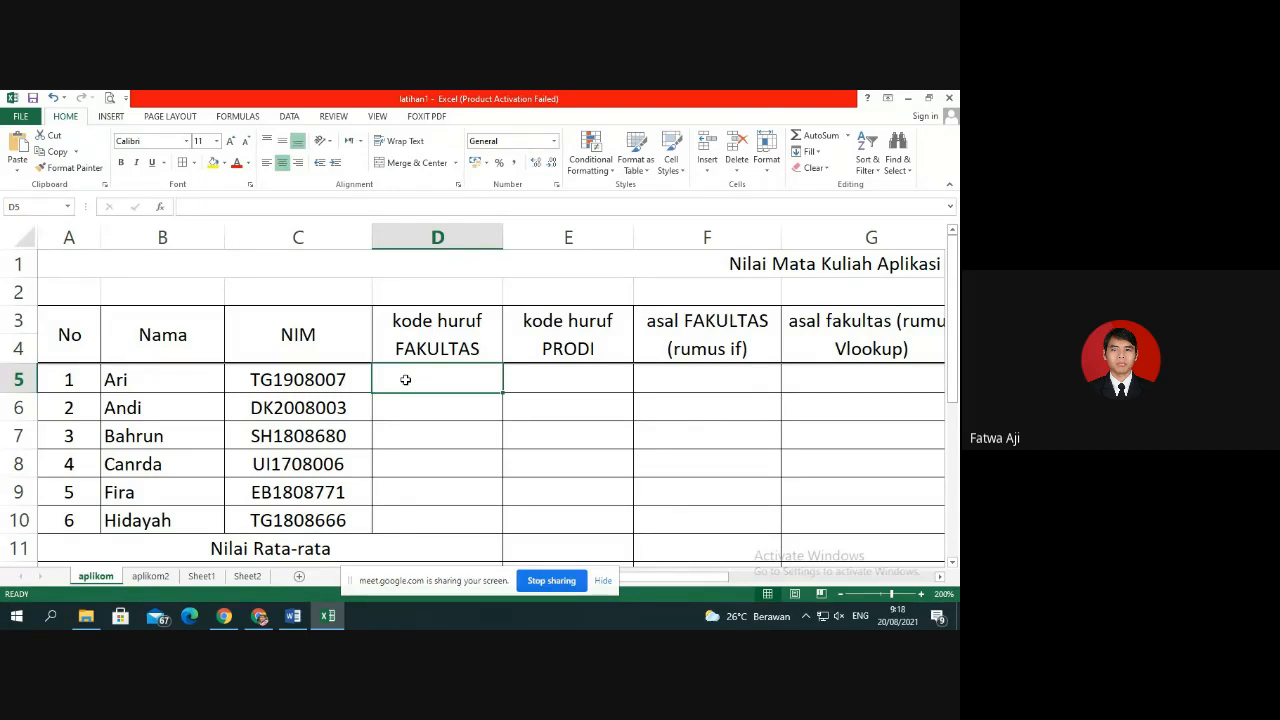
{"action": "type", "text": "="}
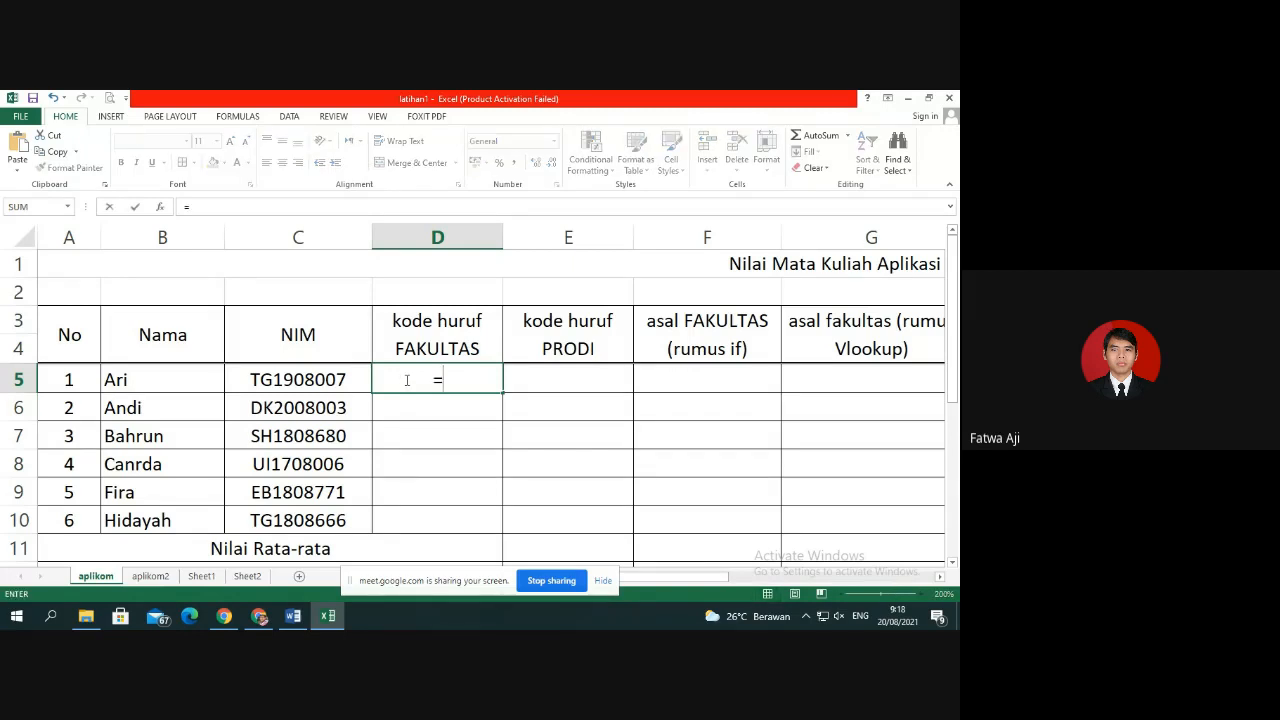
{"action": "type", "text": "left"}
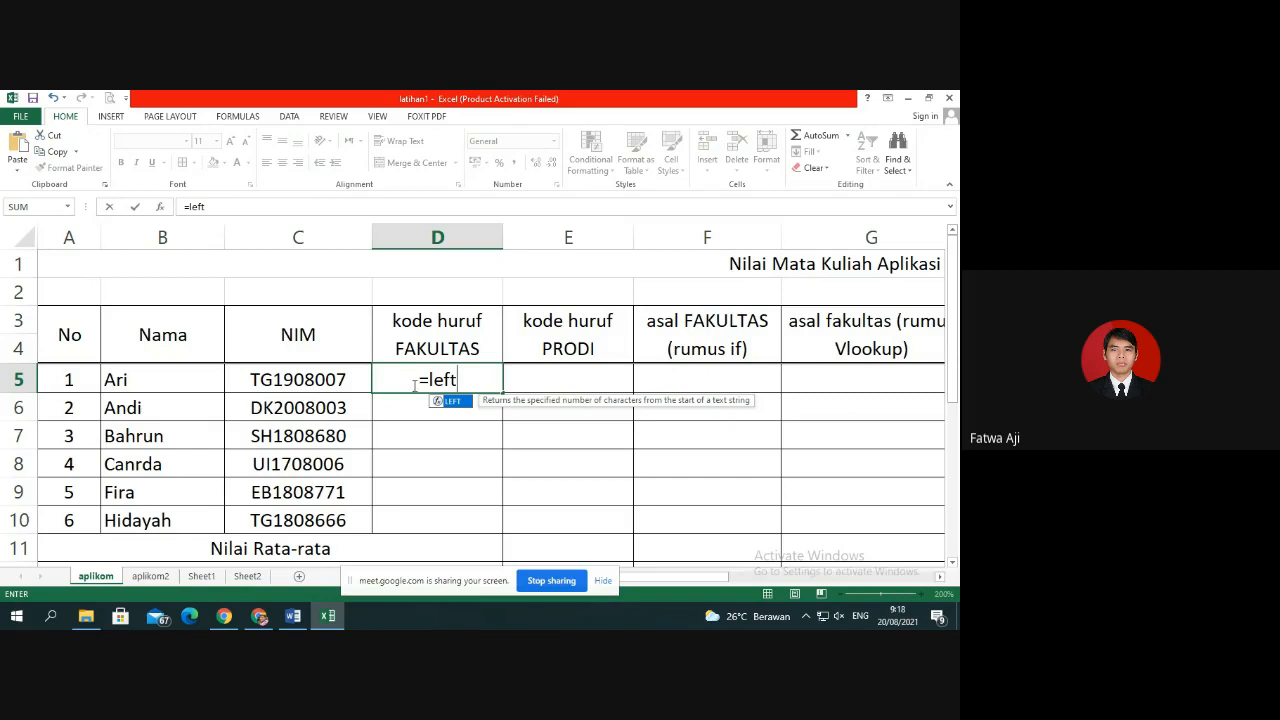
{"action": "double_click", "coordinate": [452, 401]}
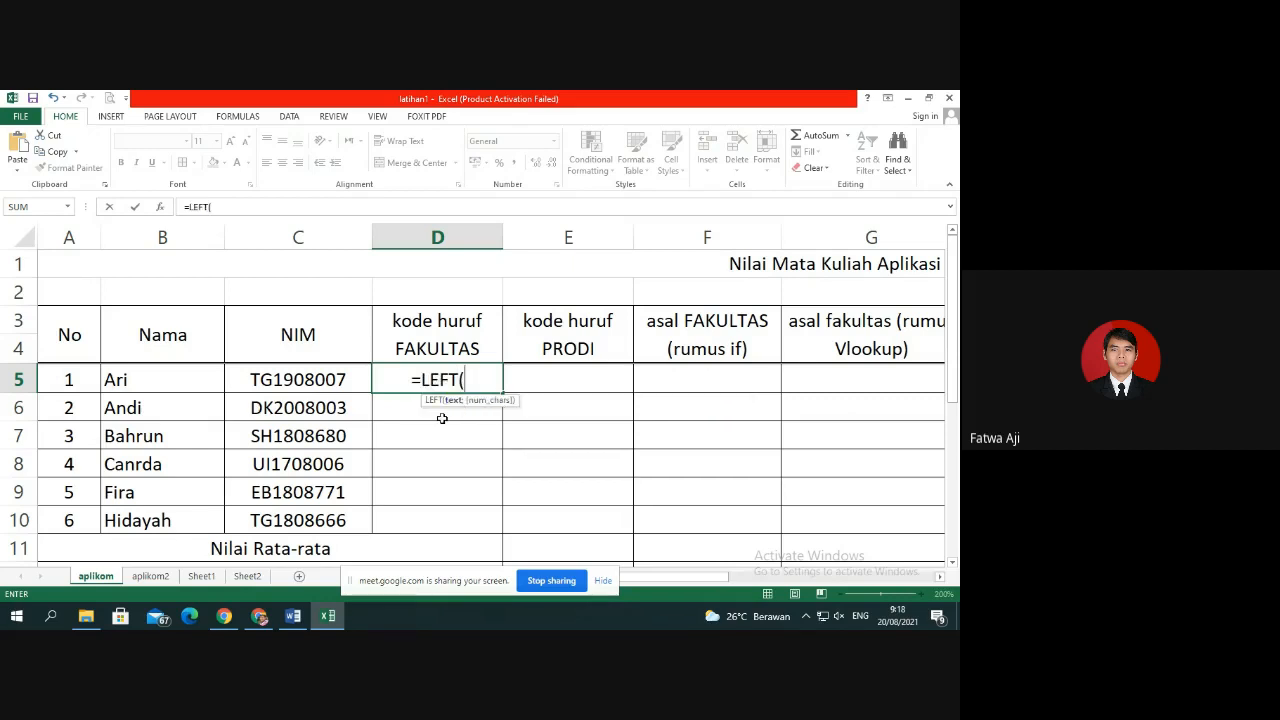
{"action": "left_click", "coordinate": [348, 385]}
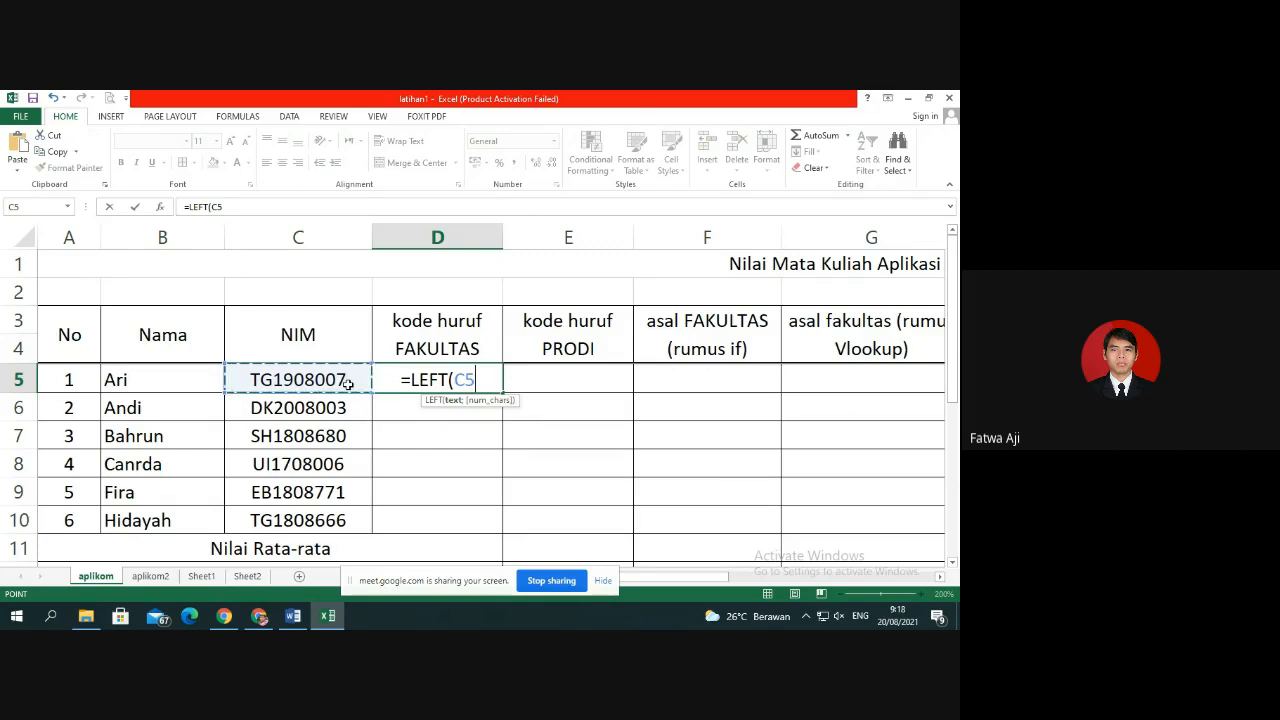
{"action": "type", "text": ";"}
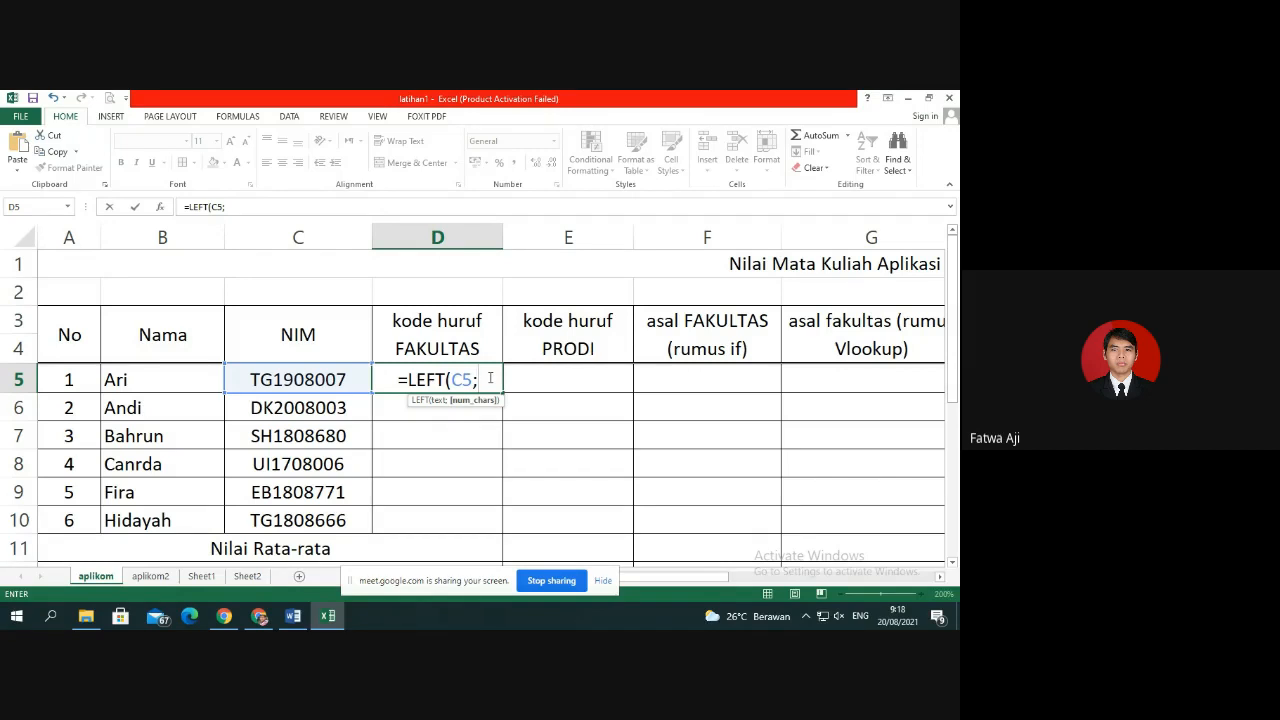
{"action": "type", "text": "1"}
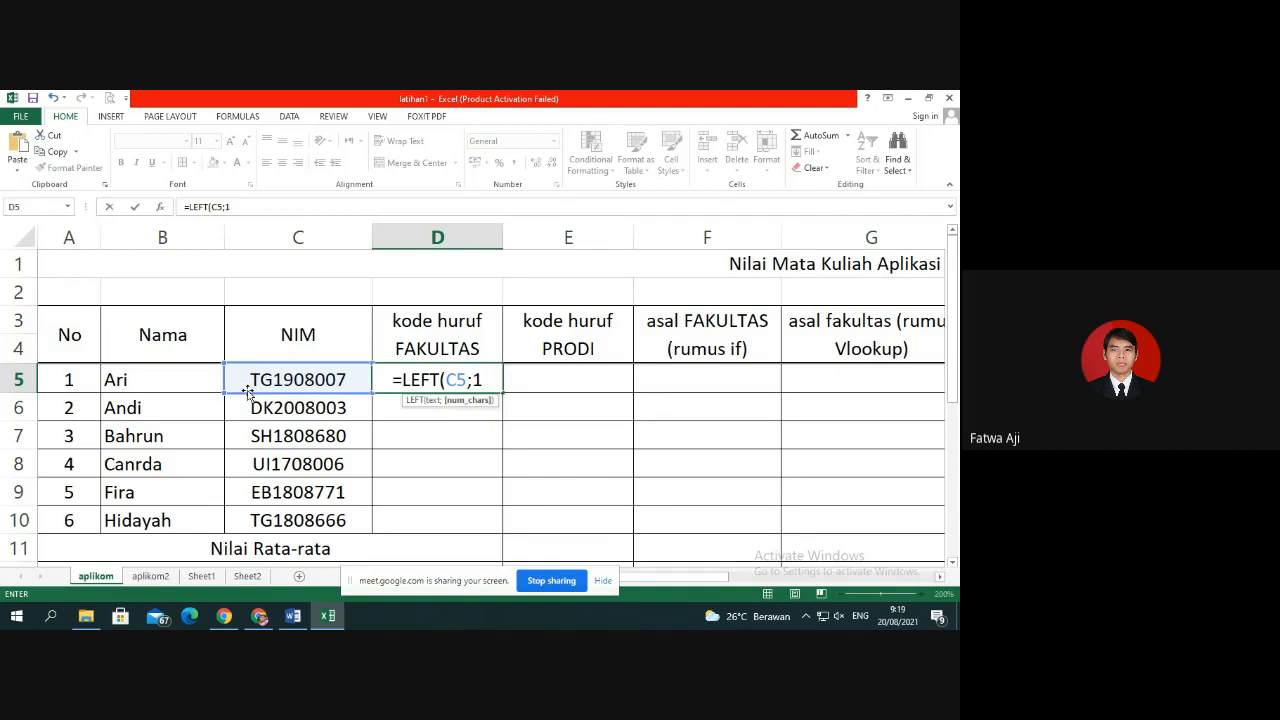
{"action": "key", "text": "Return"}
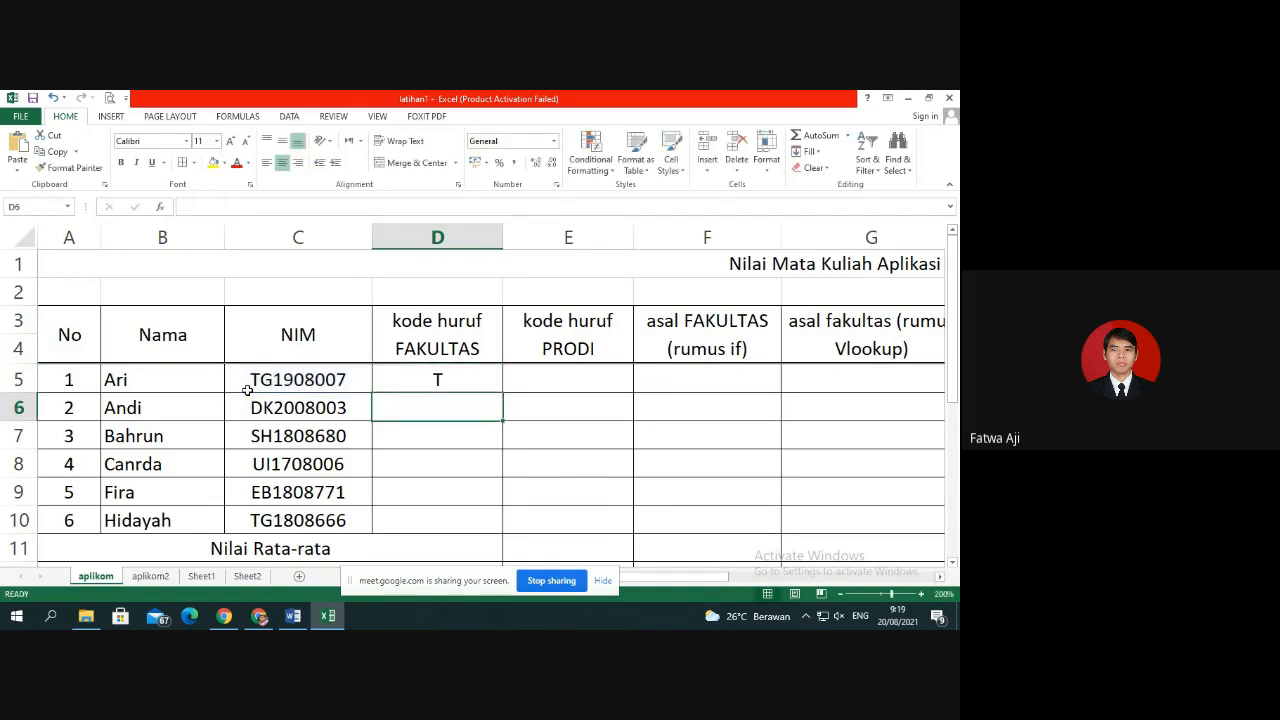
{"action": "left_click", "coordinate": [496, 372]}
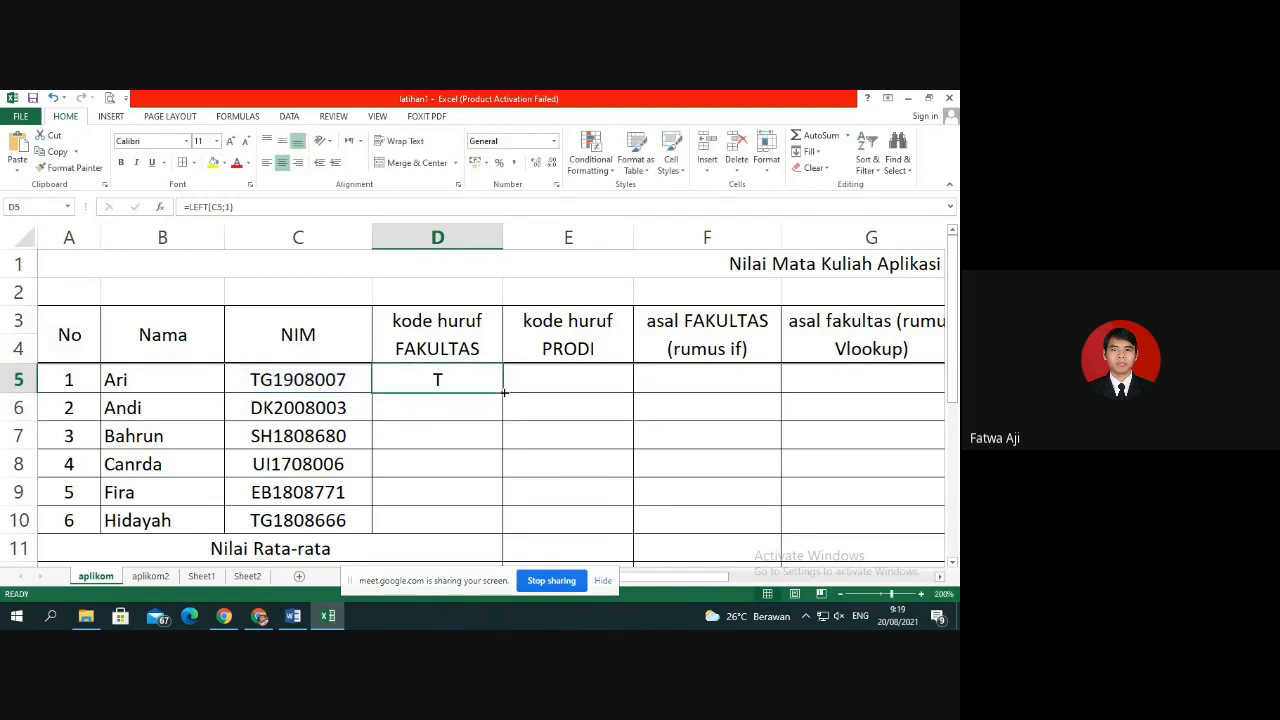
{"action": "left_click_drag", "start_coordinate": [504, 392], "coordinate": [495, 530]}
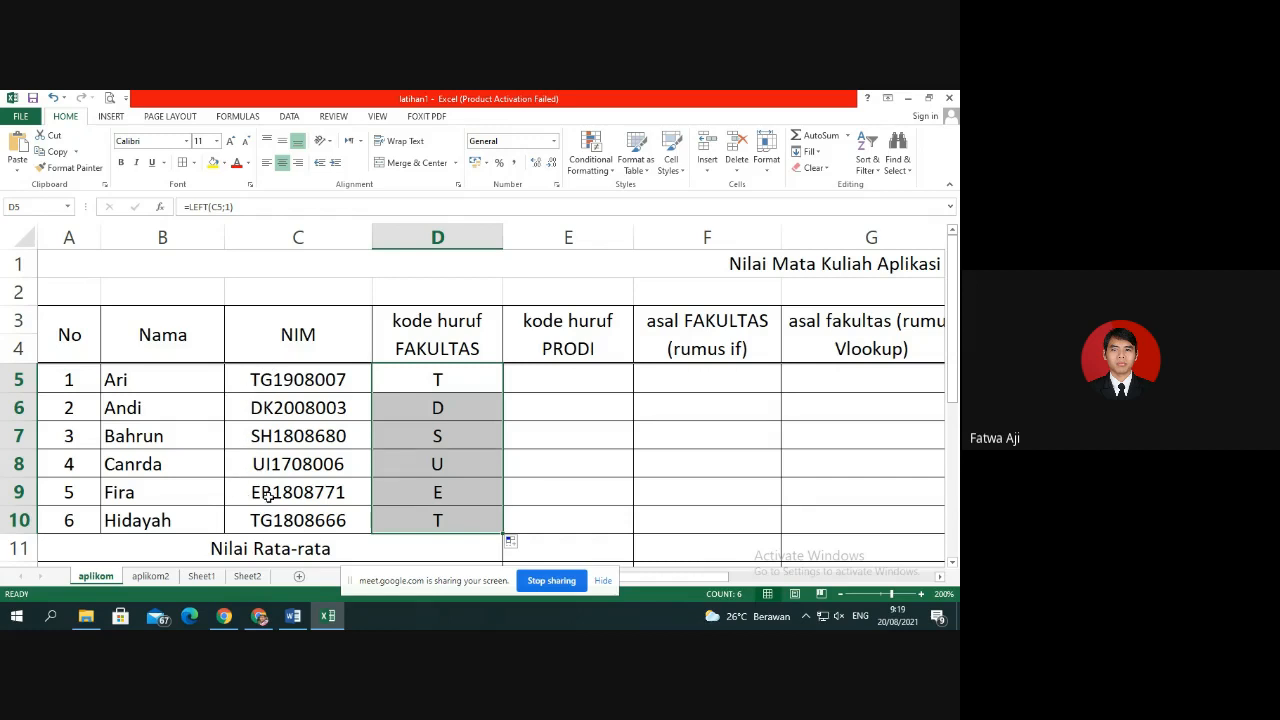
Change the character count of the LEFT formula in D5 to 2 and refill the column down to D10.
{"action": "left_click", "coordinate": [445, 381]}
{"action": "double_click", "coordinate": [445, 381]}
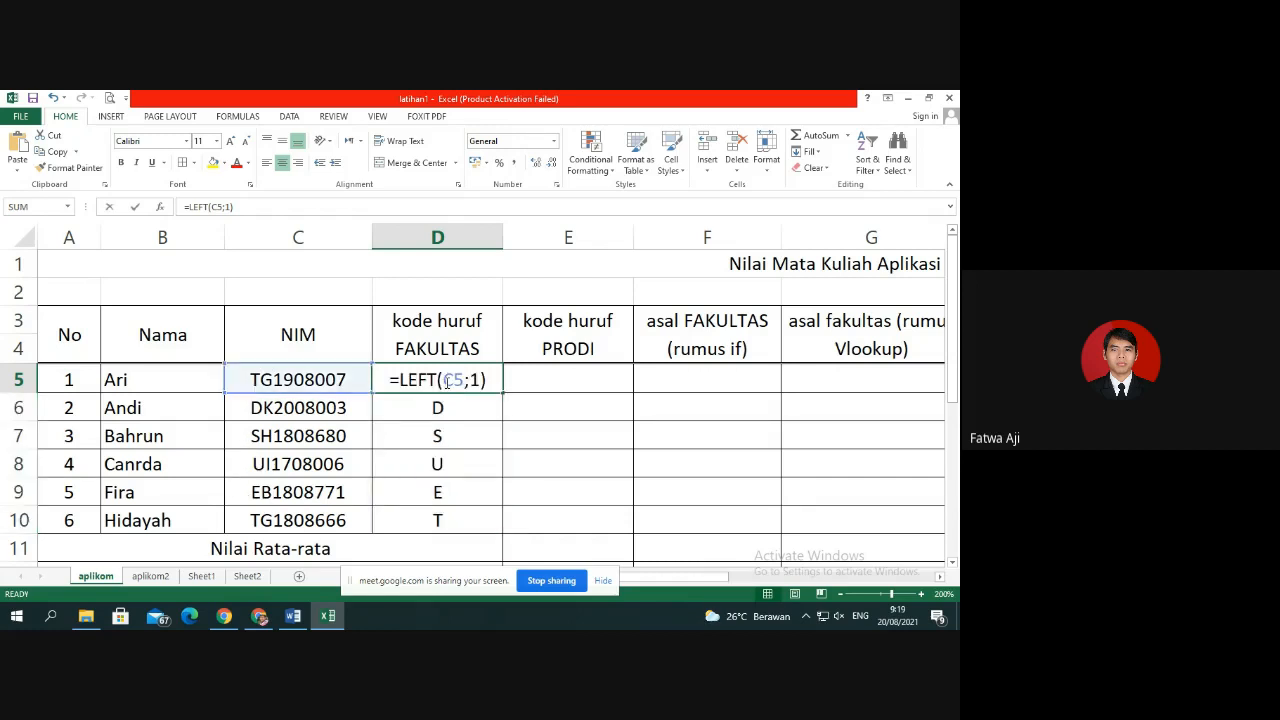
{"action": "left_click", "coordinate": [478, 380]}
{"action": "key", "text": "BackSpace"}
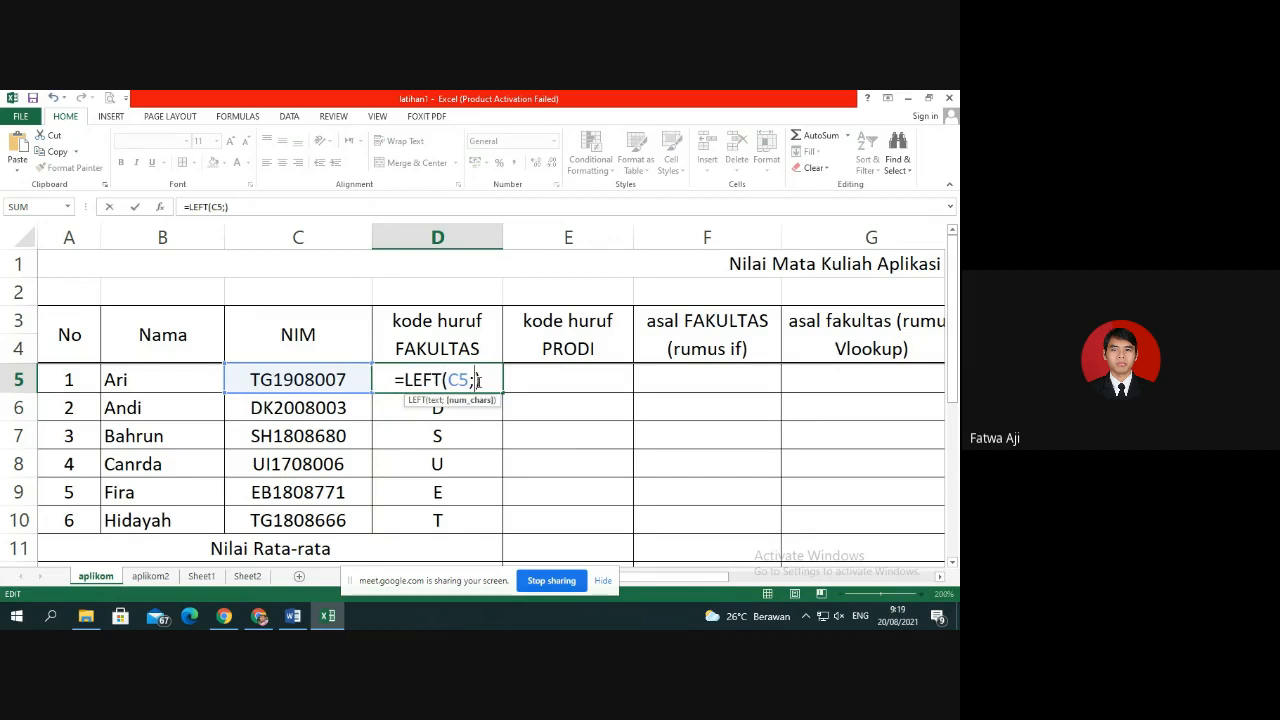
{"action": "type", "text": "2"}
{"action": "key", "text": "Return"}
{"action": "left_click", "coordinate": [478, 380]}
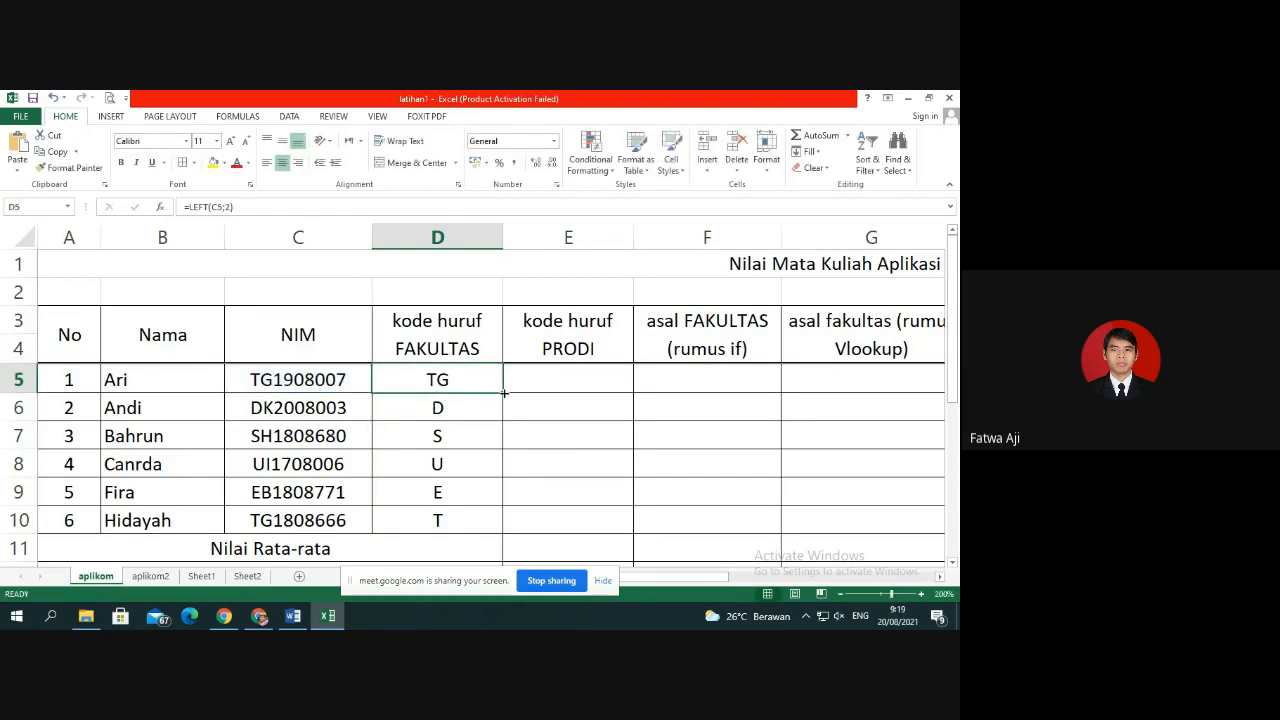
{"action": "left_click_drag", "start_coordinate": [502, 393], "coordinate": [505, 530]}
Set the LEFT formula's character count in D5 back to 1 and copy it down through D10.
{"action": "left_click", "coordinate": [472, 379]}
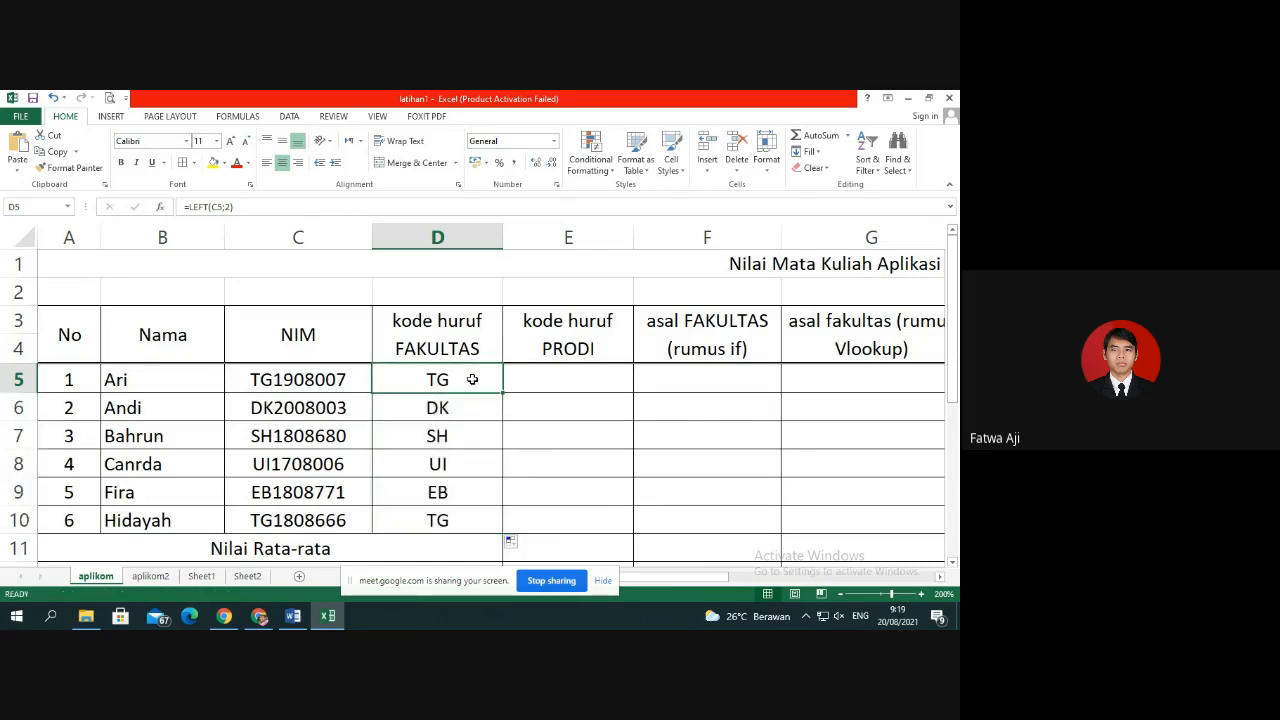
{"action": "double_click", "coordinate": [472, 379]}
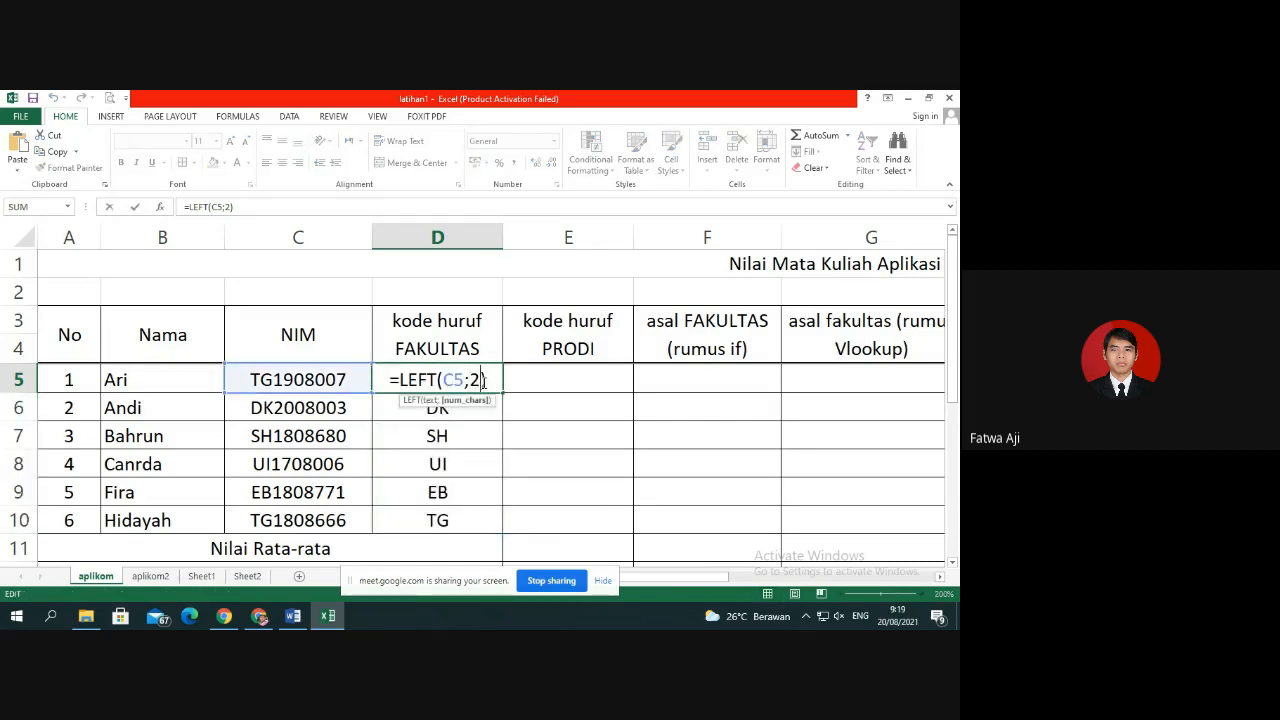
{"action": "key", "text": "BackSpace"}
{"action": "type", "text": "1"}
{"action": "key", "text": "Return"}
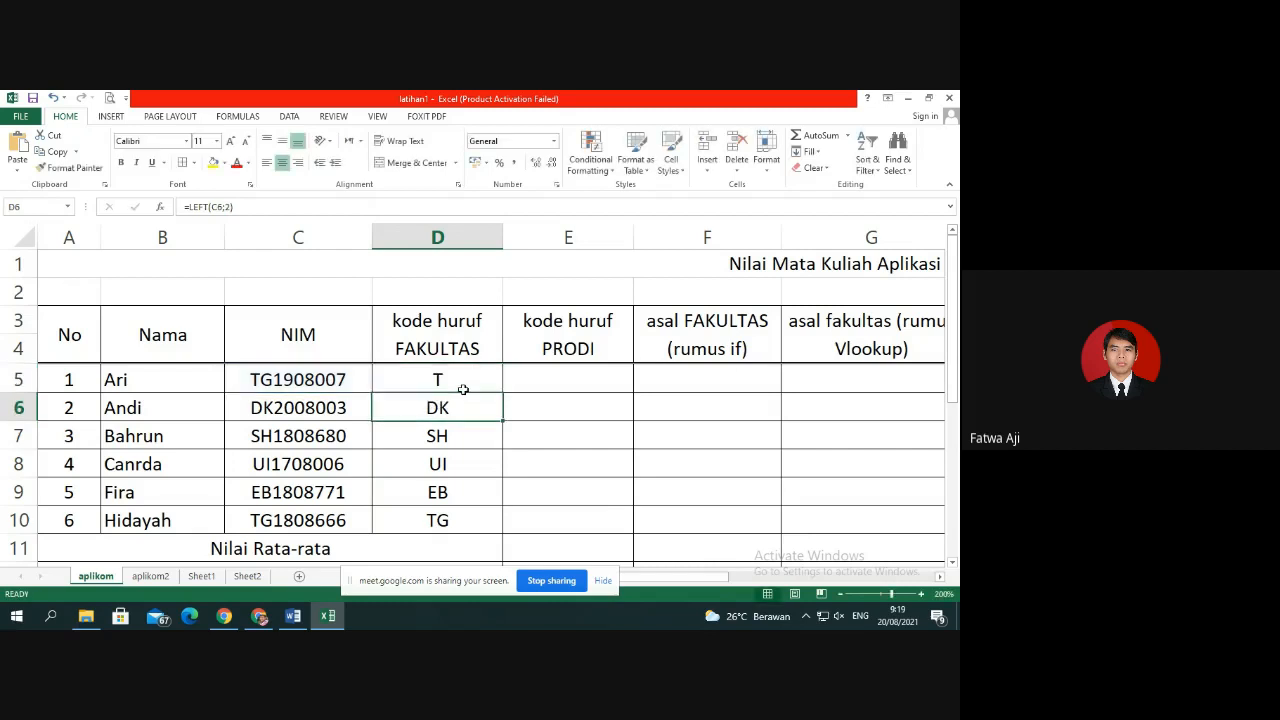
{"action": "left_click", "coordinate": [463, 389]}
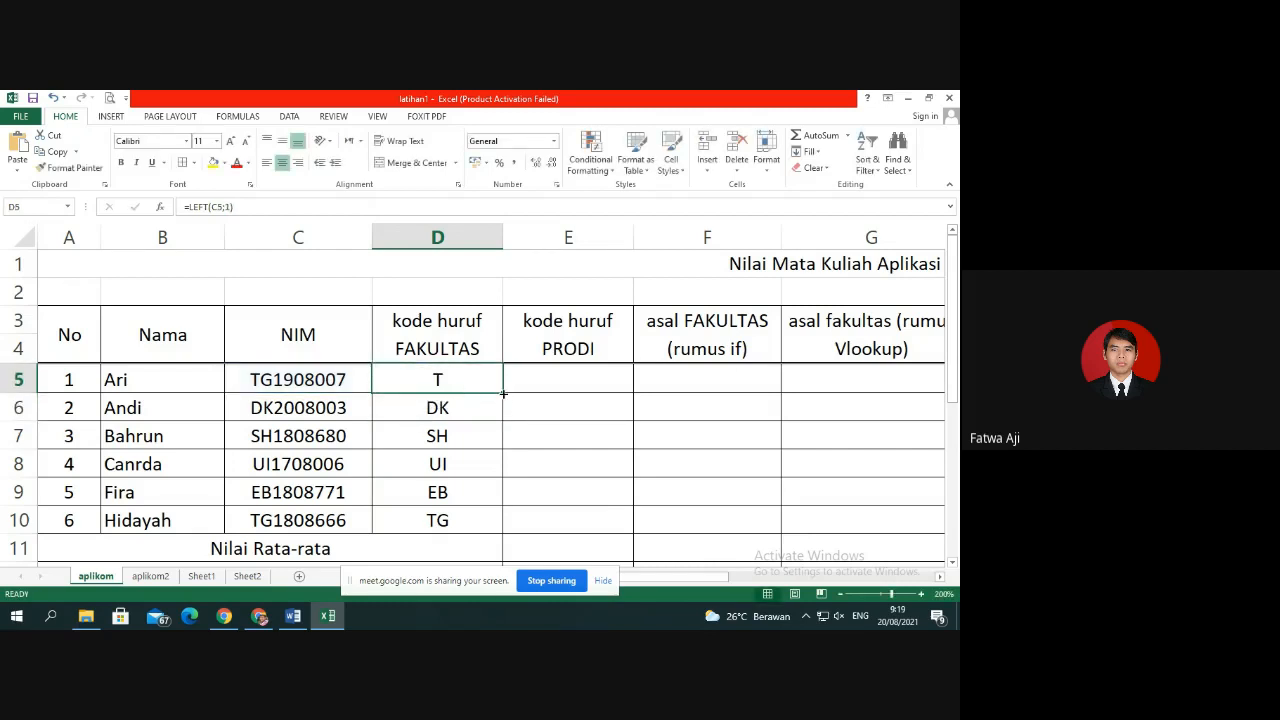
{"action": "left_click_drag", "start_coordinate": [503, 393], "coordinate": [494, 523]}
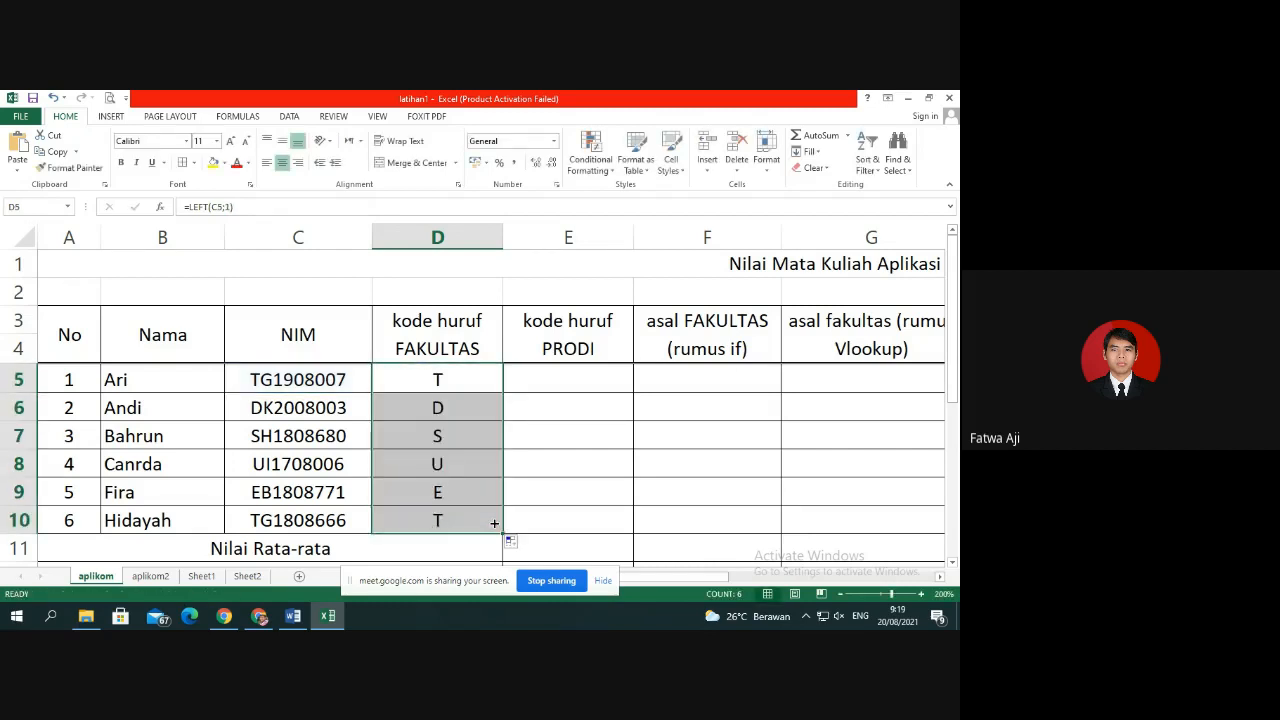
{"action": "left_click", "coordinate": [557, 385]}
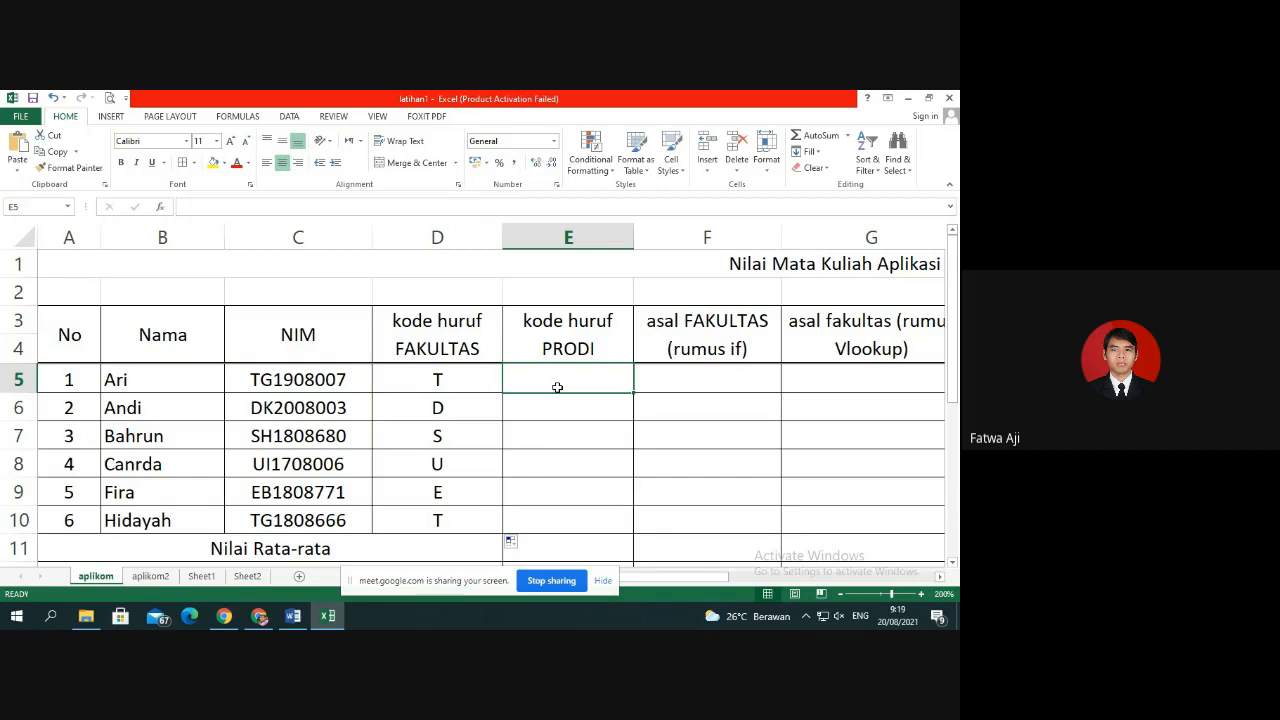
{"action": "left_click", "coordinate": [259, 616]}
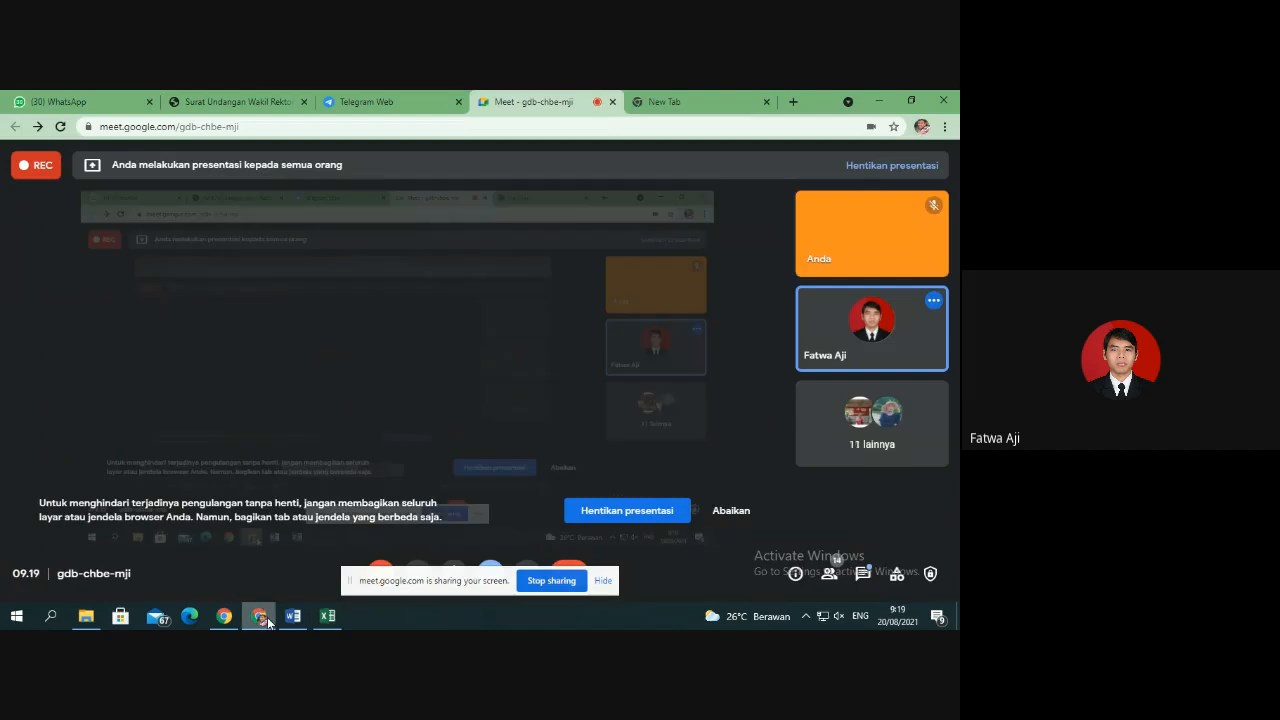
{"action": "left_click", "coordinate": [327, 616]}
Extract the study-programme code with =MID(C5;2;1) in cell E5 and fill the formula down to E10.
{"action": "left_click", "coordinate": [574, 386]}
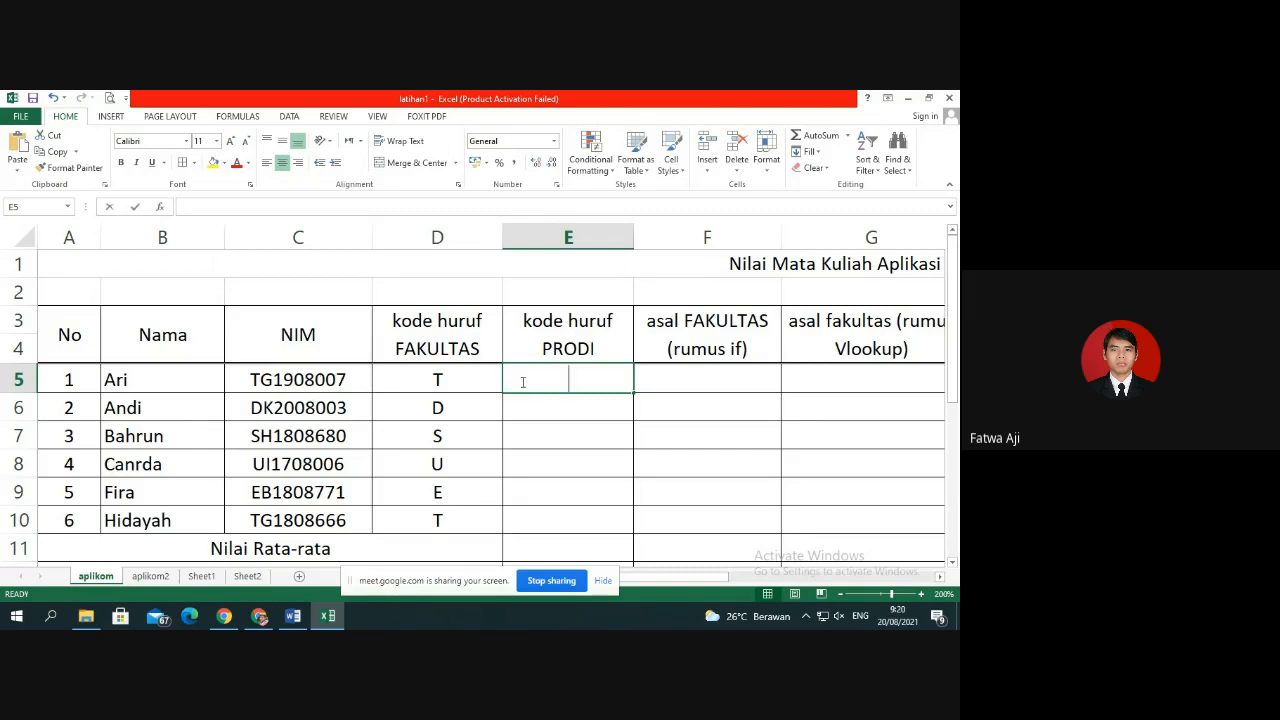
{"action": "type", "text": "=mid"}
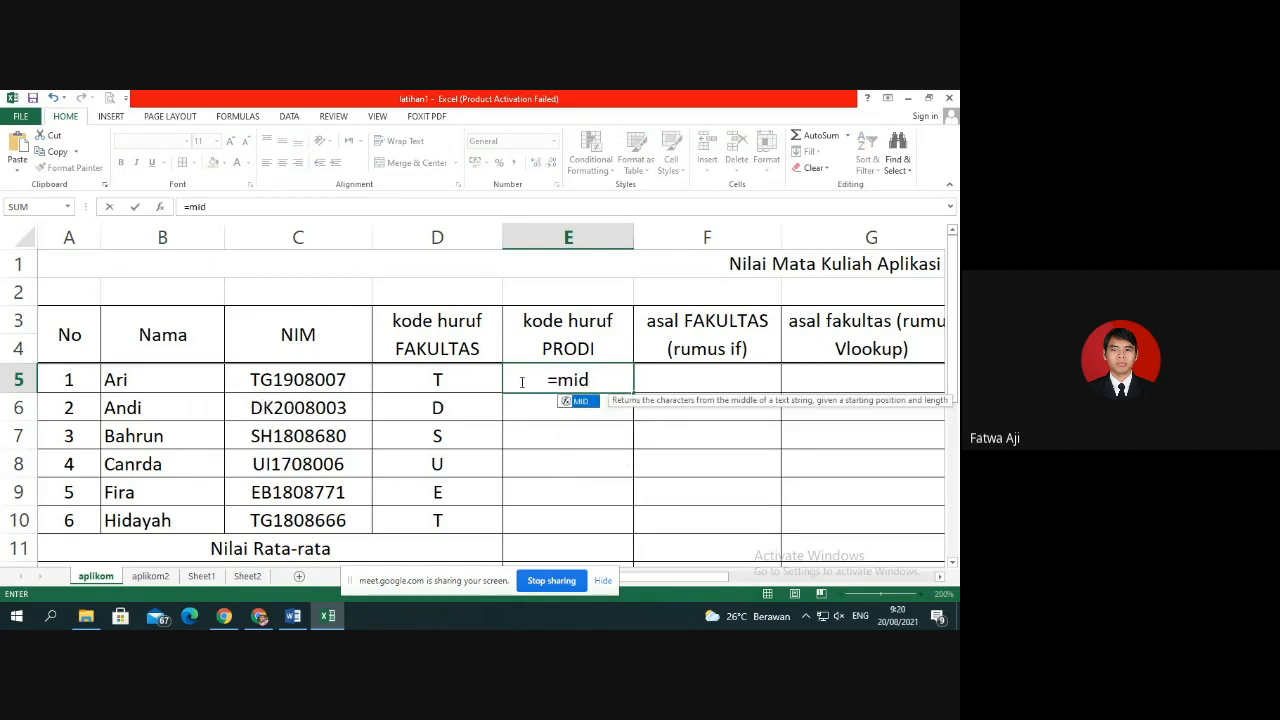
{"action": "double_click", "coordinate": [588, 402]}
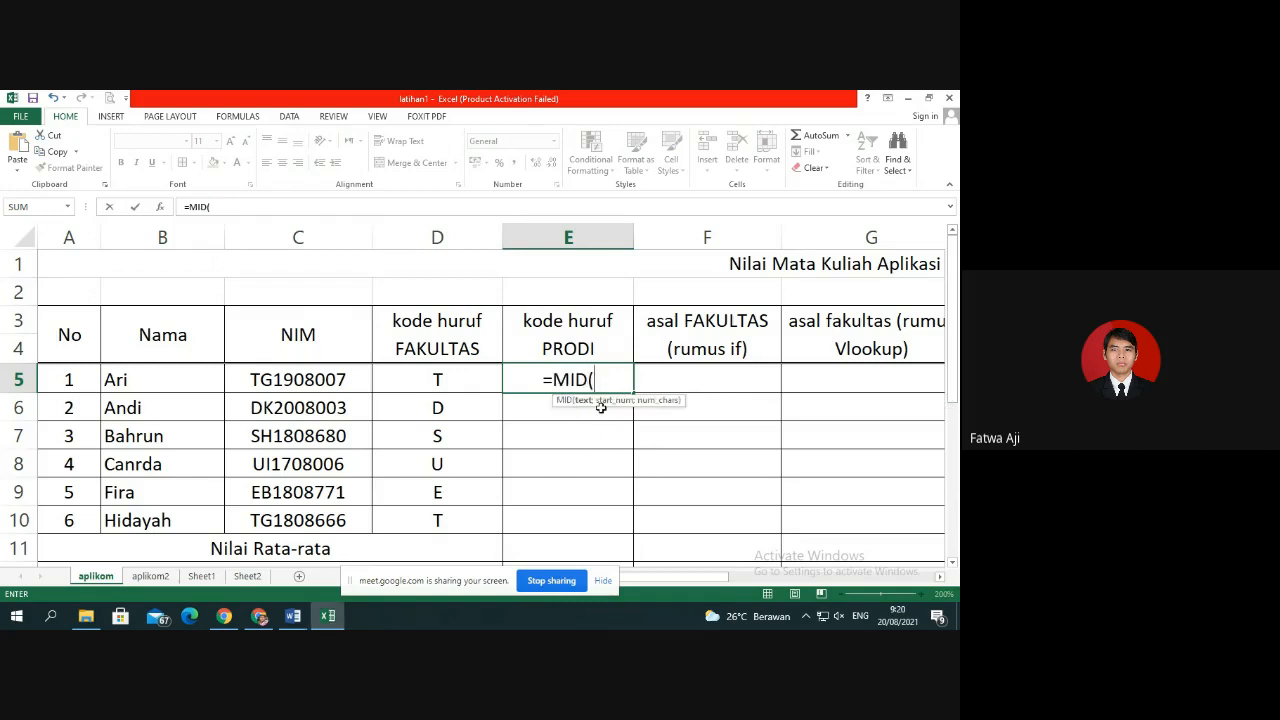
{"action": "left_click", "coordinate": [351, 375]}
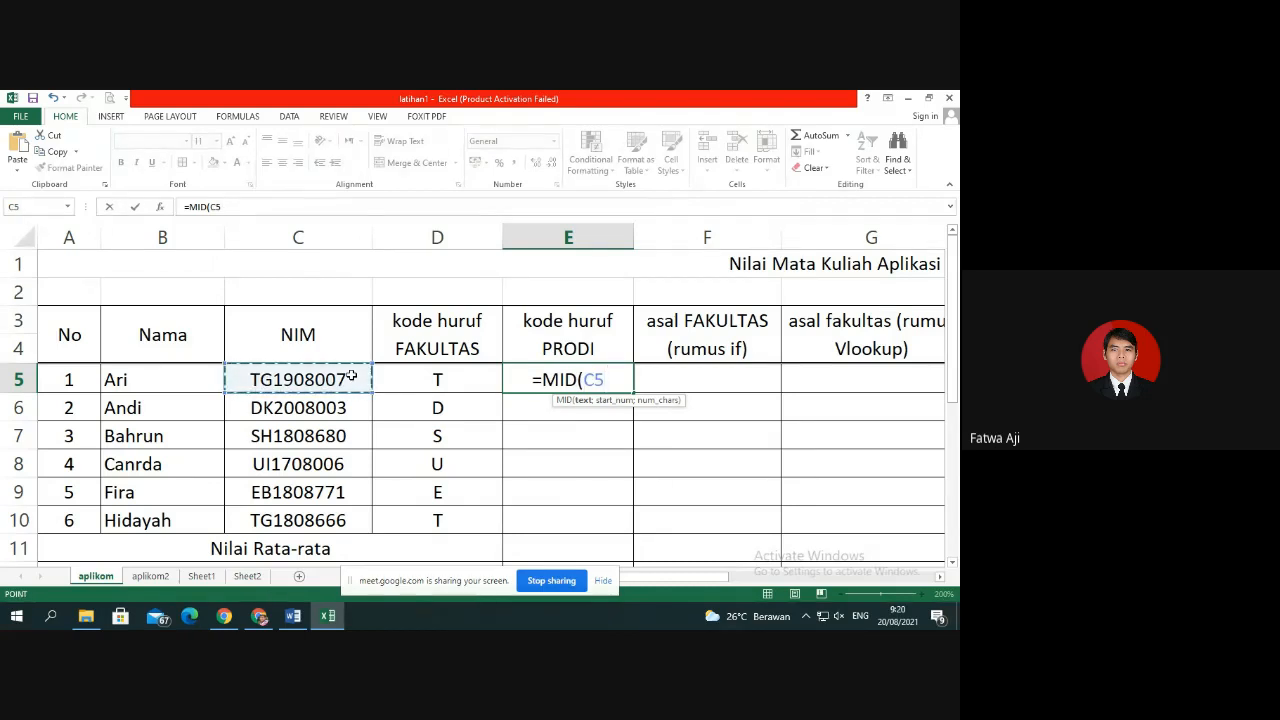
{"action": "type", "text": ";"}
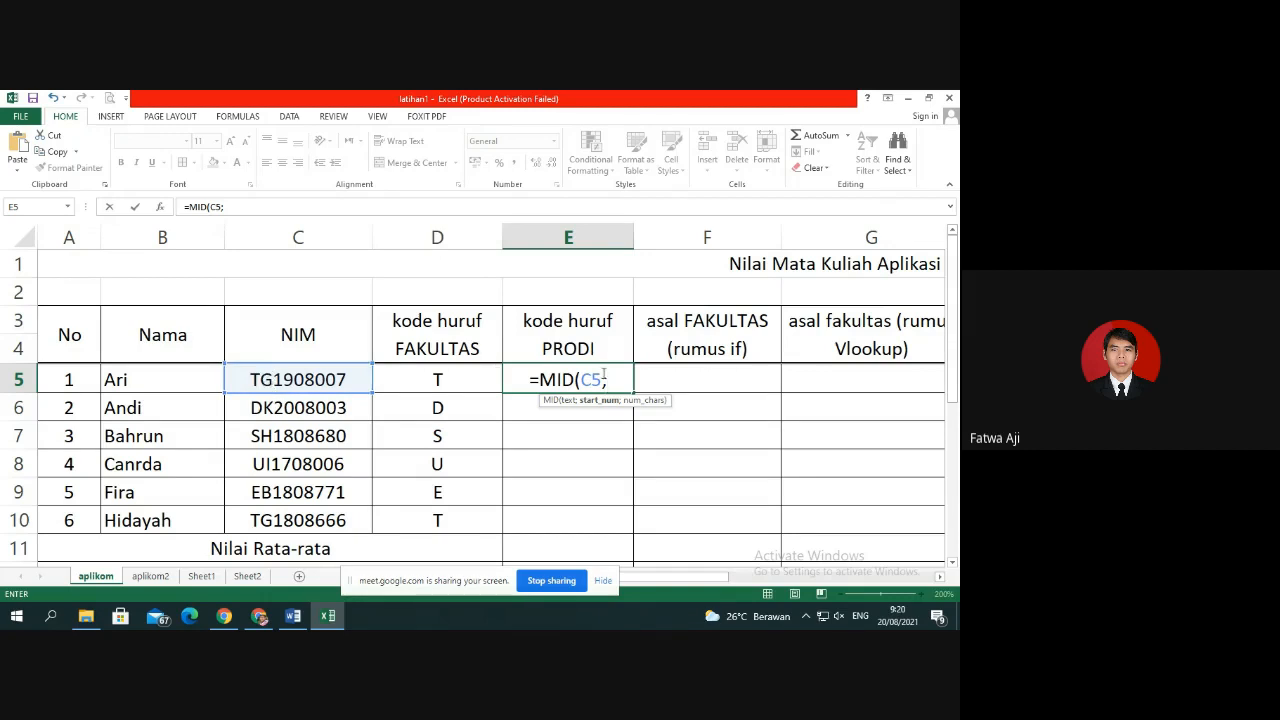
{"action": "type", "text": "2"}
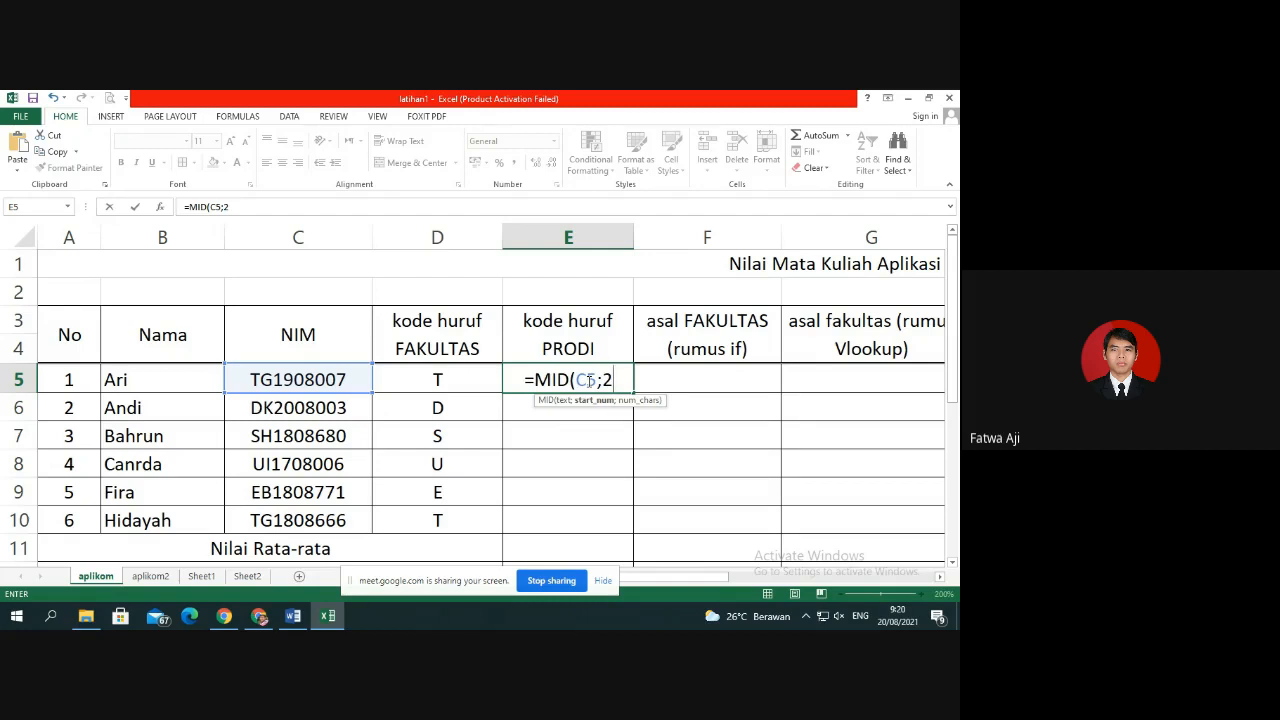
{"action": "type", "text": ";"}
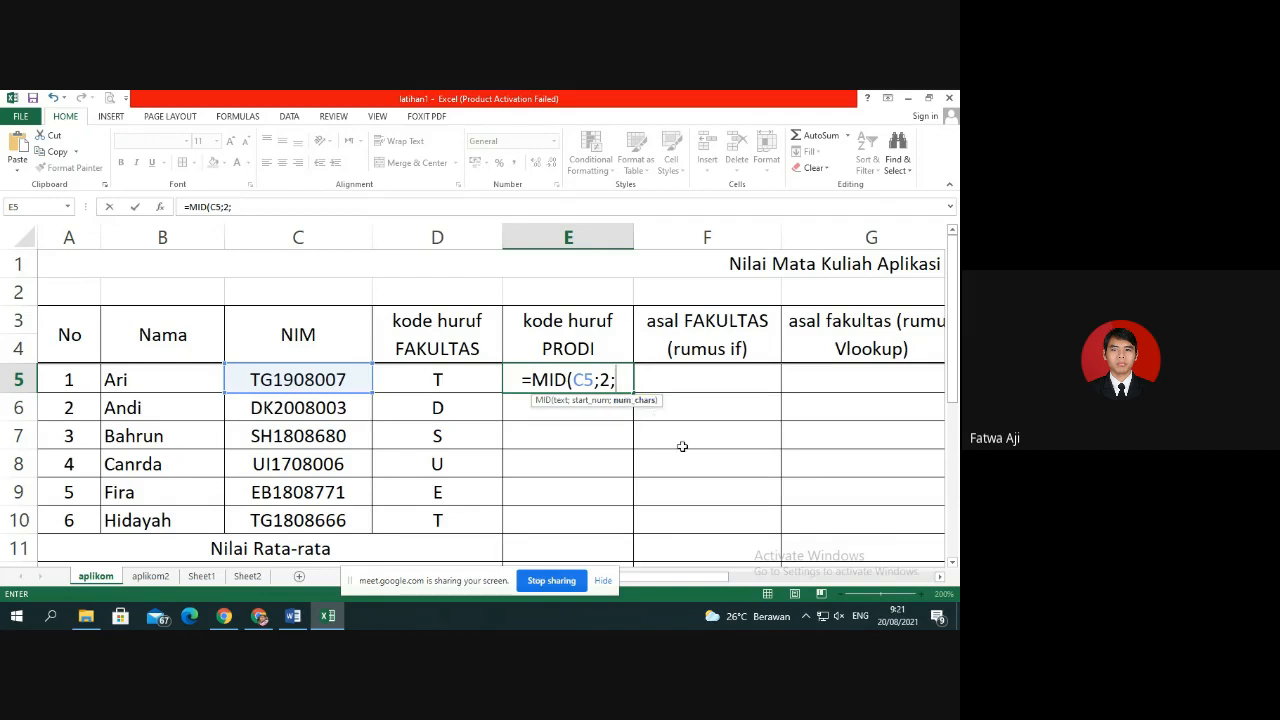
{"action": "type", "text": "1"}
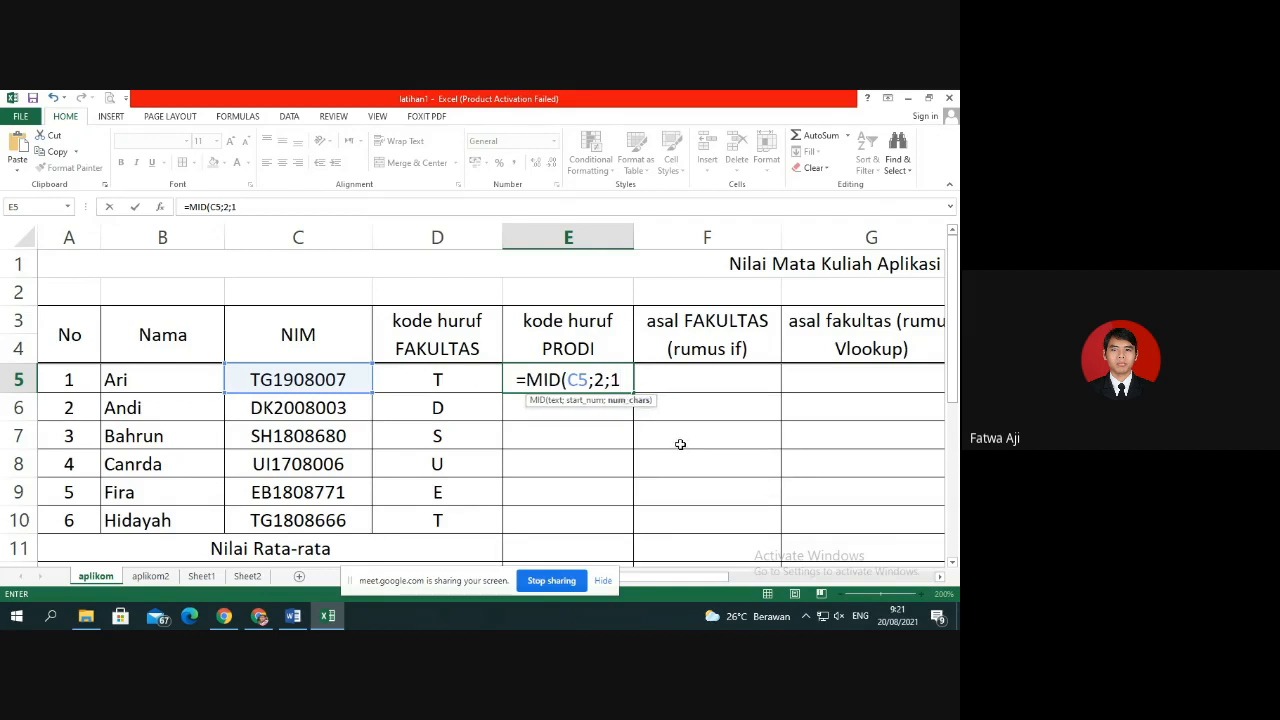
{"action": "key", "text": "Return"}
{"action": "left_click", "coordinate": [608, 380]}
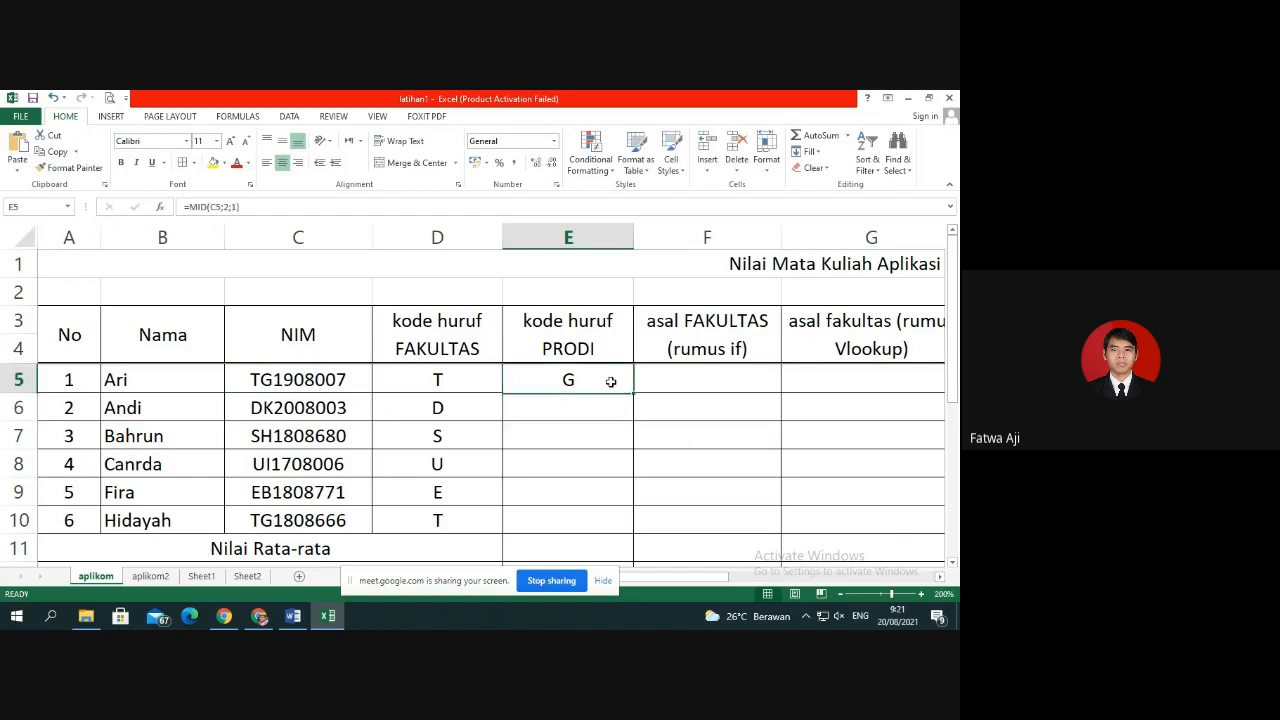
{"action": "left_click_drag", "start_coordinate": [633, 392], "coordinate": [633, 534]}
Change the character count of the MID formula in E5 to 2 and refill the column down to E10.
{"action": "double_click", "coordinate": [595, 381]}
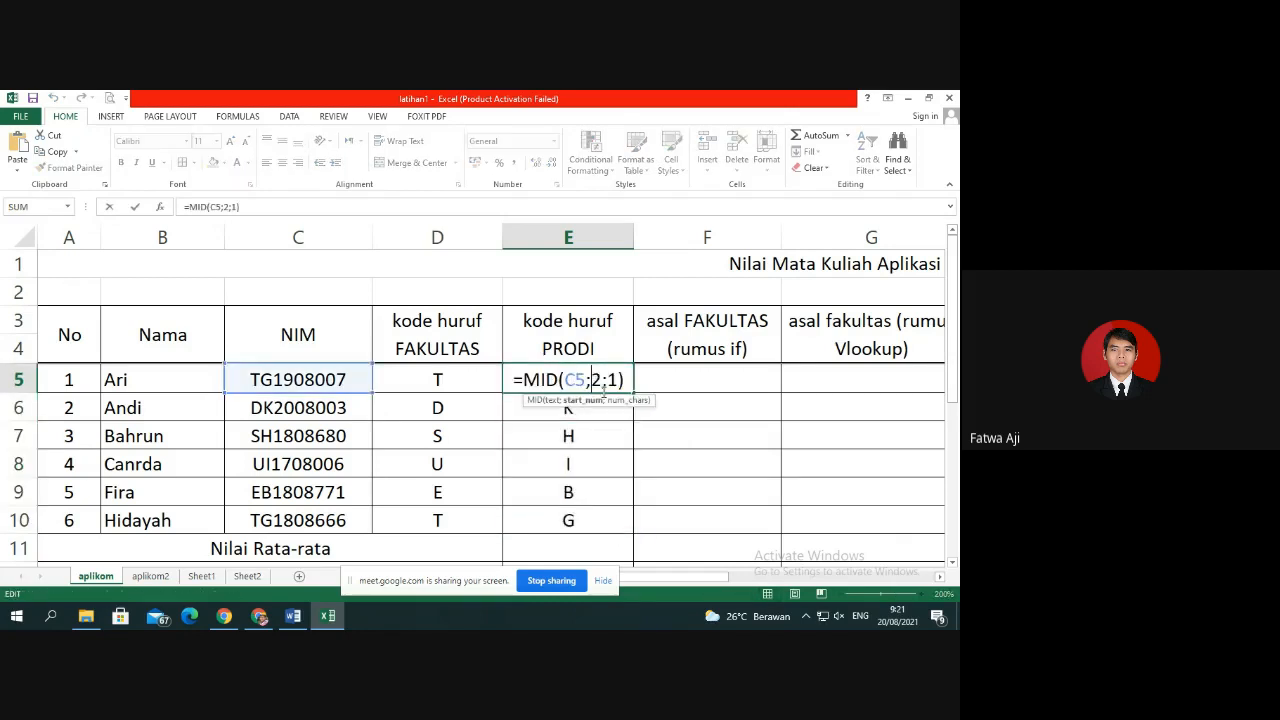
{"action": "left_click", "coordinate": [611, 380]}
{"action": "key", "text": "Delete"}
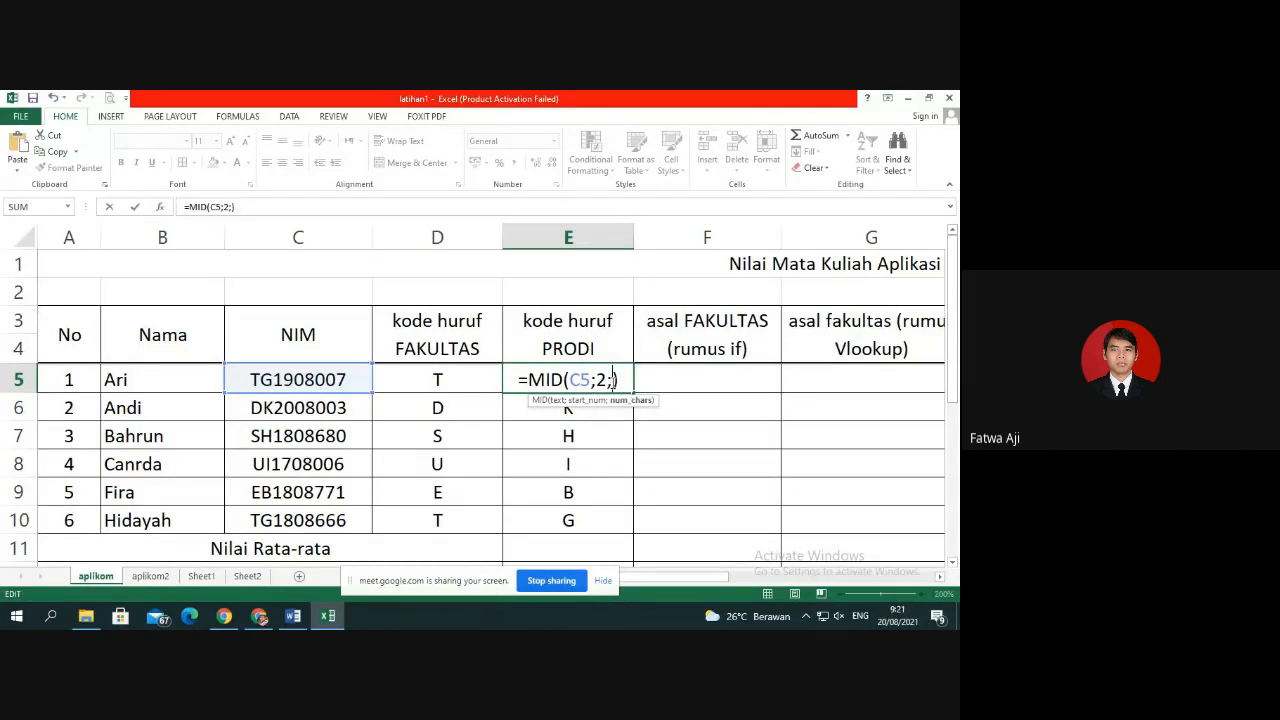
{"action": "type", "text": "2"}
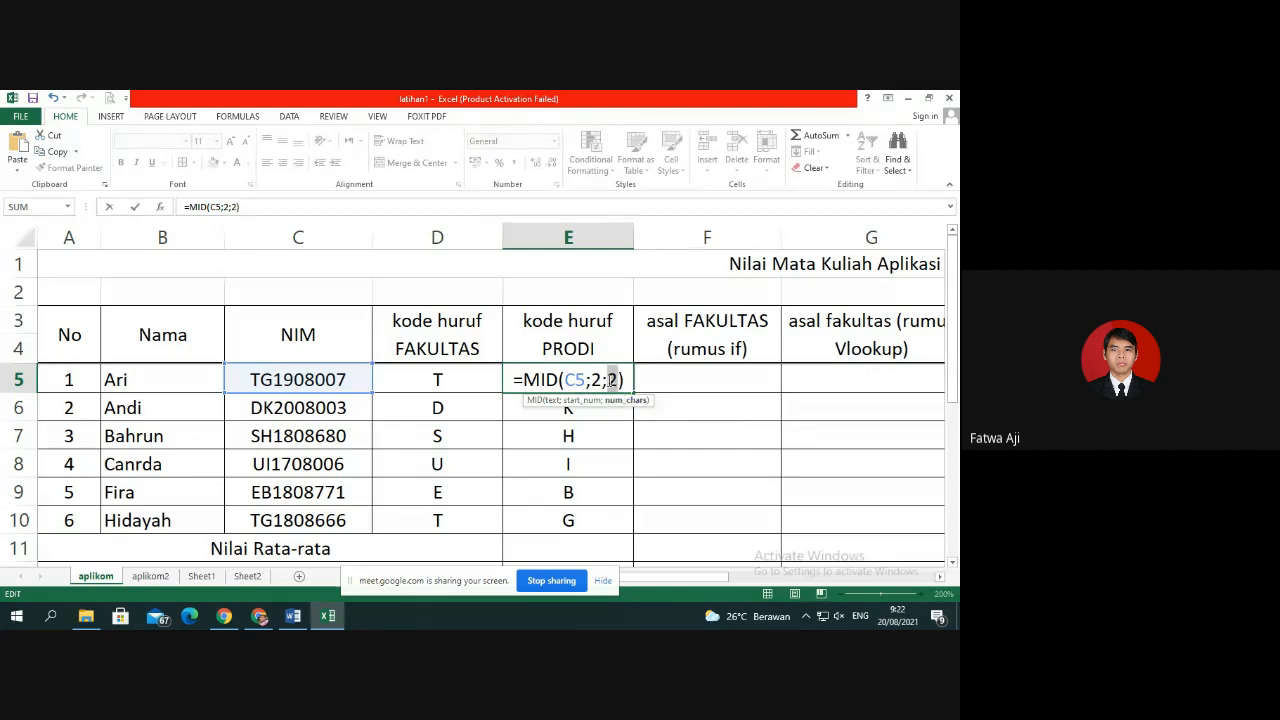
{"action": "double_click", "coordinate": [611, 380]}
{"action": "double_click", "coordinate": [596, 380]}
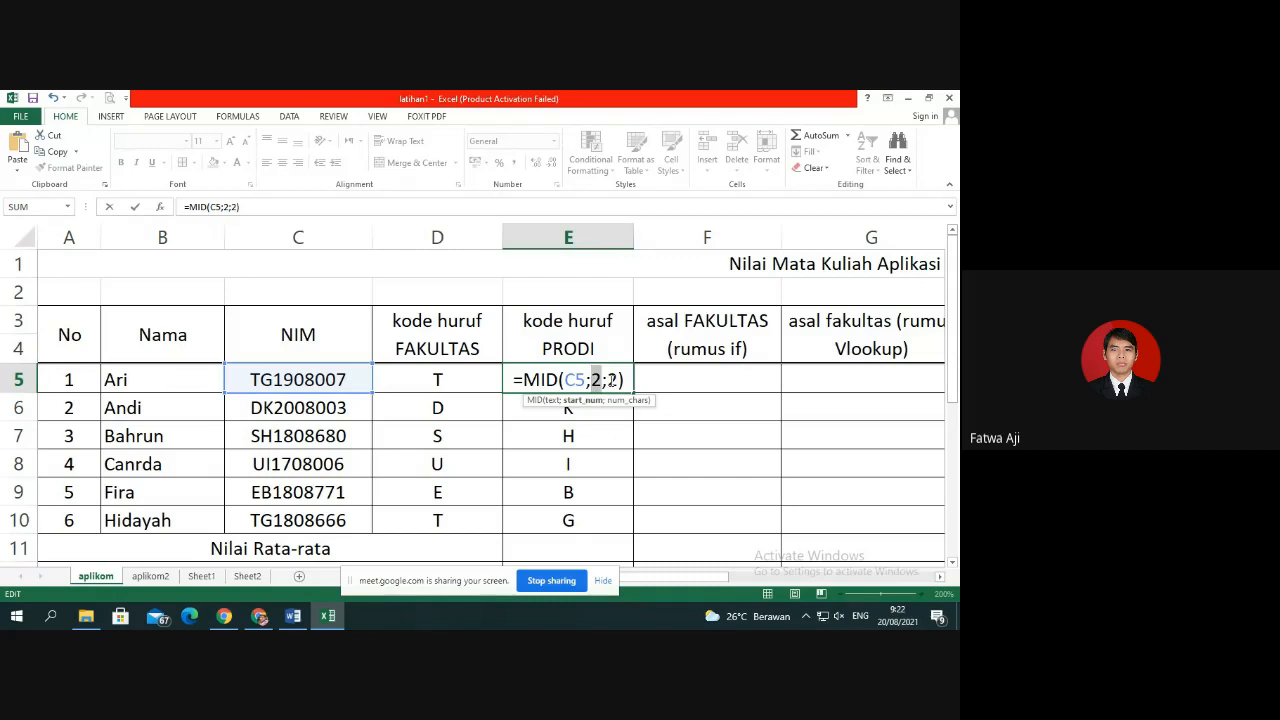
{"action": "left_click_drag", "start_coordinate": [609, 380], "coordinate": [618, 381]}
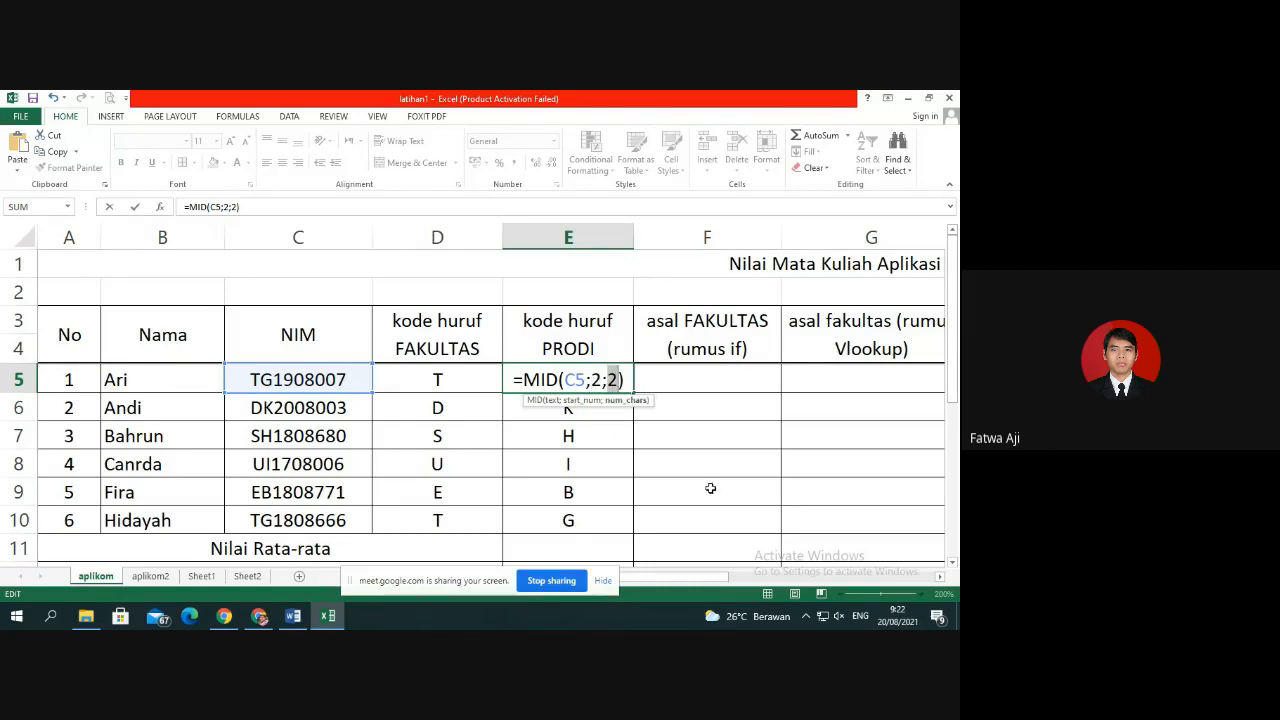
{"action": "key", "text": "Return"}
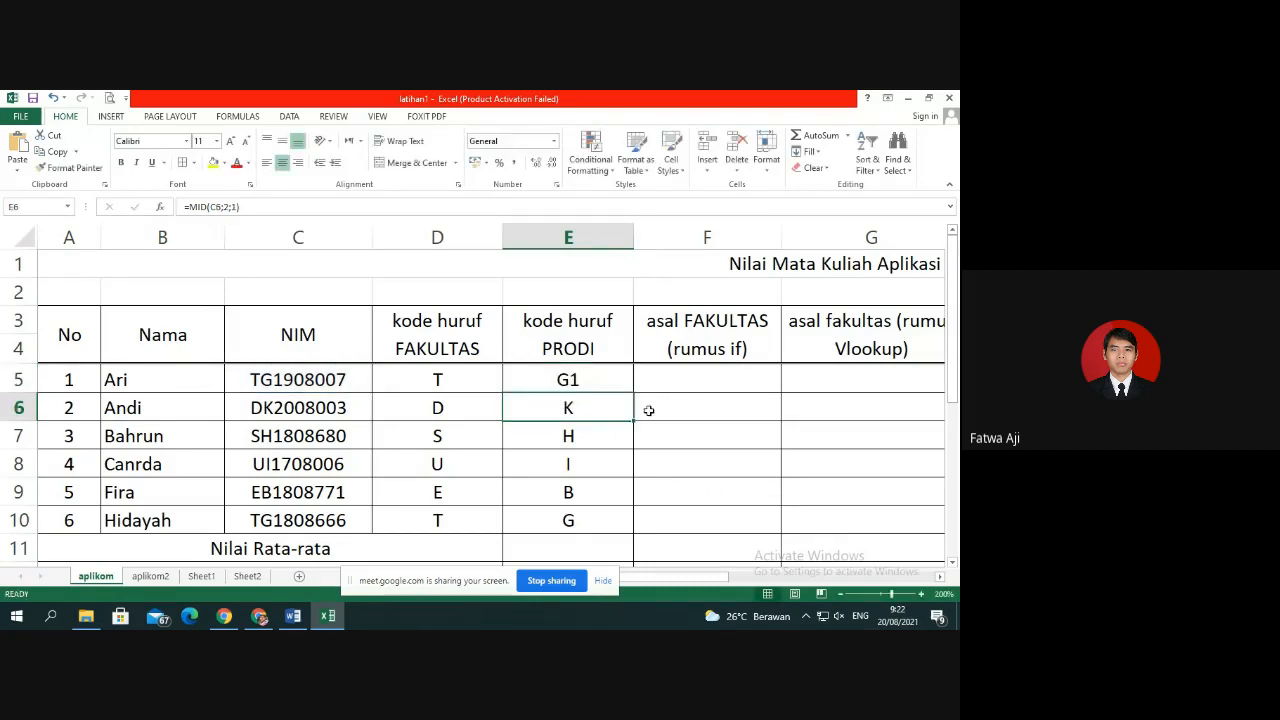
{"action": "left_click", "coordinate": [618, 380]}
{"action": "left_click_drag", "start_coordinate": [632, 393], "coordinate": [616, 522]}
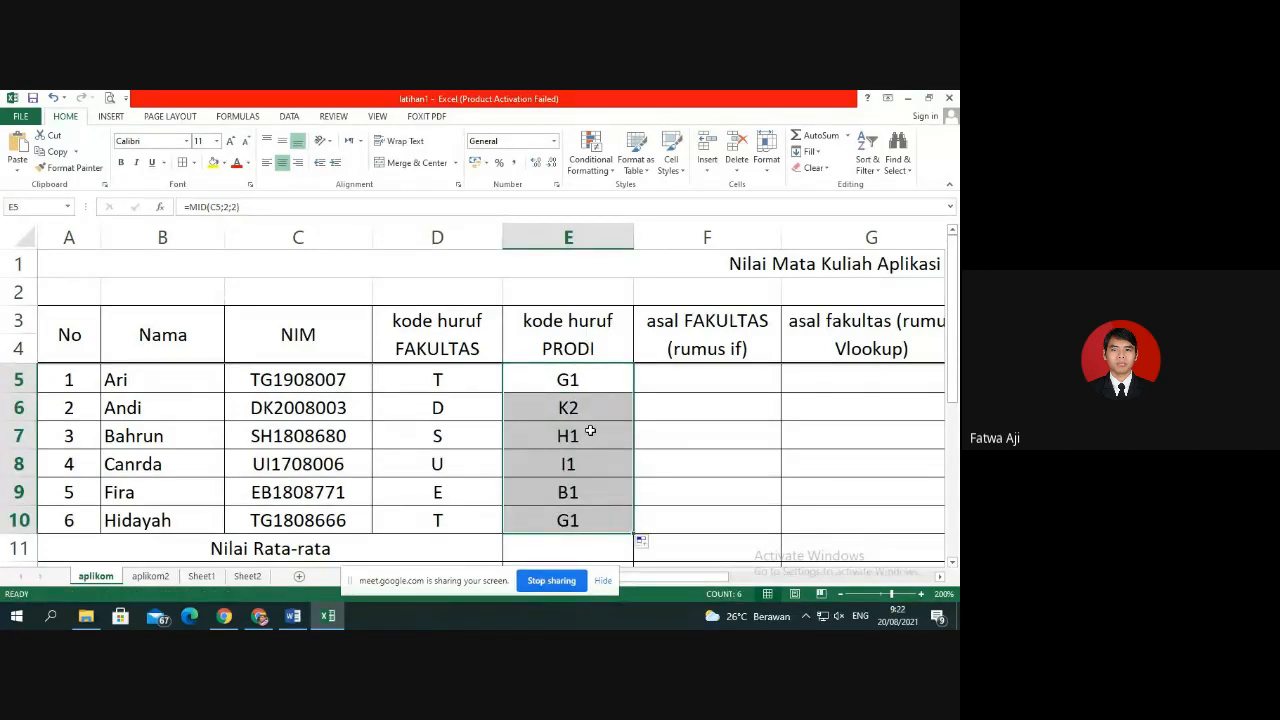
Set the MID formula's character count in E5 back to 1 and copy it down through E10.
{"action": "double_click", "coordinate": [586, 383]}
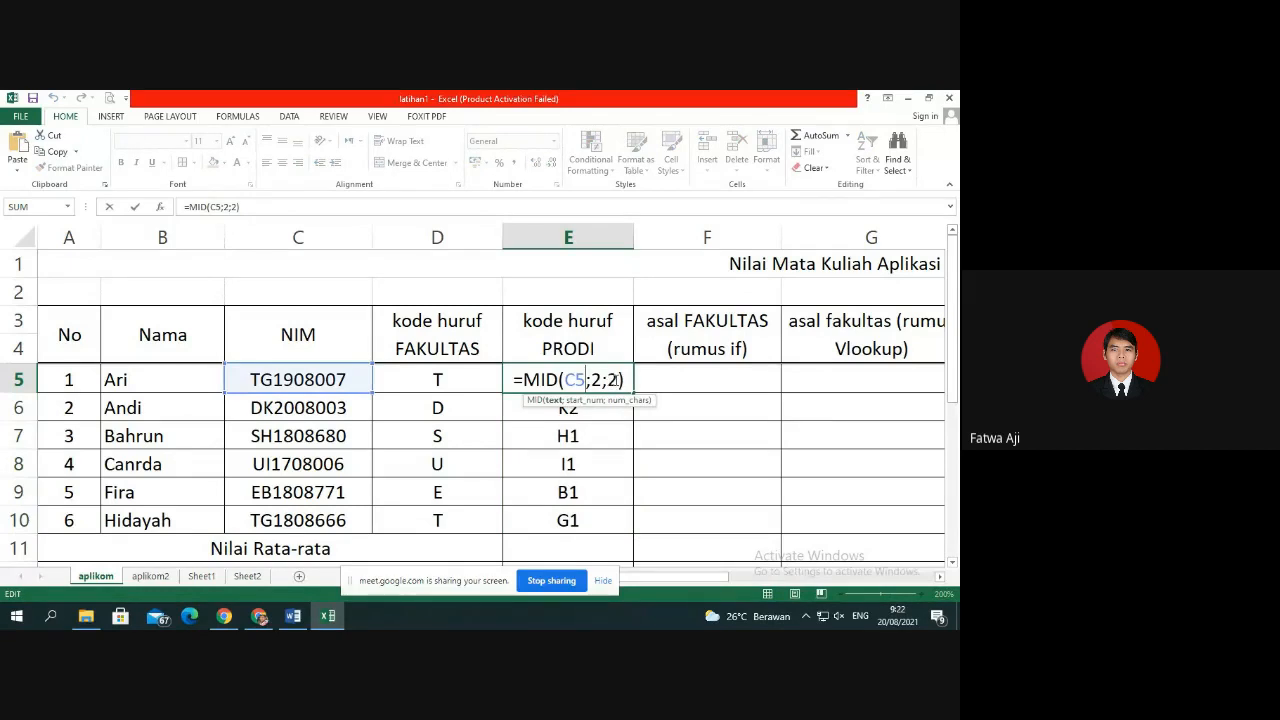
{"action": "left_click", "coordinate": [616, 380]}
{"action": "key", "text": "BackSpace"}
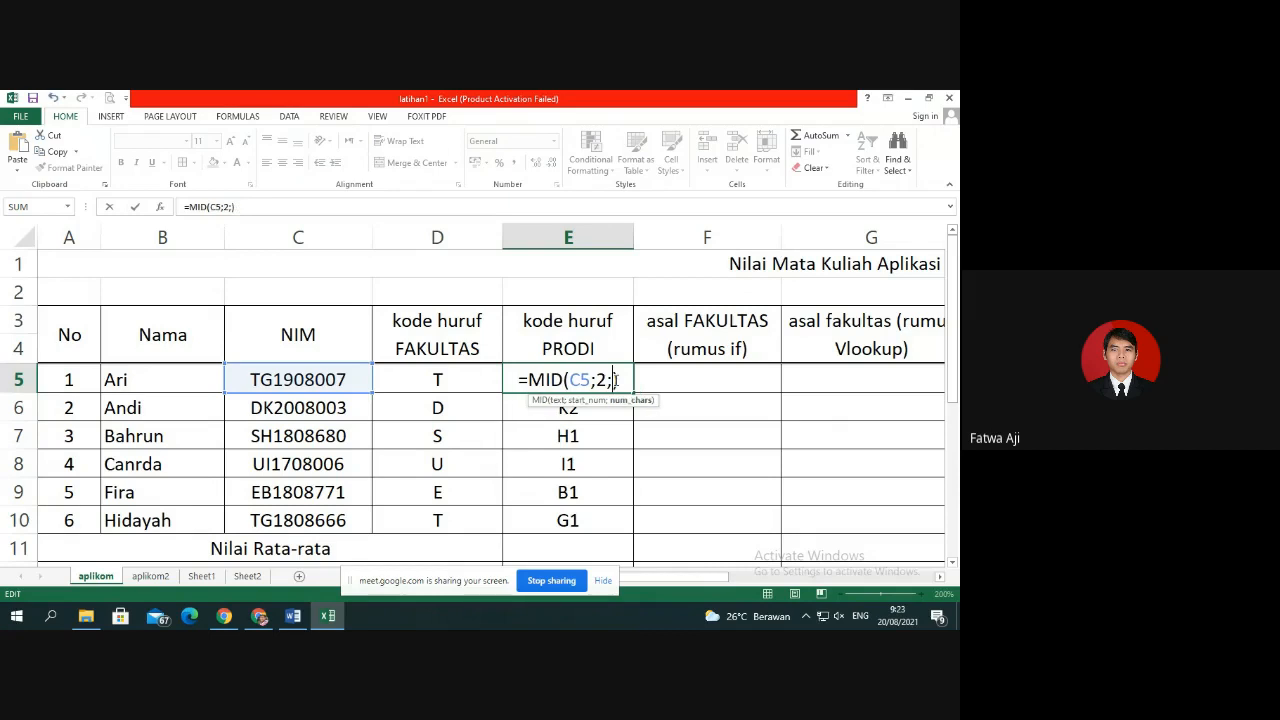
{"action": "type", "text": "1"}
{"action": "key", "text": "Return"}
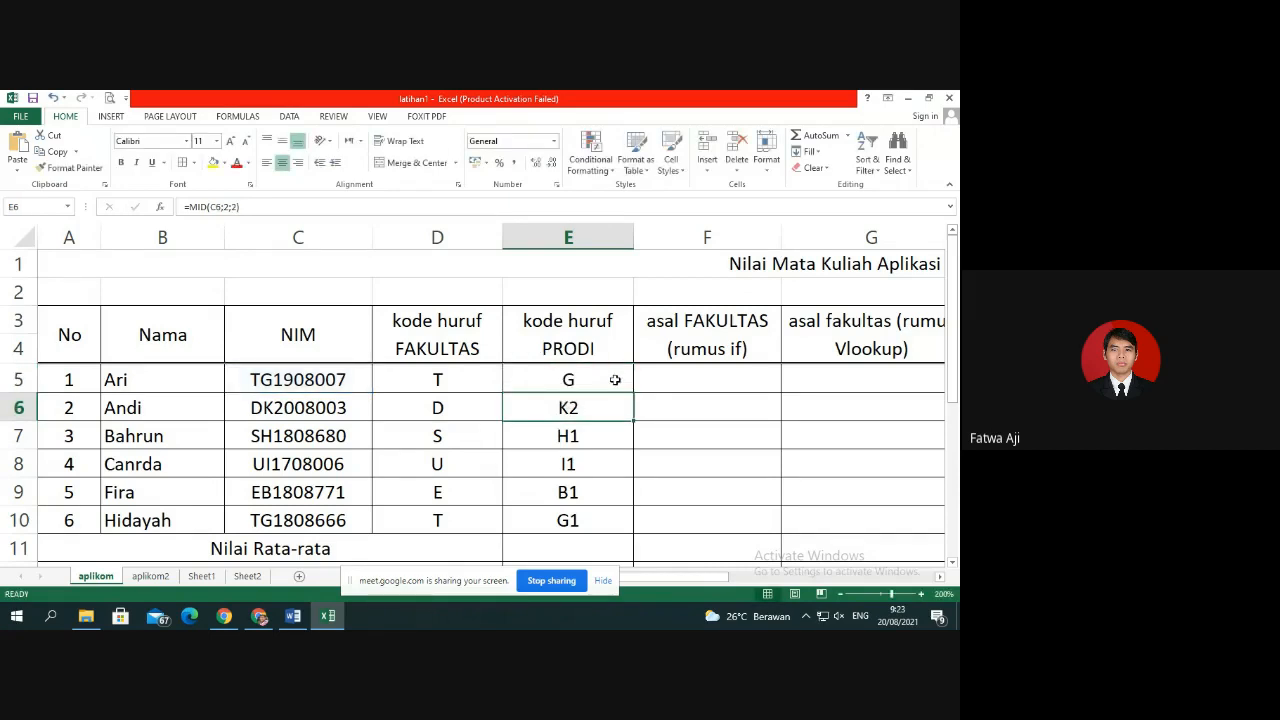
{"action": "left_click", "coordinate": [615, 380]}
{"action": "left_click_drag", "start_coordinate": [632, 394], "coordinate": [633, 522]}
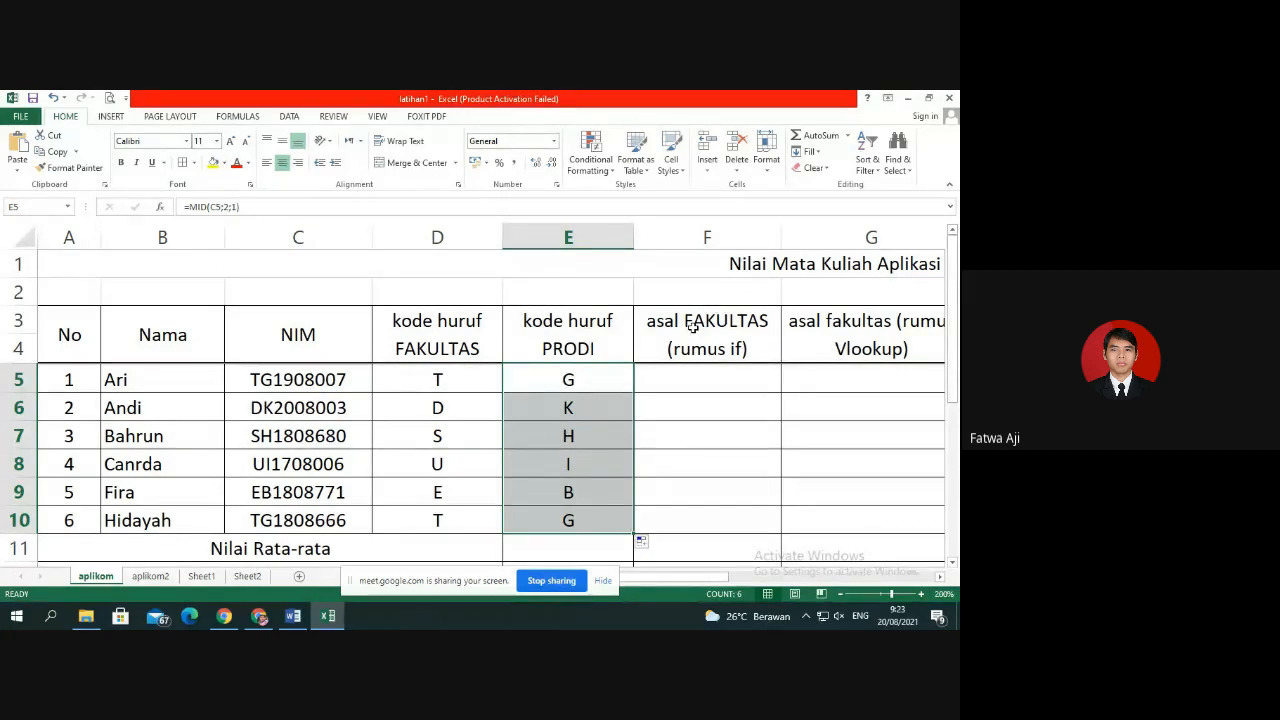
Extract the last three NIM characters with =RIGHT(C5;3) in cell F5 and fill the formula down to F10.
{"action": "left_click", "coordinate": [740, 375]}
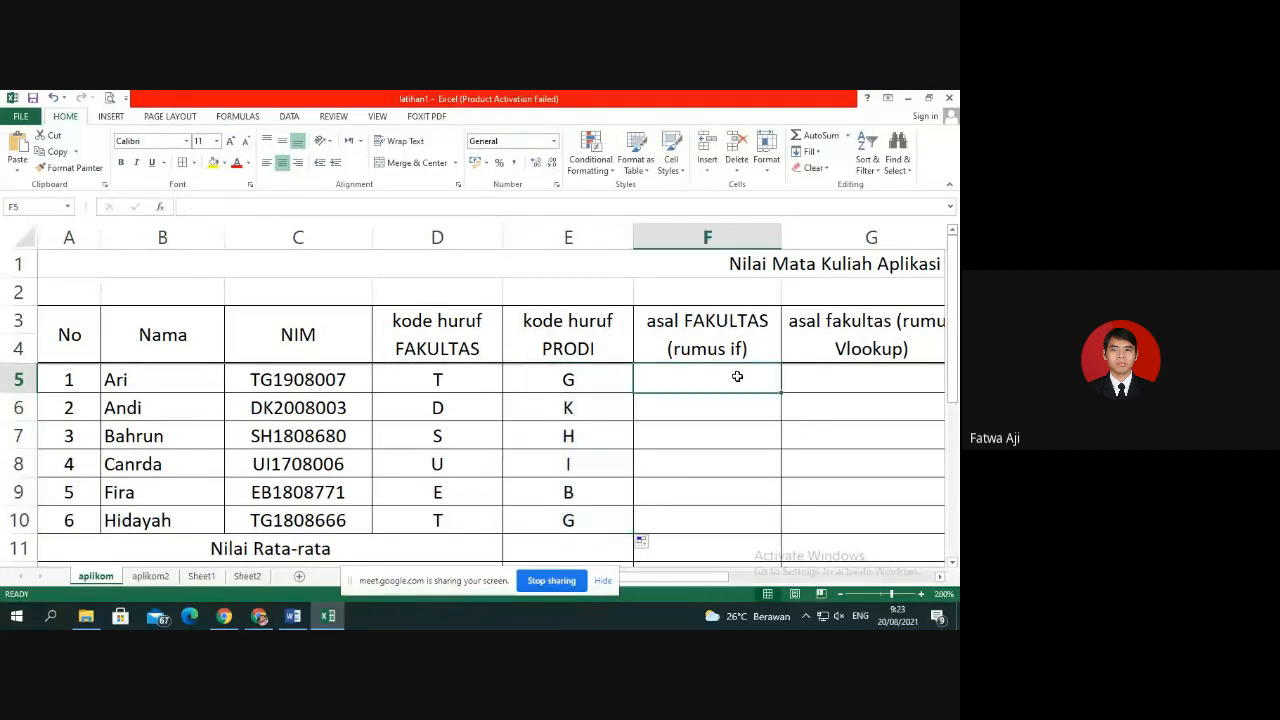
{"action": "type", "text": "=rig"}
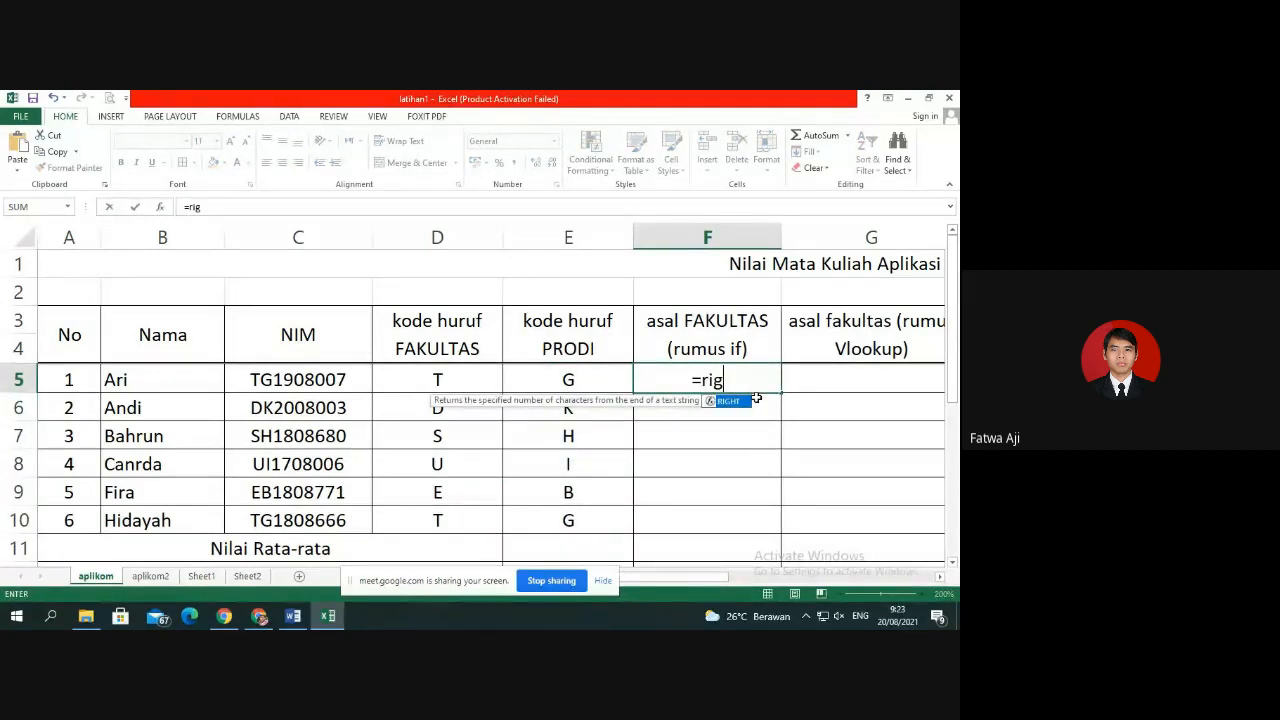
{"action": "double_click", "coordinate": [740, 410]}
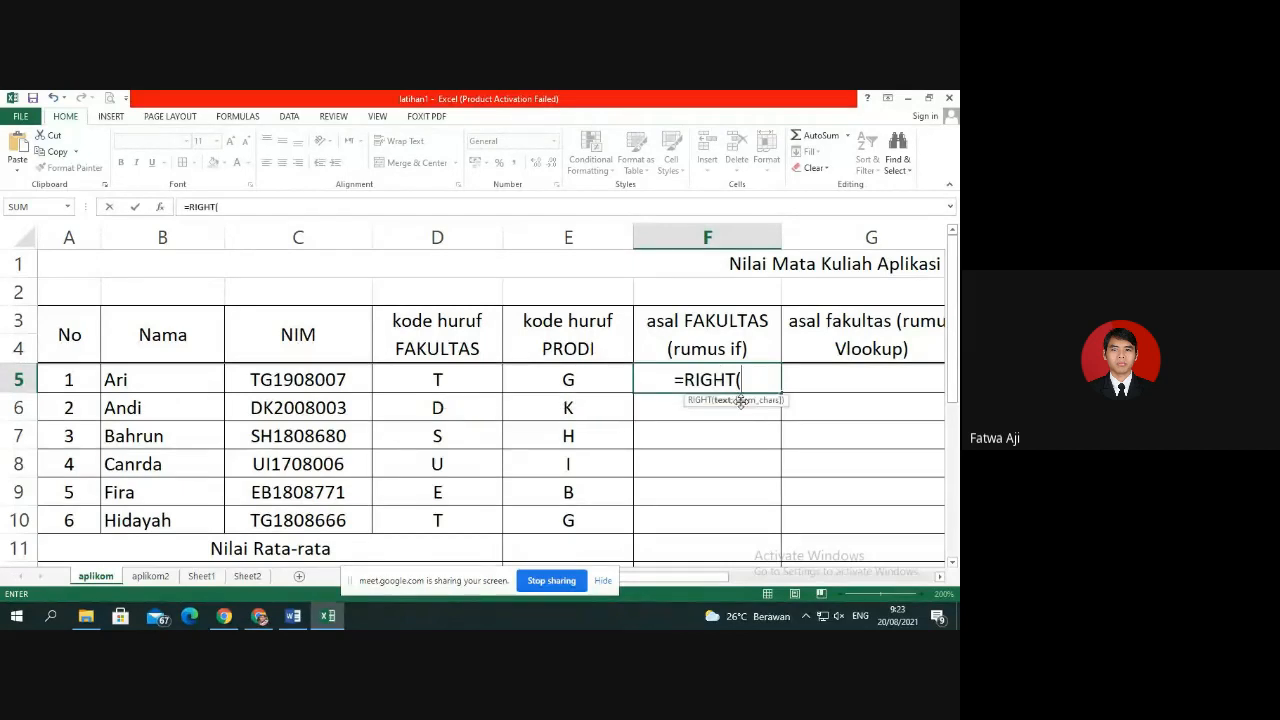
{"action": "left_click", "coordinate": [353, 384]}
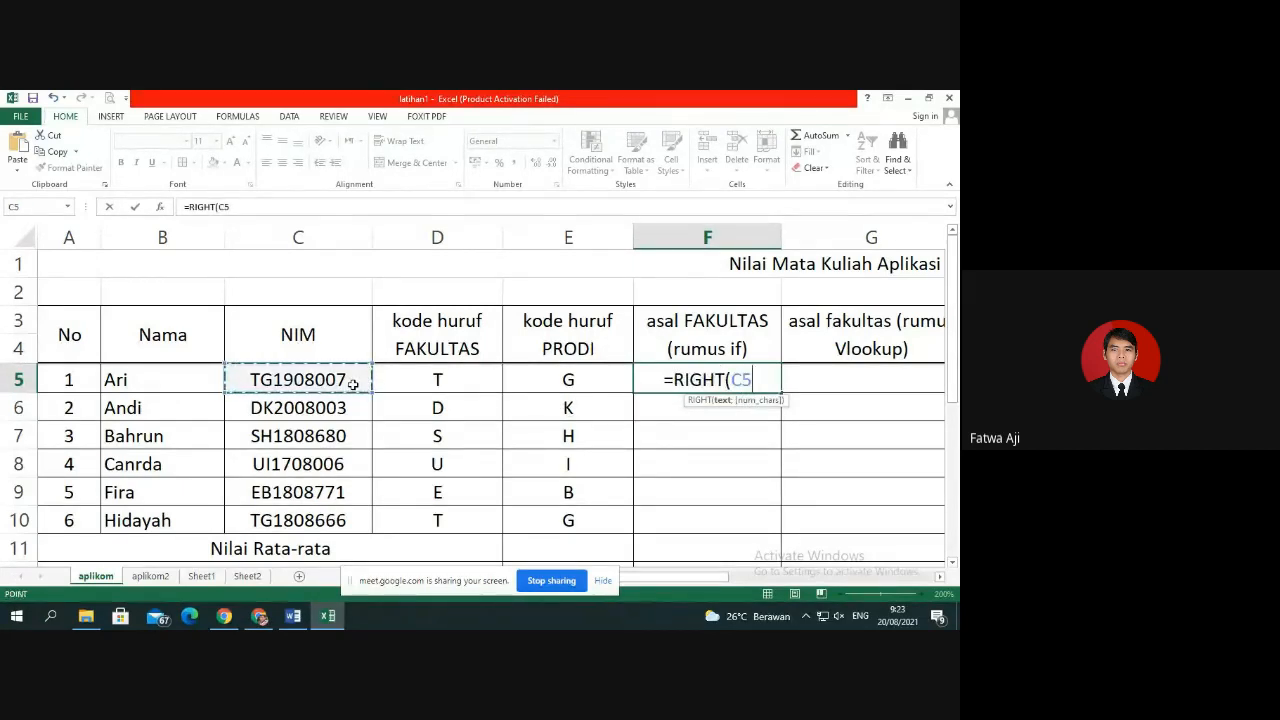
{"action": "type", "text": ";"}
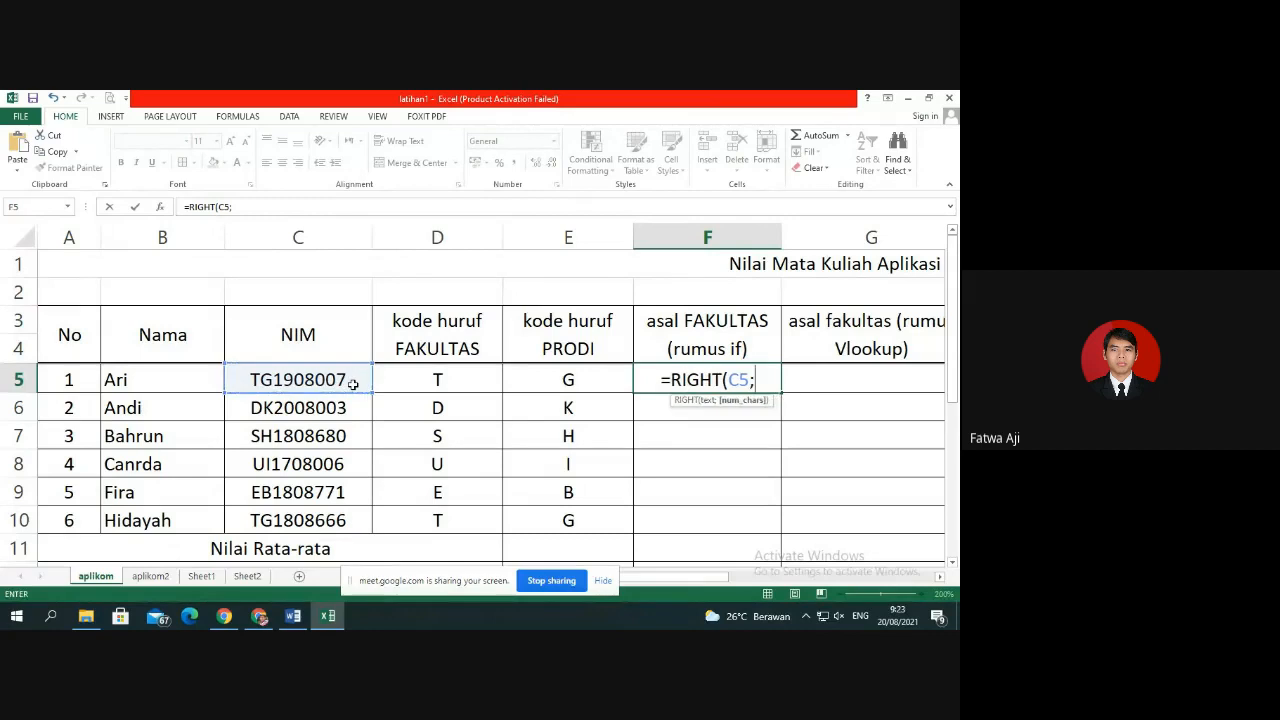
{"action": "type", "text": "3"}
{"action": "key", "text": "Return"}
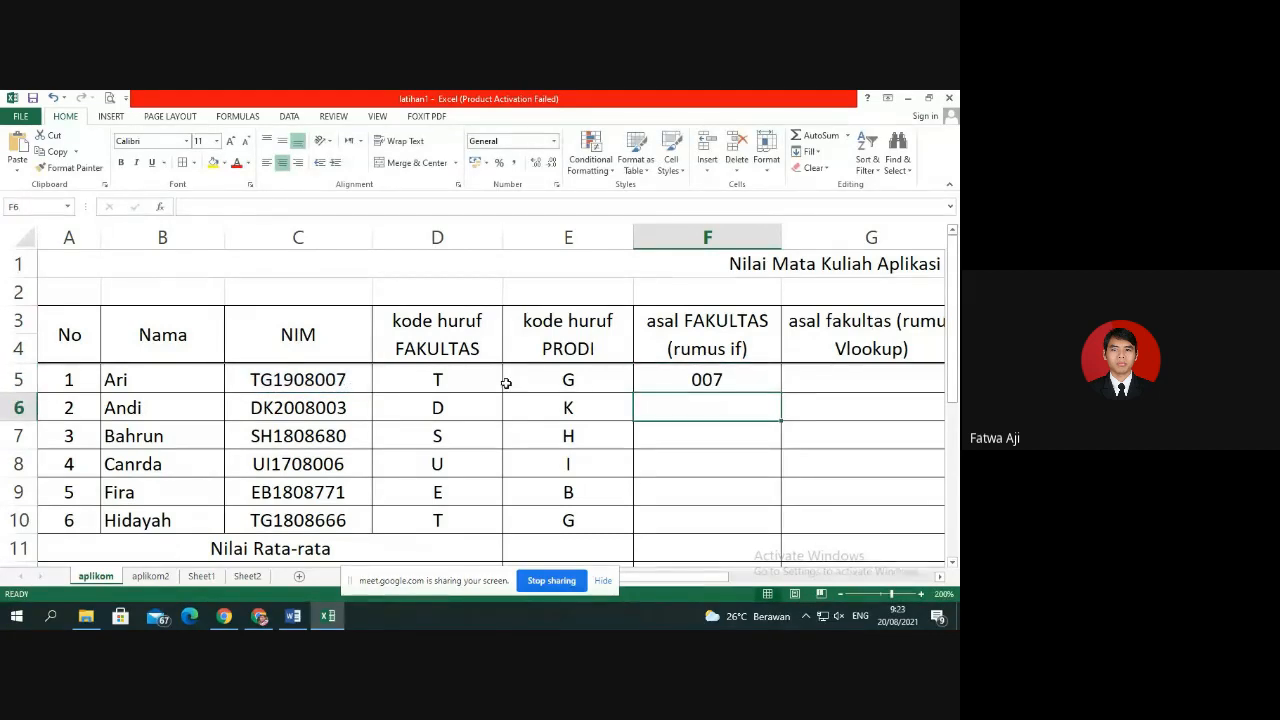
{"action": "left_click", "coordinate": [655, 388]}
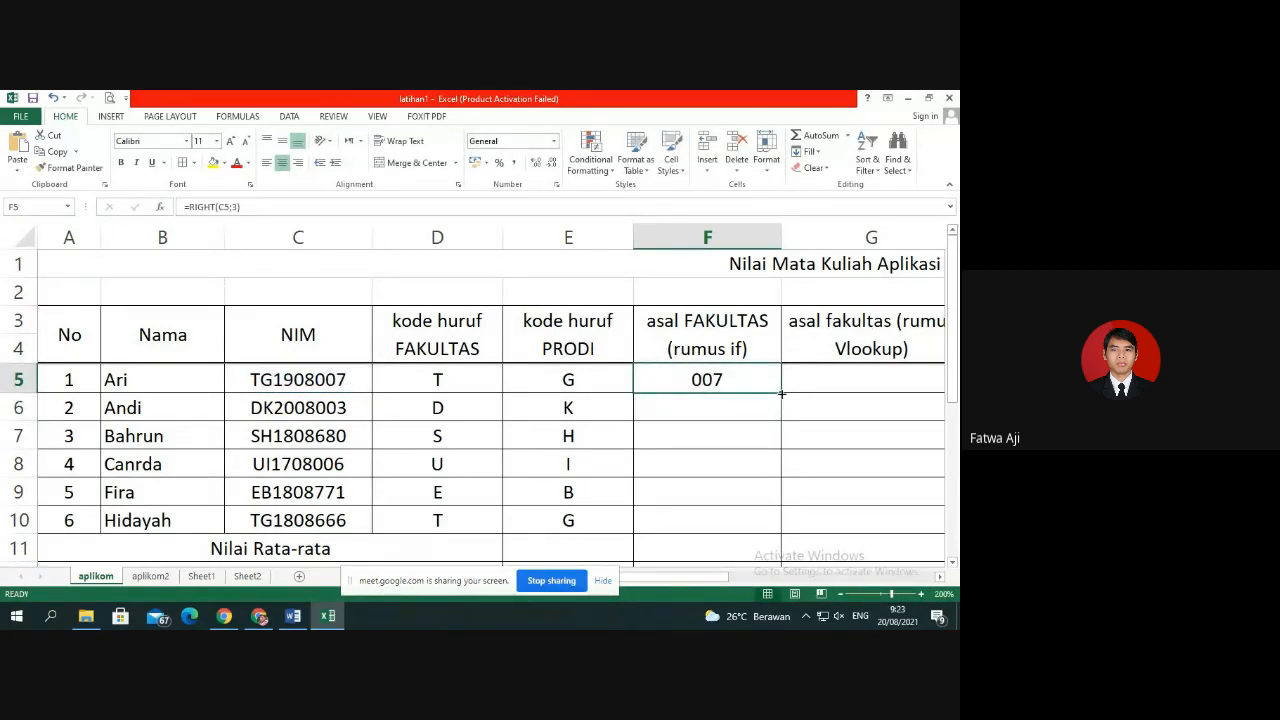
{"action": "left_click_drag", "start_coordinate": [780, 392], "coordinate": [780, 537]}
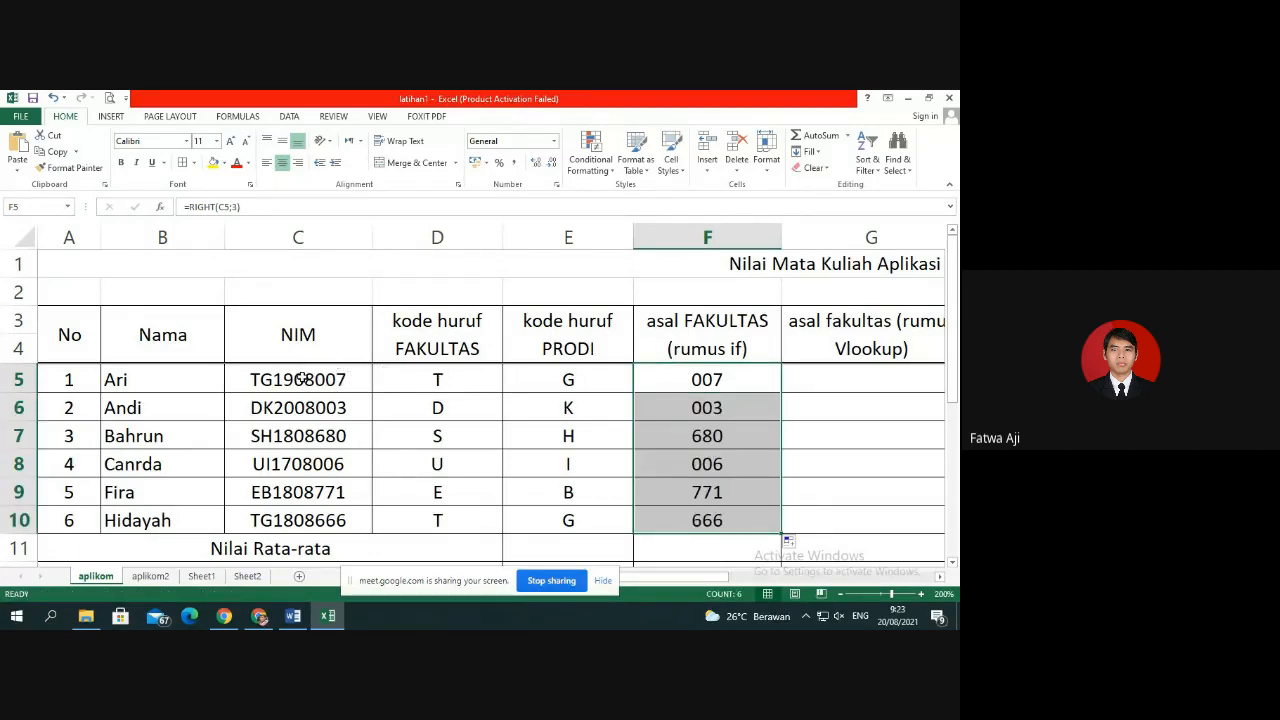
Clear the RIGHT formulas from cells F5 to F10 in the asal FAKULTAS column.
{"action": "left_click_drag", "start_coordinate": [736, 378], "coordinate": [742, 519]}
{"action": "key", "text": "Delete"}
{"action": "left_click", "coordinate": [707, 454]}
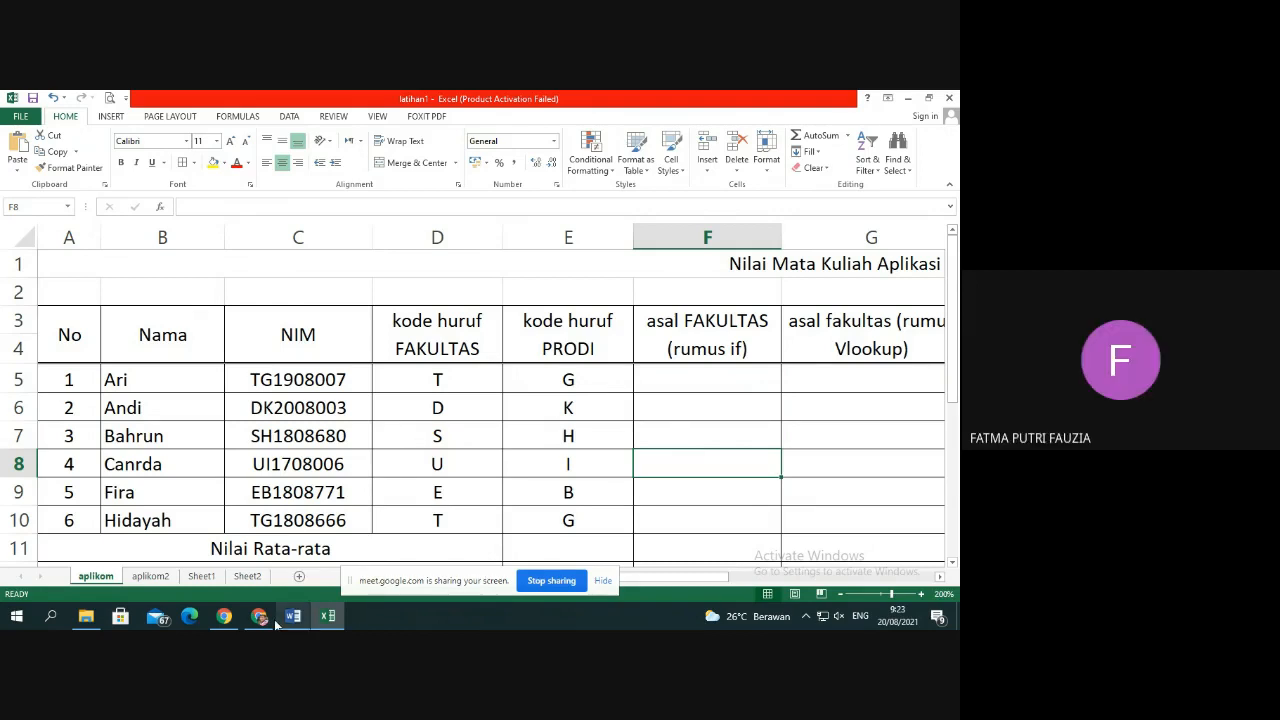
Select cell F5 in the asal FAKULTAS column and check the Tabel kode fakultas lookup table below the main table.
{"action": "mouse_move", "coordinate": [267, 623]}
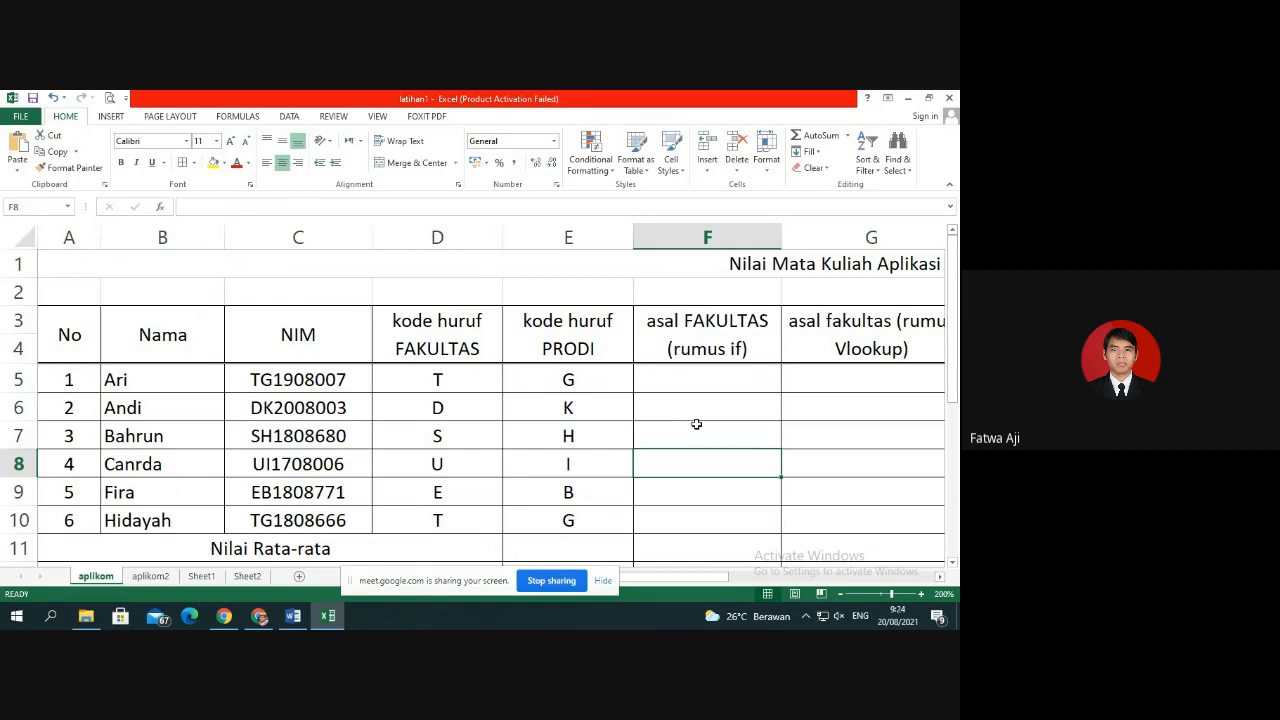
{"action": "left_click", "coordinate": [724, 381]}
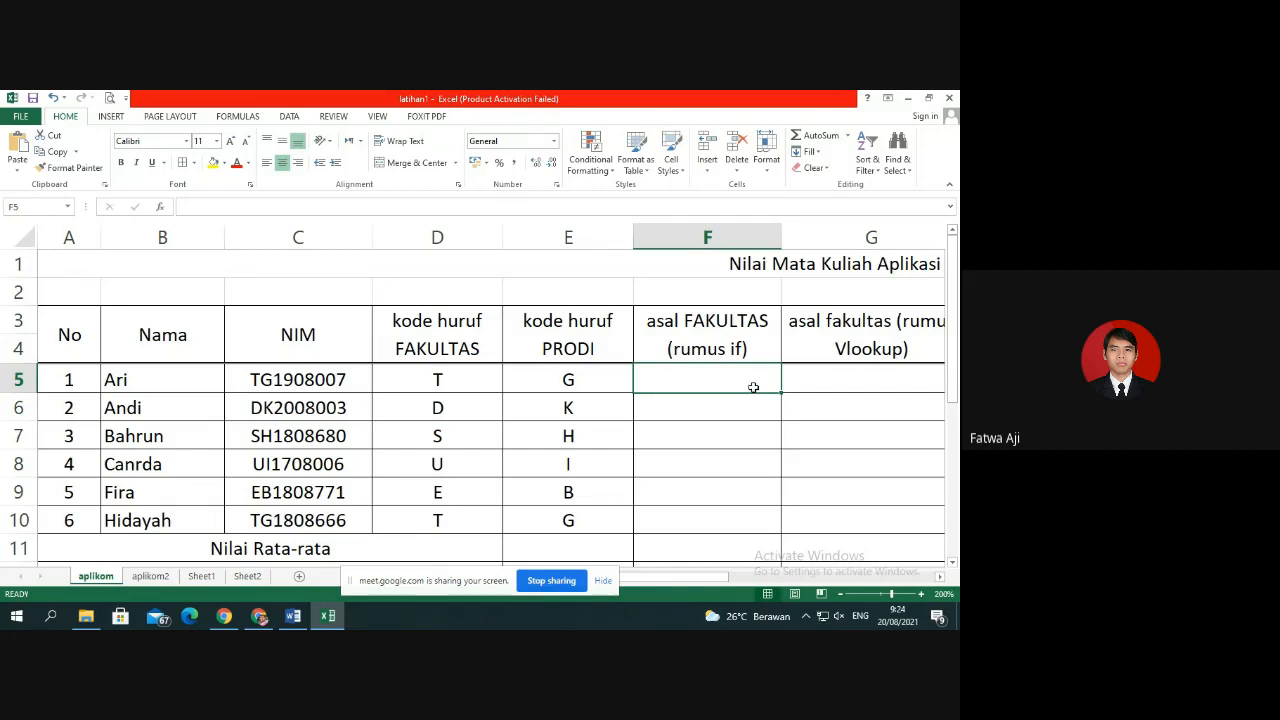
{"action": "scroll", "coordinate": [753, 387], "scroll_direction": "down", "scroll_amount": 4}
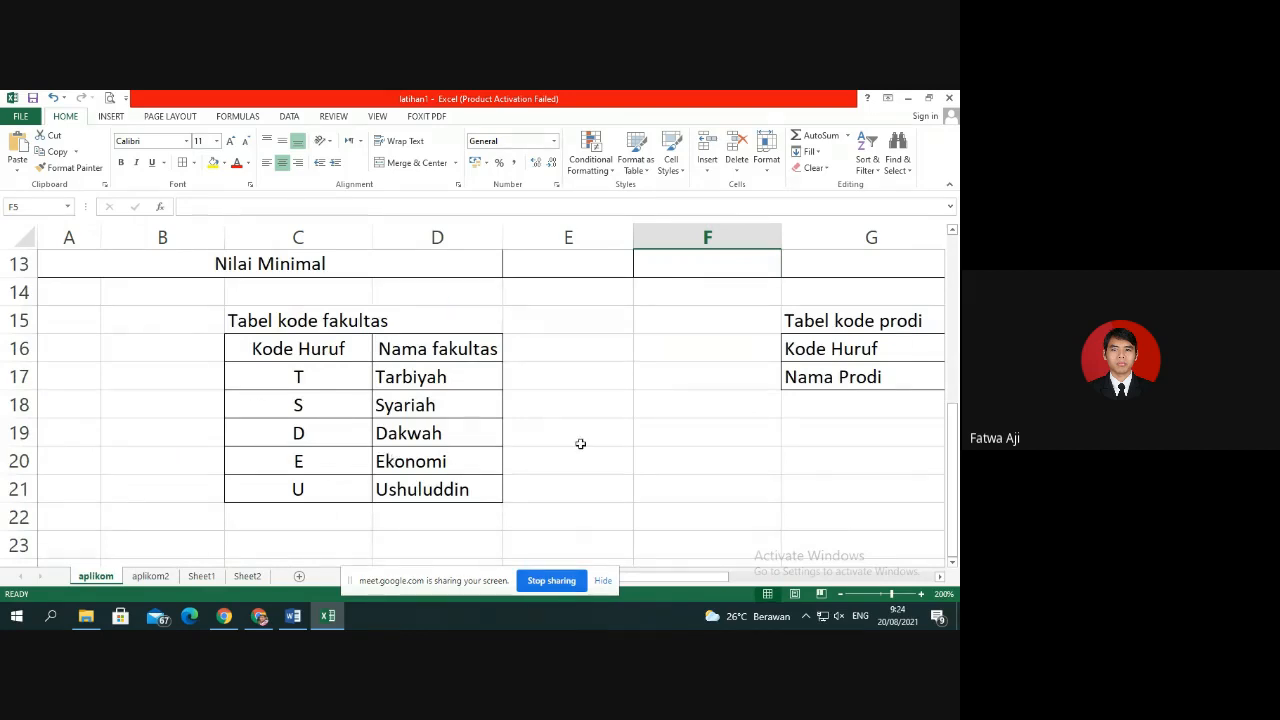
{"action": "scroll", "coordinate": [580, 443], "scroll_direction": "up", "scroll_amount": 4}
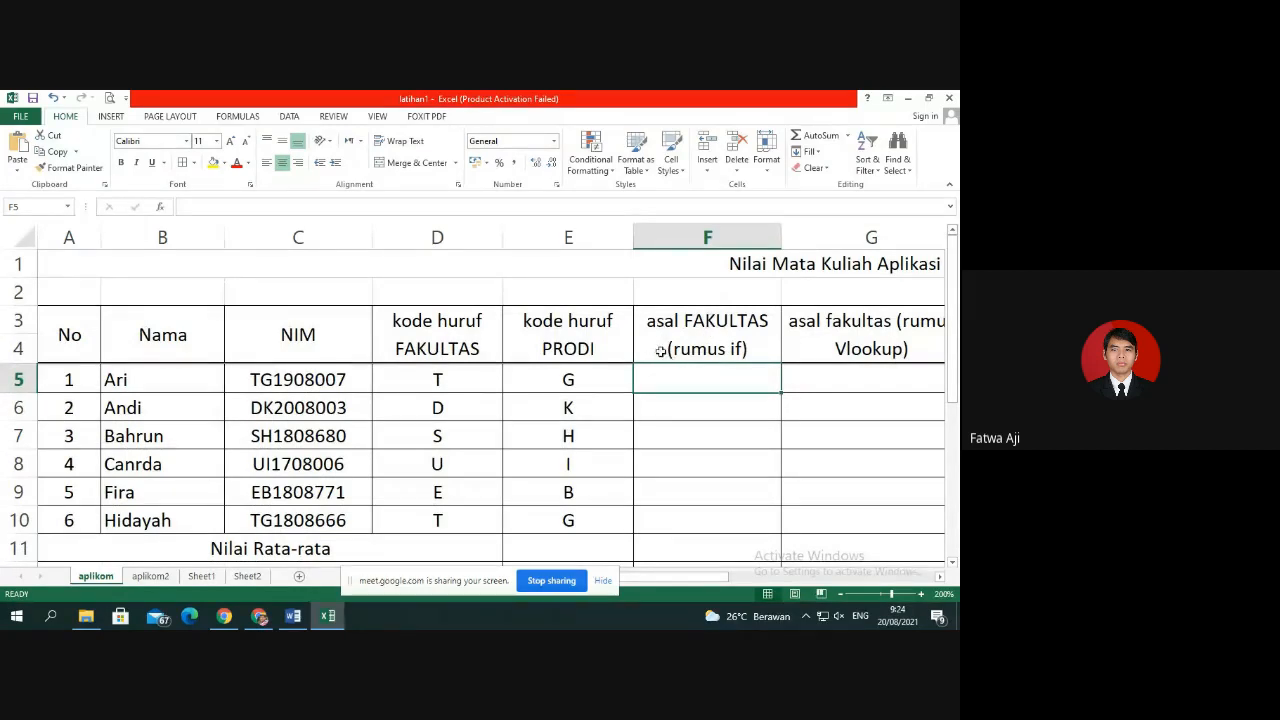
{"action": "left_click", "coordinate": [324, 378]}
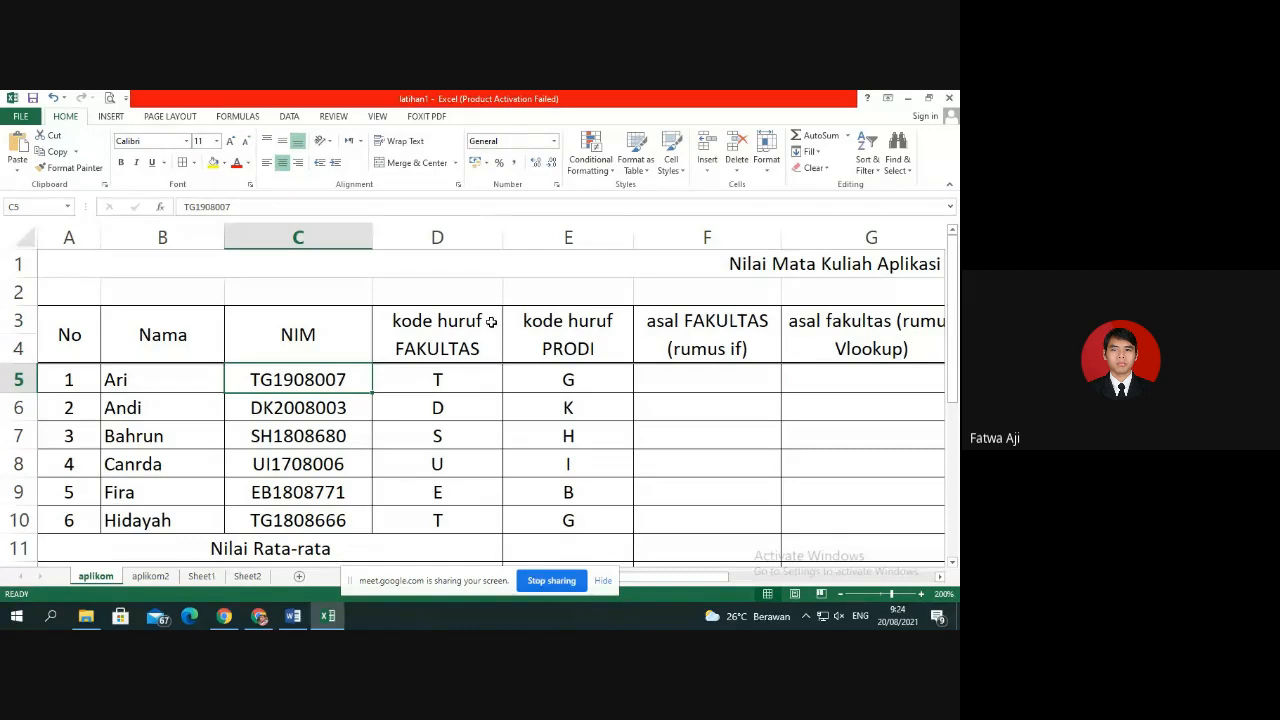
{"action": "left_click", "coordinate": [390, 376]}
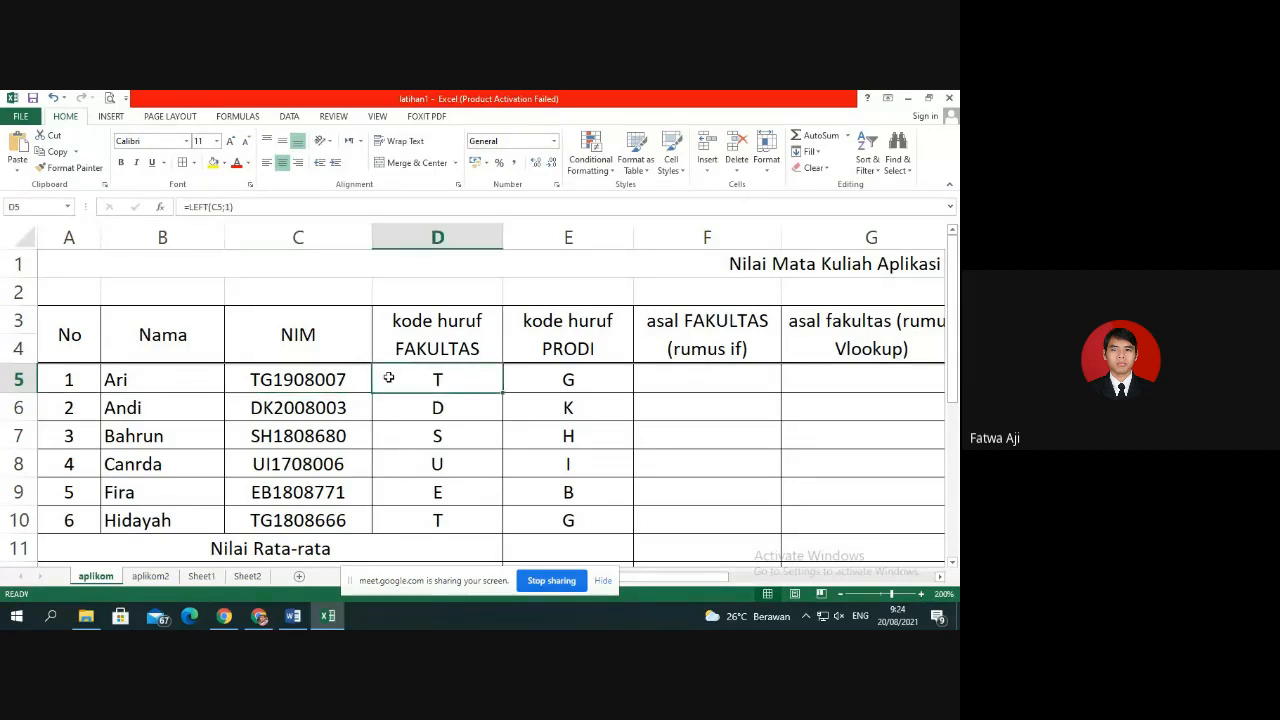
{"action": "left_click", "coordinate": [668, 379]}
{"action": "scroll", "coordinate": [670, 380], "scroll_direction": "down", "scroll_amount": 1}
{"action": "scroll", "coordinate": [670, 380], "scroll_direction": "up", "scroll_amount": 1}
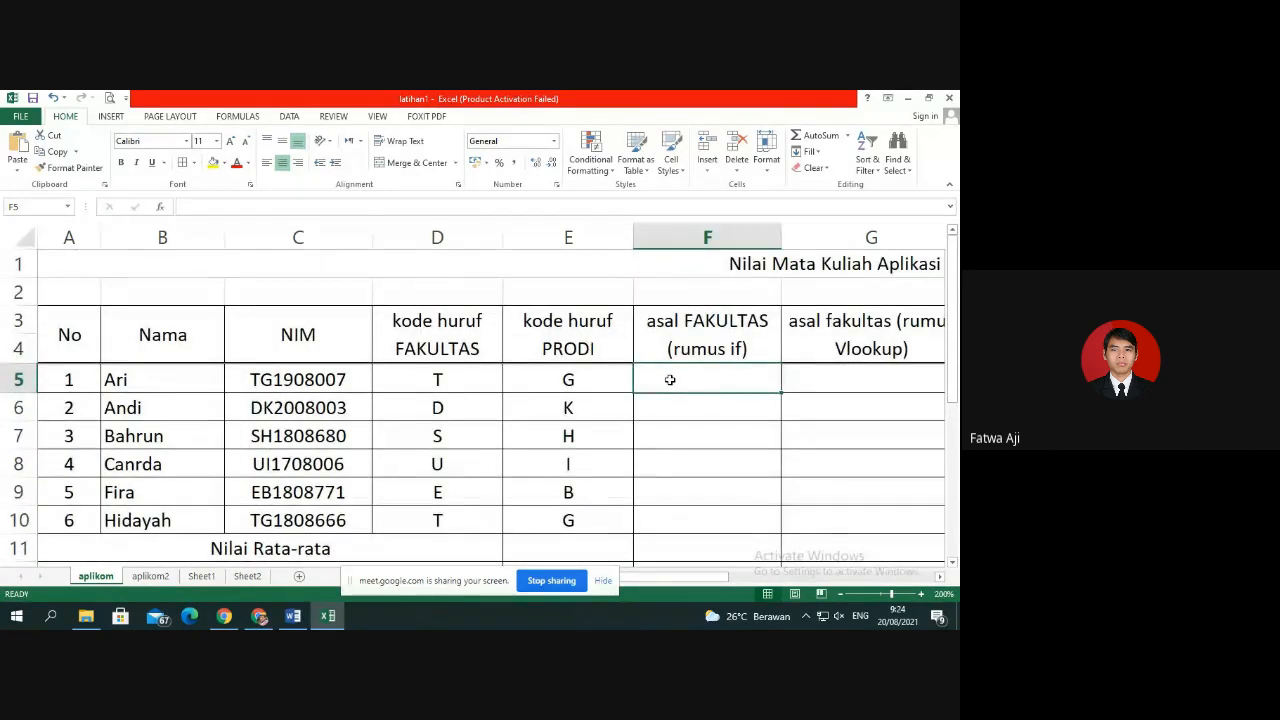
{"action": "left_click", "coordinate": [741, 420]}
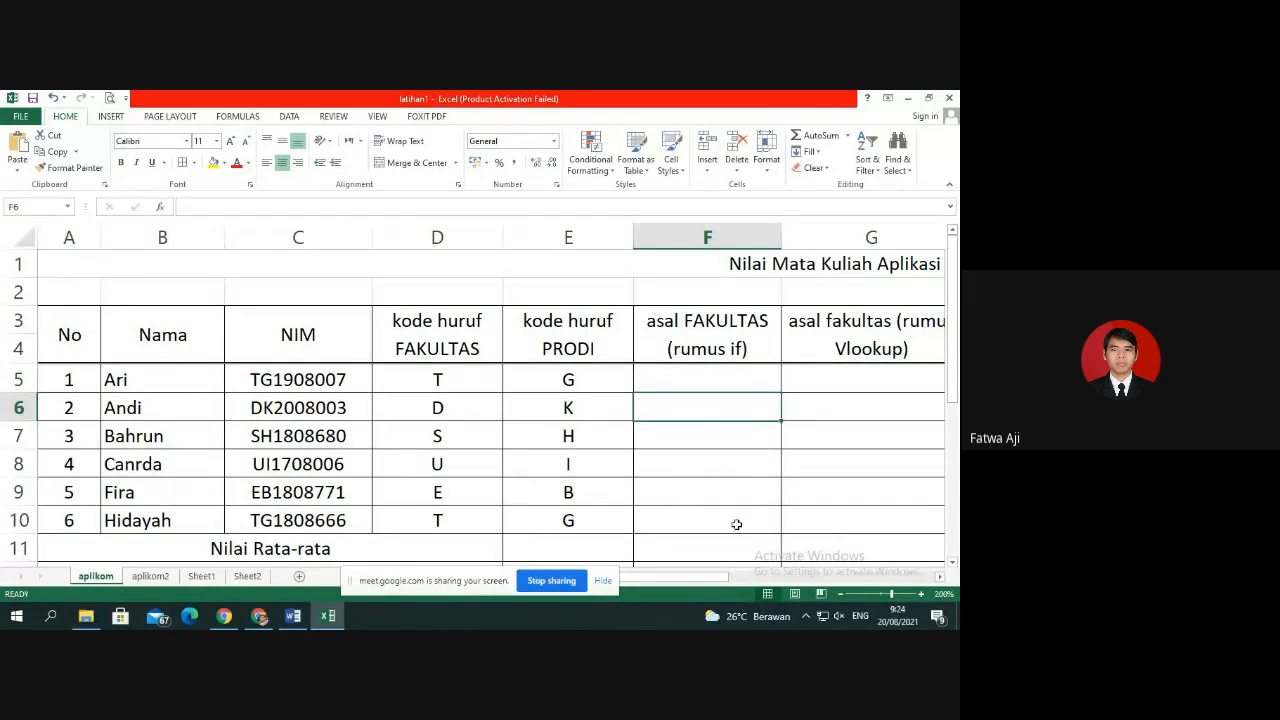
Start an IF formula in cell F5 with the logical test D5="T".
{"action": "left_click", "coordinate": [711, 374]}
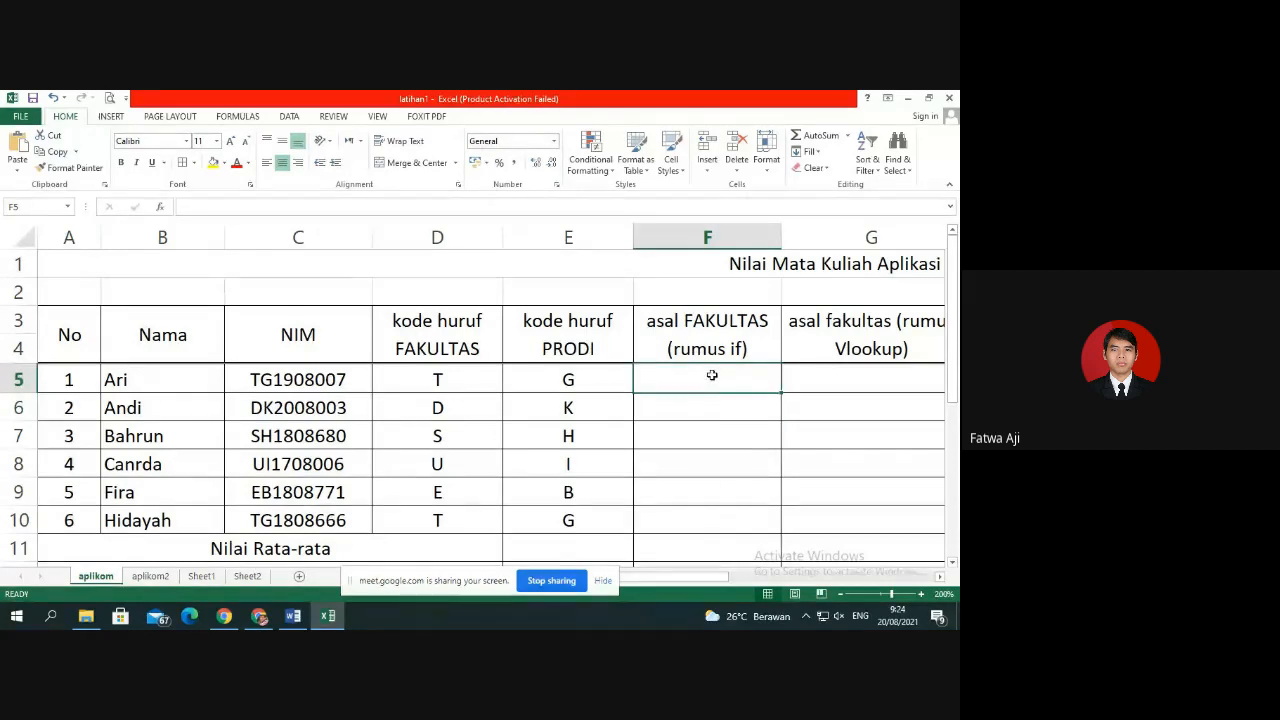
{"action": "type", "text": "=if"}
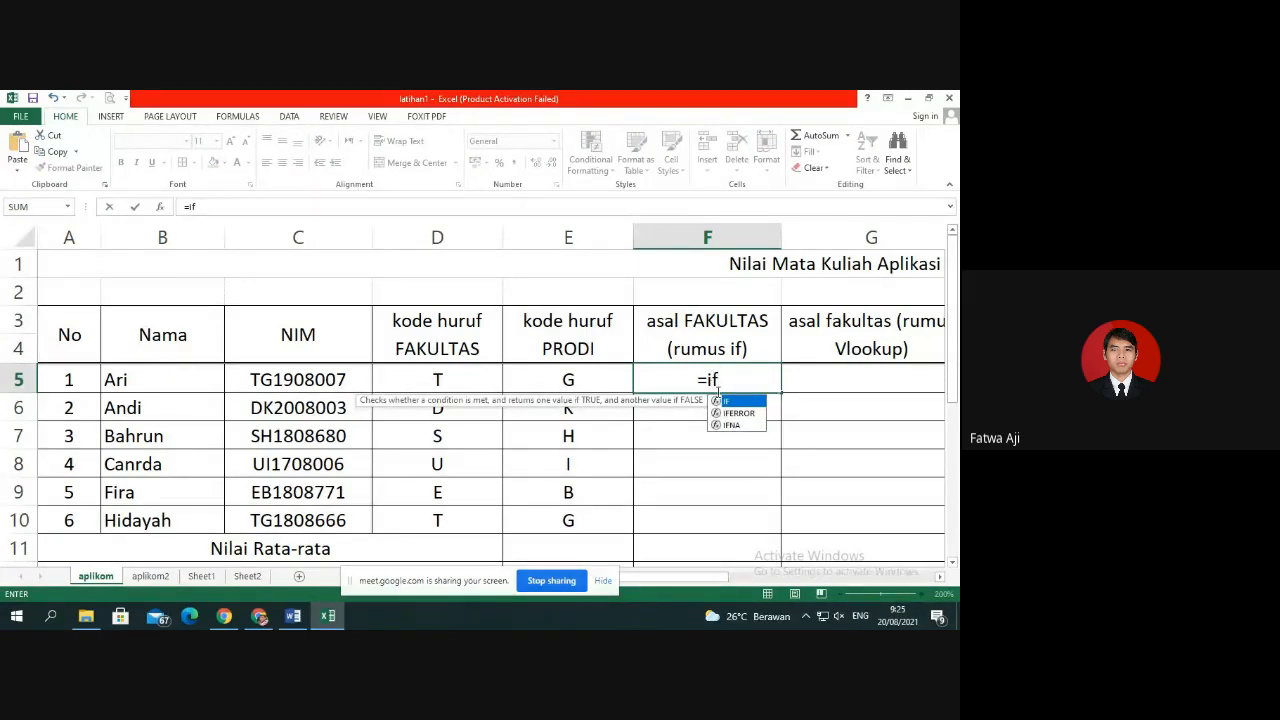
{"action": "key", "text": "Tab"}
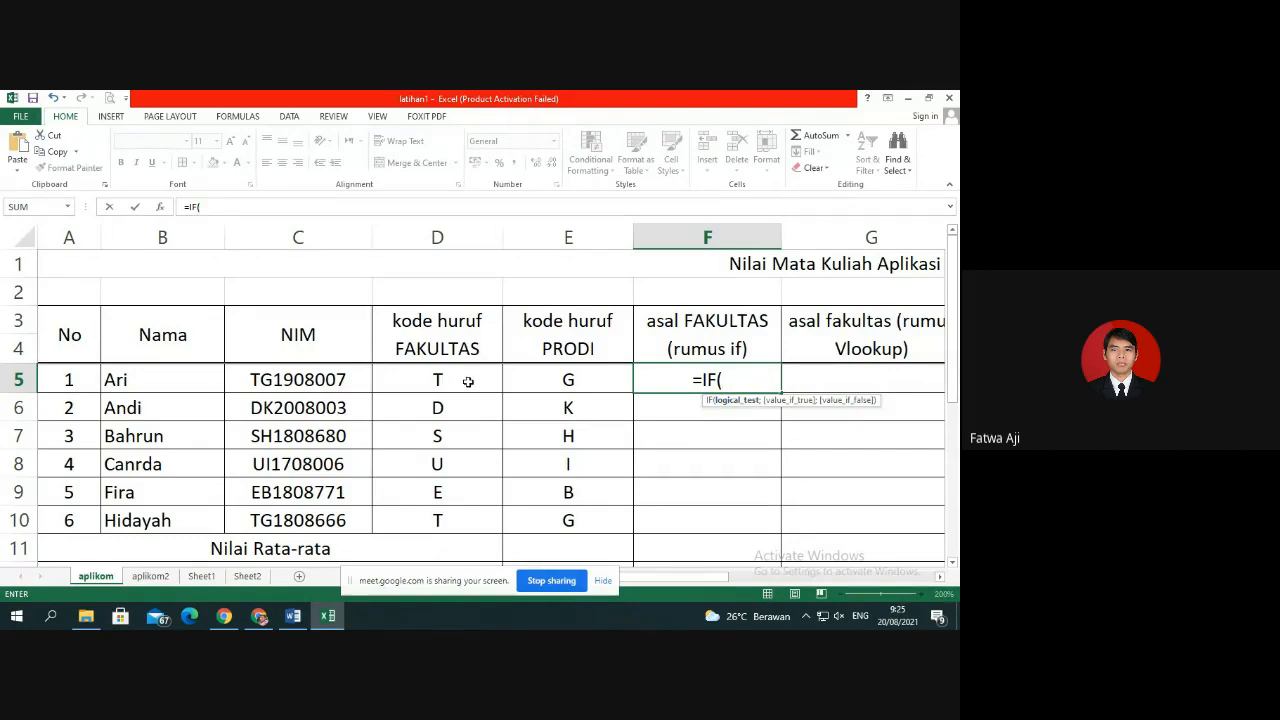
{"action": "left_click", "coordinate": [467, 381]}
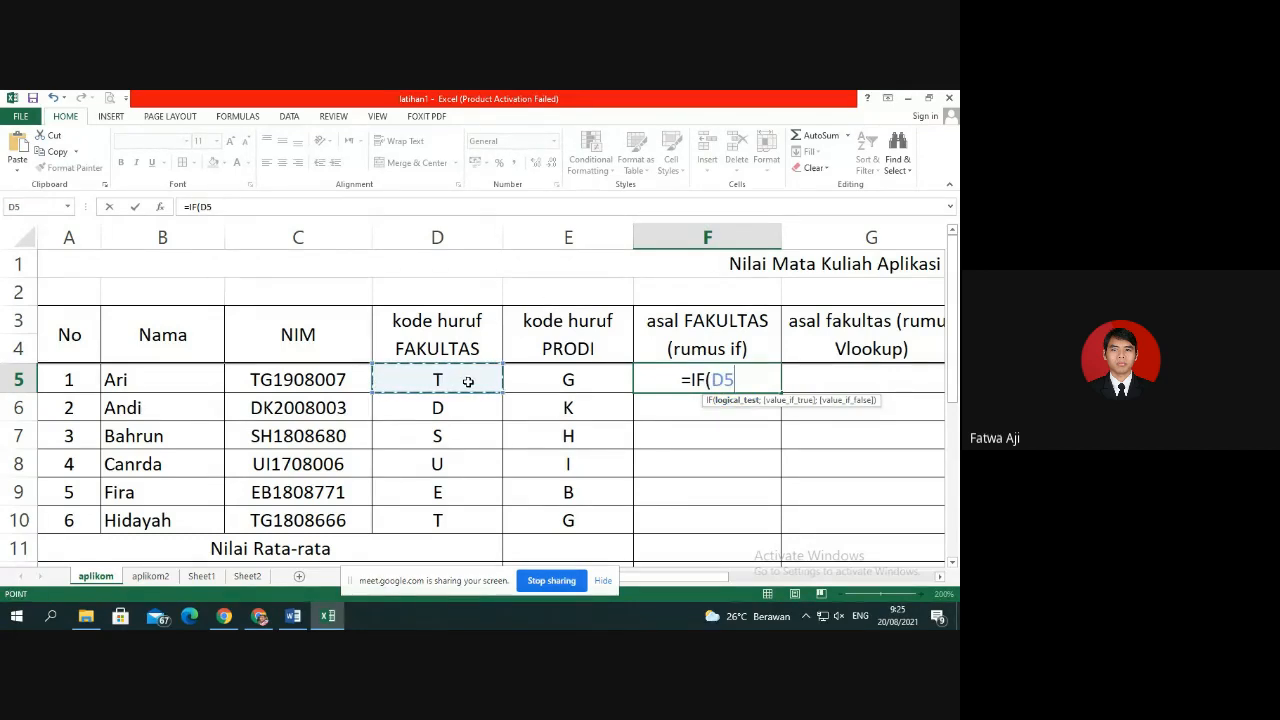
{"action": "type", "text": ";"}
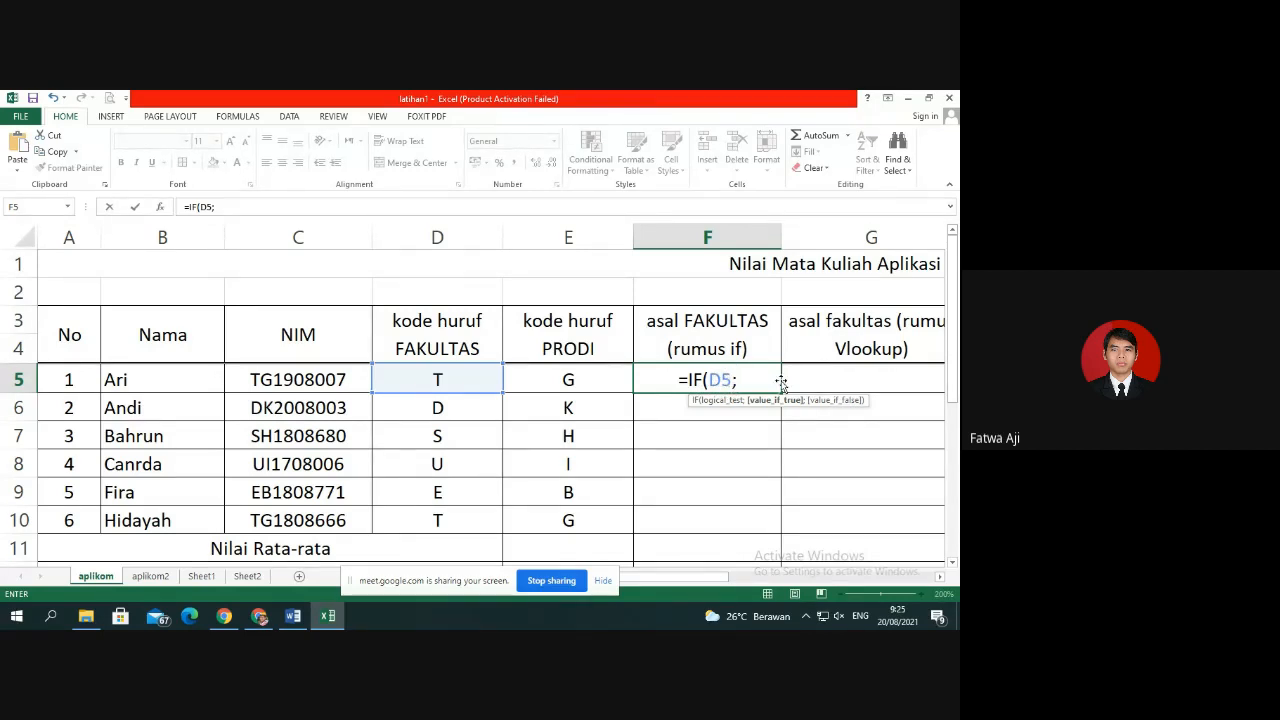
{"action": "key", "text": "BackSpace"}
{"action": "type", "text": "="}
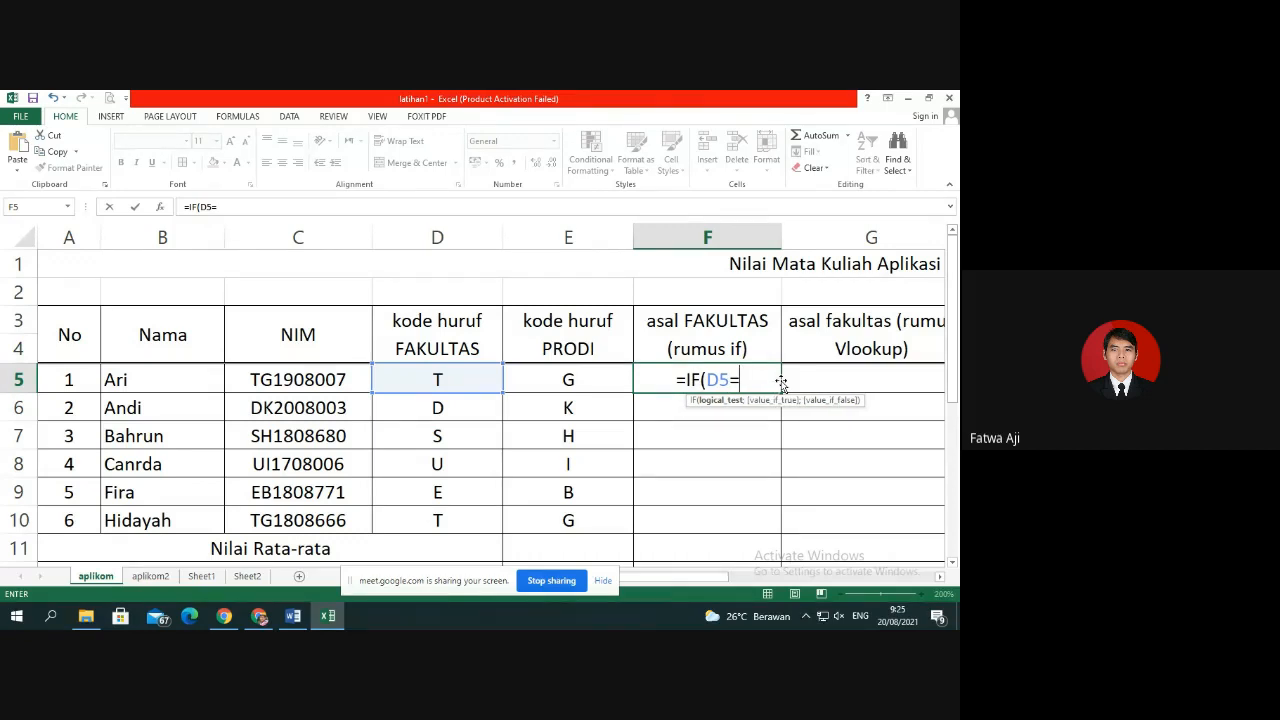
{"action": "type", "text": "\"T"}
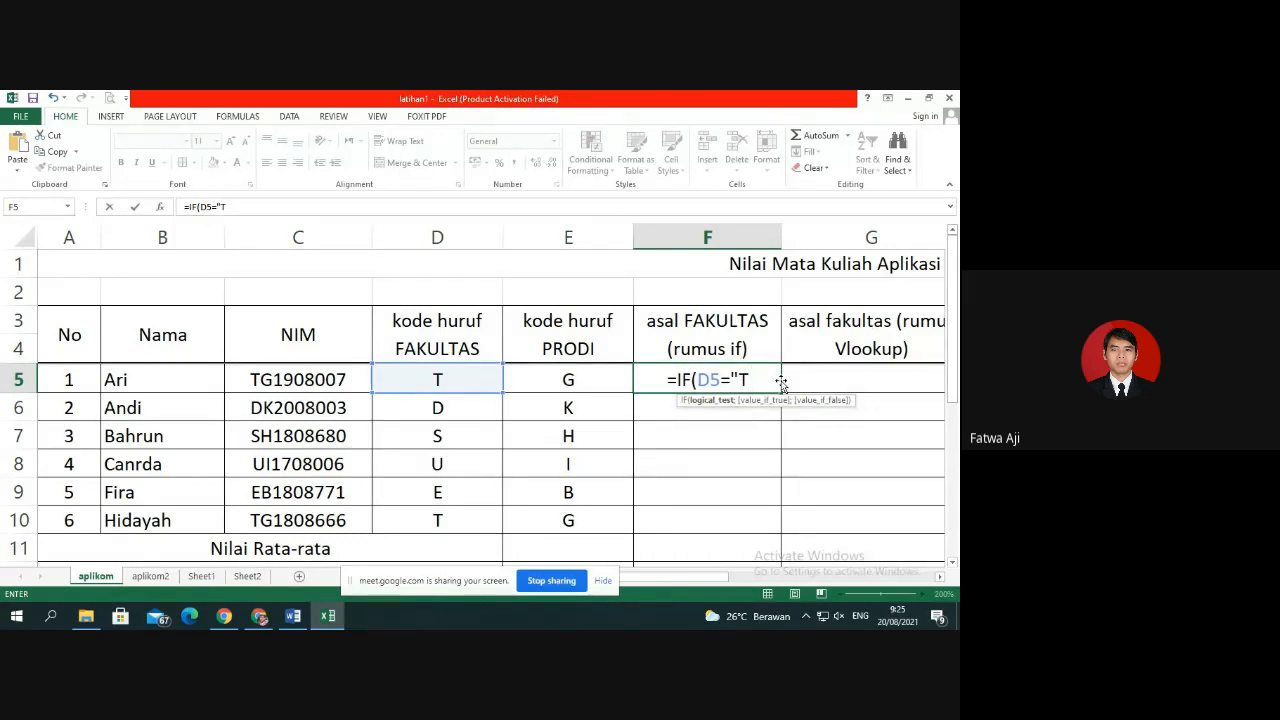
{"action": "type", "text": "\""}
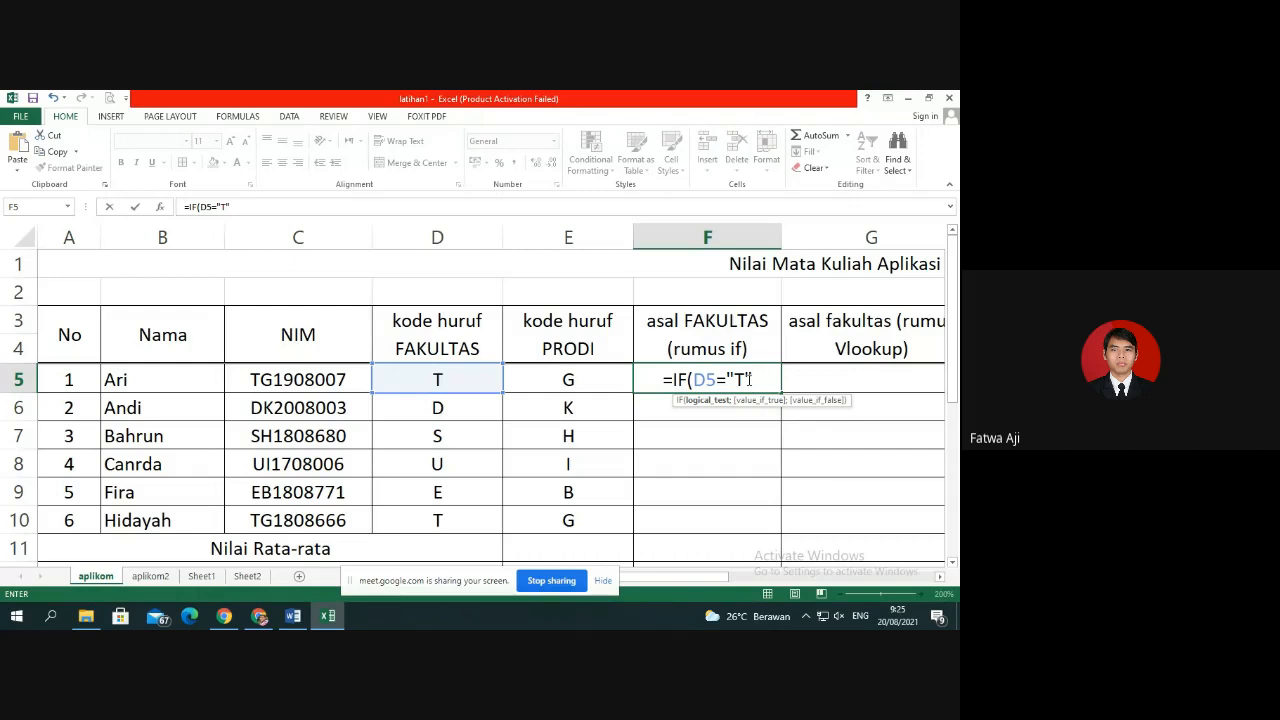
Add "Tarbiyah" as the value-if-true argument of the IF formula in F5.
{"action": "type", "text": ";"}
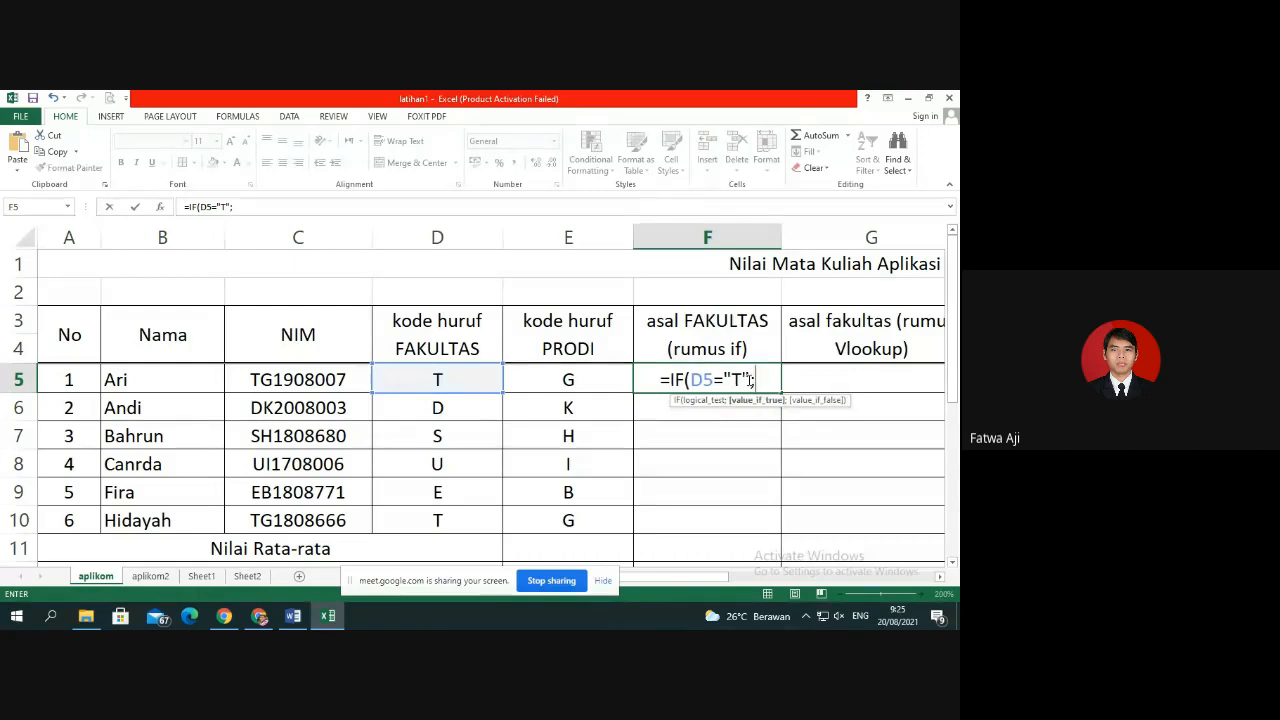
{"action": "type", "text": "\""}
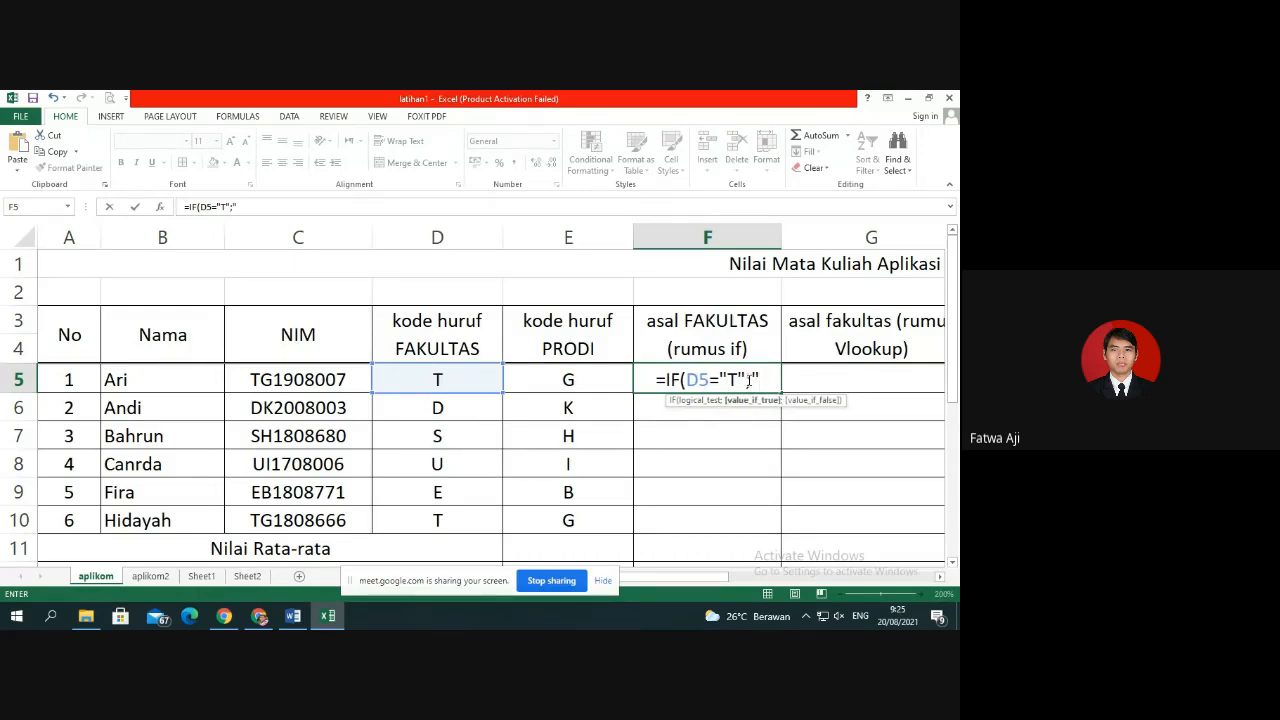
{"action": "type", "text": "Tarb"}
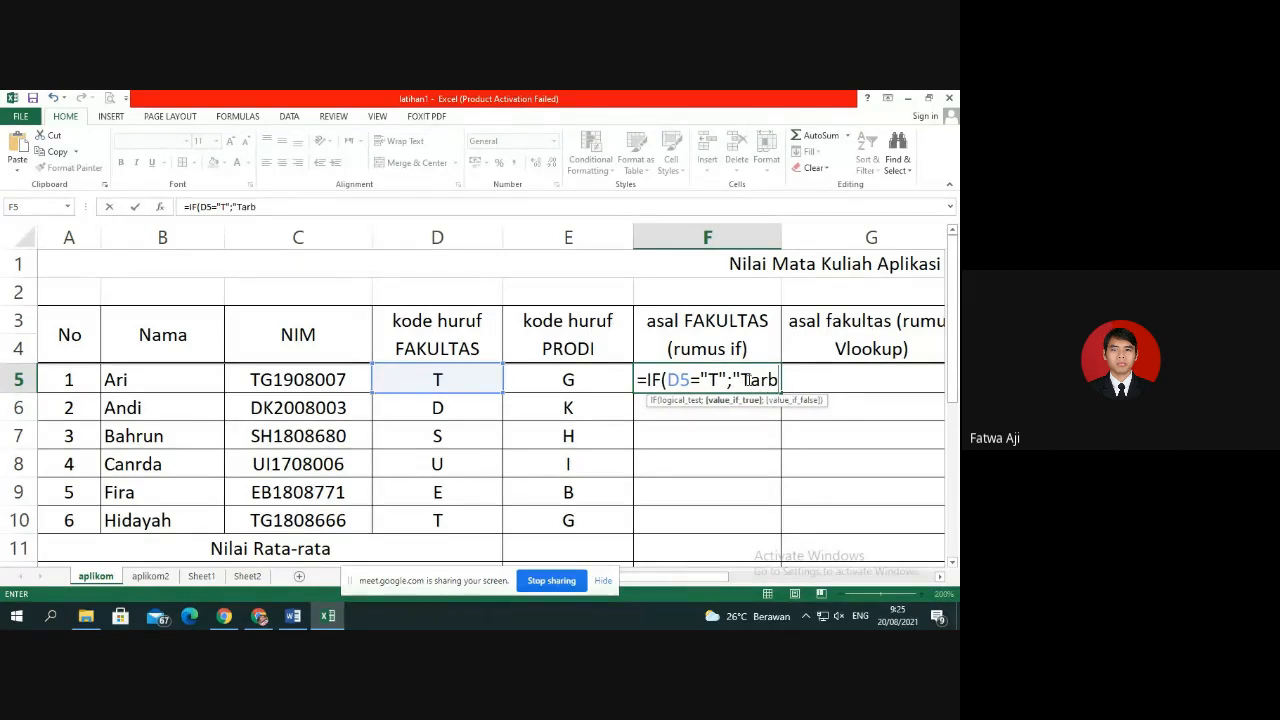
{"action": "type", "text": "iyah"}
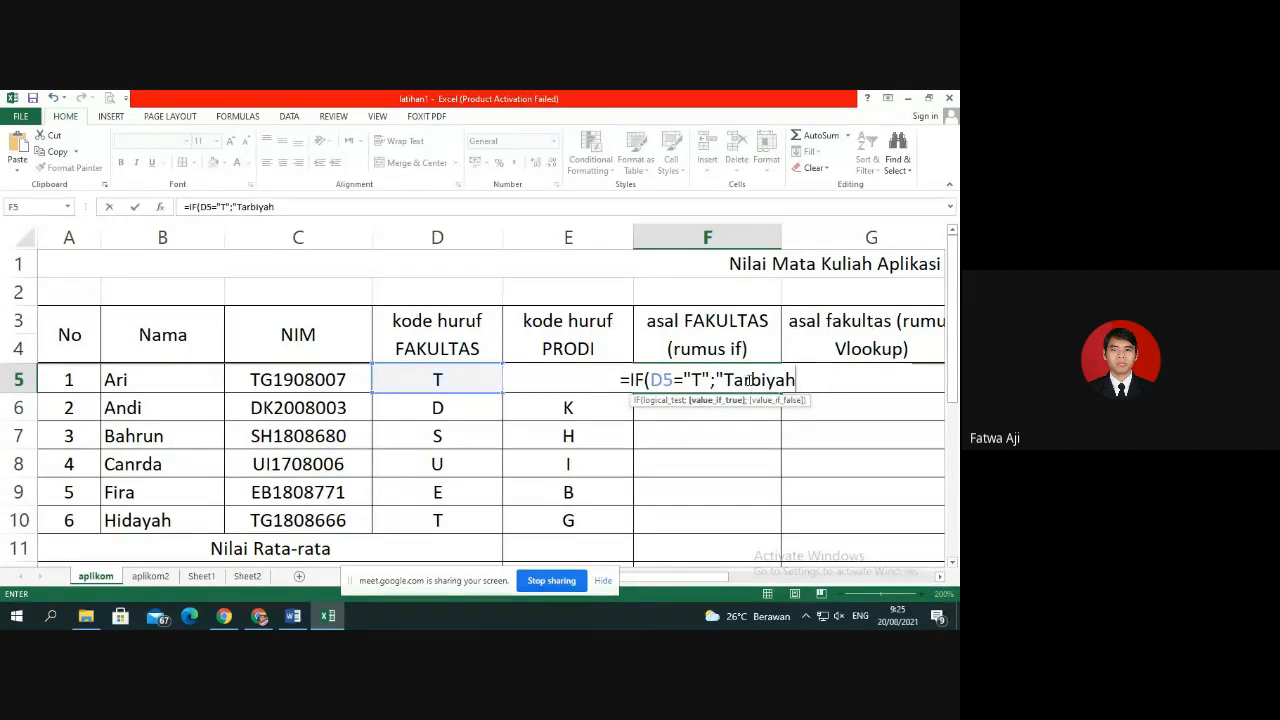
{"action": "type", "text": "\""}
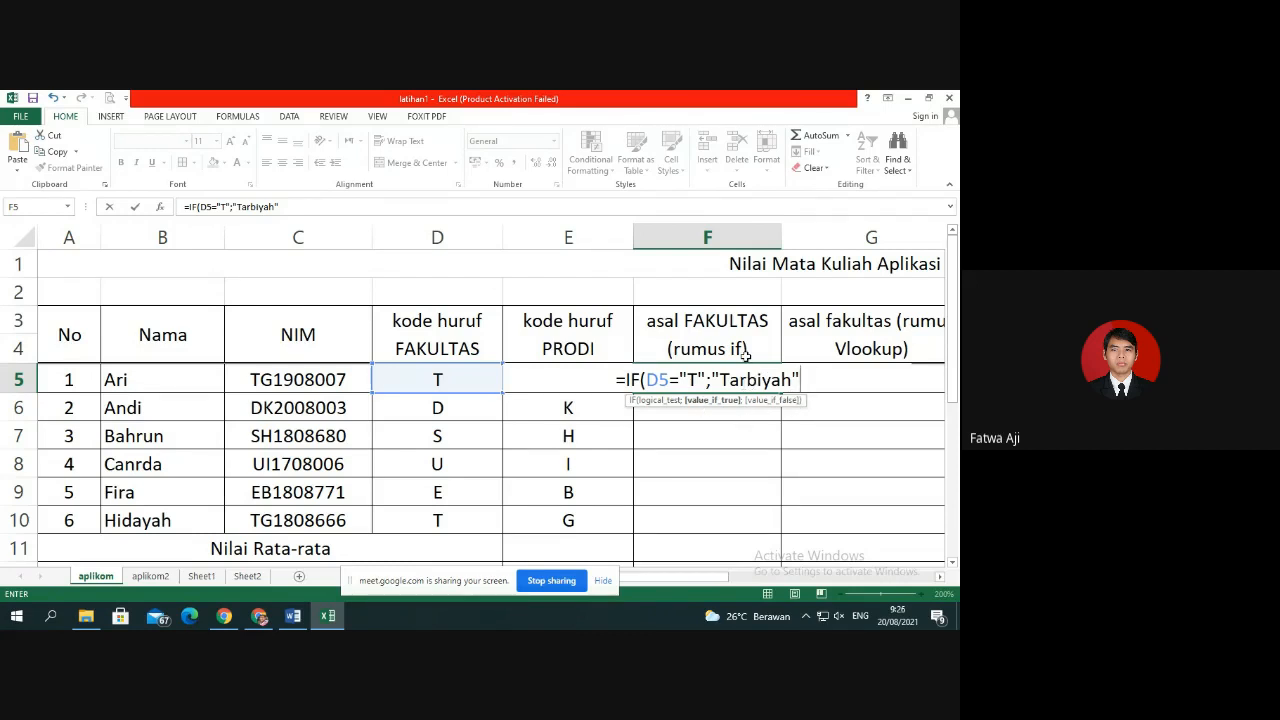
Complete the F5 IF formula with "Bukan" as the value if false and fill it down to F10.
{"action": "type", "text": ";"}
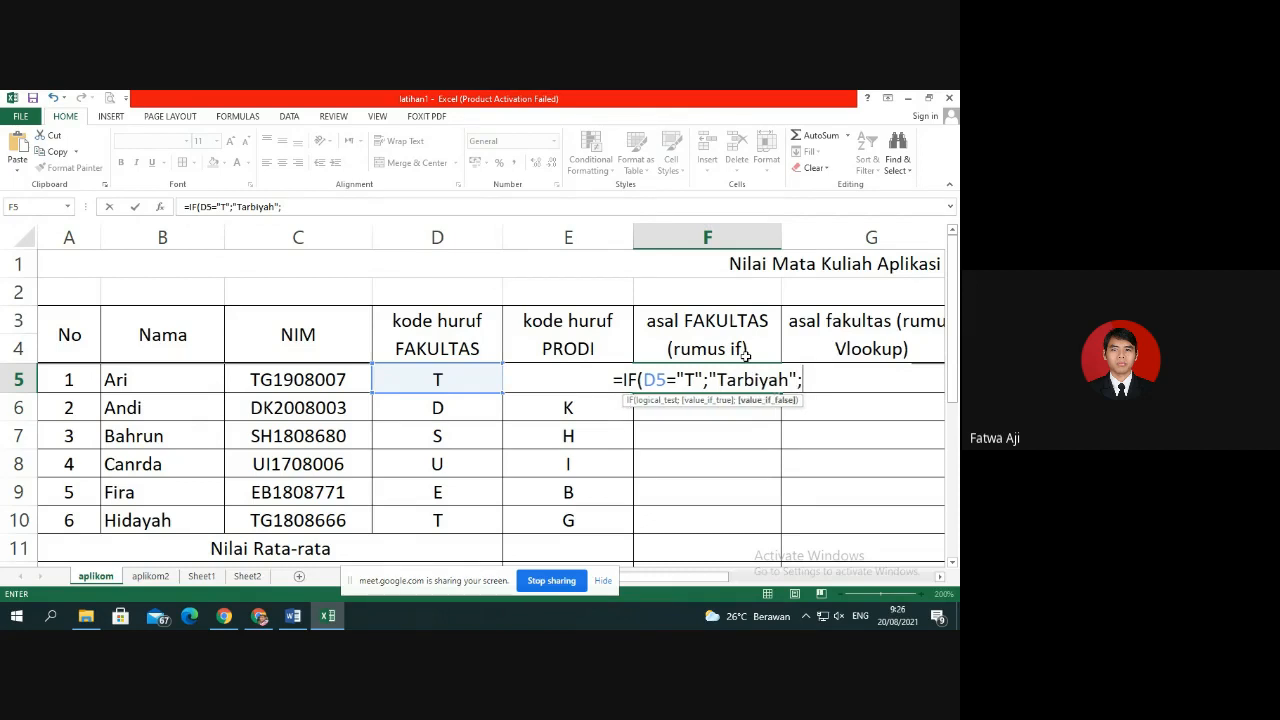
{"action": "type", "text": "\"Tarbi"}
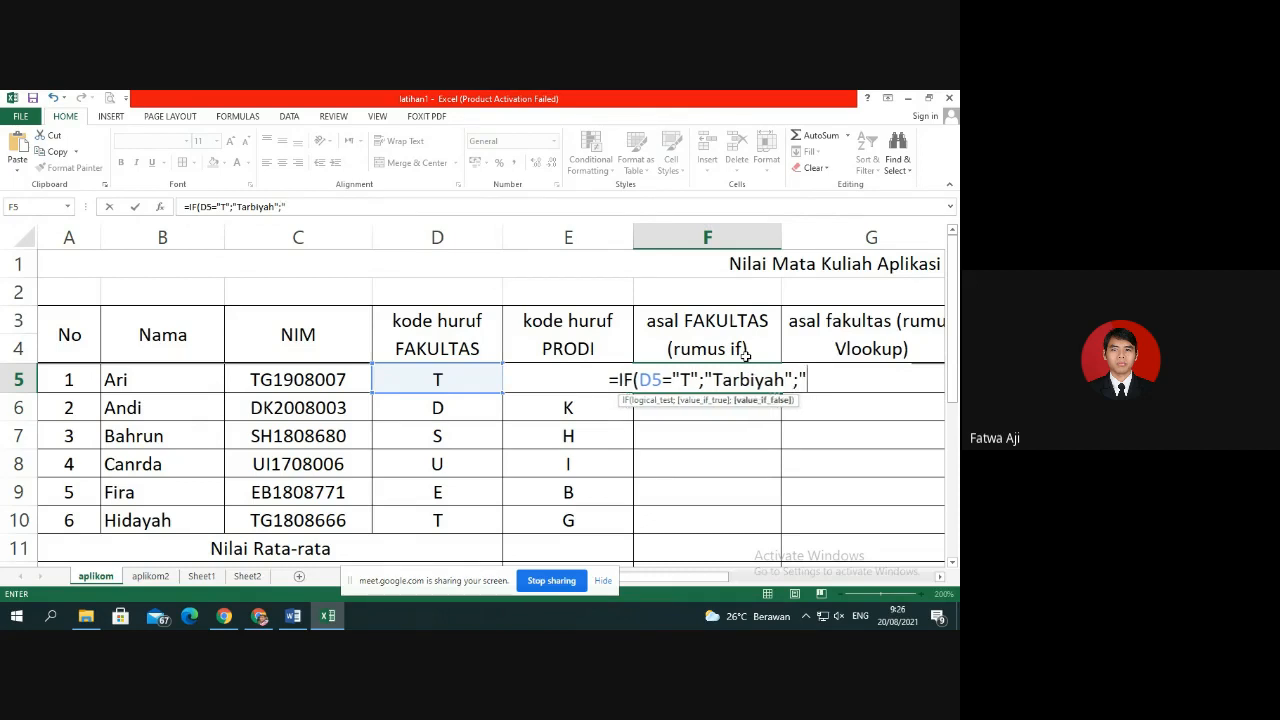
{"action": "key", "text": "BackSpace"}
{"action": "key", "text": "BackSpace"}
{"action": "type", "text": "Bukan\""}
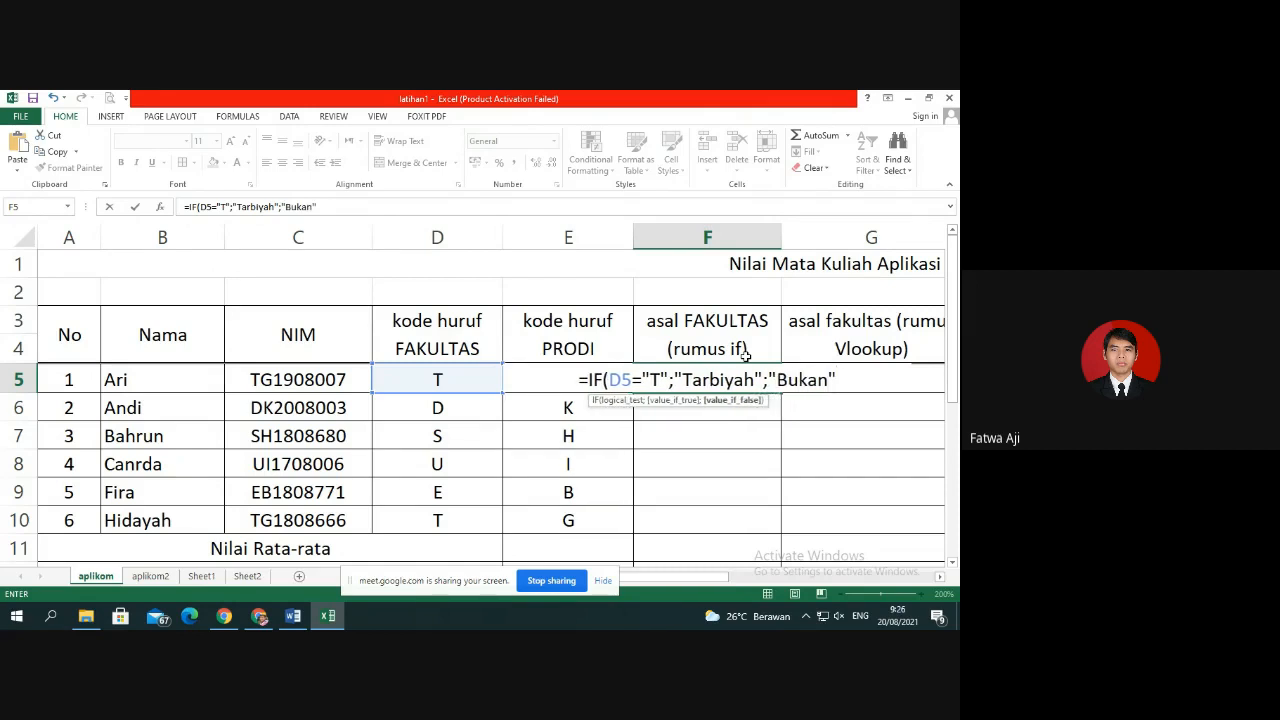
{"action": "type", "text": ")"}
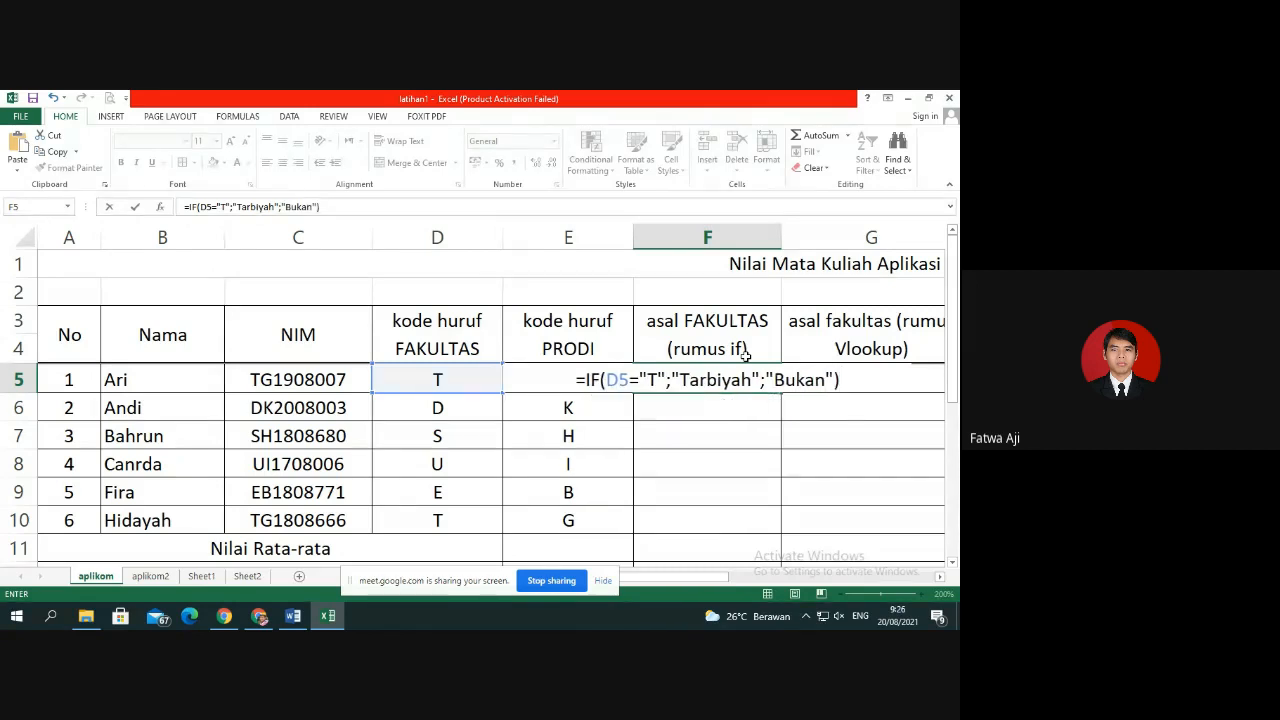
{"action": "key", "text": "Return"}
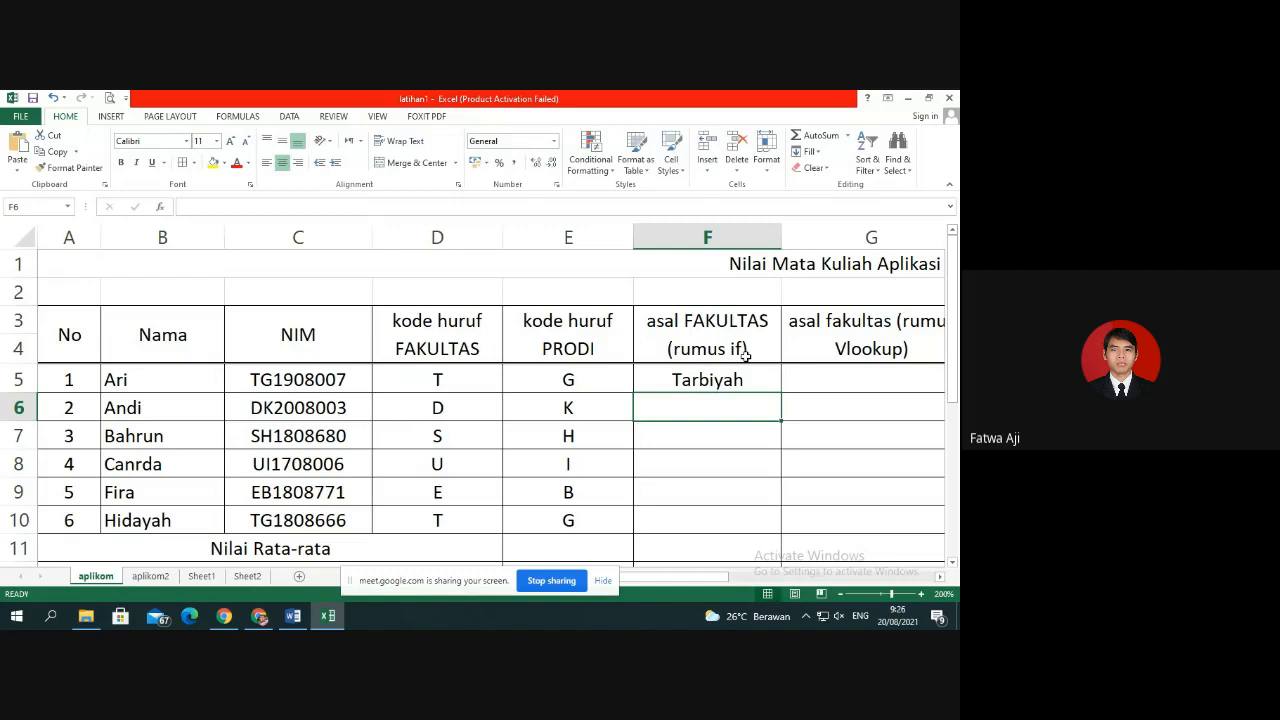
{"action": "left_click", "coordinate": [743, 376]}
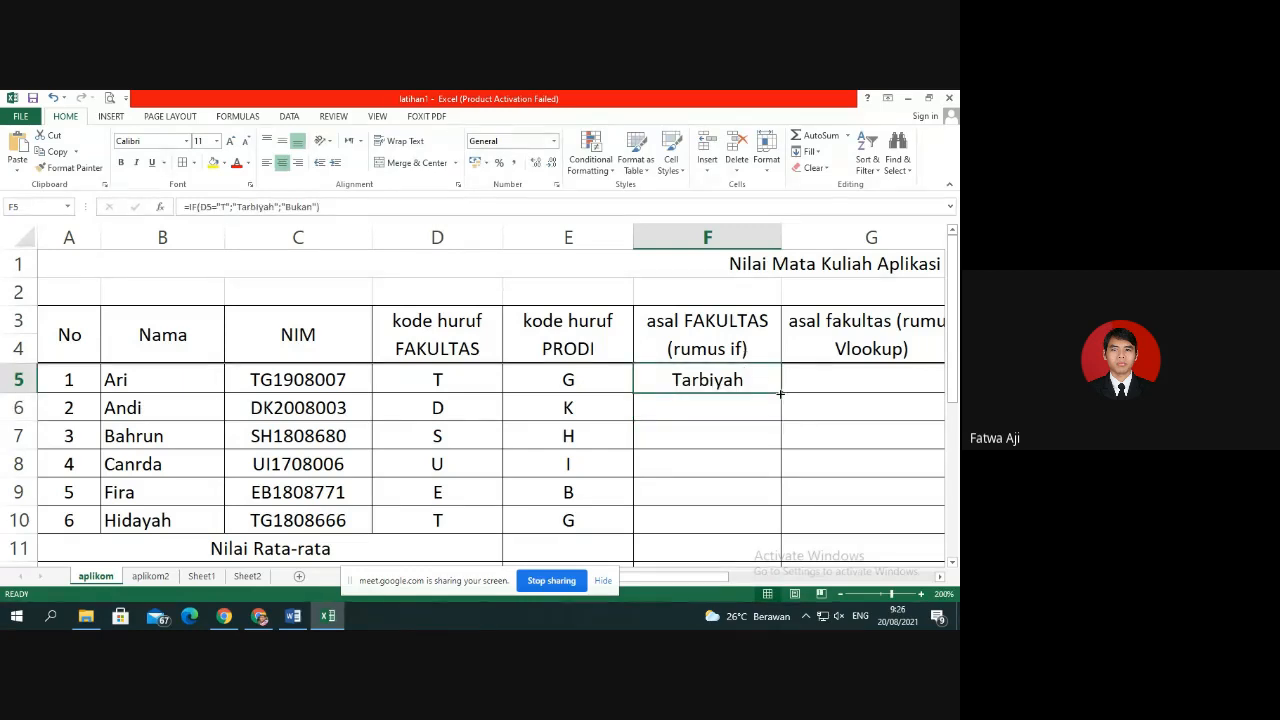
{"action": "left_click_drag", "start_coordinate": [780, 393], "coordinate": [771, 529]}
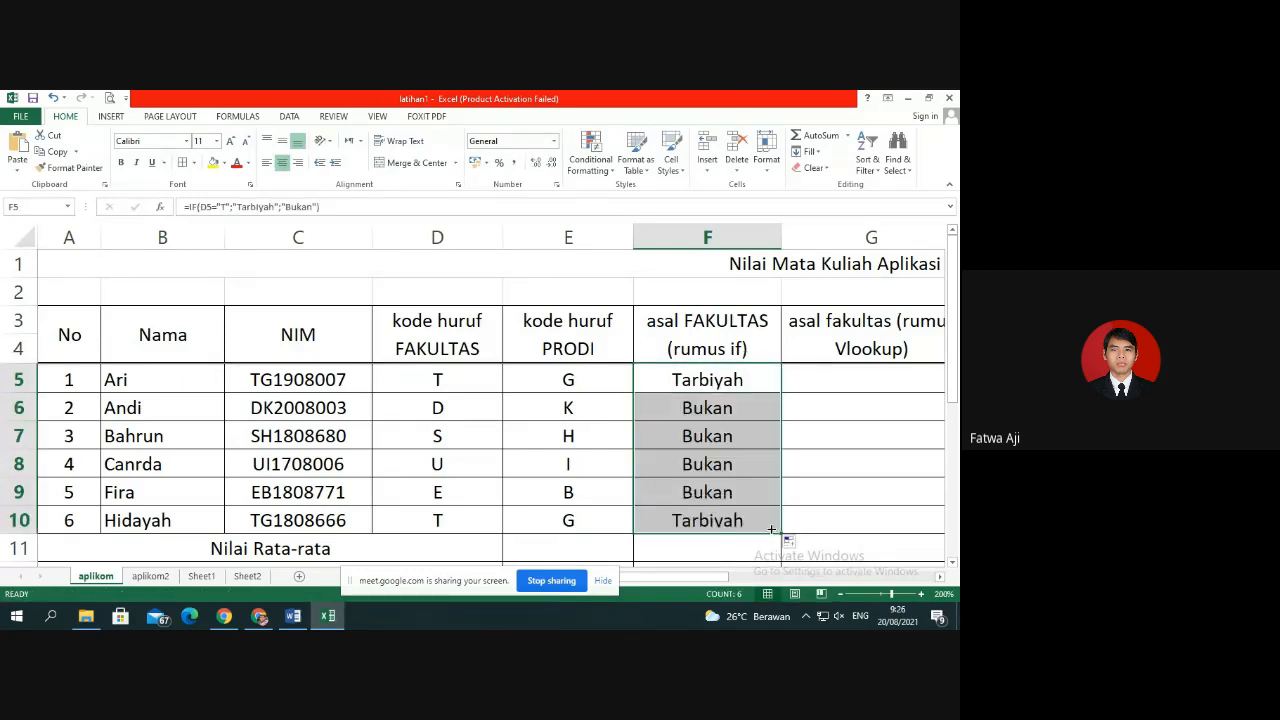
Check the IF results in the asal FAKULTAS column against the faculty code letters in column D.
{"action": "left_click", "coordinate": [680, 414]}
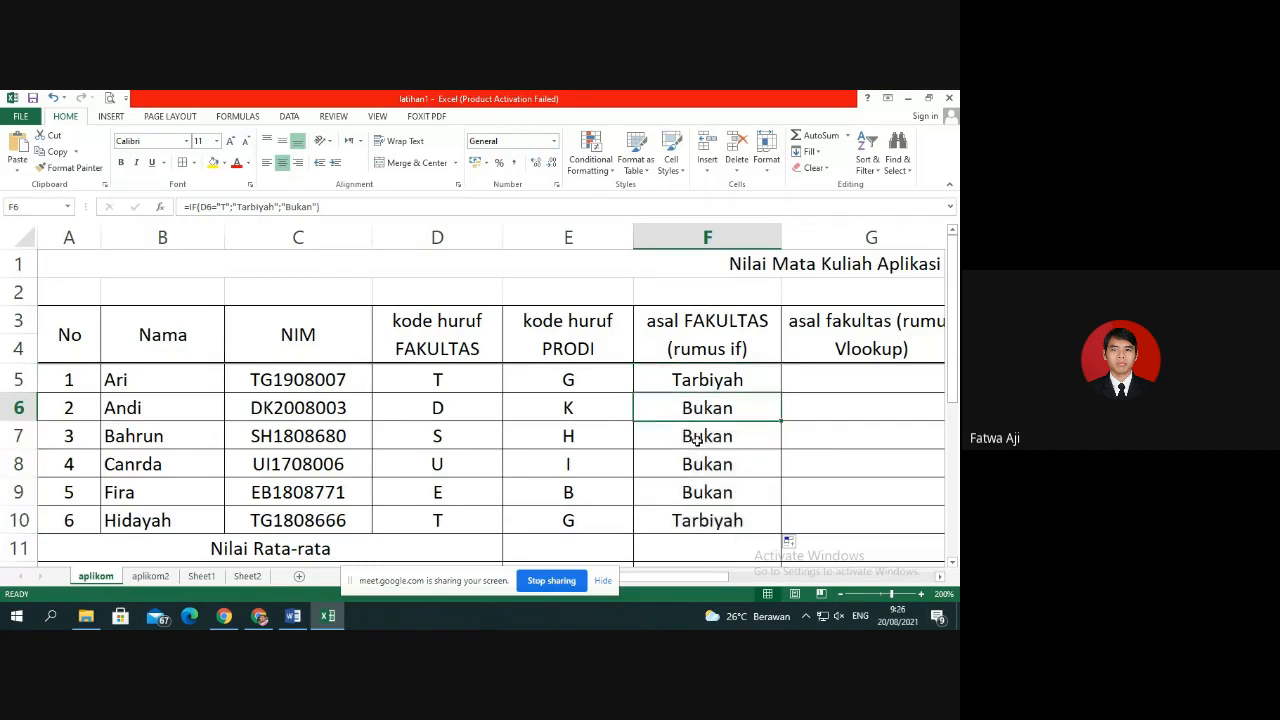
{"action": "left_click", "coordinate": [697, 440]}
{"action": "left_click", "coordinate": [704, 463]}
{"action": "left_click", "coordinate": [707, 492]}
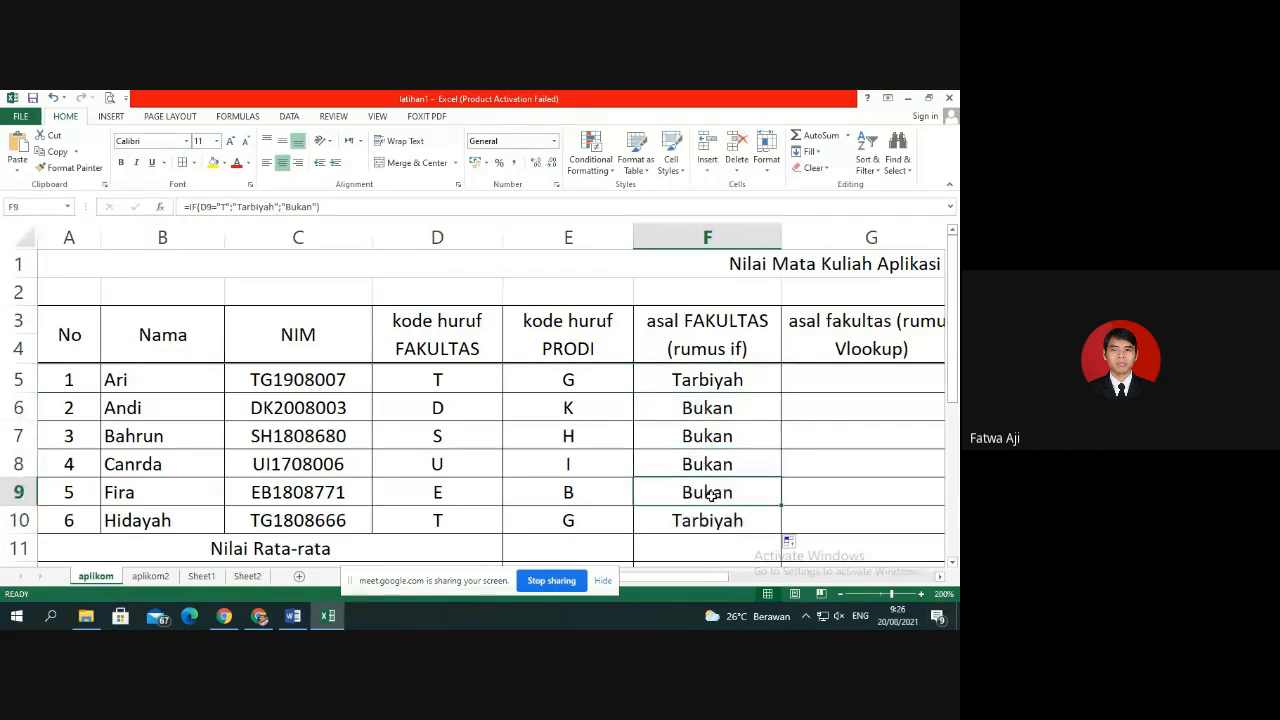
{"action": "left_click", "coordinate": [728, 410]}
{"action": "left_click", "coordinate": [508, 406]}
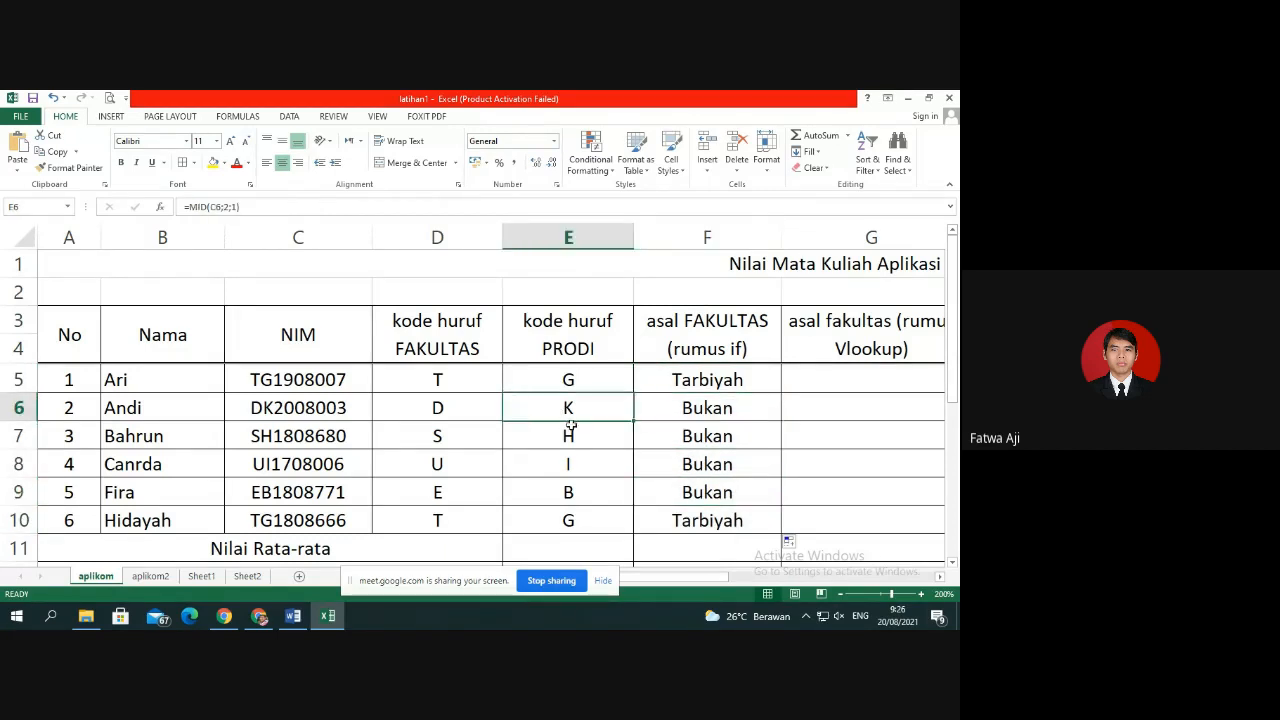
{"action": "left_click", "coordinate": [480, 440]}
{"action": "left_click", "coordinate": [682, 446]}
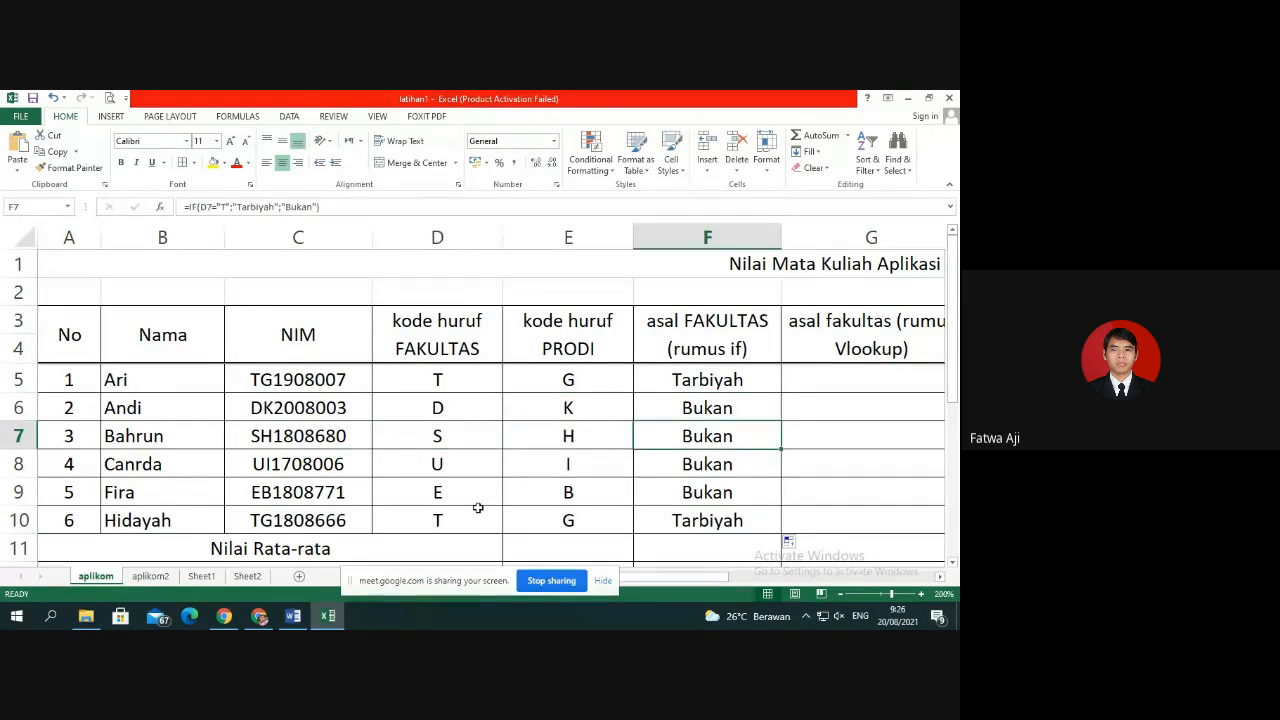
{"action": "left_click", "coordinate": [476, 514]}
{"action": "left_click", "coordinate": [714, 524]}
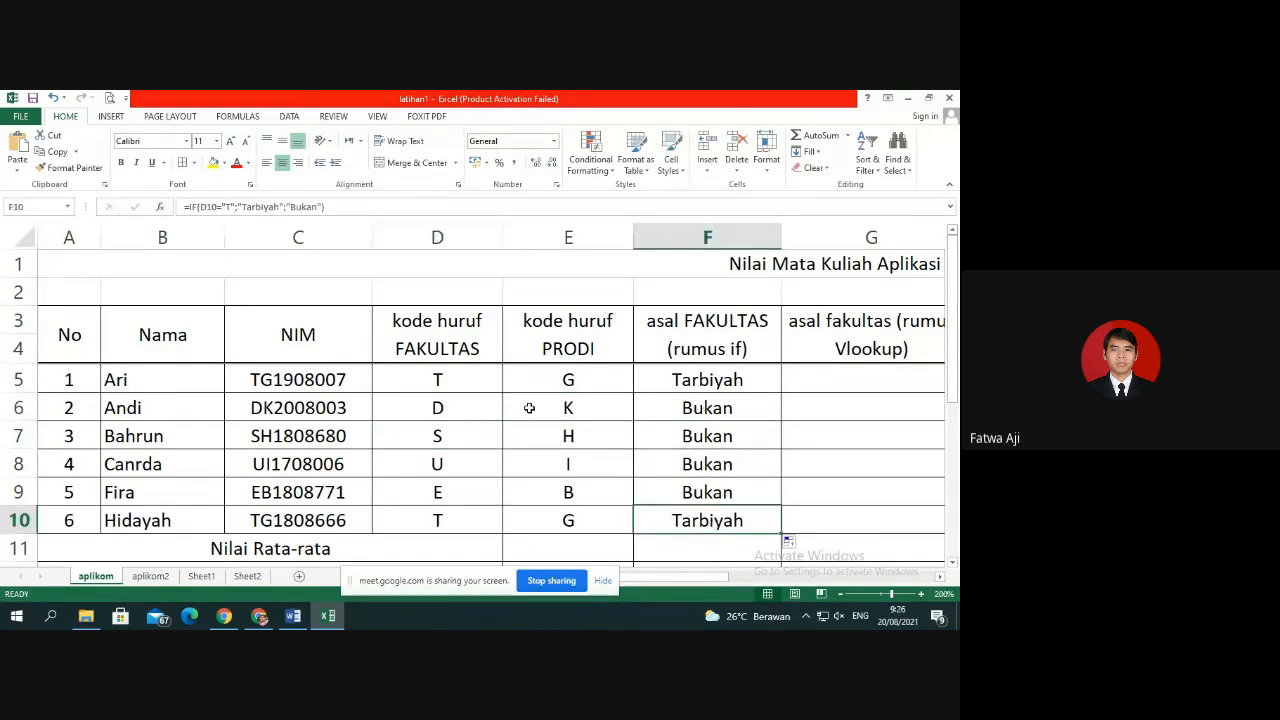
Open the F5 formula for editing and copy its IF(D5="T";"Tarbiyah"; portion.
{"action": "left_click", "coordinate": [758, 387]}
{"action": "double_click", "coordinate": [758, 387]}
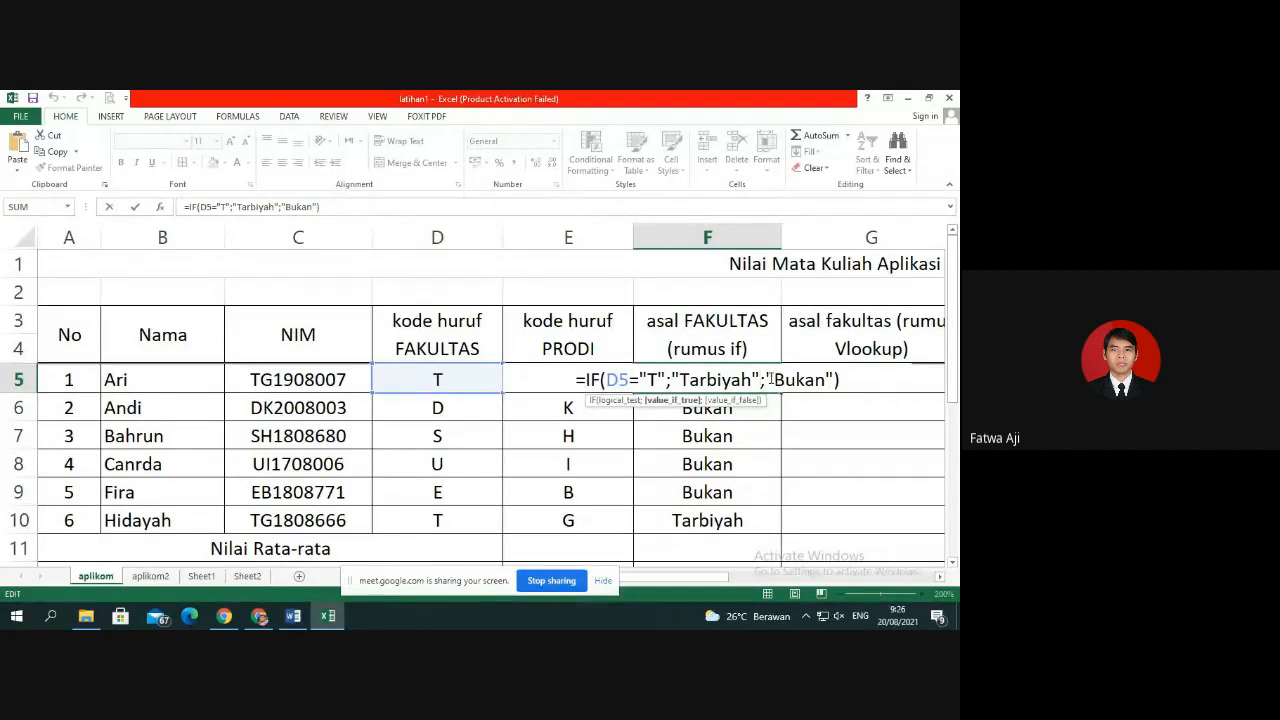
{"action": "left_click_drag", "start_coordinate": [766, 379], "coordinate": [836, 380]}
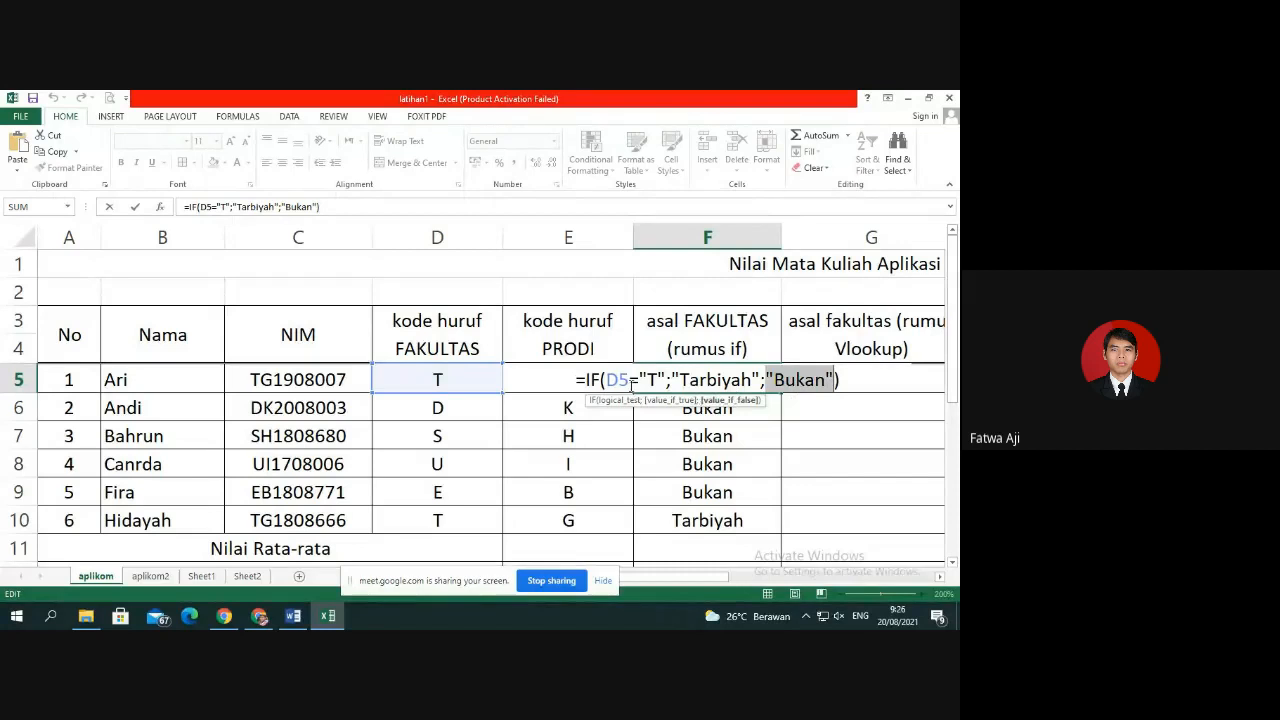
{"action": "left_click", "coordinate": [762, 380]}
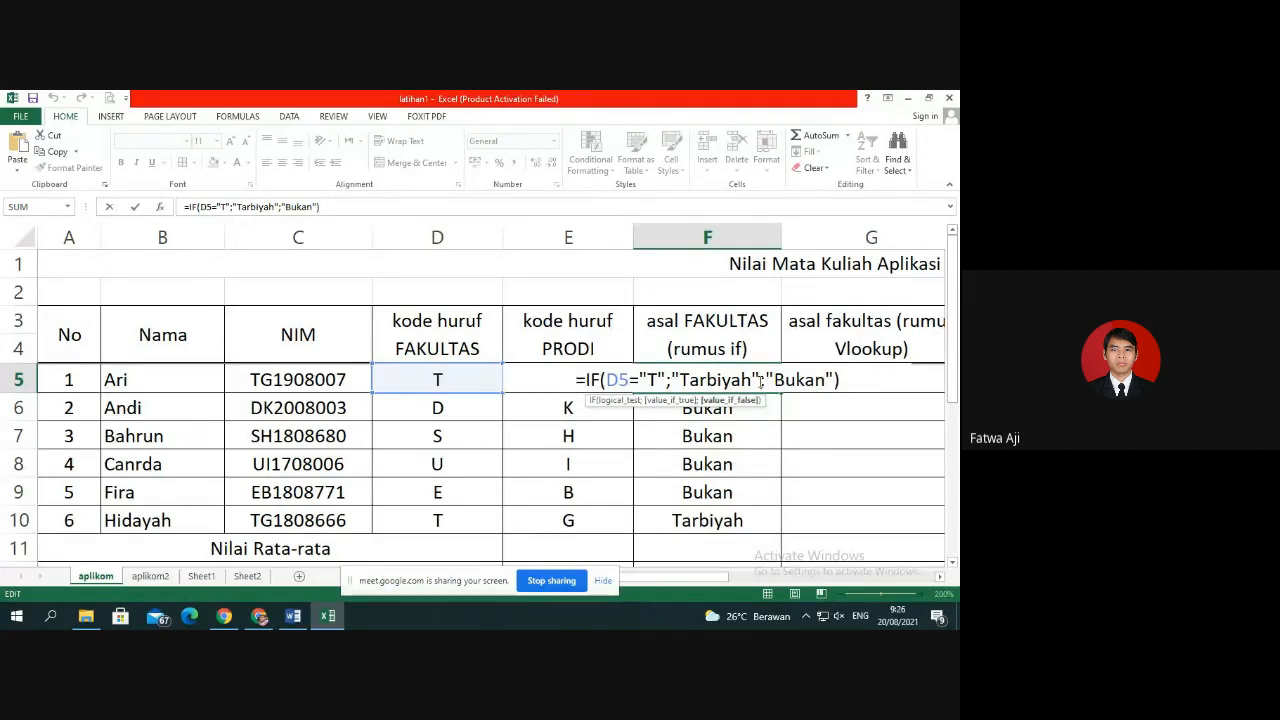
{"action": "left_click_drag", "start_coordinate": [762, 380], "coordinate": [600, 388]}
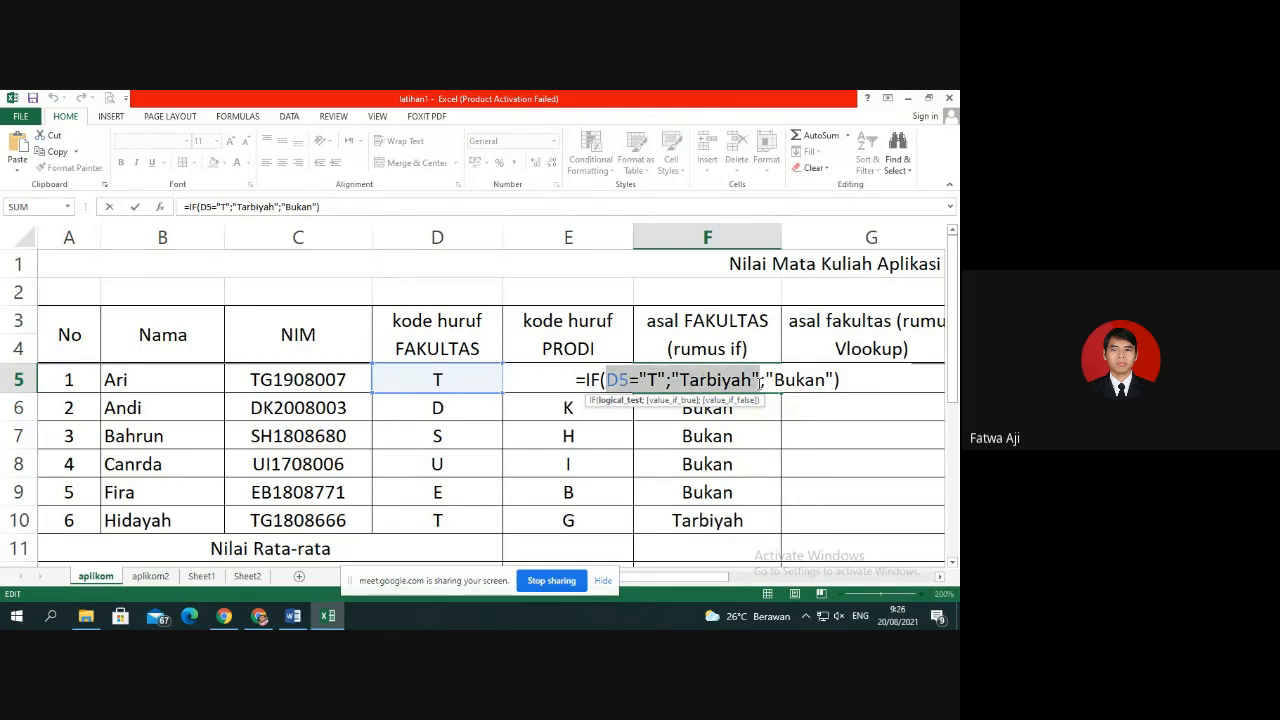
{"action": "left_click", "coordinate": [762, 380]}
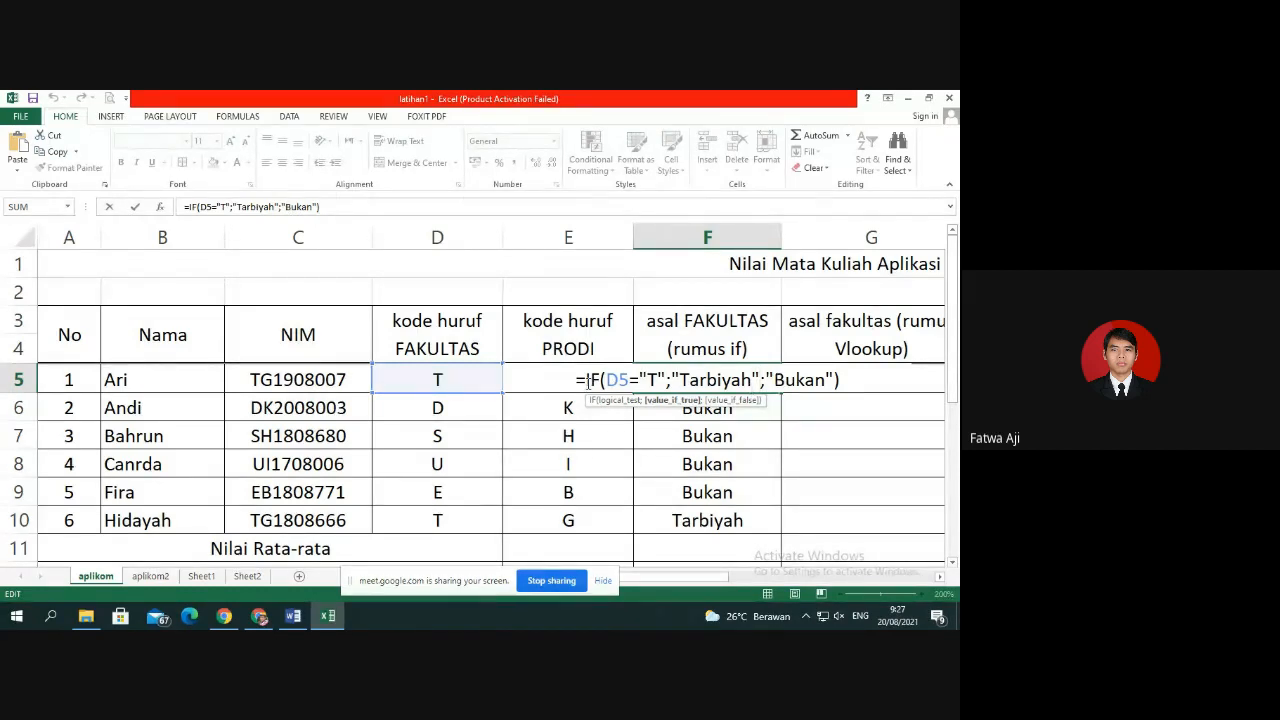
{"action": "left_click_drag", "start_coordinate": [587, 380], "coordinate": [766, 384]}
{"action": "key", "text": "ctrl+c"}
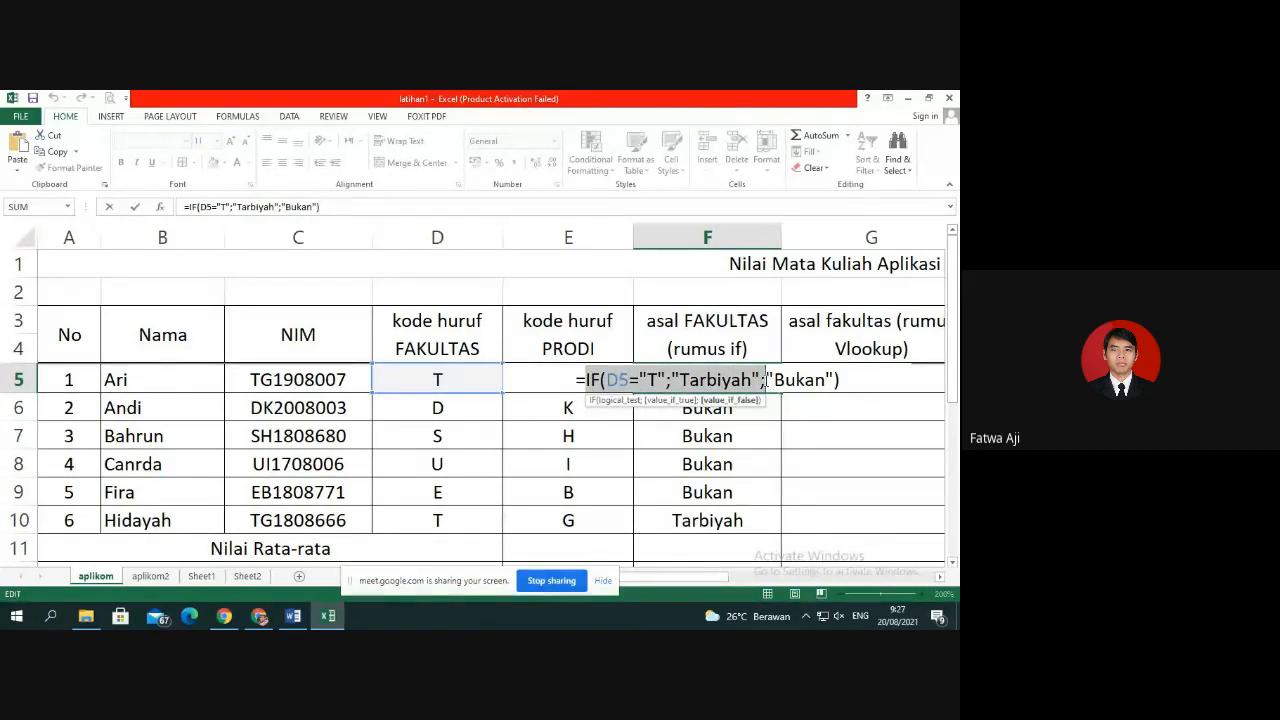
Nest the copied IF portion as the value if false in F5, testing D5="D" and returning "Dakwahh".
{"action": "left_click", "coordinate": [766, 380]}
{"action": "key", "text": "ctrl+v"}
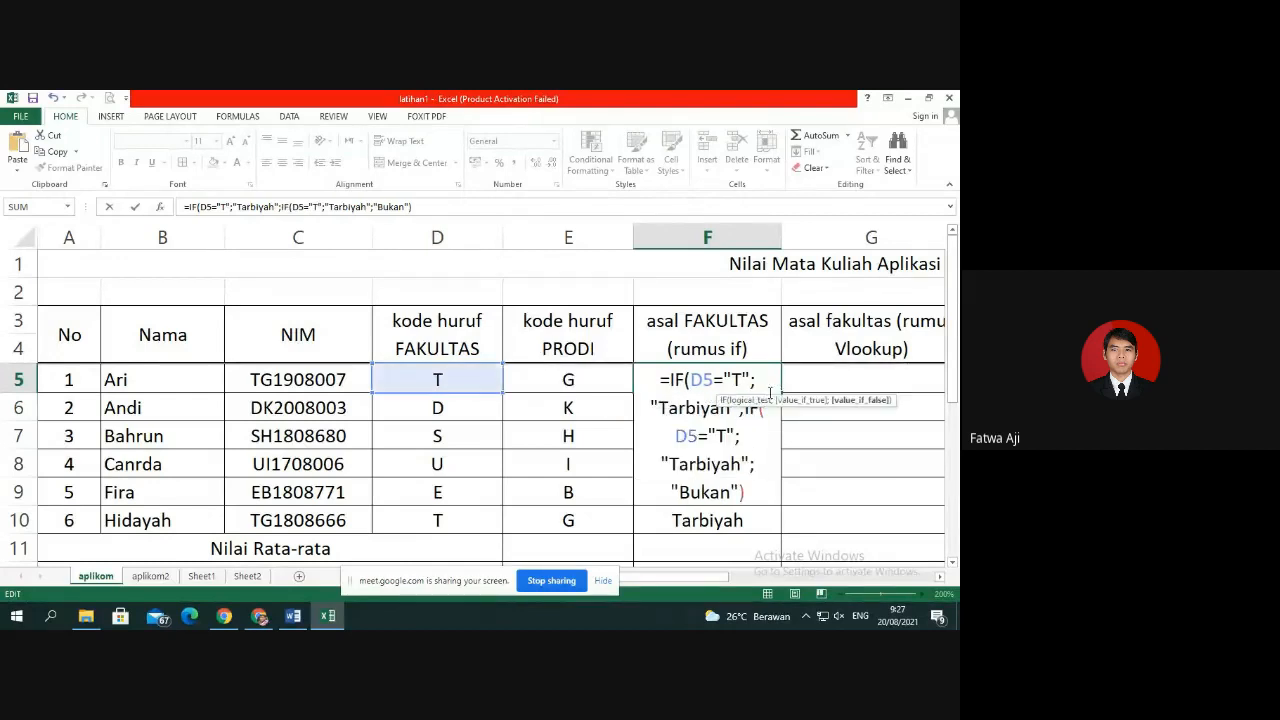
{"action": "left_click", "coordinate": [727, 438]}
{"action": "key", "text": "BackSpace"}
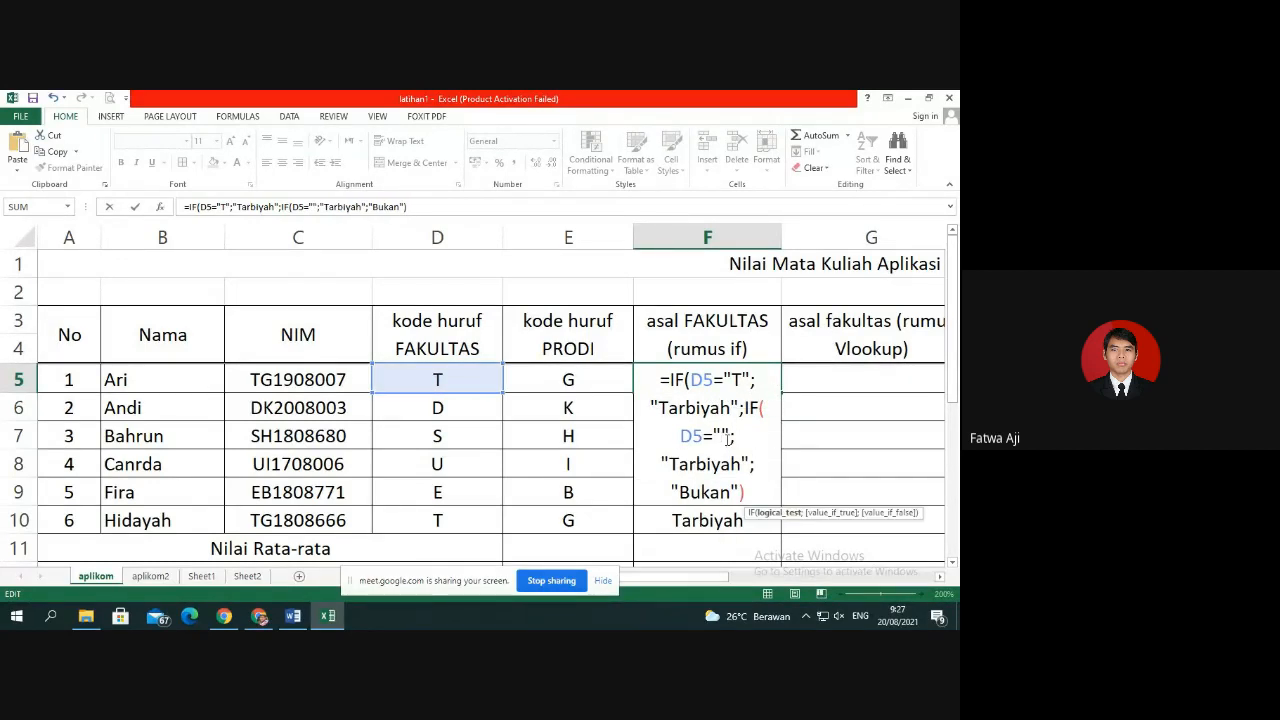
{"action": "type", "text": "D"}
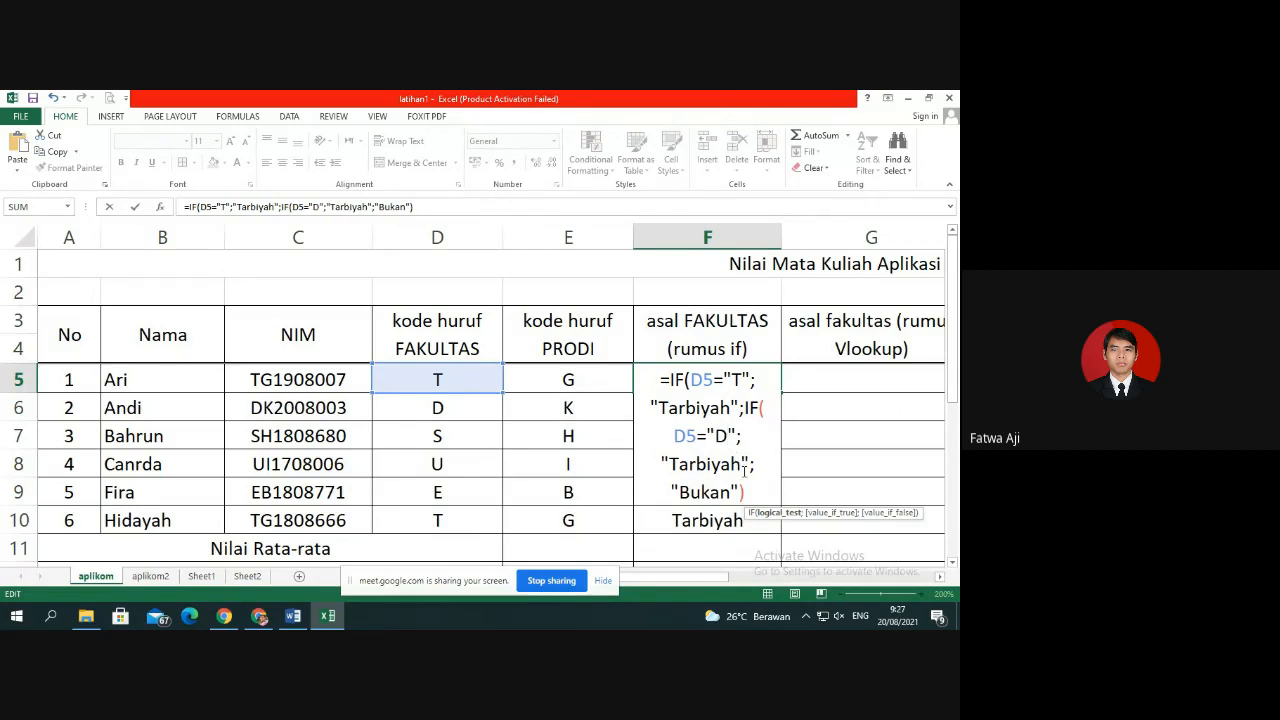
{"action": "left_click", "coordinate": [737, 466]}
{"action": "left_click_drag", "start_coordinate": [737, 470], "coordinate": [672, 467]}
{"action": "type", "text": "Dakwahh"}
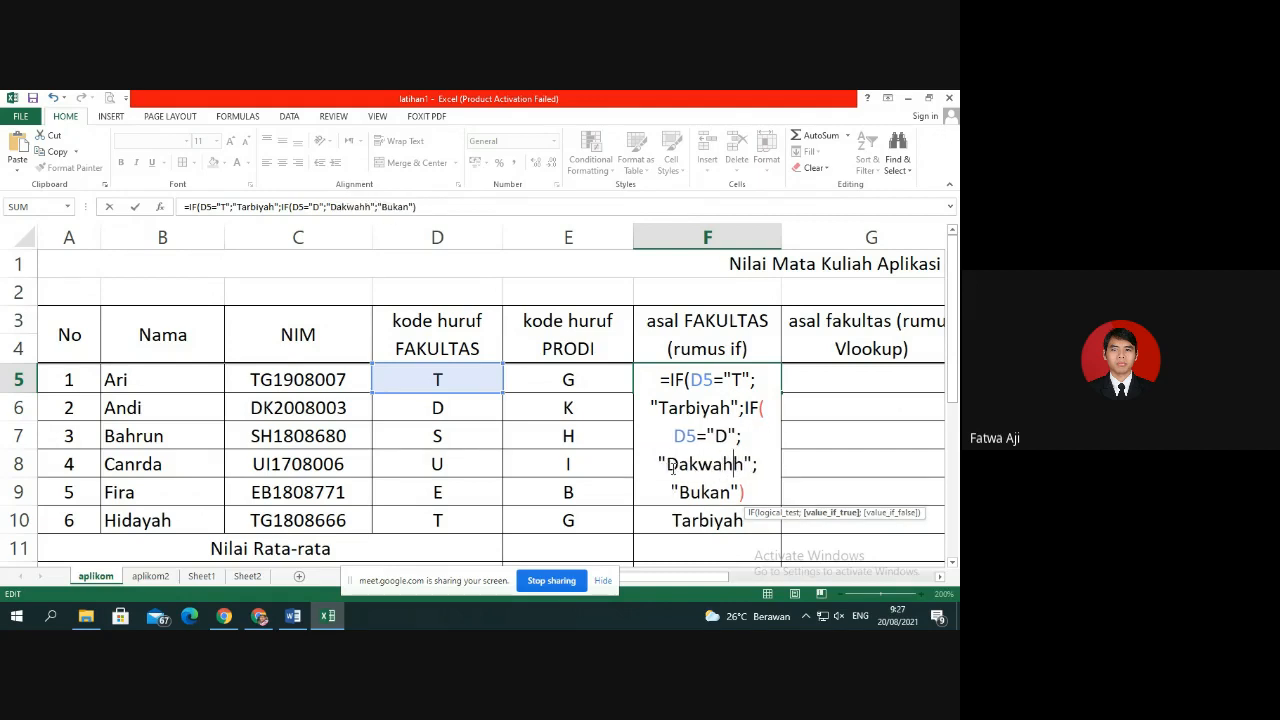
Paste the copied IF portion again after the D5="D" branch and correct that branch's faculty name to "Dakwah".
{"action": "left_click", "coordinate": [757, 467]}
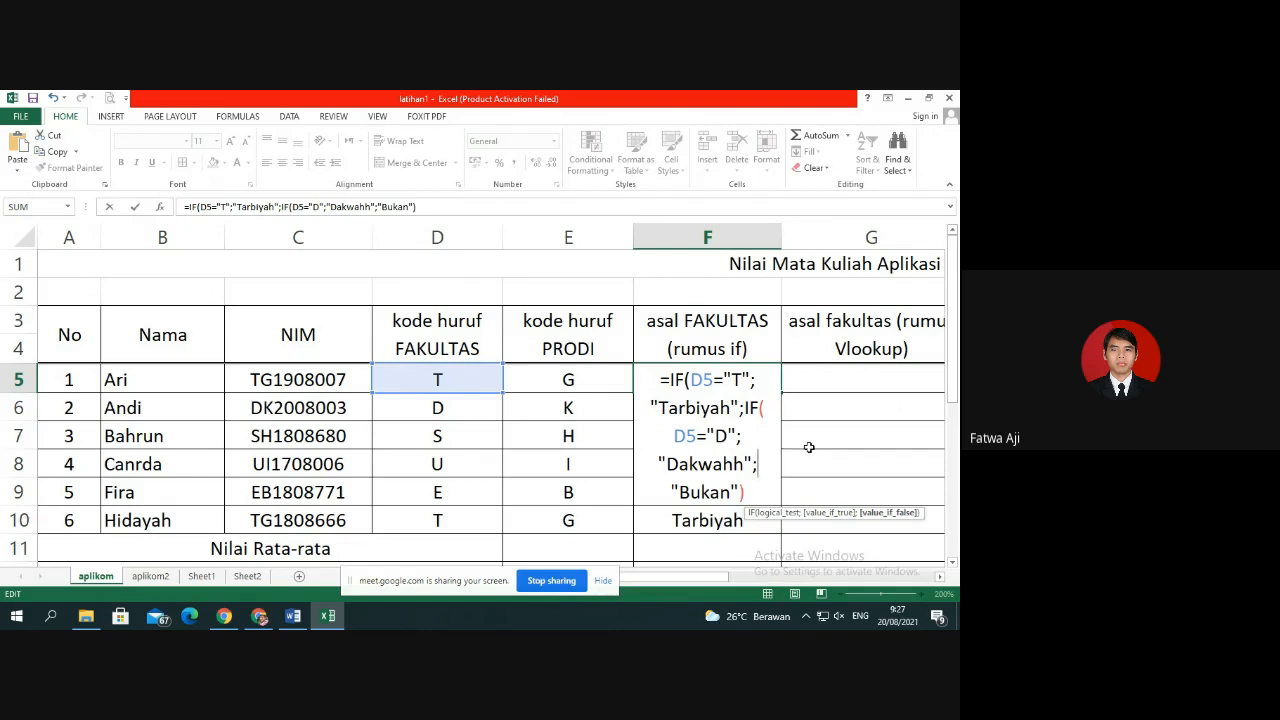
{"action": "key", "text": "ctrl+v"}
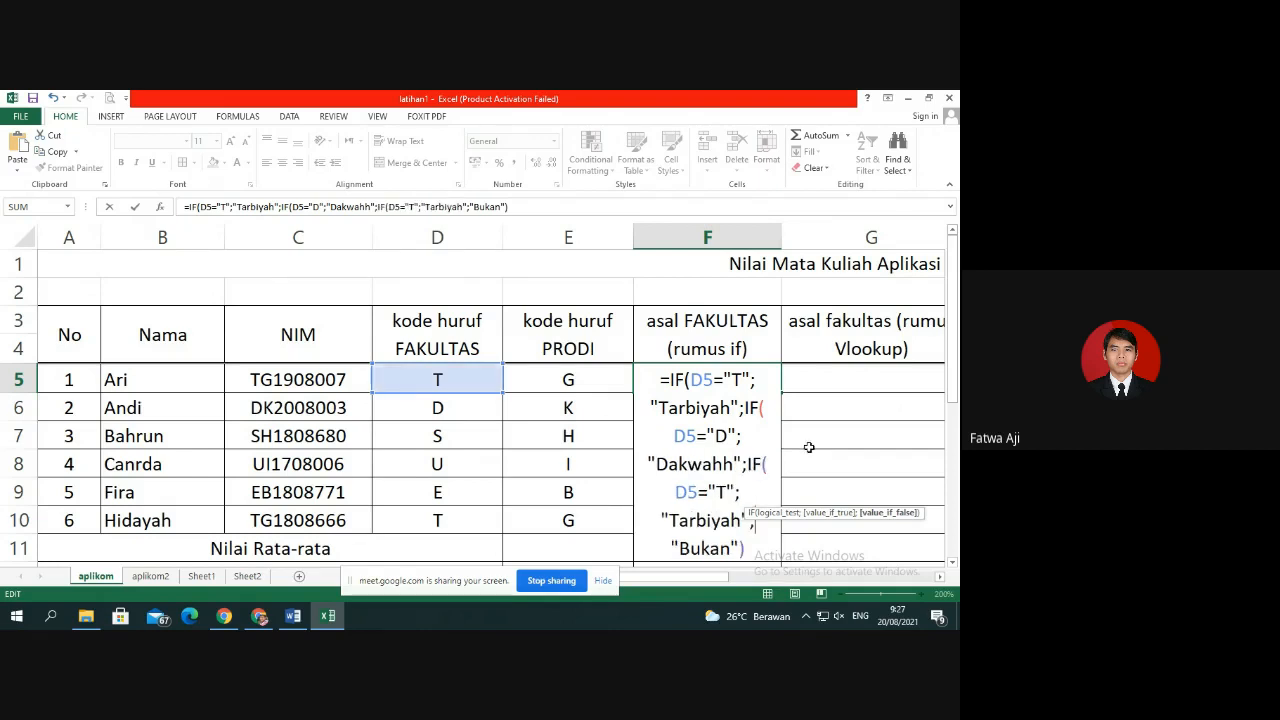
{"action": "scroll", "coordinate": [717, 449], "scroll_direction": "down", "scroll_amount": 2}
{"action": "scroll", "coordinate": [720, 443], "scroll_direction": "up", "scroll_amount": 2}
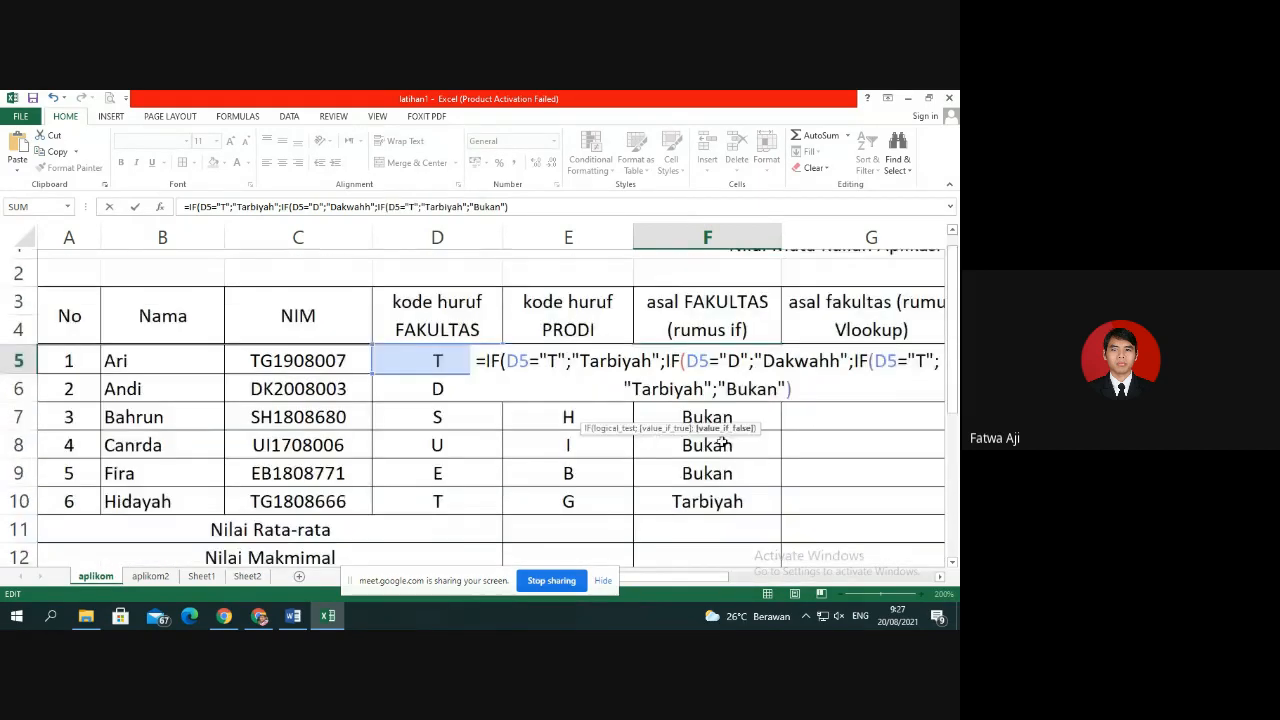
{"action": "left_click", "coordinate": [840, 383]}
{"action": "key", "text": "BackSpace"}
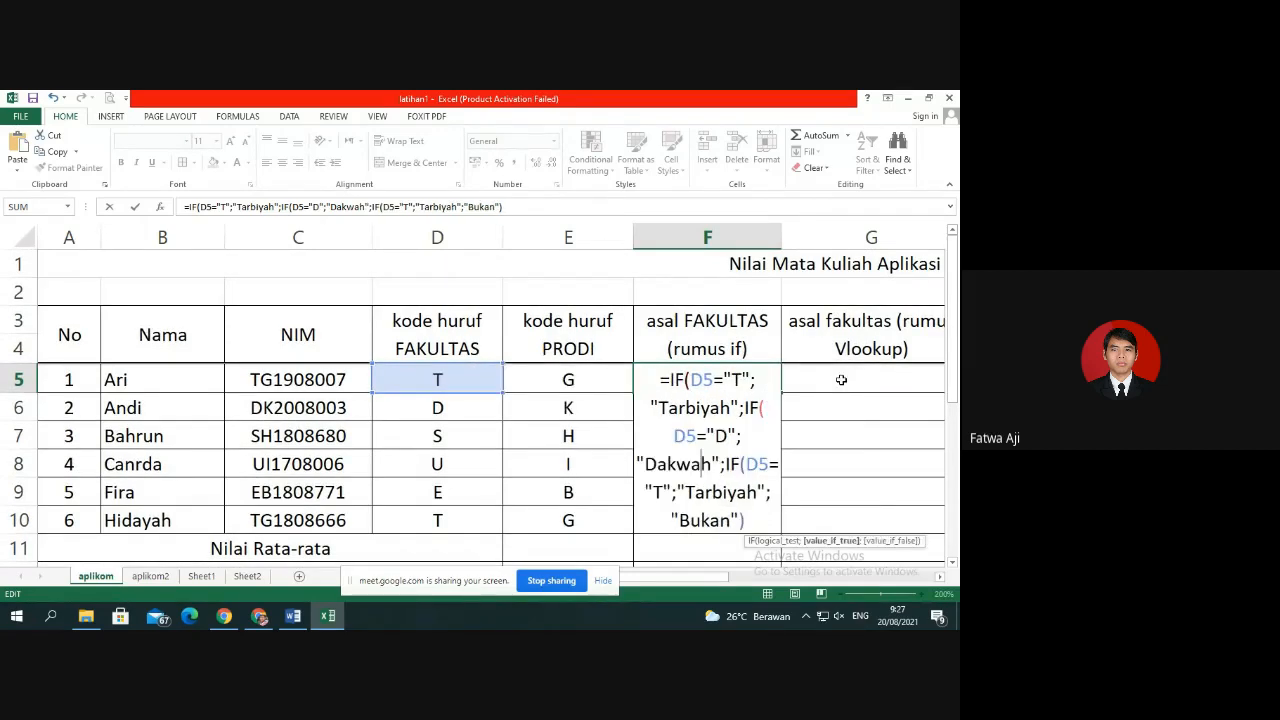
Change the third IF in the F5 formula to test for "S" and return "Syariah".
{"action": "left_click", "coordinate": [664, 492]}
{"action": "key", "text": "BackSpace"}
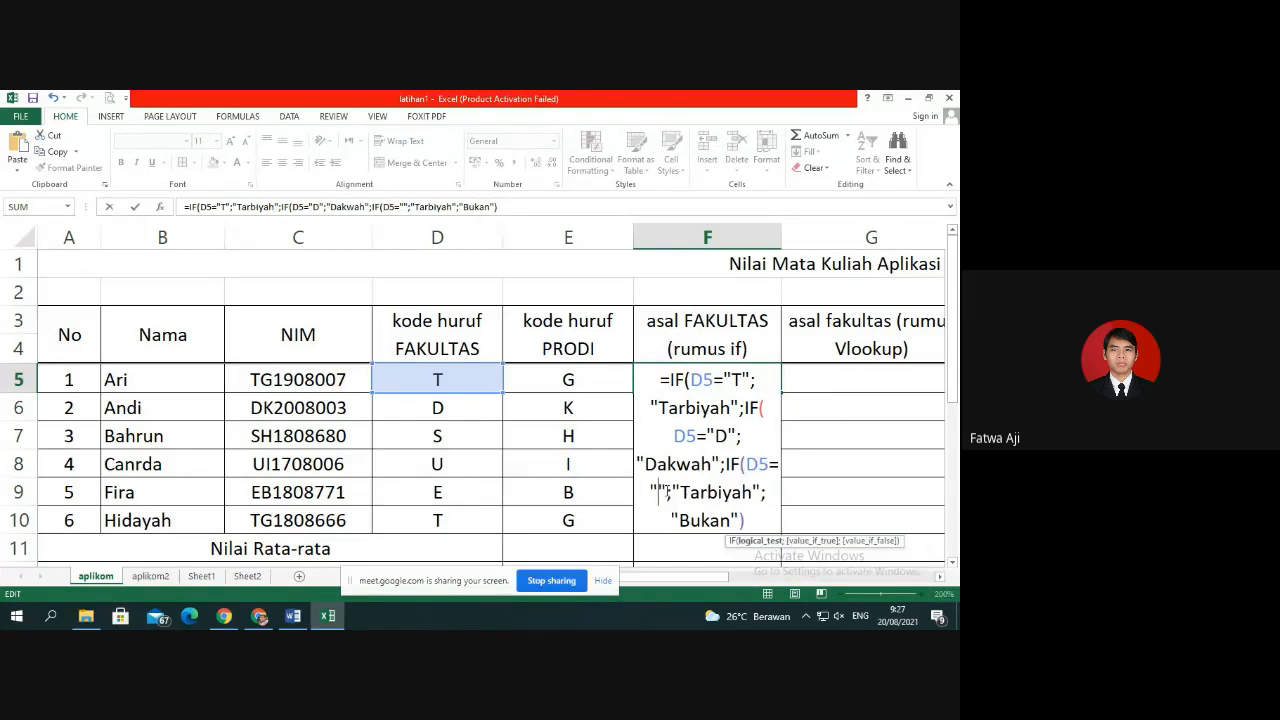
{"action": "type", "text": "S"}
{"action": "left_click_drag", "start_coordinate": [757, 492], "coordinate": [686, 490]}
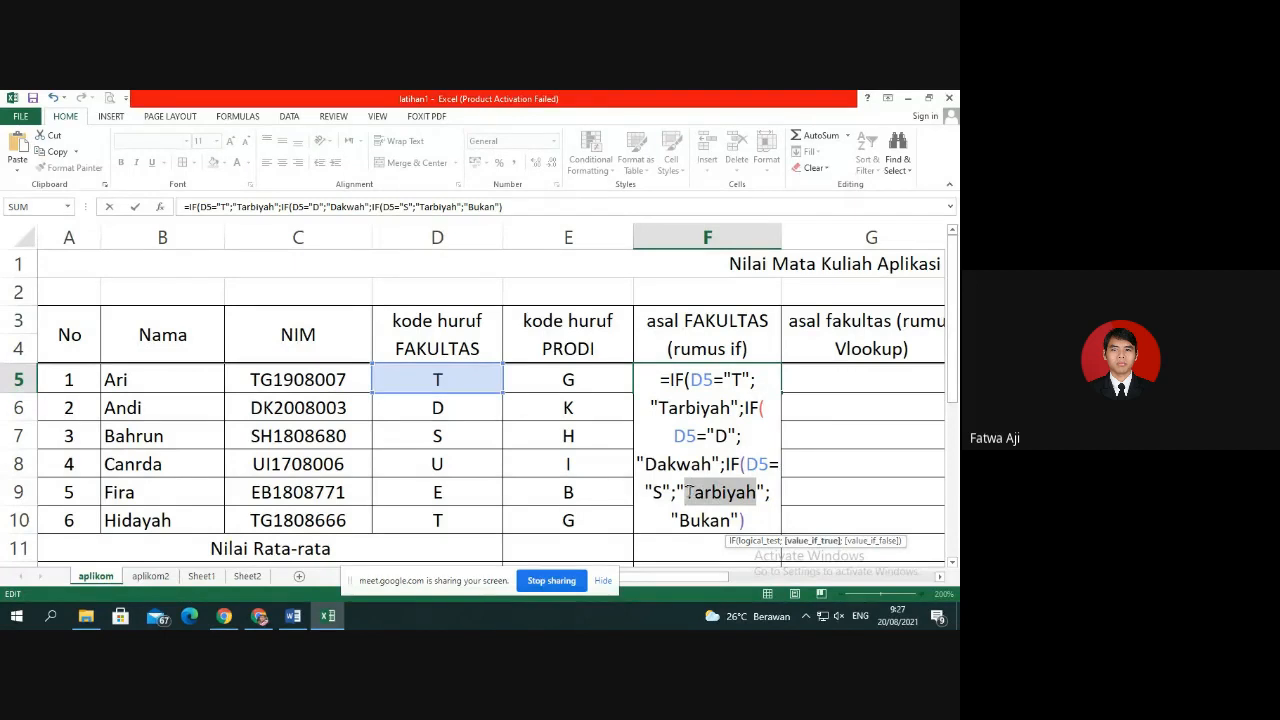
{"action": "type", "text": "Syariah"}
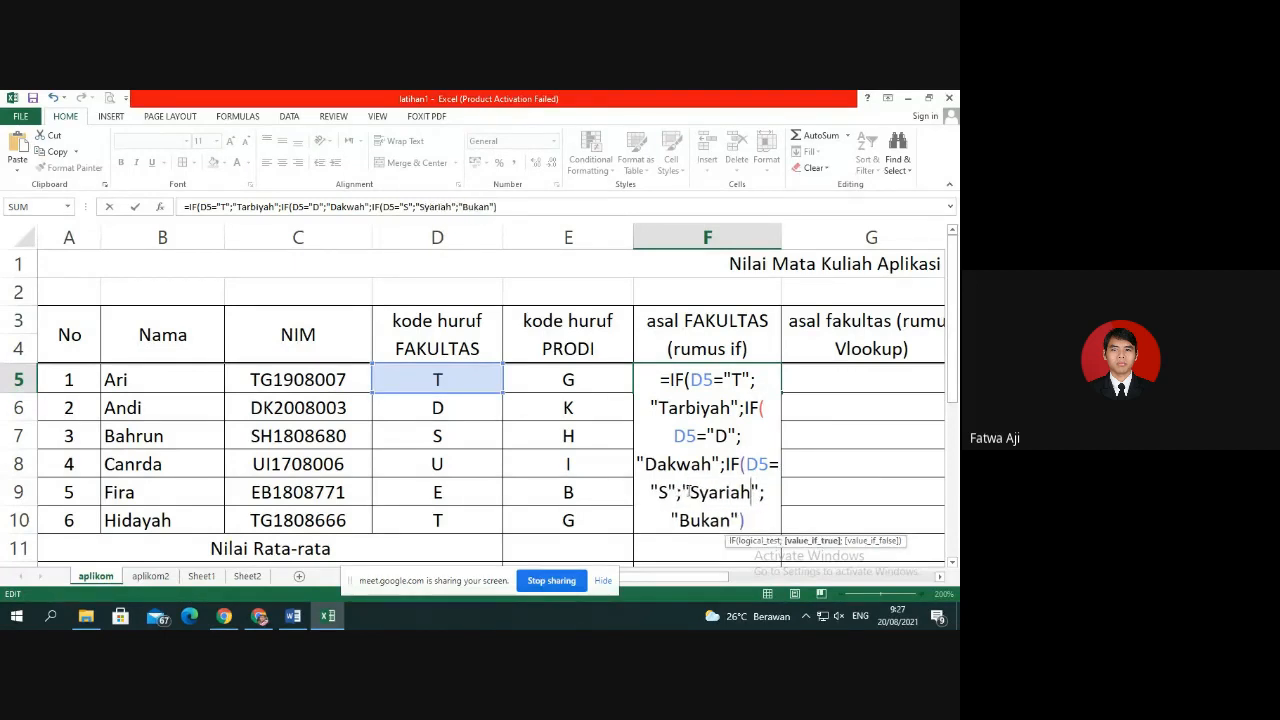
Nest a fourth IF after the Syariah branch in F5, testing D5="U" and returning "Ushuluddin".
{"action": "key", "text": "Right"}
{"action": "key", "text": "Right"}
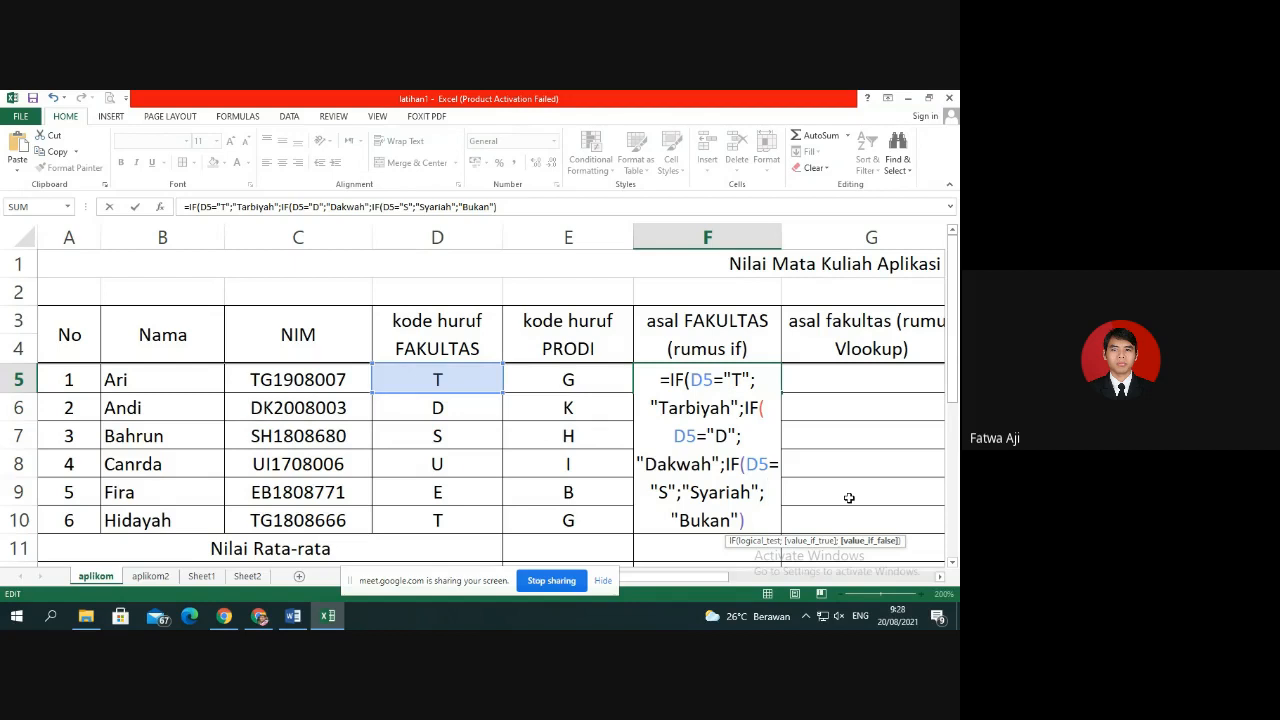
{"action": "key", "text": "ctrl+v"}
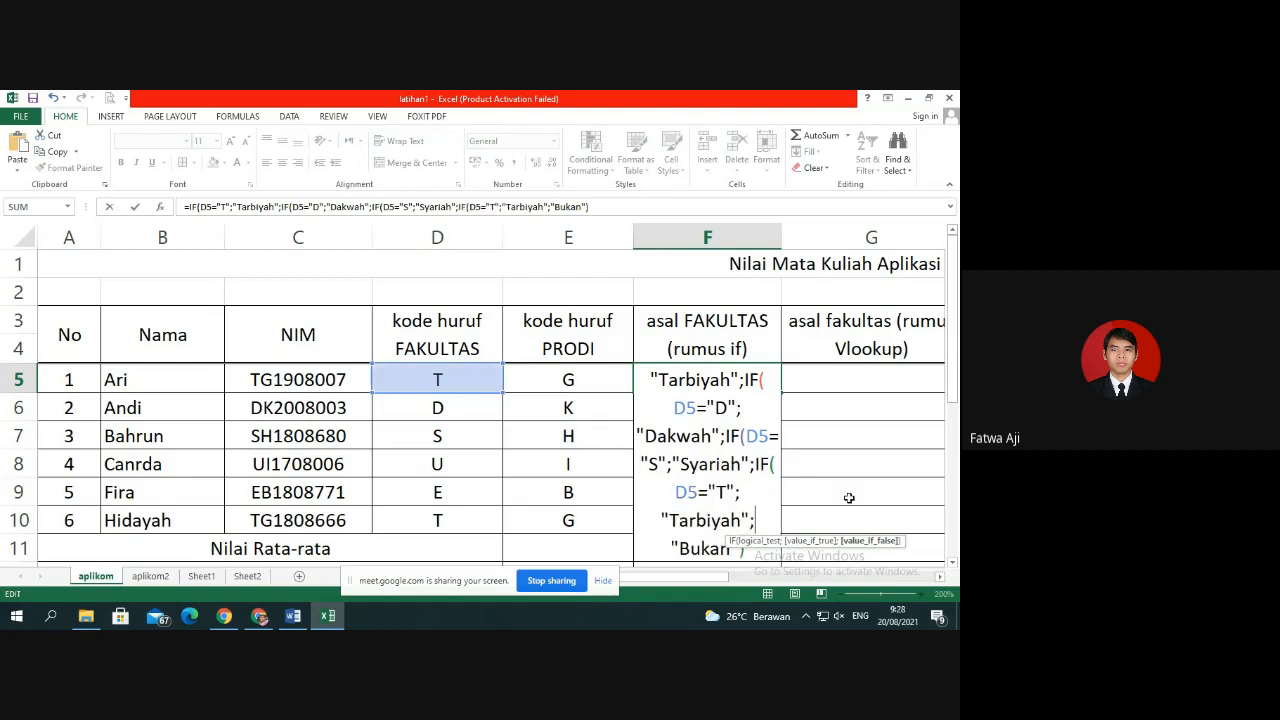
{"action": "left_click", "coordinate": [725, 493]}
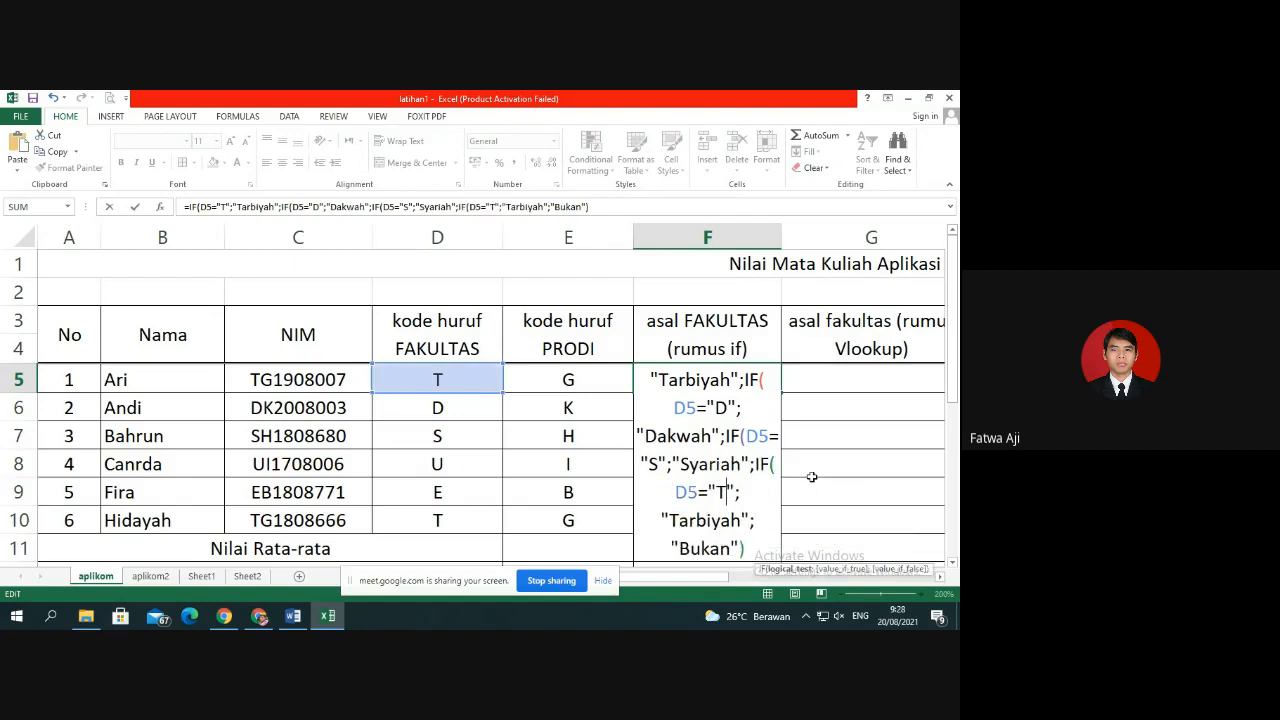
{"action": "key", "text": "BackSpace"}
{"action": "type", "text": "U"}
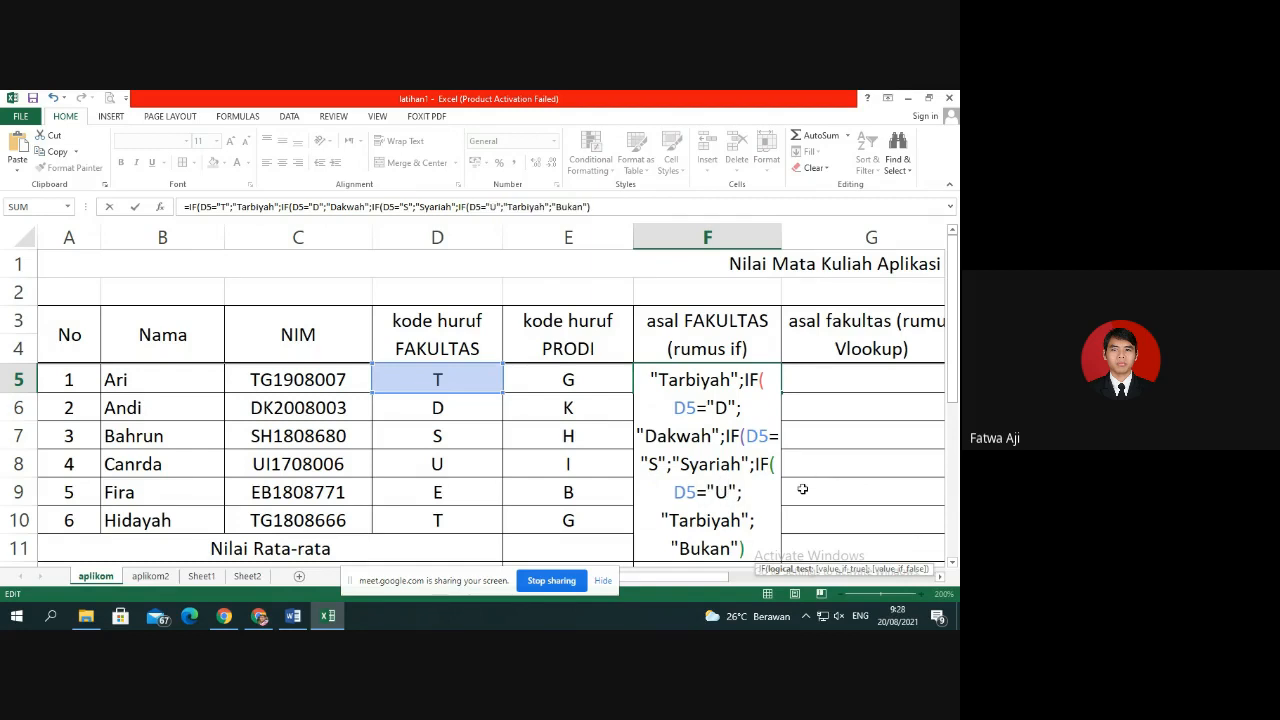
{"action": "left_click_drag", "start_coordinate": [741, 521], "coordinate": [672, 522]}
{"action": "type", "text": "Ushuludd"}
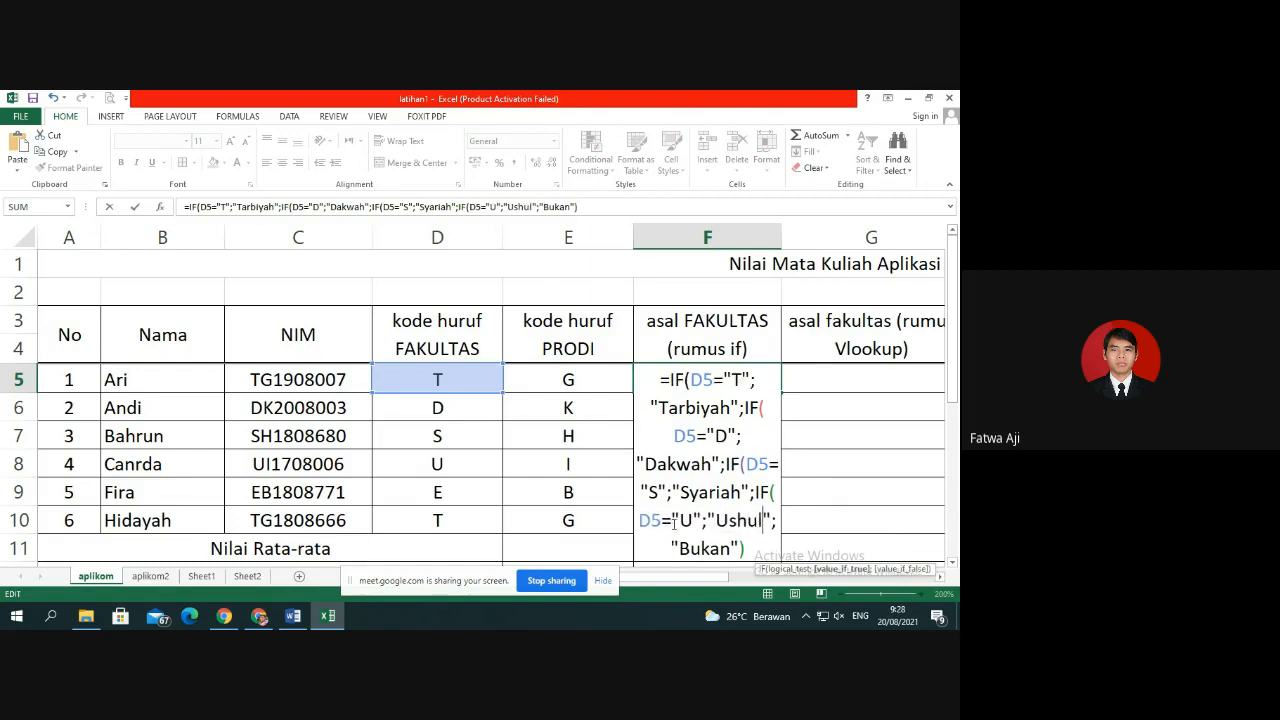
{"action": "type", "text": "in"}
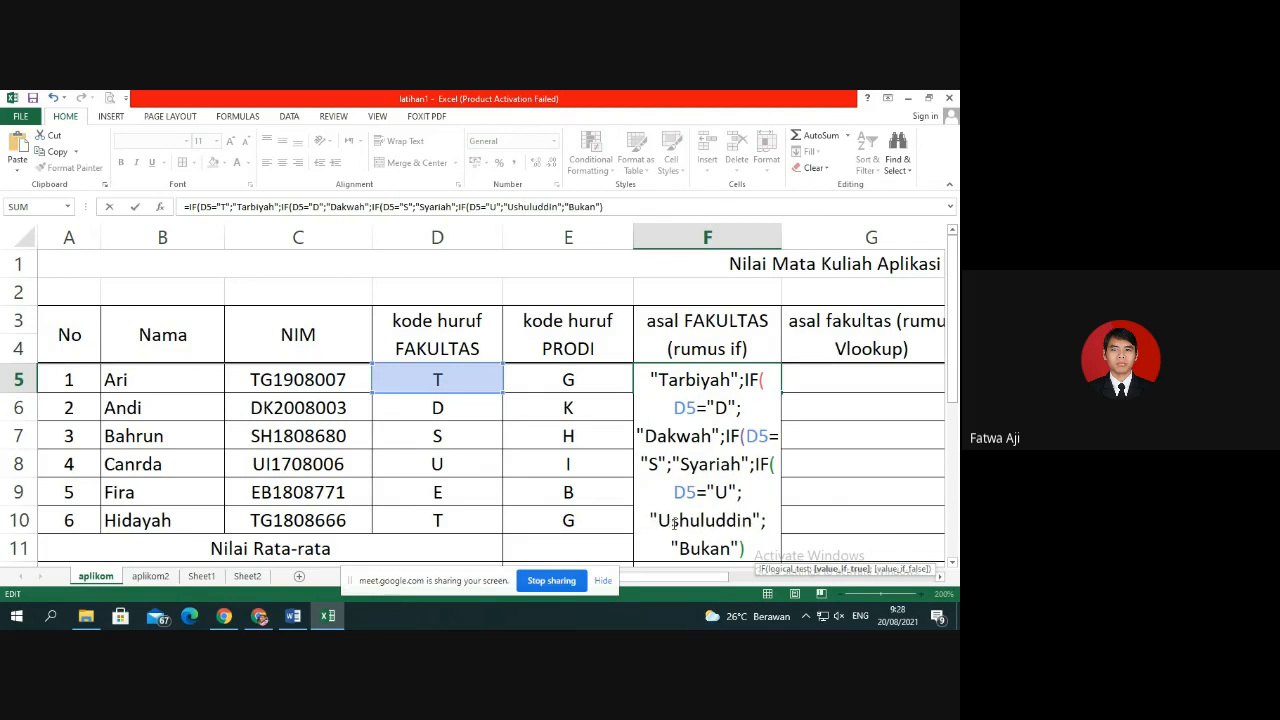
Nest a fifth IF after the Ushuluddin branch in F5, testing D5="E" and returning "Ekonomi".
{"action": "left_click", "coordinate": [773, 525]}
{"action": "type", "text": "IF(D5=\"T\";\"Tarbiyah\";"}
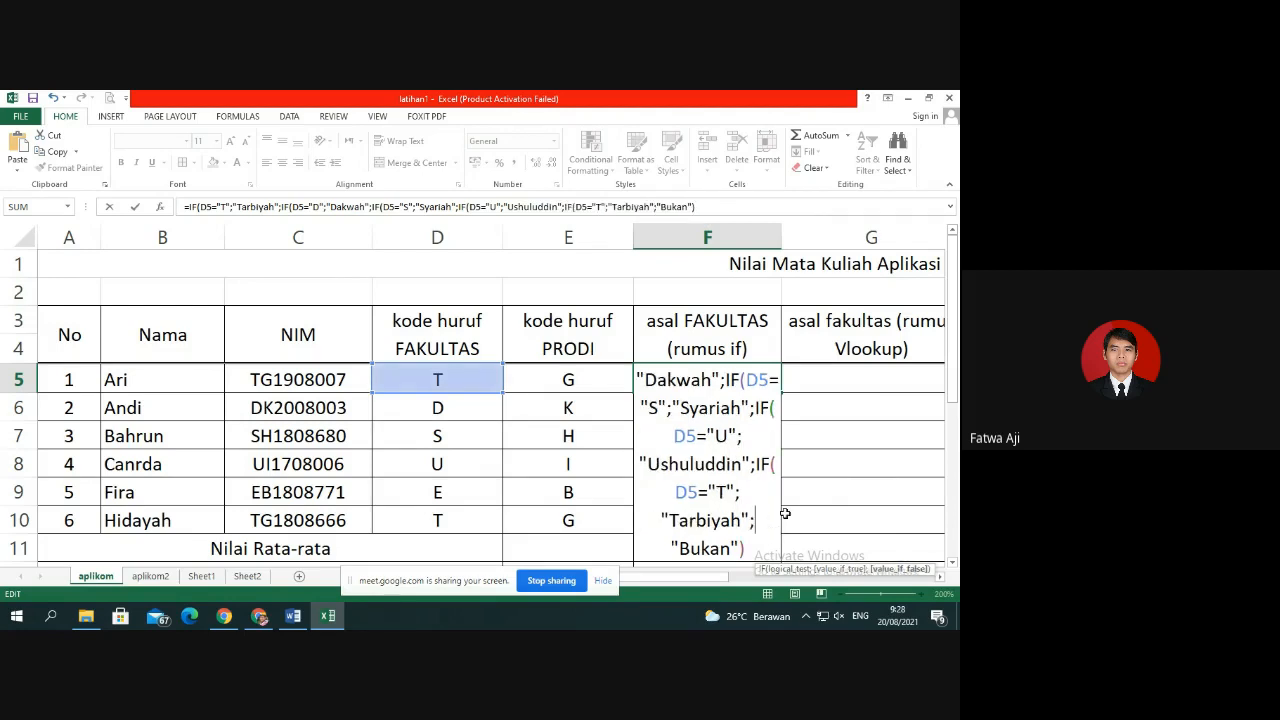
{"action": "left_click", "coordinate": [727, 492]}
{"action": "key", "text": "BackSpace"}
{"action": "type", "text": "E"}
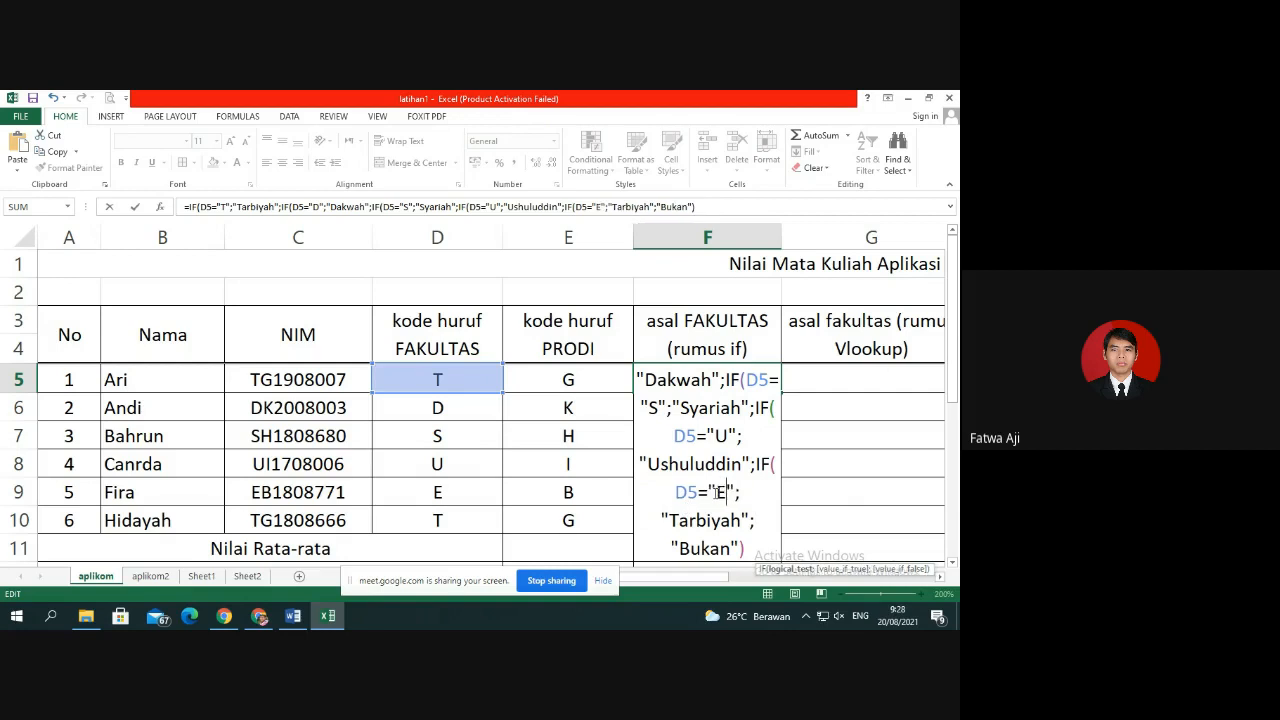
{"action": "left_click_drag", "start_coordinate": [742, 522], "coordinate": [670, 522]}
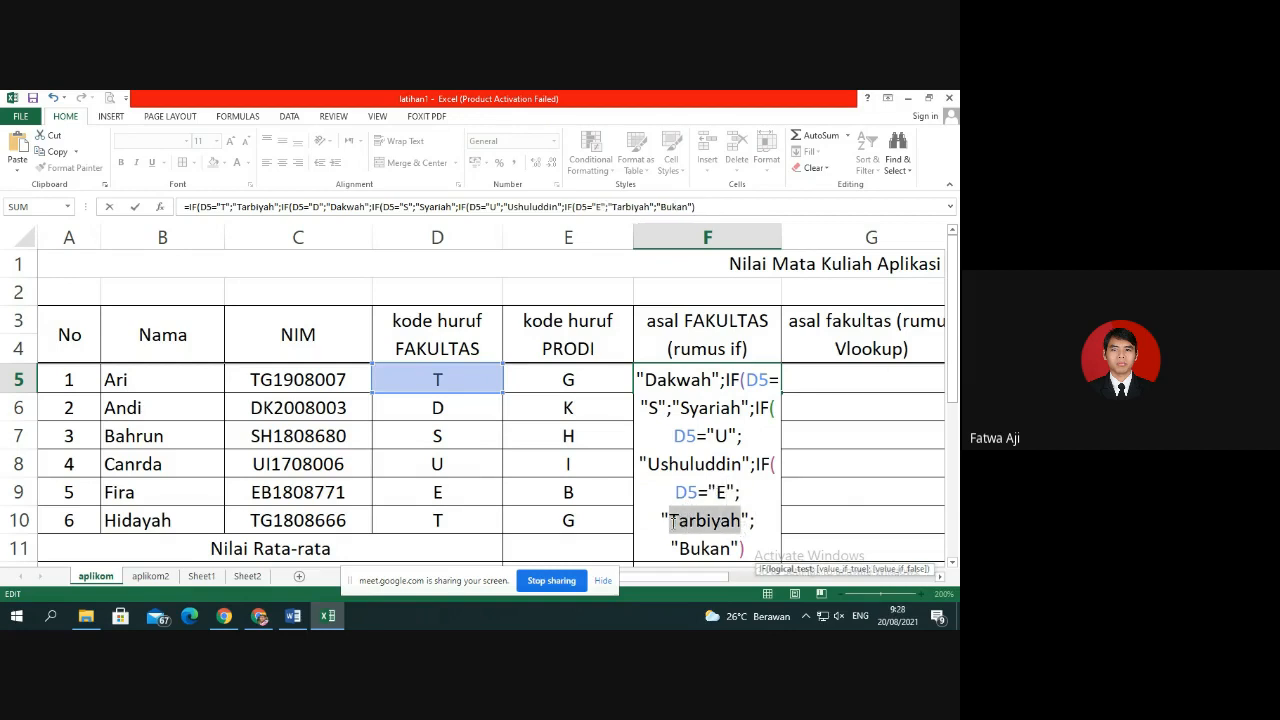
{"action": "type", "text": "Ekoom"}
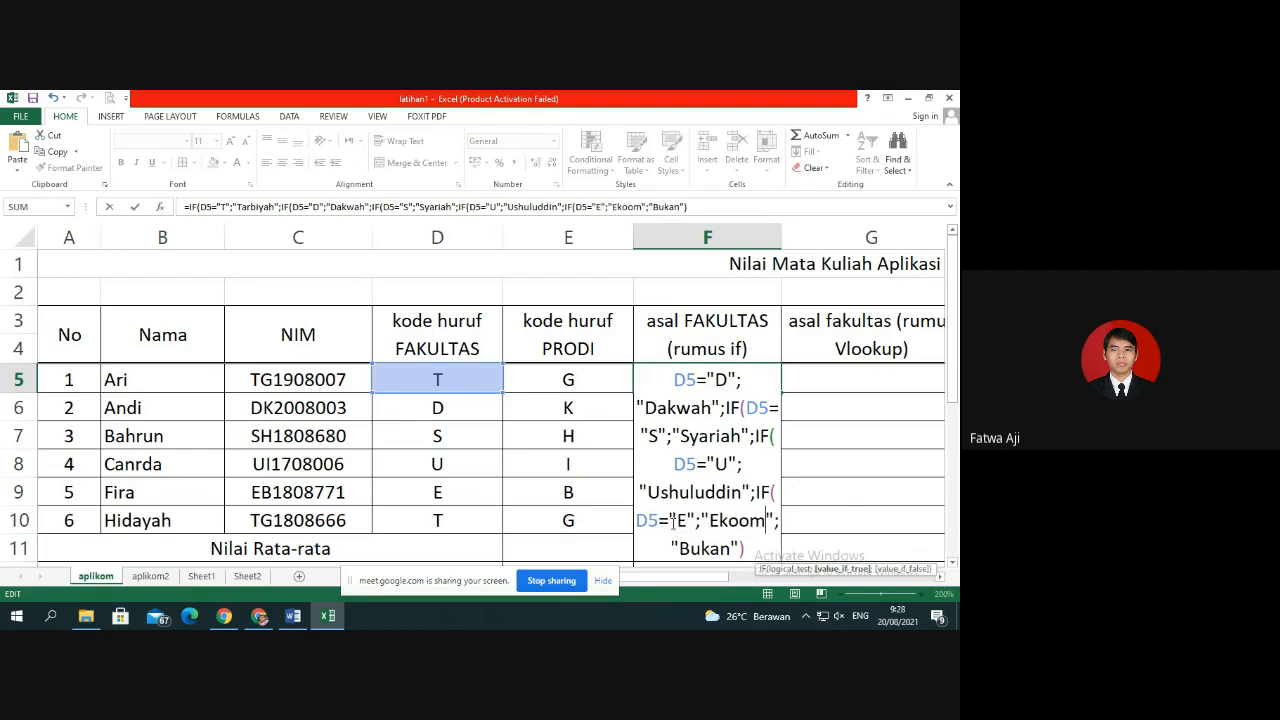
{"action": "key", "text": "BackSpace"}
{"action": "key", "text": "BackSpace"}
{"action": "key", "text": "BackSpace"}
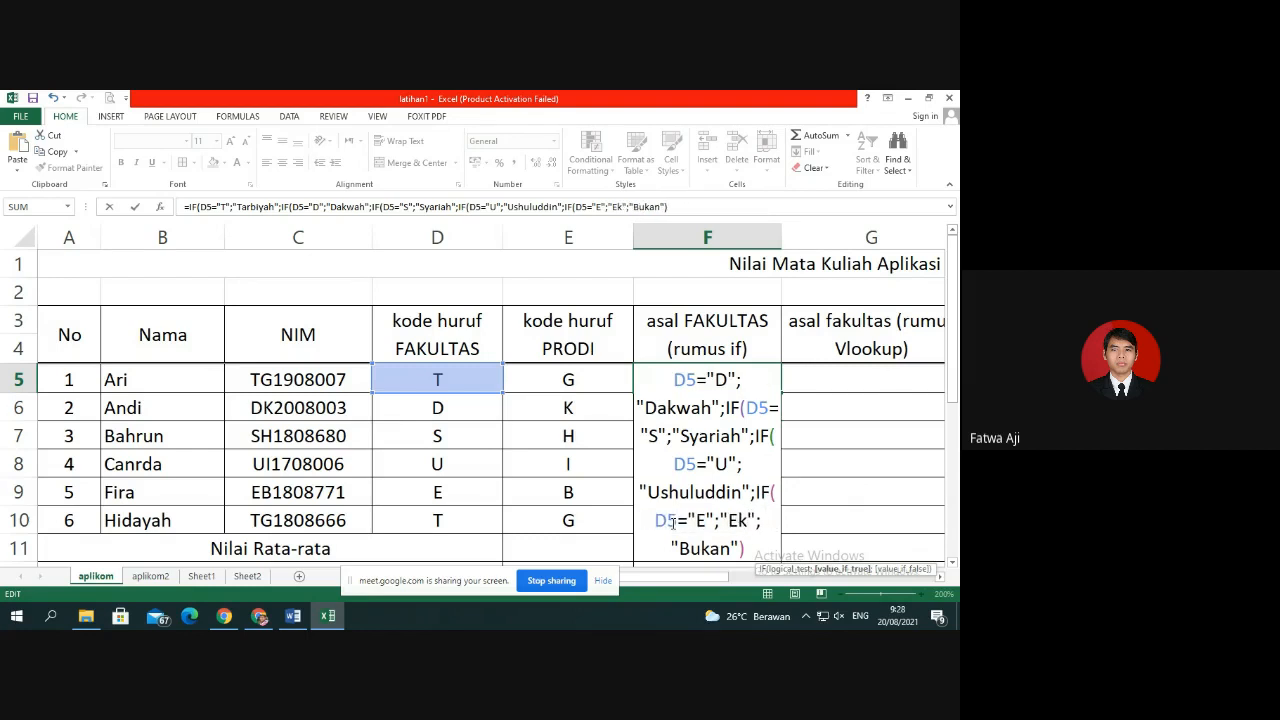
{"action": "type", "text": "onomi"}
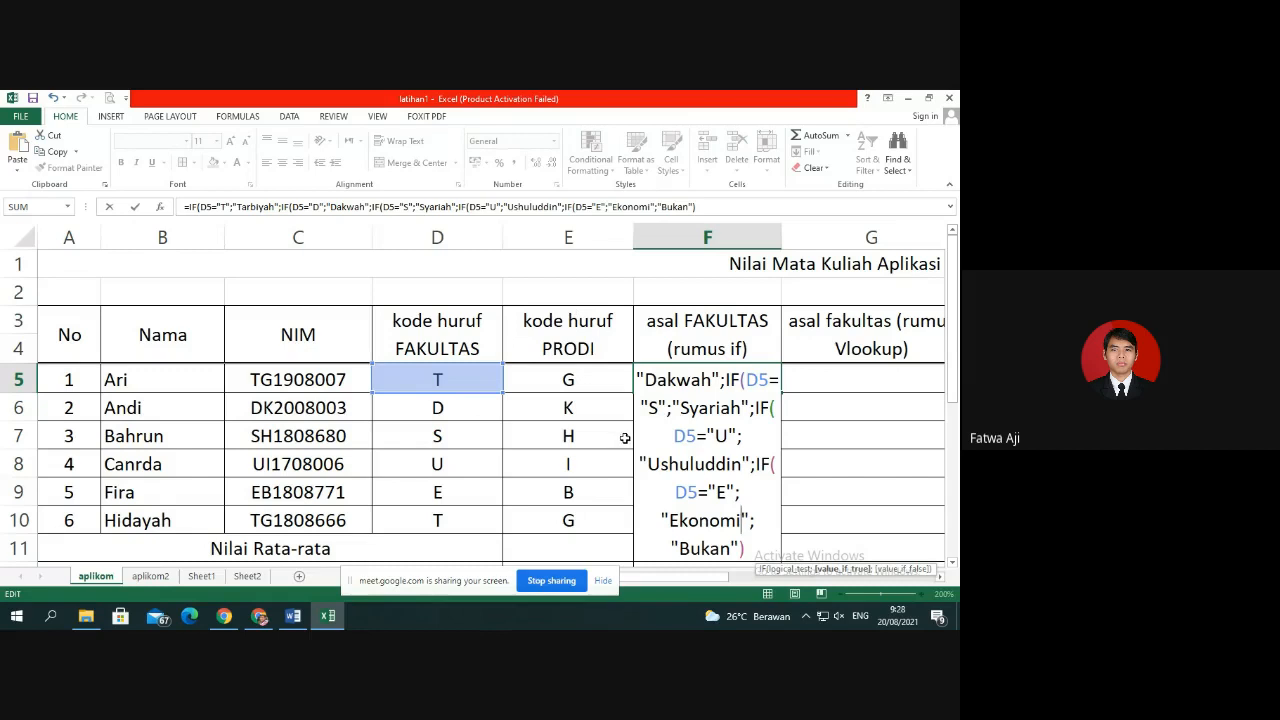
Close the nested IF formula in F5 with the missing parentheses and fill it down to F10.
{"action": "left_click", "coordinate": [755, 531]}
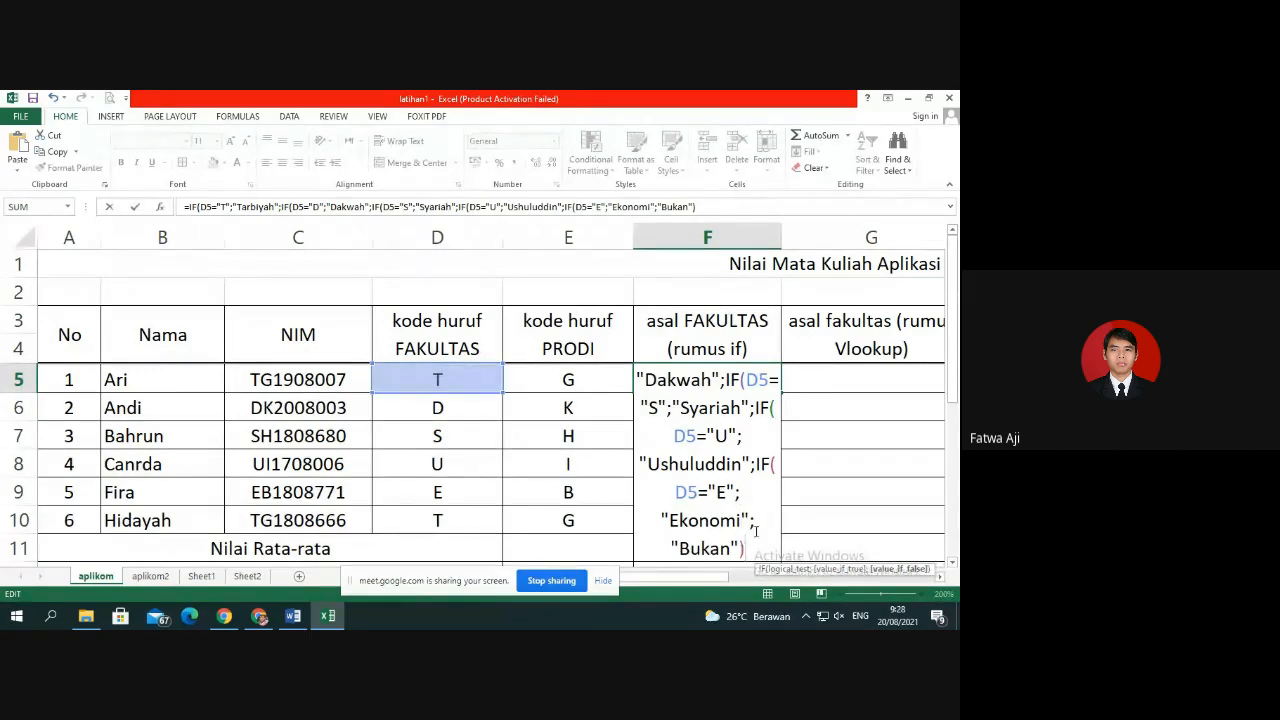
{"action": "type", "text": "))))"}
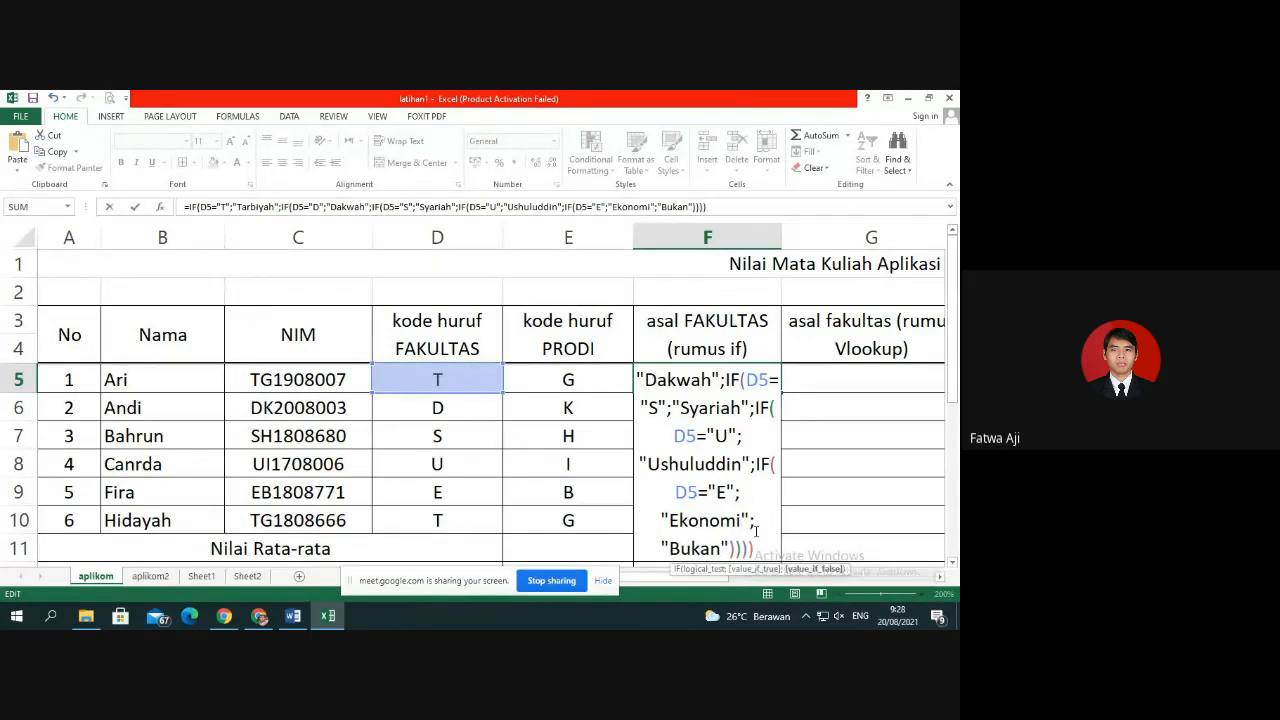
{"action": "key", "text": "Return"}
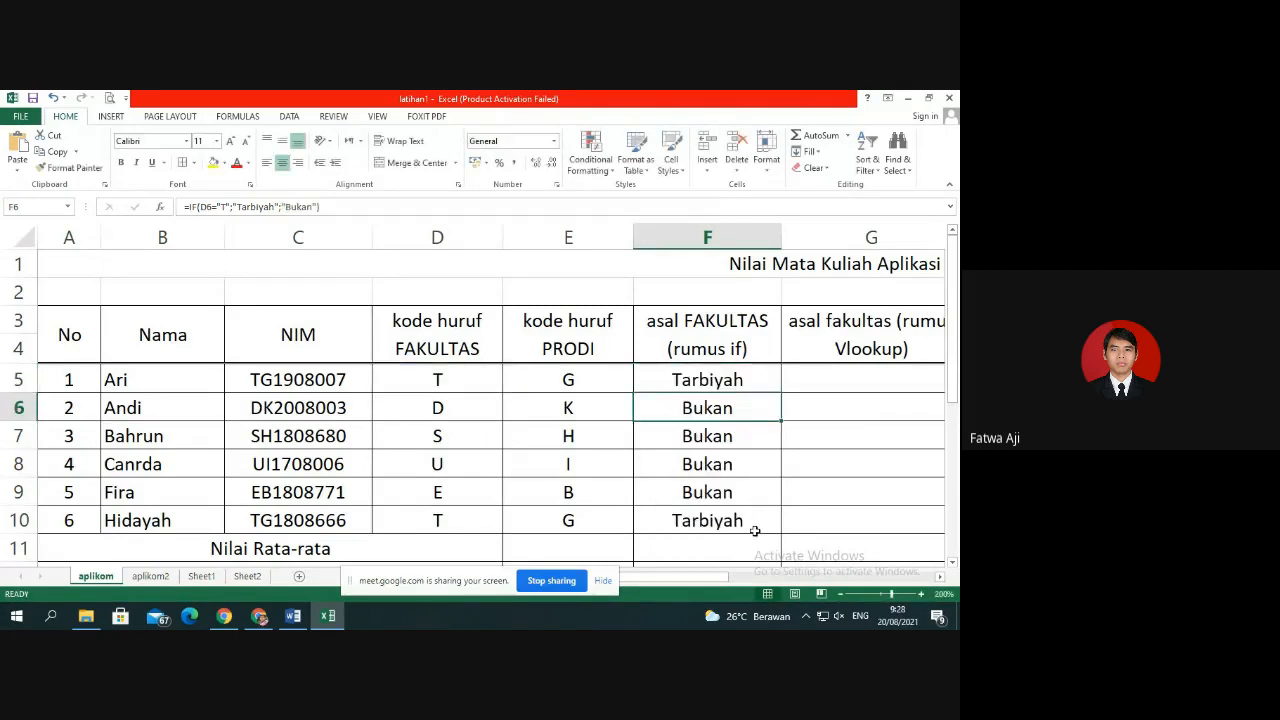
{"action": "left_click", "coordinate": [768, 379]}
{"action": "left_click_drag", "start_coordinate": [781, 391], "coordinate": [776, 530]}
Compare the faculty names in F6:F9 with the code letters in column D and the Tabel kode fakultas reference table.
{"action": "left_click_drag", "start_coordinate": [528, 443], "coordinate": [494, 413]}
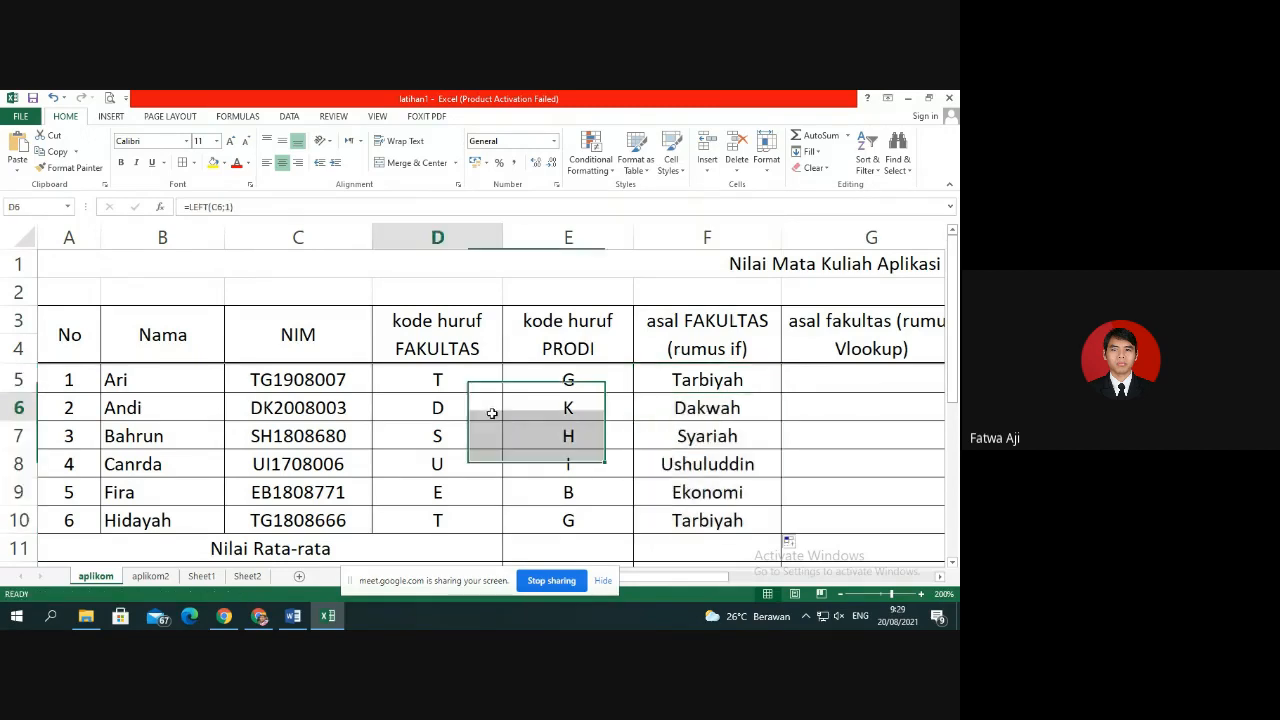
{"action": "left_click", "coordinate": [494, 412]}
{"action": "left_click", "coordinate": [700, 410]}
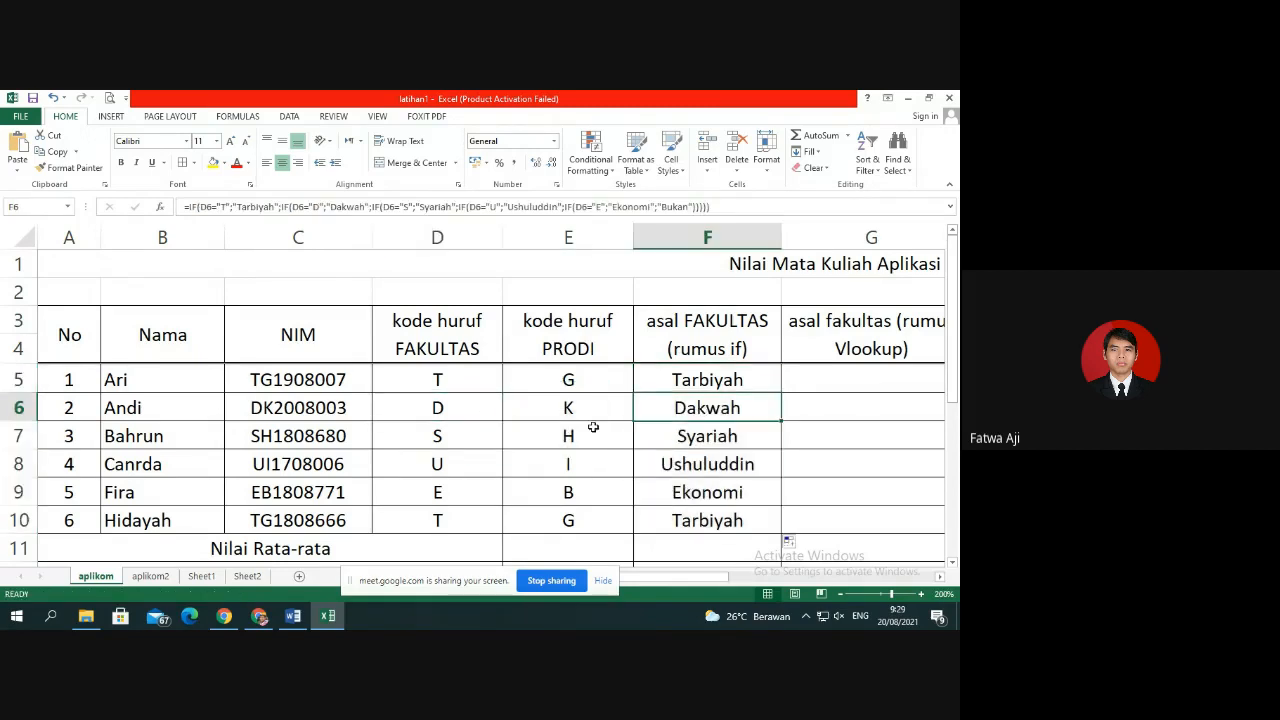
{"action": "left_click", "coordinate": [459, 437]}
{"action": "left_click", "coordinate": [672, 432]}
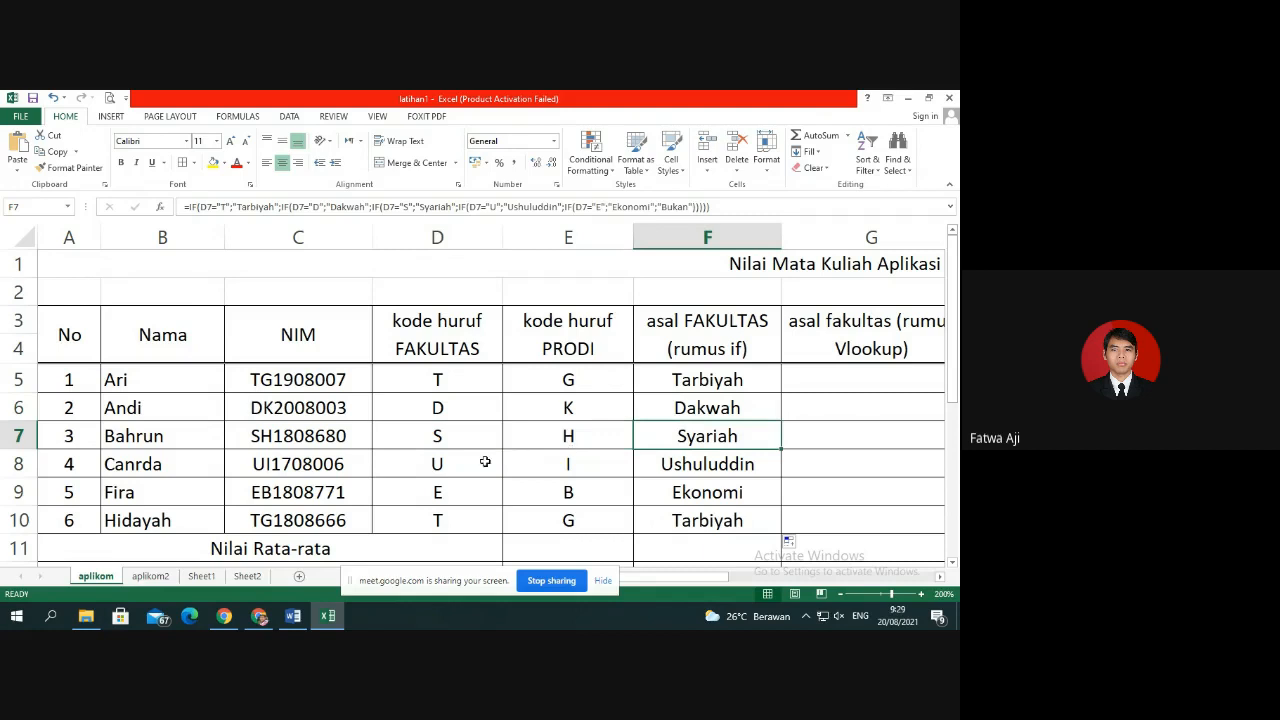
{"action": "left_click", "coordinate": [486, 462]}
{"action": "left_click", "coordinate": [747, 463]}
{"action": "left_click", "coordinate": [480, 497]}
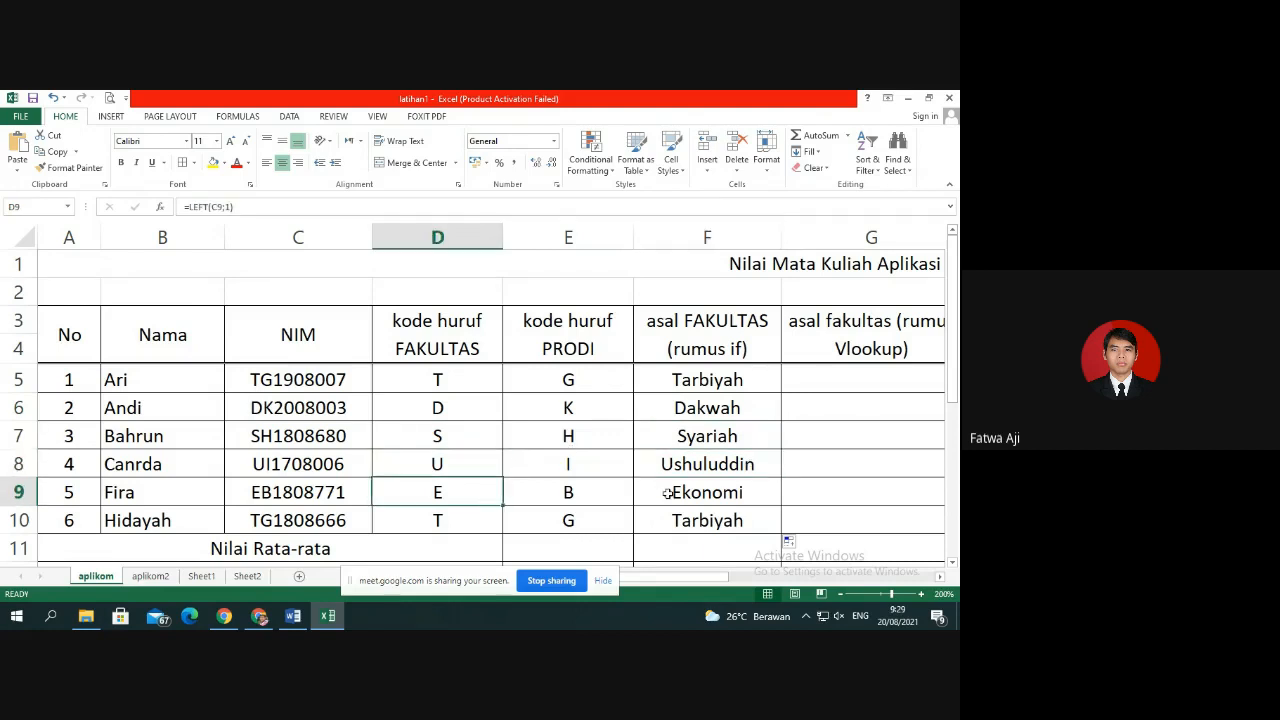
{"action": "left_click", "coordinate": [672, 492]}
{"action": "scroll", "coordinate": [534, 463], "scroll_direction": "down", "scroll_amount": 5}
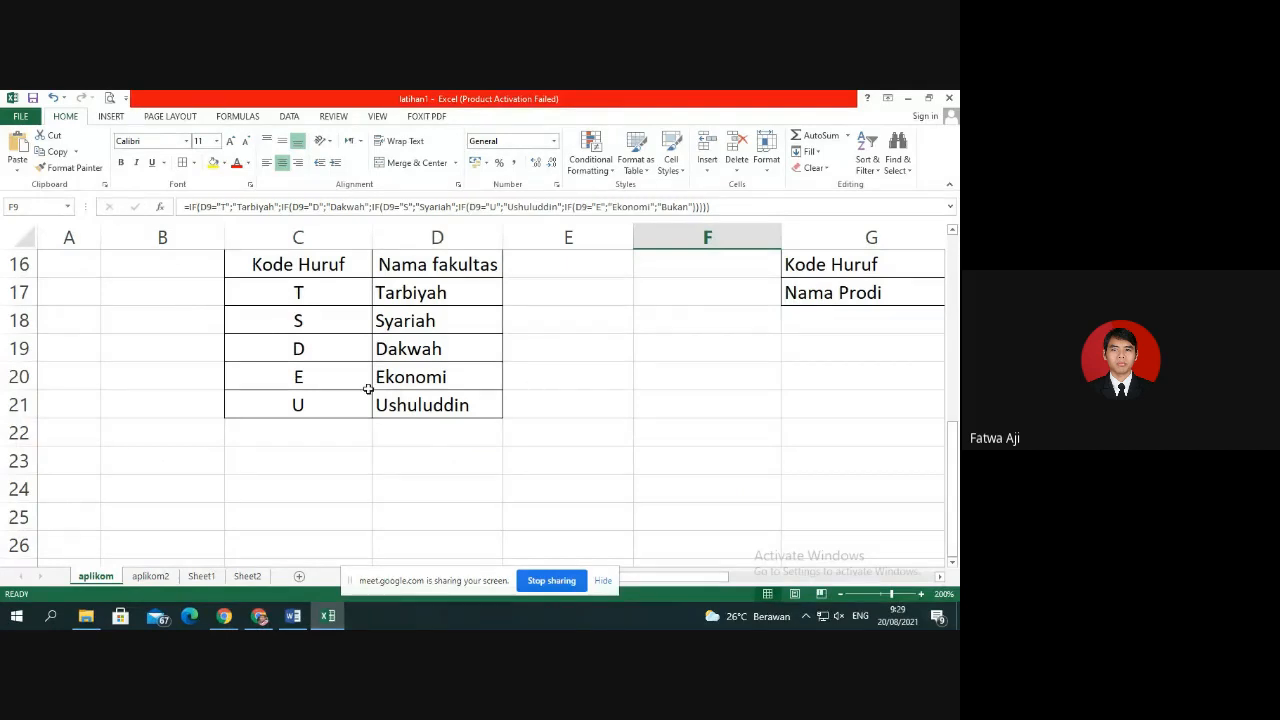
{"action": "scroll", "coordinate": [747, 386], "scroll_direction": "up", "scroll_amount": 5}
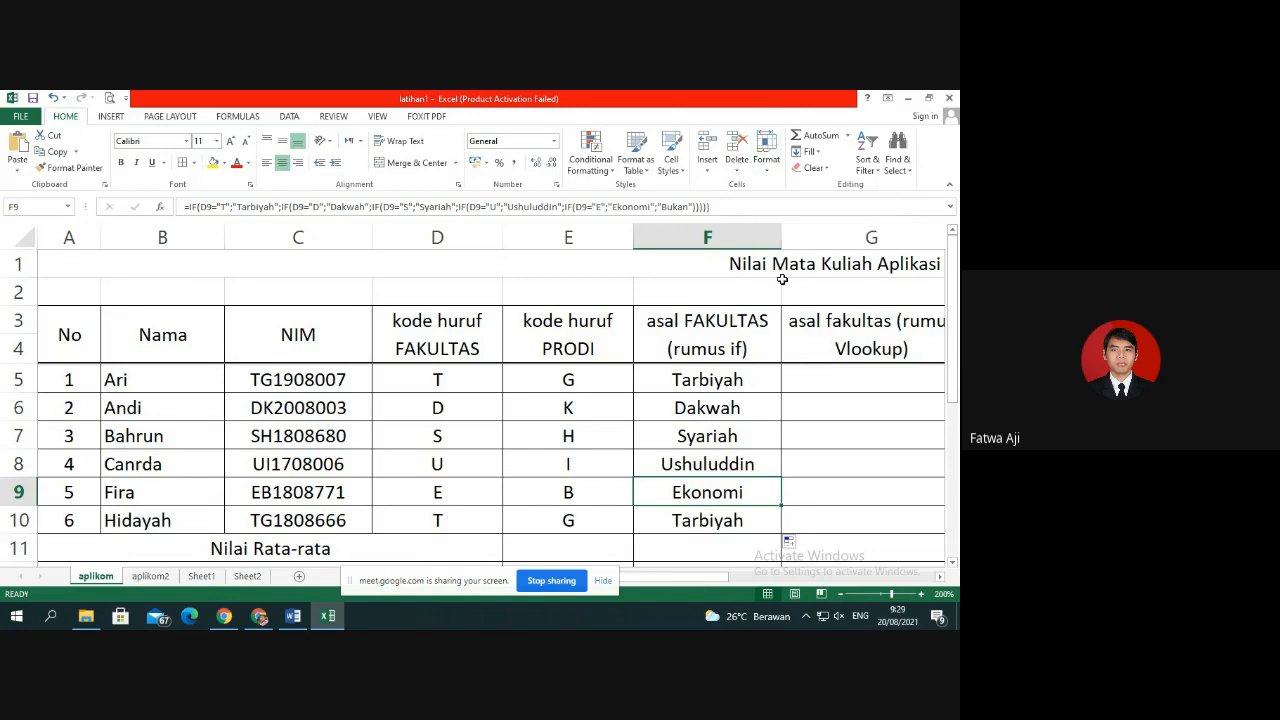
Examine the empty Vlookup and hlookup columns alongside the Tabel kode fakultas and Tabel kode prodi reference tables.
{"action": "left_click_drag", "start_coordinate": [667, 578], "coordinate": [699, 582]}
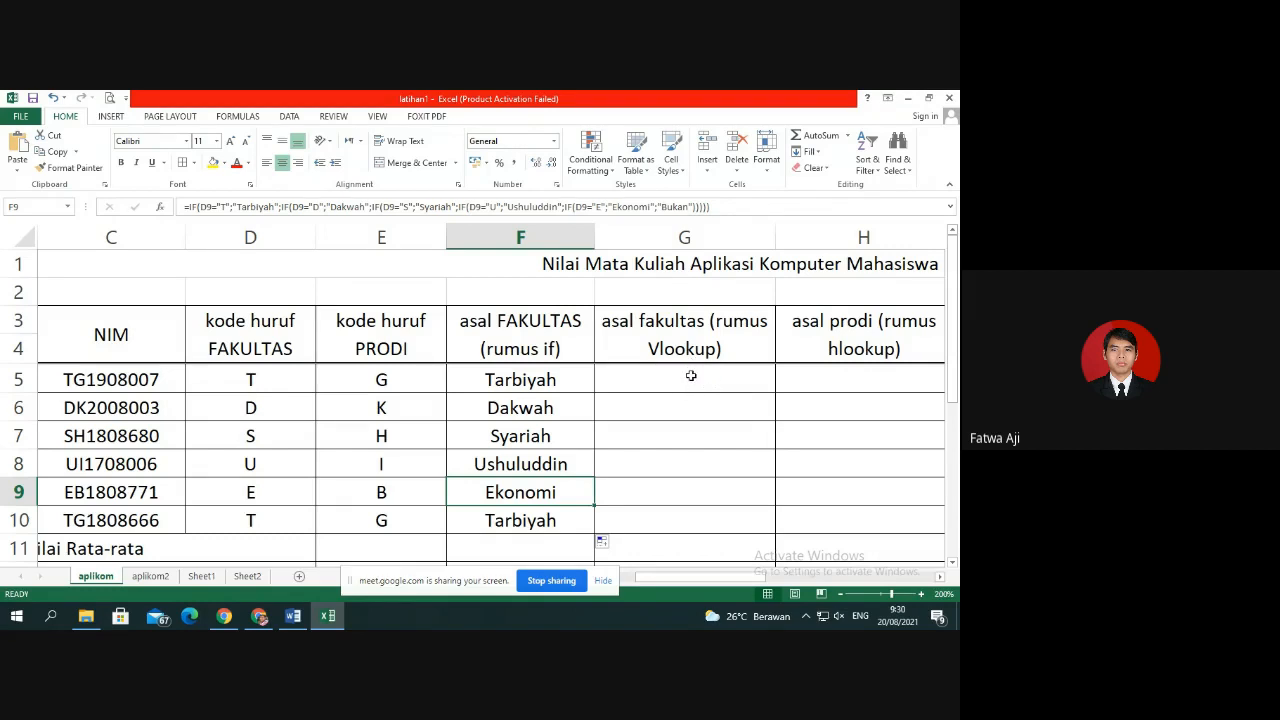
{"action": "left_click", "coordinate": [689, 377]}
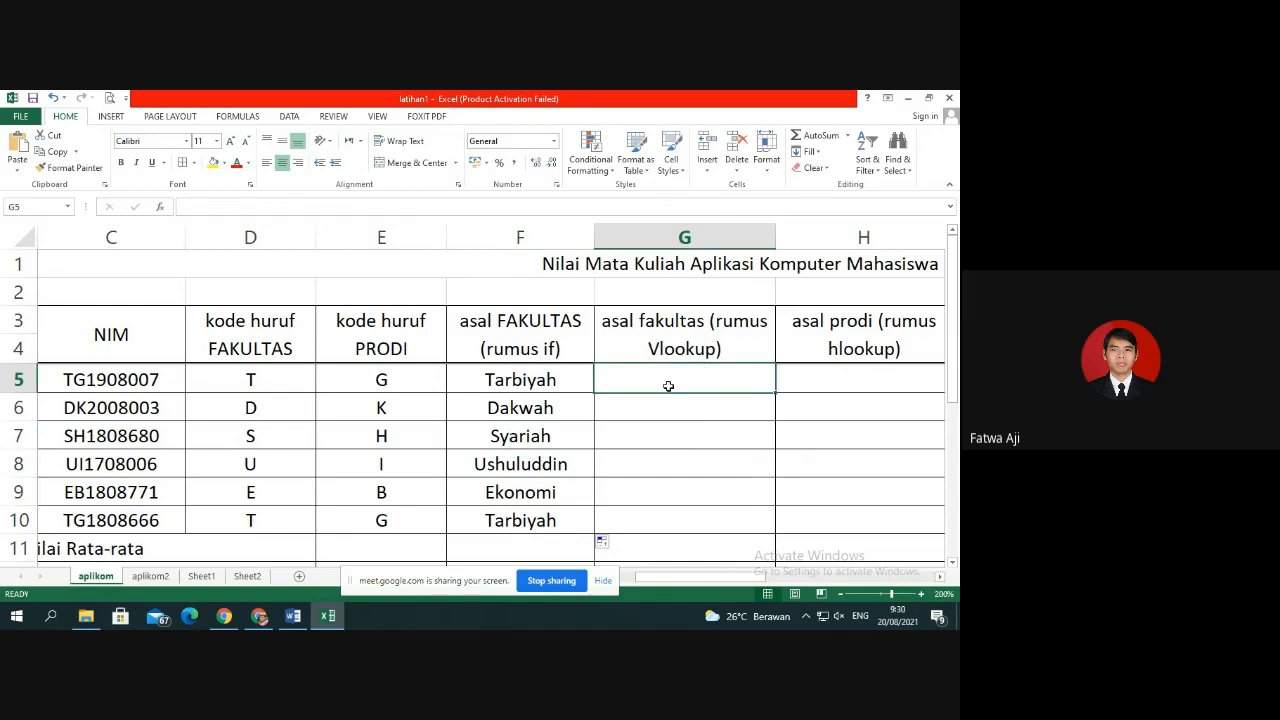
{"action": "scroll", "coordinate": [712, 375], "scroll_direction": "down", "scroll_amount": 2}
{"action": "scroll", "coordinate": [712, 375], "scroll_direction": "down", "scroll_amount": 2}
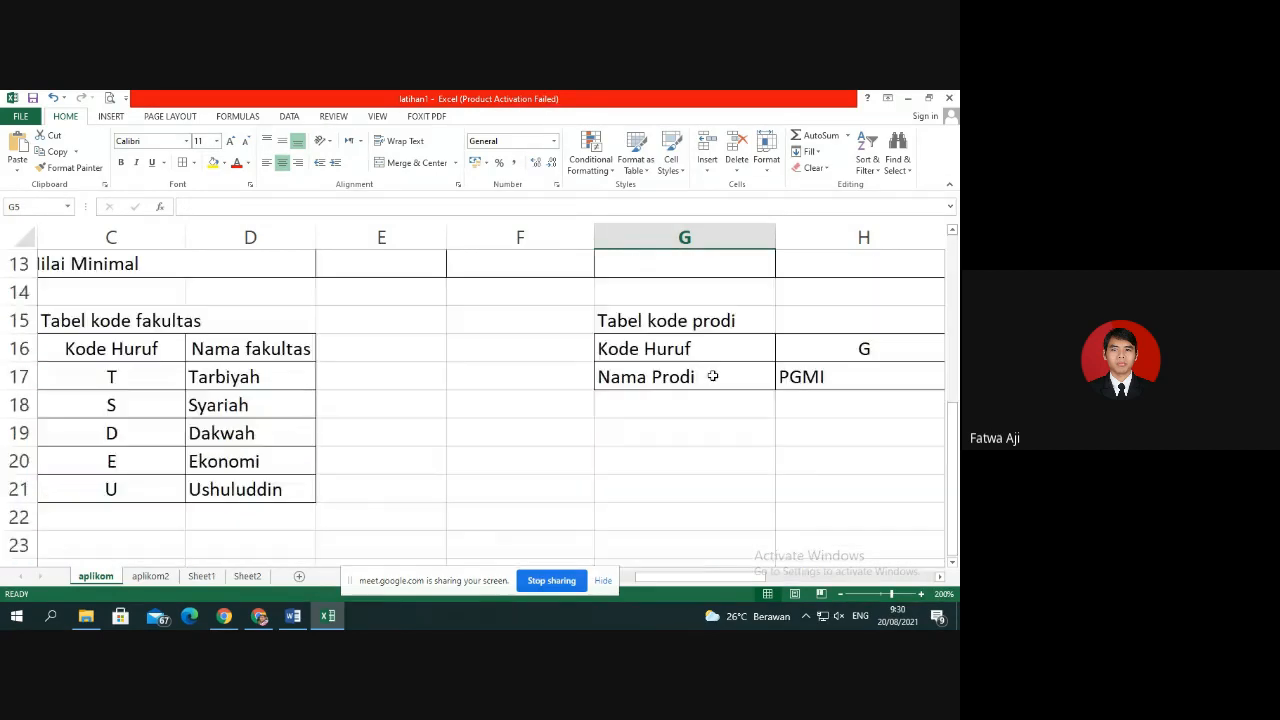
{"action": "left_click_drag", "start_coordinate": [735, 575], "coordinate": [720, 576]}
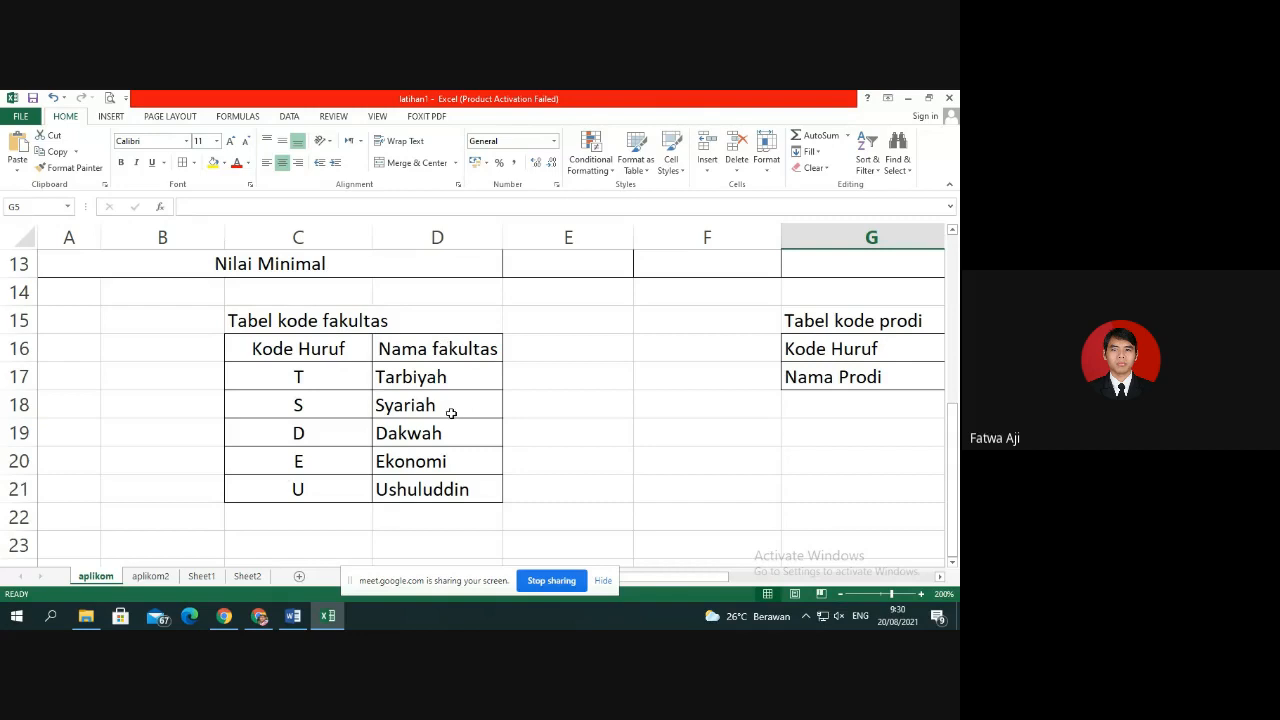
{"action": "scroll", "coordinate": [880, 432], "scroll_direction": "up", "scroll_amount": 3}
{"action": "scroll", "coordinate": [878, 427], "scroll_direction": "up", "scroll_amount": 1}
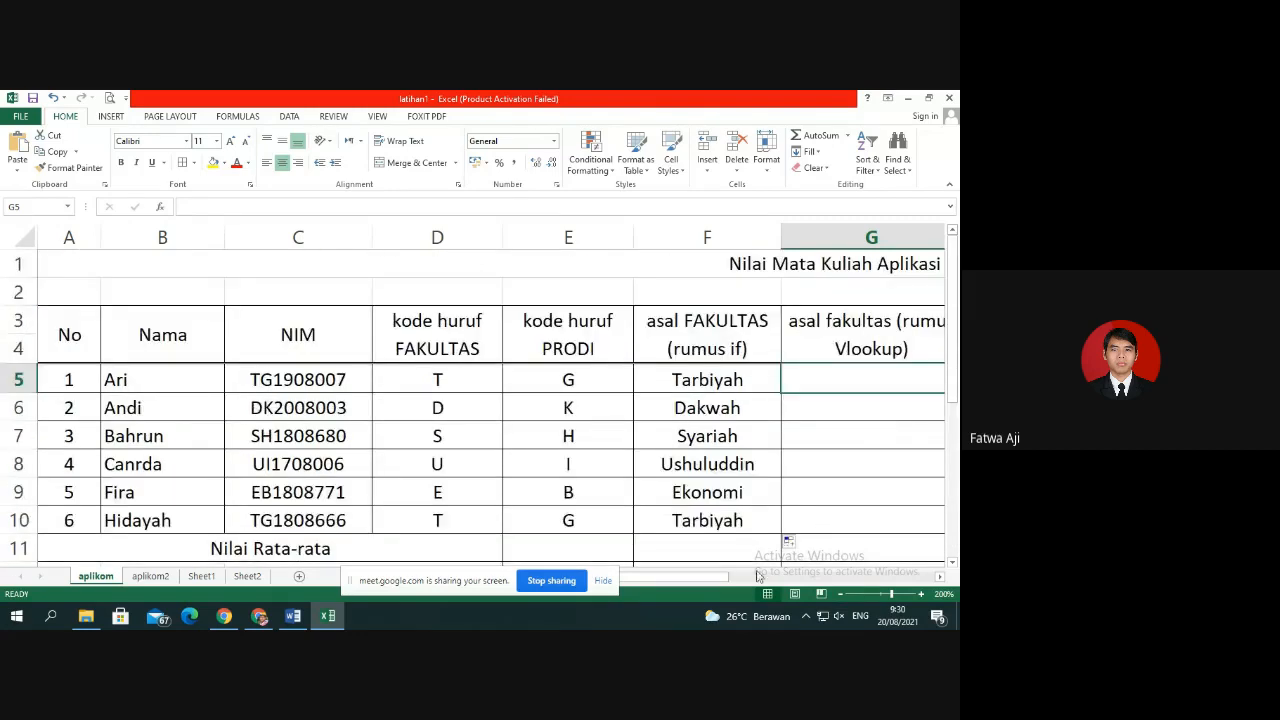
{"action": "left_click_drag", "start_coordinate": [705, 578], "coordinate": [780, 580]}
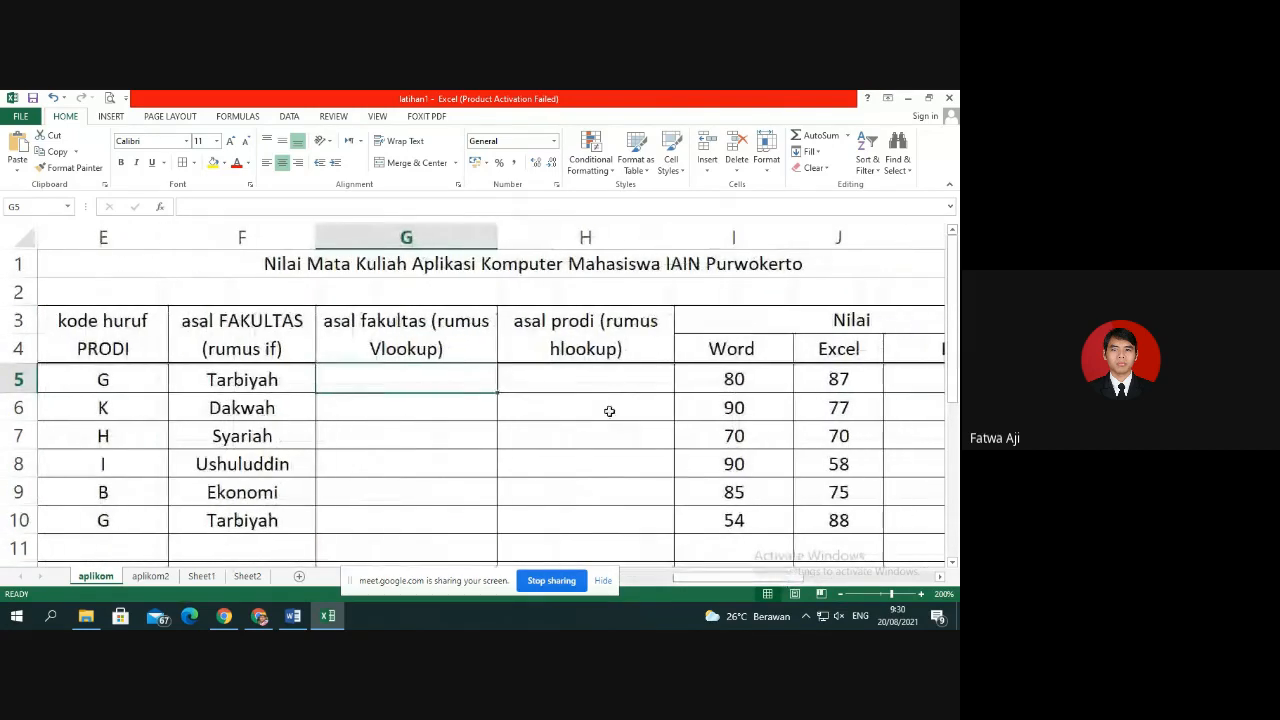
{"action": "scroll", "coordinate": [589, 369], "scroll_direction": "down", "scroll_amount": 1}
{"action": "scroll", "coordinate": [591, 370], "scroll_direction": "down", "scroll_amount": 2}
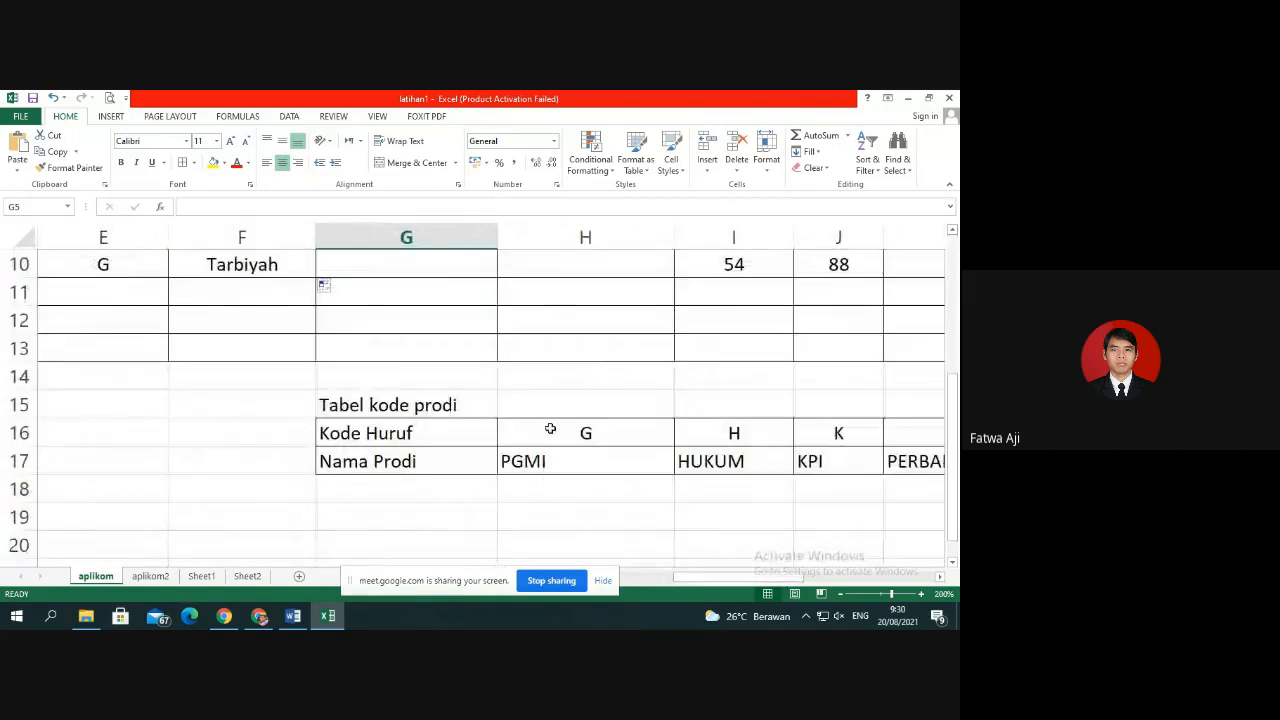
{"action": "left_click_drag", "start_coordinate": [760, 582], "coordinate": [731, 563]}
{"action": "scroll", "coordinate": [717, 514], "scroll_direction": "up", "scroll_amount": 3}
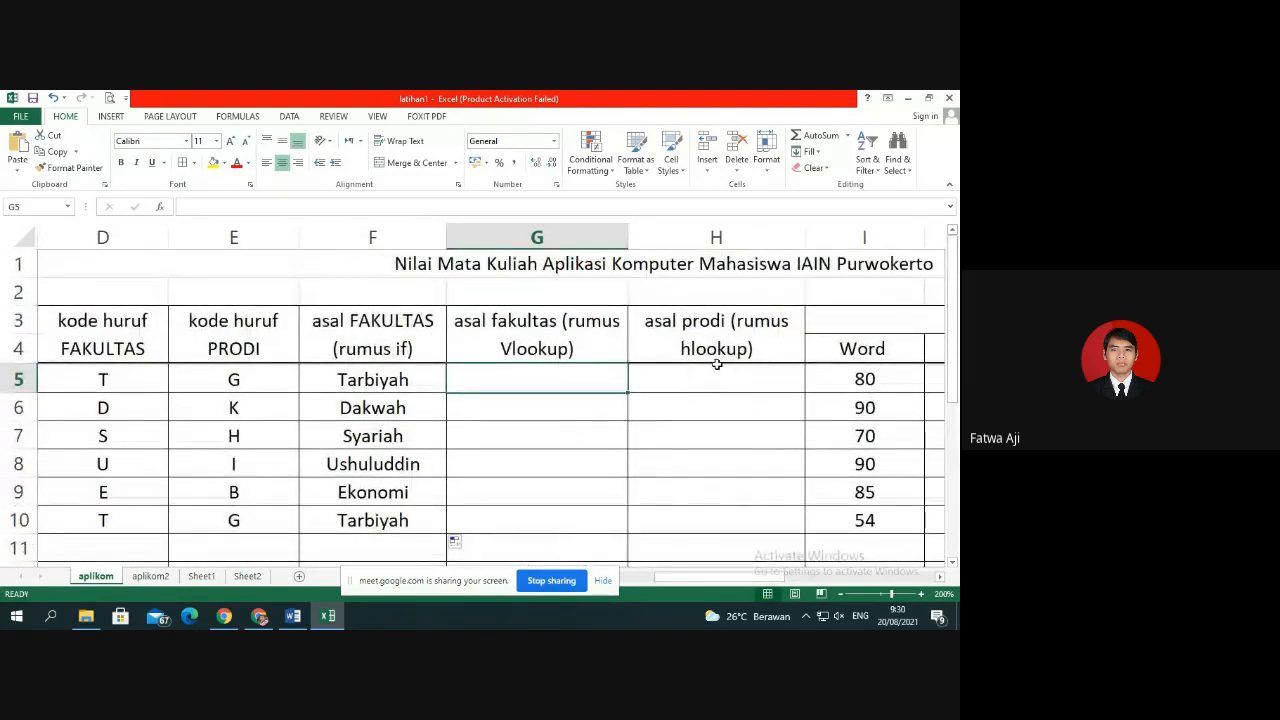
{"action": "left_click_drag", "start_coordinate": [713, 584], "coordinate": [697, 580]}
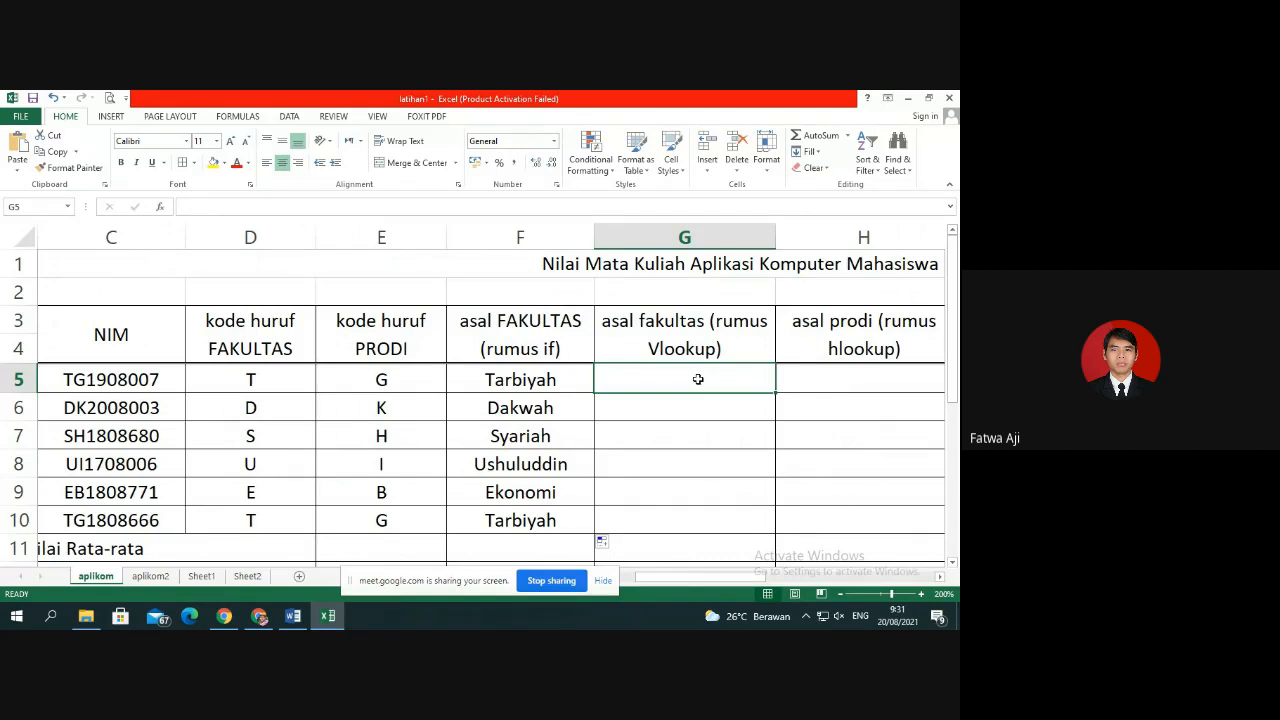
Start a VLOOKUP formula in G5 with the faculty code letter in D5 as the lookup value.
{"action": "type", "text": "="}
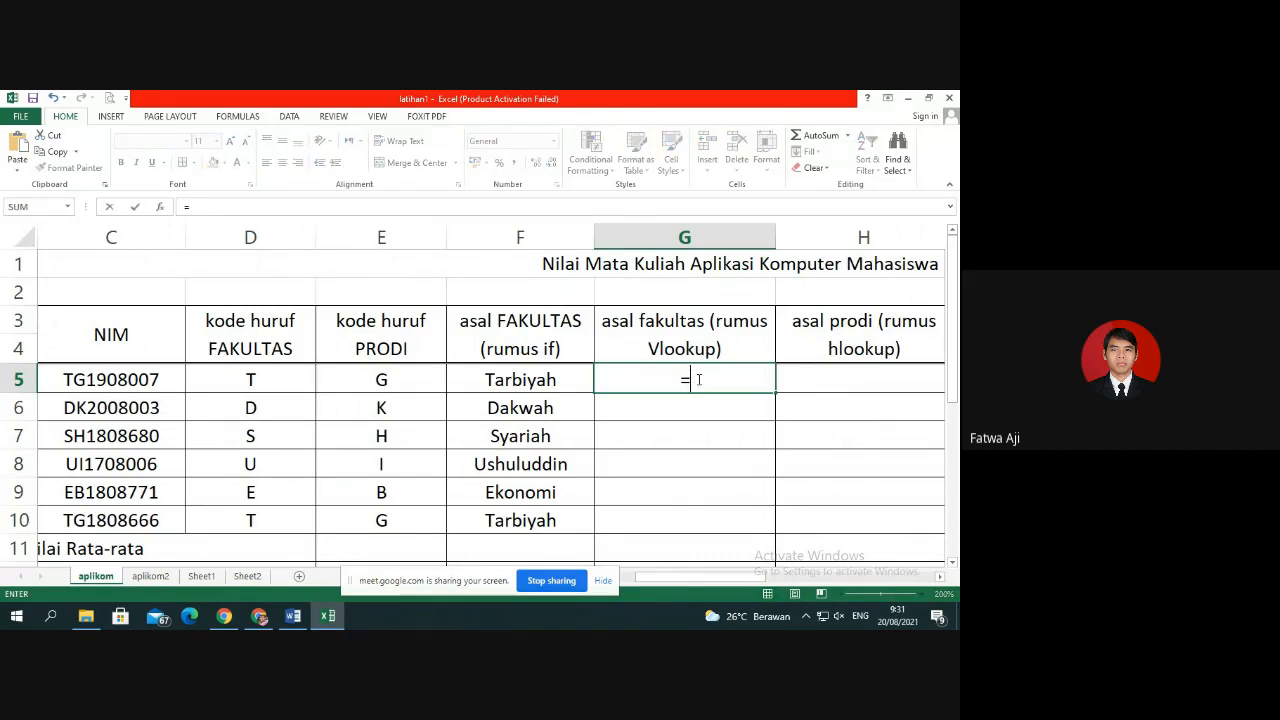
{"action": "type", "text": "vlo"}
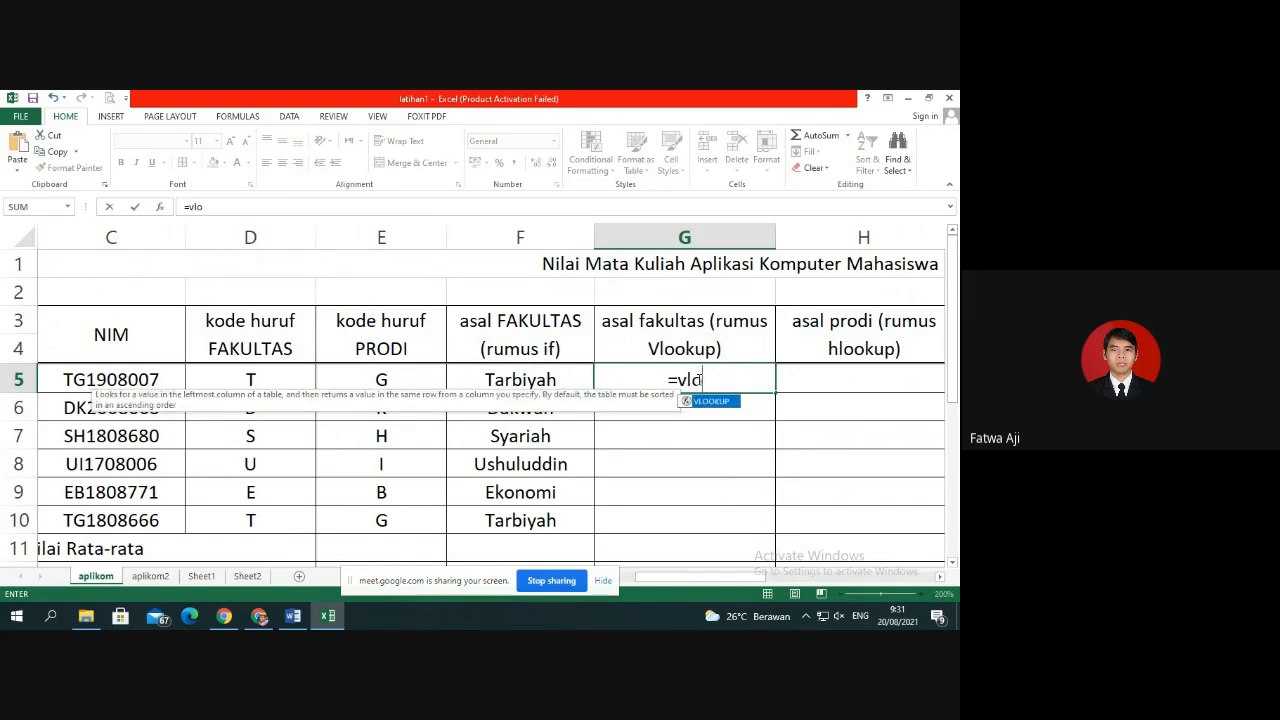
{"action": "double_click", "coordinate": [722, 403]}
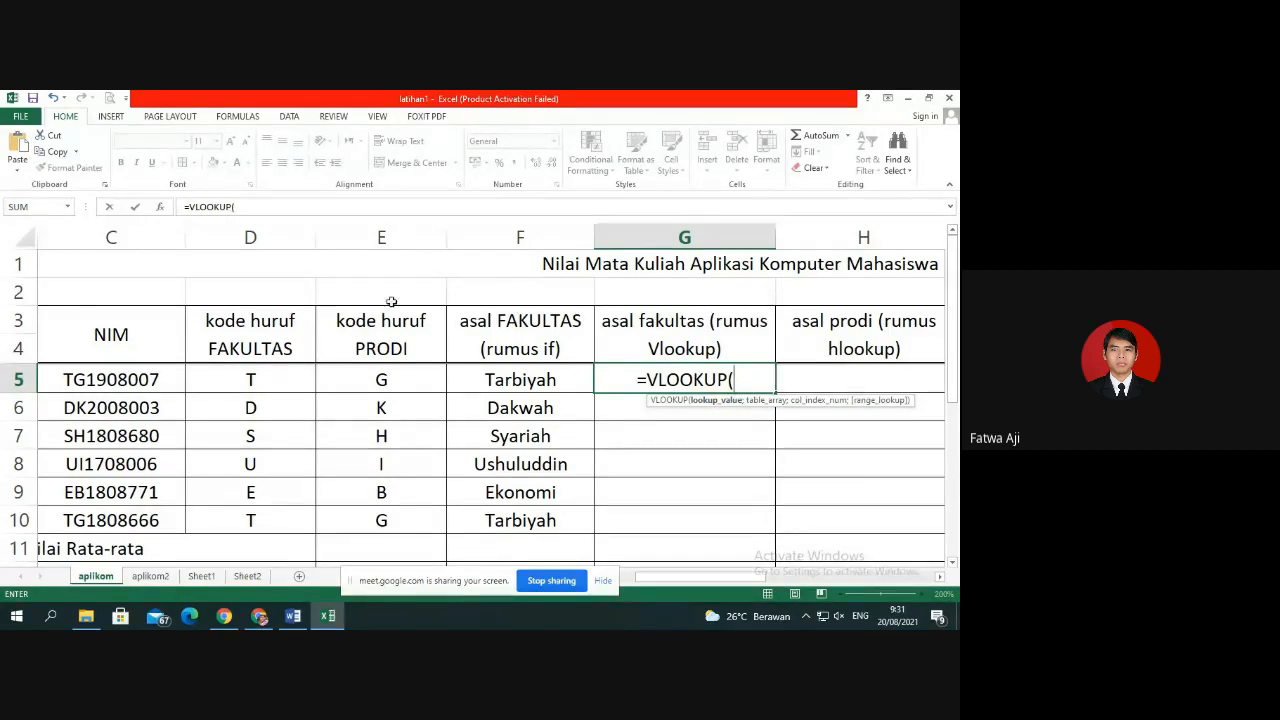
{"action": "left_click", "coordinate": [287, 372]}
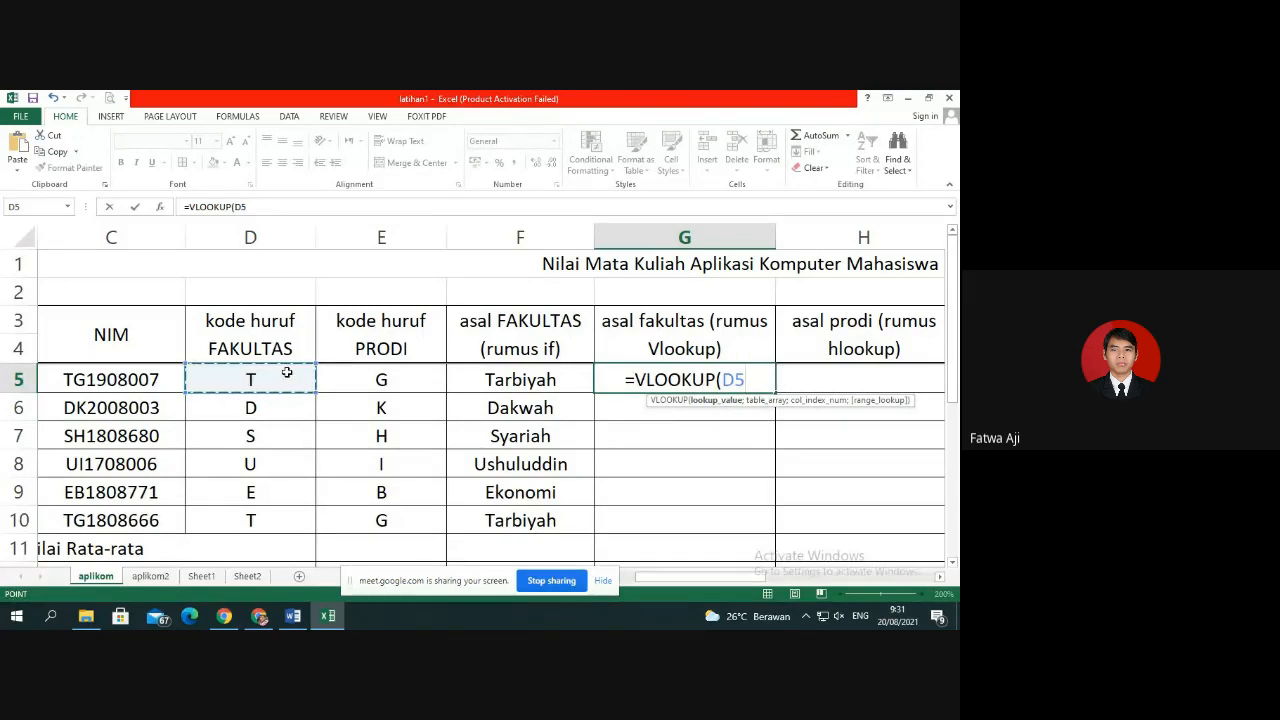
{"action": "type", "text": ";"}
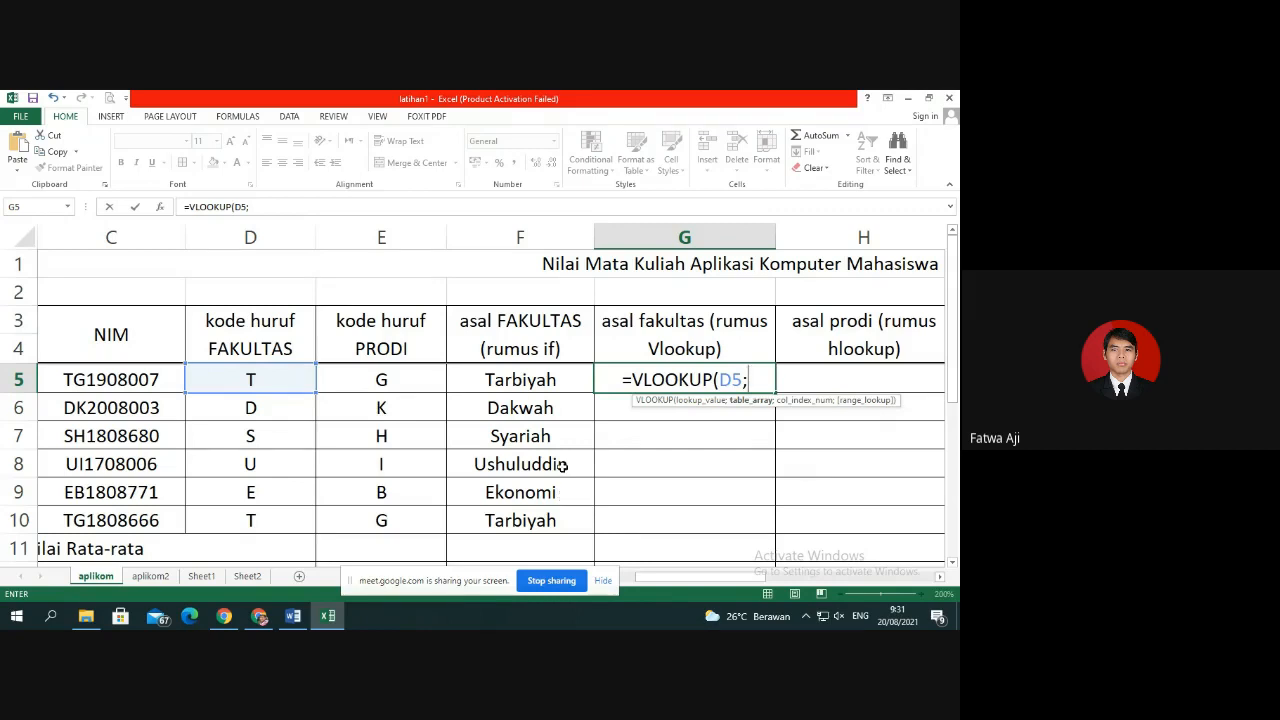
Add the Tabel kode fakultas data range C17:D21 as the table array of the VLOOKUP in G5.
{"action": "scroll", "coordinate": [411, 433], "scroll_direction": "down", "scroll_amount": 4}
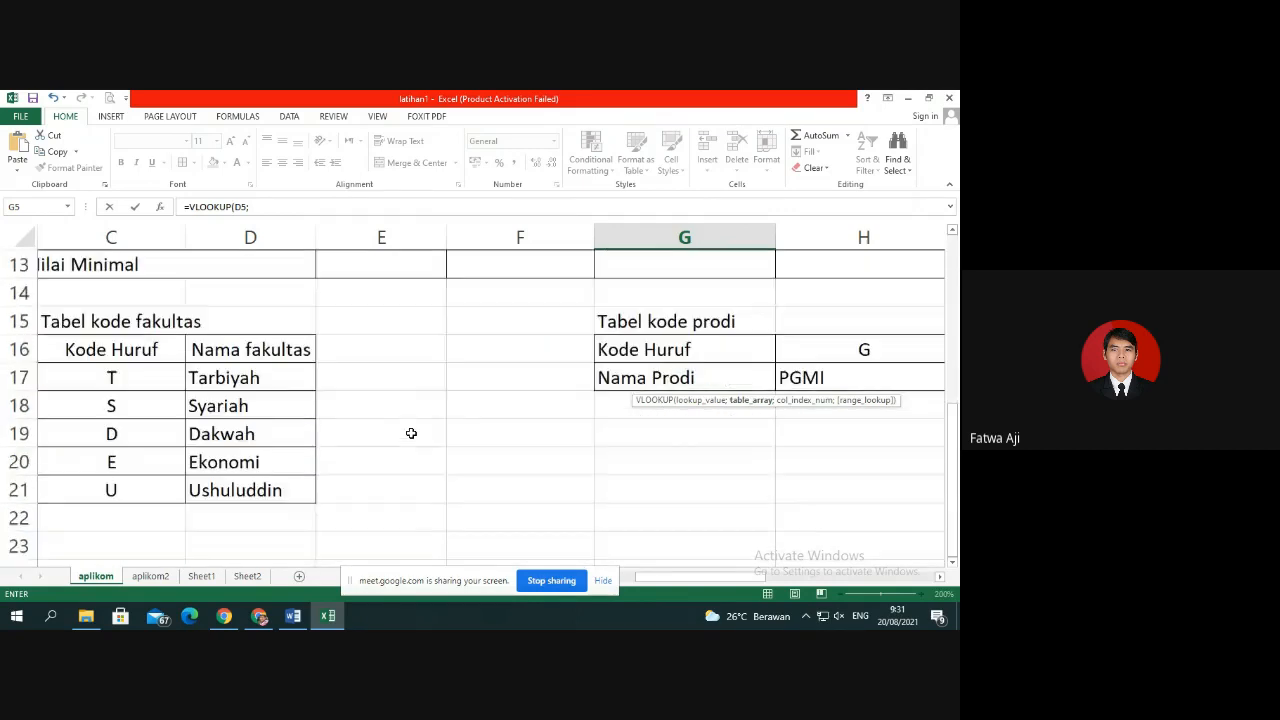
{"action": "scroll", "coordinate": [411, 433], "scroll_direction": "left", "scroll_amount": 3}
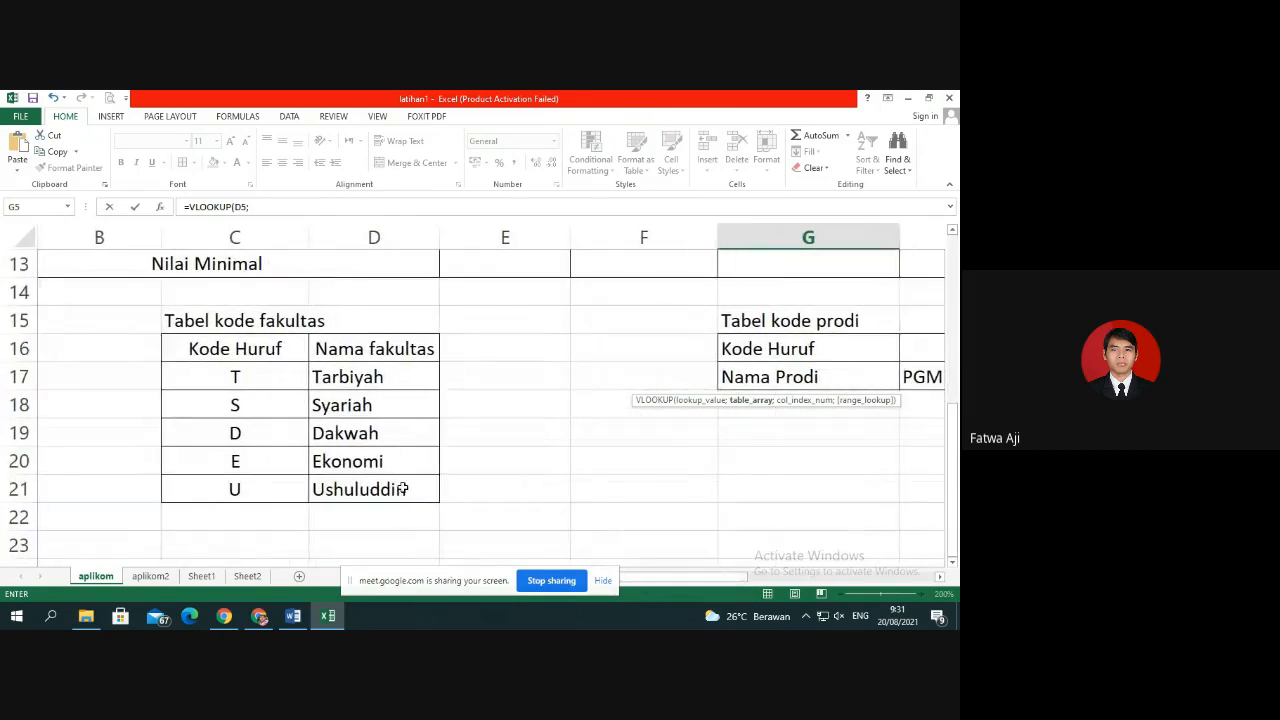
{"action": "left_click_drag", "start_coordinate": [203, 372], "coordinate": [369, 490]}
{"action": "scroll", "coordinate": [869, 465], "scroll_direction": "up", "scroll_amount": 1}
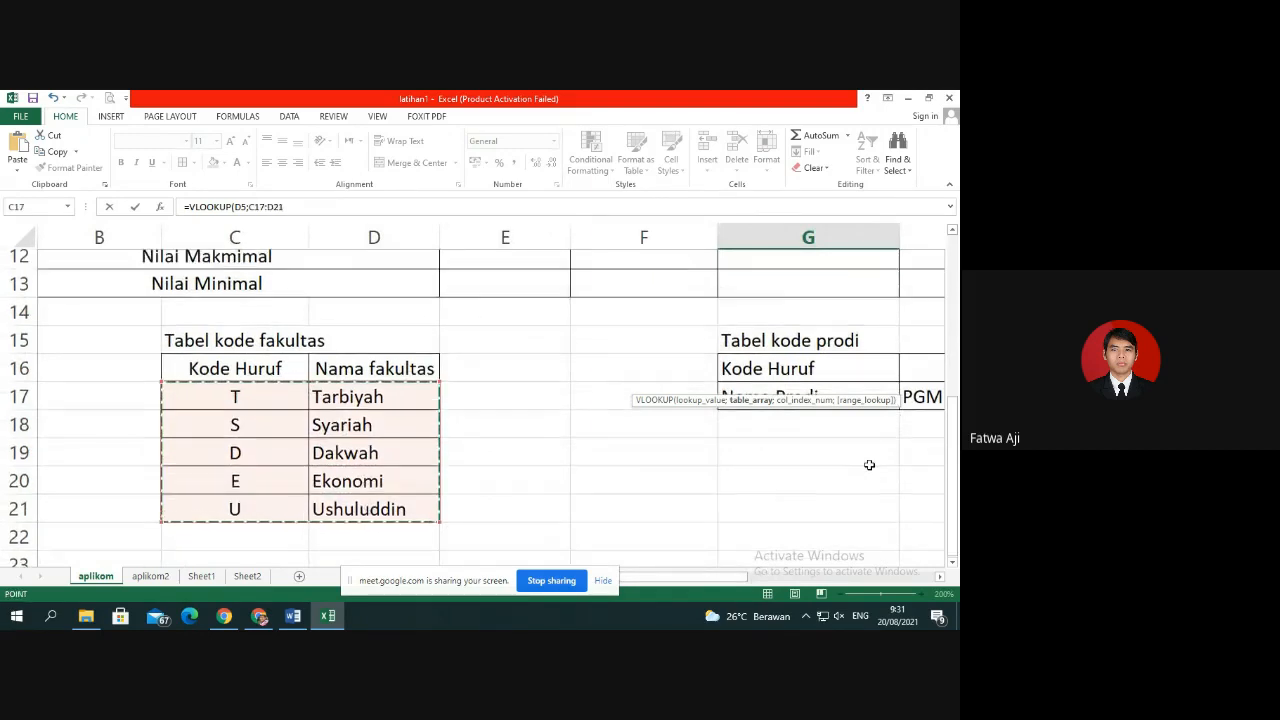
{"action": "scroll", "coordinate": [869, 465], "scroll_direction": "up", "scroll_amount": 4}
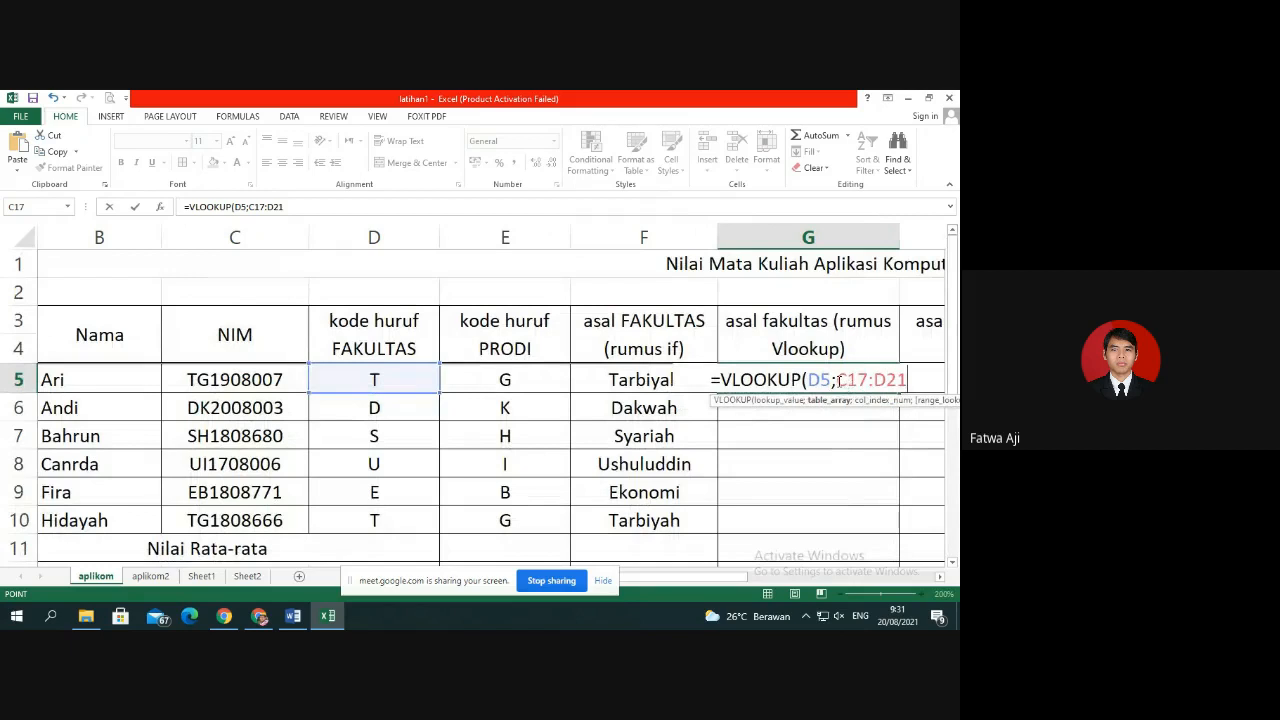
Make the VLOOKUP table range in G5 absolute as $C$17:$D$21.
{"action": "left_click", "coordinate": [838, 380]}
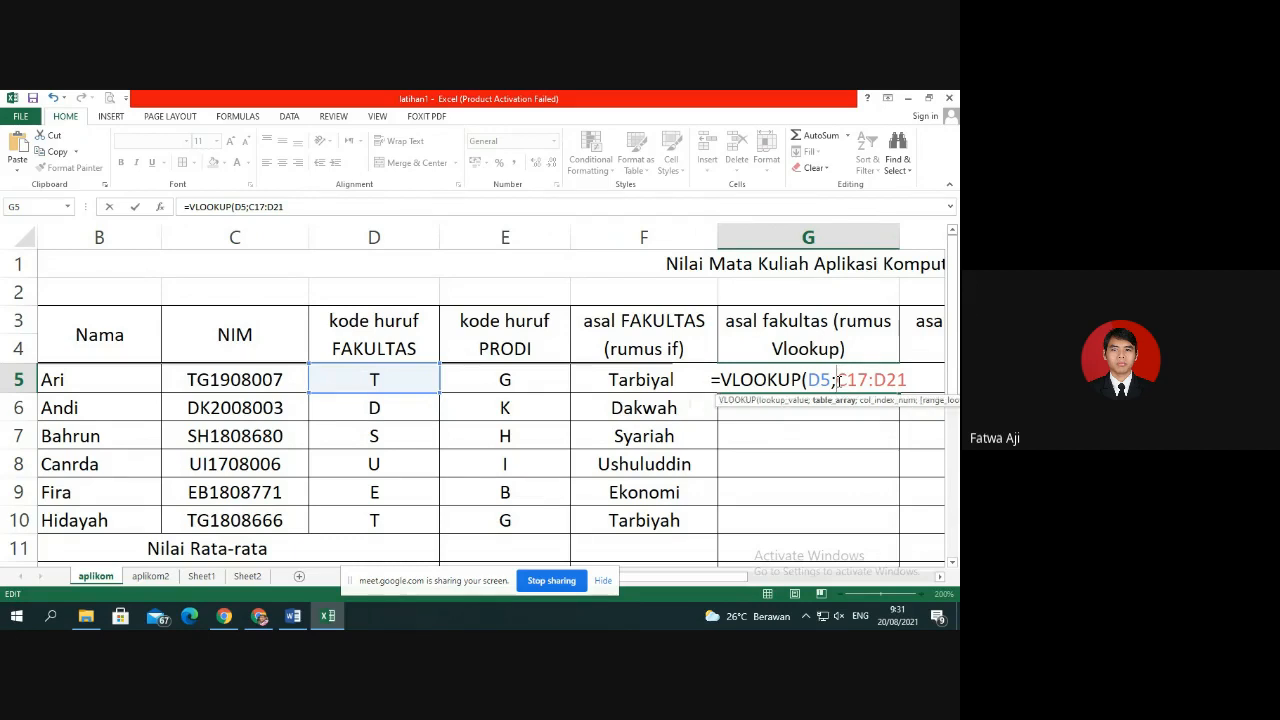
{"action": "type", "text": "$"}
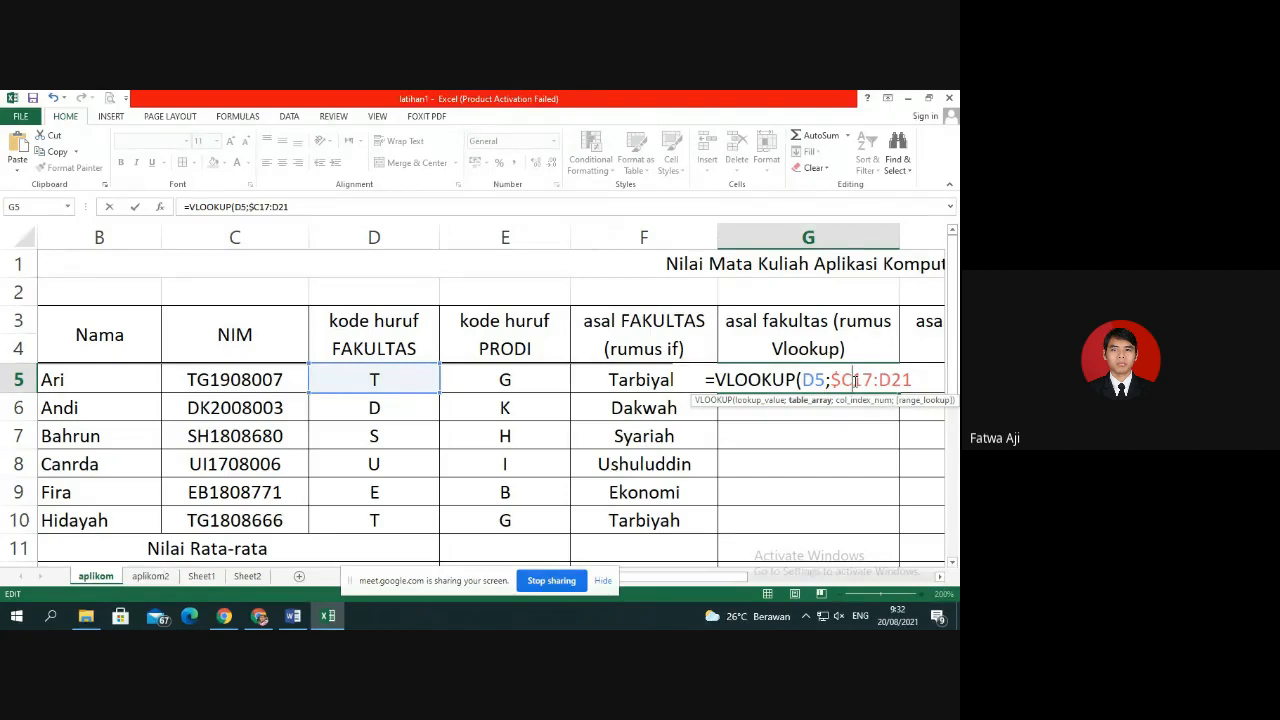
{"action": "type", "text": "$"}
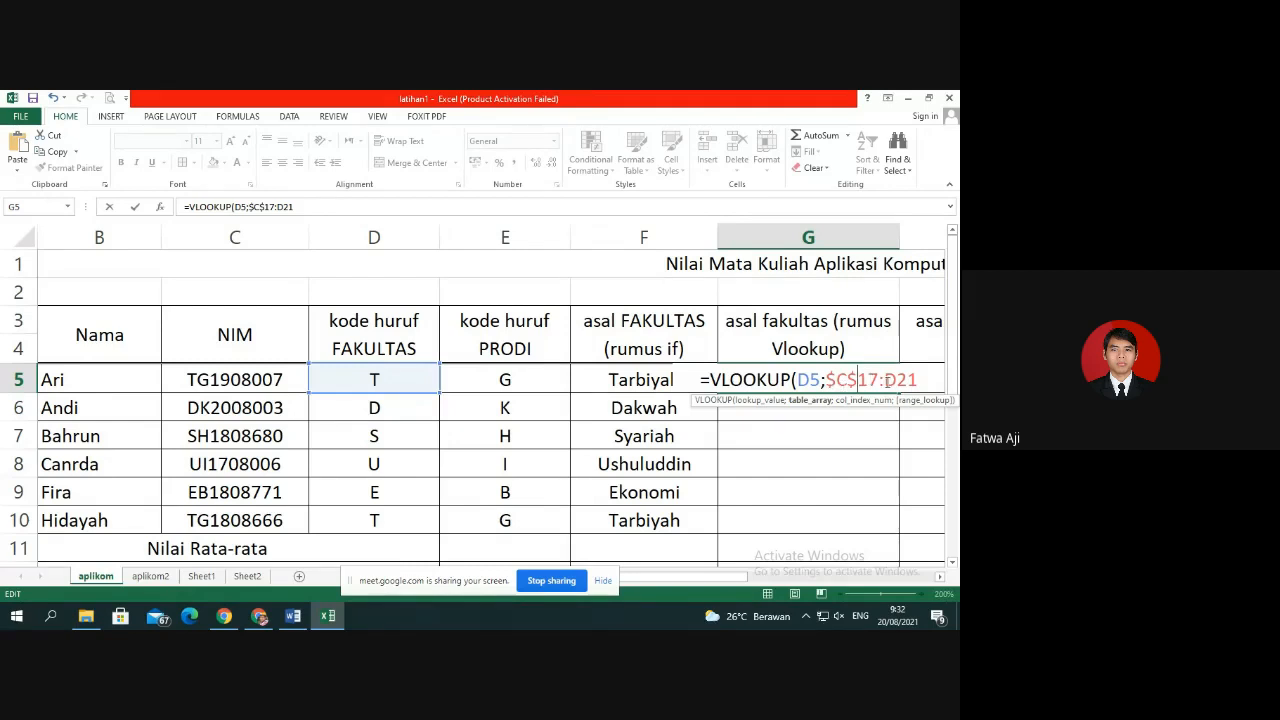
{"action": "left_click", "coordinate": [885, 380]}
{"action": "type", "text": "$"}
{"action": "key", "text": "Right"}
{"action": "type", "text": "$21"}
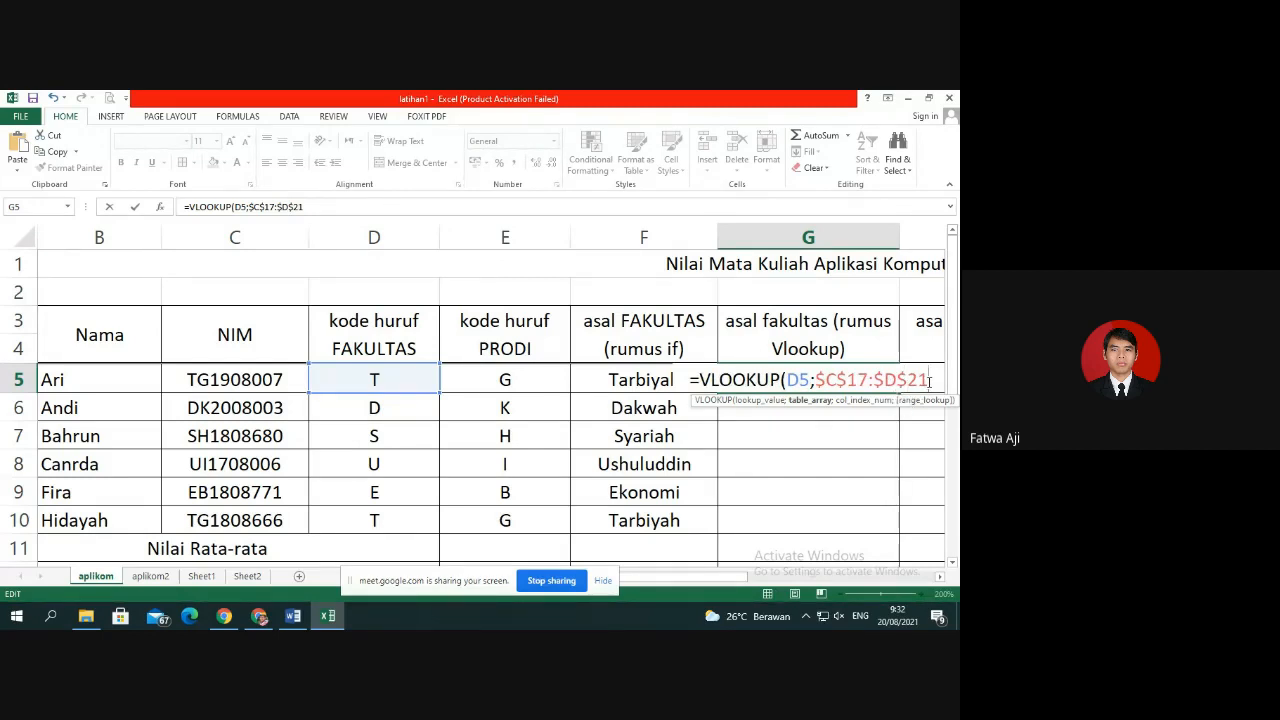
Set the column index of the VLOOKUP in G5 to 2, for the Nama fakultas column.
{"action": "type", "text": ";"}
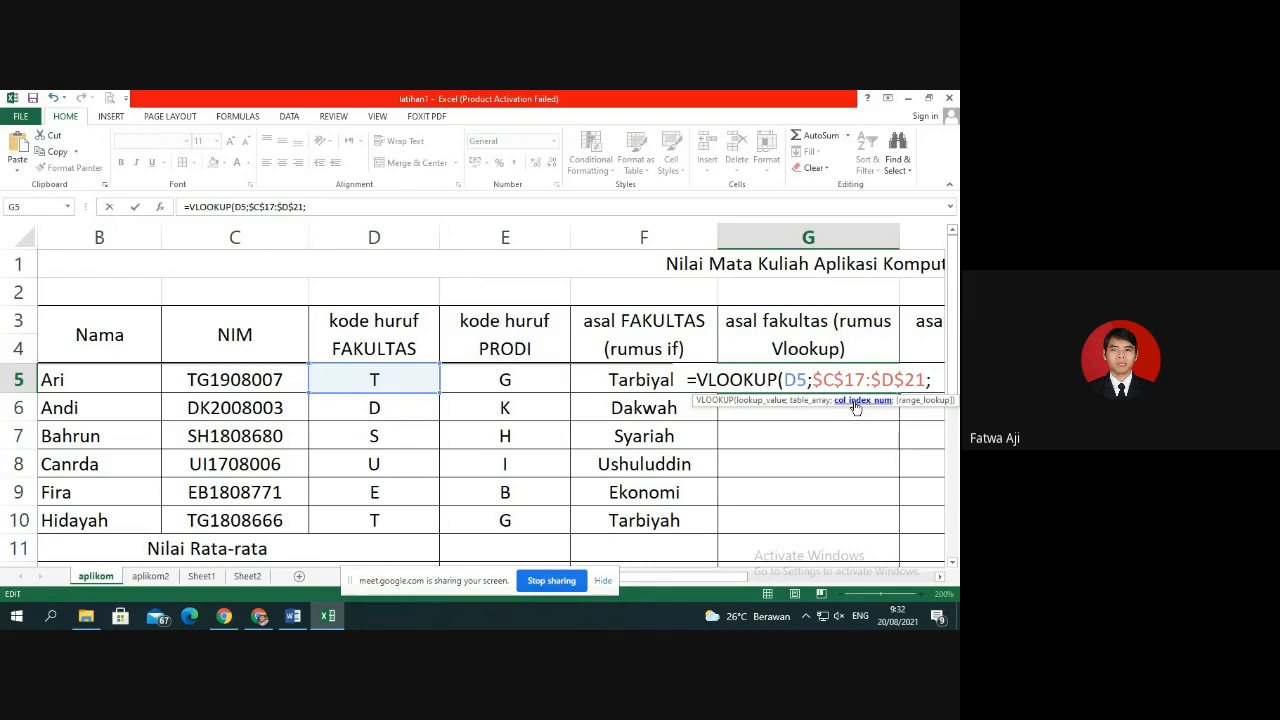
{"action": "scroll", "coordinate": [373, 466], "scroll_direction": "down", "scroll_amount": 3}
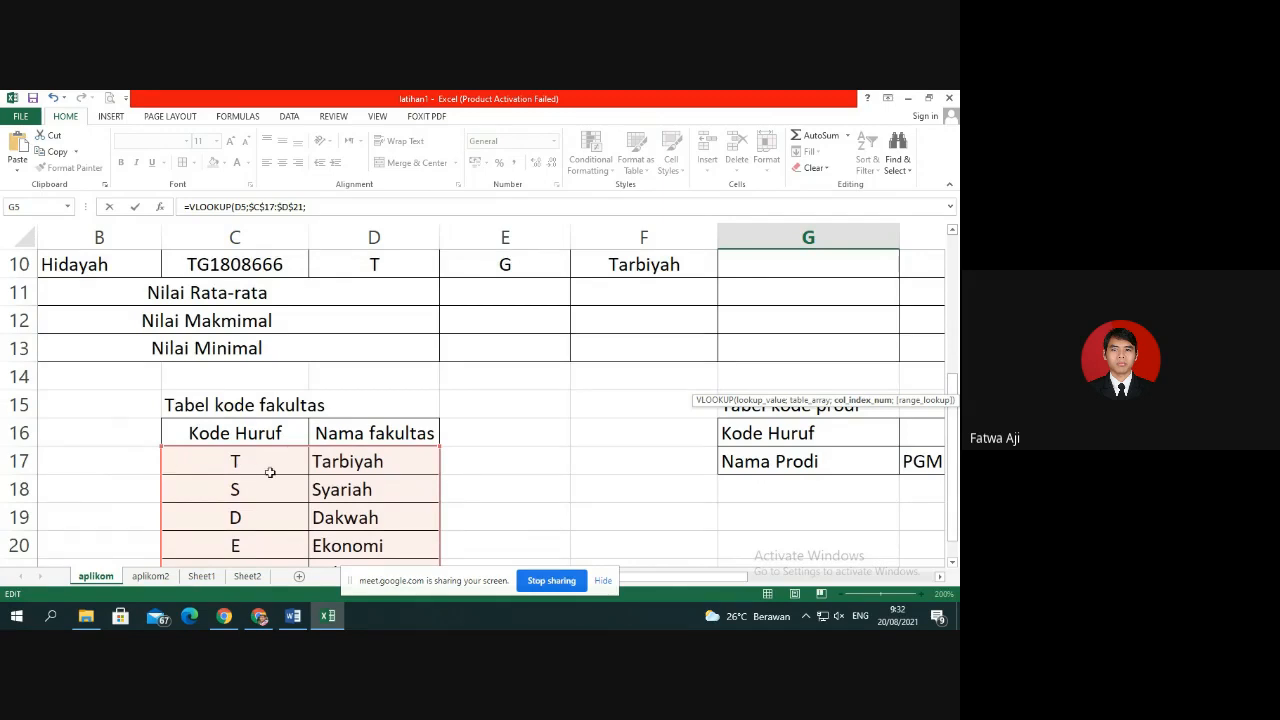
{"action": "scroll", "coordinate": [747, 338], "scroll_direction": "up", "scroll_amount": 1}
{"action": "scroll", "coordinate": [747, 338], "scroll_direction": "up", "scroll_amount": 2}
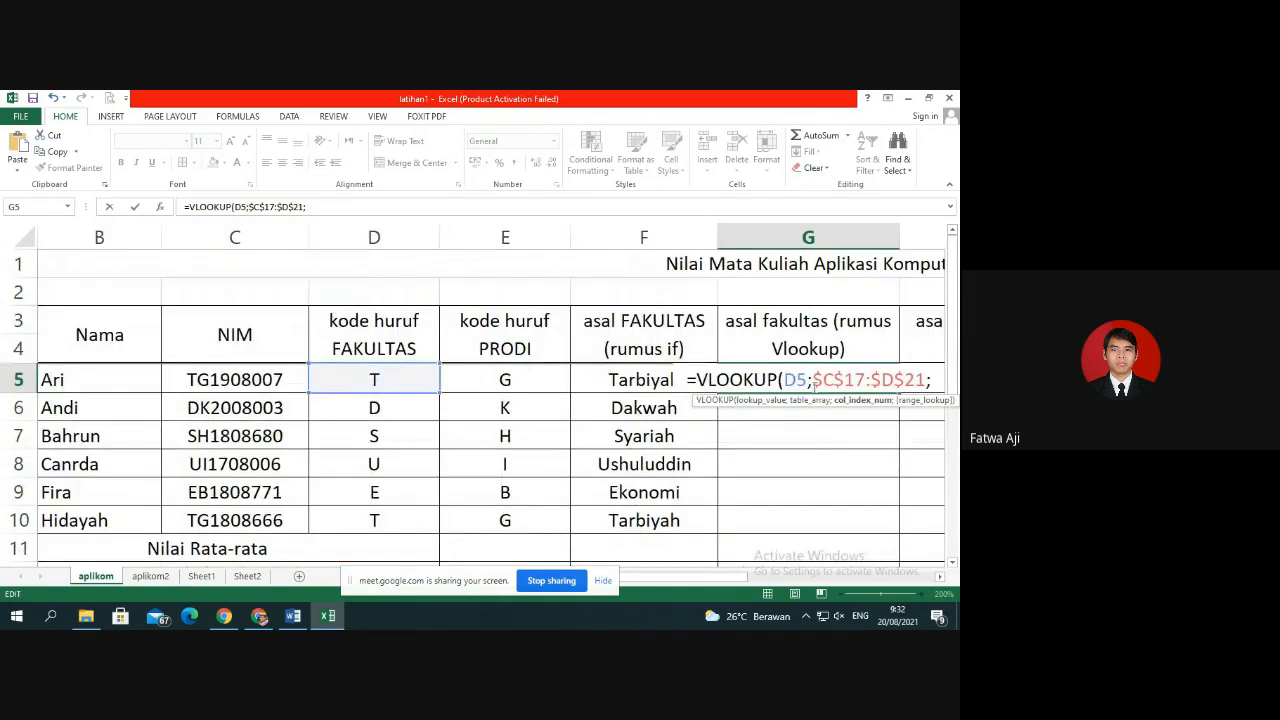
{"action": "scroll", "coordinate": [375, 490], "scroll_direction": "down", "scroll_amount": 2}
{"action": "scroll", "coordinate": [606, 486], "scroll_direction": "up", "scroll_amount": 2}
{"action": "scroll", "coordinate": [402, 488], "scroll_direction": "down", "scroll_amount": 3}
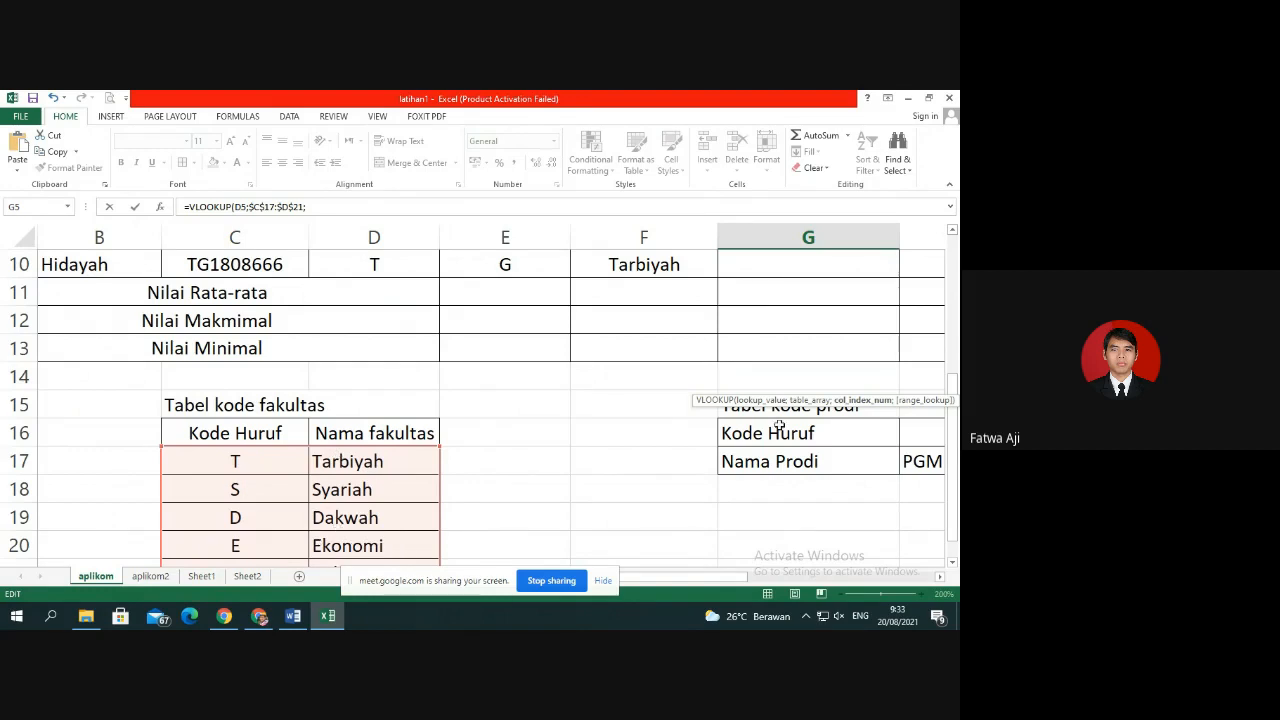
{"action": "scroll", "coordinate": [780, 426], "scroll_direction": "up", "scroll_amount": 3}
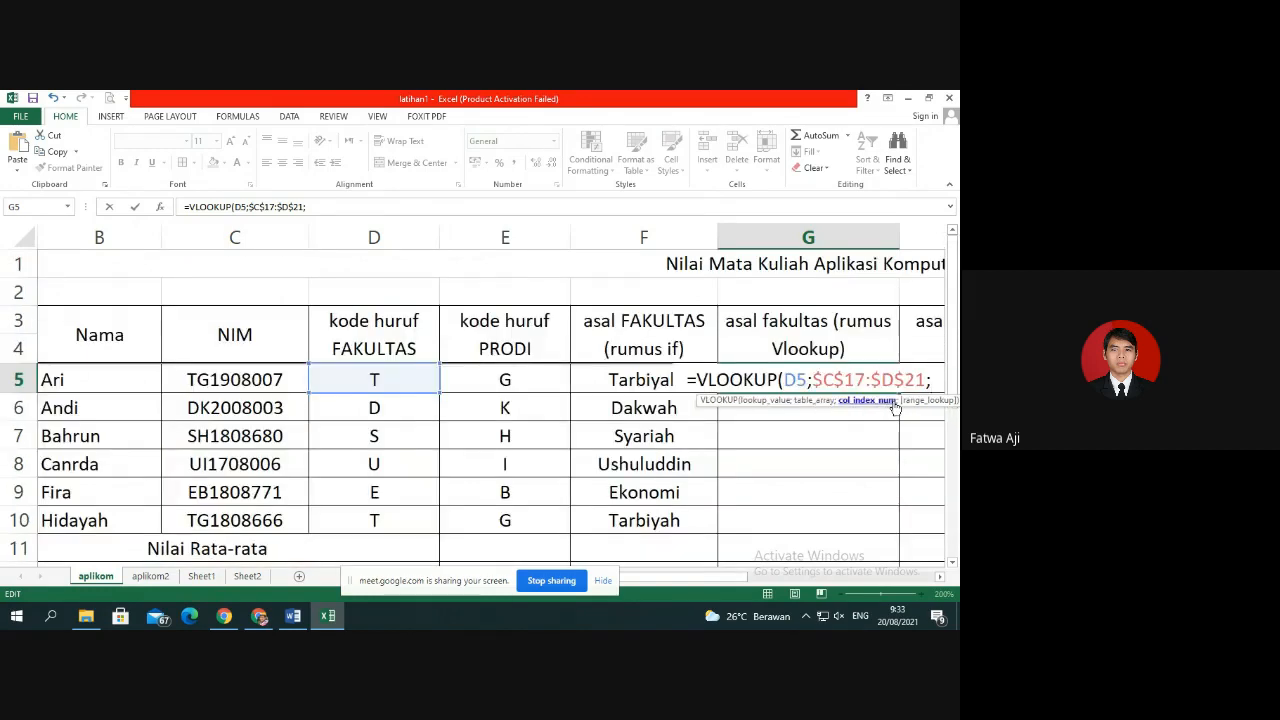
{"action": "type", "text": "2"}
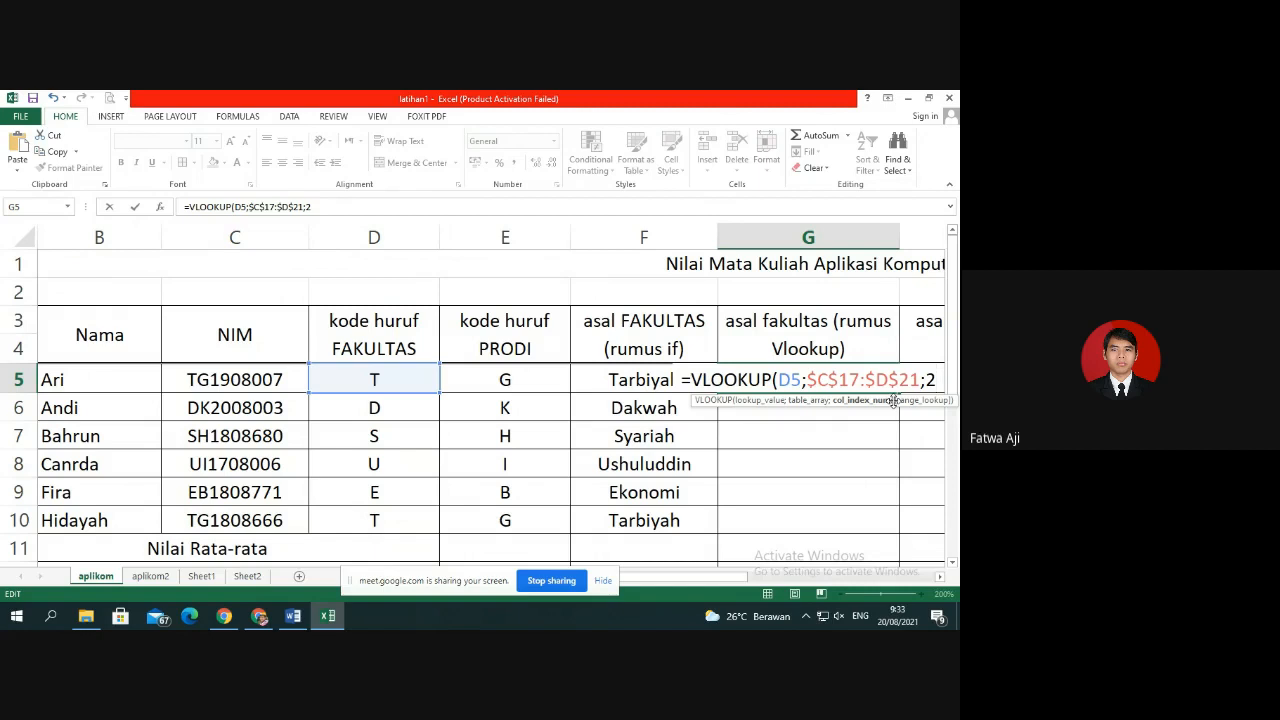
Finish the VLOOKUP in G5 with range lookup 0 and fill it down to G10.
{"action": "type", "text": ";0"}
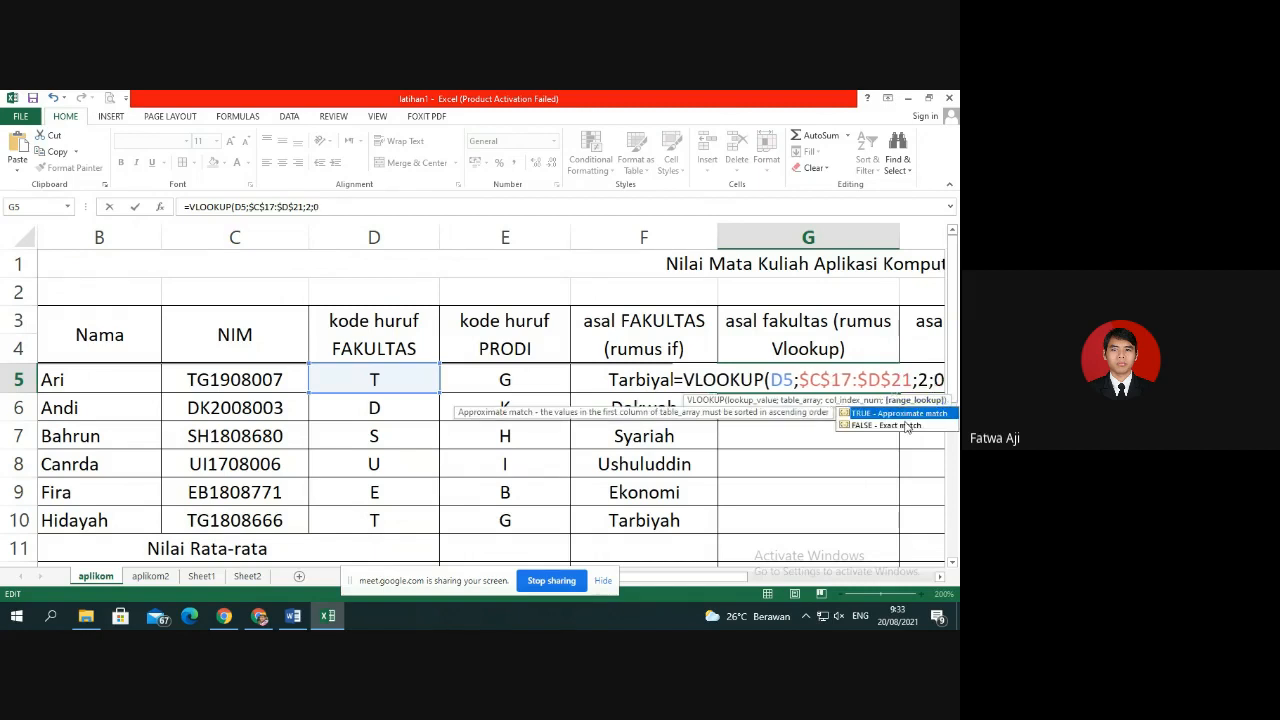
{"action": "type", "text": ")"}
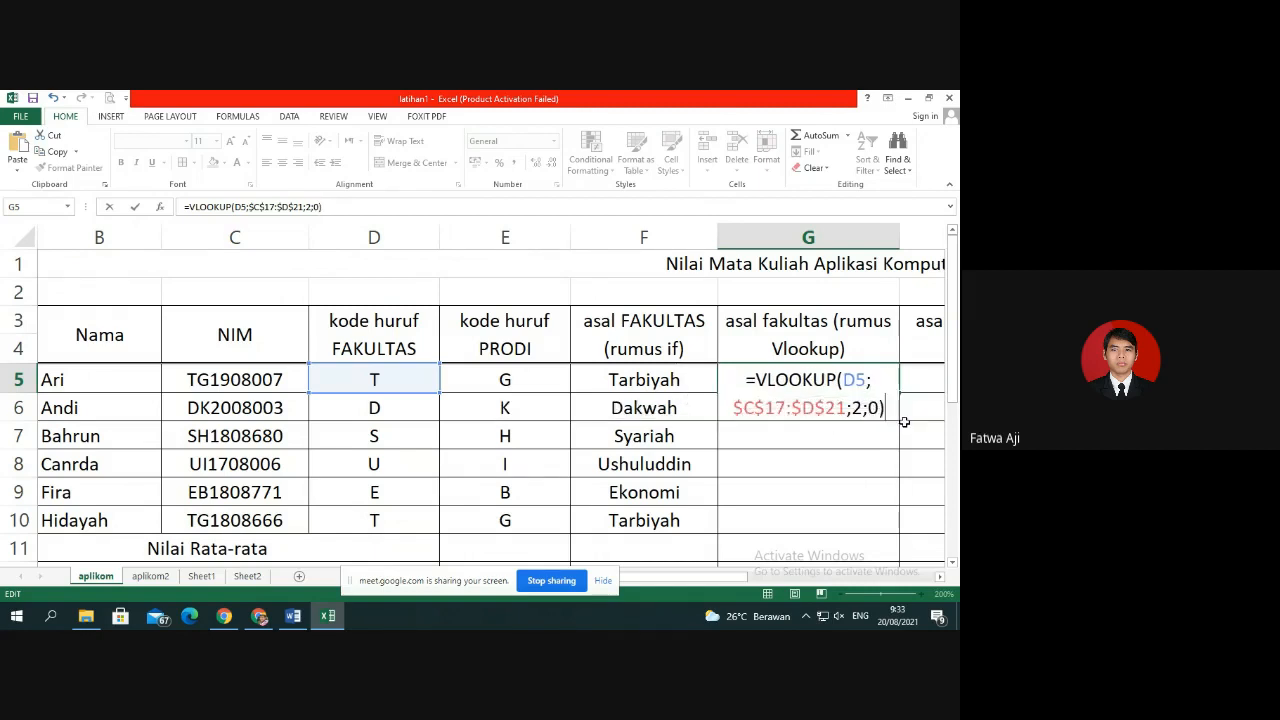
{"action": "key", "text": "Return"}
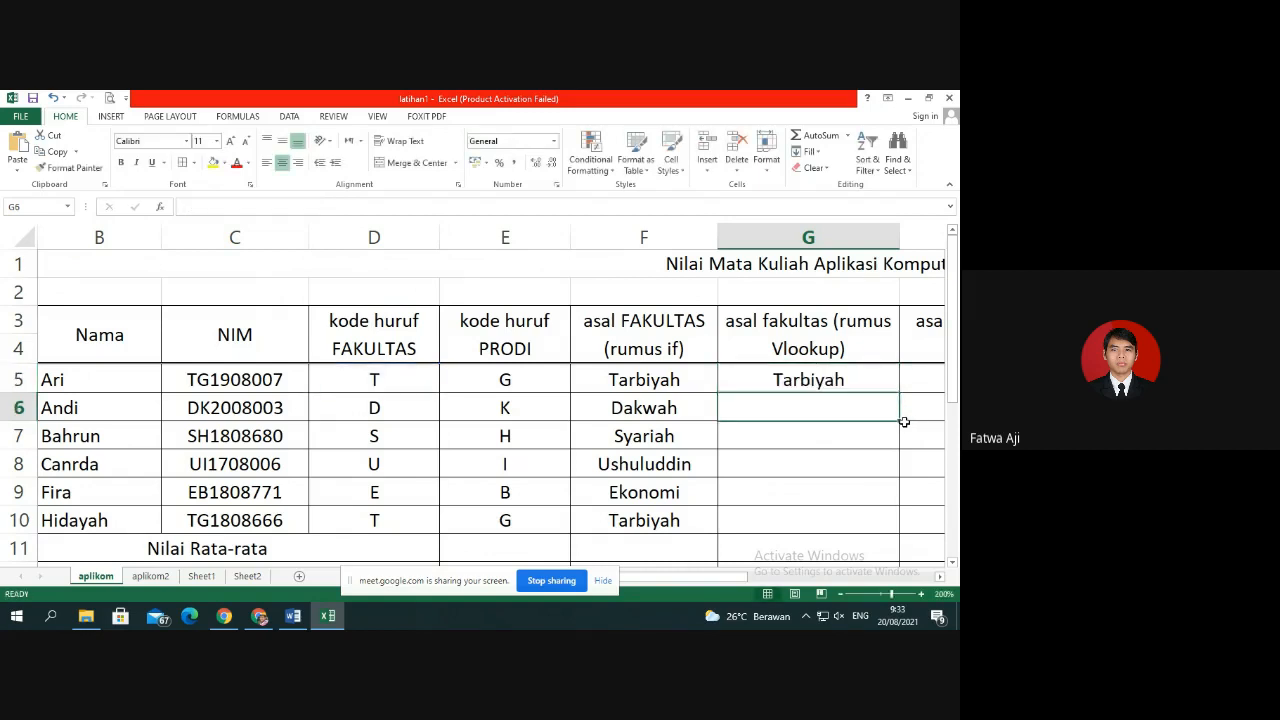
{"action": "left_click", "coordinate": [851, 384]}
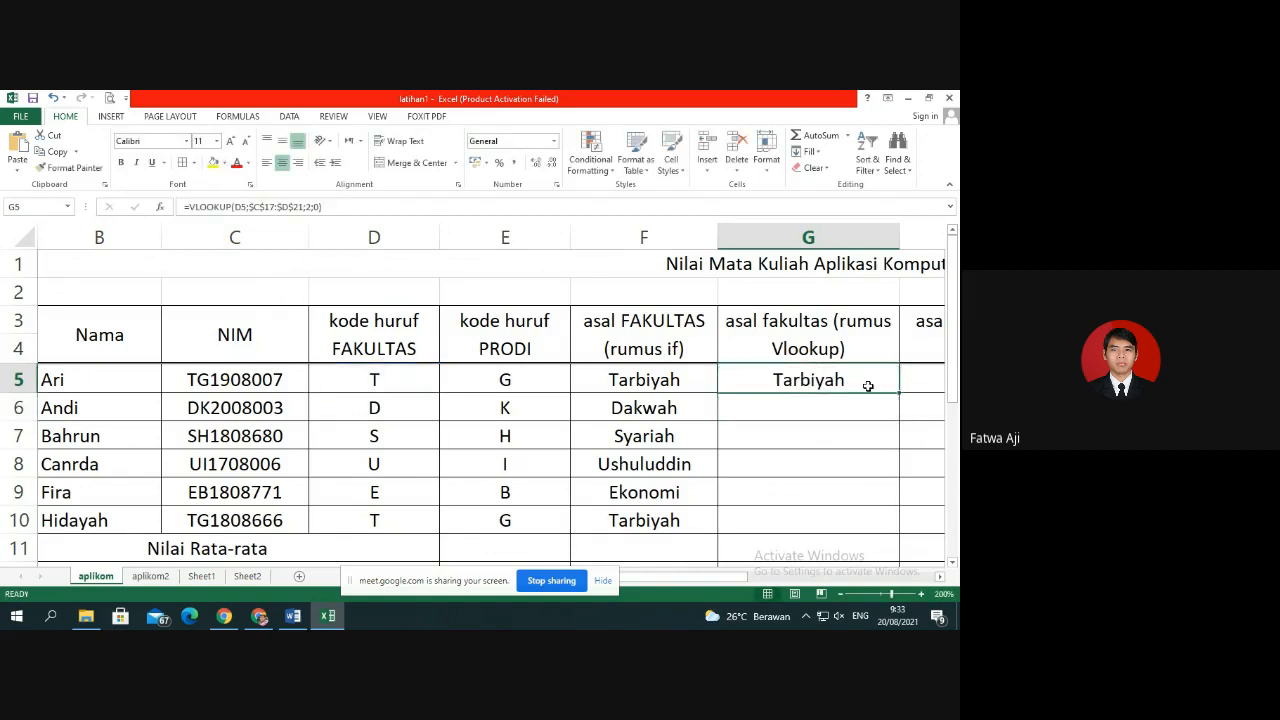
{"action": "left_click_drag", "start_coordinate": [900, 393], "coordinate": [889, 534]}
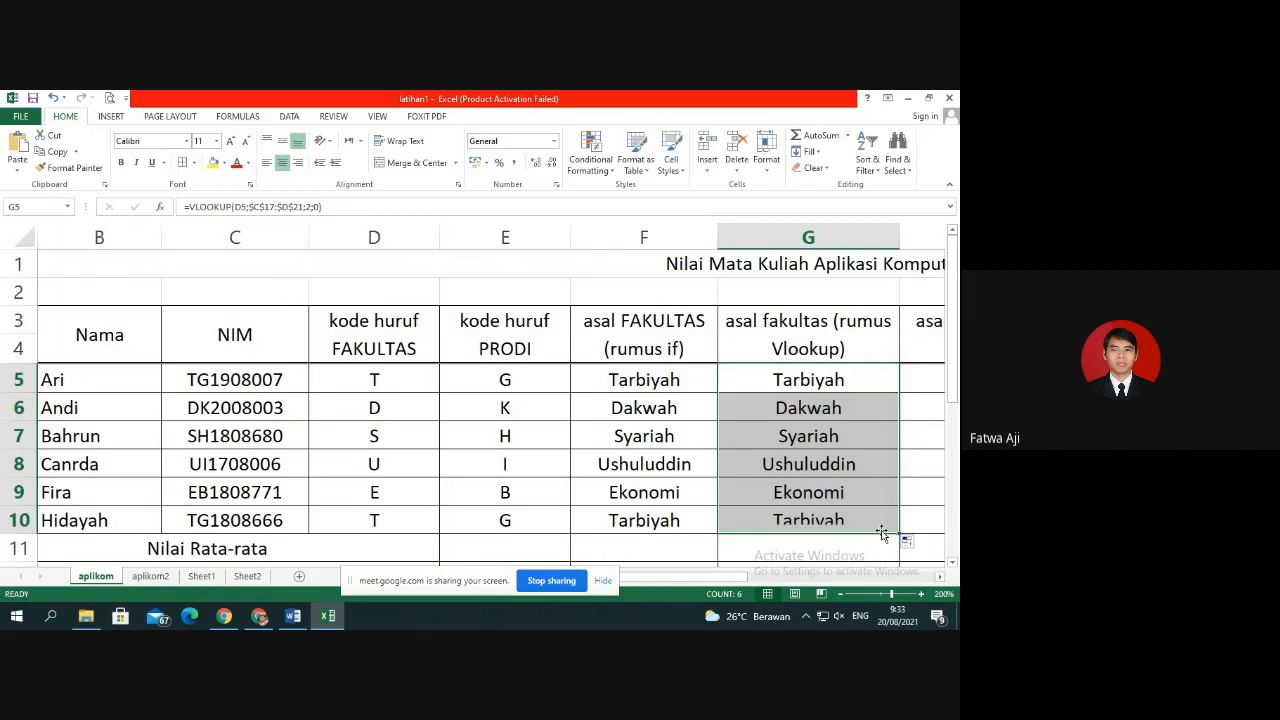
Change the VLOOKUP table range in G5 to the relative reference C17:D21 and fill the formula down to G10.
{"action": "left_click", "coordinate": [827, 374]}
{"action": "double_click", "coordinate": [826, 376]}
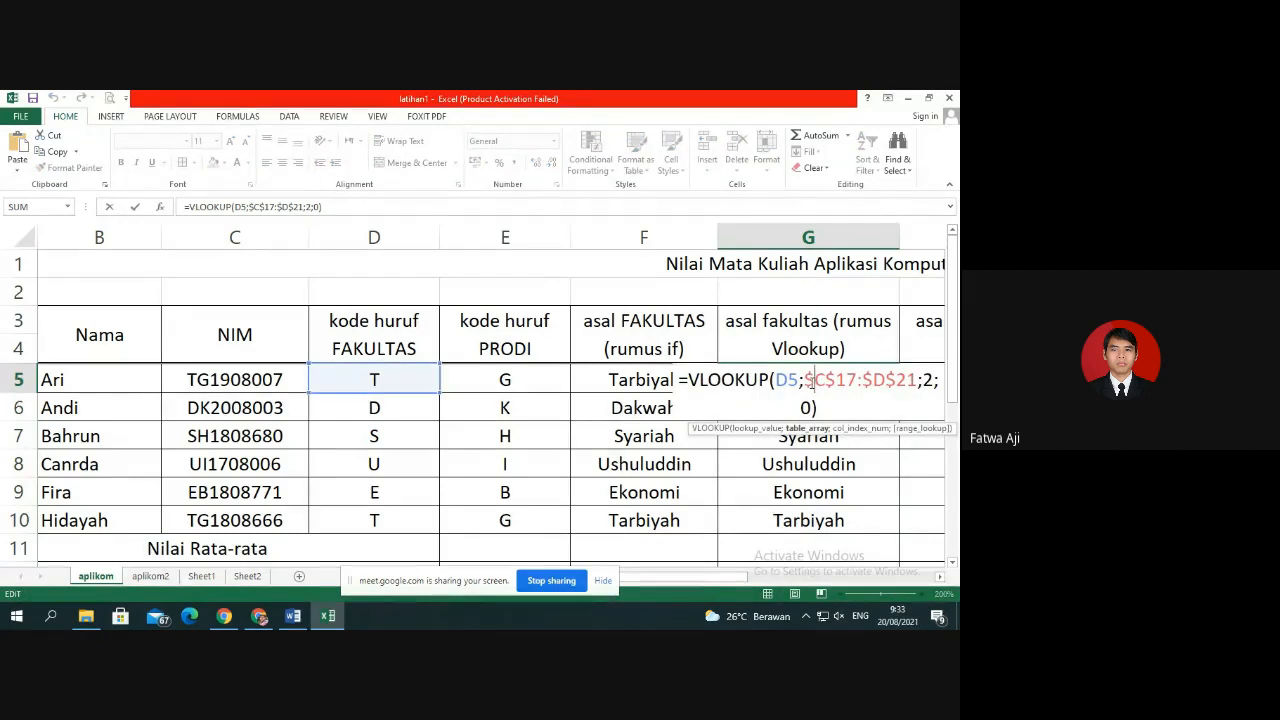
{"action": "left_click", "coordinate": [816, 381]}
{"action": "key", "text": "BackSpace"}
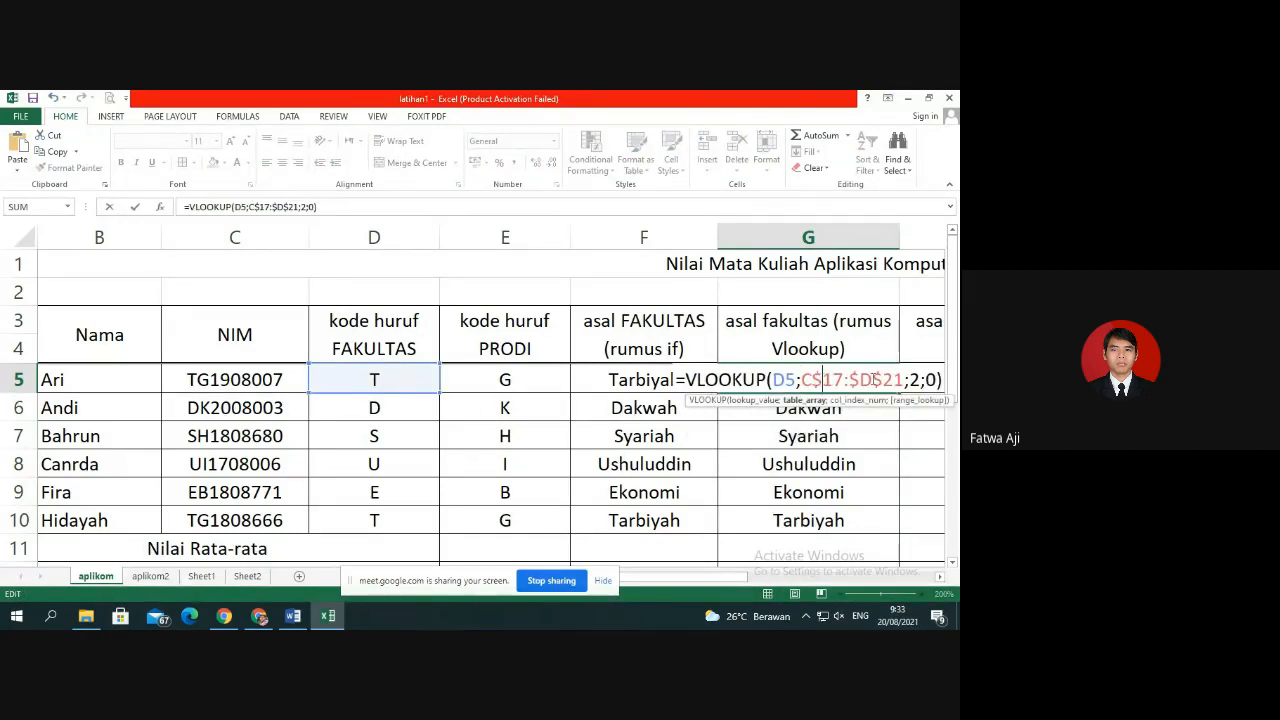
{"action": "key", "text": "BackSpace"}
{"action": "left_click", "coordinate": [858, 380]}
{"action": "key", "text": "BackSpace"}
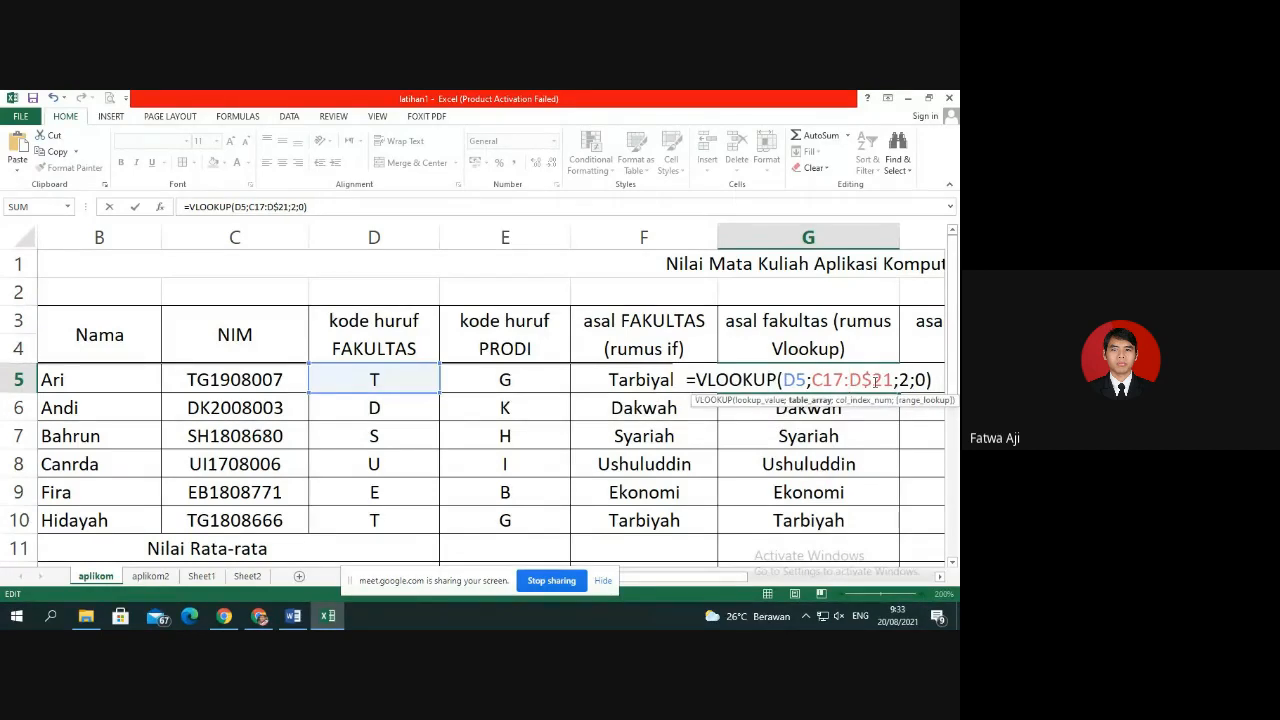
{"action": "key", "text": "Right"}
{"action": "key", "text": "BackSpace"}
{"action": "key", "text": "ctrl+Return"}
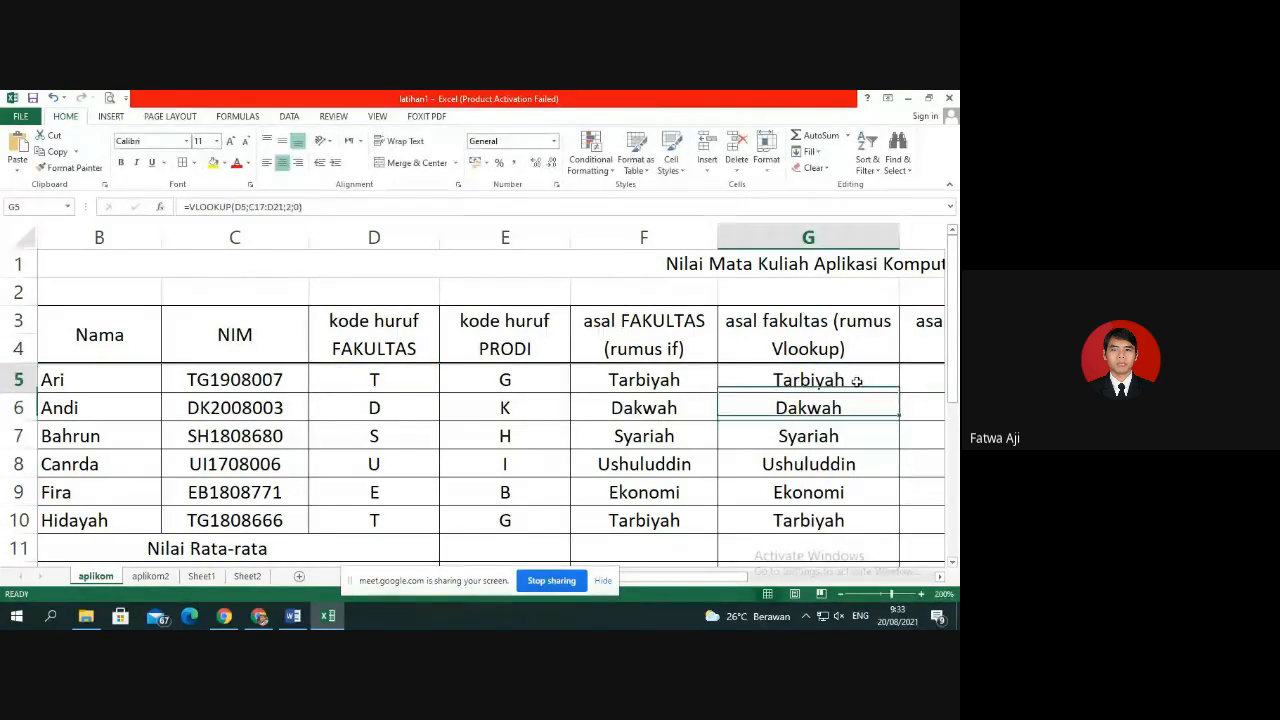
{"action": "left_click_drag", "start_coordinate": [898, 393], "coordinate": [886, 528]}
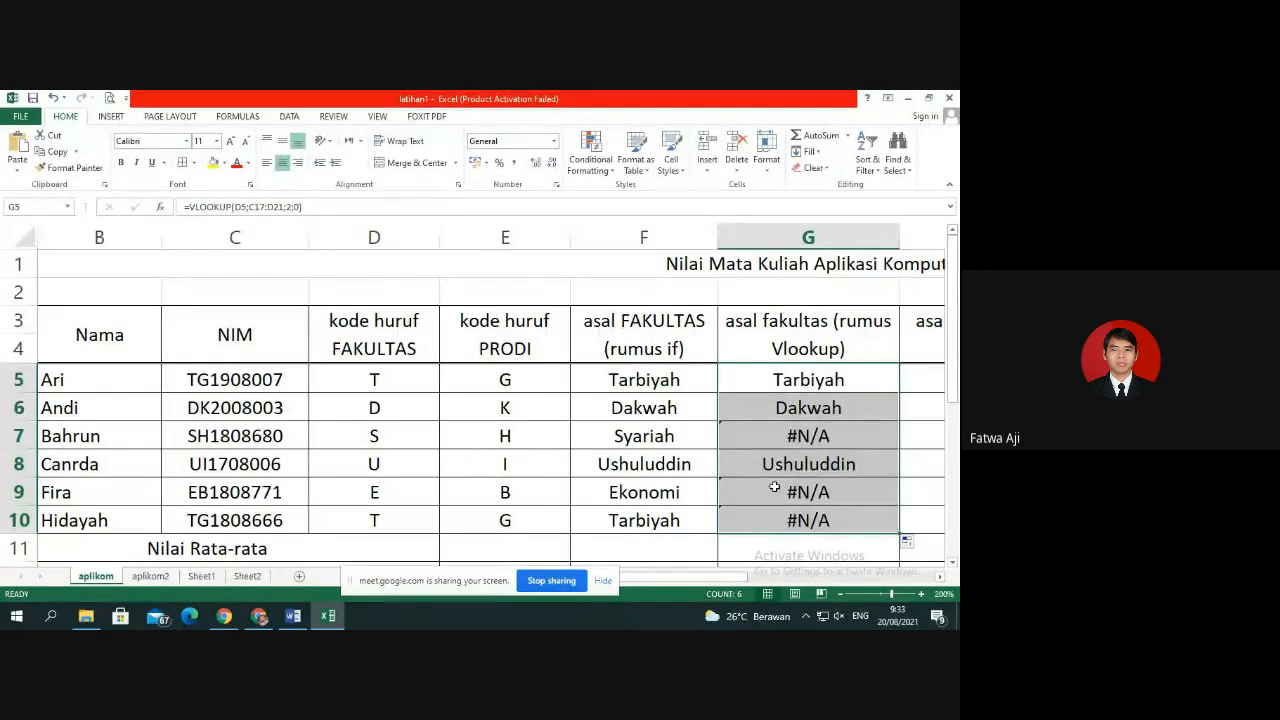
Examine which table range the VLOOKUP in G10 refers to, compared with the Tabel kode fakultas data.
{"action": "scroll", "coordinate": [814, 486], "scroll_direction": "down", "scroll_amount": 1}
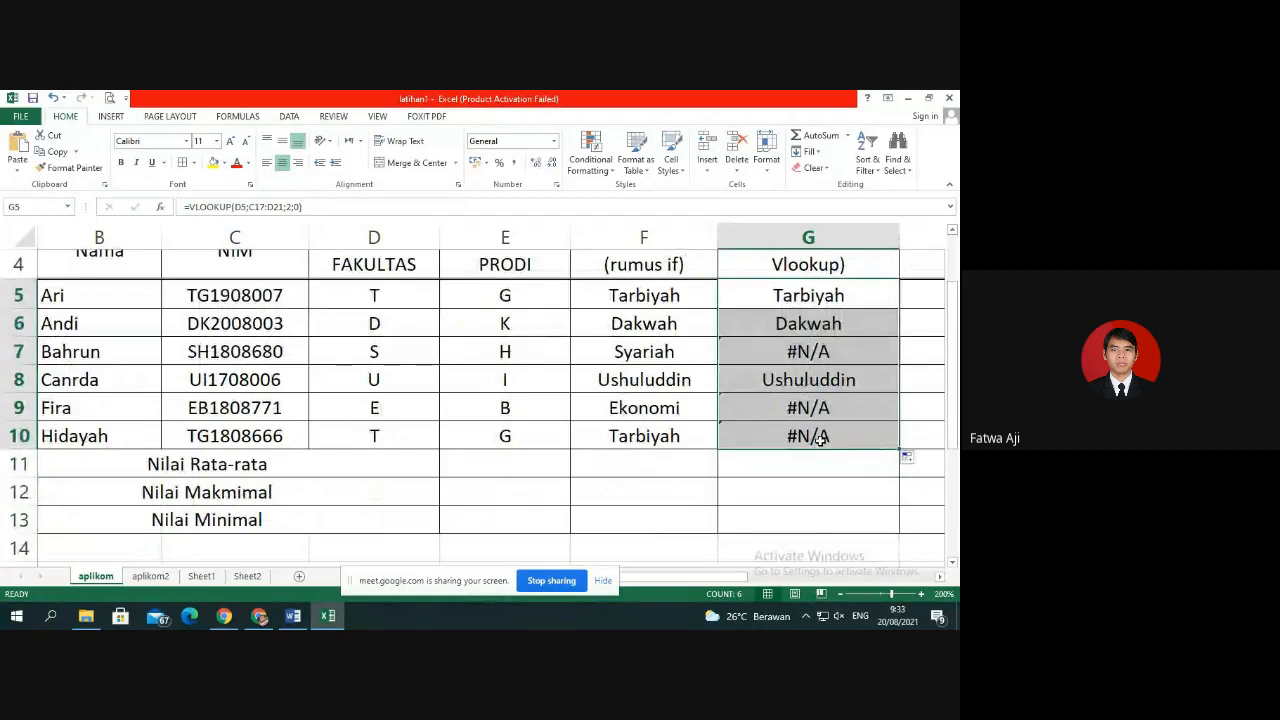
{"action": "left_click", "coordinate": [820, 437]}
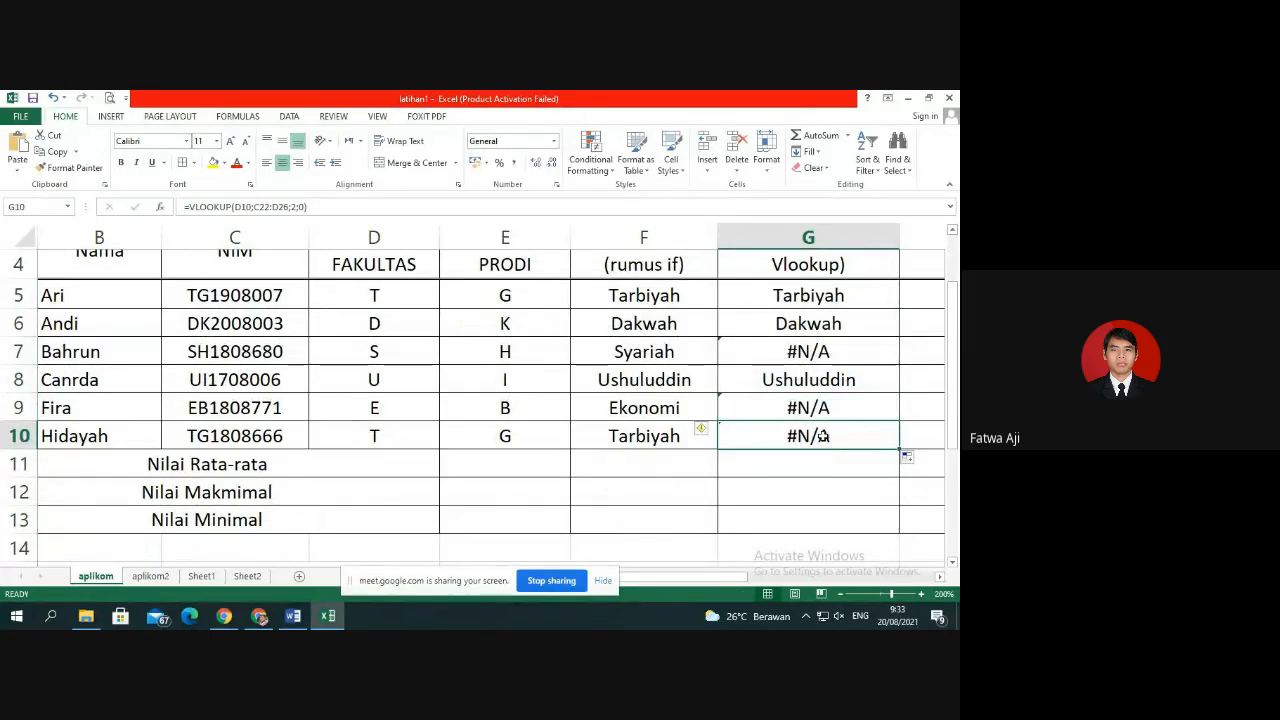
{"action": "double_click", "coordinate": [822, 436]}
{"action": "scroll", "coordinate": [320, 450], "scroll_direction": "down", "scroll_amount": 4}
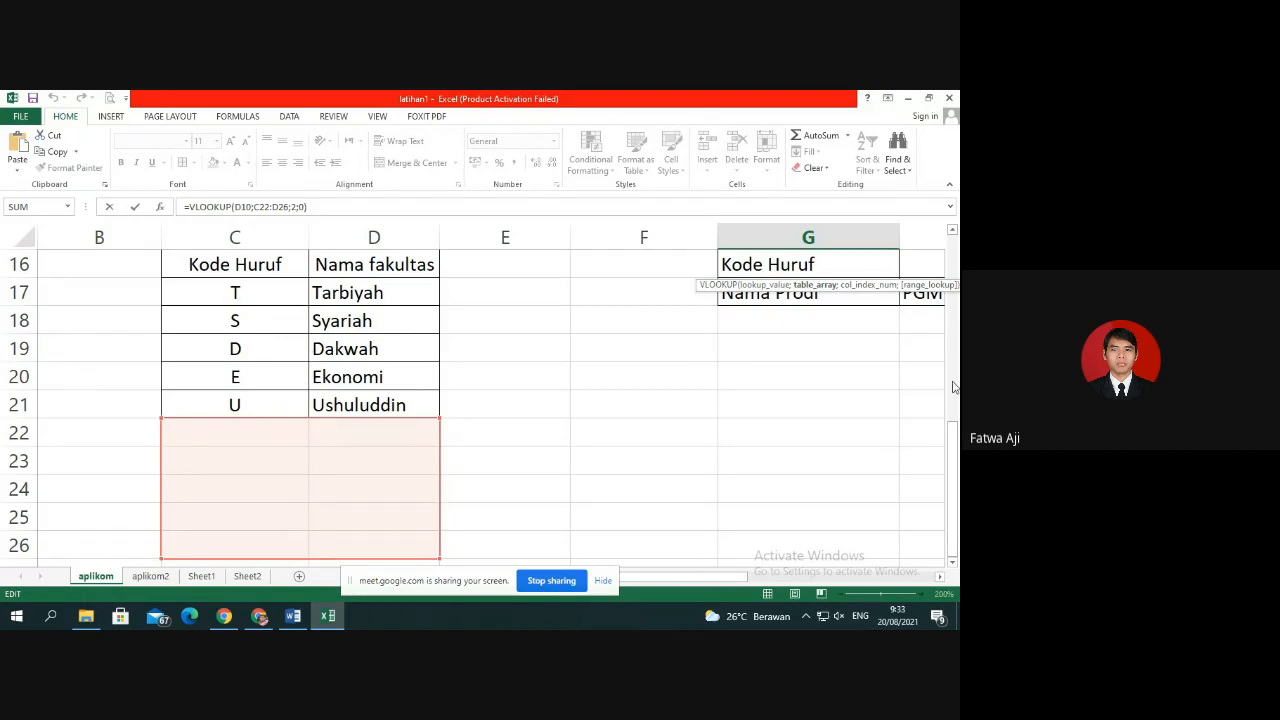
{"action": "scroll", "coordinate": [955, 387], "scroll_direction": "up", "scroll_amount": 3}
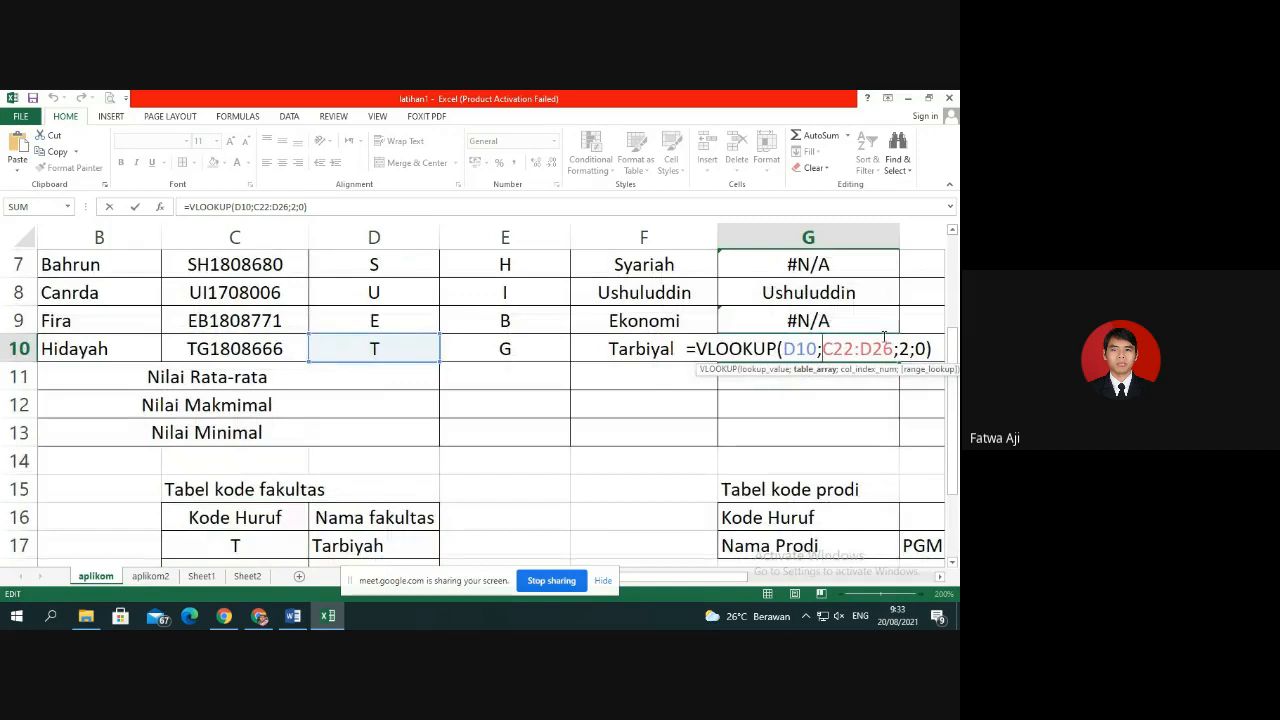
{"action": "scroll", "coordinate": [516, 424], "scroll_direction": "down", "scroll_amount": 3}
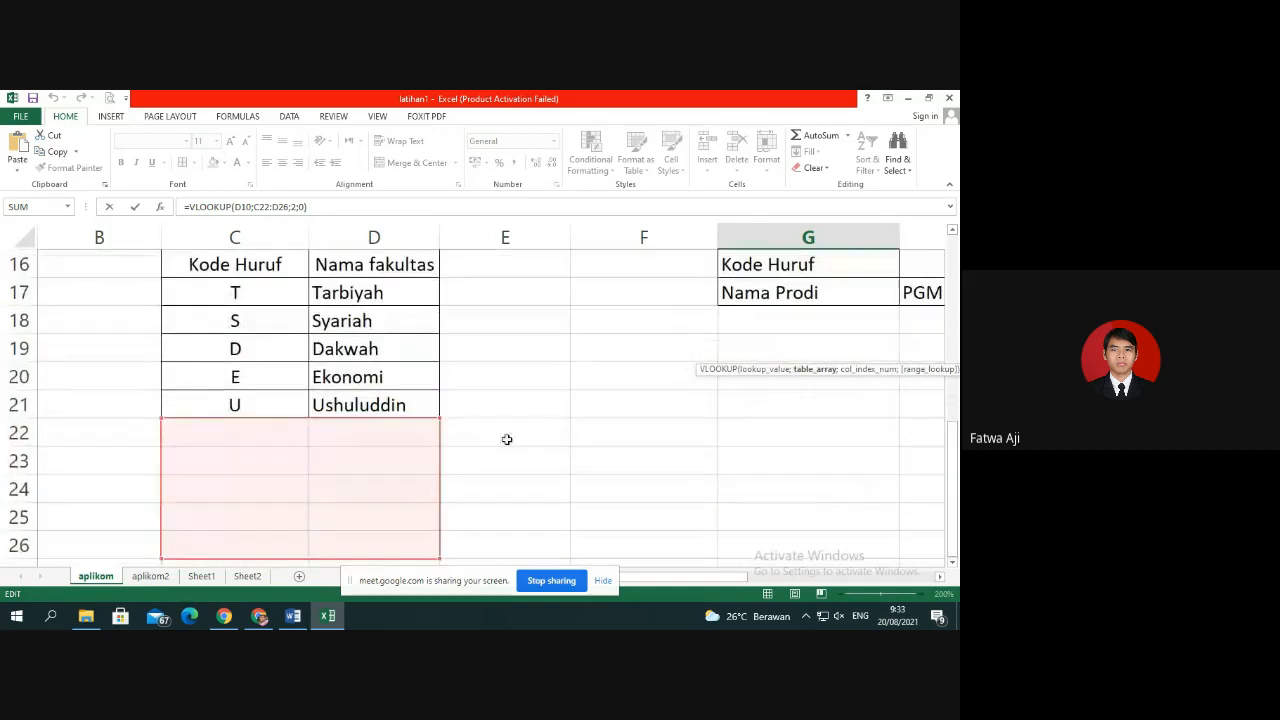
{"action": "scroll", "coordinate": [873, 363], "scroll_direction": "up", "scroll_amount": 2}
{"action": "scroll", "coordinate": [873, 363], "scroll_direction": "up", "scroll_amount": 2}
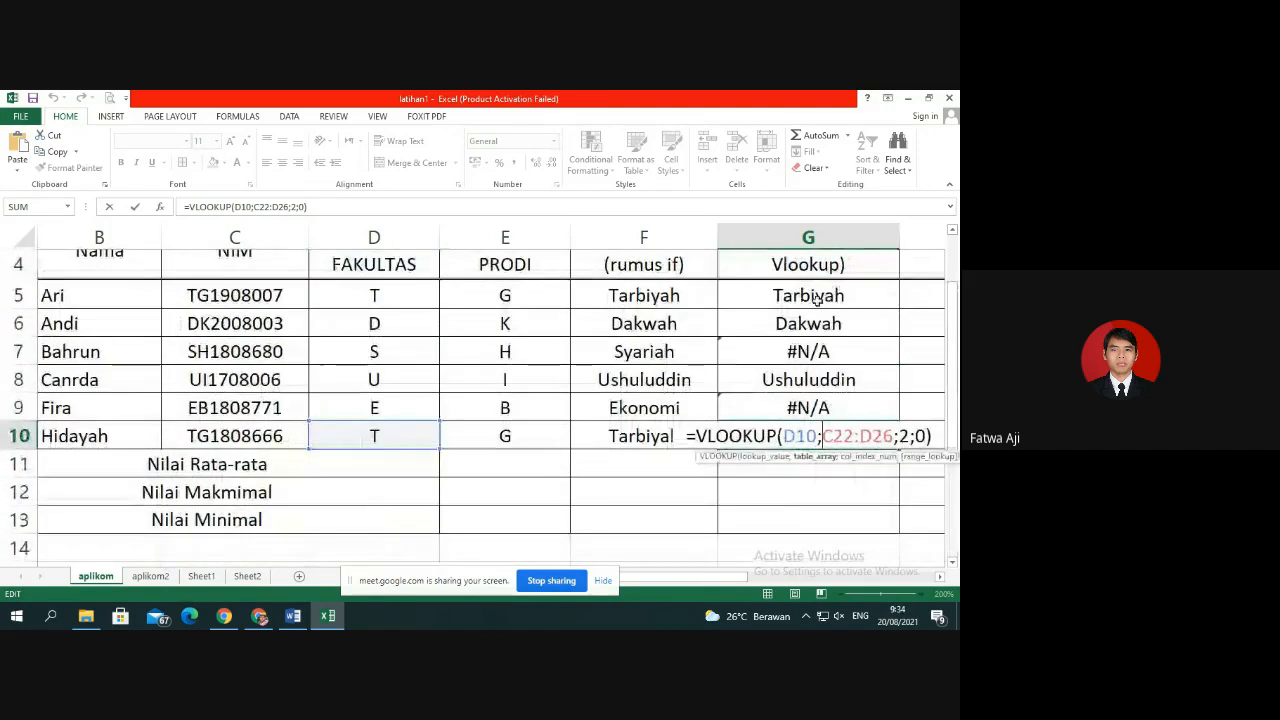
{"action": "key", "text": "Return"}
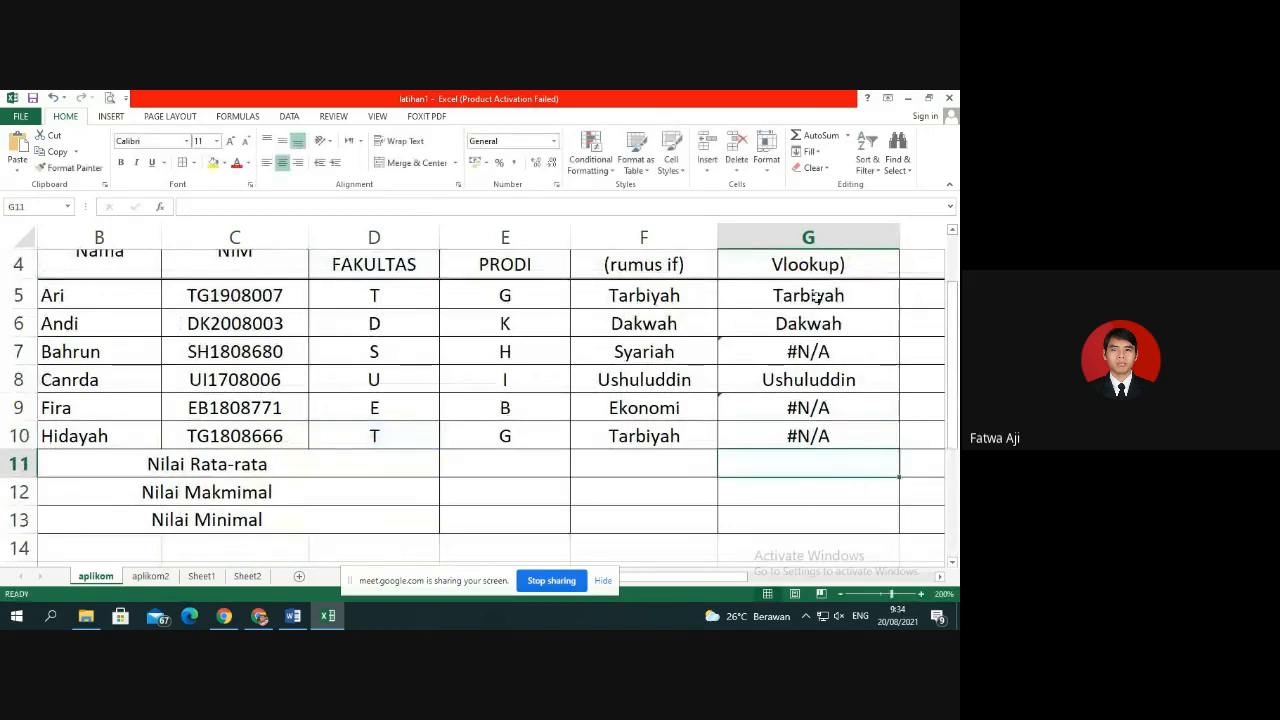
Make the table range in the G5 VLOOKUP absolute again as $C$17:$D$21 and fill the formula down to G10.
{"action": "left_click", "coordinate": [816, 299]}
{"action": "double_click", "coordinate": [815, 296]}
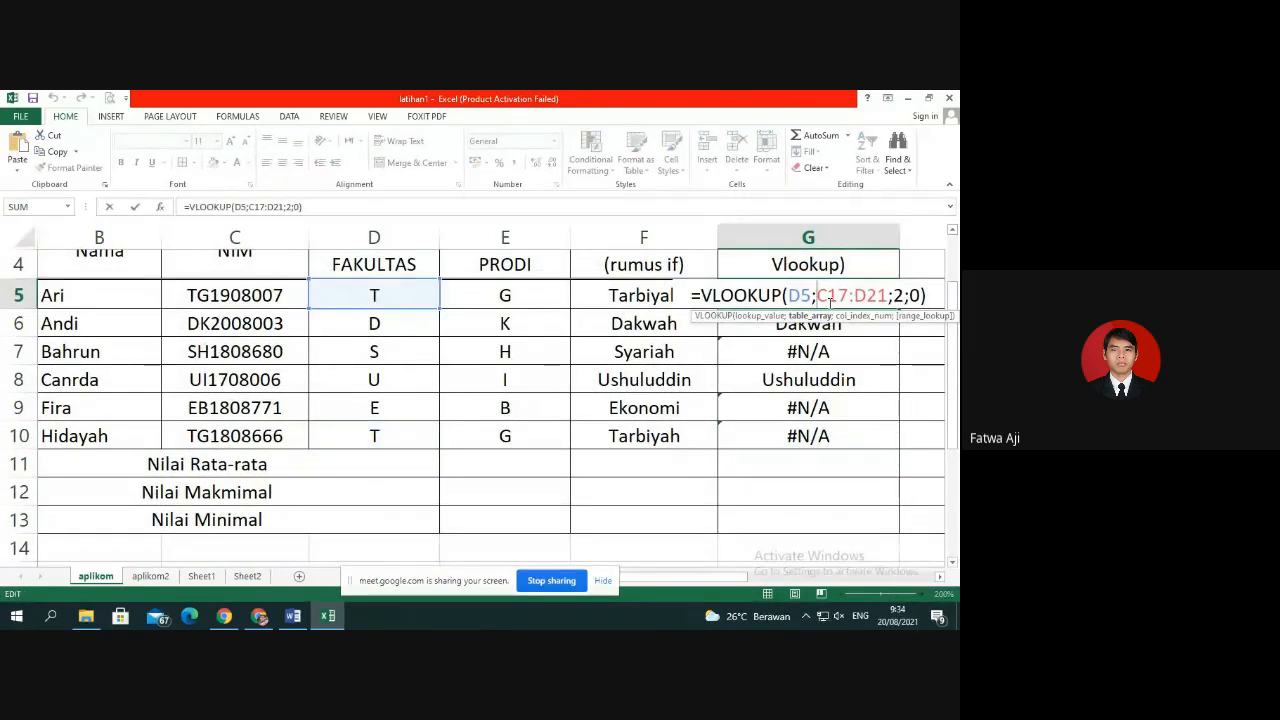
{"action": "type", "text": "$"}
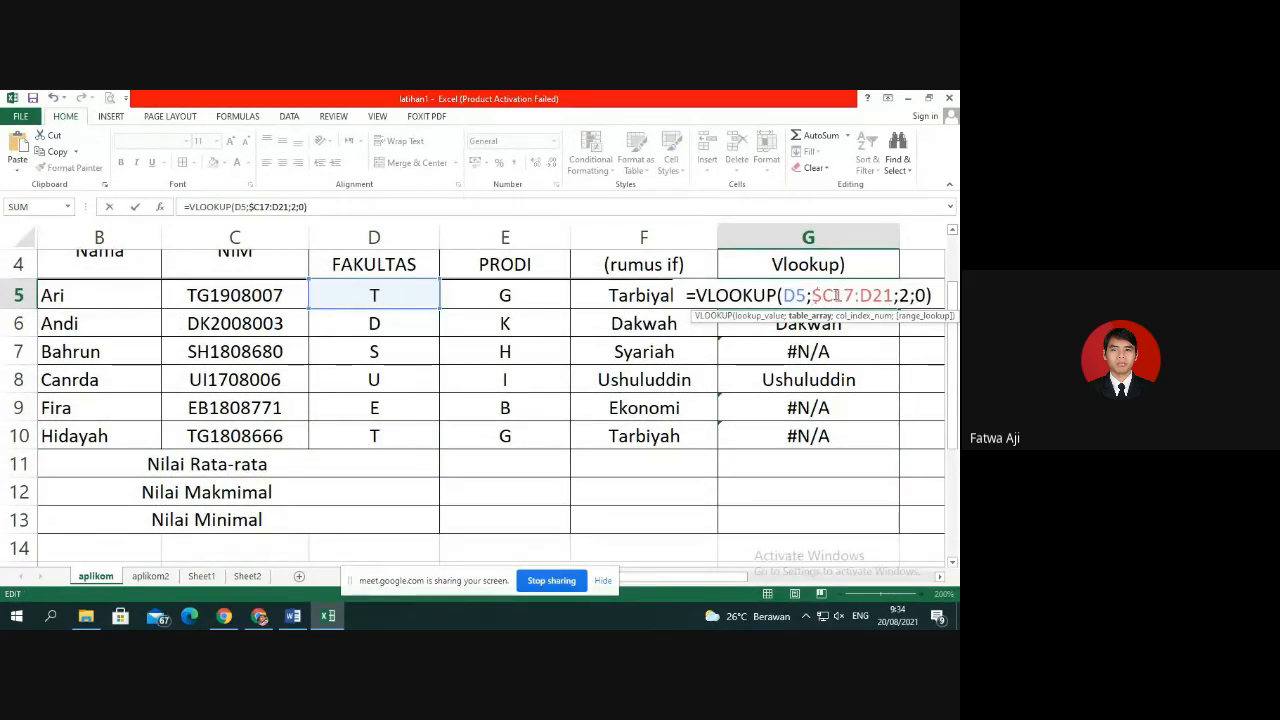
{"action": "left_click", "coordinate": [836, 295]}
{"action": "type", "text": "$"}
{"action": "left_click", "coordinate": [866, 295]}
{"action": "type", "text": "$"}
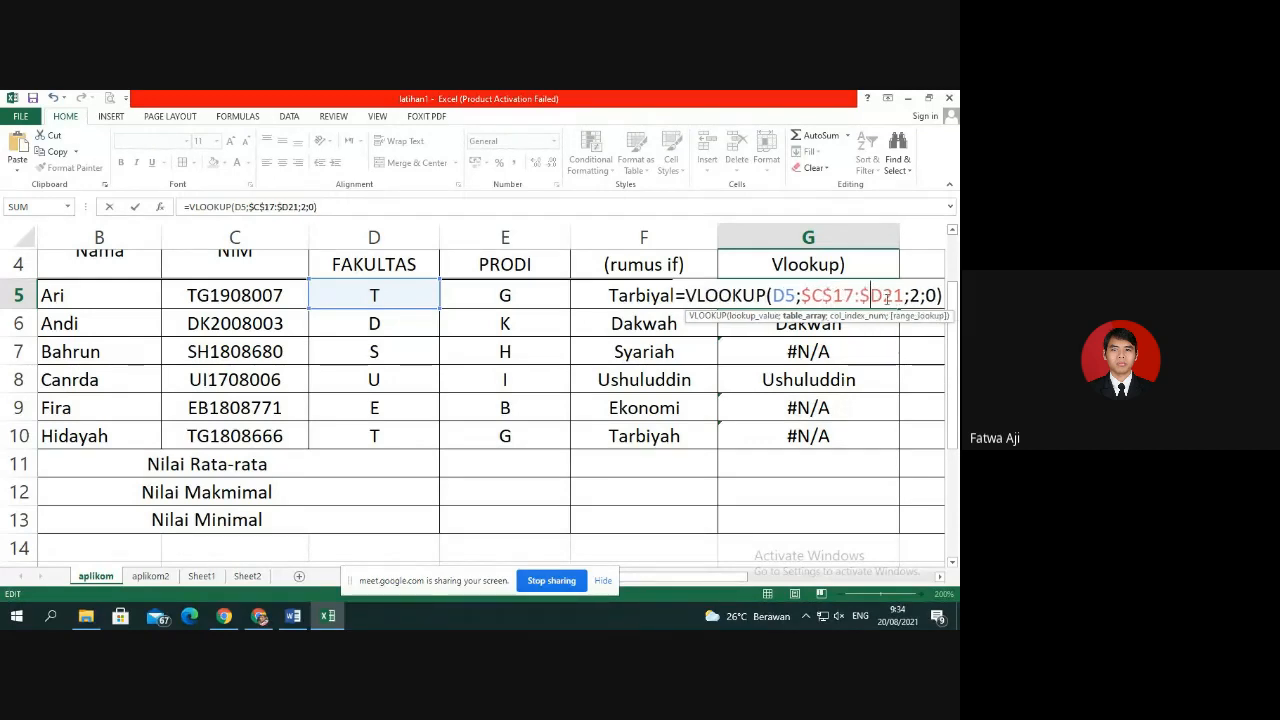
{"action": "left_click", "coordinate": [886, 295]}
{"action": "type", "text": "$"}
{"action": "key", "text": "ctrl+Return"}
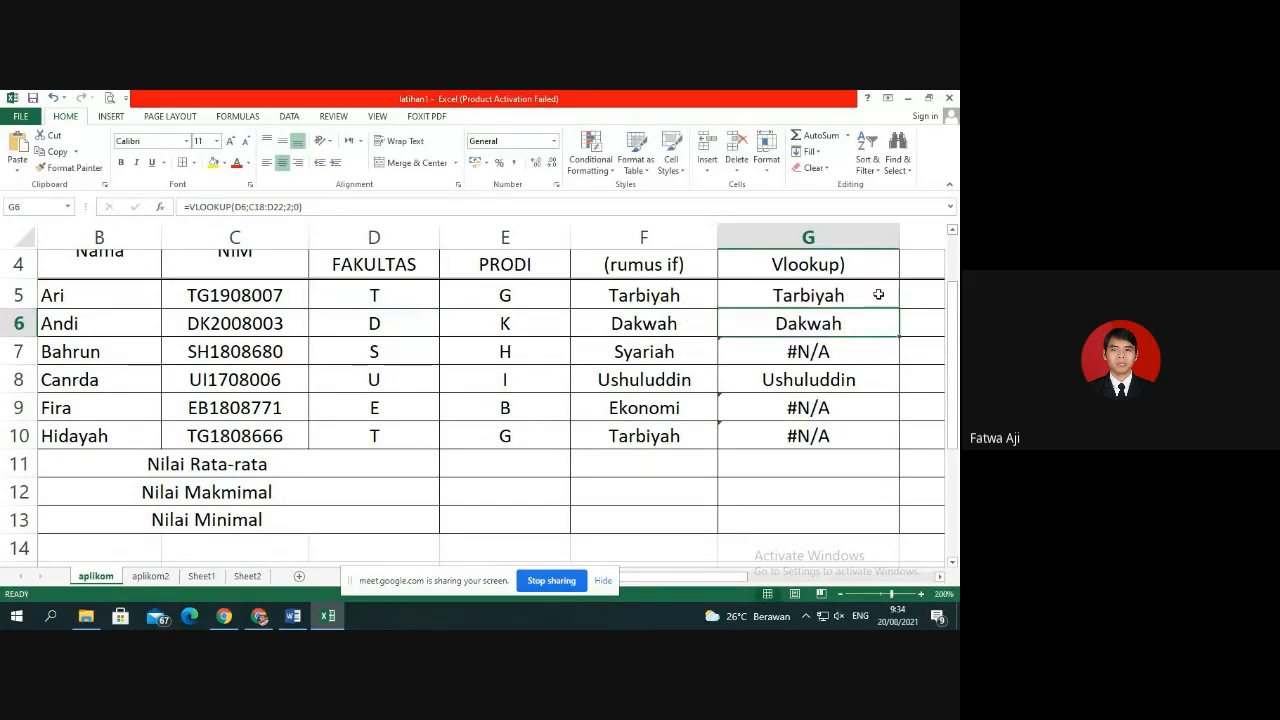
{"action": "left_click_drag", "start_coordinate": [898, 307], "coordinate": [903, 448]}
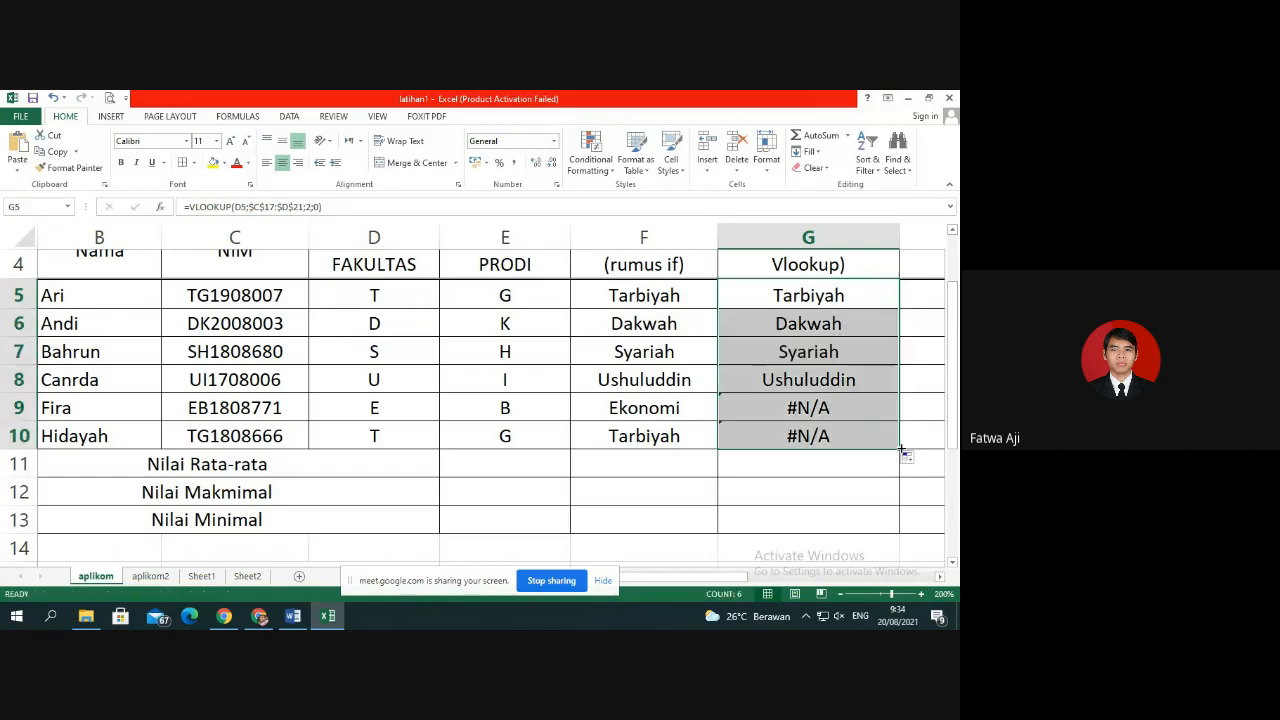
Inspect the VLOOKUP formula in G10 and check its lookup range against the faculty code table.
{"action": "double_click", "coordinate": [871, 440]}
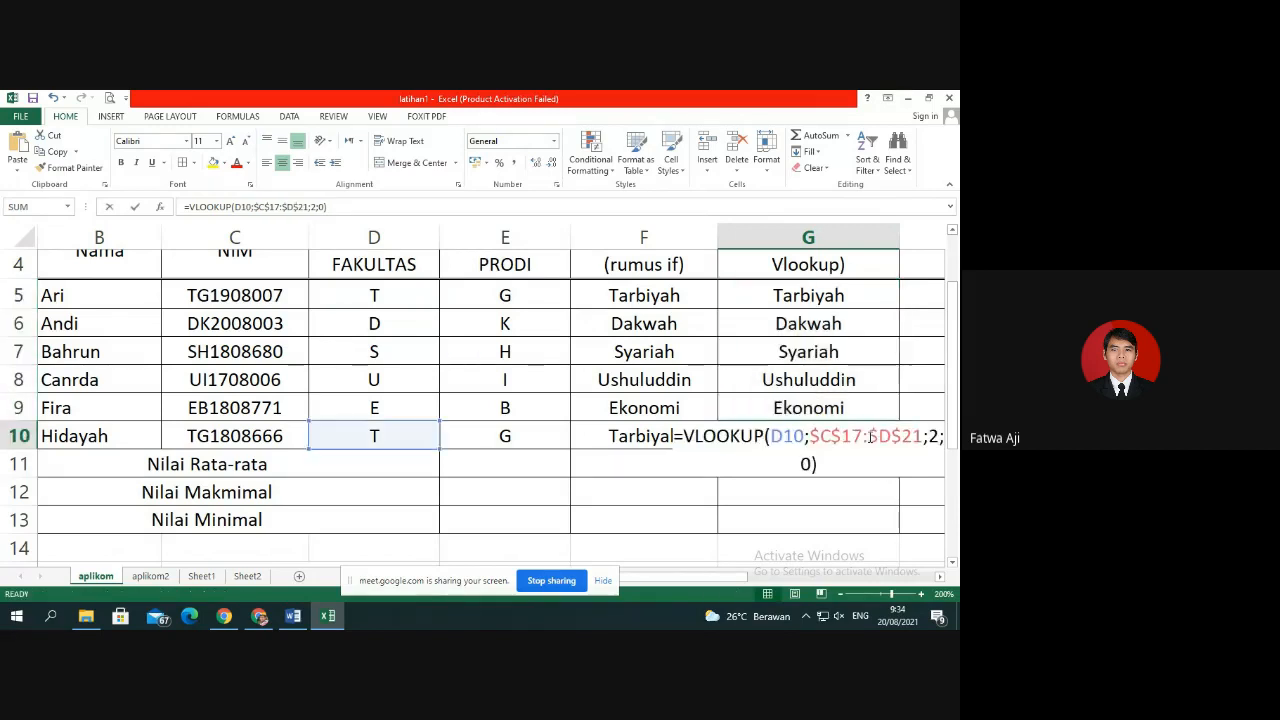
{"action": "scroll", "coordinate": [452, 474], "scroll_direction": "down", "scroll_amount": 5}
{"action": "scroll", "coordinate": [452, 474], "scroll_direction": "up", "scroll_amount": 2}
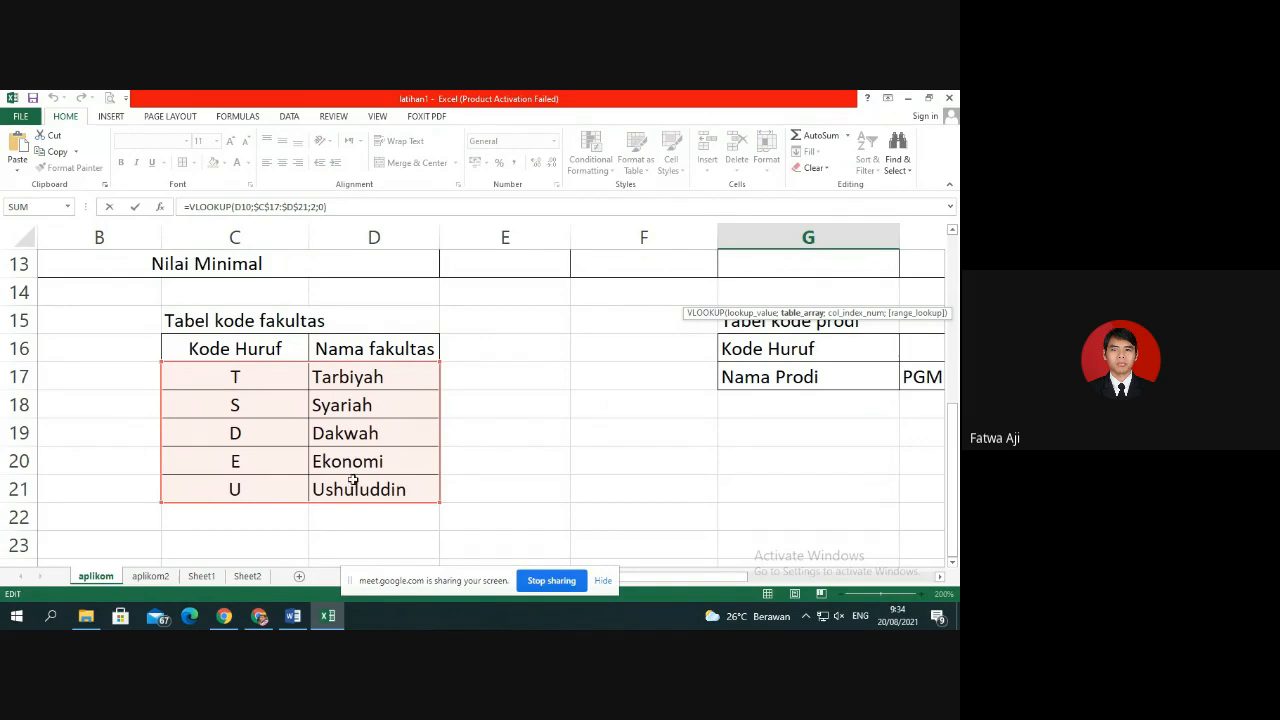
{"action": "key", "text": "Return"}
{"action": "scroll", "coordinate": [810, 463], "scroll_direction": "up", "scroll_amount": 3}
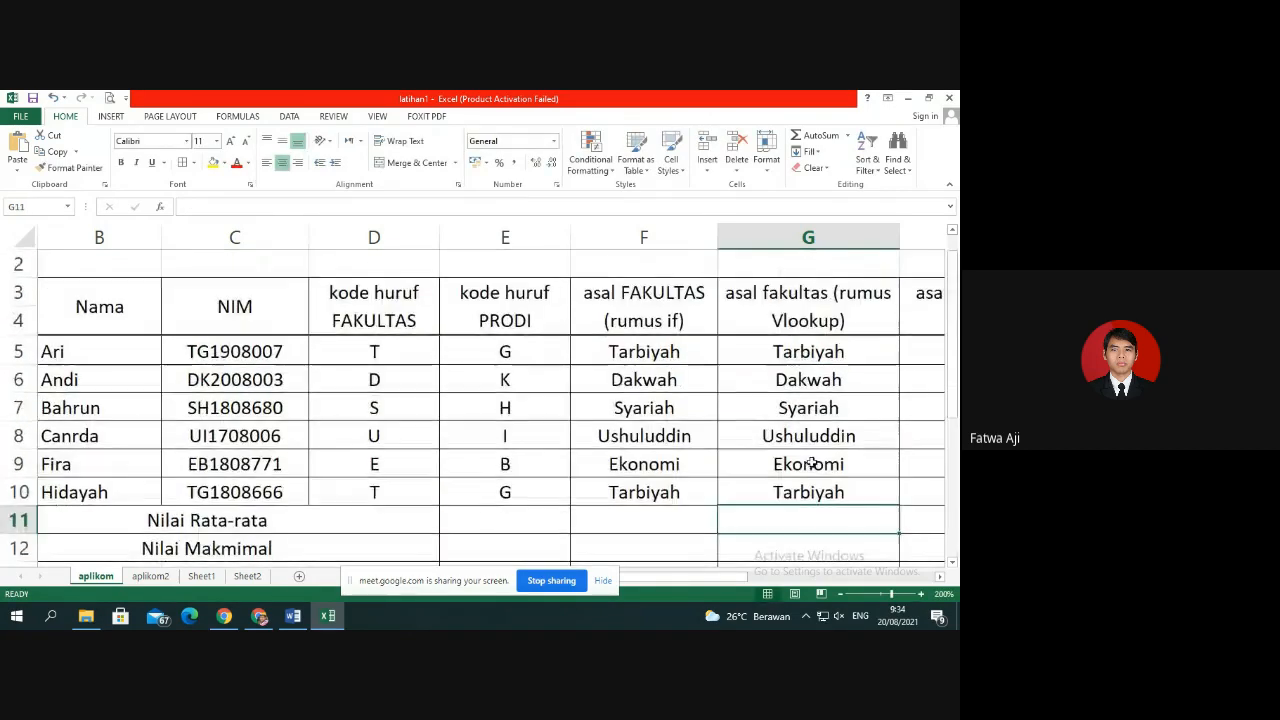
Compare the Vlookup and hlookup column headings in G and H, and examine the vertical layout of Tabel kode fakultas.
{"action": "left_click_drag", "start_coordinate": [711, 582], "coordinate": [768, 584]}
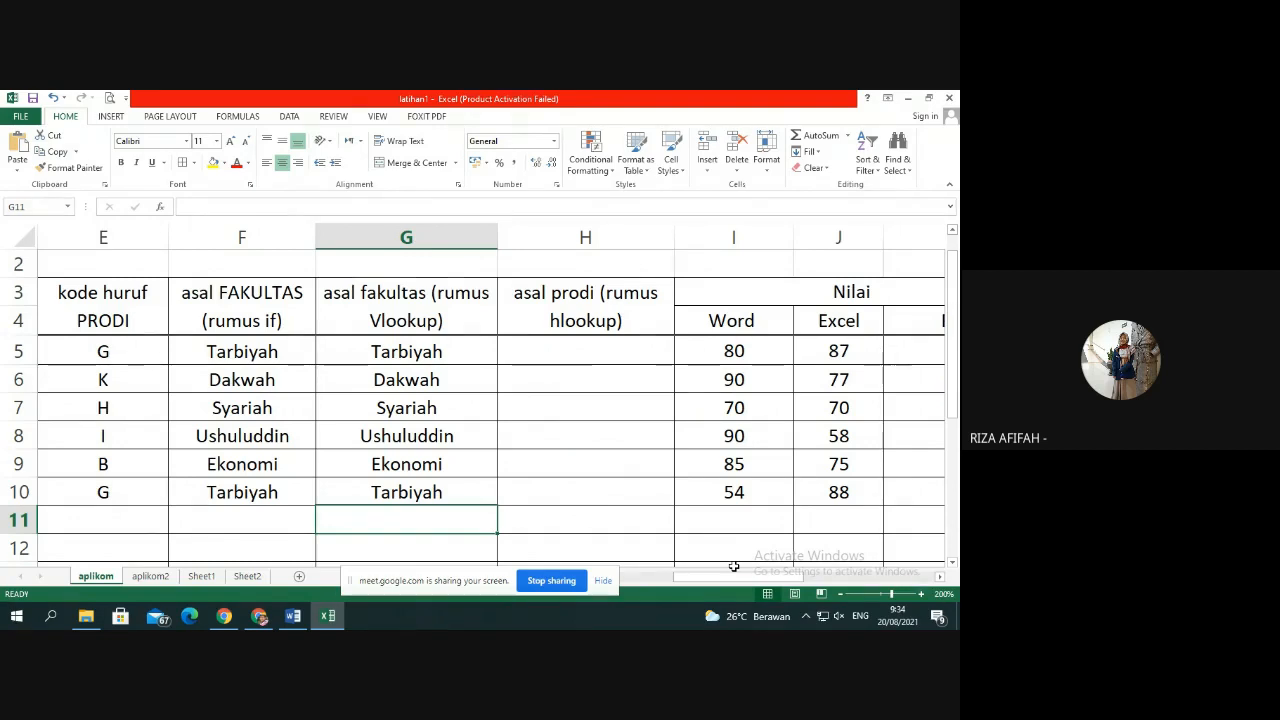
{"action": "left_click_drag", "start_coordinate": [731, 577], "coordinate": [720, 582]}
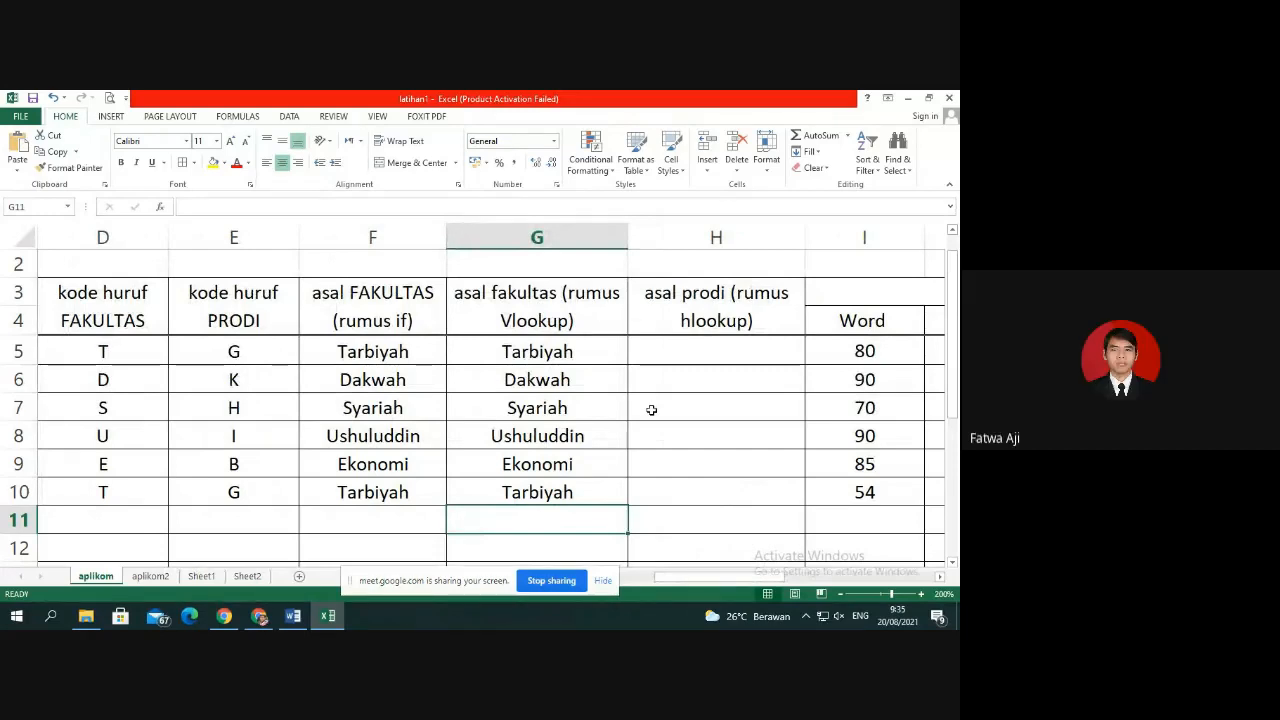
{"action": "left_click", "coordinate": [567, 327]}
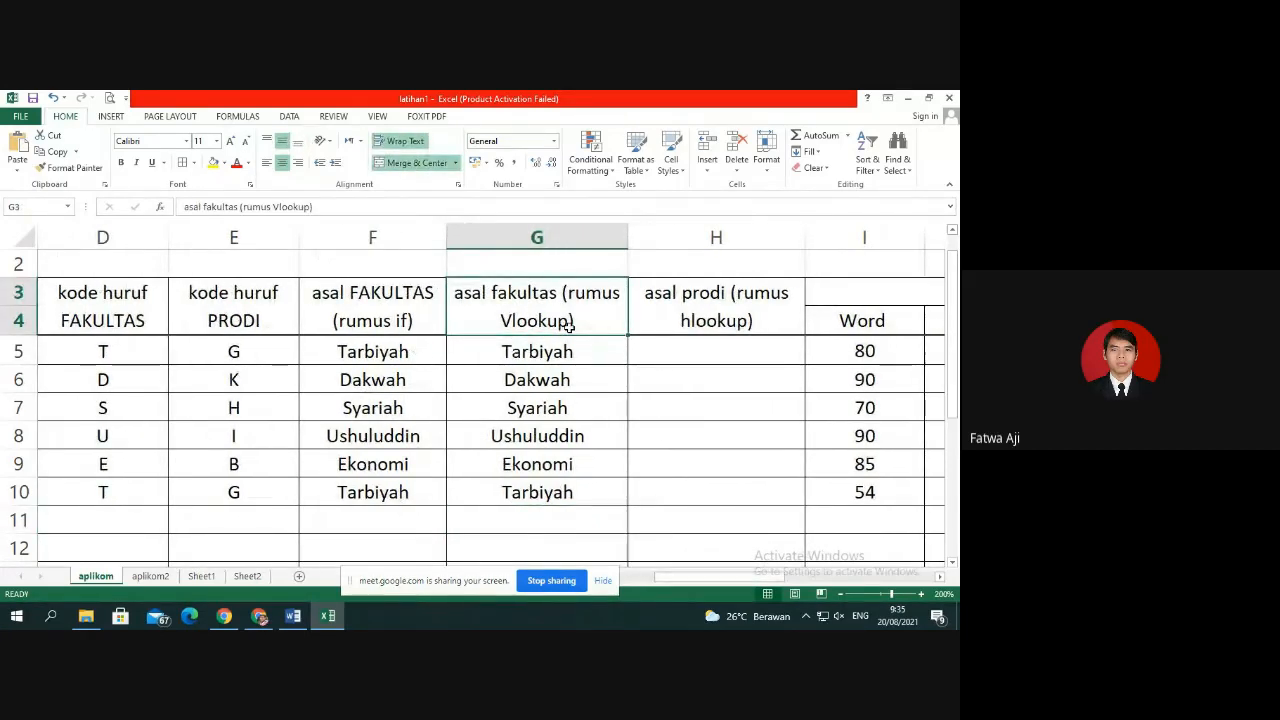
{"action": "scroll", "coordinate": [566, 443], "scroll_direction": "down", "scroll_amount": 4}
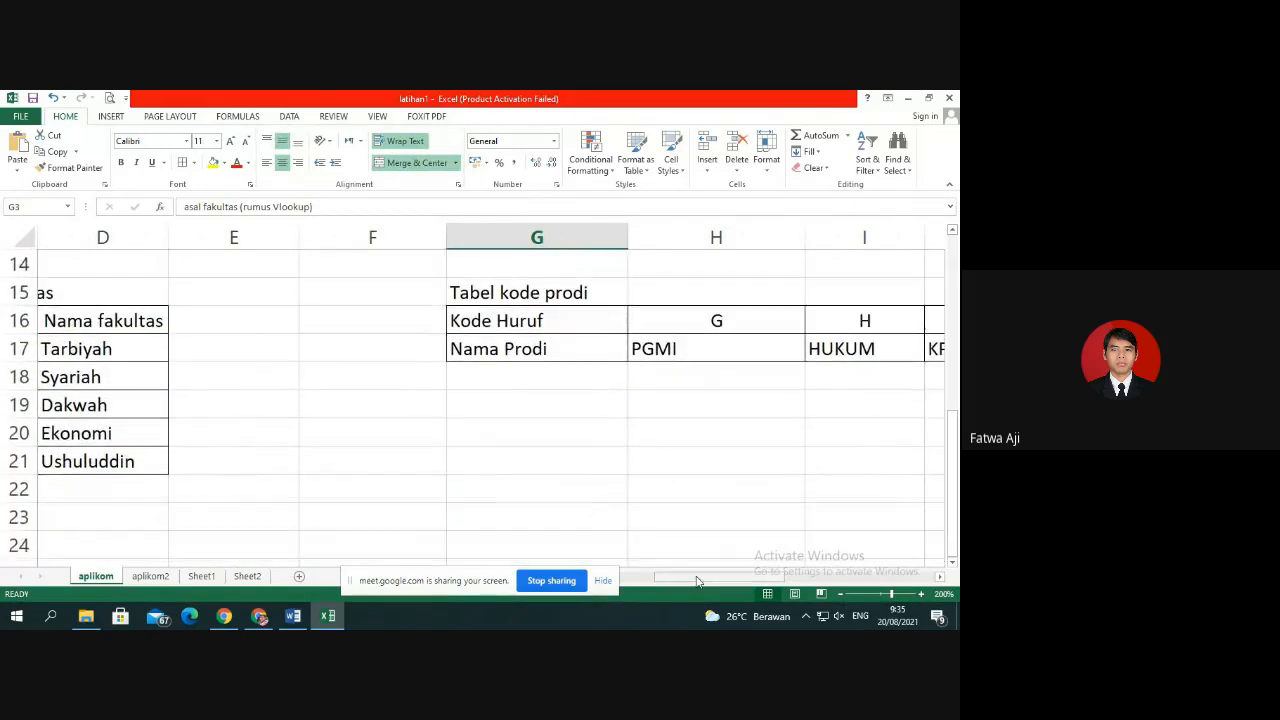
{"action": "left_click_drag", "start_coordinate": [697, 581], "coordinate": [649, 588]}
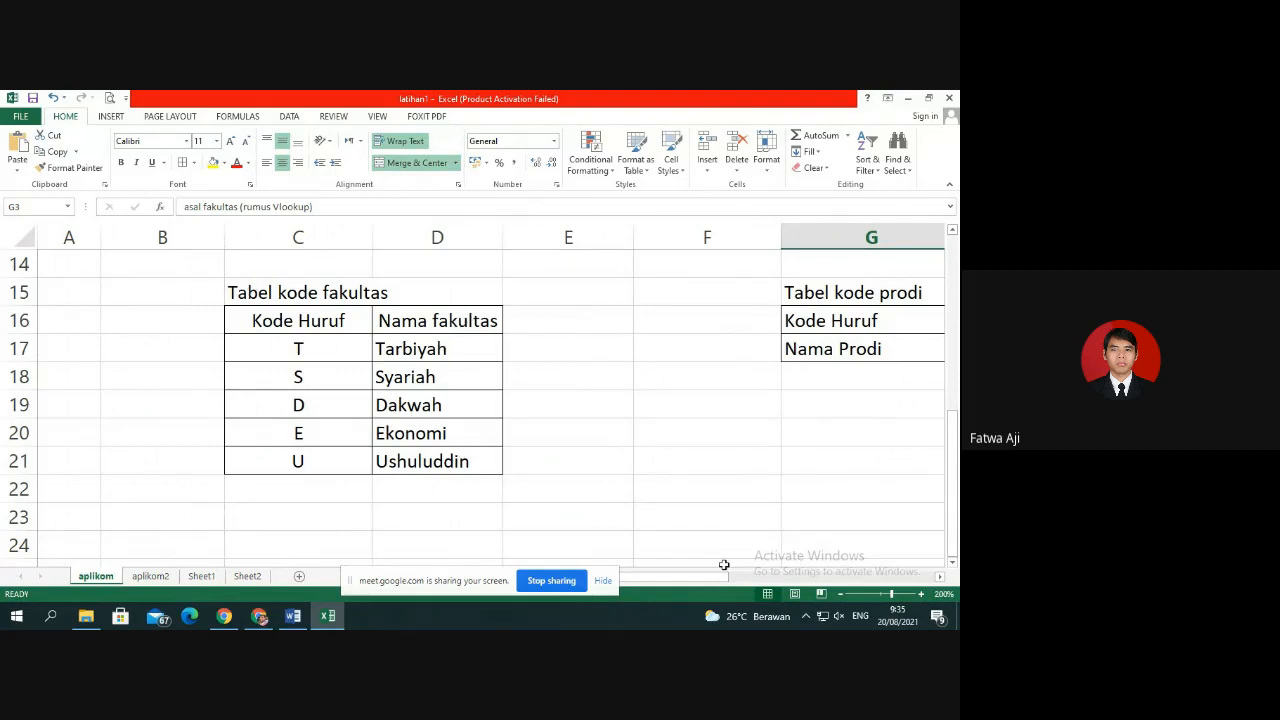
{"action": "scroll", "coordinate": [774, 500], "scroll_direction": "up", "scroll_amount": 4}
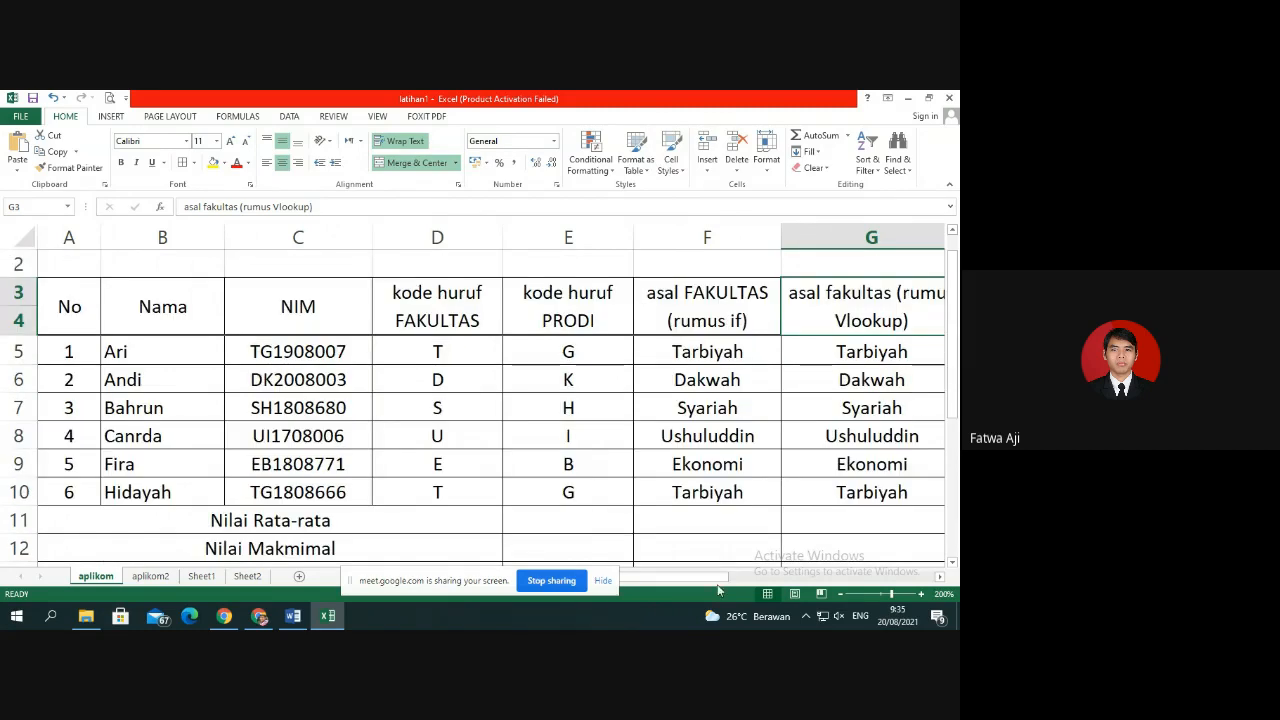
{"action": "left_click_drag", "start_coordinate": [718, 580], "coordinate": [774, 580]}
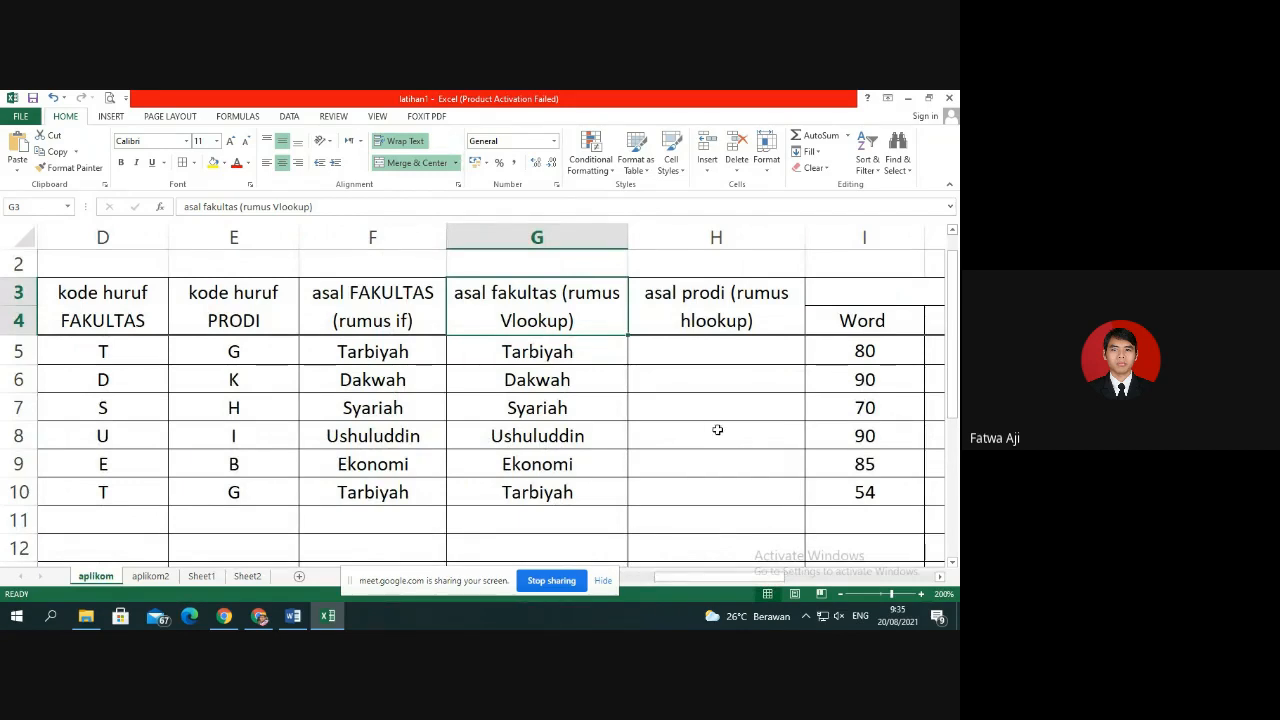
Examine the horizontal layout of Tabel kode prodi and compare it with the vertical Tabel kode fakultas.
{"action": "scroll", "coordinate": [717, 428], "scroll_direction": "down", "scroll_amount": 2}
{"action": "scroll", "coordinate": [717, 428], "scroll_direction": "up", "scroll_amount": 1}
{"action": "scroll", "coordinate": [720, 428], "scroll_direction": "up", "scroll_amount": 1}
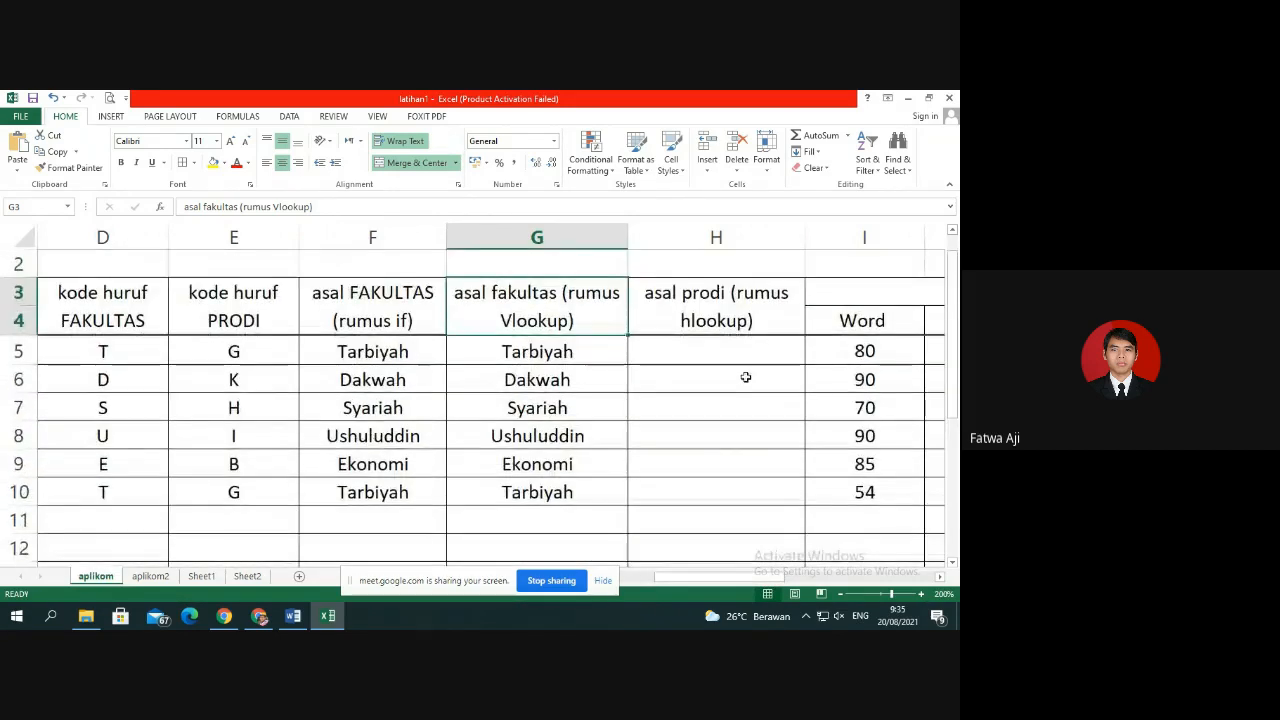
{"action": "scroll", "coordinate": [740, 422], "scroll_direction": "down", "scroll_amount": 2}
{"action": "scroll", "coordinate": [740, 422], "scroll_direction": "up", "scroll_amount": 3}
{"action": "scroll", "coordinate": [740, 422], "scroll_direction": "down", "scroll_amount": 3}
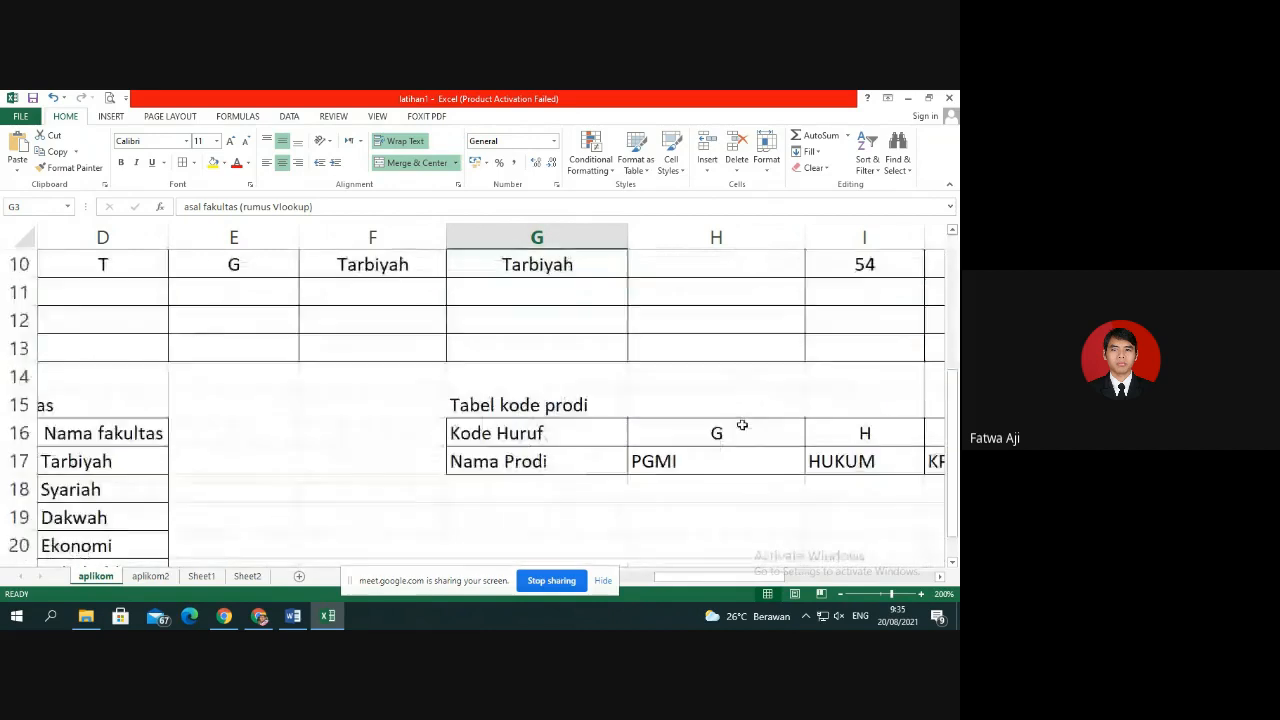
{"action": "left_click_drag", "start_coordinate": [705, 577], "coordinate": [735, 589]}
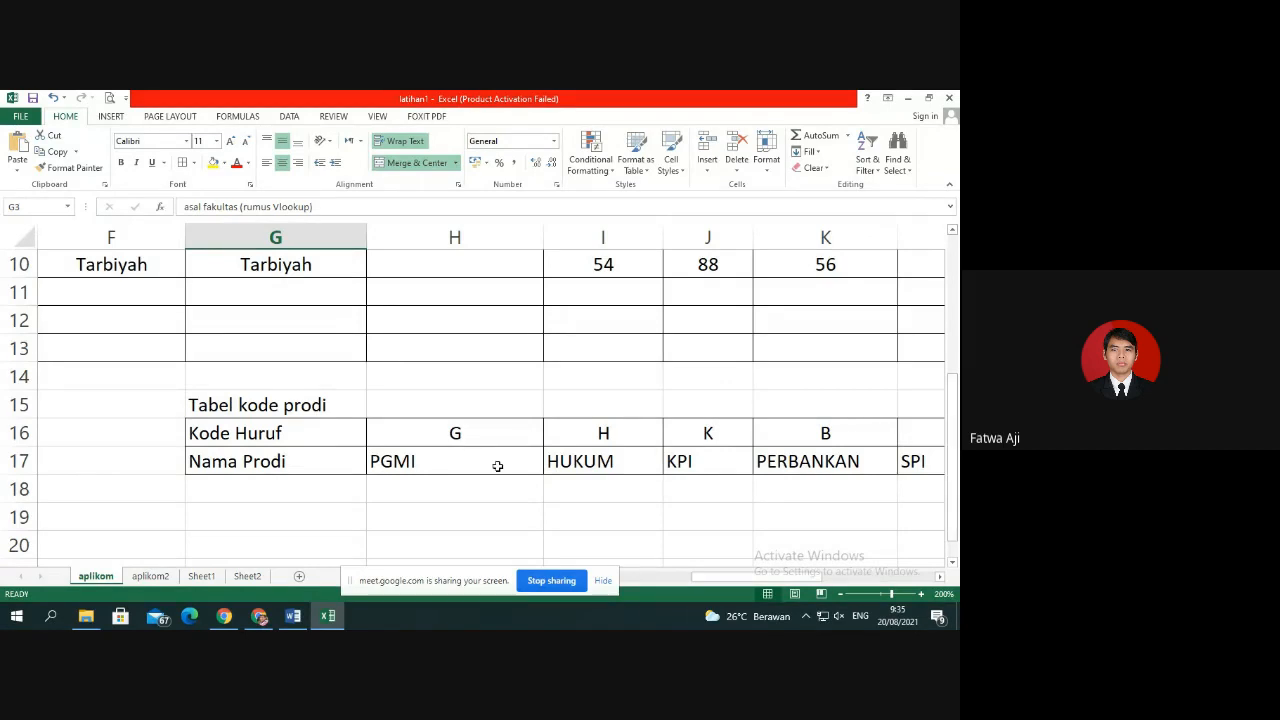
{"action": "left_click_drag", "start_coordinate": [751, 580], "coordinate": [621, 586]}
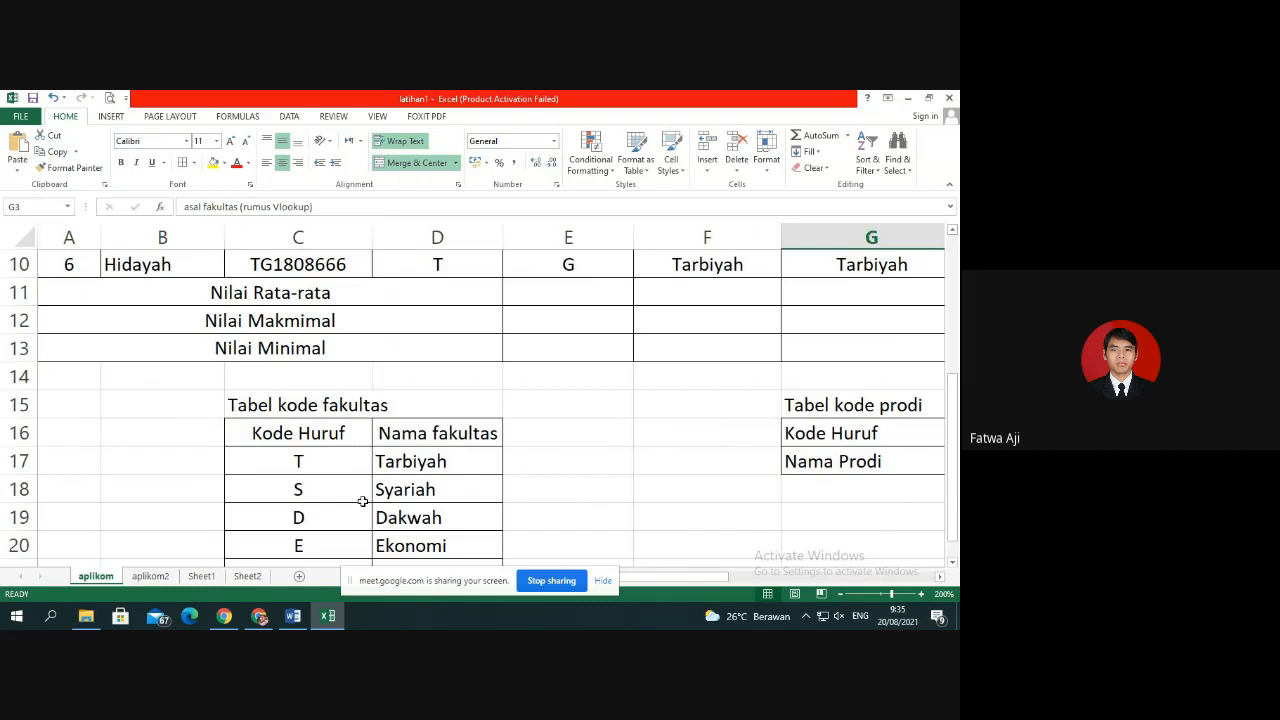
{"action": "scroll", "coordinate": [691, 451], "scroll_direction": "up", "scroll_amount": 2}
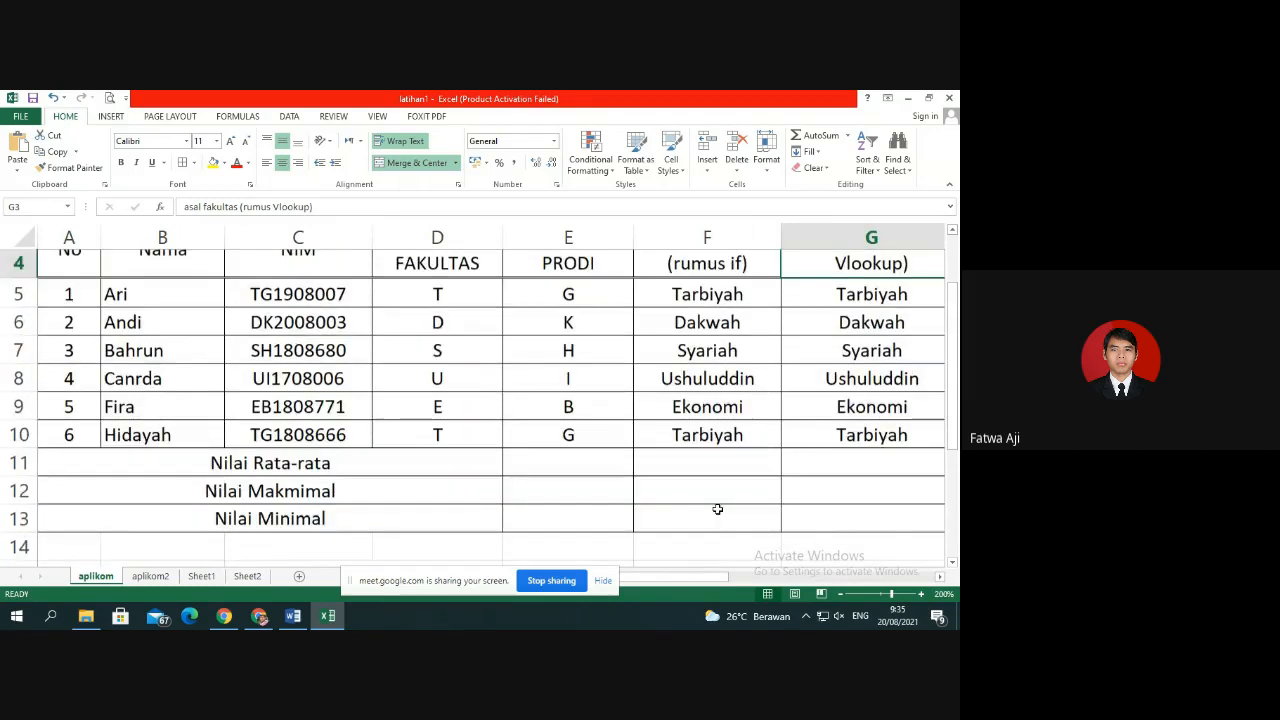
Begin a new VLOOKUP formula in G5, using the faculty code in D5 as the lookup value.
{"action": "left_click_drag", "start_coordinate": [718, 578], "coordinate": [736, 583]}
{"action": "scroll", "coordinate": [729, 406], "scroll_direction": "up", "scroll_amount": 1}
{"action": "left_click", "coordinate": [717, 380]}
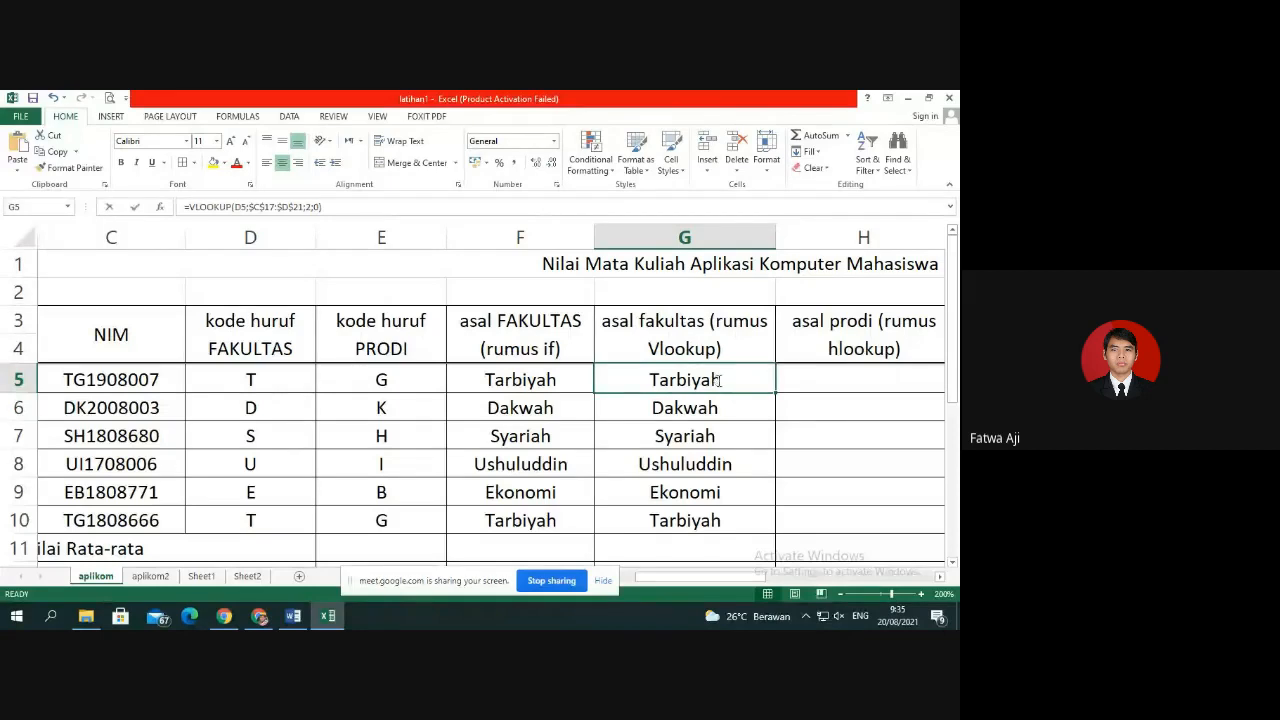
{"action": "type", "text": "=vlo"}
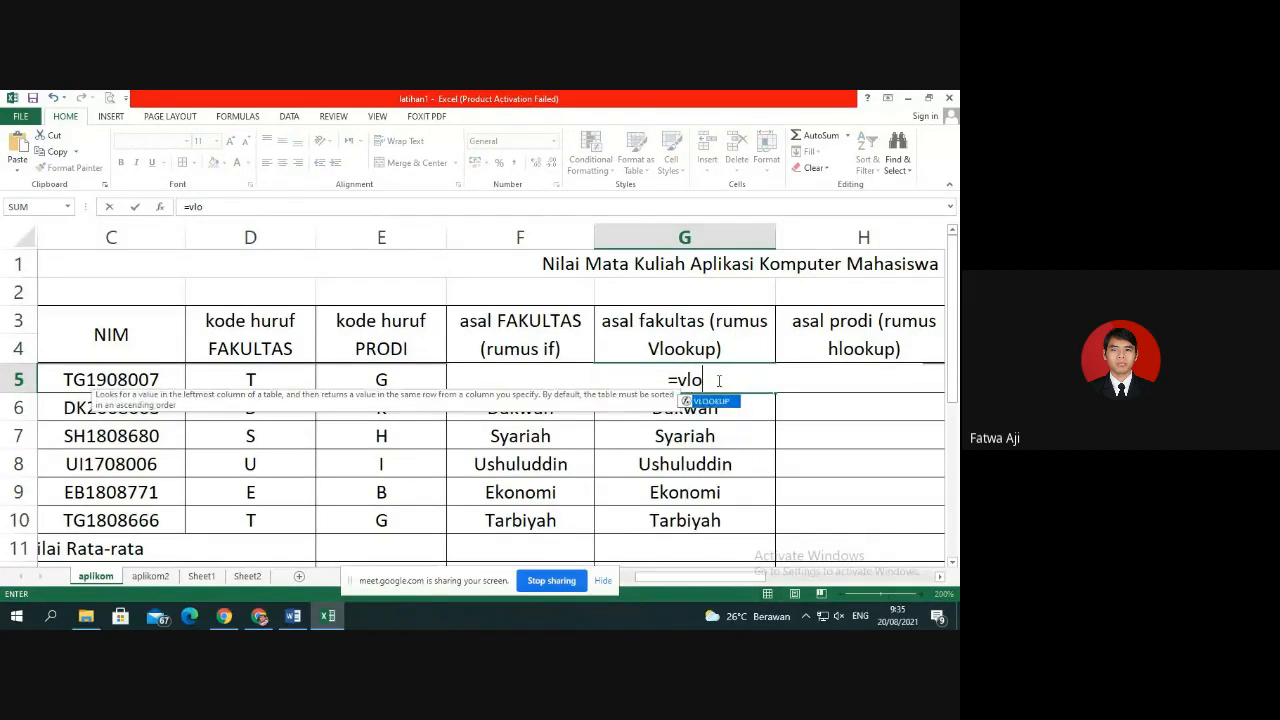
{"action": "double_click", "coordinate": [712, 401]}
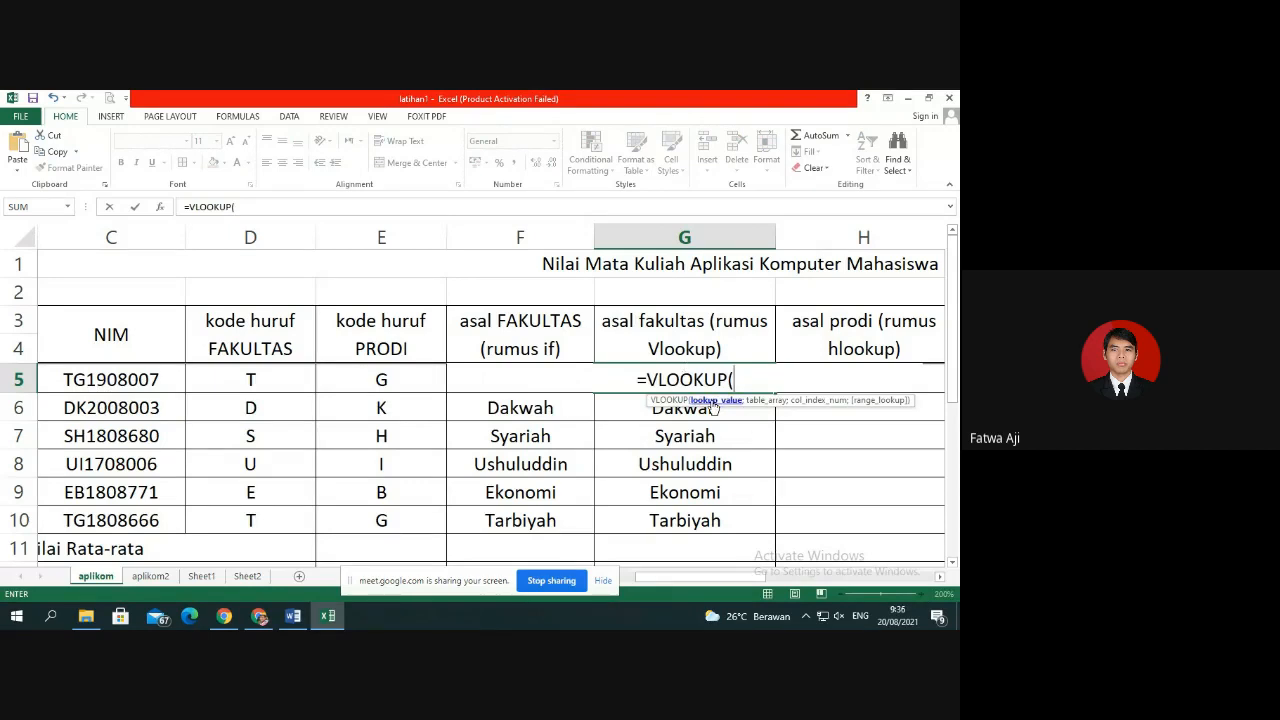
{"action": "left_click", "coordinate": [297, 386]}
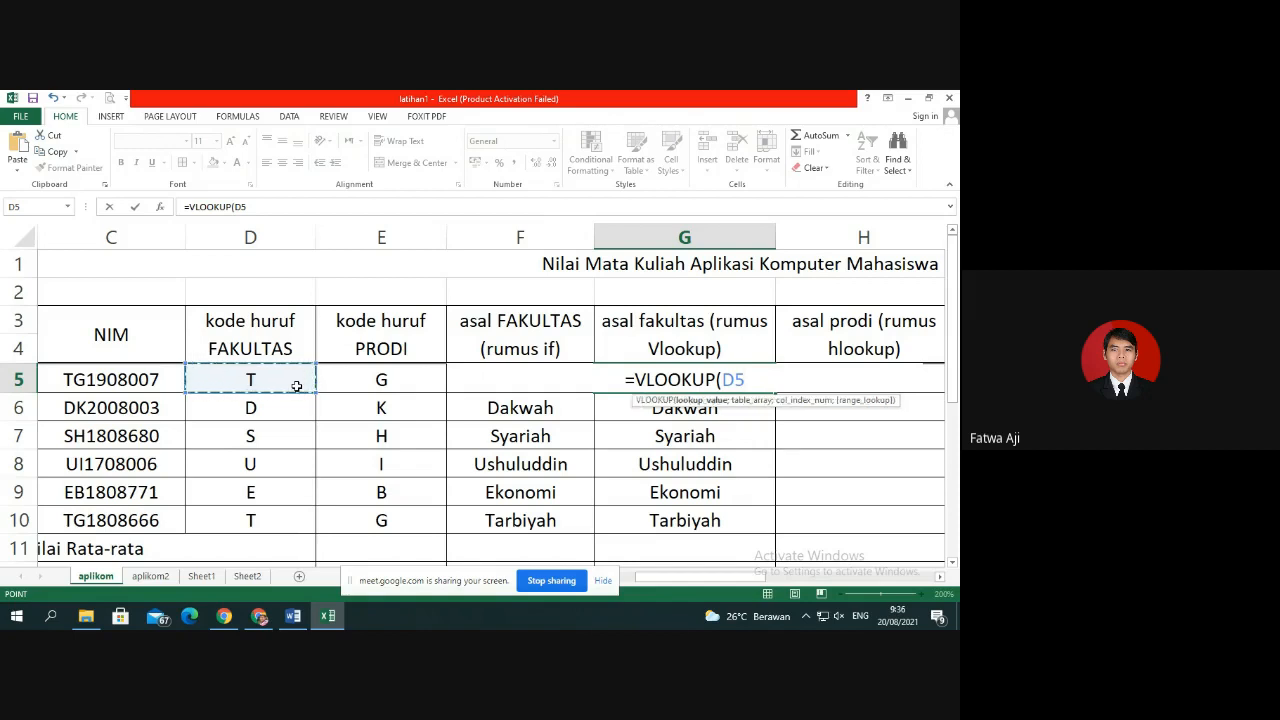
{"action": "type", "text": ";"}
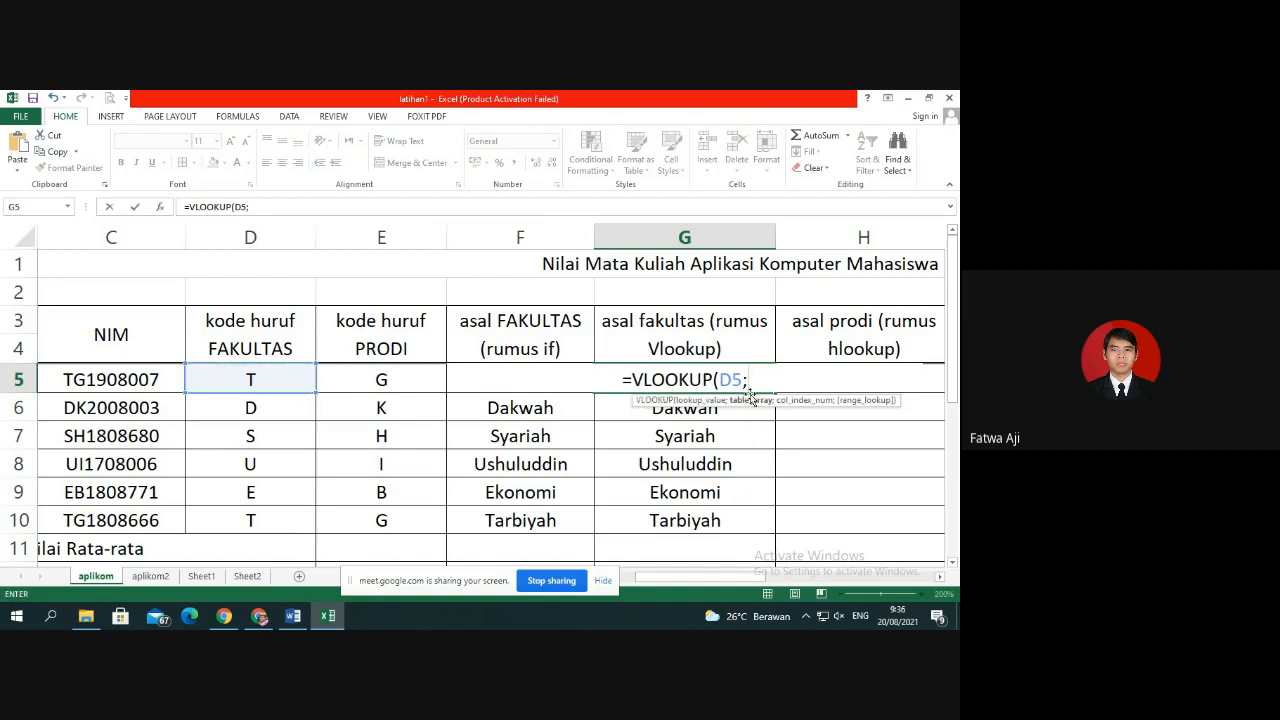
Set the VLOOKUP table array to the faculty codes and names in C17:D21.
{"action": "scroll", "coordinate": [329, 480], "scroll_direction": "down", "scroll_amount": 4}
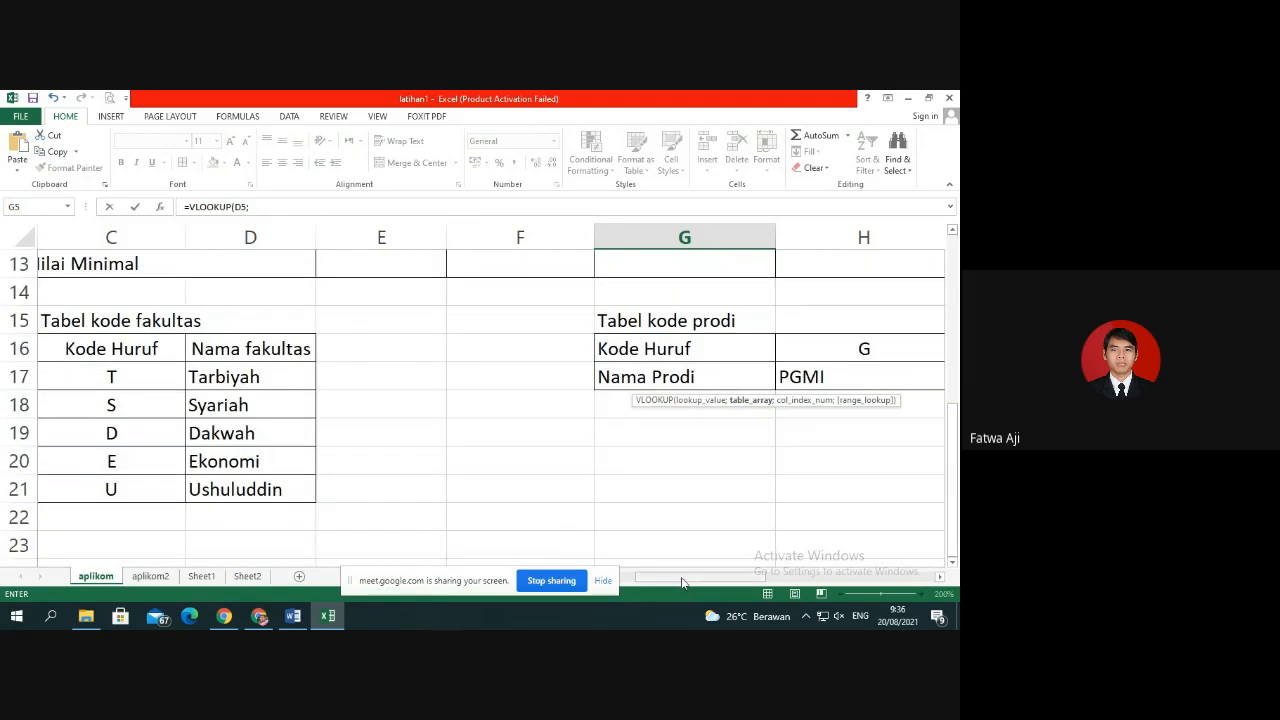
{"action": "left_click_drag", "start_coordinate": [683, 582], "coordinate": [664, 577]}
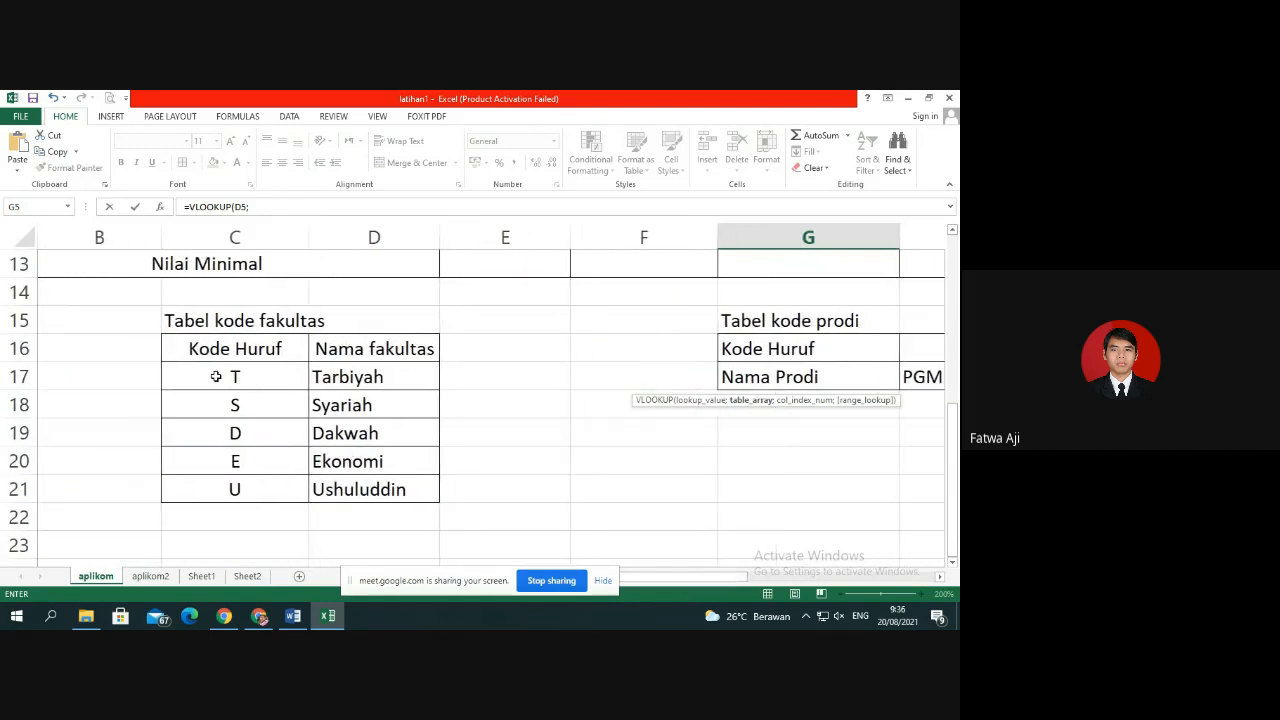
{"action": "left_click_drag", "start_coordinate": [216, 376], "coordinate": [369, 487]}
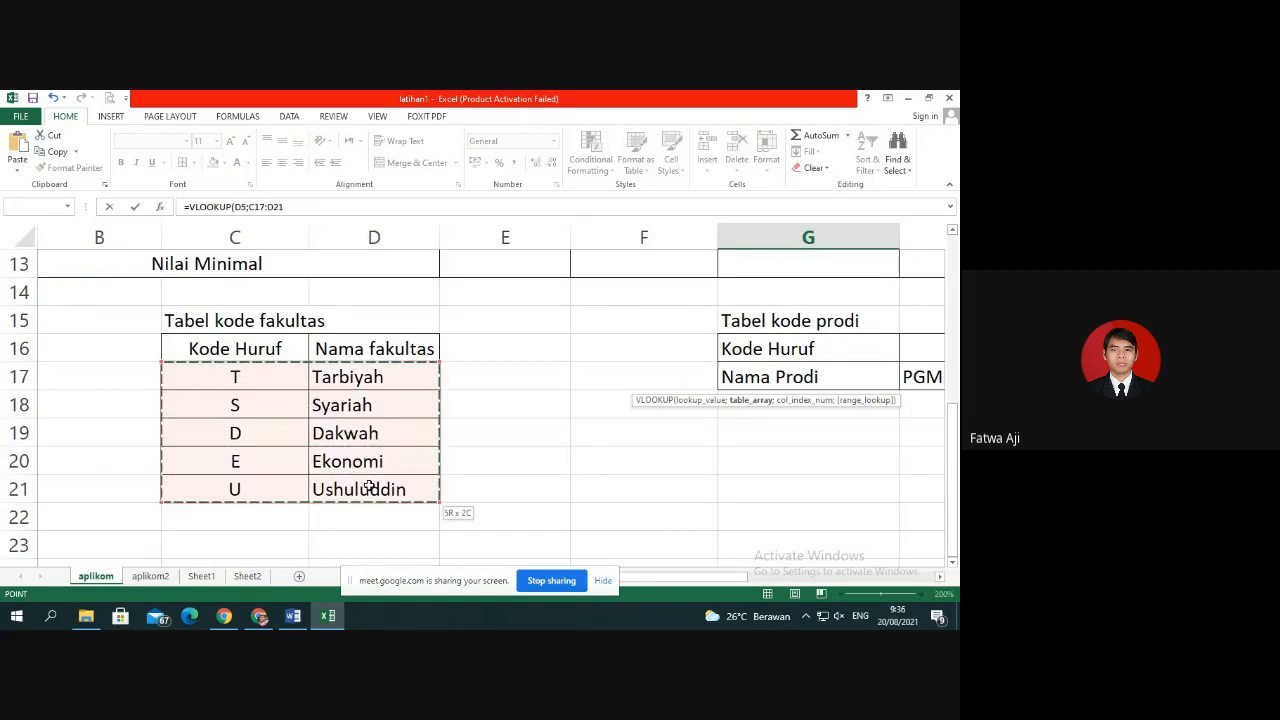
{"action": "left_click_drag", "start_coordinate": [214, 375], "coordinate": [341, 488]}
Make the table array in the G5 formula absolute as $C$17:$D$21.
{"action": "scroll", "coordinate": [788, 388], "scroll_direction": "up", "scroll_amount": 1}
{"action": "scroll", "coordinate": [788, 388], "scroll_direction": "up", "scroll_amount": 3}
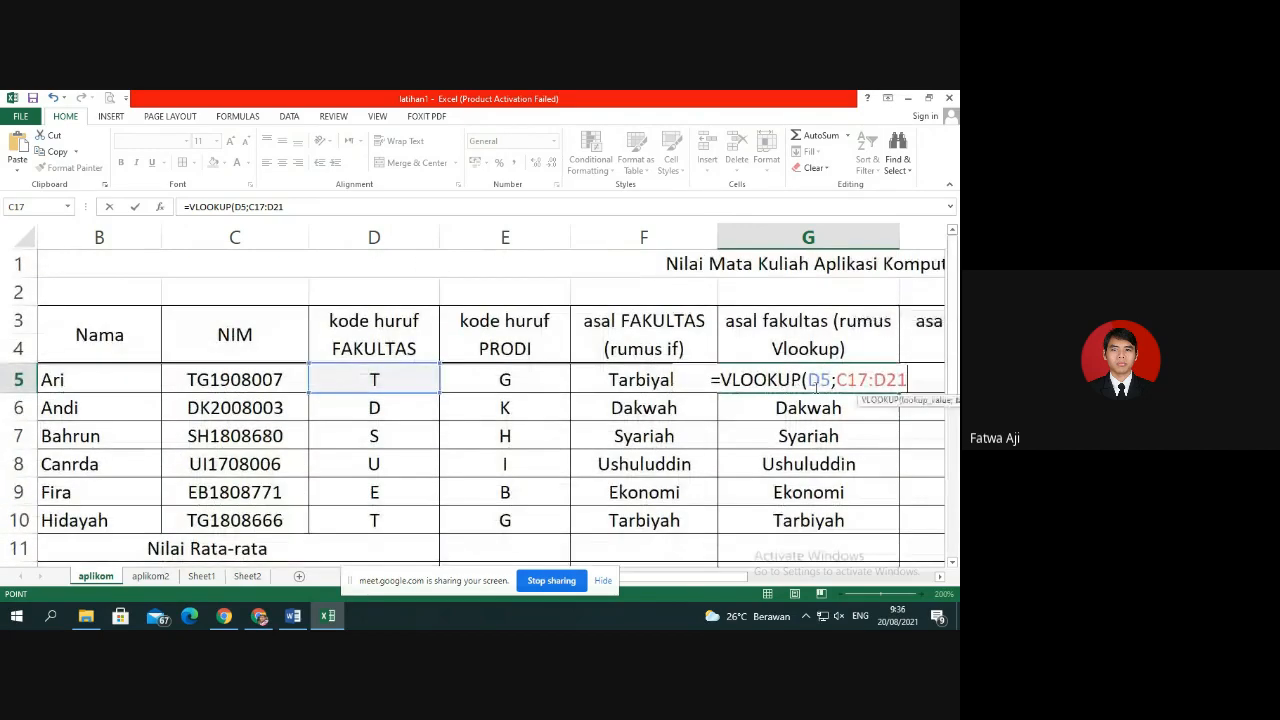
{"action": "left_click", "coordinate": [866, 379]}
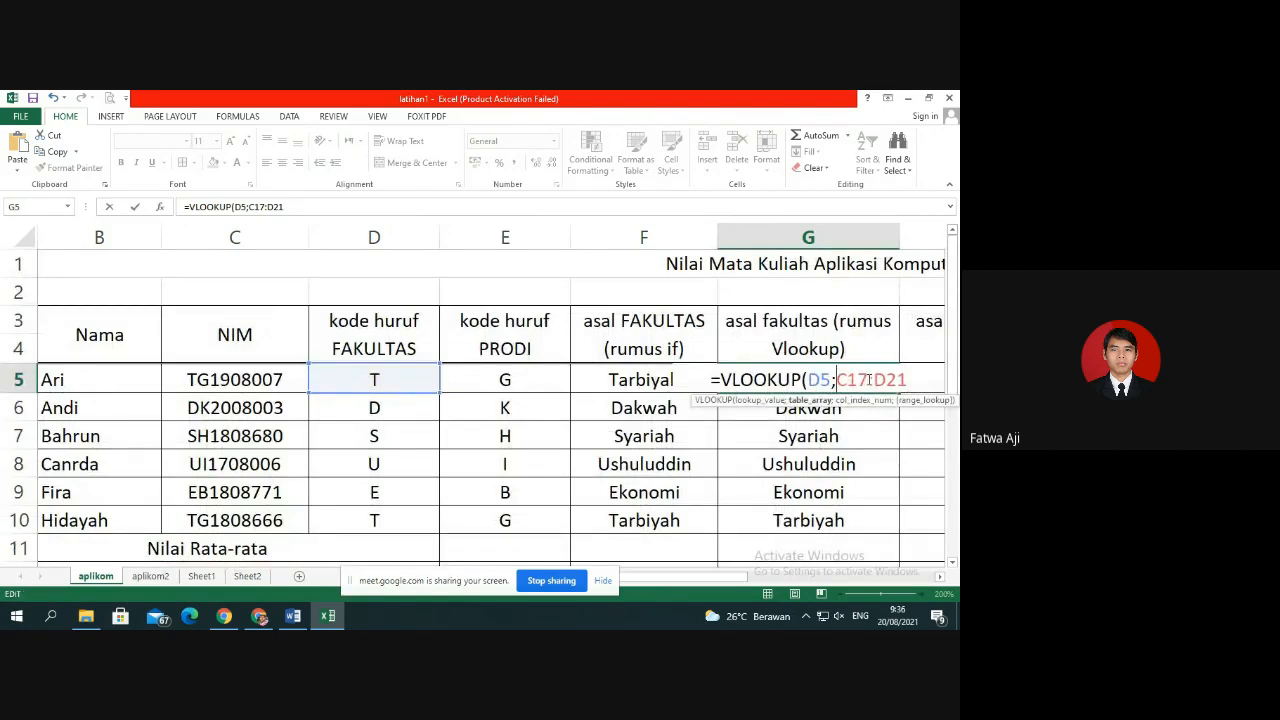
{"action": "type", "text": "$"}
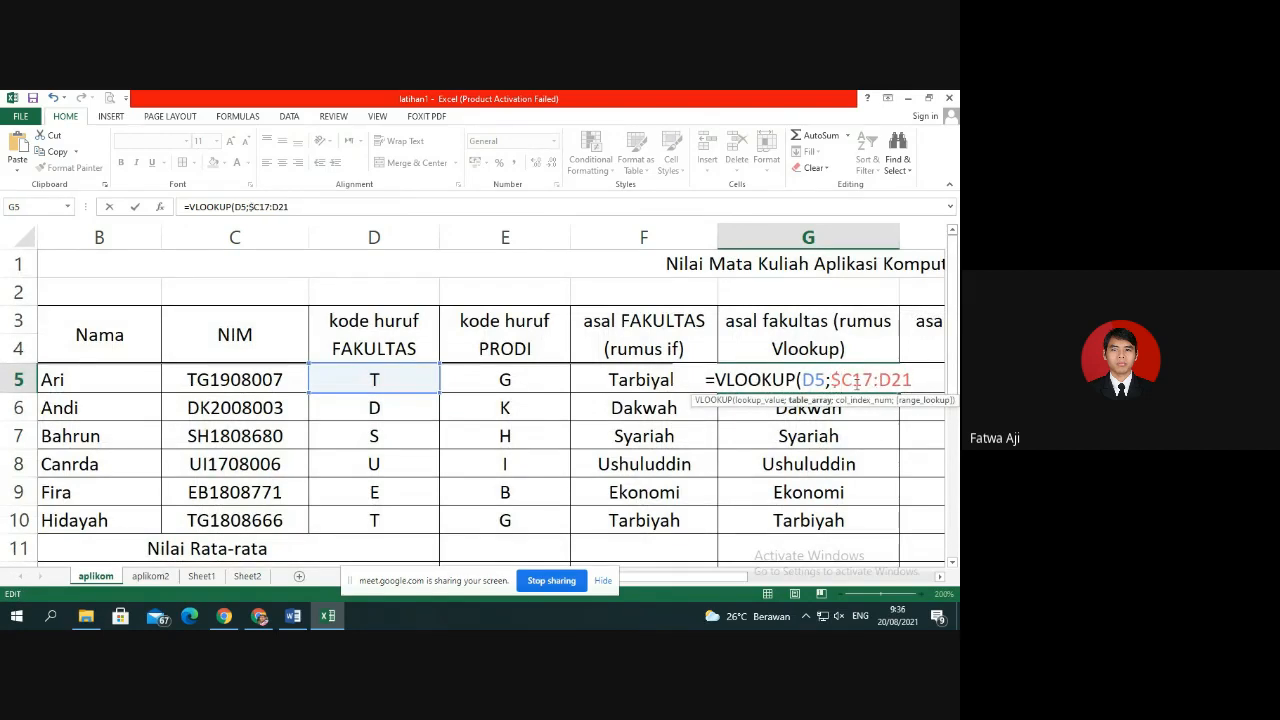
{"action": "left_click", "coordinate": [857, 381]}
{"action": "type", "text": "$"}
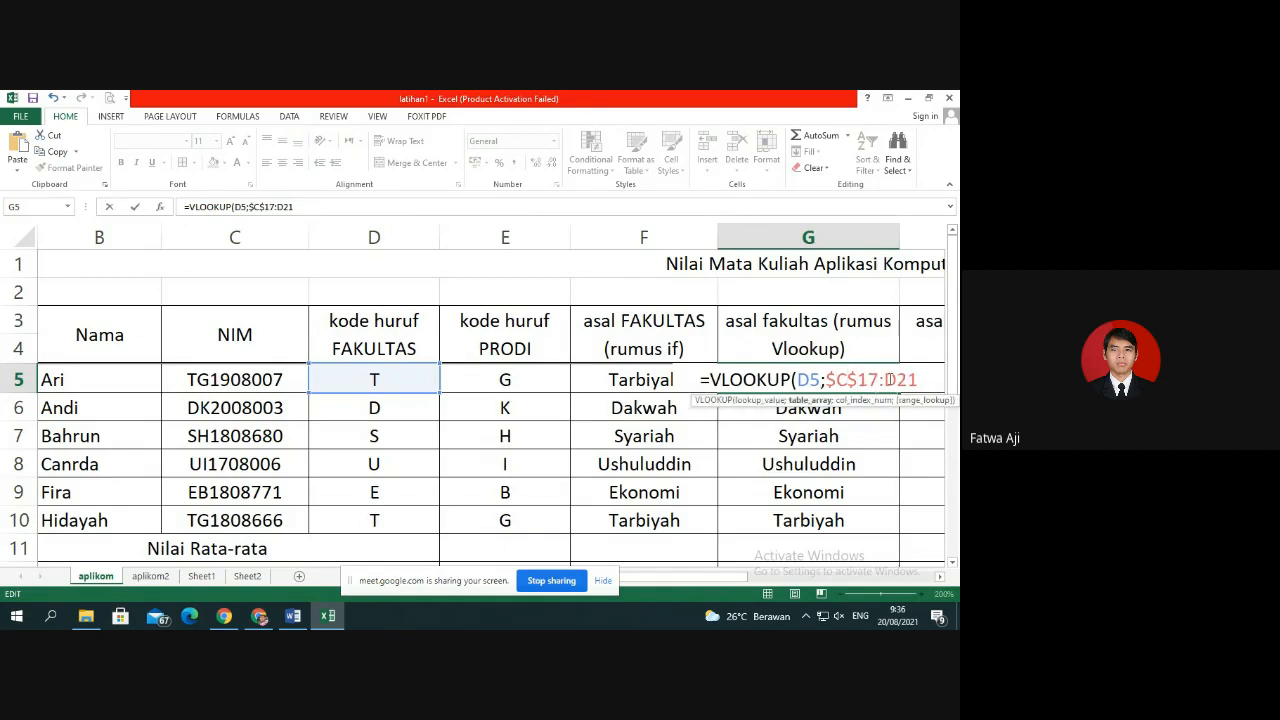
{"action": "left_click", "coordinate": [887, 380]}
{"action": "type", "text": "$"}
{"action": "left_click", "coordinate": [903, 380]}
{"action": "type", "text": "$D$21;2"}
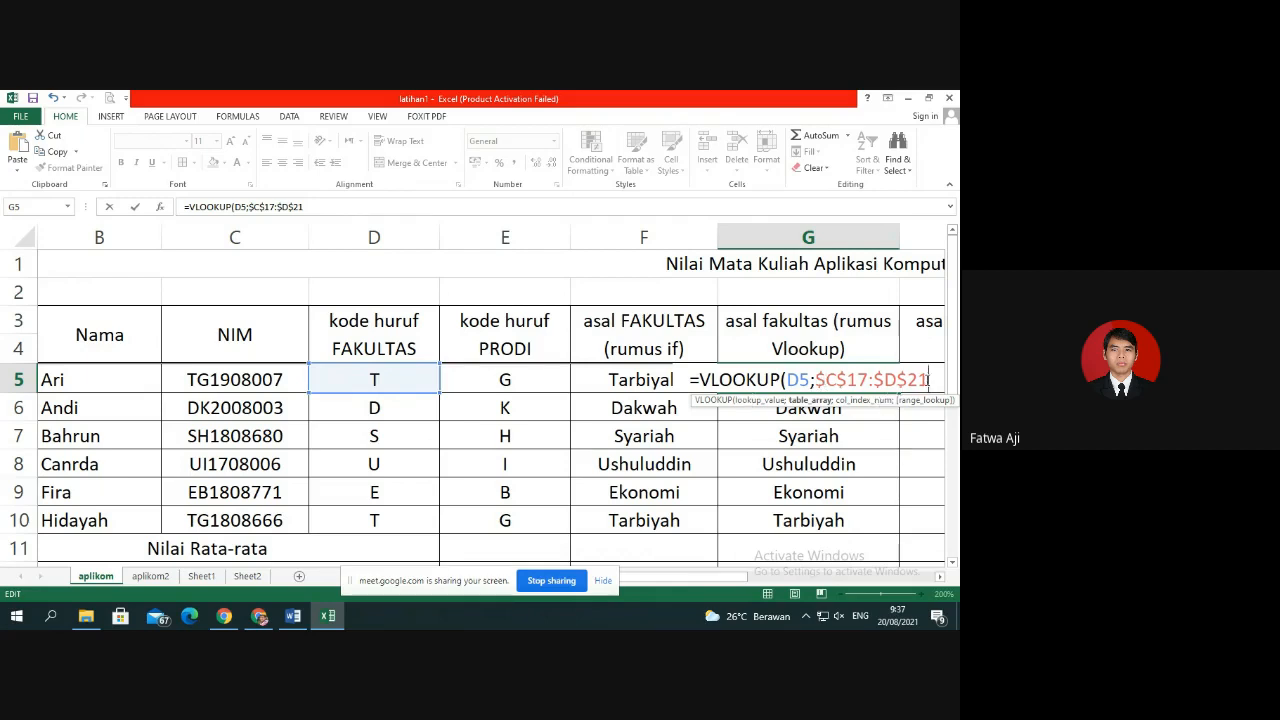
Complete the G5 VLOOKUP with column index 2 and range lookup 0, and fill the formula down to G10.
{"action": "type", "text": ";"}
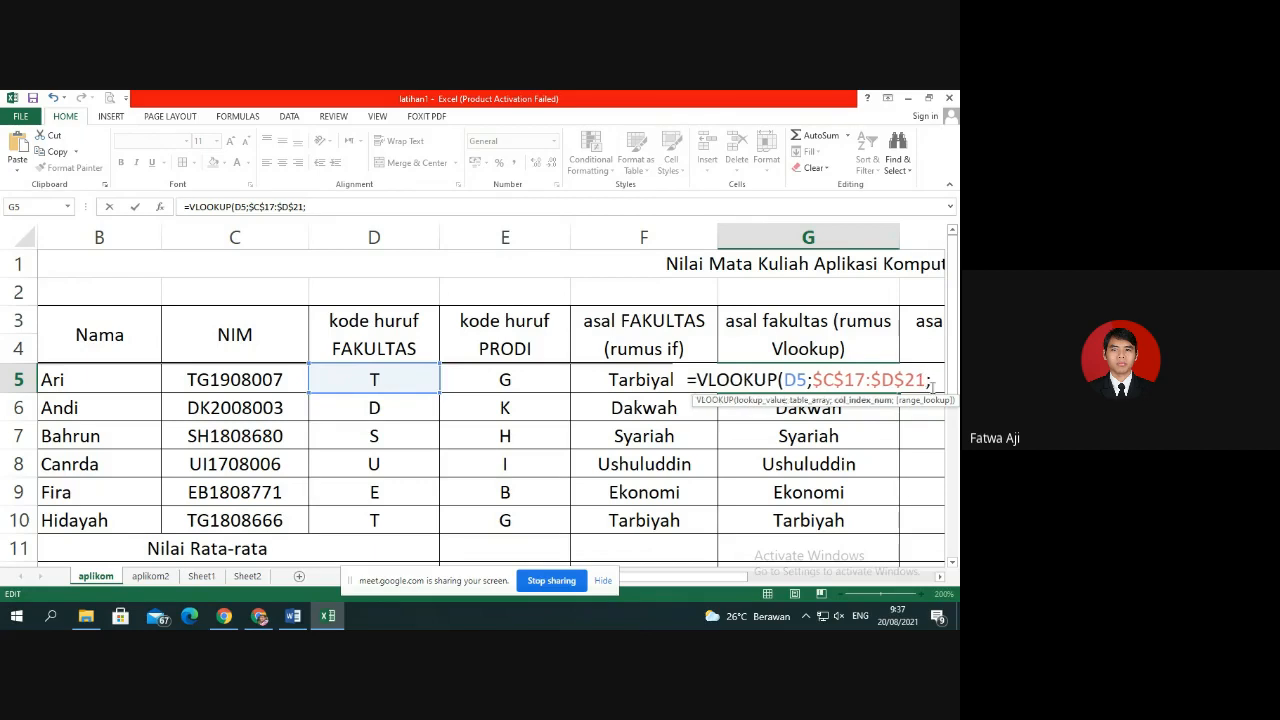
{"action": "type", "text": "2"}
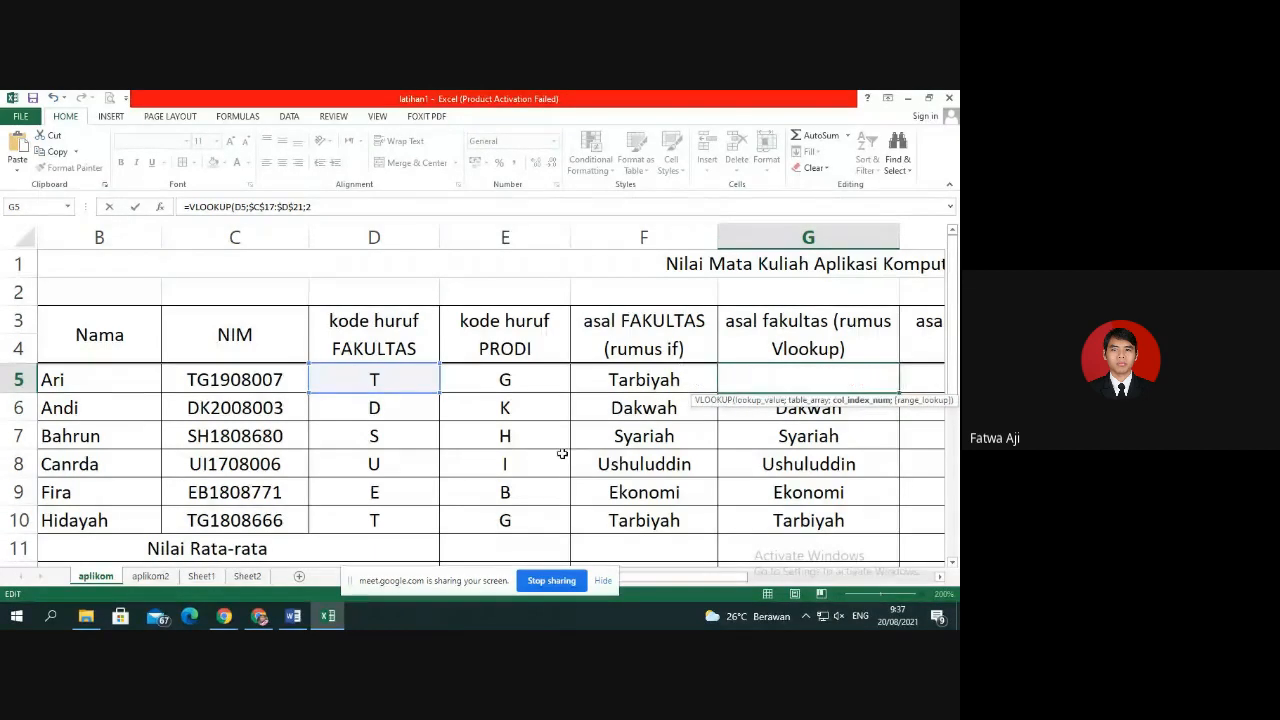
{"action": "scroll", "coordinate": [450, 455], "scroll_direction": "down", "scroll_amount": 4}
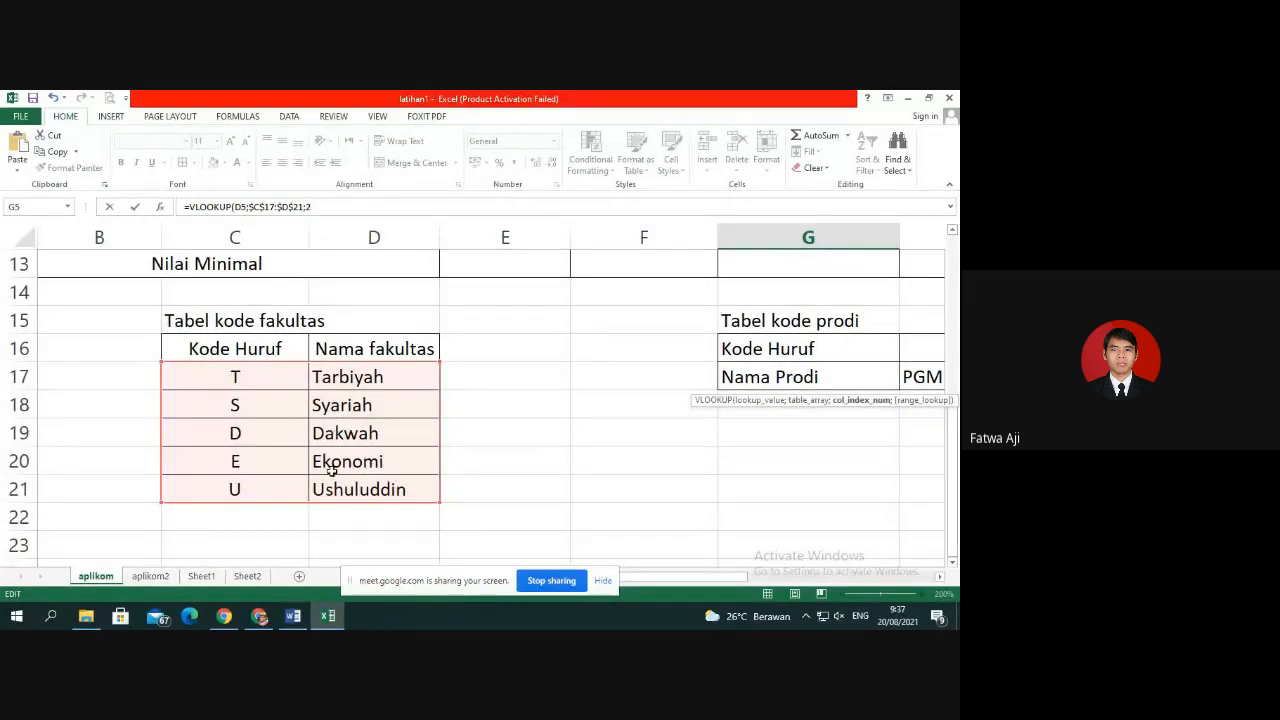
{"action": "scroll", "coordinate": [578, 402], "scroll_direction": "up", "scroll_amount": 4}
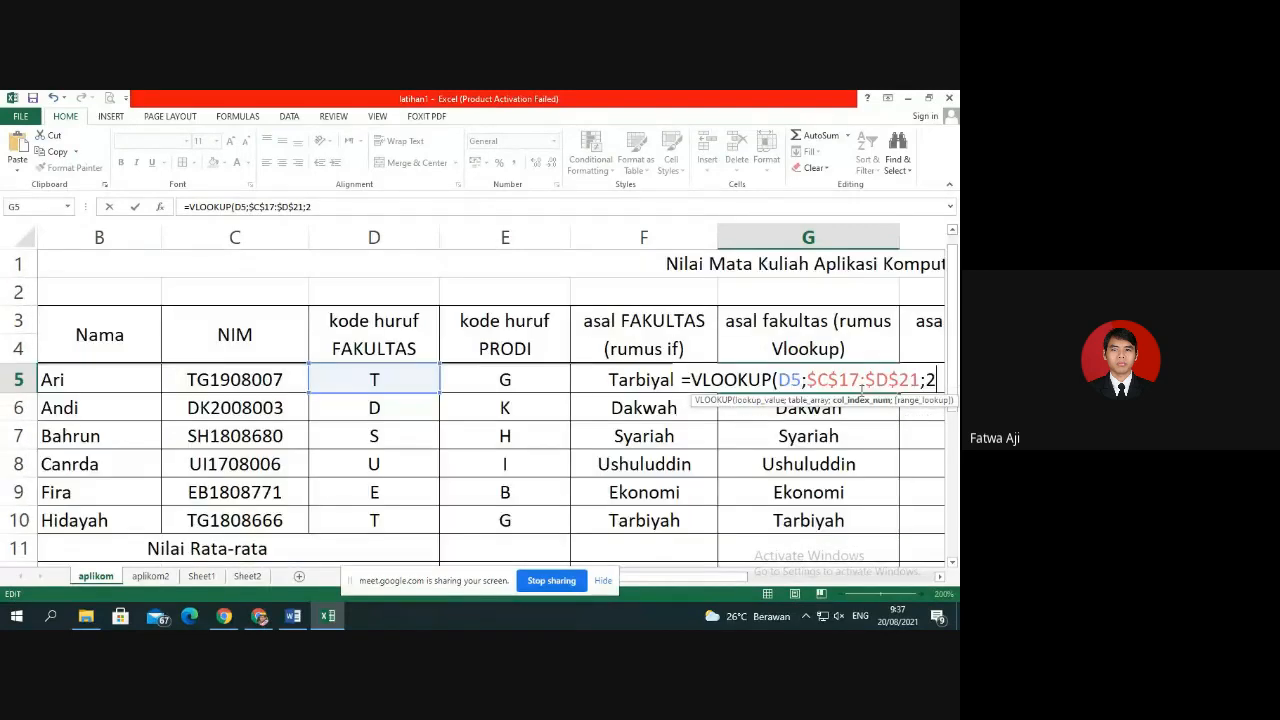
{"action": "type", "text": ";0"}
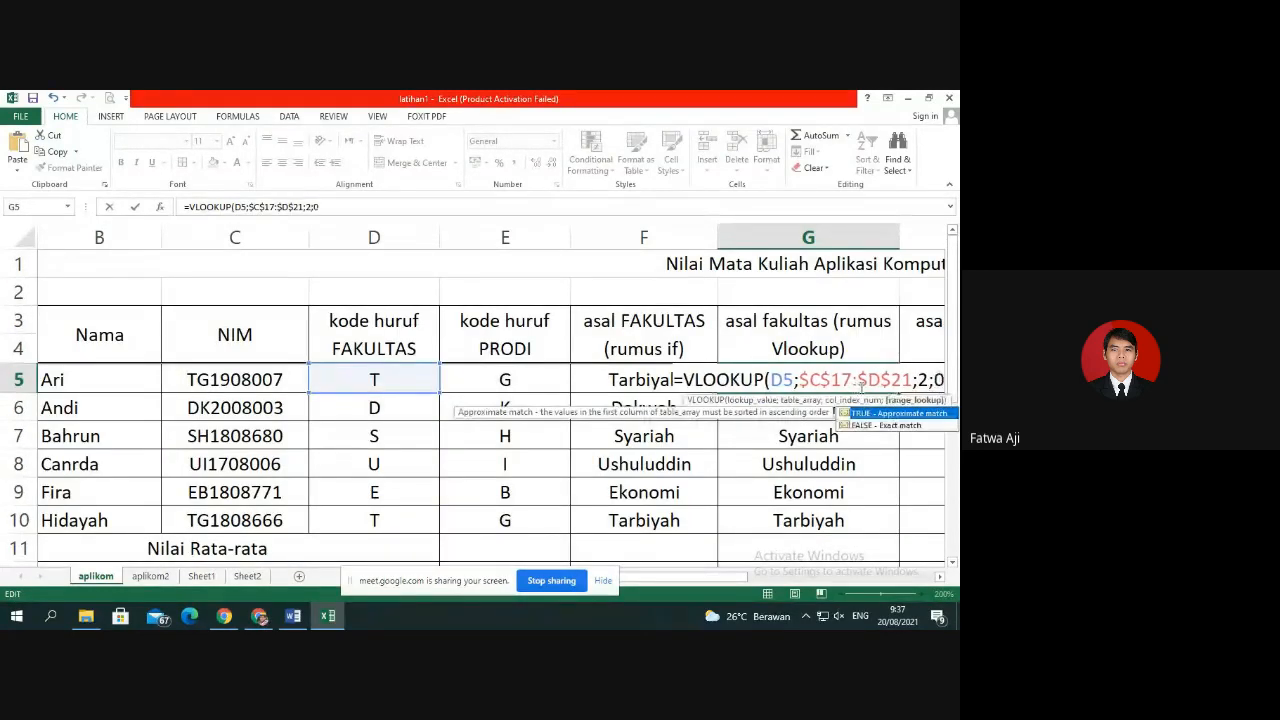
{"action": "type", "text": ")"}
{"action": "key", "text": "Return"}
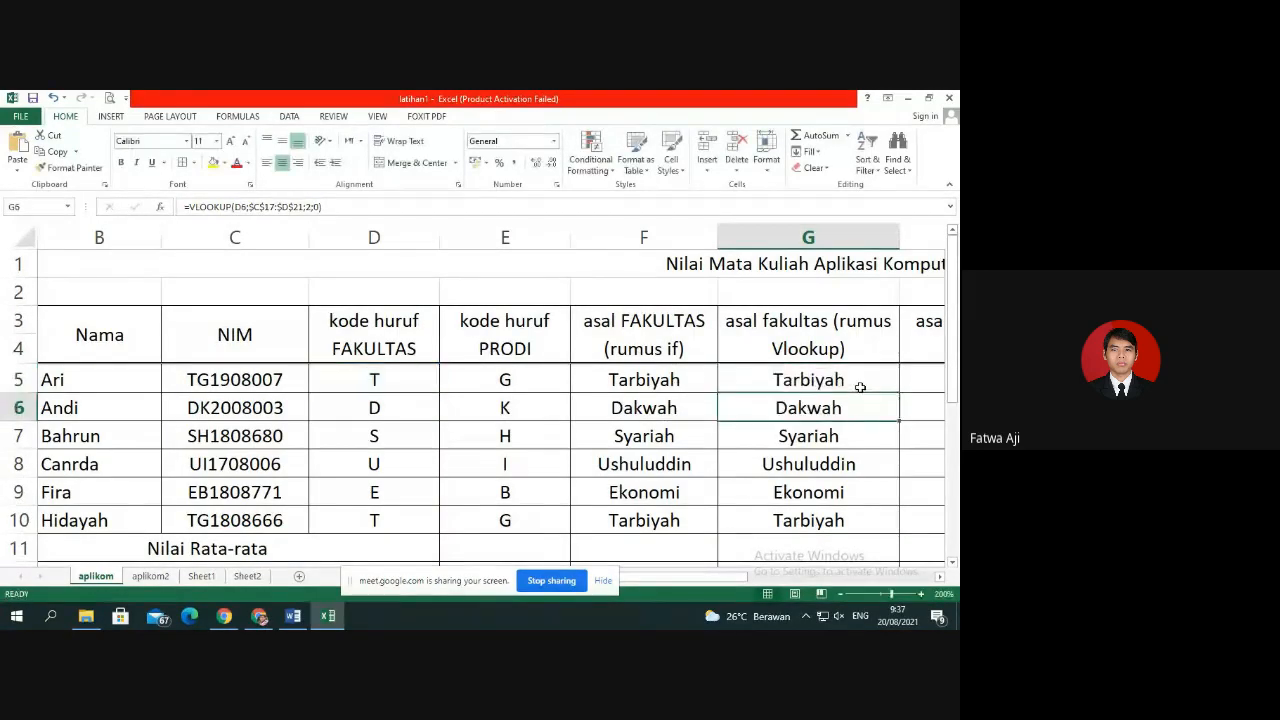
{"action": "left_click", "coordinate": [857, 386]}
{"action": "left_click_drag", "start_coordinate": [899, 392], "coordinate": [900, 533]}
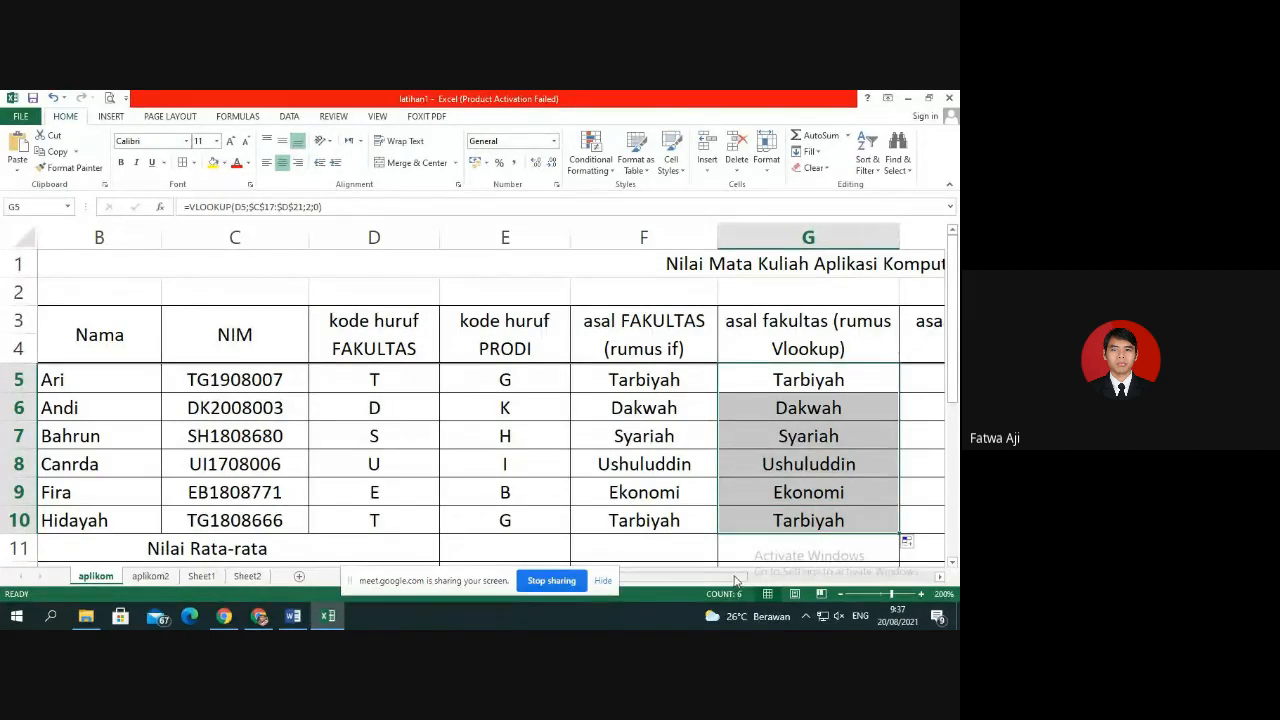
Examine the Tabel kode prodi in rows 16 and 17 as the source for the asal prodi column.
{"action": "left_click_drag", "start_coordinate": [744, 581], "coordinate": [774, 580]}
{"action": "left_click", "coordinate": [672, 385]}
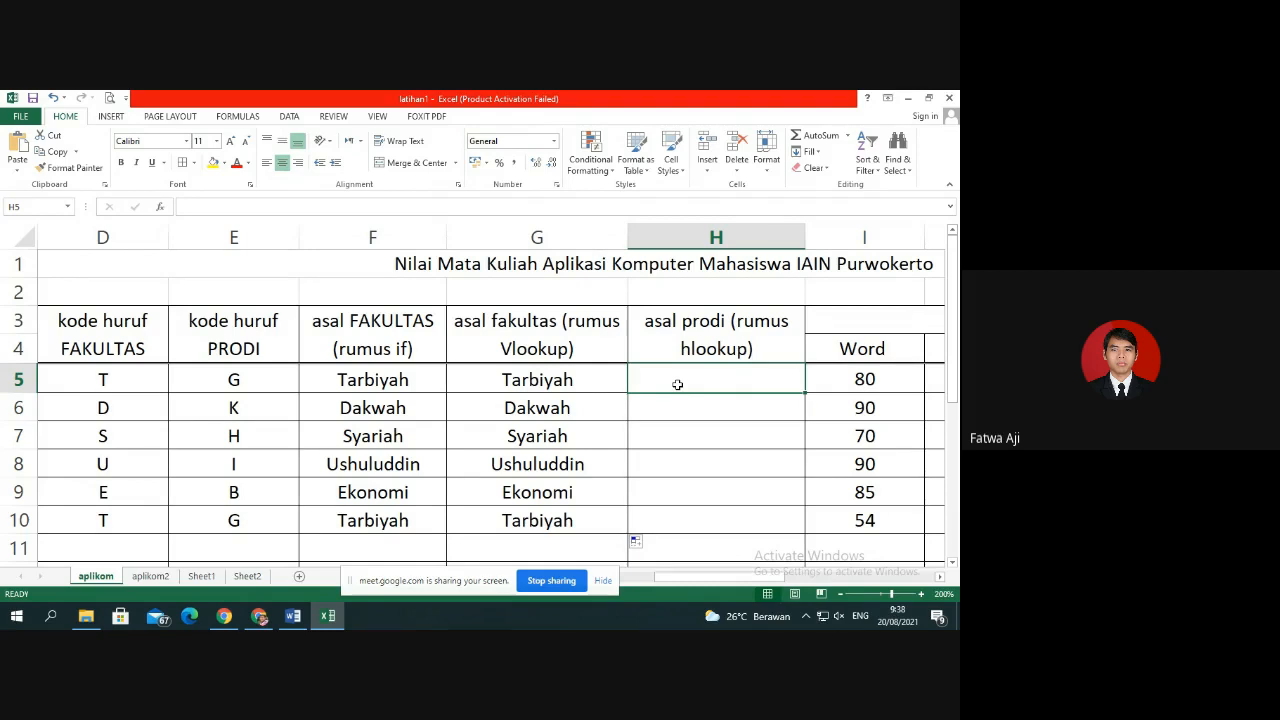
{"action": "scroll", "coordinate": [777, 381], "scroll_direction": "down", "scroll_amount": 3}
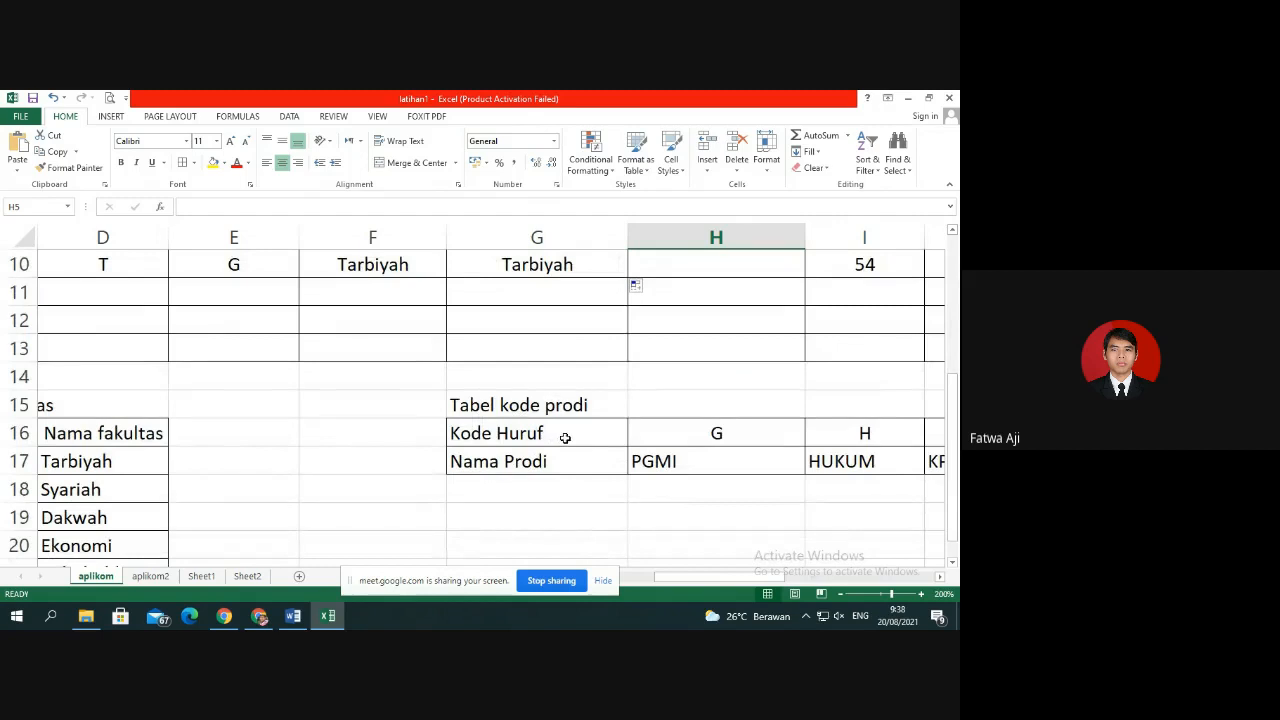
{"action": "left_click_drag", "start_coordinate": [527, 436], "coordinate": [934, 470]}
{"action": "scroll", "coordinate": [818, 414], "scroll_direction": "up", "scroll_amount": 3}
{"action": "left_click", "coordinate": [720, 379]}
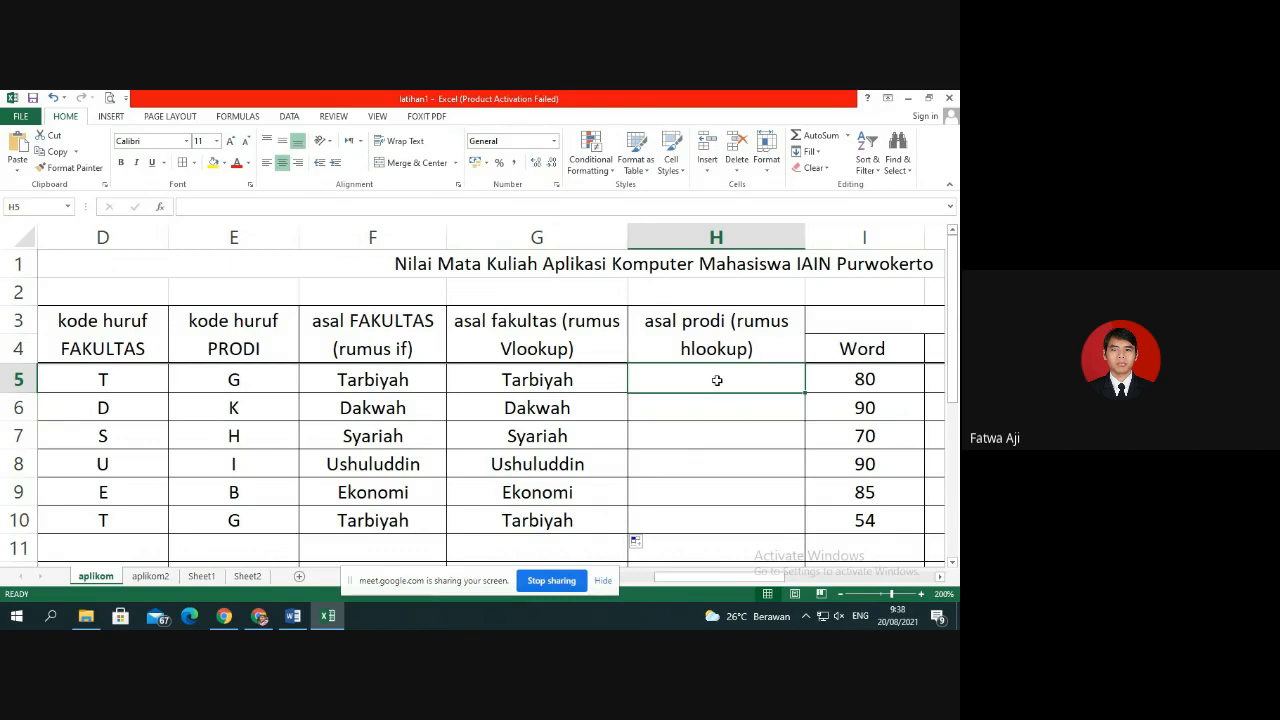
Review the VLOOKUP formula in G5 and its lookup value in the kode huruf FAKULTAS column.
{"action": "left_click", "coordinate": [611, 380]}
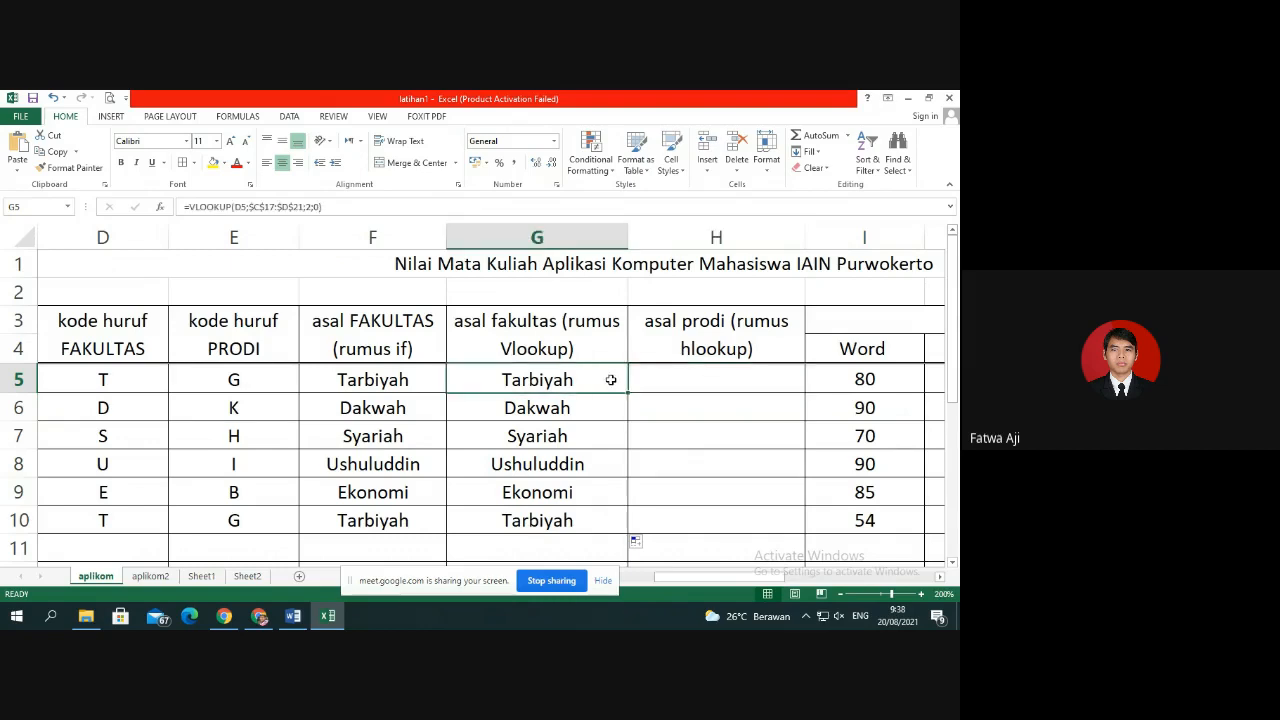
{"action": "double_click", "coordinate": [611, 380]}
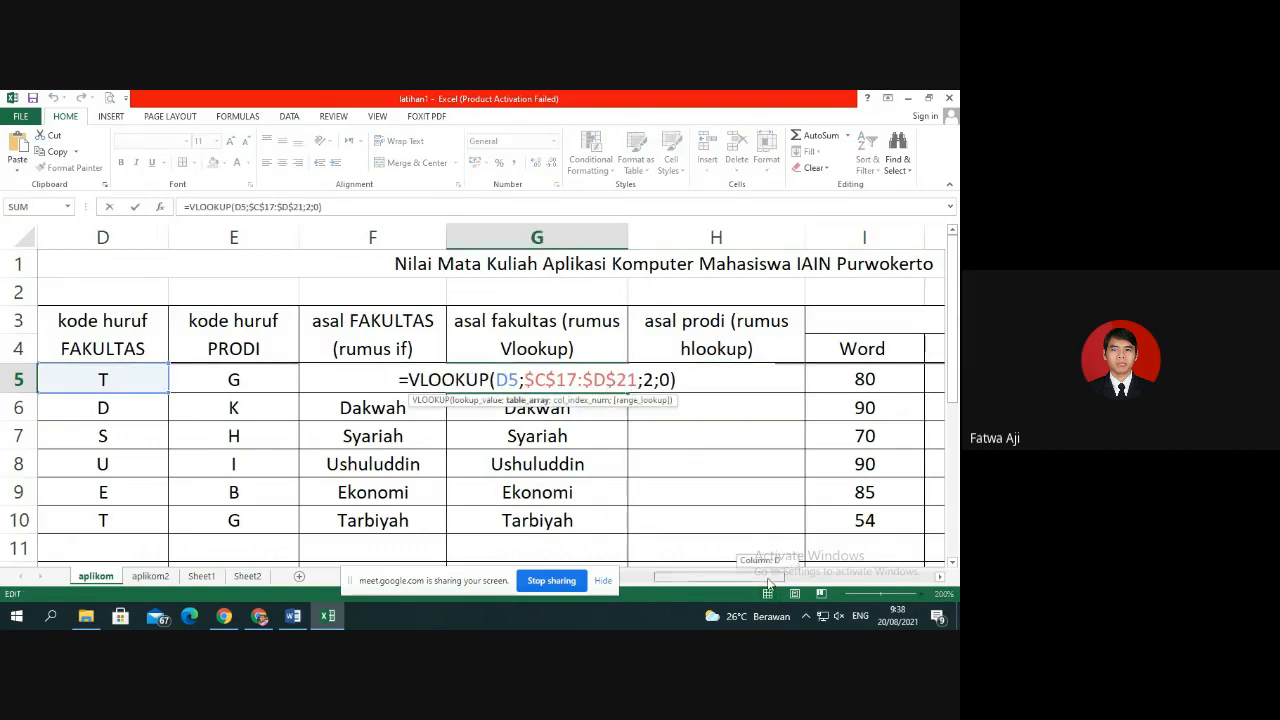
{"action": "left_click_drag", "start_coordinate": [769, 584], "coordinate": [708, 586]}
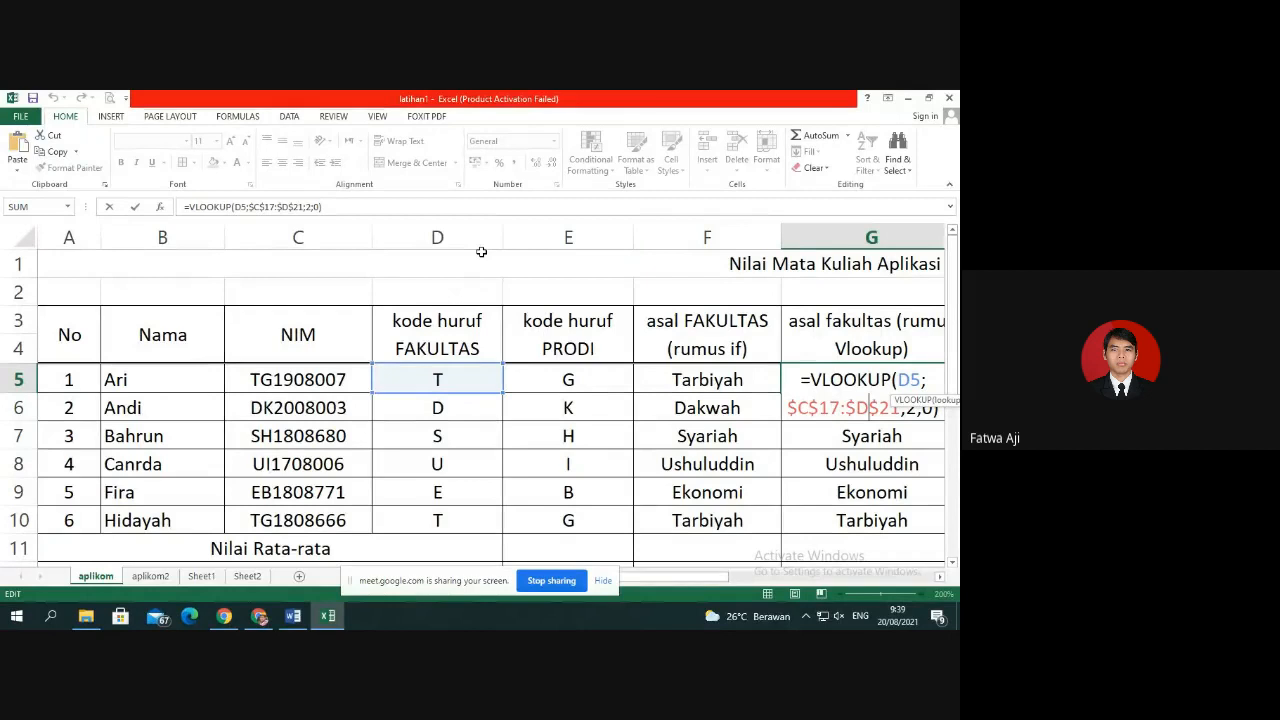
{"action": "key", "text": "Return"}
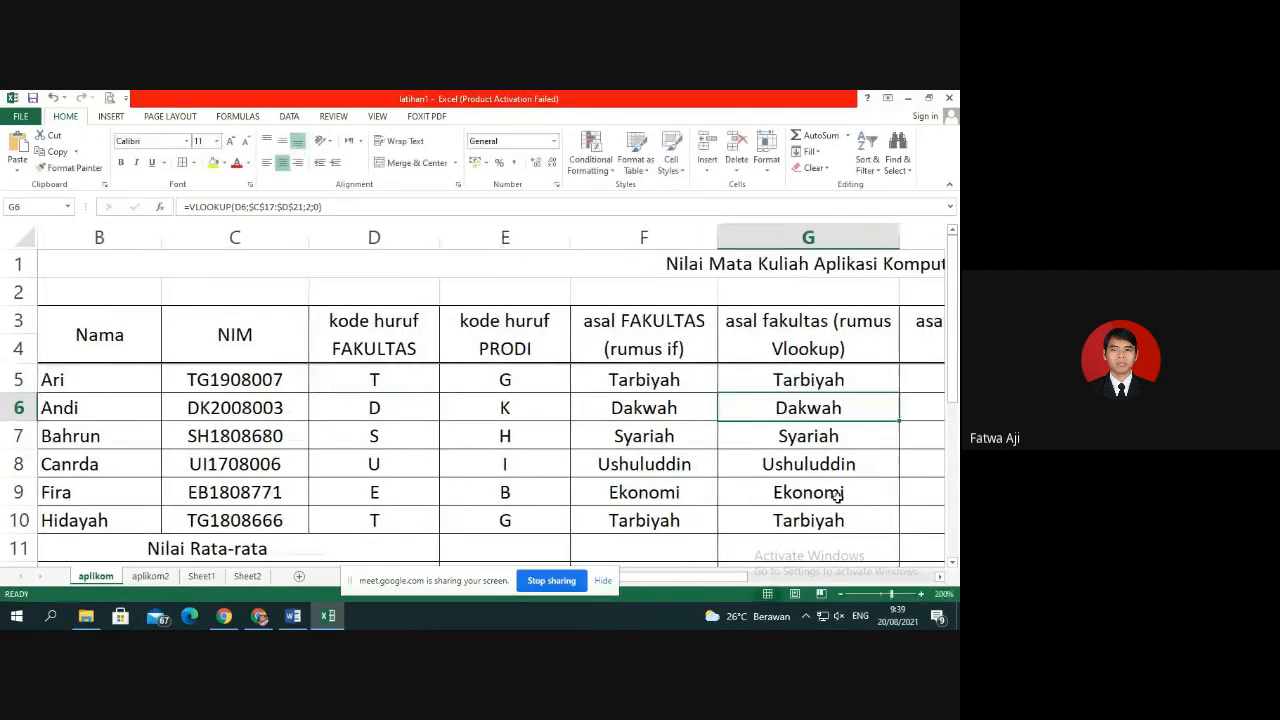
{"action": "left_click_drag", "start_coordinate": [723, 578], "coordinate": [742, 580]}
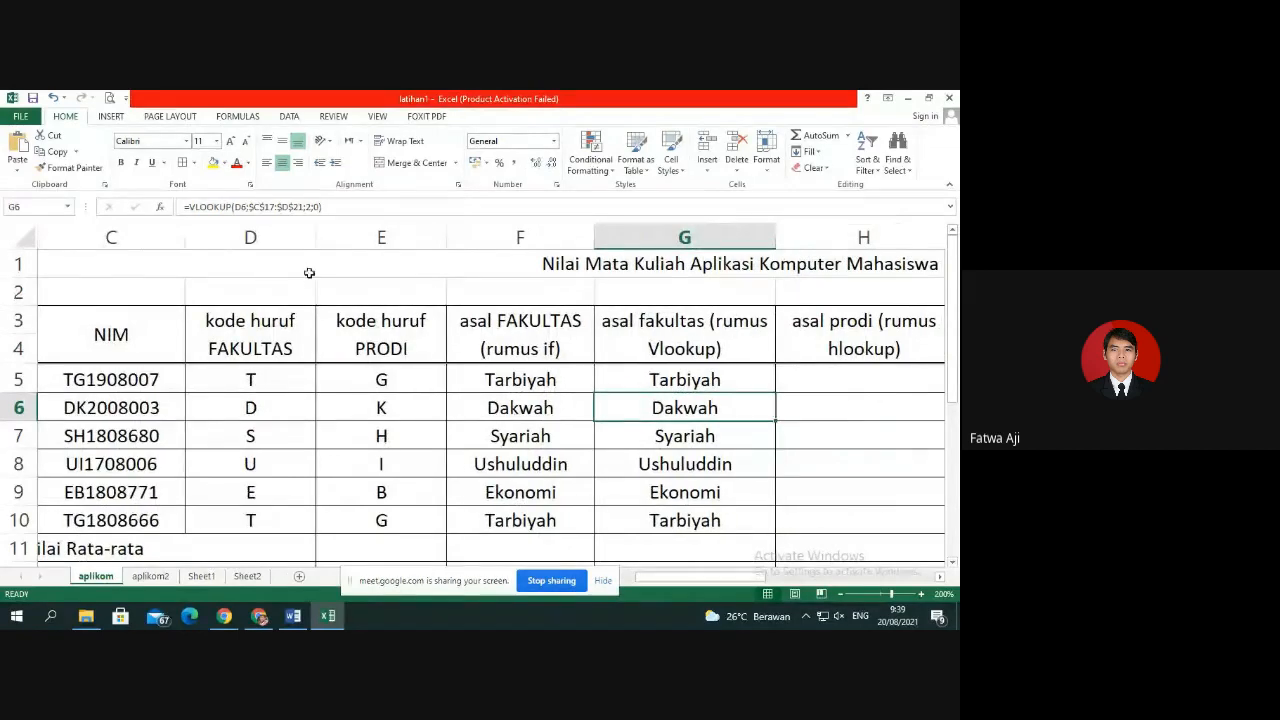
{"action": "left_click", "coordinate": [838, 387]}
{"action": "type", "text": "=h"}
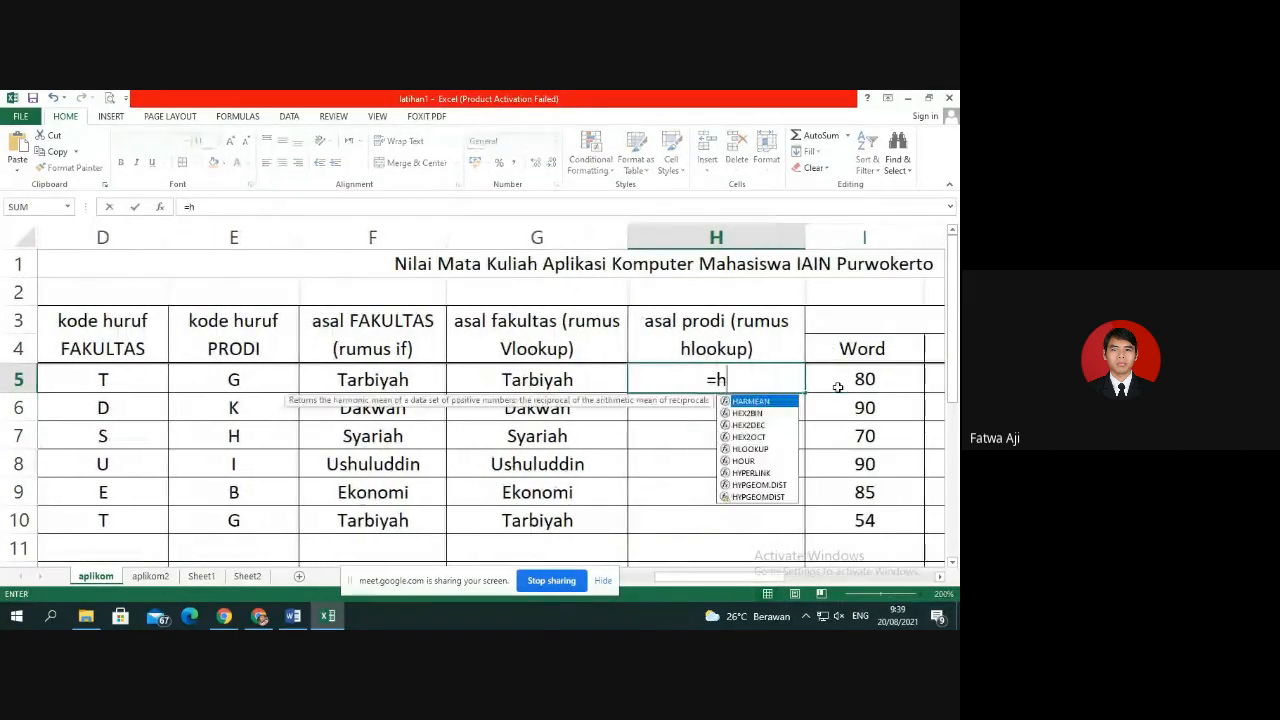
{"action": "type", "text": "look"}
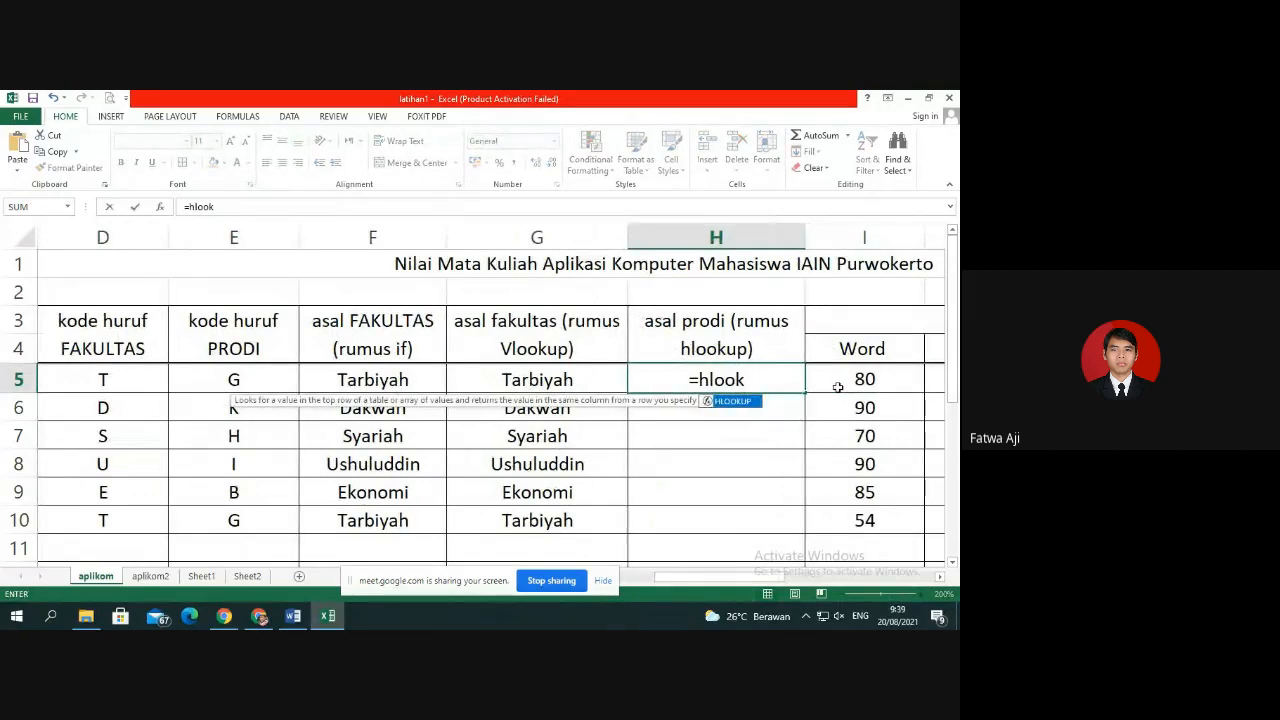
{"action": "double_click", "coordinate": [747, 405]}
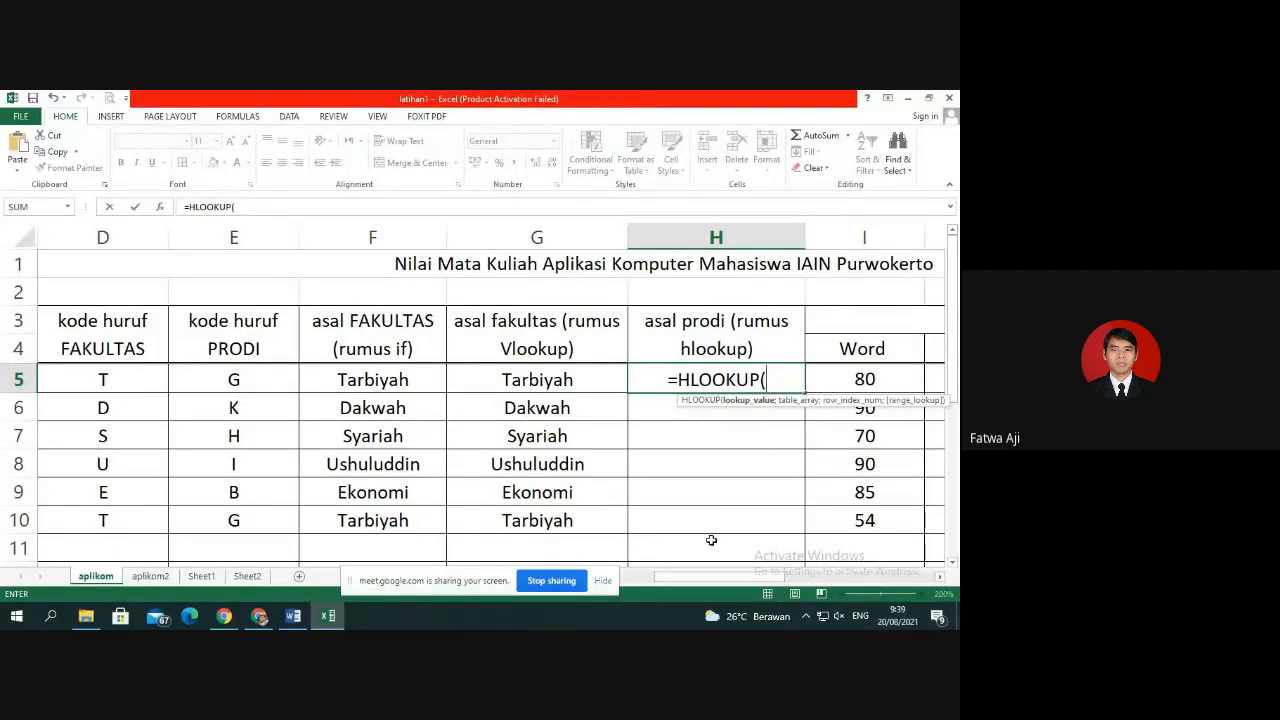
{"action": "left_click_drag", "start_coordinate": [711, 580], "coordinate": [697, 583]}
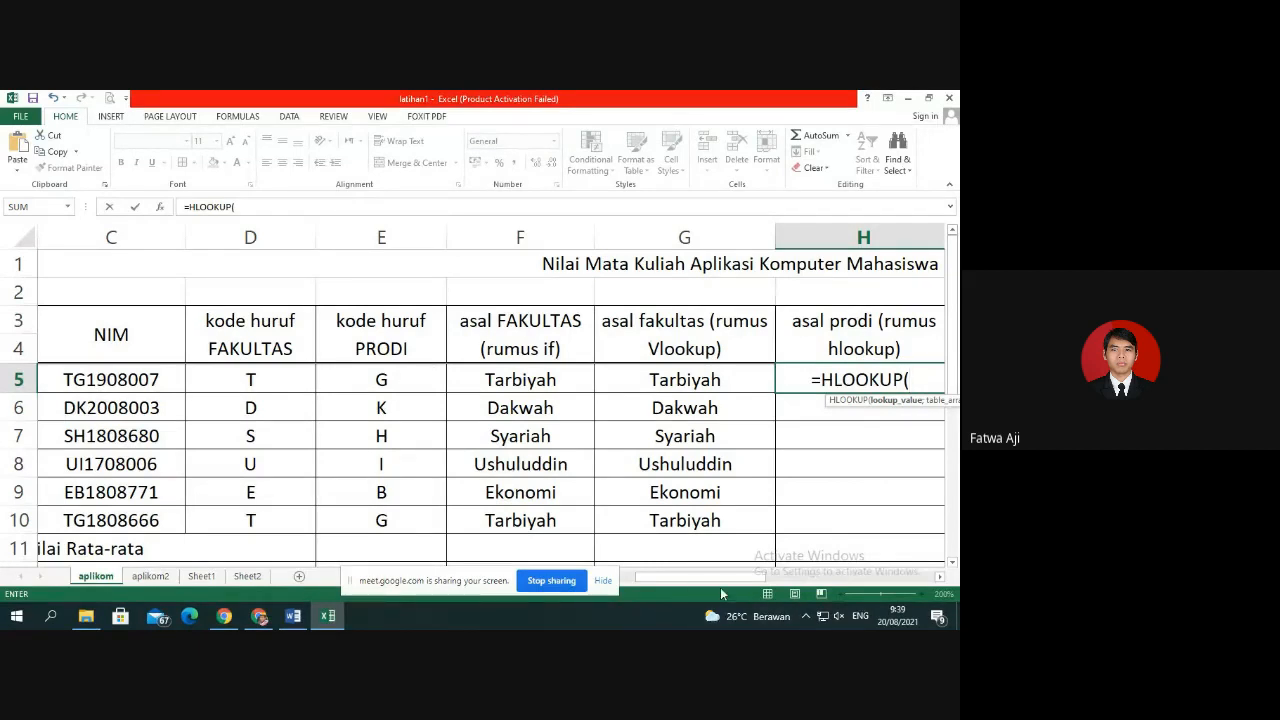
{"action": "left_click_drag", "start_coordinate": [700, 578], "coordinate": [760, 590]}
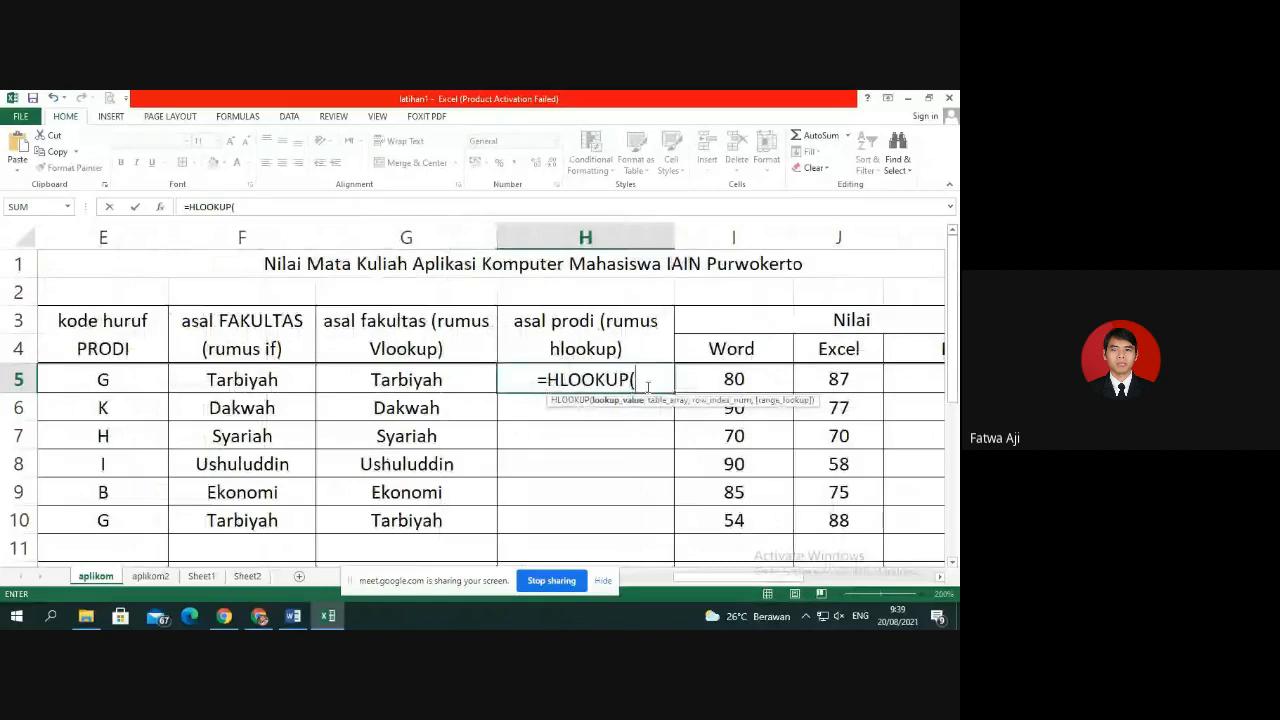
{"action": "key", "text": "BackSpace"}
{"action": "key", "text": "Escape"}
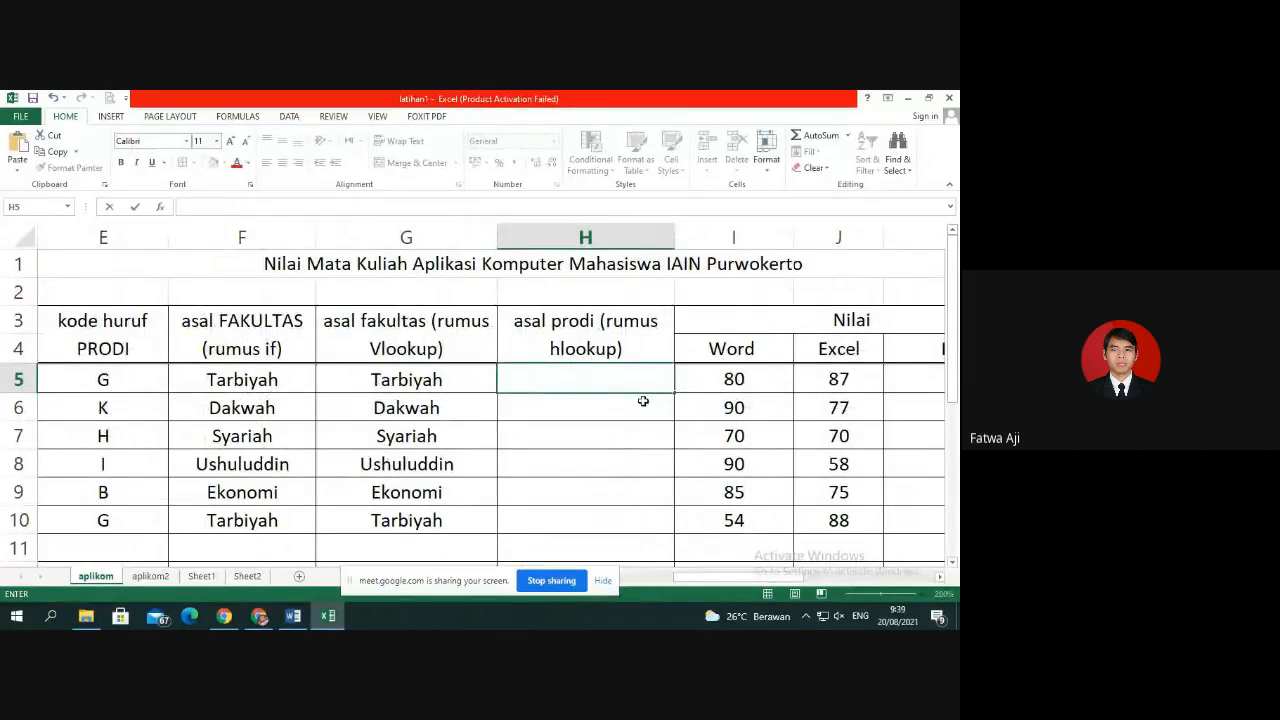
Copy the MID(C5;2;1) expression from the formula in E5, without its equals sign.
{"action": "left_click", "coordinate": [645, 402]}
{"action": "left_click_drag", "start_coordinate": [697, 580], "coordinate": [660, 580]}
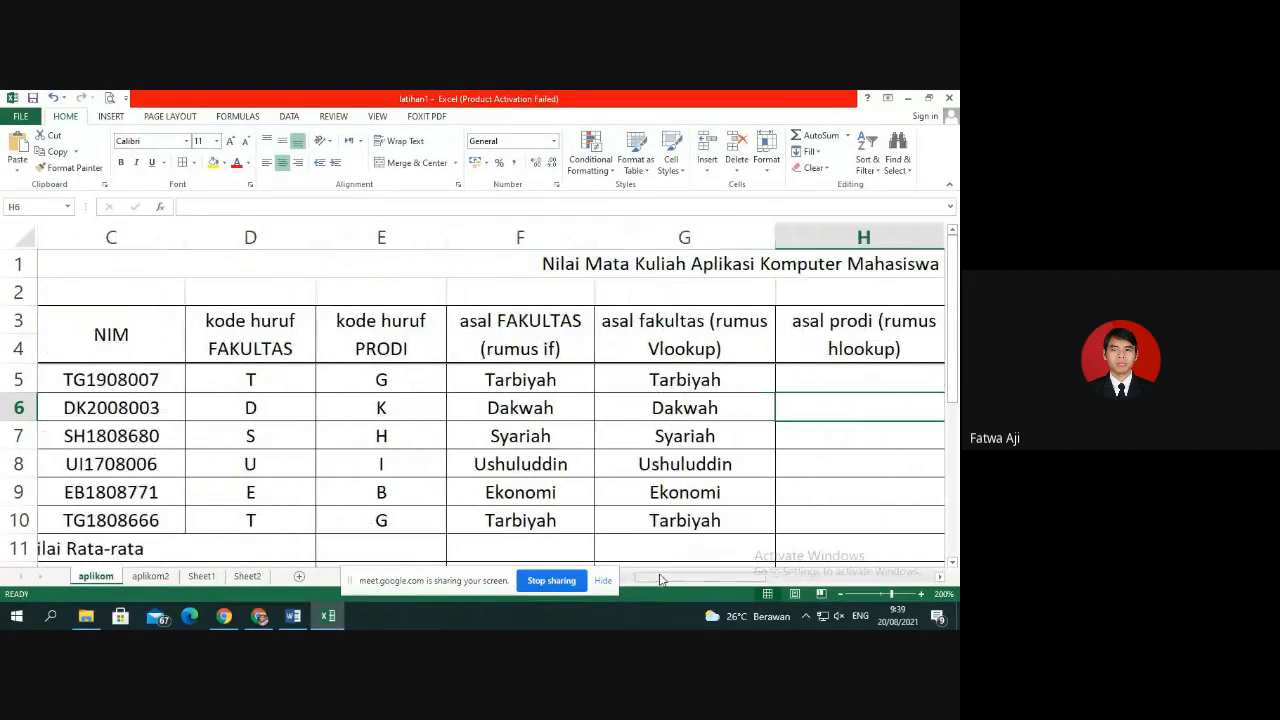
{"action": "left_click", "coordinate": [381, 379]}
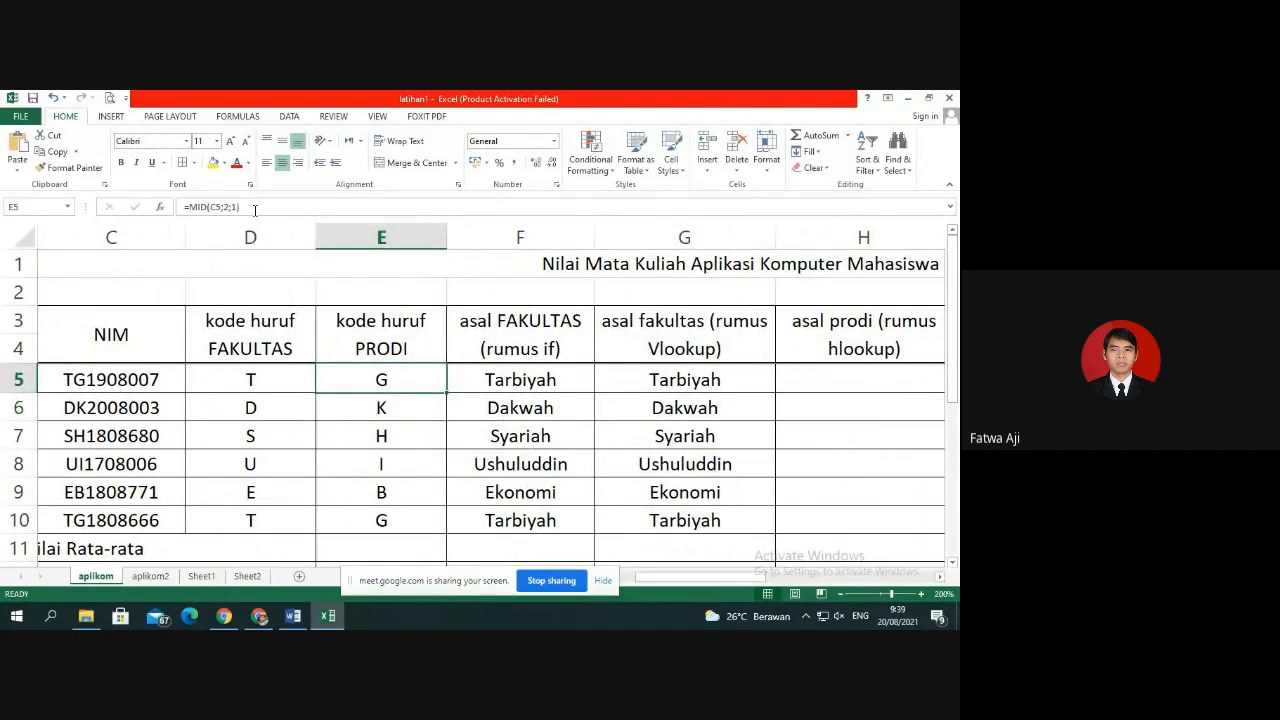
{"action": "left_click_drag", "start_coordinate": [251, 208], "coordinate": [159, 206]}
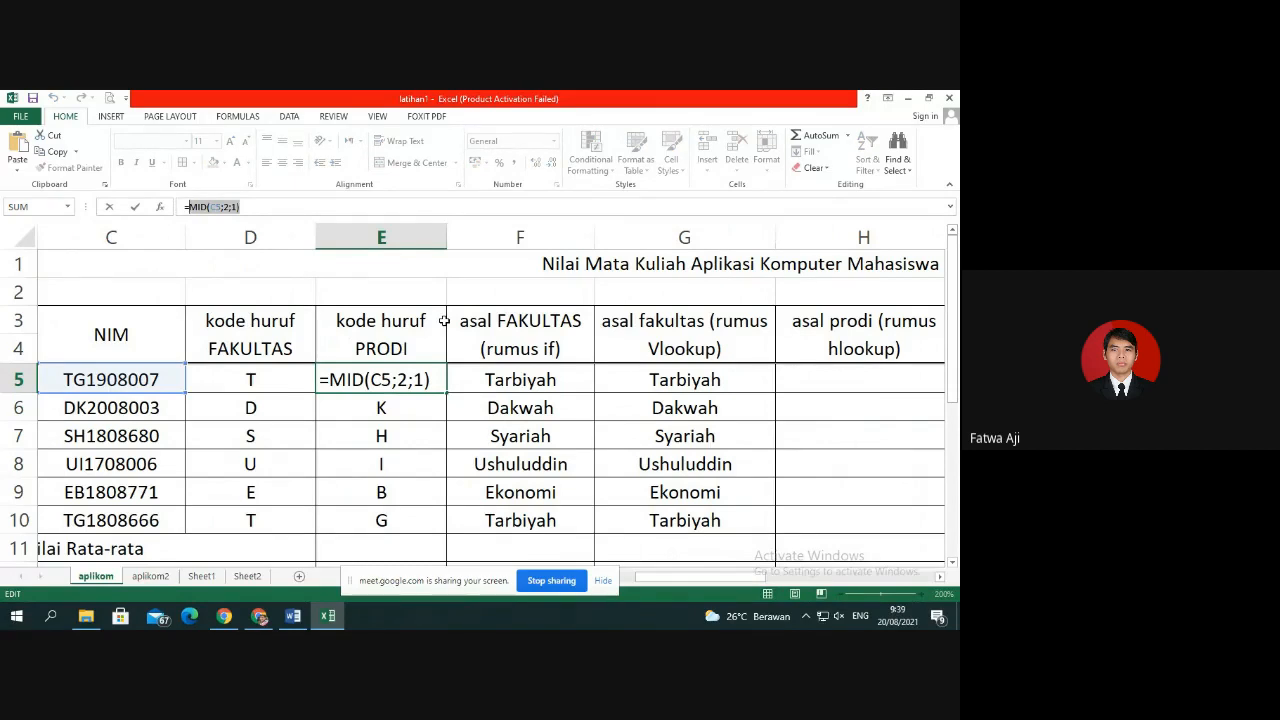
{"action": "key", "text": "Return"}
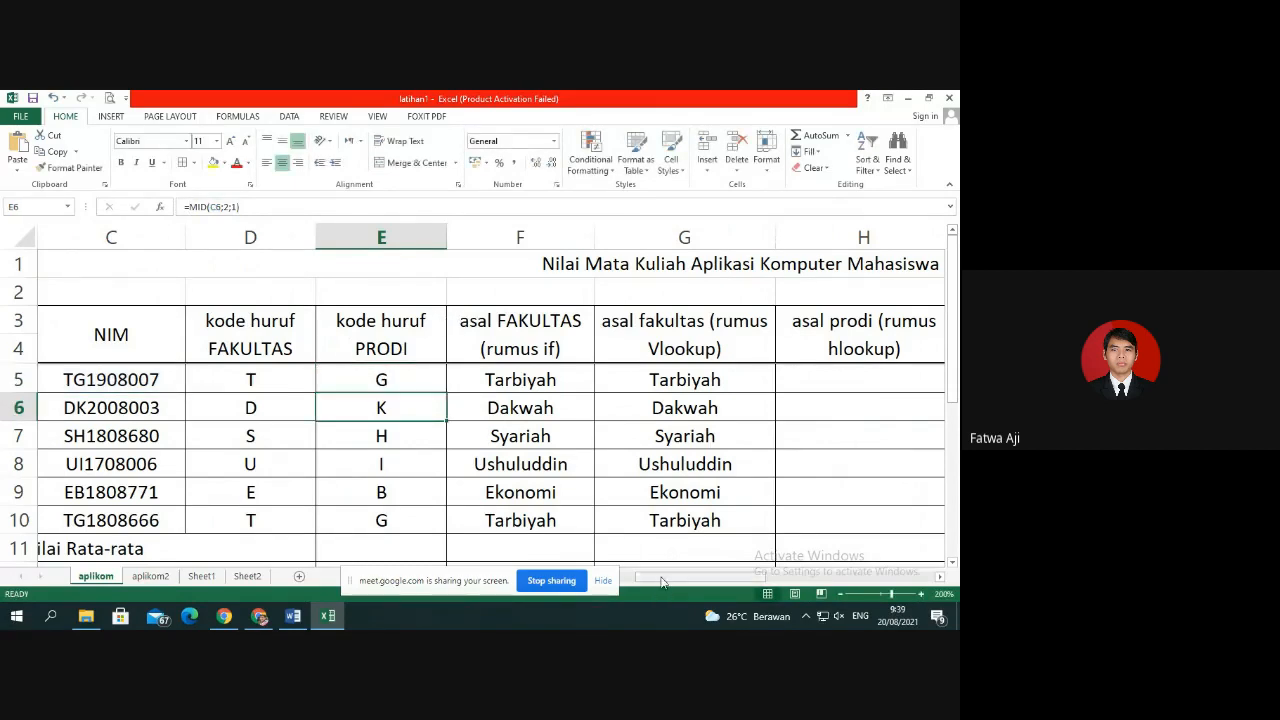
Begin an HLOOKUP formula in H5 with MID(C5;2;1) as the lookup value.
{"action": "left_click_drag", "start_coordinate": [664, 580], "coordinate": [722, 582]}
{"action": "left_click", "coordinate": [479, 377]}
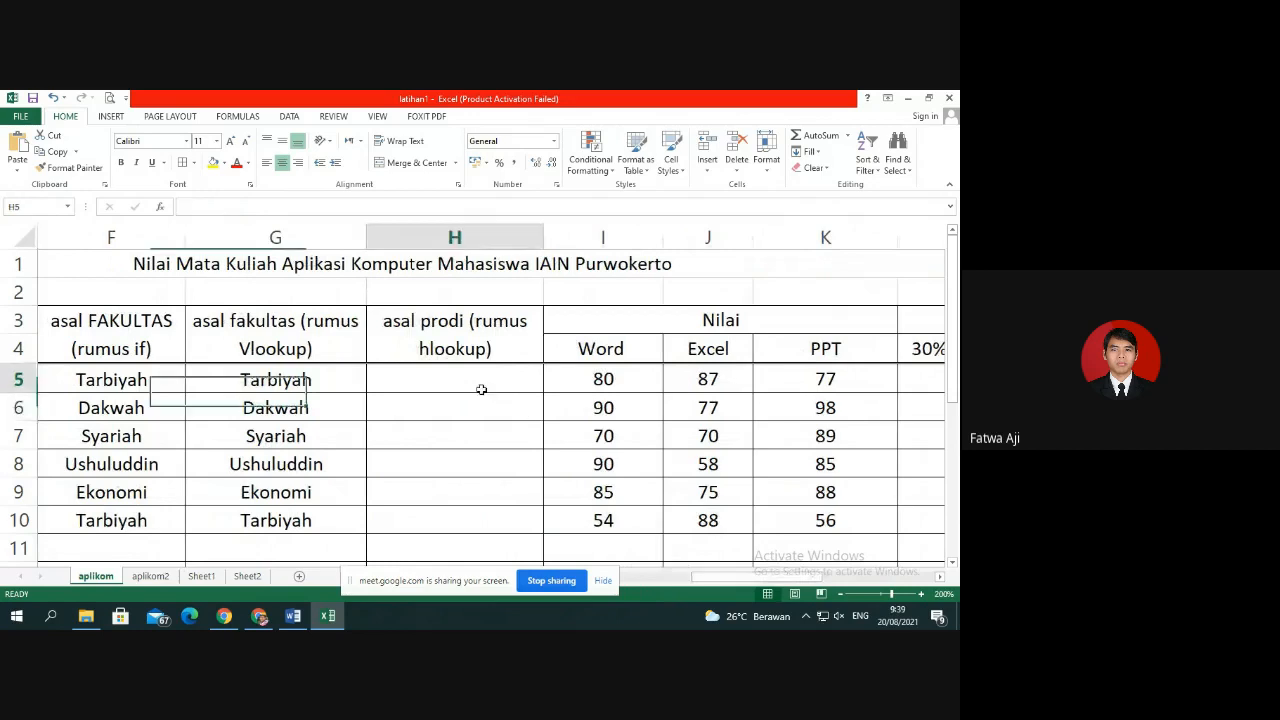
{"action": "type", "text": "="}
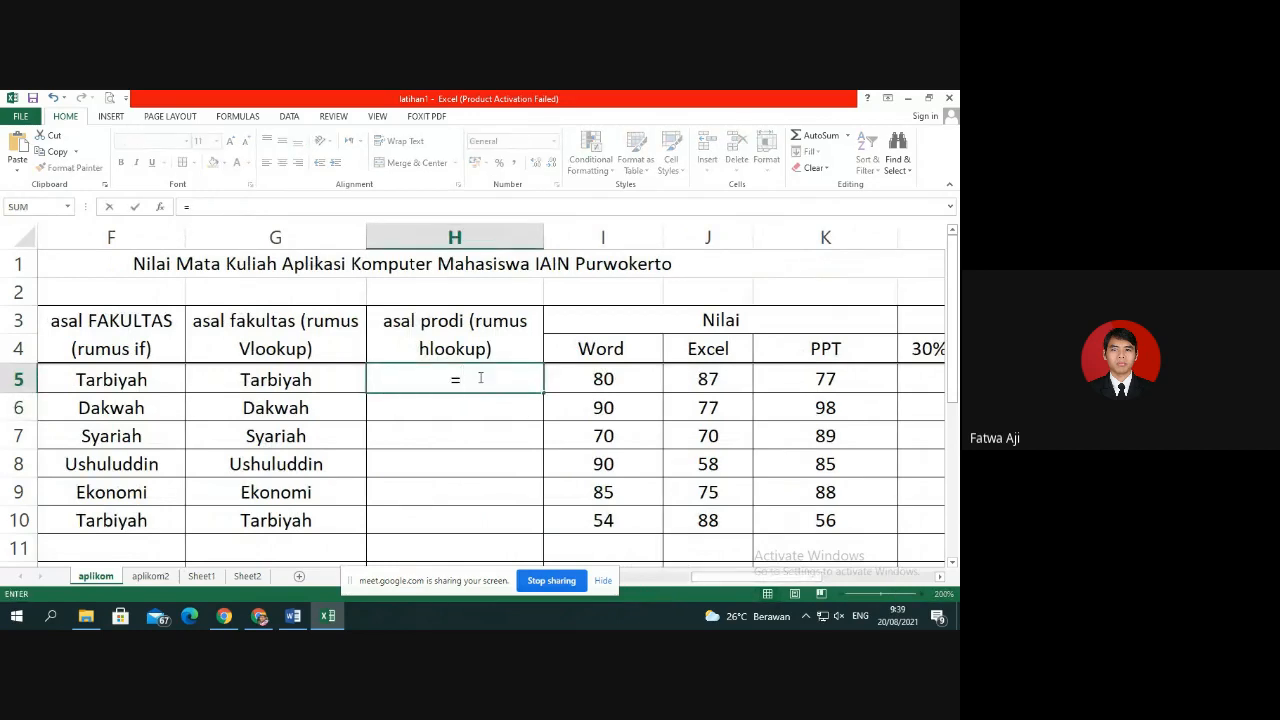
{"action": "type", "text": "hloo"}
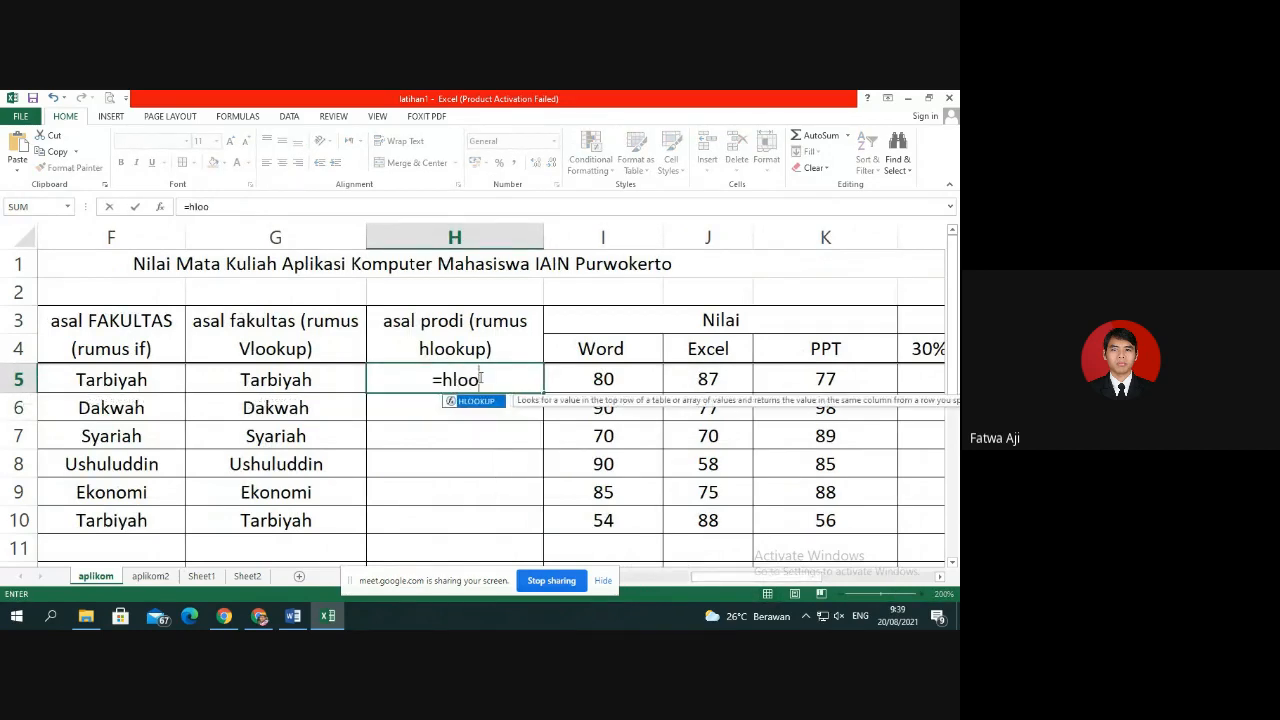
{"action": "double_click", "coordinate": [478, 401]}
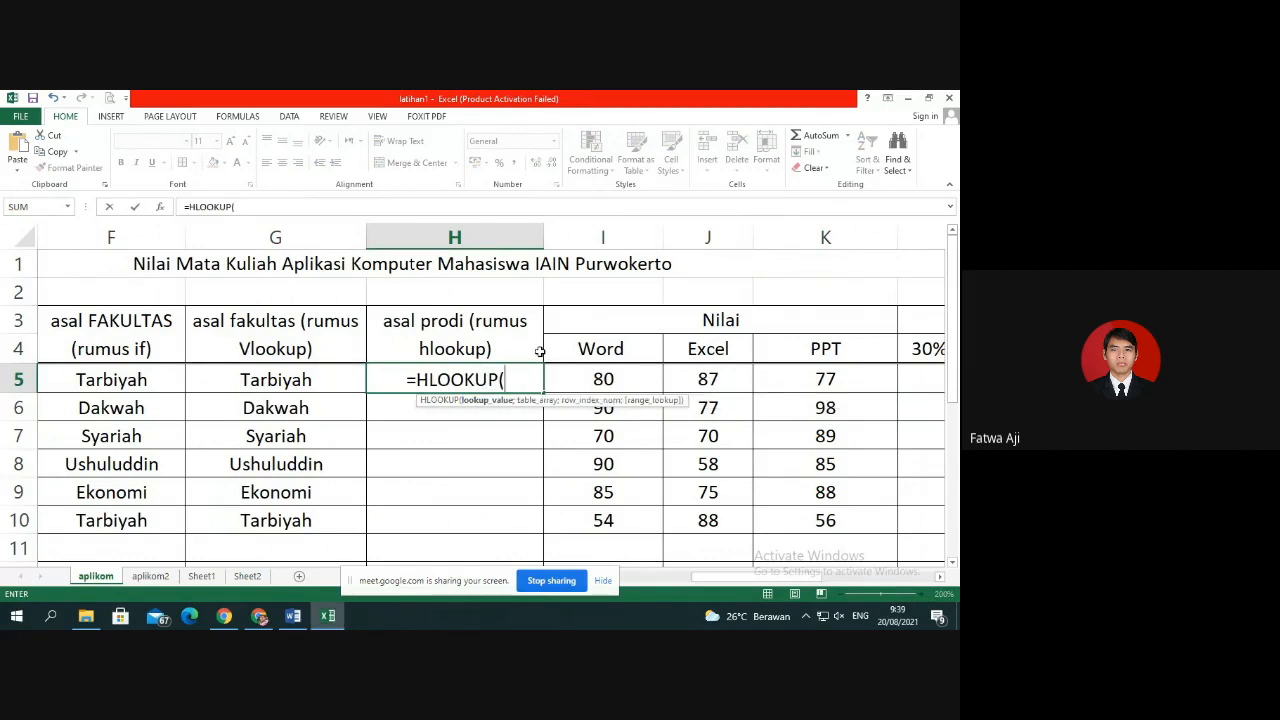
{"action": "type", "text": "MID(C5;2;1)"}
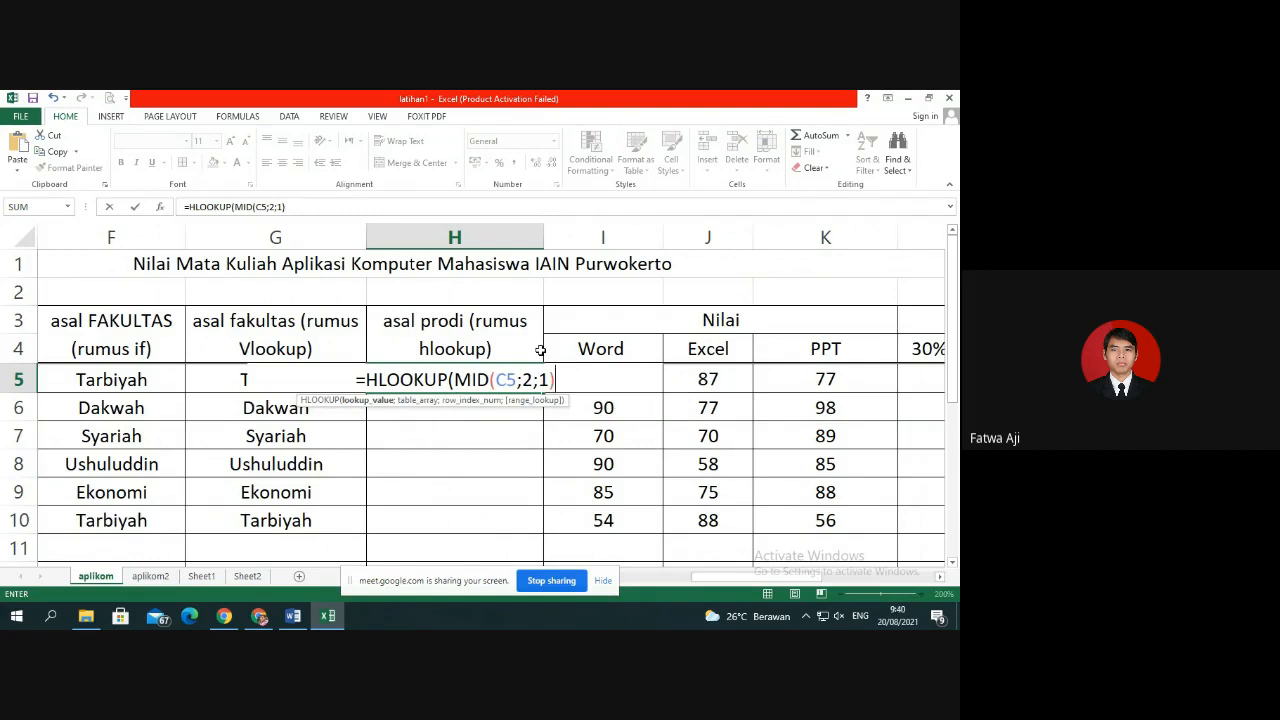
Set the HLOOKUP table array to the prodi codes and names in H16:L17.
{"action": "type", "text": ";"}
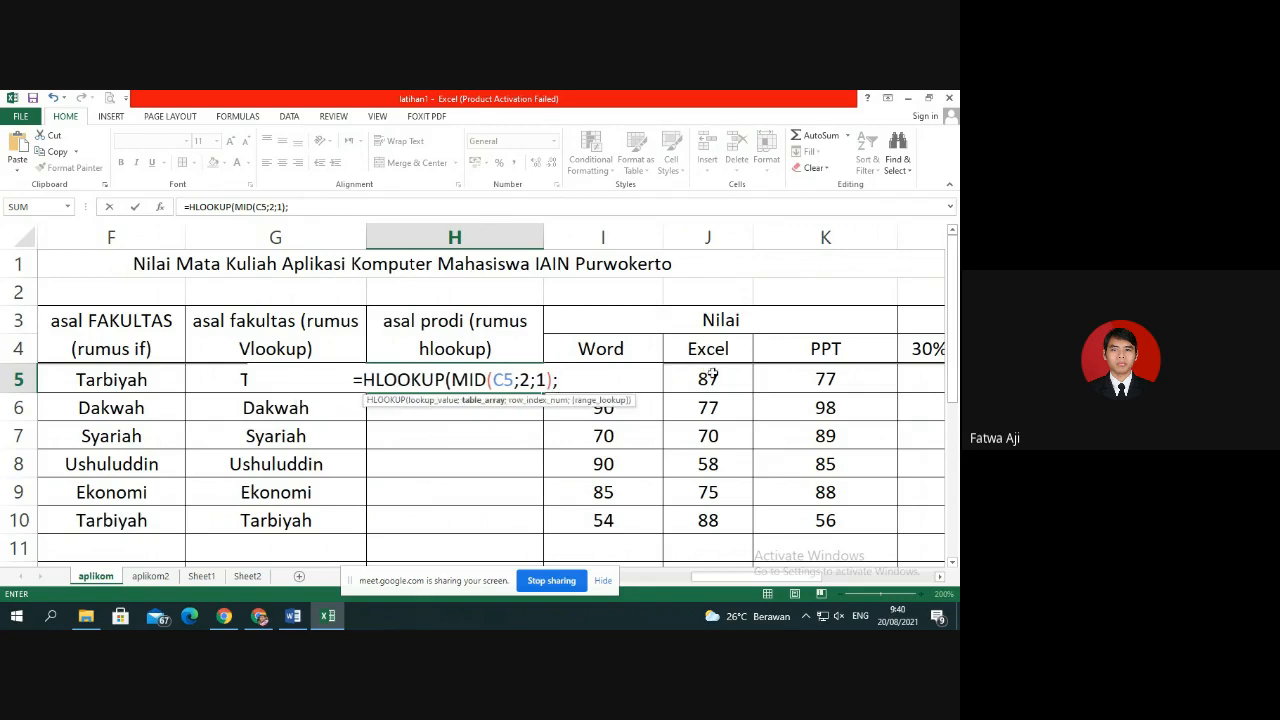
{"action": "scroll", "coordinate": [715, 376], "scroll_direction": "down", "scroll_amount": 4}
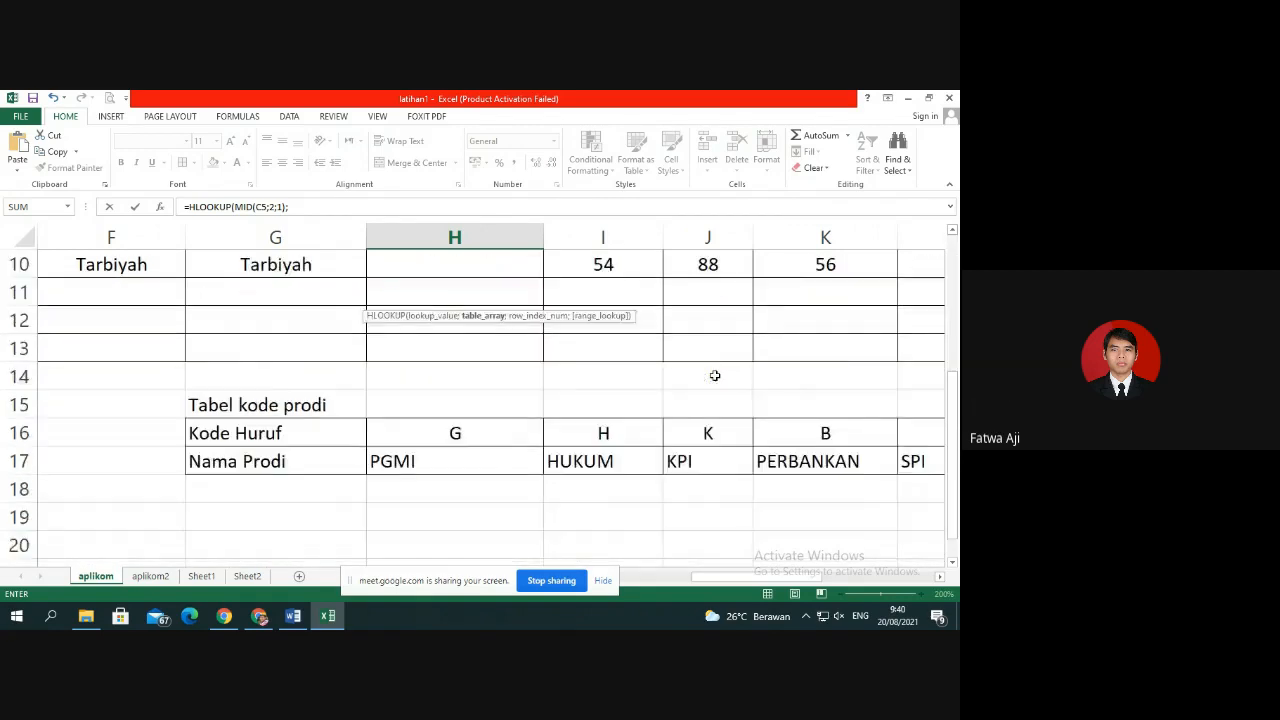
{"action": "left_click_drag", "start_coordinate": [433, 356], "coordinate": [654, 366]}
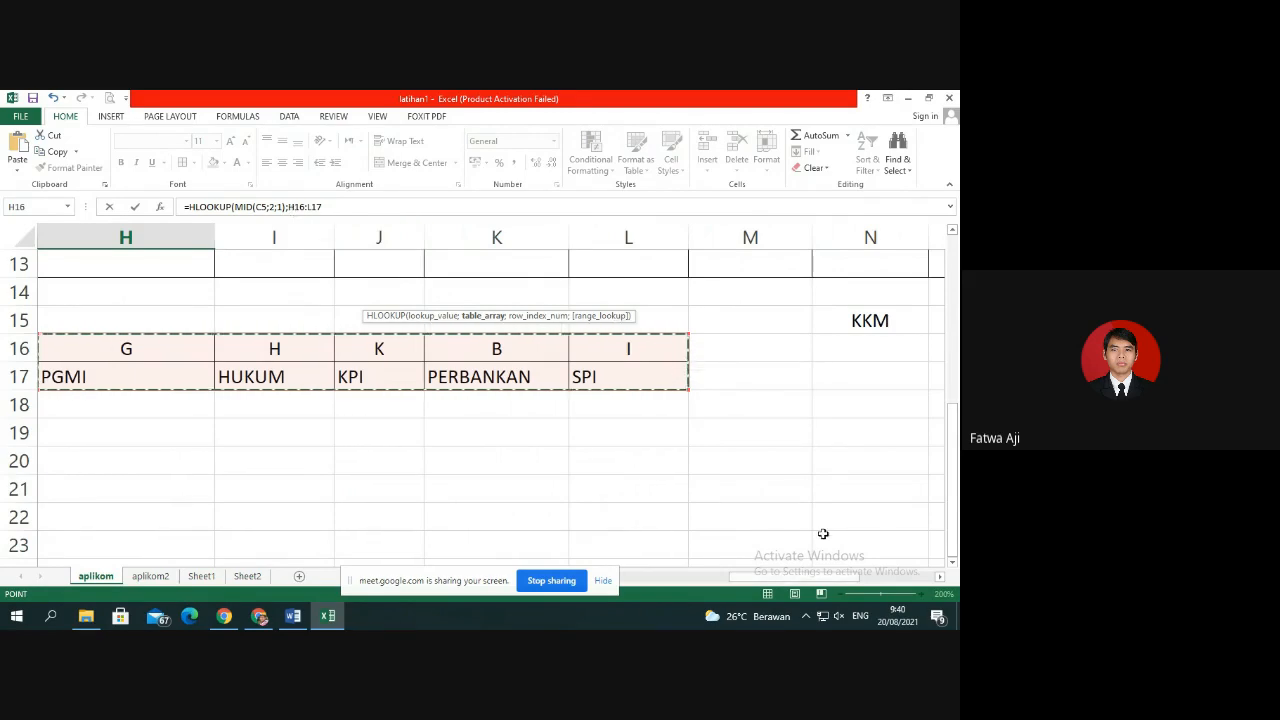
Make the table array in the H5 formula absolute as $H$16:$L$17.
{"action": "scroll", "coordinate": [823, 527], "scroll_direction": "up", "scroll_amount": 4}
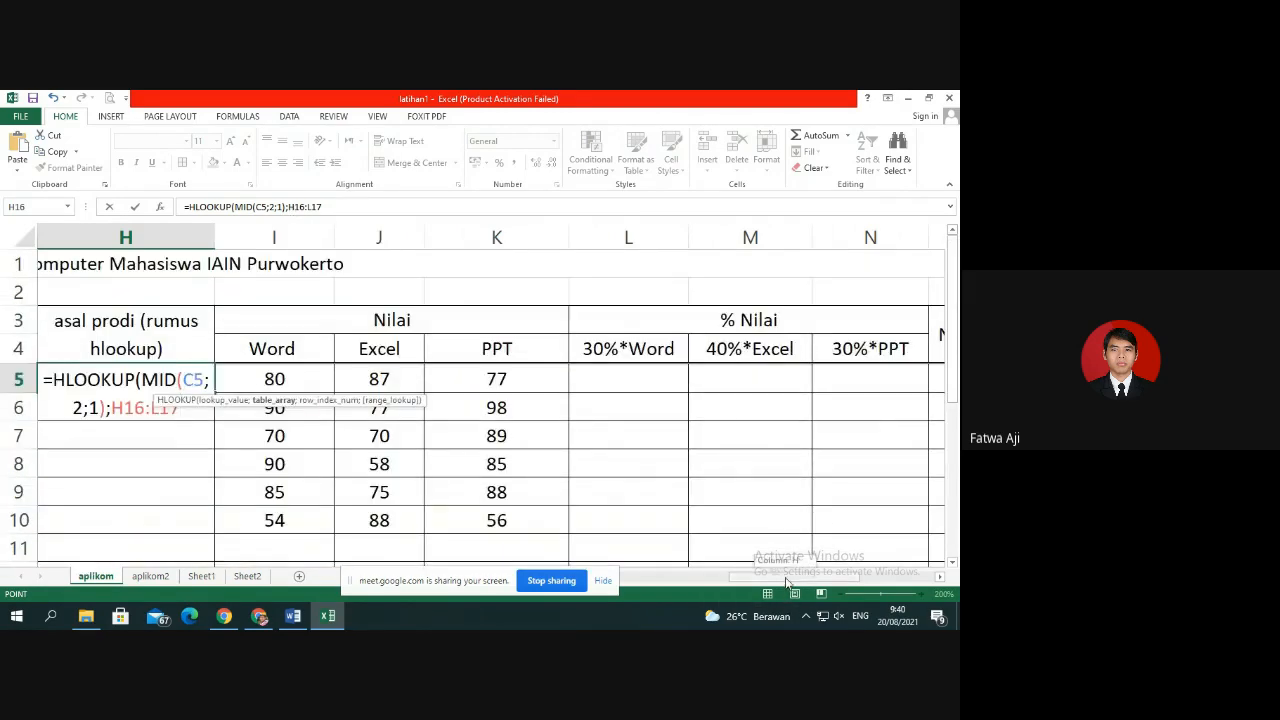
{"action": "scroll", "coordinate": [700, 500], "scroll_direction": "left", "scroll_amount": 3}
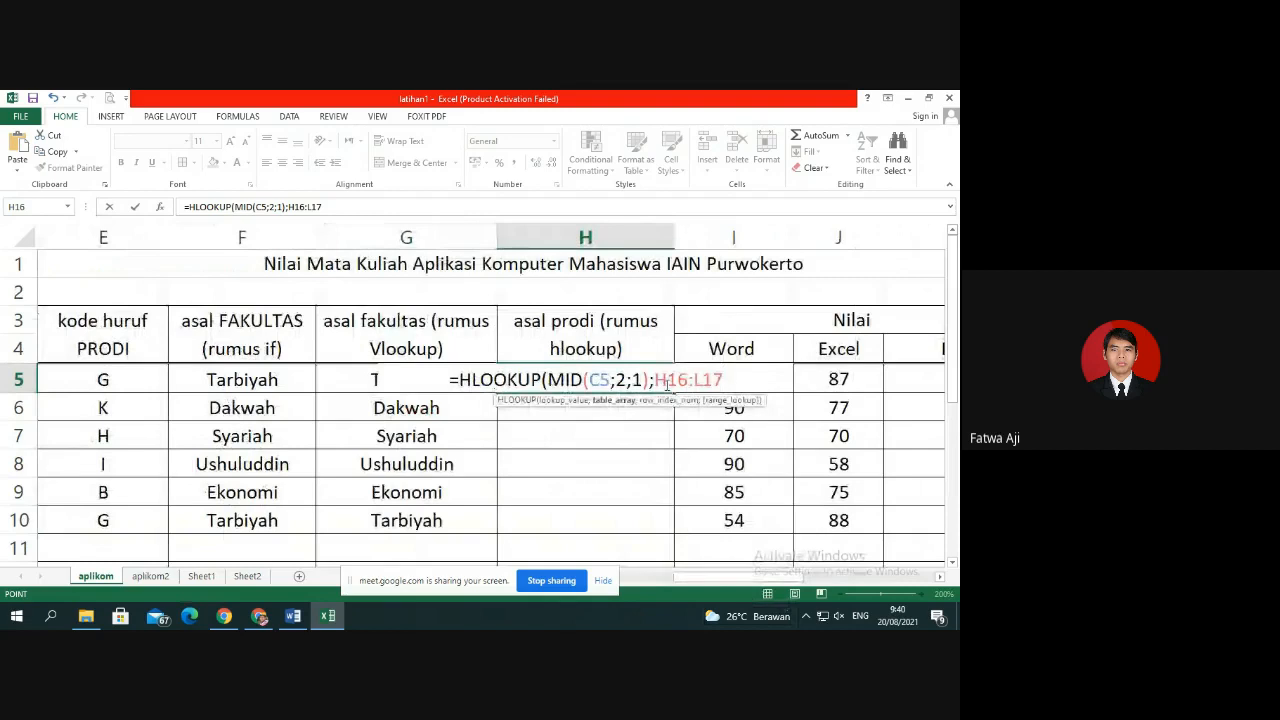
{"action": "left_click", "coordinate": [668, 380]}
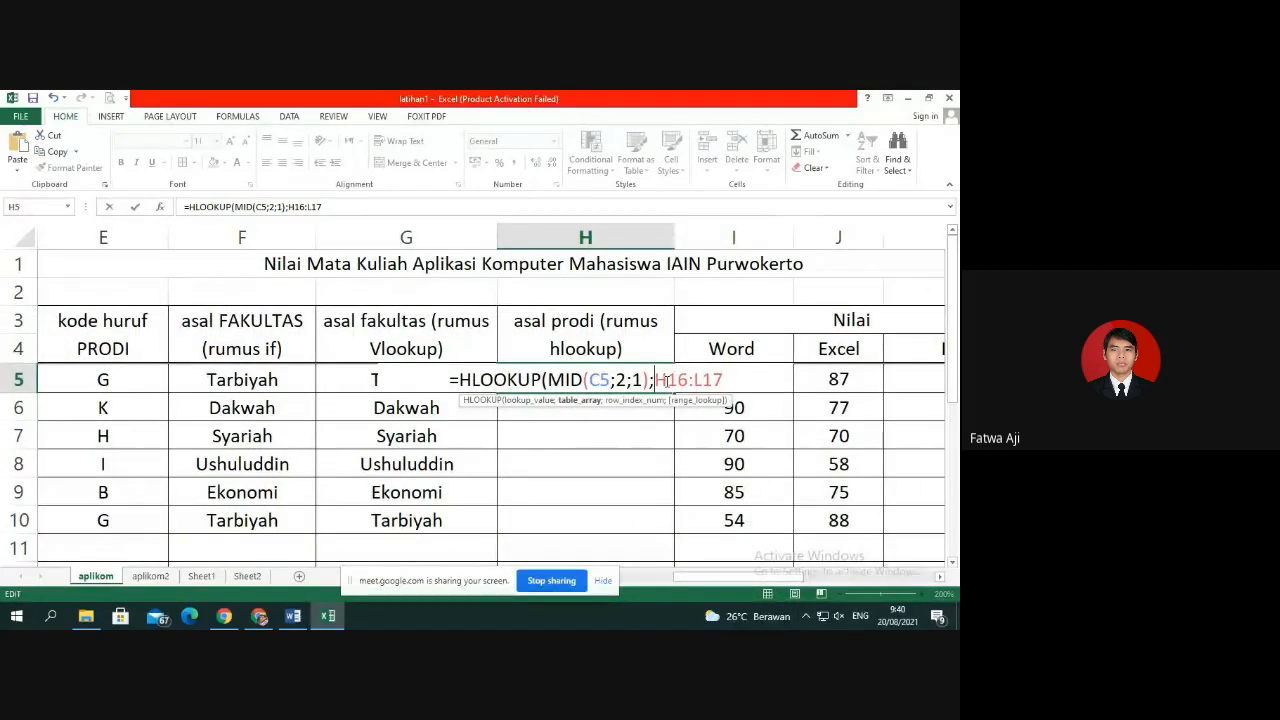
{"action": "type", "text": "$"}
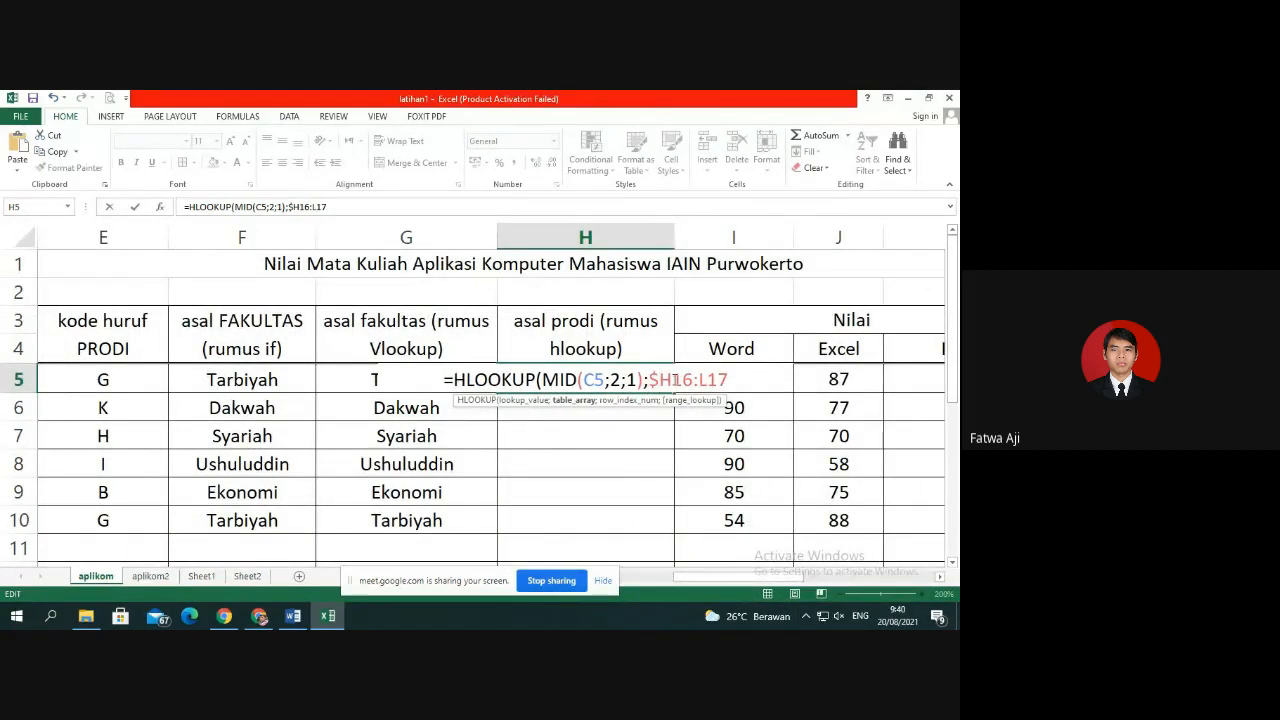
{"action": "type", "text": "$"}
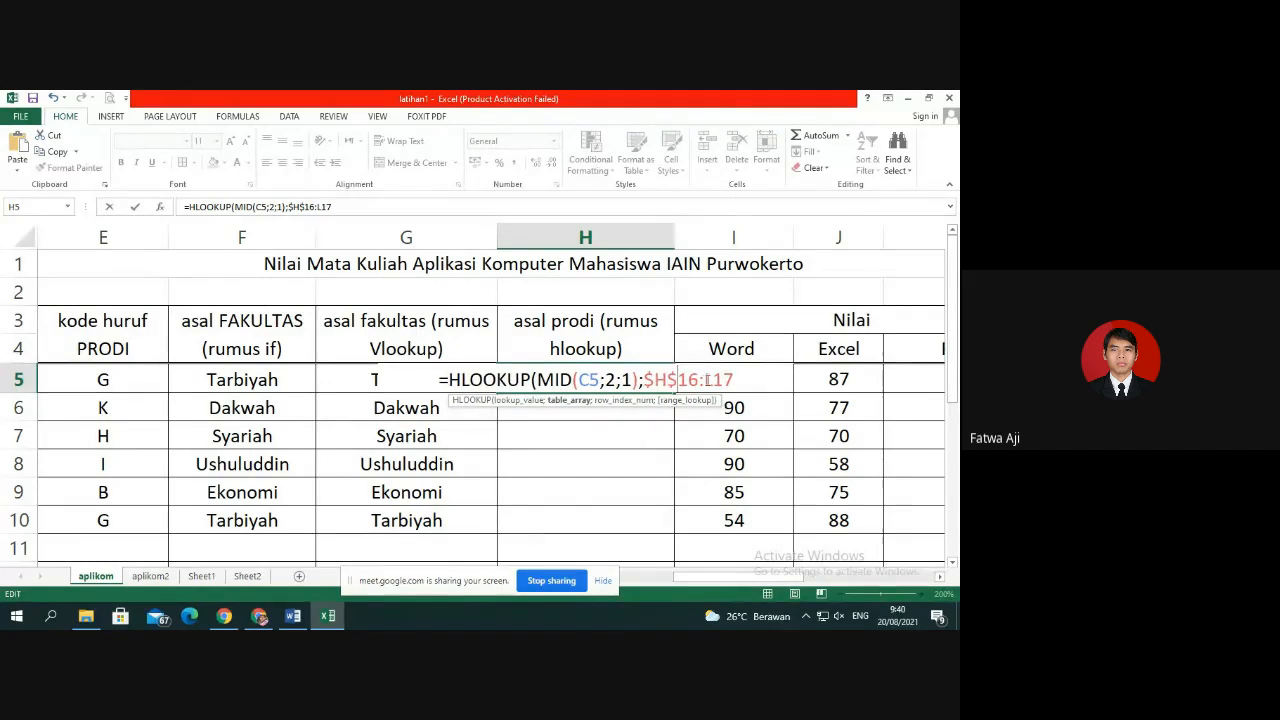
{"action": "type", "text": "$"}
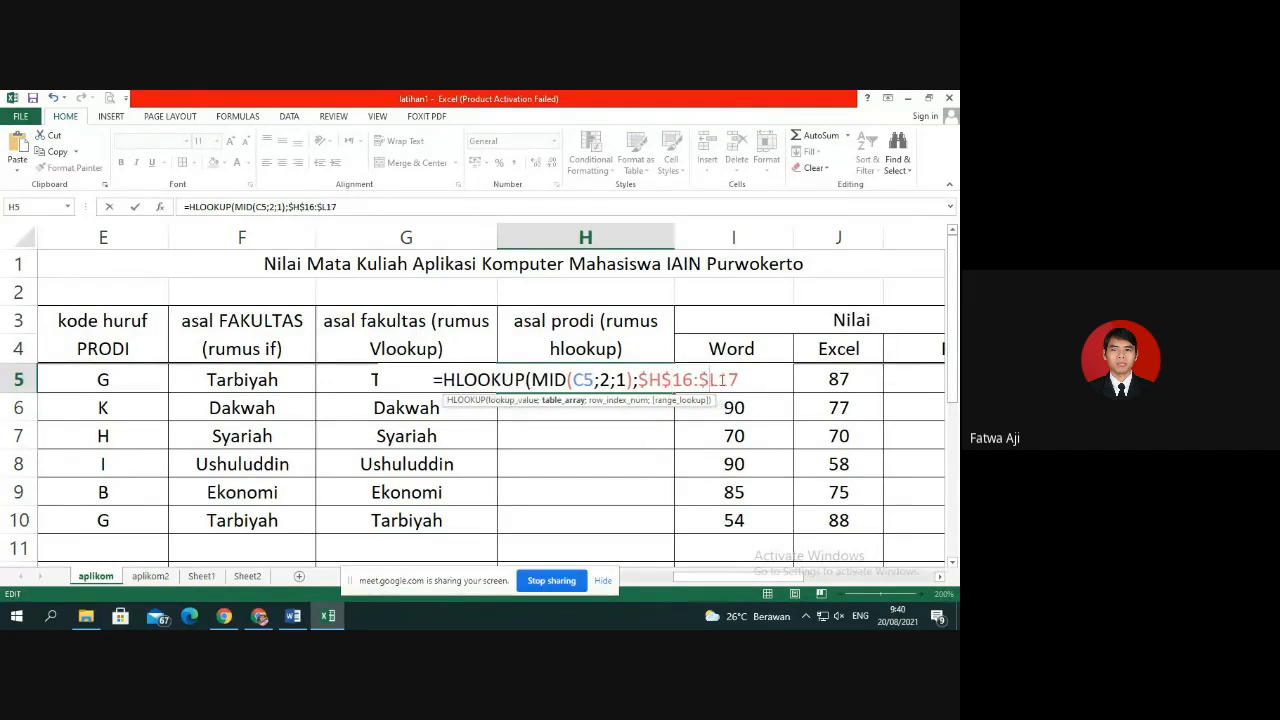
{"action": "type", "text": "$"}
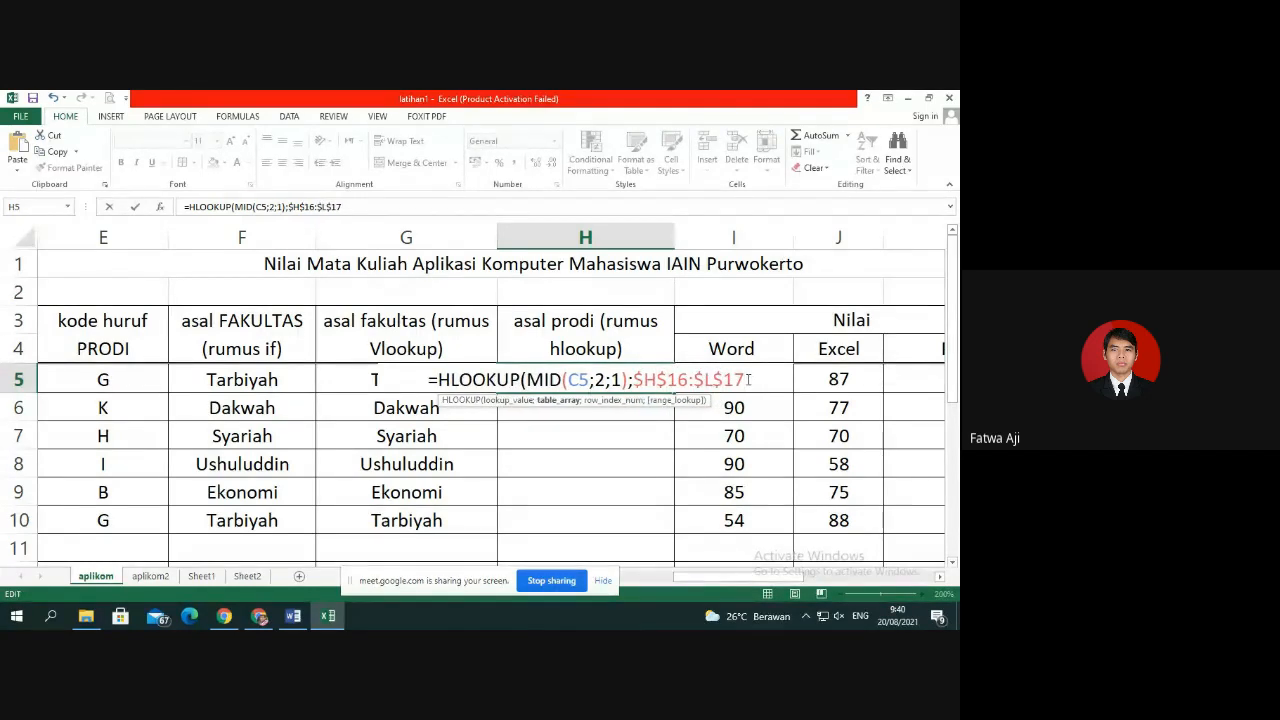
Finish the HLOOKUP formula in H5 with row index 2 and range lookup 0, and fill it down to H10.
{"action": "type", "text": ";"}
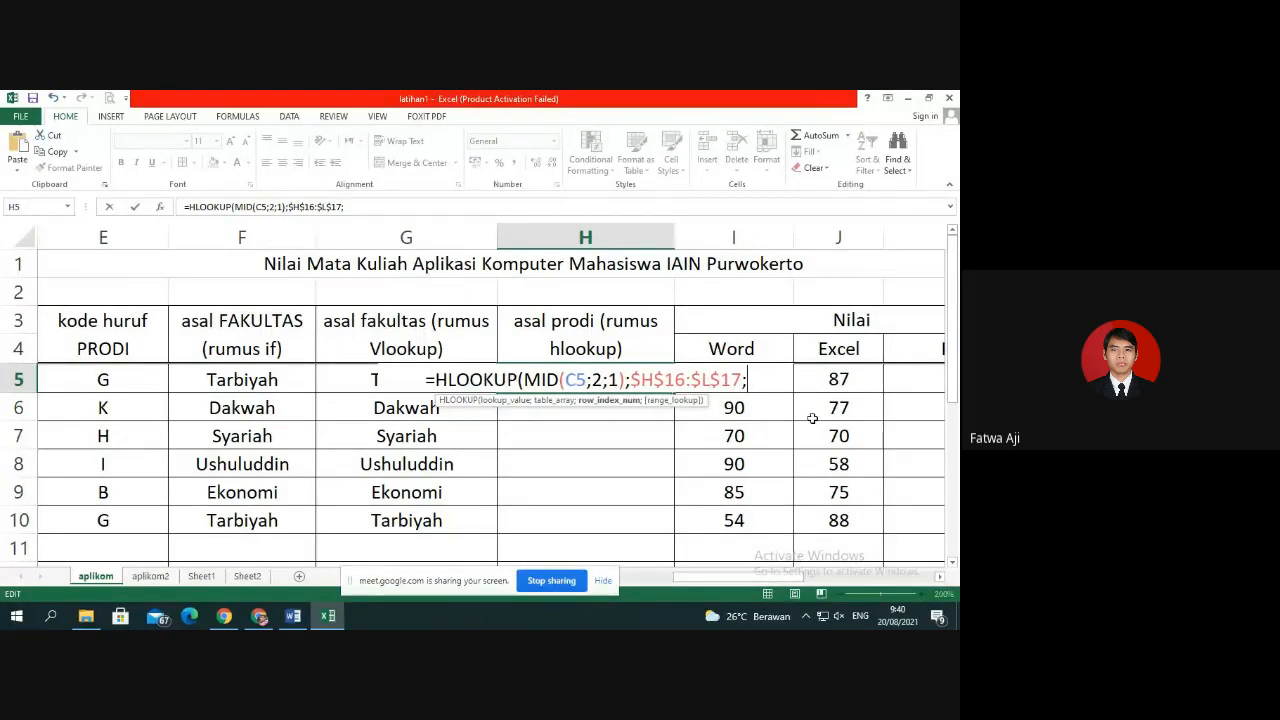
{"action": "scroll", "coordinate": [813, 418], "scroll_direction": "down", "scroll_amount": 3}
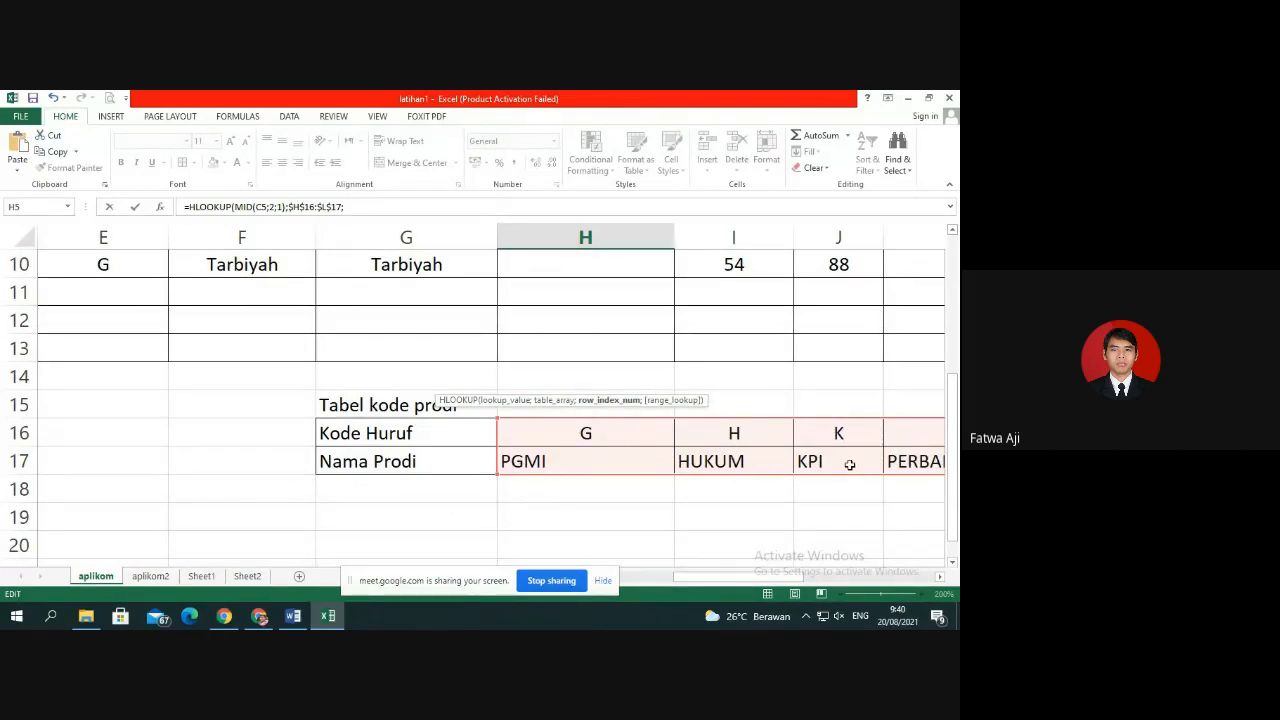
{"action": "scroll", "coordinate": [743, 360], "scroll_direction": "up", "scroll_amount": 3}
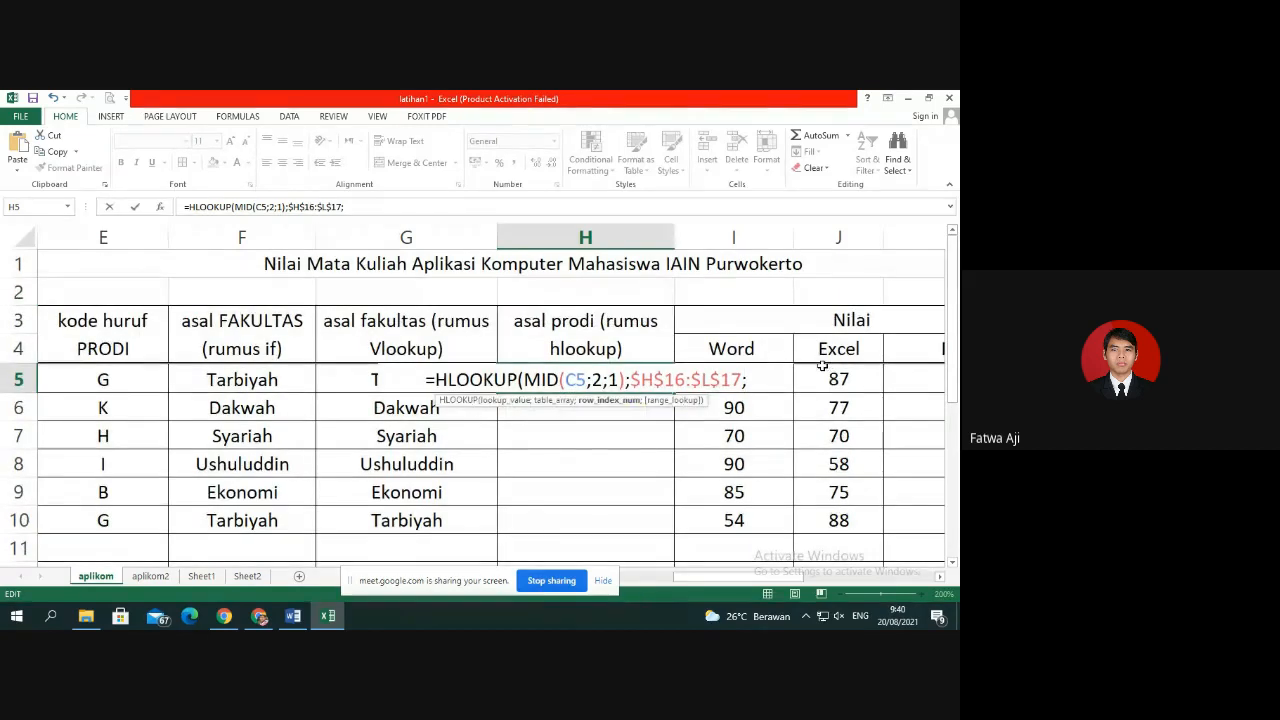
{"action": "type", "text": "2;"}
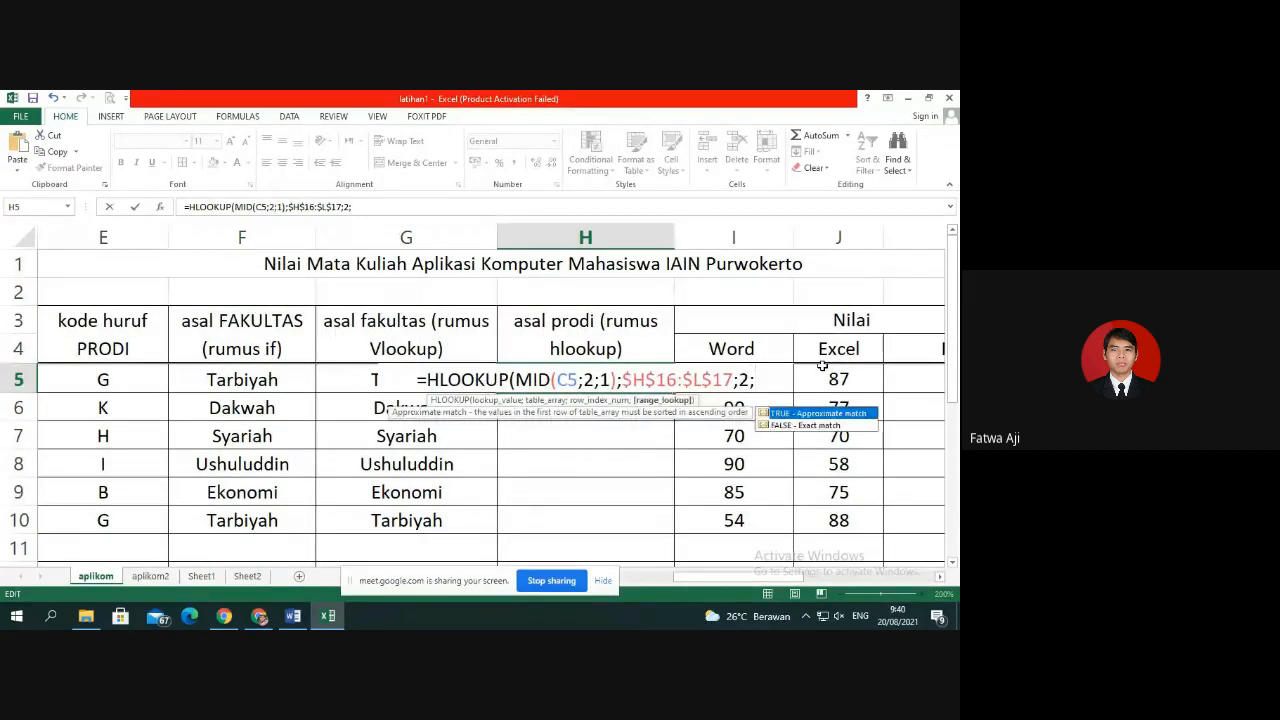
{"action": "type", "text": "0"}
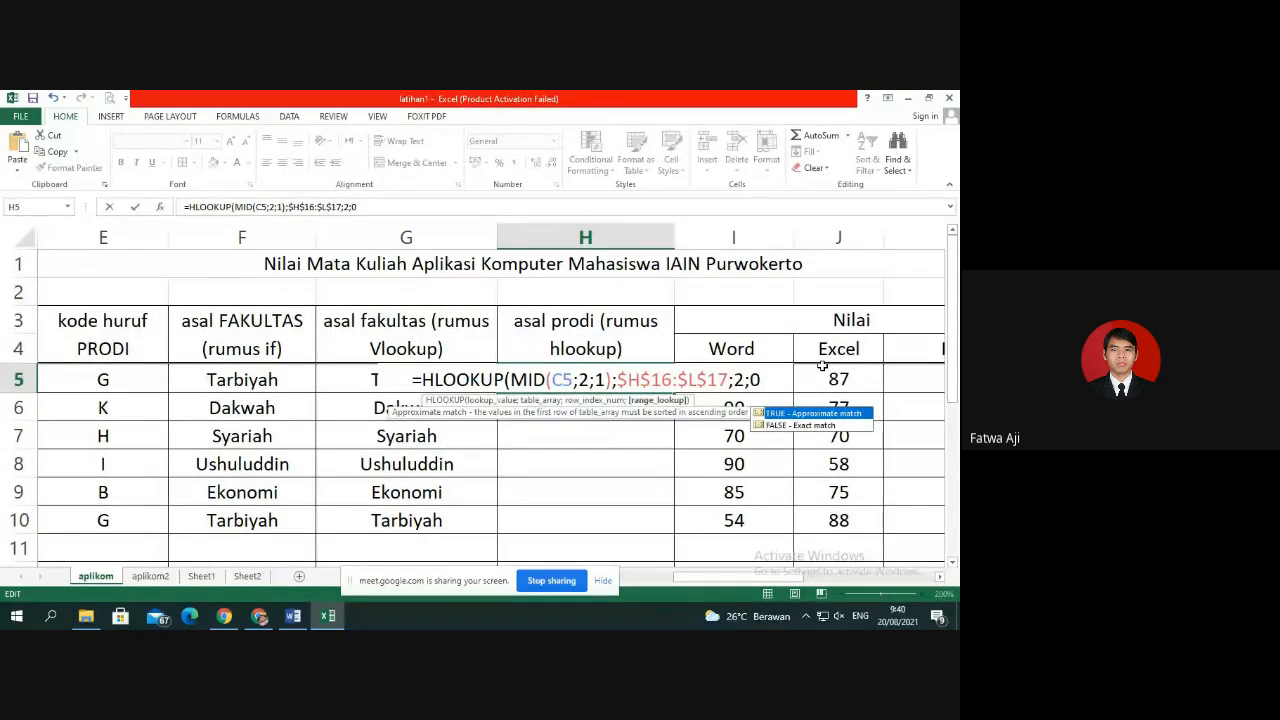
{"action": "type", "text": ")"}
{"action": "key", "text": "Return"}
{"action": "left_click", "coordinate": [649, 386]}
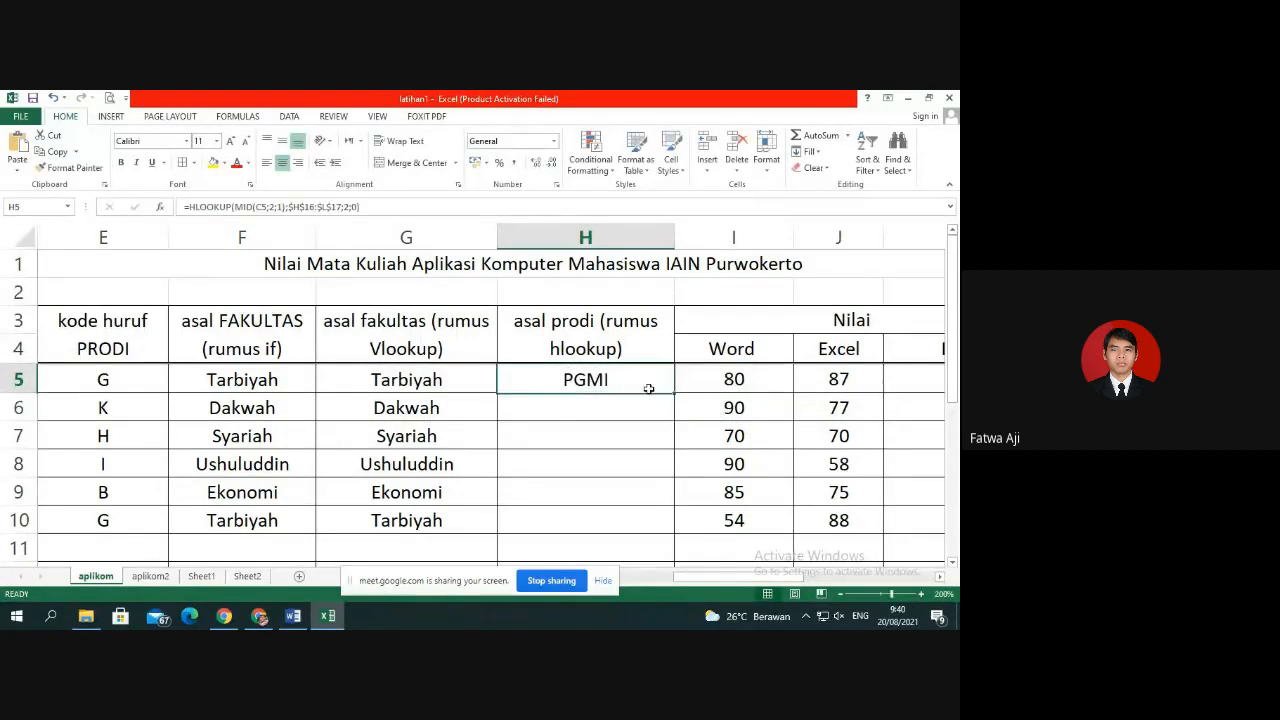
{"action": "left_click_drag", "start_coordinate": [675, 393], "coordinate": [654, 536]}
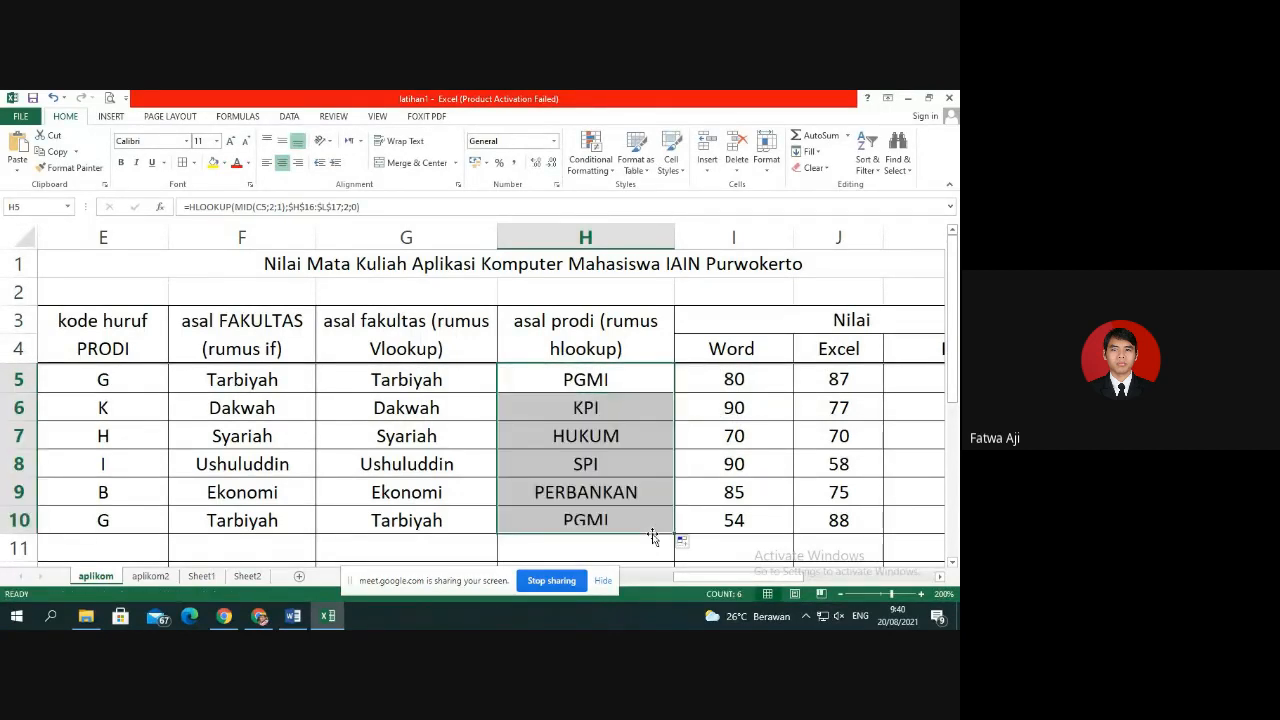
Compare the NIM in C5 and the asal prodi result in H5 with the prodi code table.
{"action": "left_click_drag", "start_coordinate": [700, 578], "coordinate": [673, 583]}
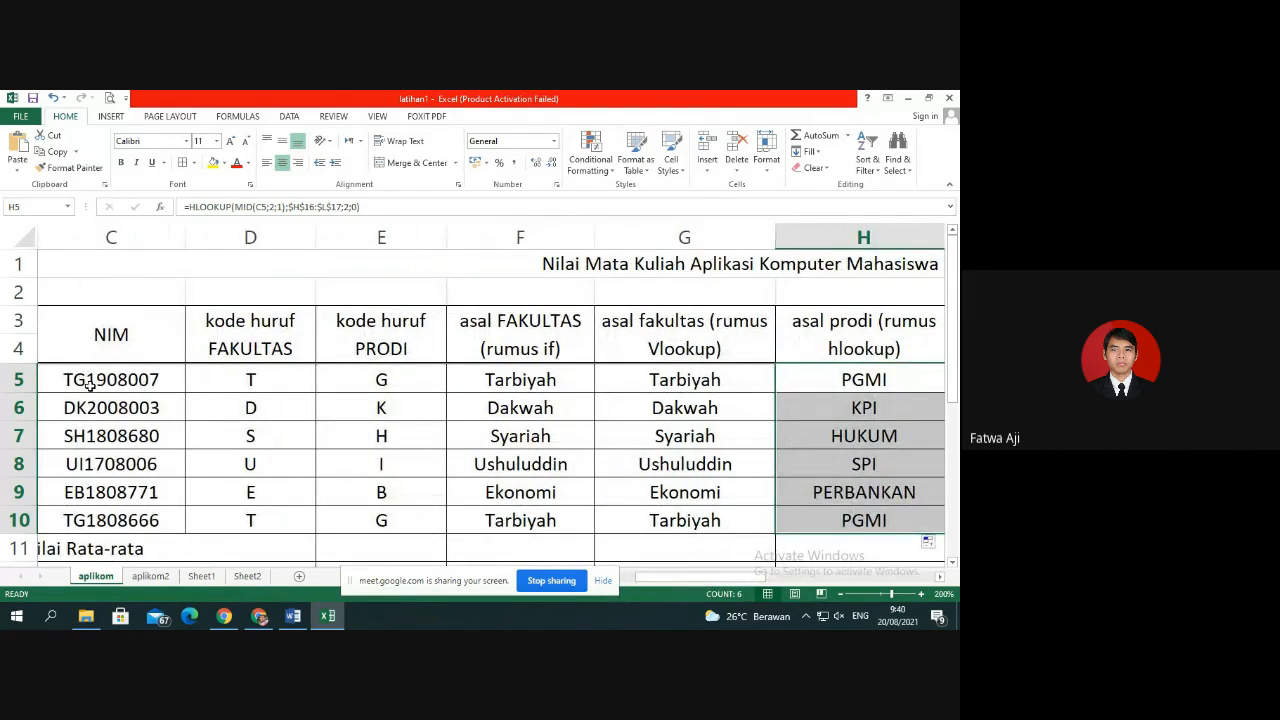
{"action": "left_click", "coordinate": [84, 385]}
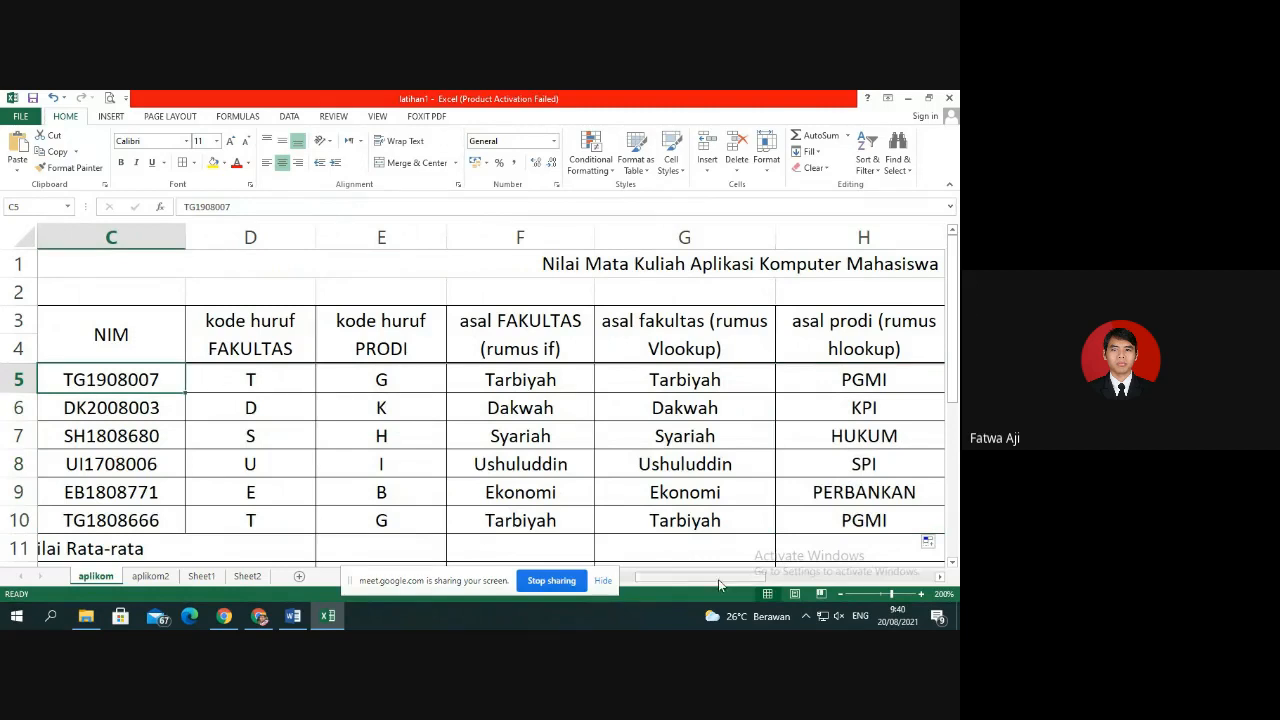
{"action": "left_click_drag", "start_coordinate": [725, 578], "coordinate": [775, 582]}
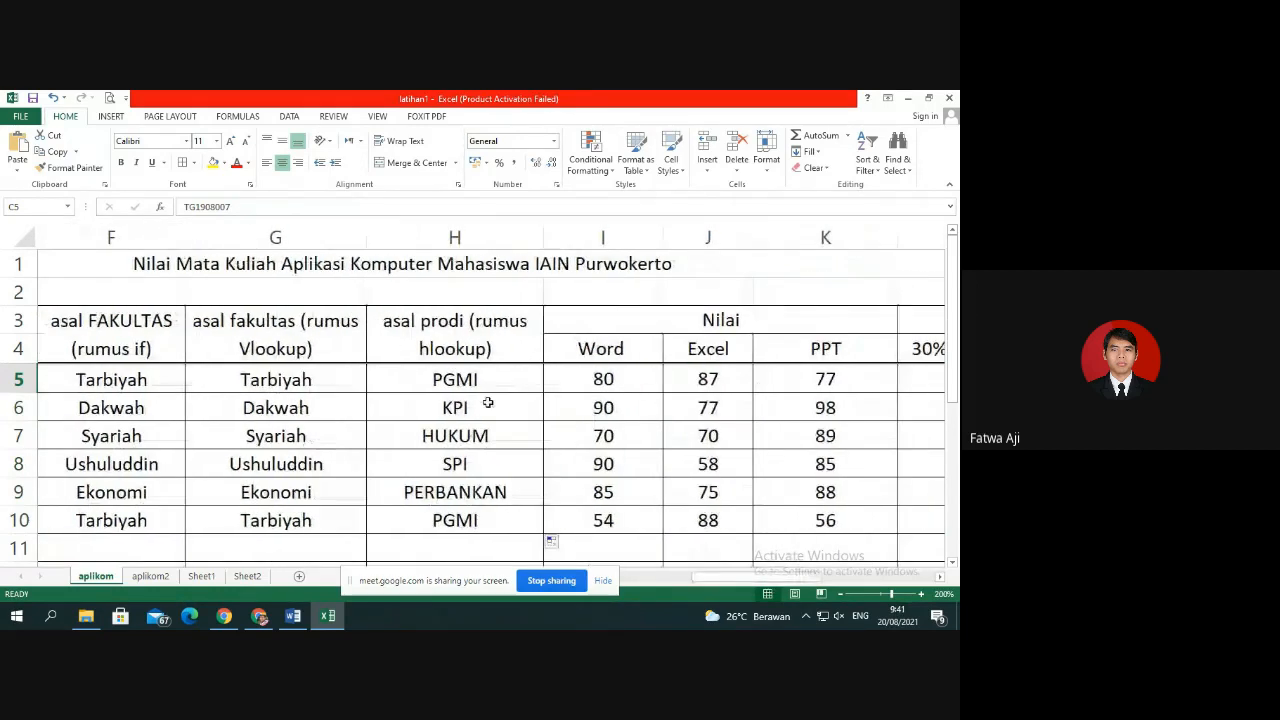
{"action": "left_click", "coordinate": [485, 387]}
{"action": "scroll", "coordinate": [763, 405], "scroll_direction": "down", "scroll_amount": 3}
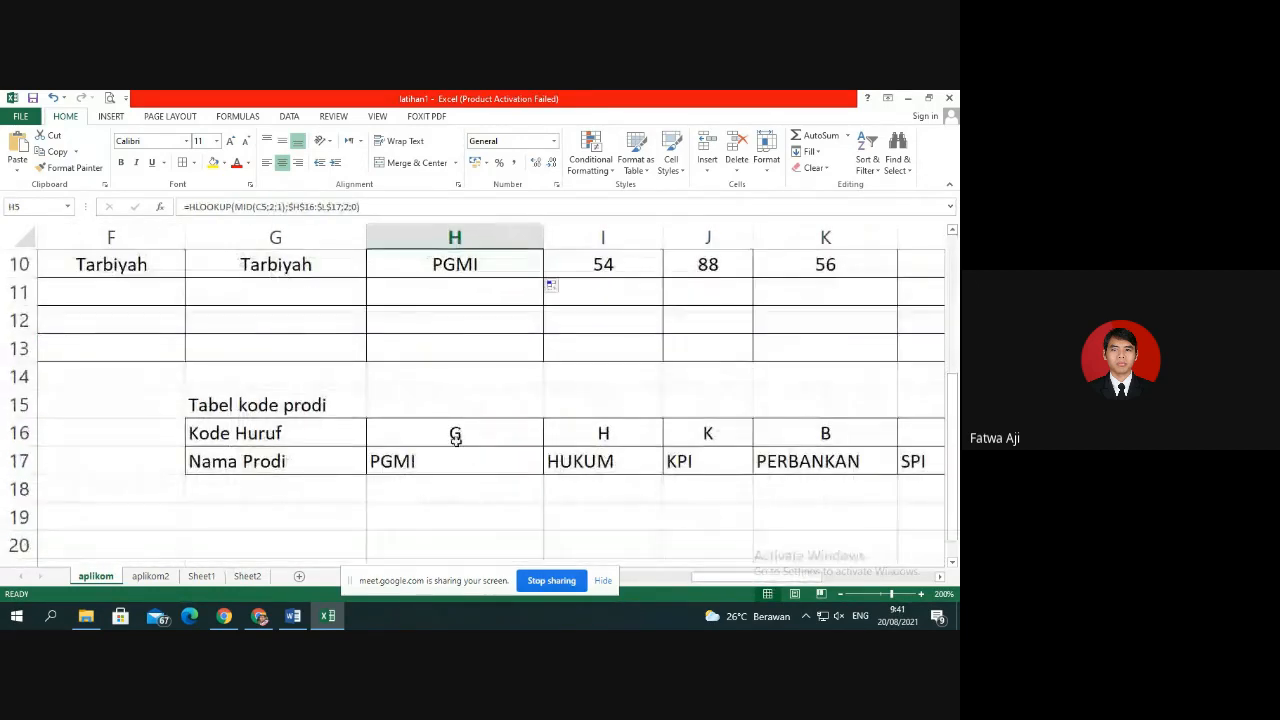
{"action": "left_click", "coordinate": [457, 463]}
{"action": "scroll", "coordinate": [683, 420], "scroll_direction": "up", "scroll_amount": 3}
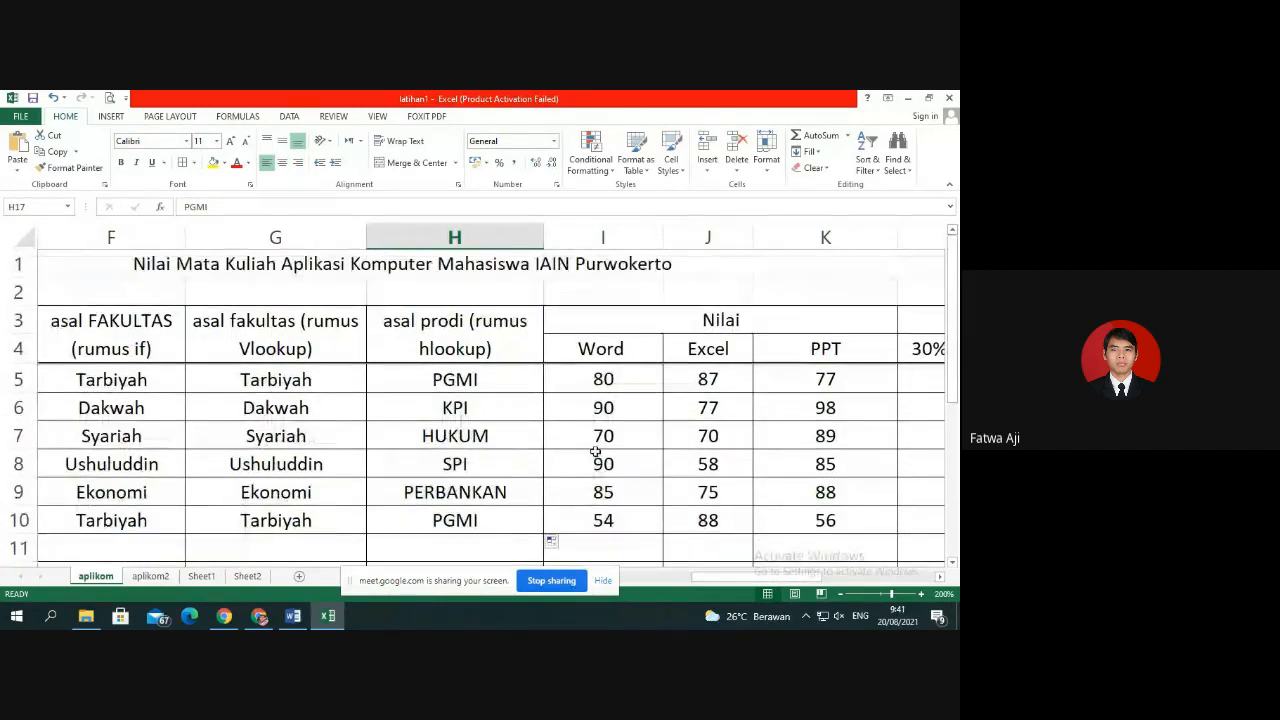
Compare the NIM in C7 and the asal prodi result in H7 with the code H entry in the prodi table.
{"action": "scroll", "coordinate": [300, 437], "scroll_direction": "left", "scroll_amount": 3}
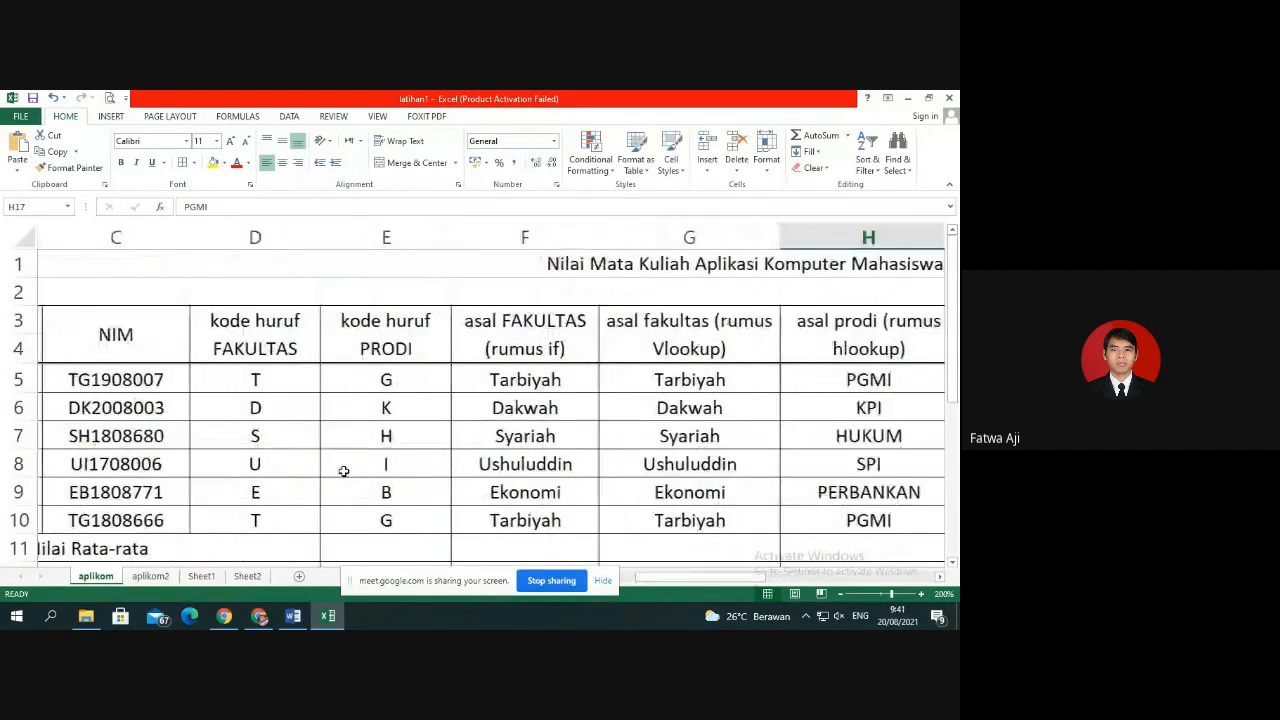
{"action": "left_click", "coordinate": [76, 436]}
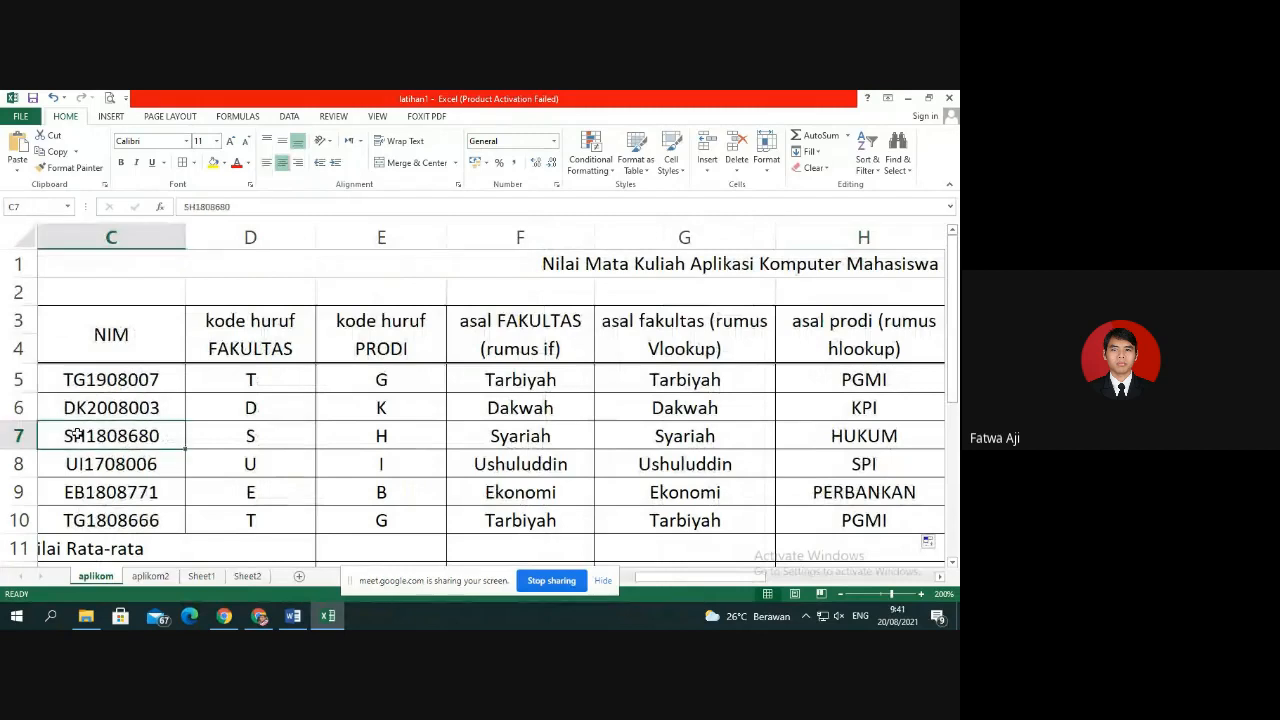
{"action": "scroll", "coordinate": [660, 491], "scroll_direction": "right", "scroll_amount": 3}
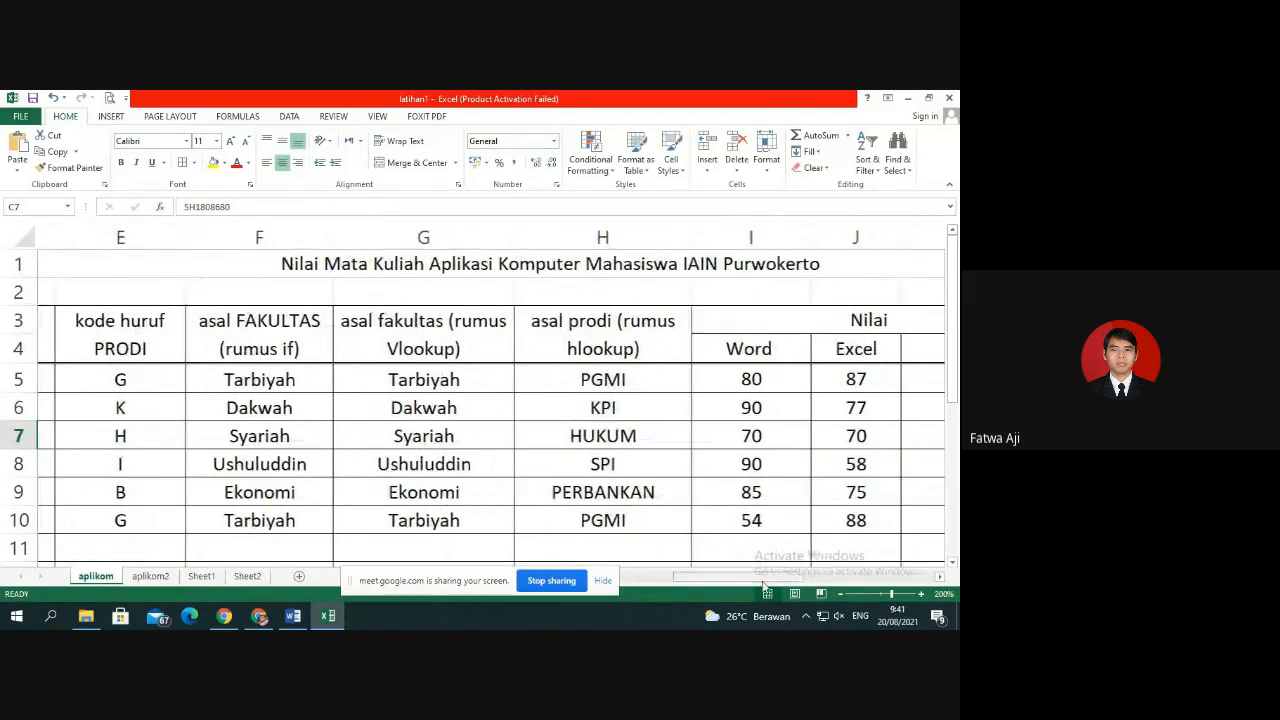
{"action": "key", "text": "Right"}
{"action": "key", "text": "Right"}
{"action": "key", "text": "Right"}
{"action": "key", "text": "Right"}
{"action": "key", "text": "Right"}
{"action": "scroll", "coordinate": [749, 463], "scroll_direction": "down", "scroll_amount": 5}
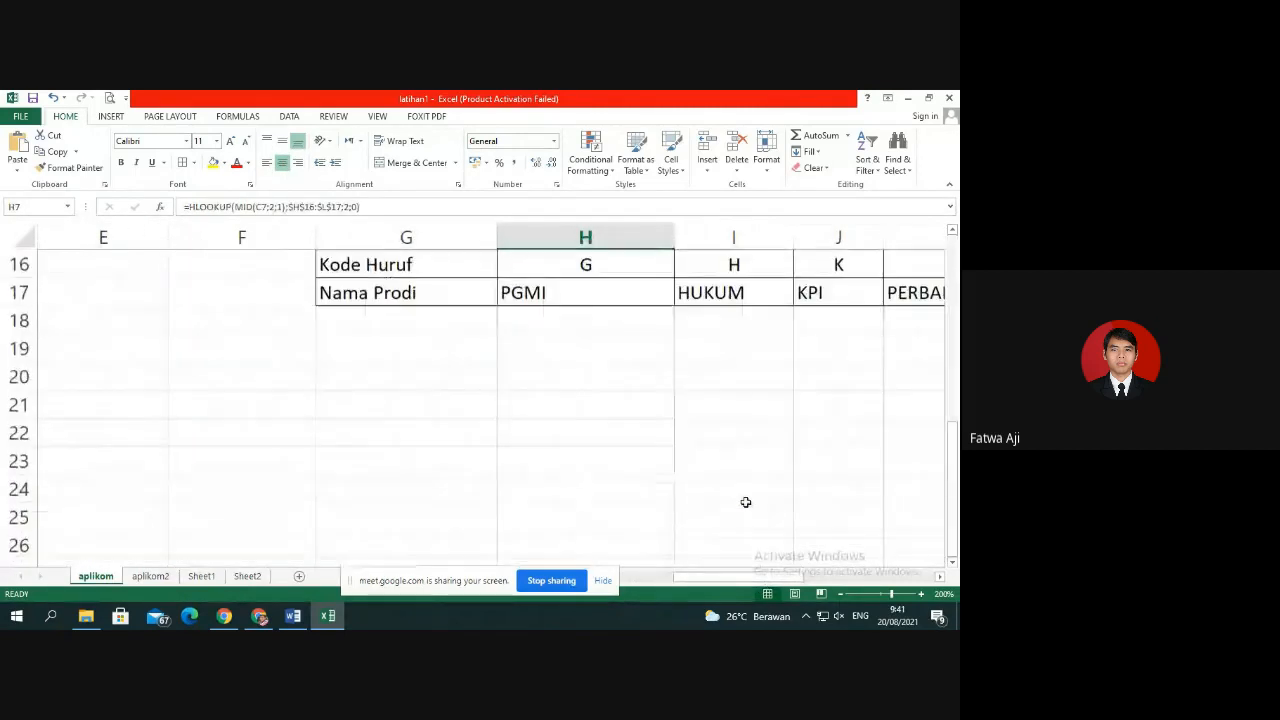
{"action": "scroll", "coordinate": [743, 480], "scroll_direction": "up", "scroll_amount": 2}
{"action": "left_click", "coordinate": [742, 440]}
{"action": "left_click", "coordinate": [748, 465]}
{"action": "scroll", "coordinate": [748, 467], "scroll_direction": "up", "scroll_amount": 3}
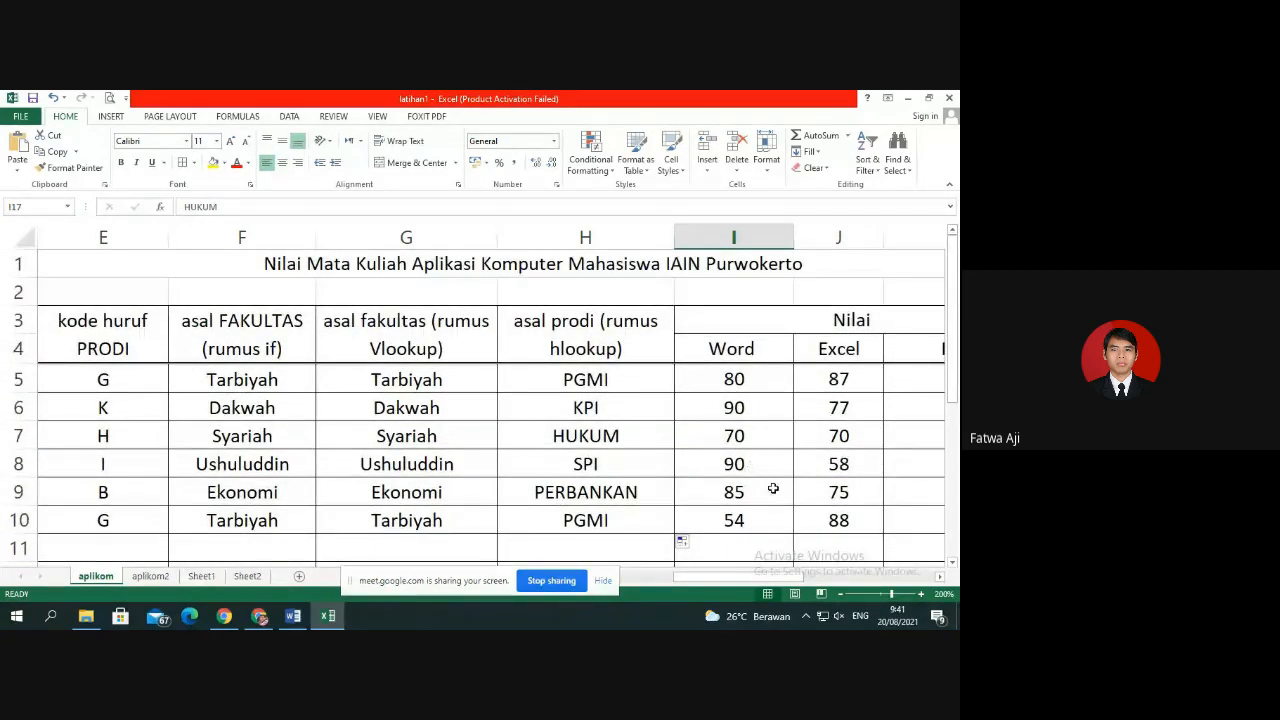
Fill the HLOOKUP formula from H5 down to H10 once more.
{"action": "left_click", "coordinate": [650, 380]}
{"action": "left_click_drag", "start_coordinate": [674, 392], "coordinate": [648, 523]}
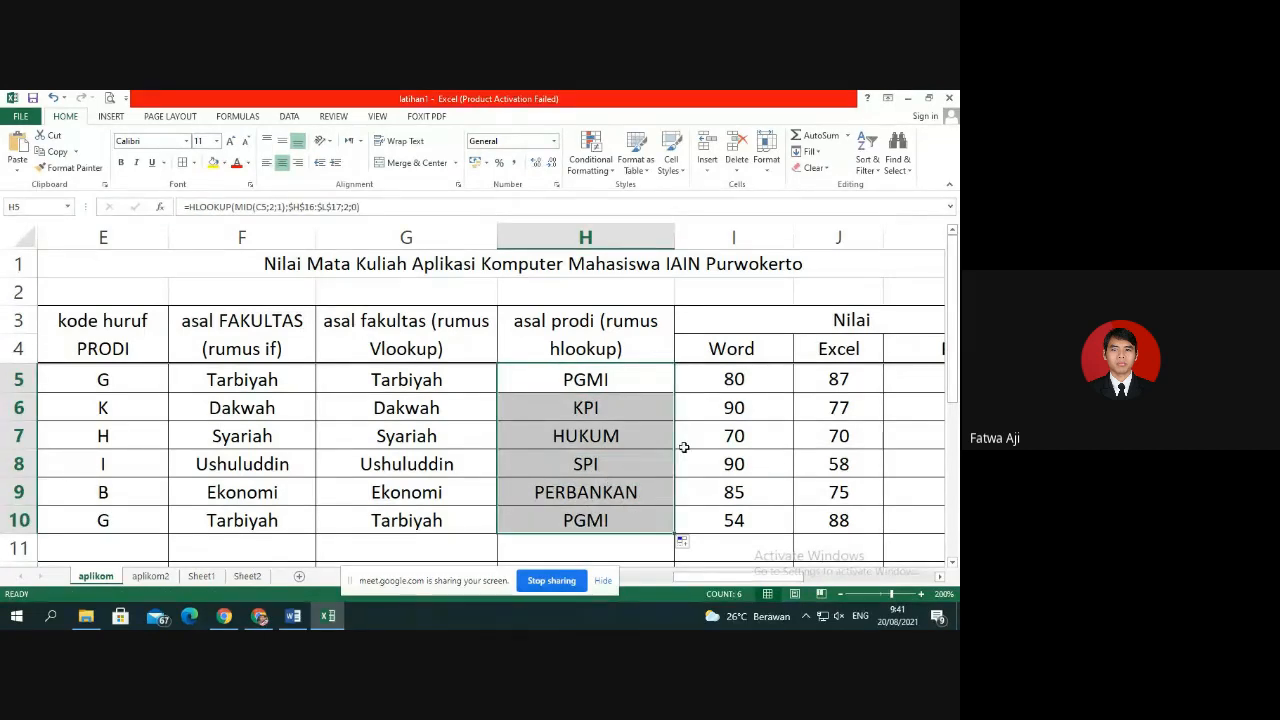
{"action": "left_click", "coordinate": [639, 383]}
Clear the kode huruf PRODI cells E5:E10 and the kode huruf FAKULTAS cells D5:D10.
{"action": "left_click_drag", "start_coordinate": [745, 577], "coordinate": [249, 374]}
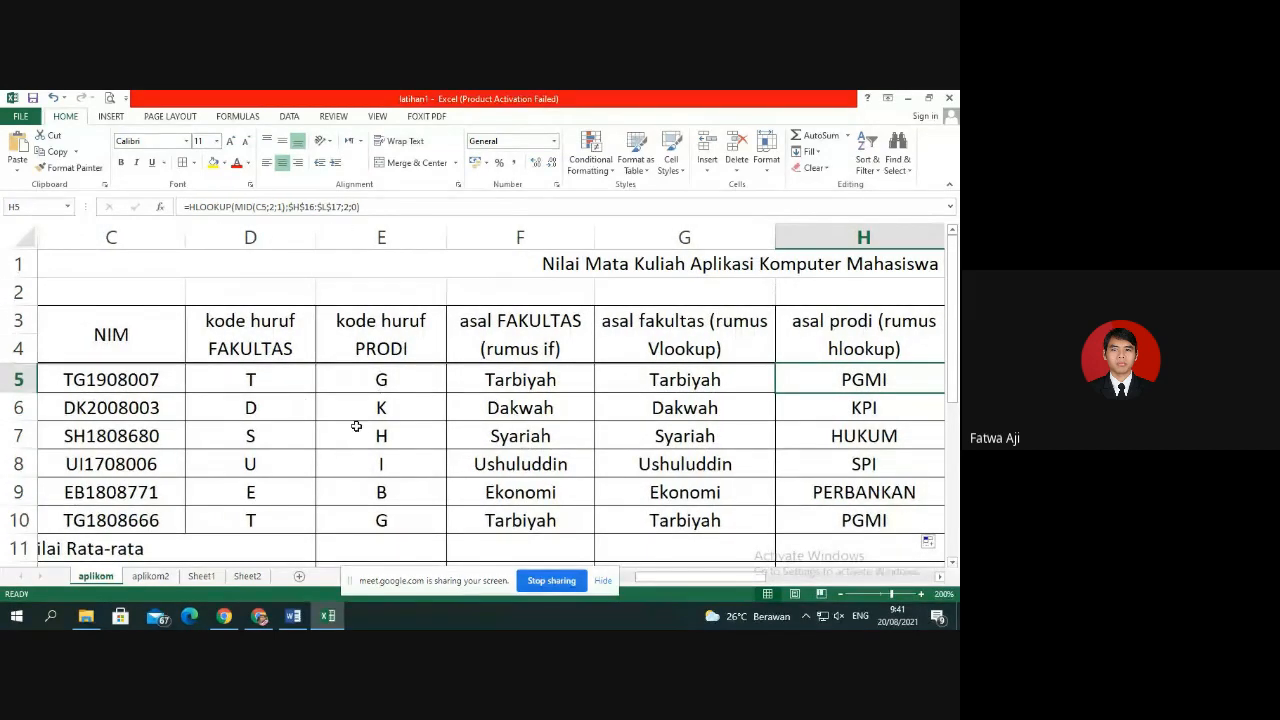
{"action": "left_click_drag", "start_coordinate": [381, 387], "coordinate": [392, 517]}
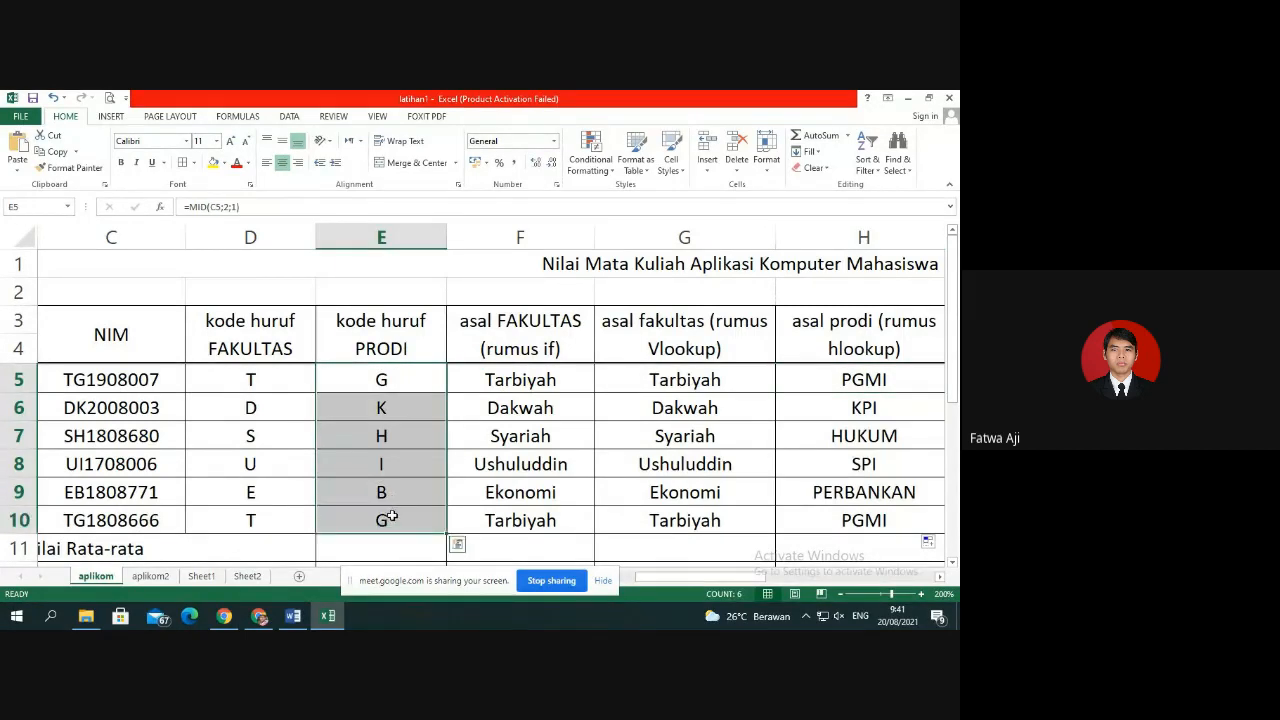
{"action": "key", "text": "Delete"}
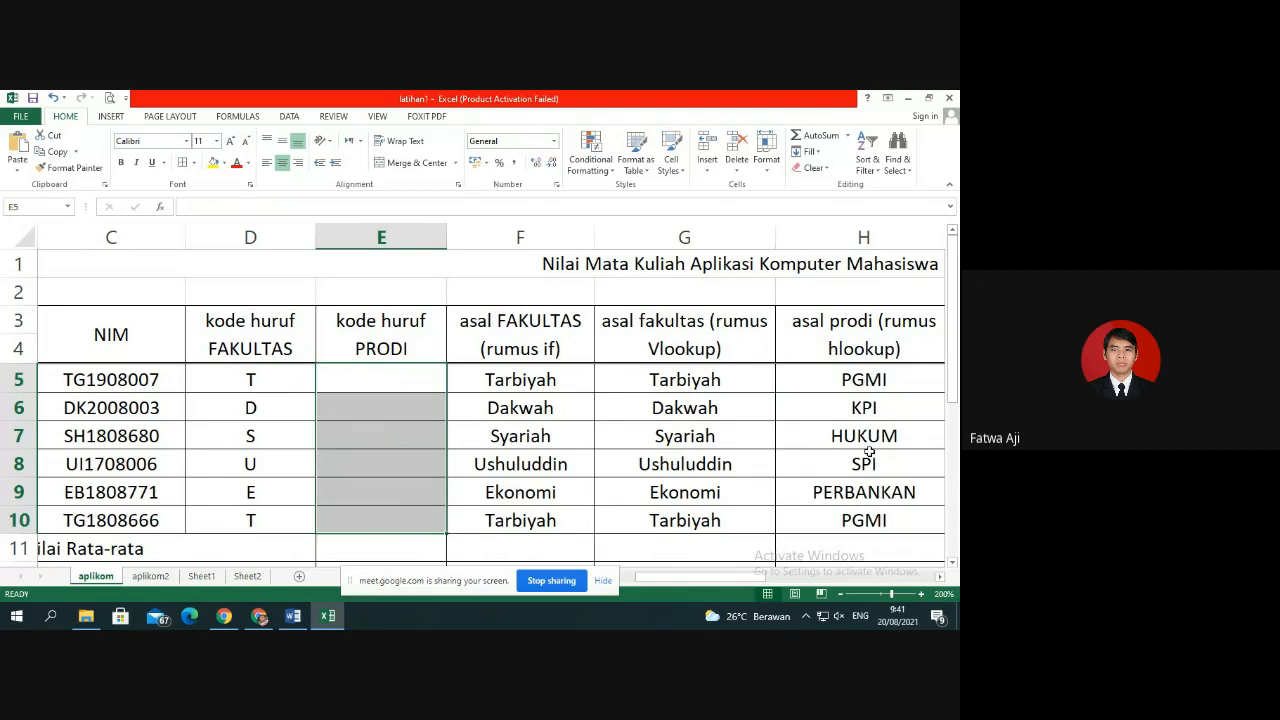
{"action": "left_click_drag", "start_coordinate": [286, 372], "coordinate": [271, 514]}
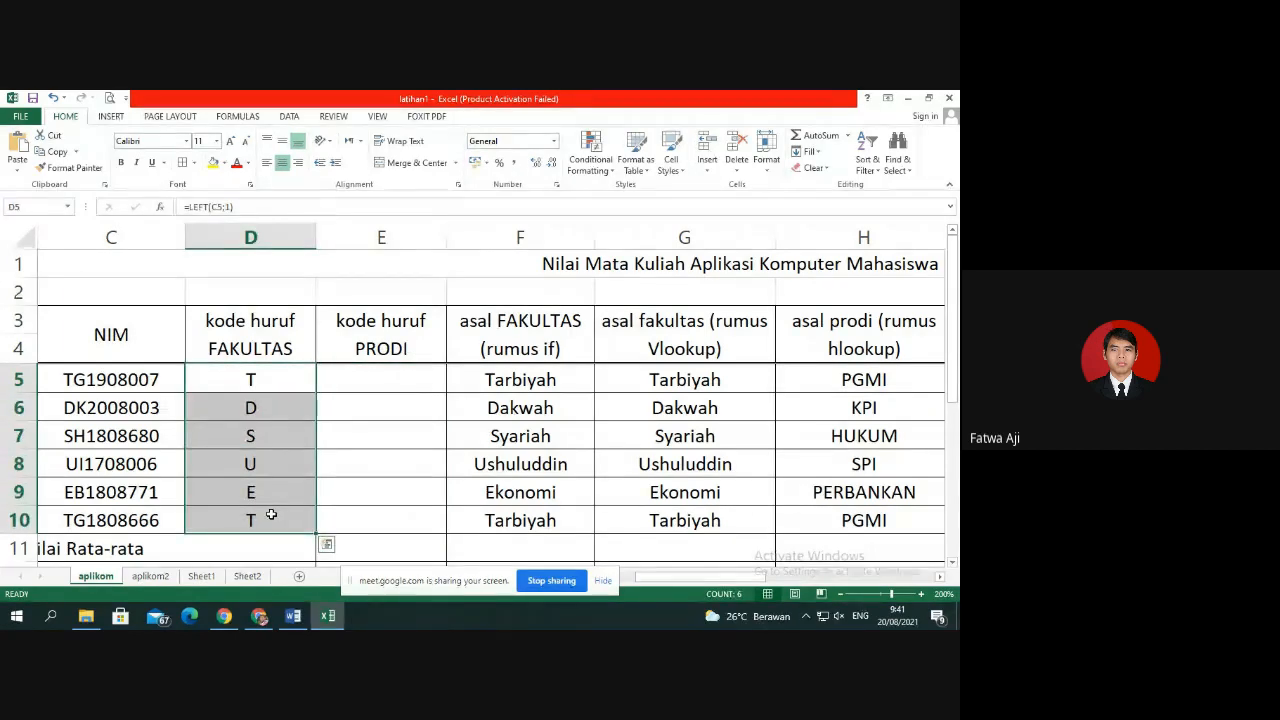
{"action": "key", "text": "Delete"}
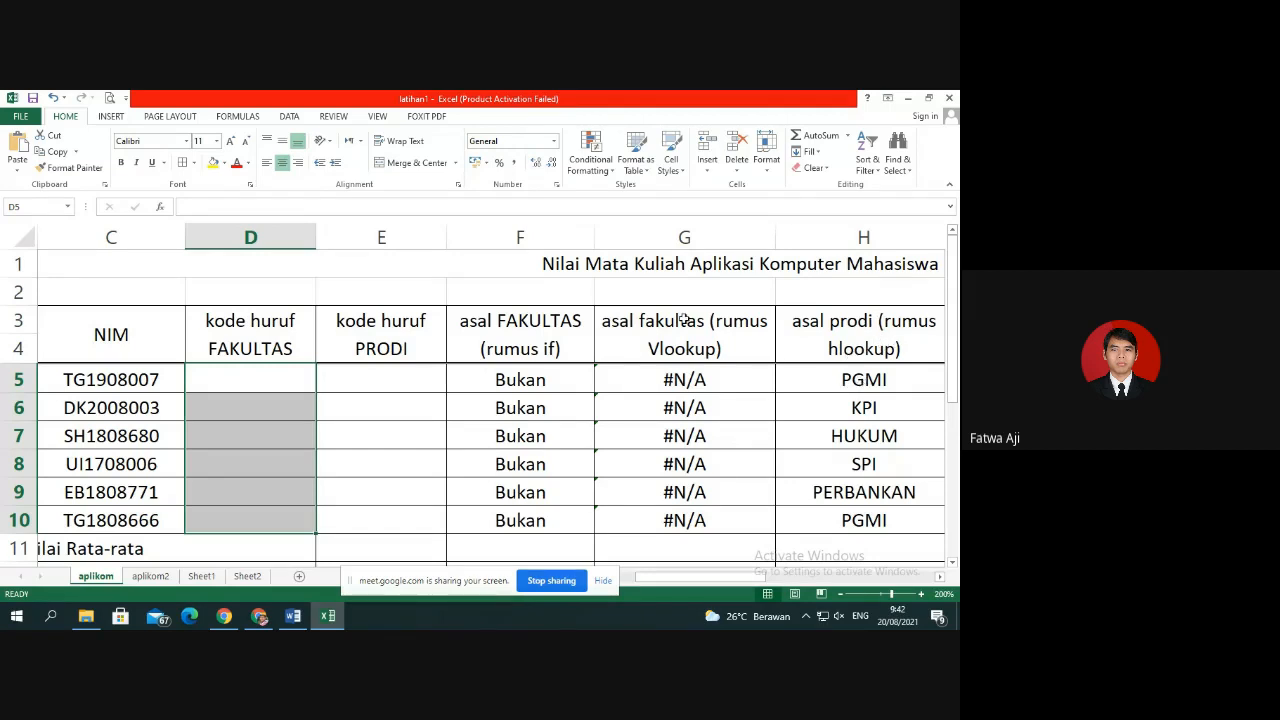
Clear the NIM in C5 to test how the HLOOKUP formula in H5 depends on it.
{"action": "left_click", "coordinate": [874, 380]}
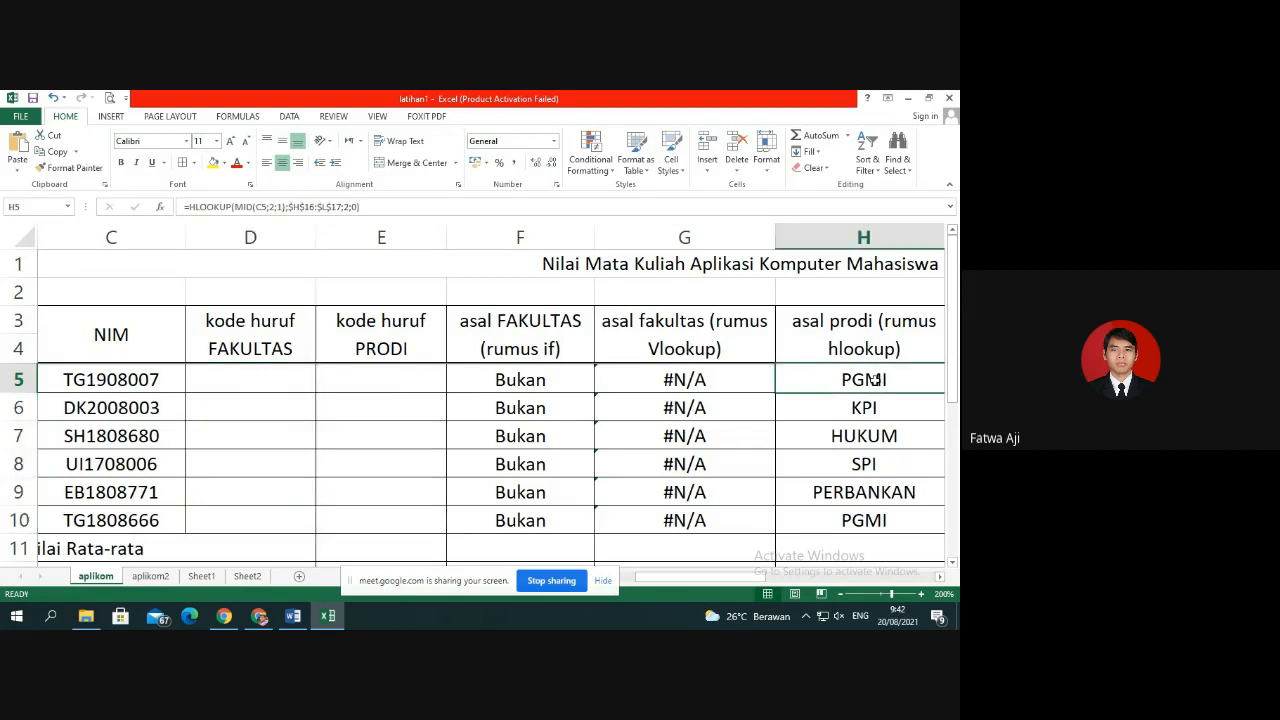
{"action": "left_click", "coordinate": [175, 377]}
{"action": "key", "text": "Delete"}
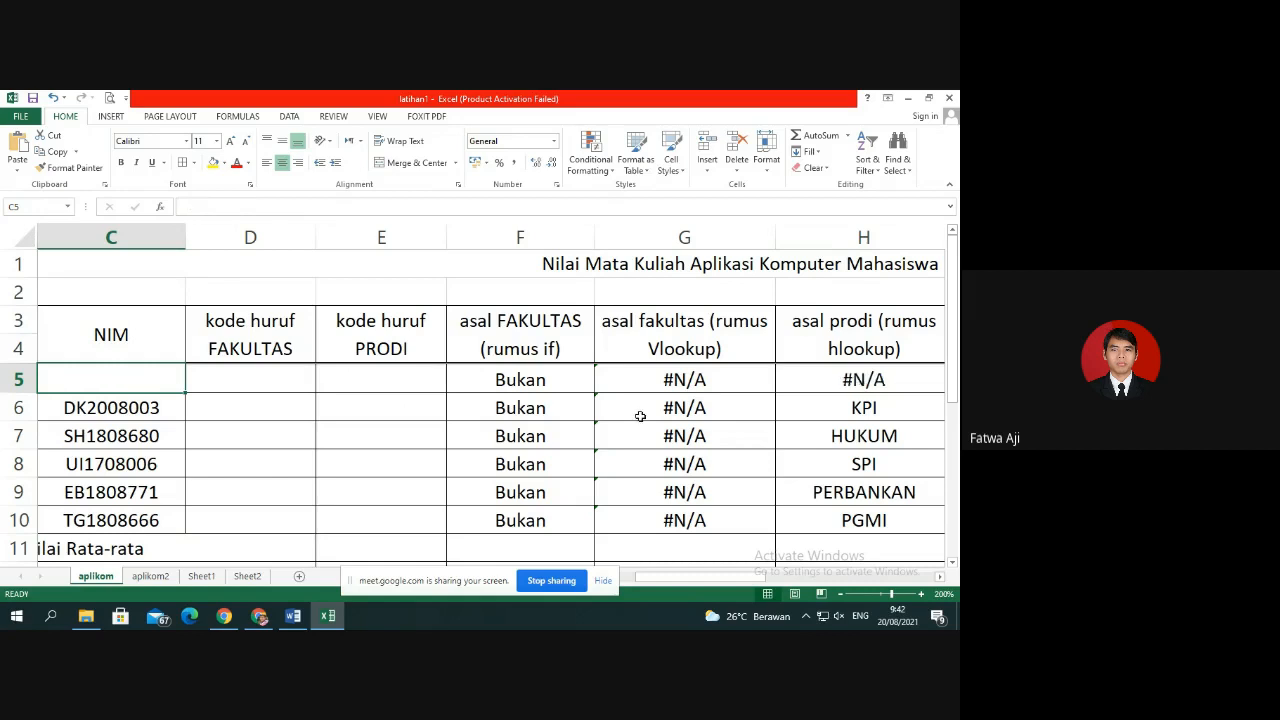
{"action": "left_click", "coordinate": [868, 379]}
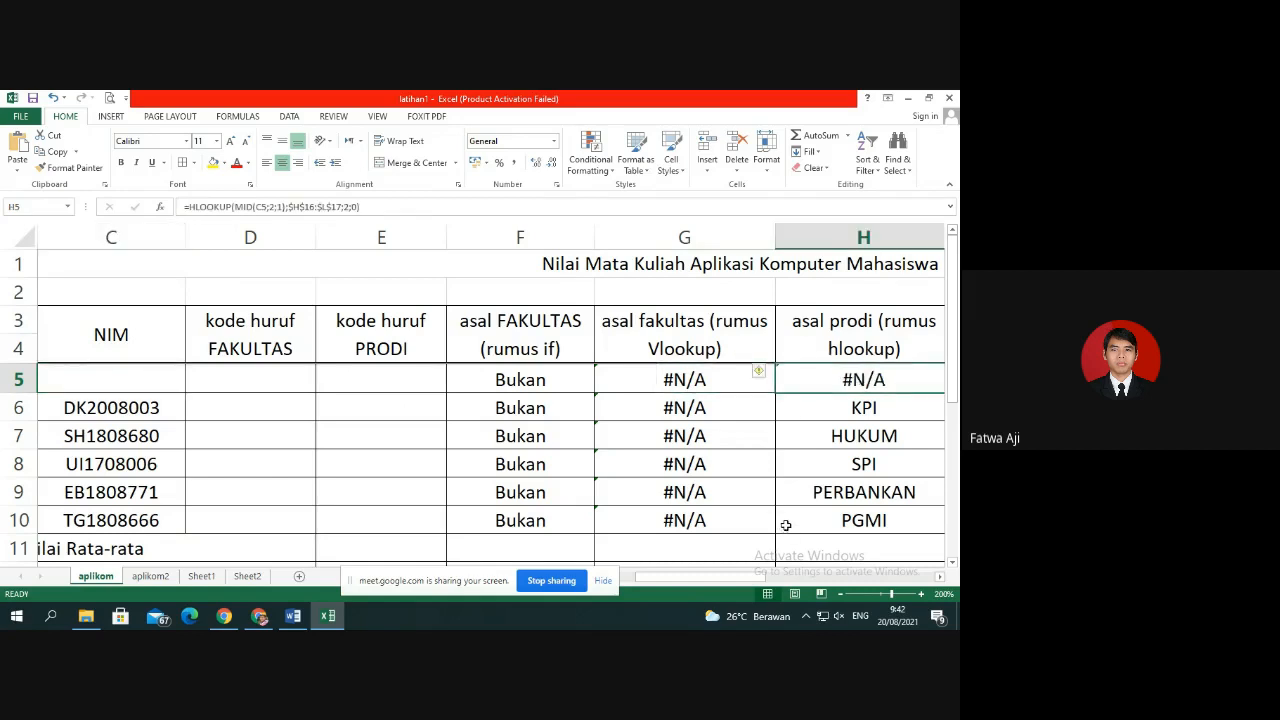
Undo the deletions of the NIM in C5 and the code letters in D5:D10 and E5:E10.
{"action": "key", "text": "ctrl+z"}
{"action": "key", "text": "ctrl+z"}
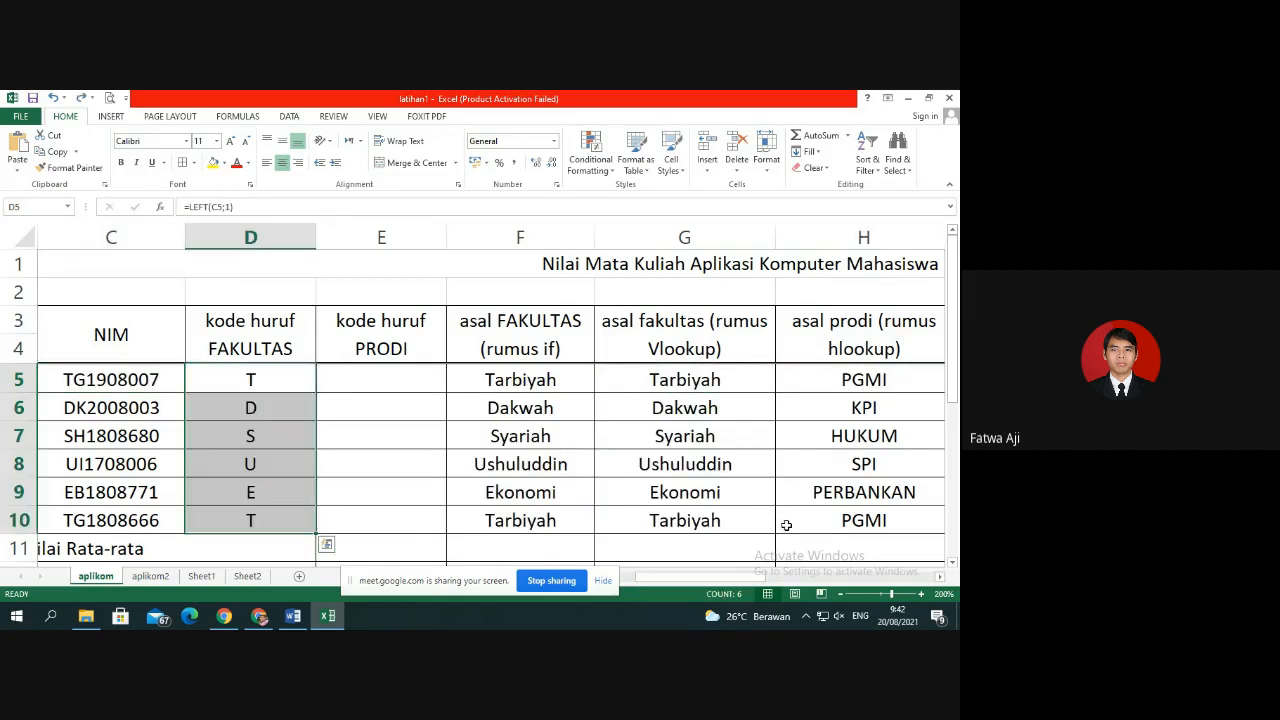
{"action": "key", "text": "ctrl+z"}
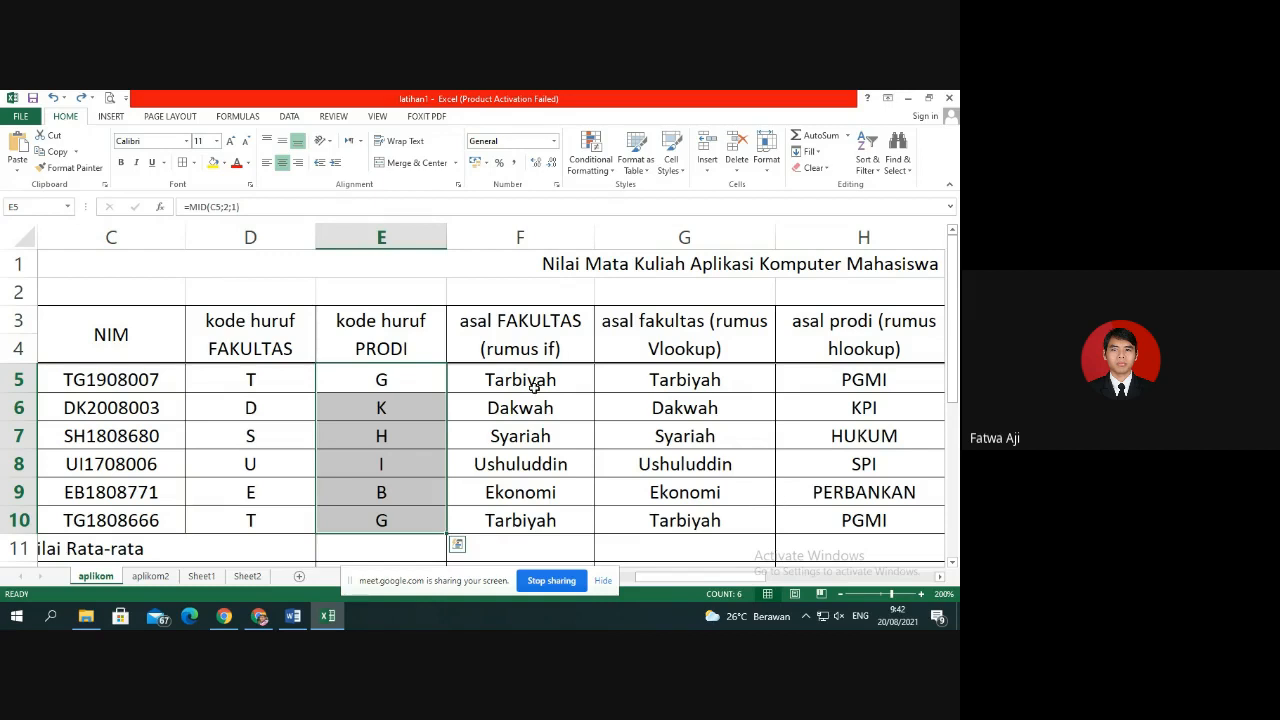
Examine the MID expression in E5 and the arguments of the HLOOKUP formula in H5.
{"action": "left_click", "coordinate": [363, 382]}
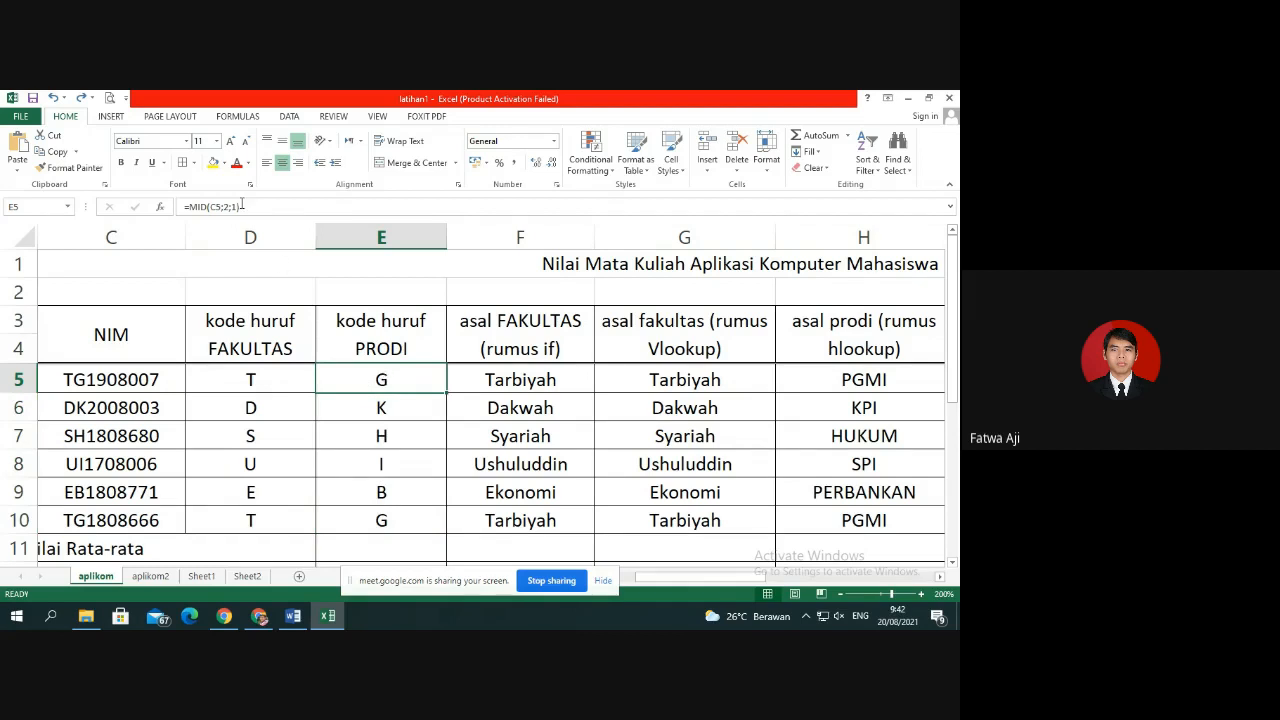
{"action": "left_click_drag", "start_coordinate": [241, 206], "coordinate": [198, 206]}
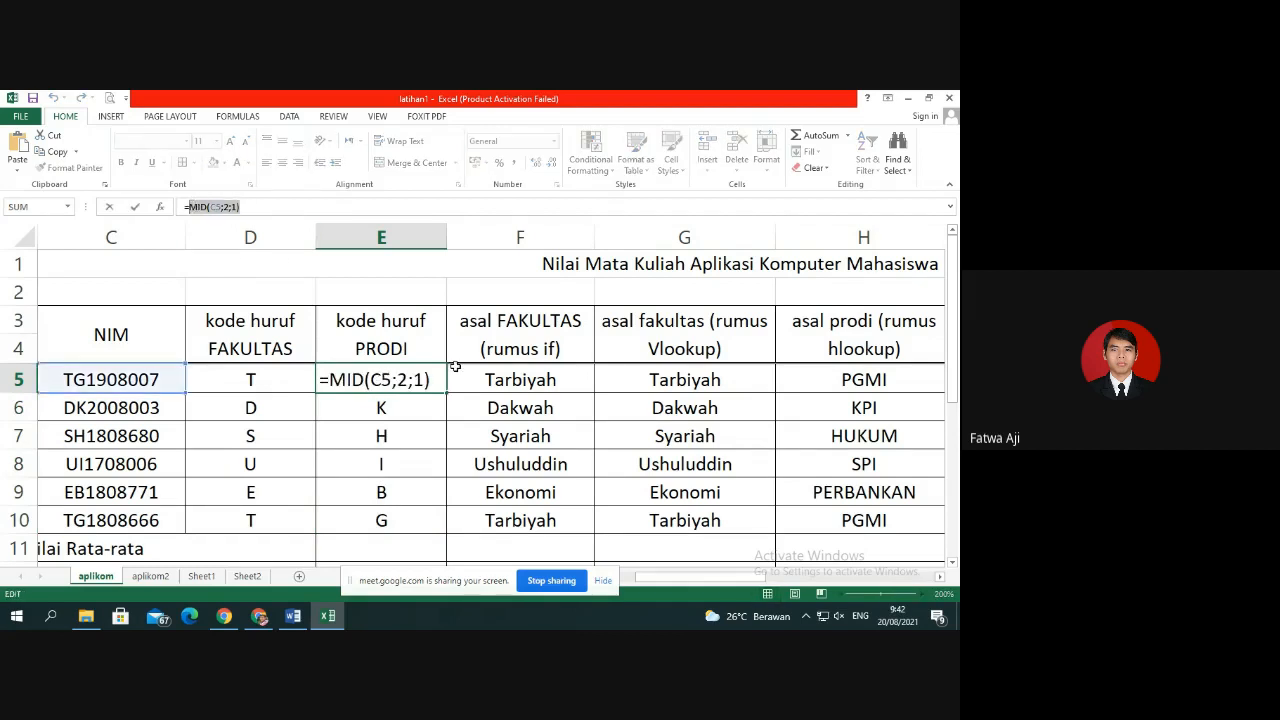
{"action": "key", "text": "Return"}
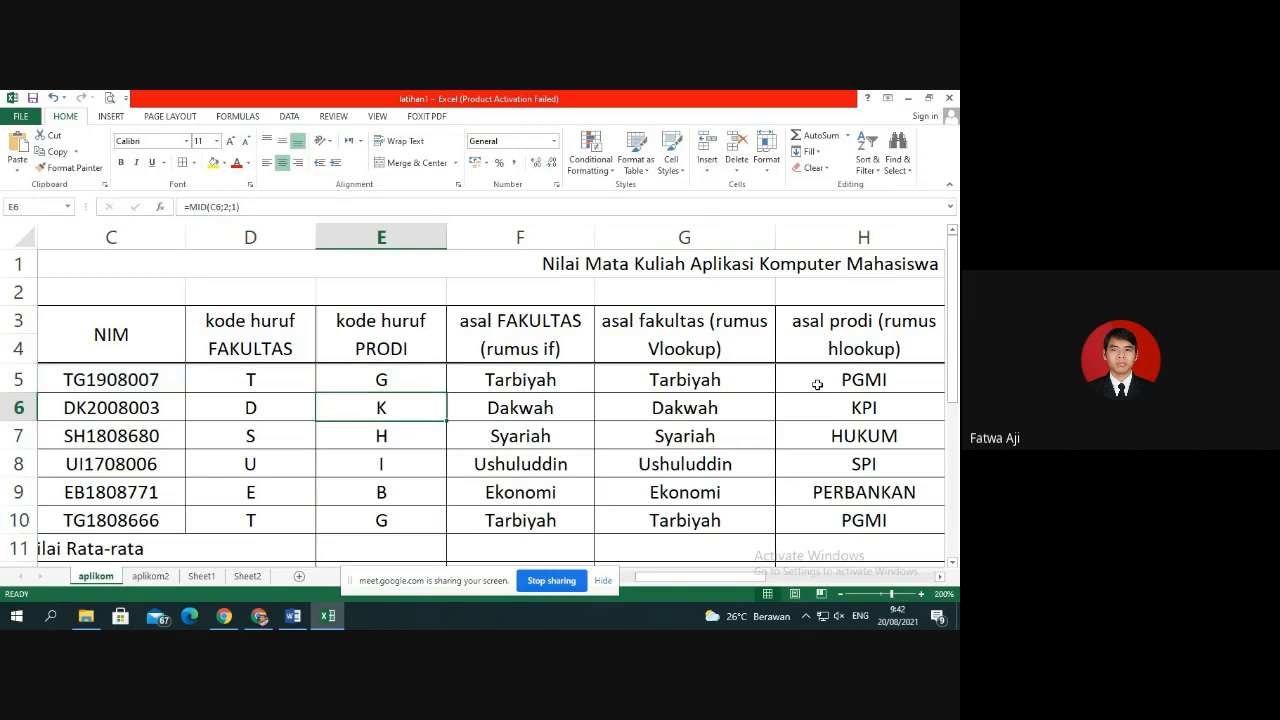
{"action": "left_click", "coordinate": [849, 376]}
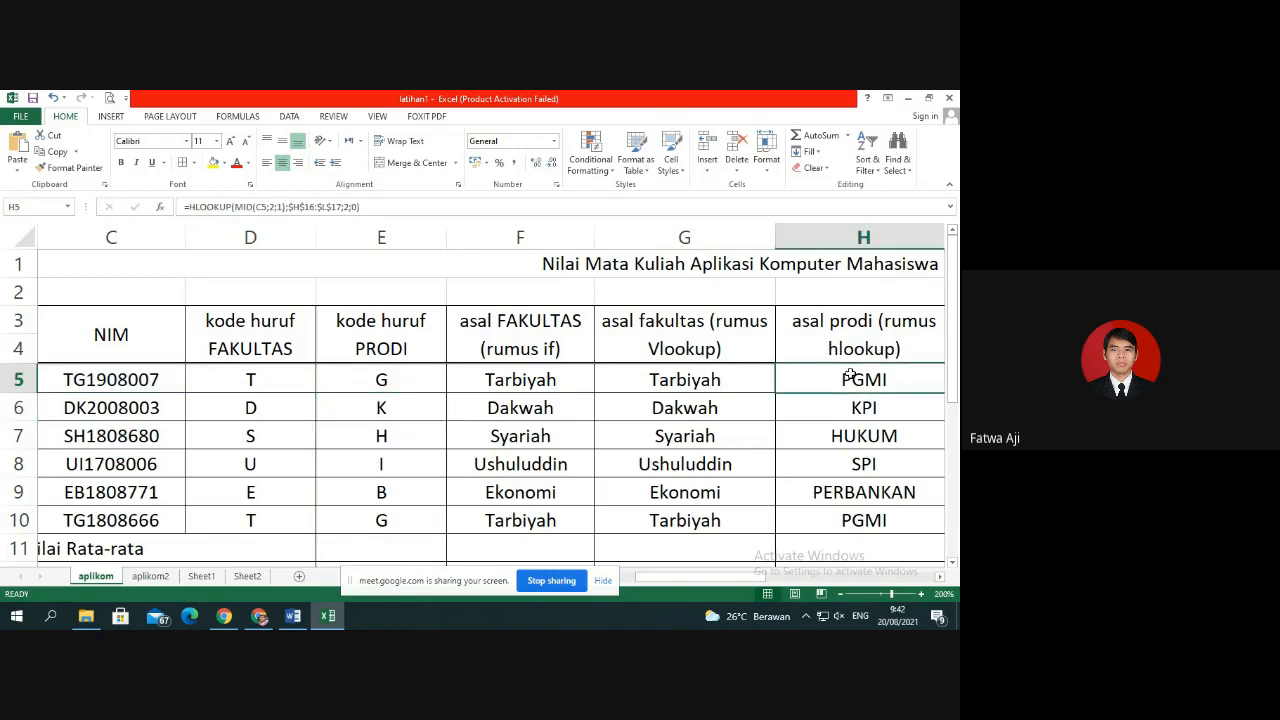
{"action": "double_click", "coordinate": [858, 379]}
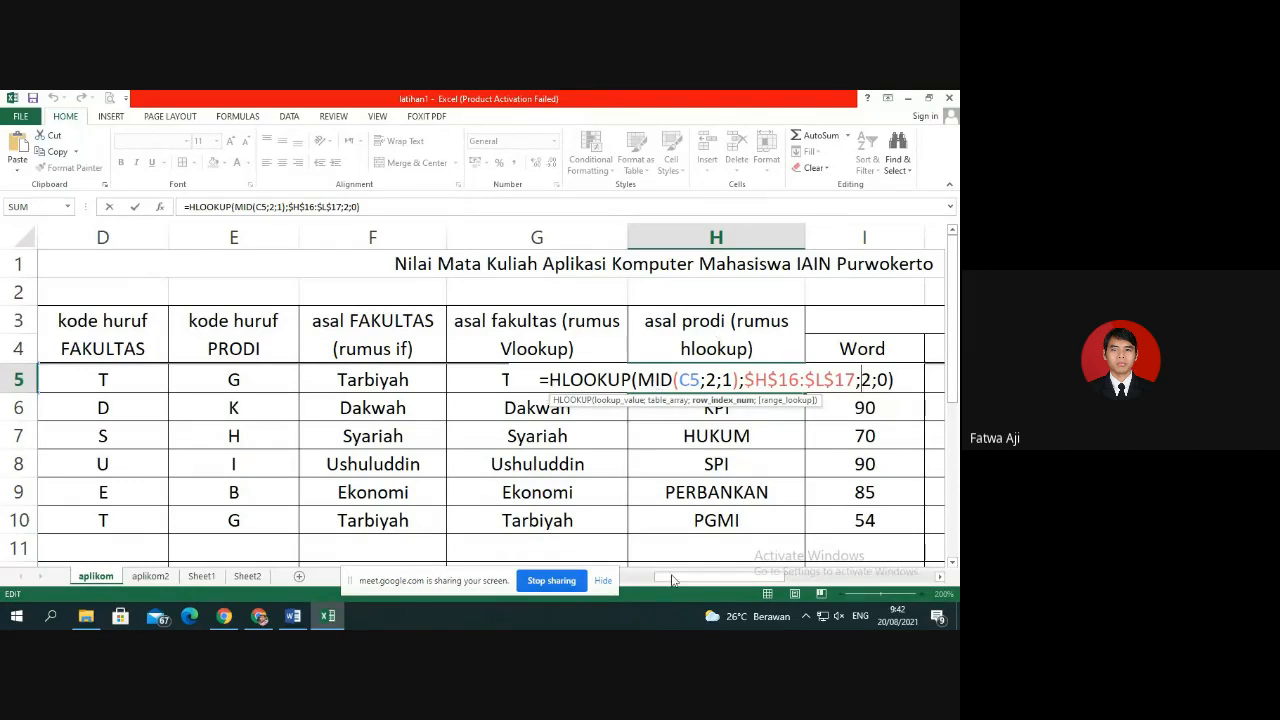
{"action": "key", "text": "Return"}
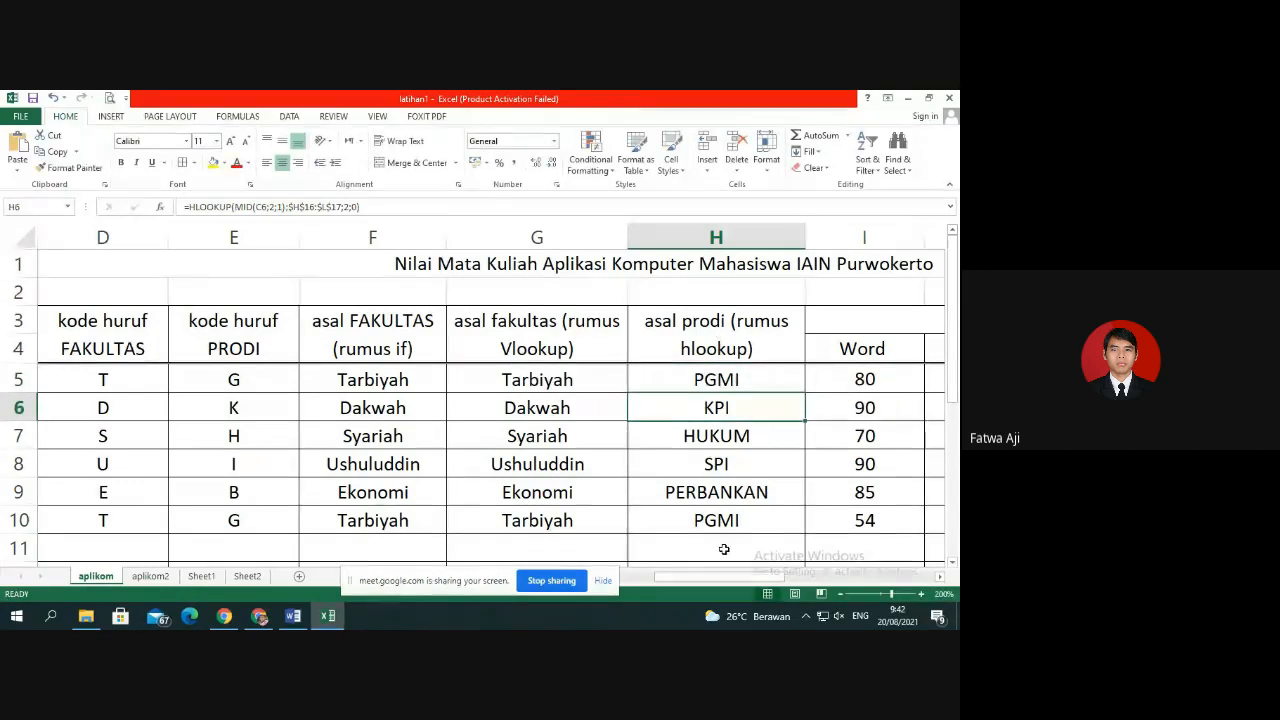
{"action": "scroll", "coordinate": [903, 526], "scroll_direction": "down", "scroll_amount": 1}
{"action": "scroll", "coordinate": [903, 526], "scroll_direction": "up", "scroll_amount": 1}
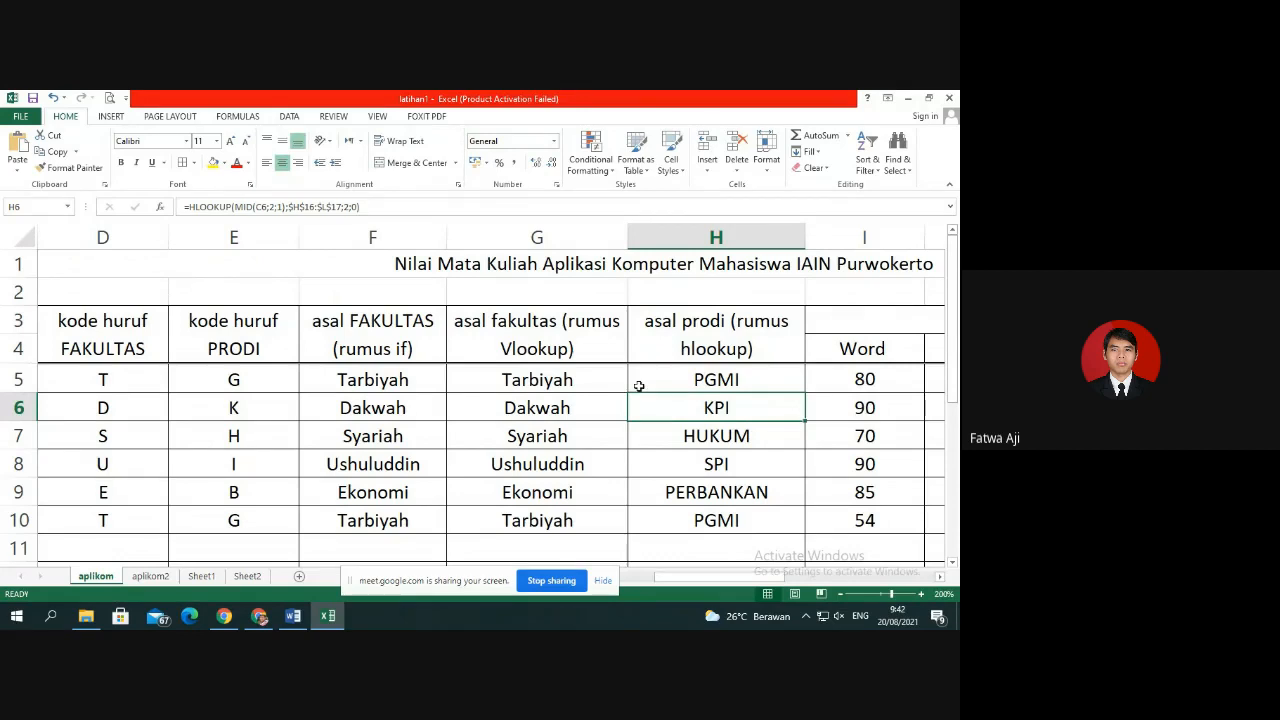
Compare the MID formula in E5 with the MID expression used as the lookup value of the HLOOKUP formula in H5.
{"action": "left_click", "coordinate": [255, 382]}
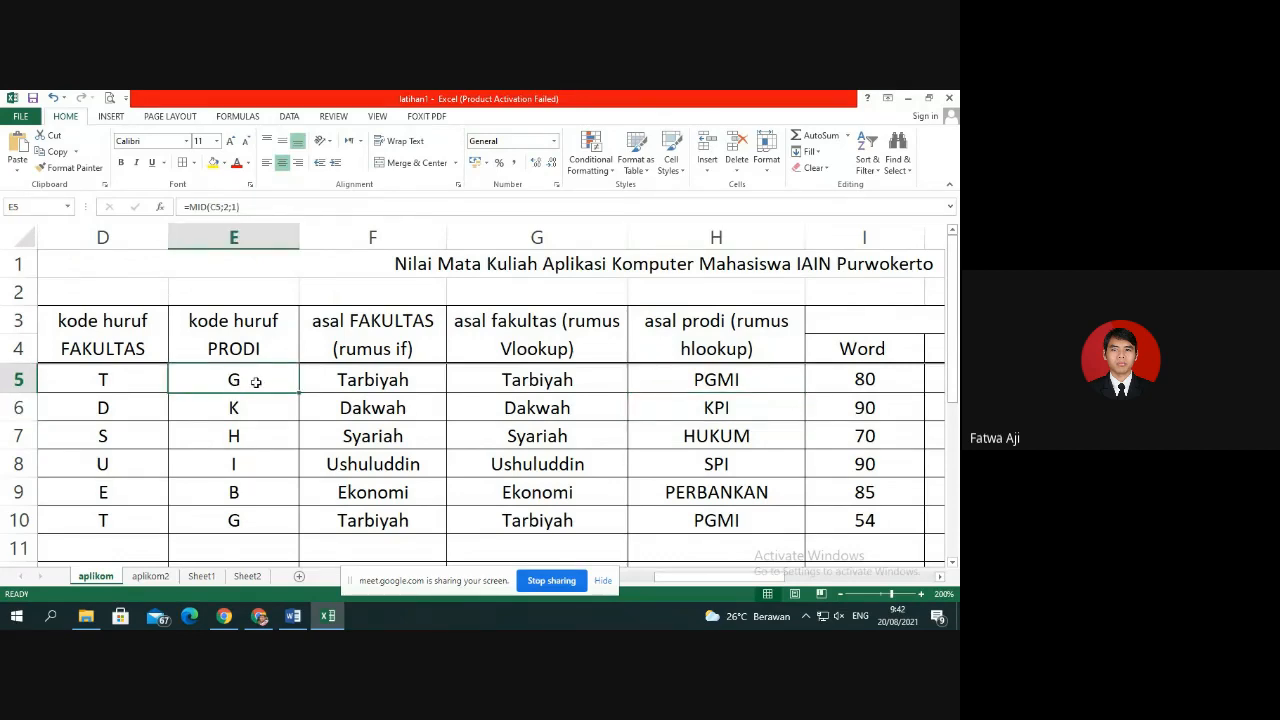
{"action": "left_click", "coordinate": [697, 389]}
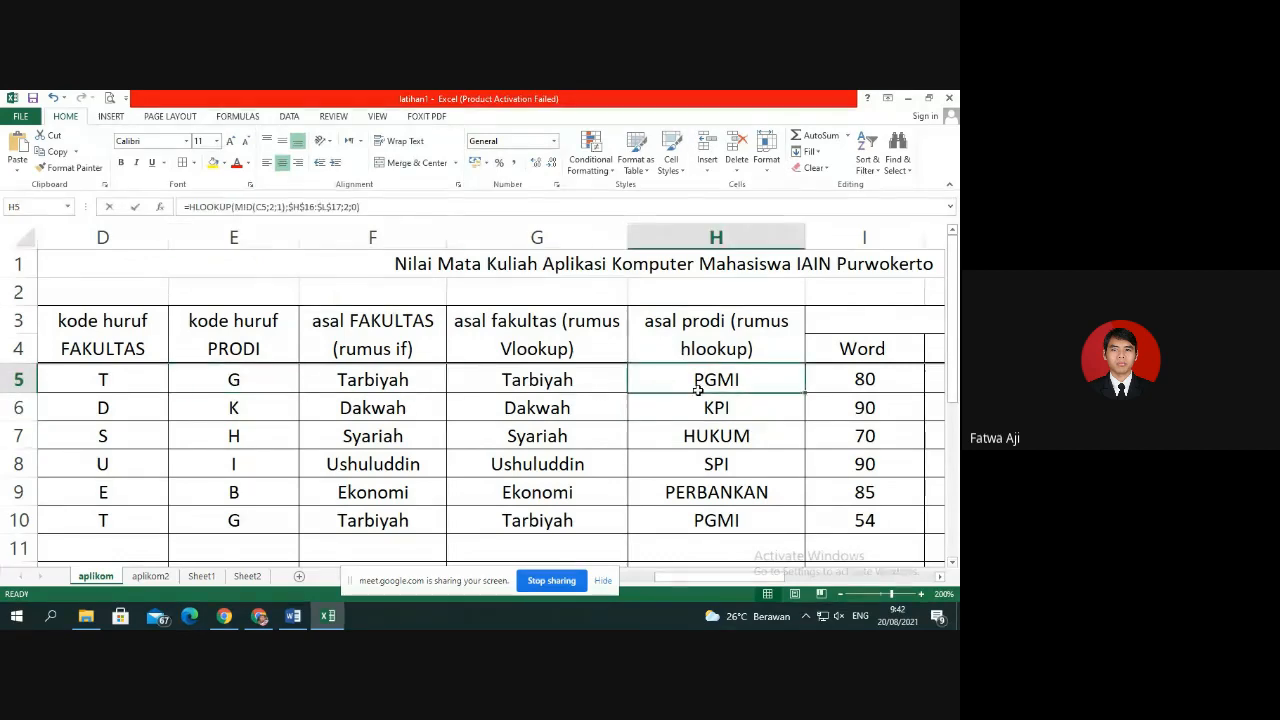
{"action": "double_click", "coordinate": [697, 389]}
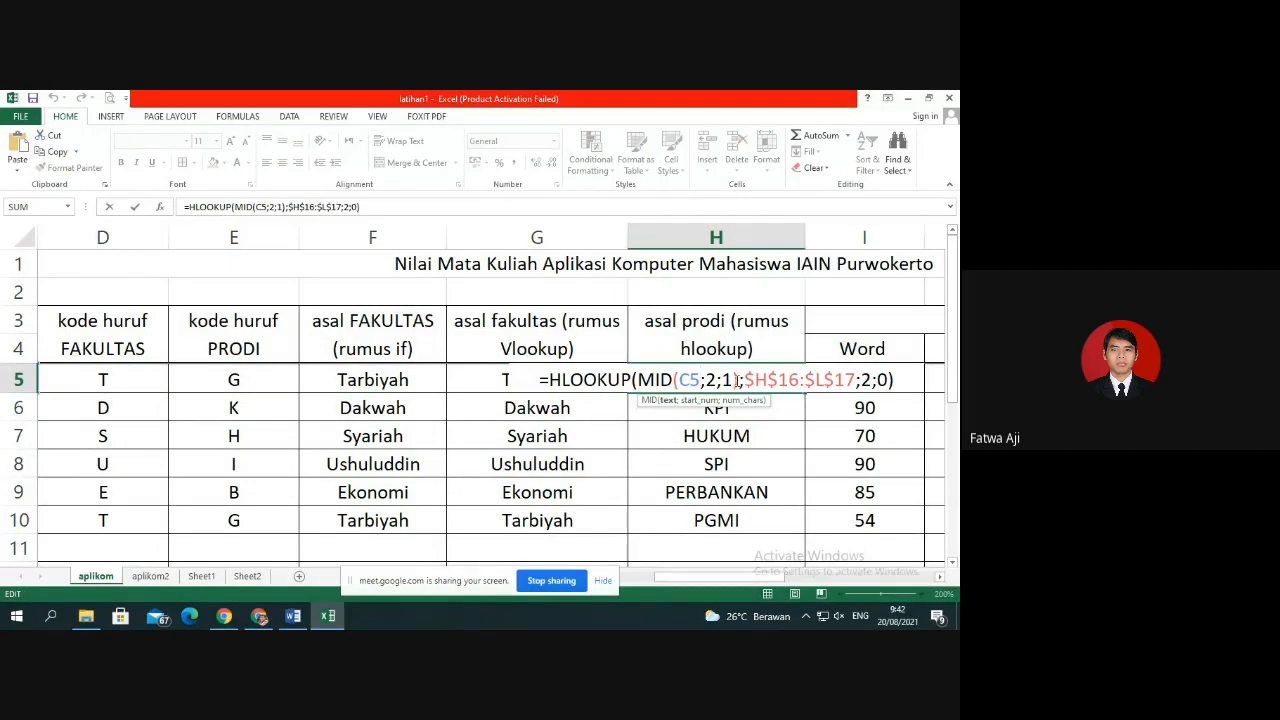
{"action": "left_click_drag", "start_coordinate": [737, 380], "coordinate": [637, 380]}
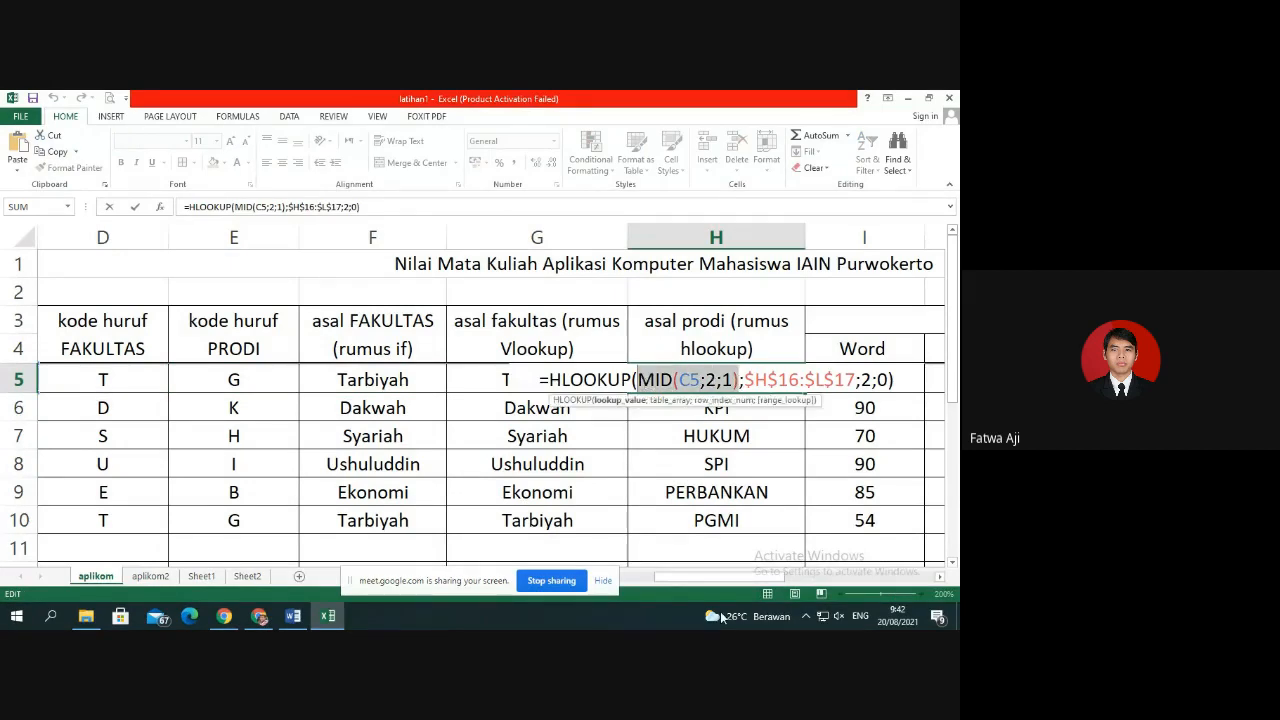
{"action": "key", "text": "Return"}
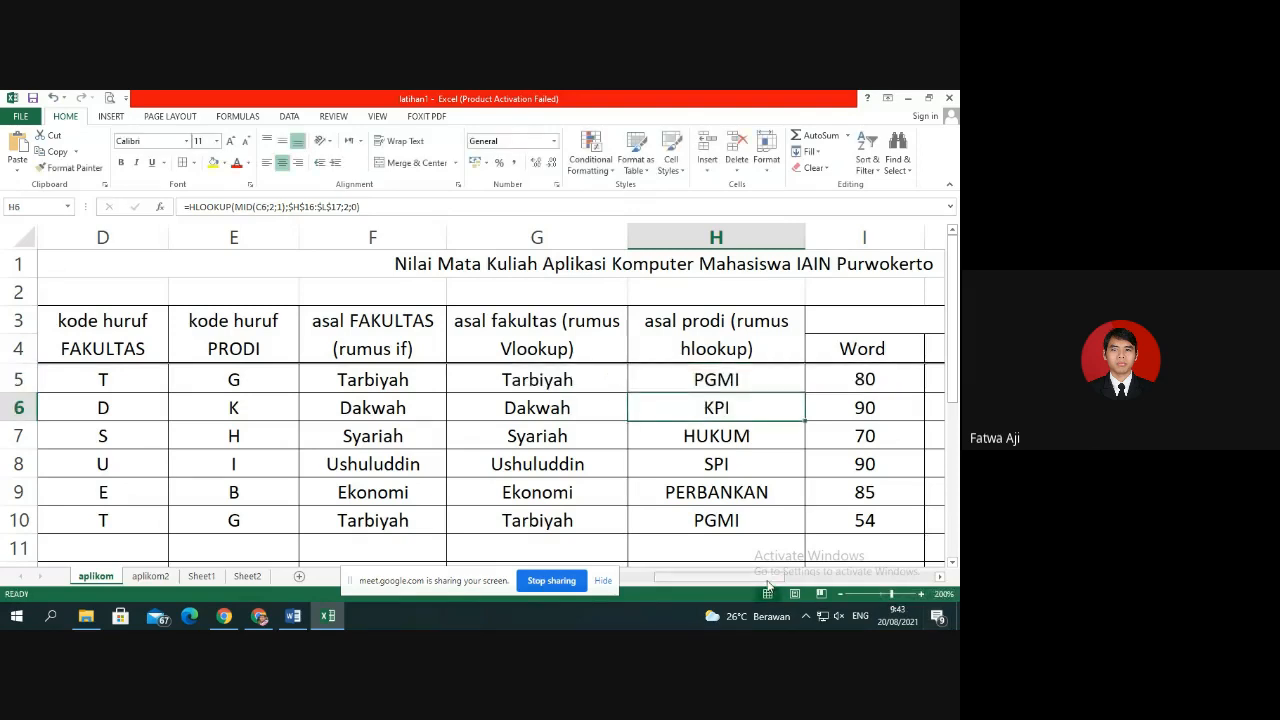
{"action": "left_click_drag", "start_coordinate": [770, 578], "coordinate": [850, 593]}
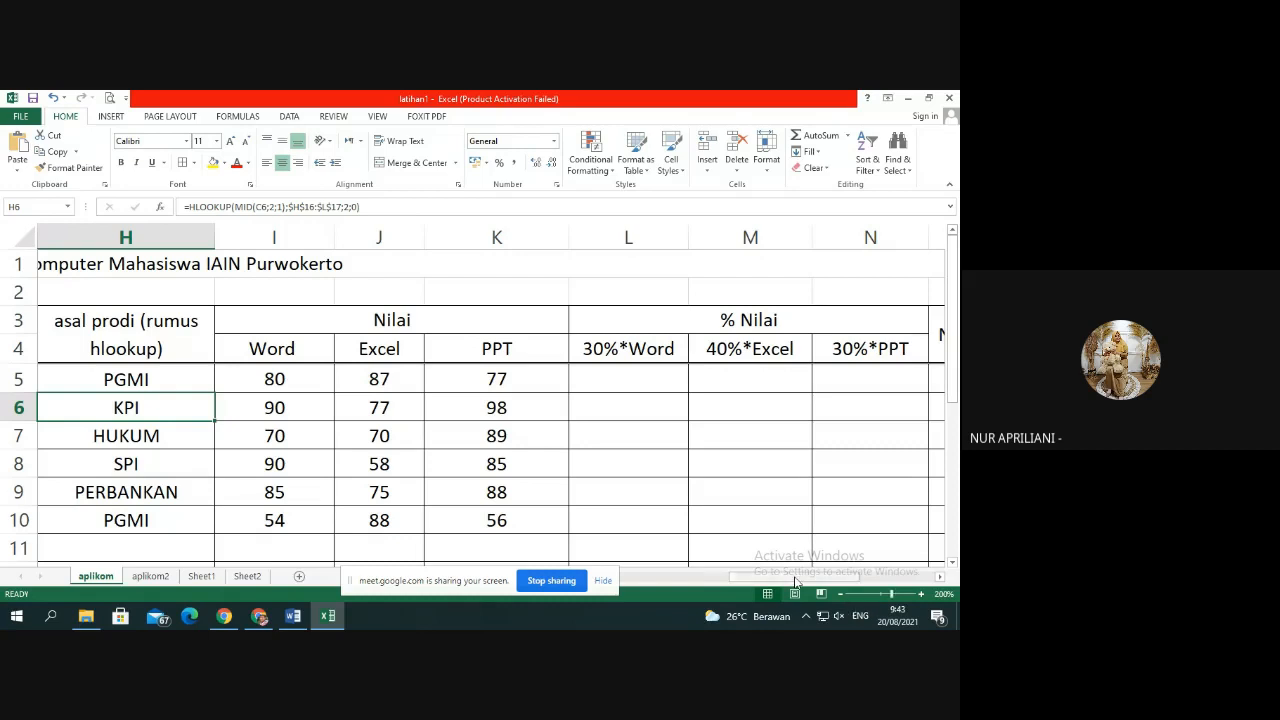
{"action": "left_click_drag", "start_coordinate": [795, 578], "coordinate": [678, 582]}
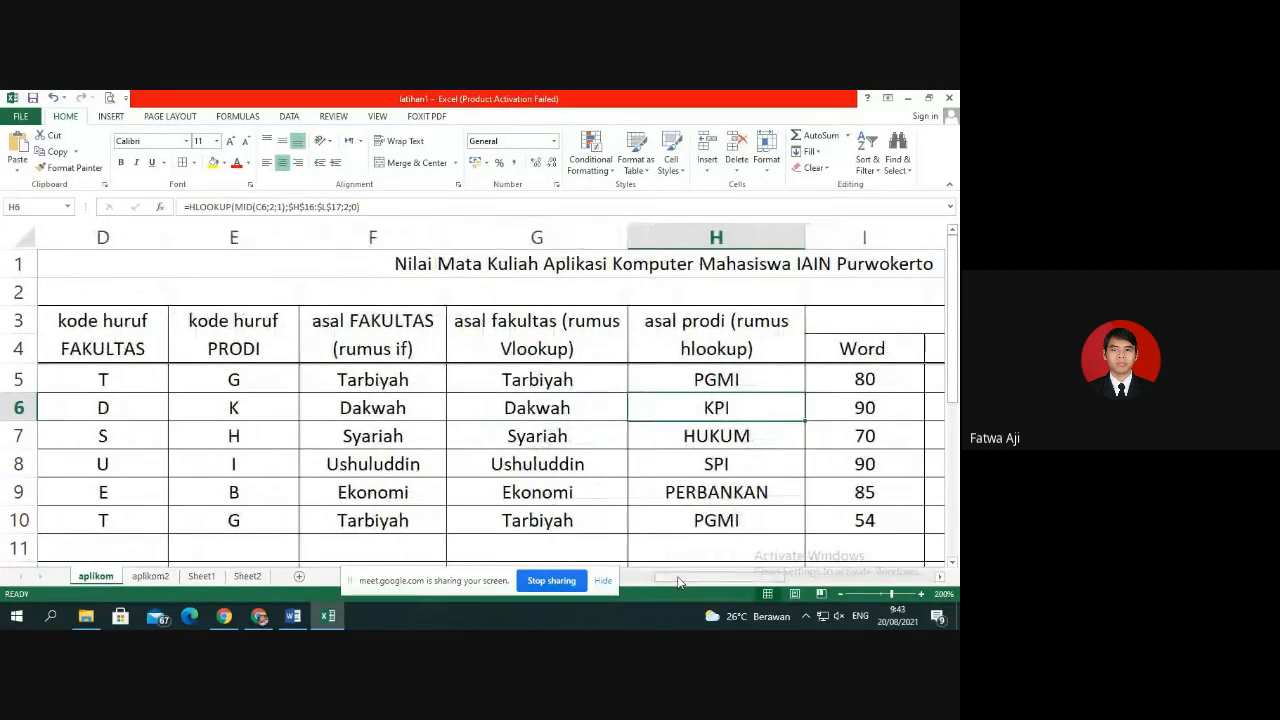
Check which cells of the Tabel kode fakultas the VLOOKUP formula in G5 refers to.
{"action": "left_click", "coordinate": [535, 383]}
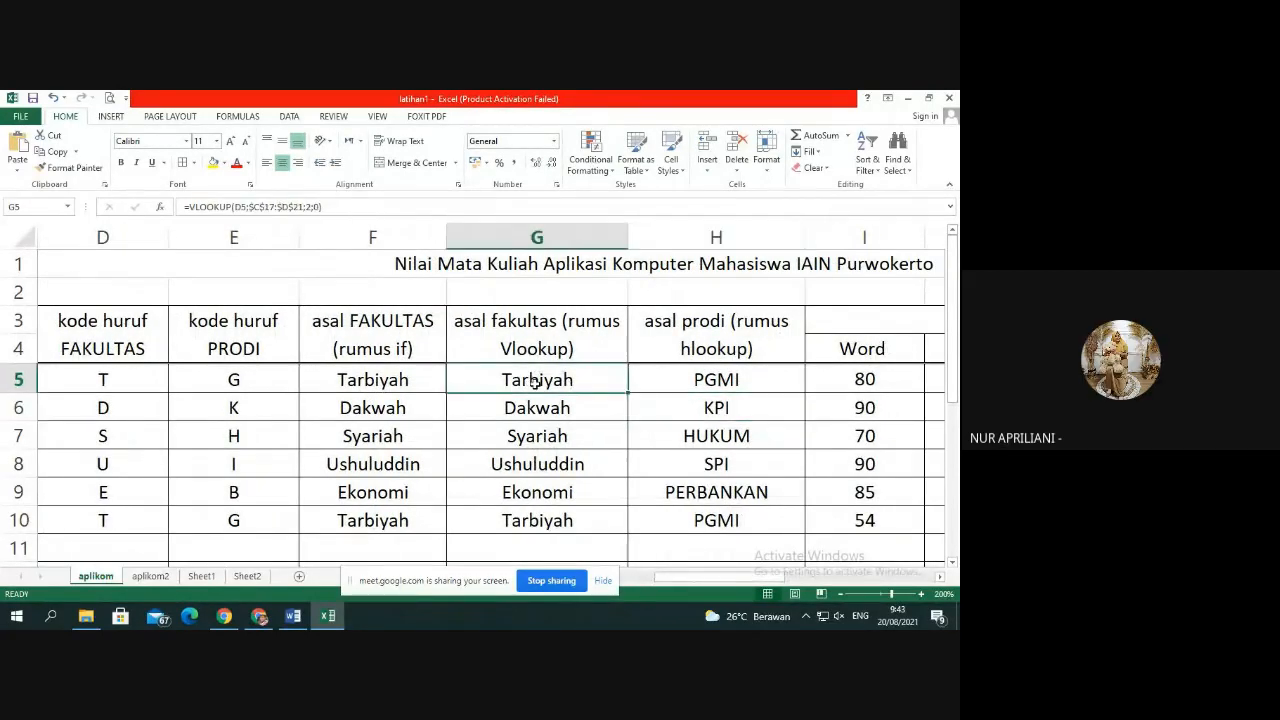
{"action": "double_click", "coordinate": [535, 383]}
{"action": "left_click_drag", "start_coordinate": [680, 580], "coordinate": [551, 543]}
{"action": "scroll", "coordinate": [340, 525], "scroll_direction": "down", "scroll_amount": 4}
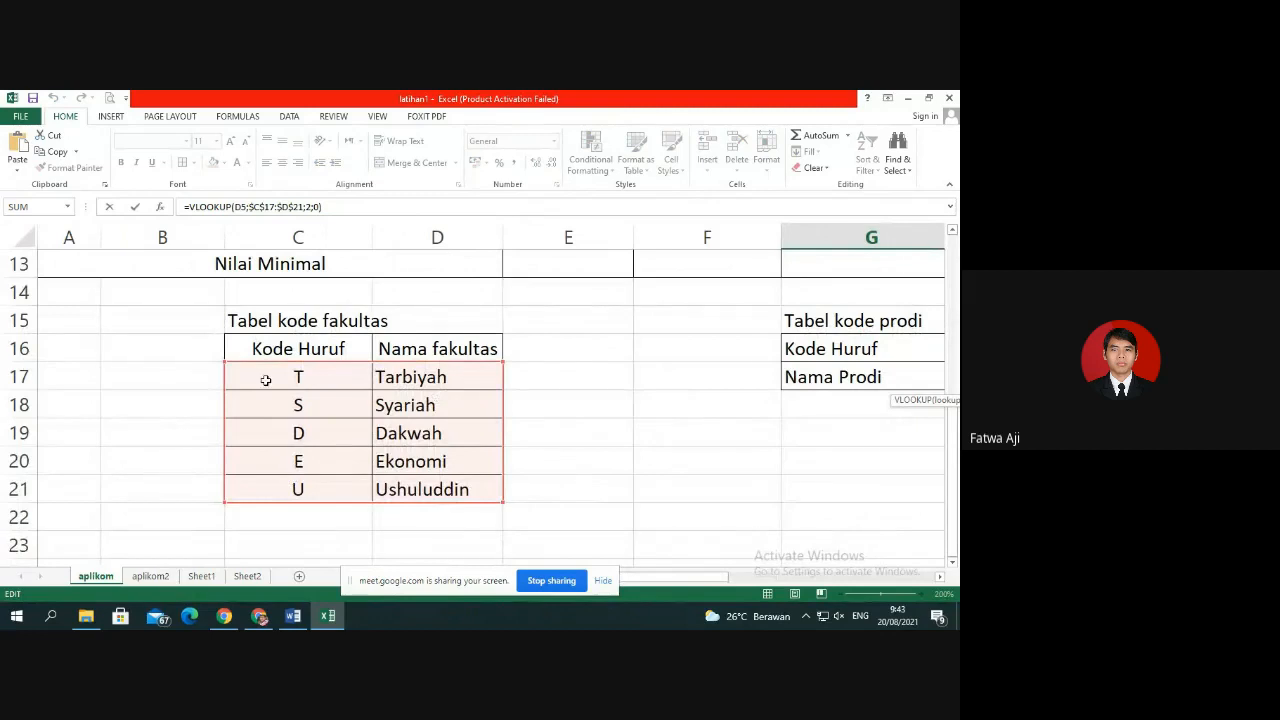
{"action": "scroll", "coordinate": [631, 420], "scroll_direction": "up", "scroll_amount": 4}
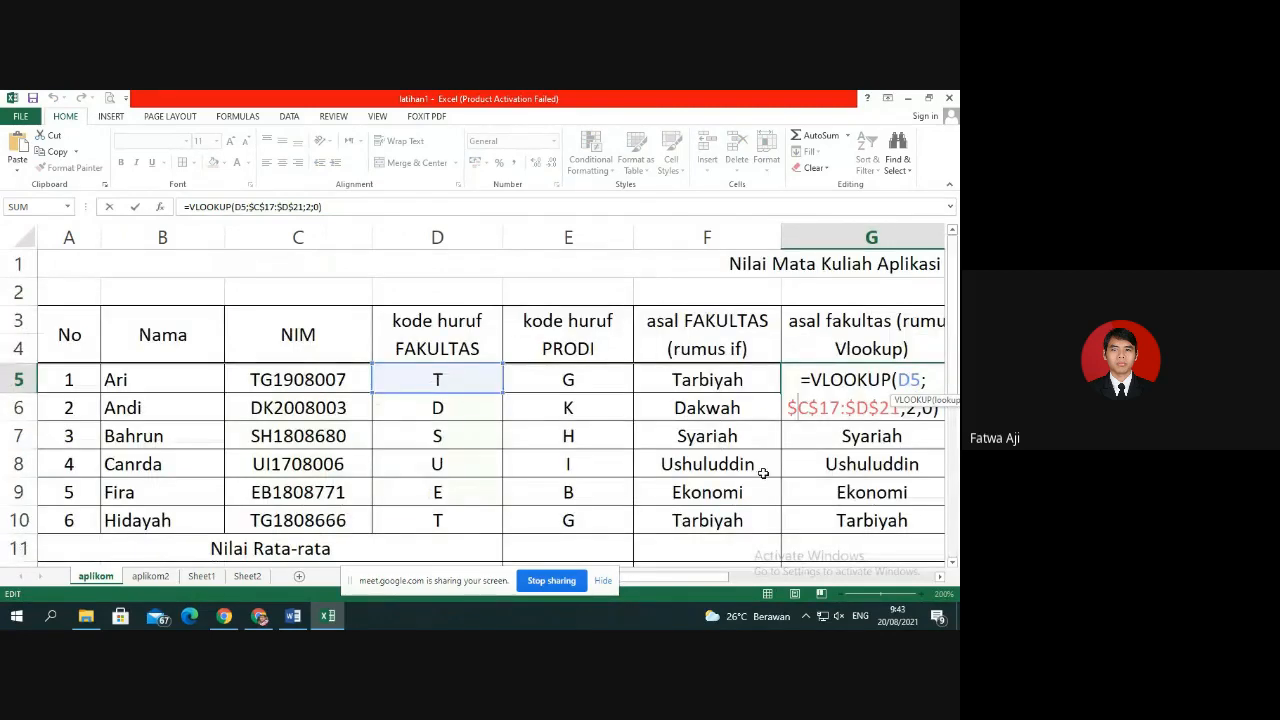
{"action": "left_click_drag", "start_coordinate": [695, 580], "coordinate": [737, 581]}
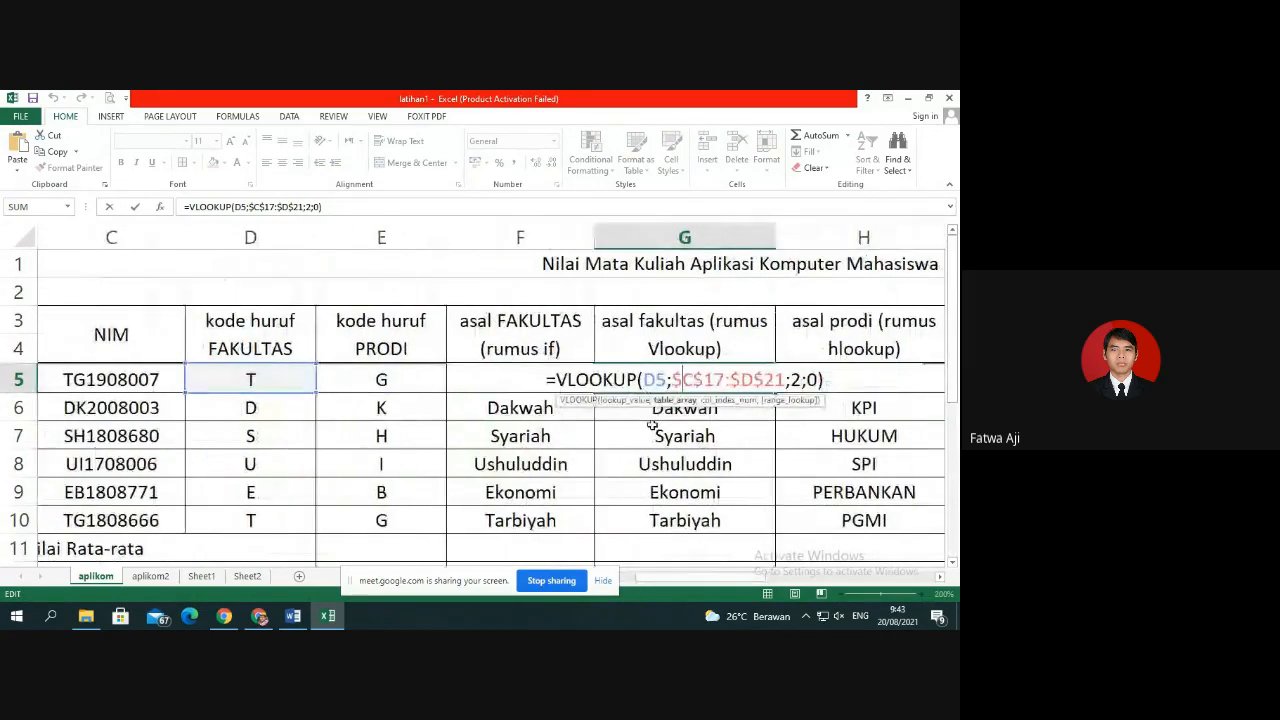
Examine the absolute reference signs in the table range $C$17:$D$21 of the VLOOKUP formula in G5.
{"action": "left_click_drag", "start_coordinate": [672, 380], "coordinate": [789, 381]}
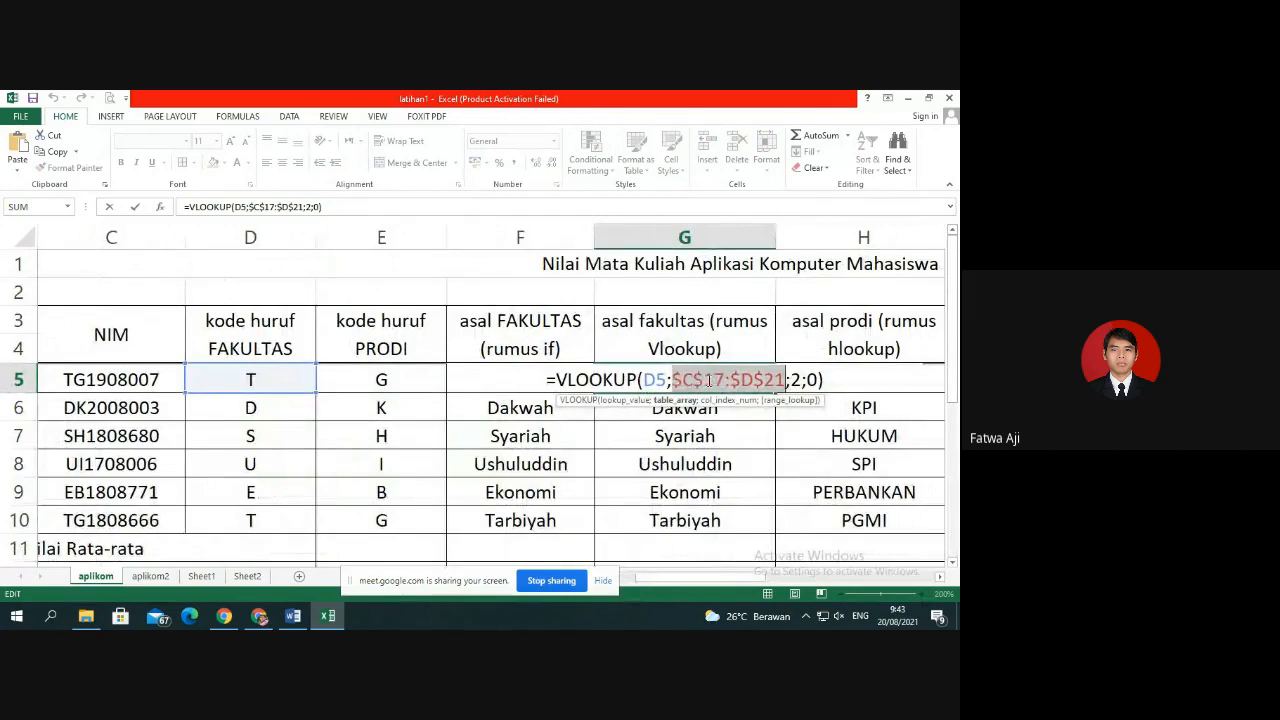
{"action": "left_click", "coordinate": [682, 380]}
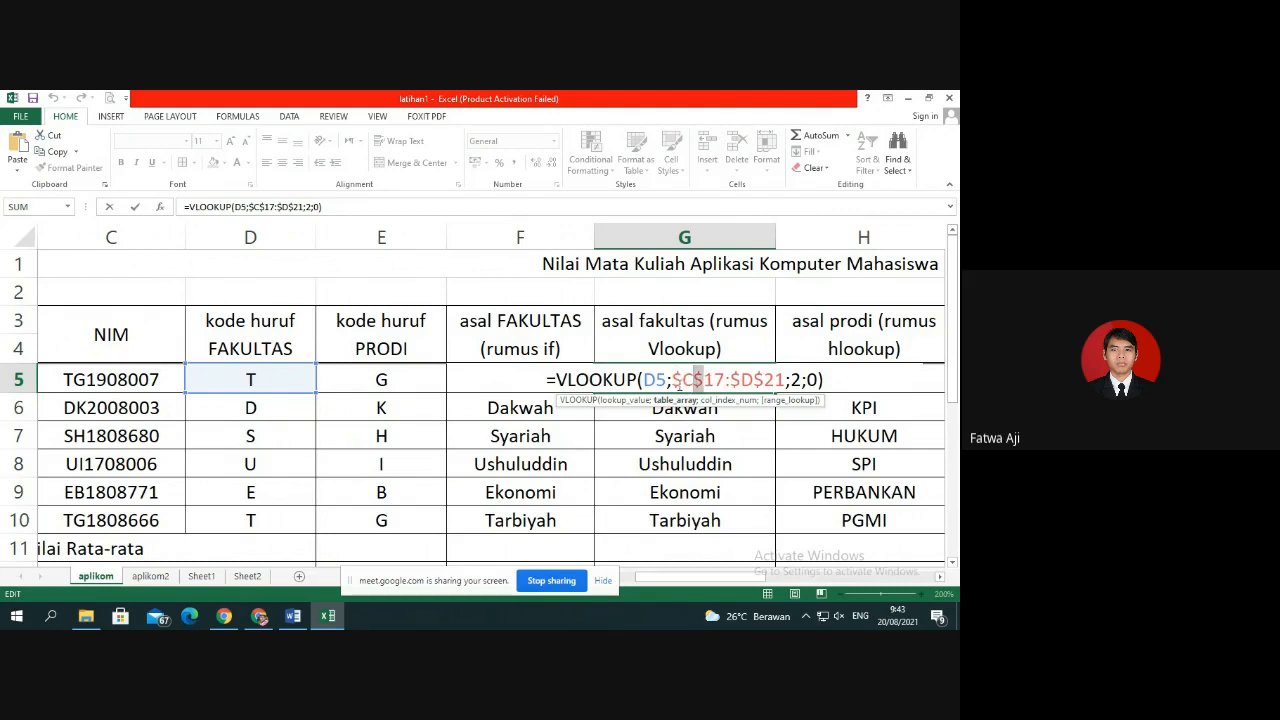
{"action": "left_click_drag", "start_coordinate": [684, 379], "coordinate": [695, 380]}
{"action": "left_click_drag", "start_coordinate": [741, 380], "coordinate": [754, 380]}
{"action": "left_click", "coordinate": [679, 382]}
{"action": "left_click_drag", "start_coordinate": [675, 381], "coordinate": [784, 384]}
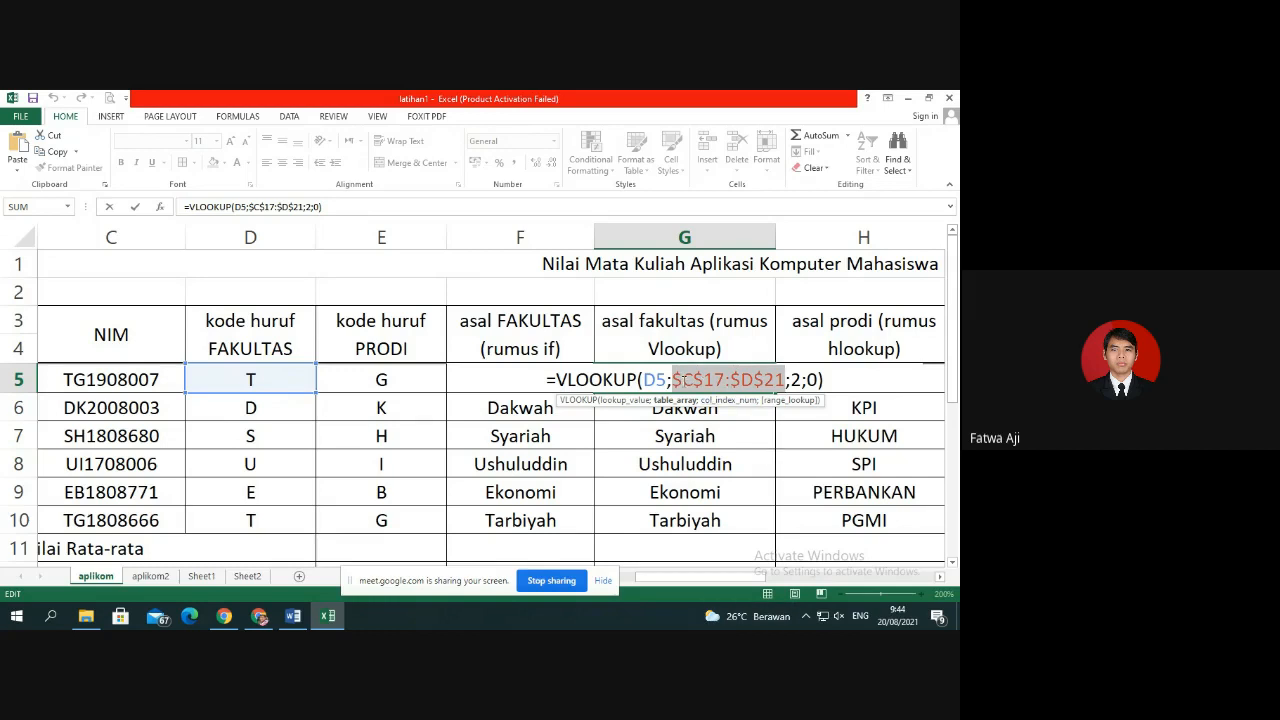
{"action": "left_click", "coordinate": [681, 381]}
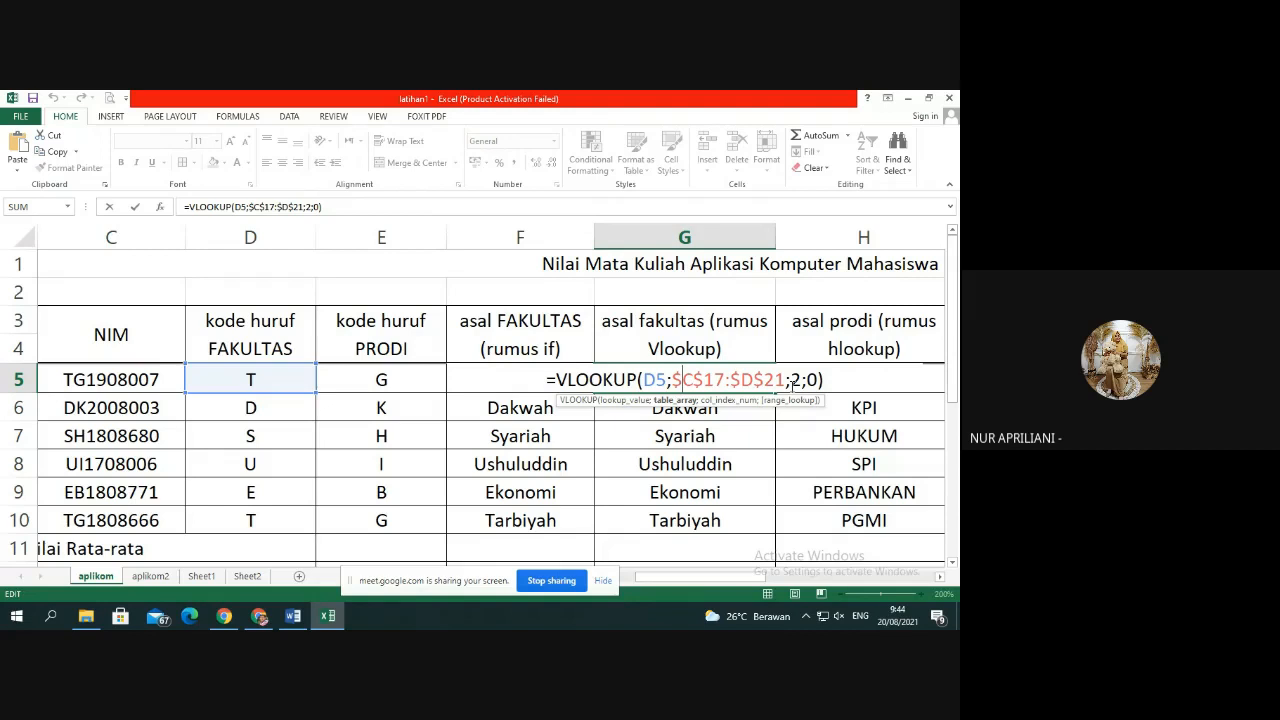
{"action": "key", "text": "Return"}
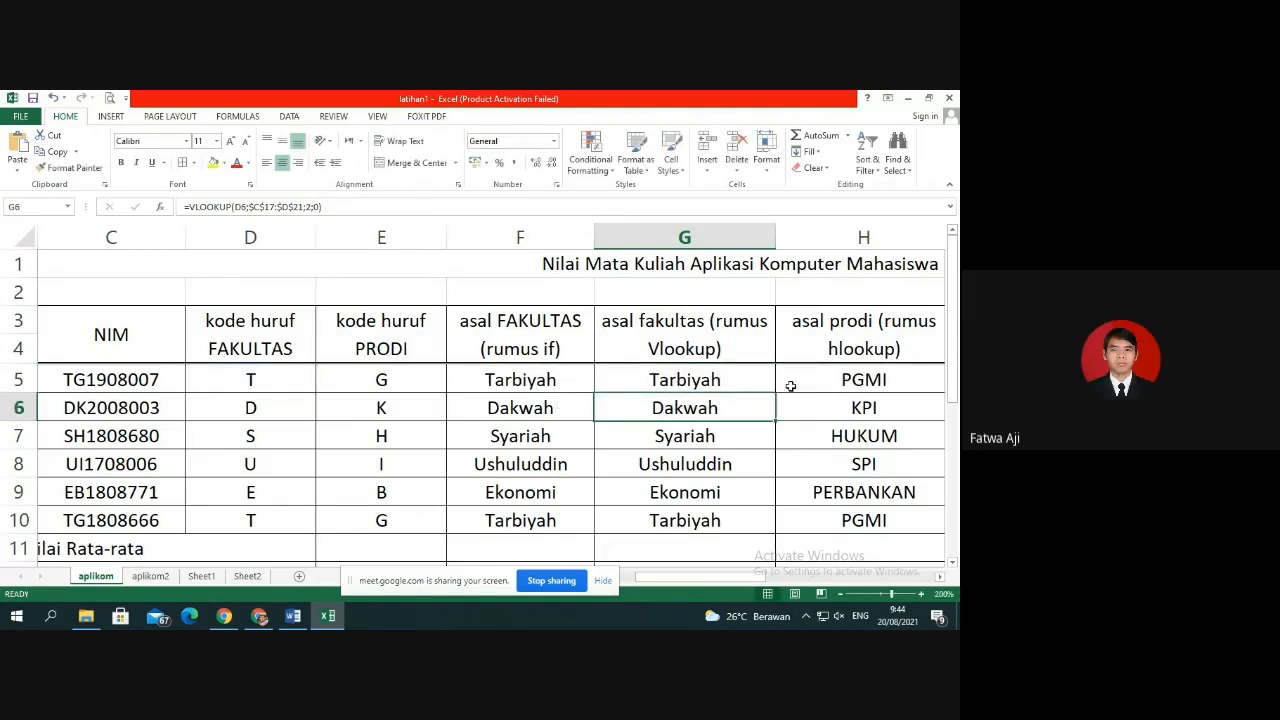
Examine the column index argument 2 of the VLOOKUP formula in G5.
{"action": "left_click_drag", "start_coordinate": [757, 577], "coordinate": [755, 578]}
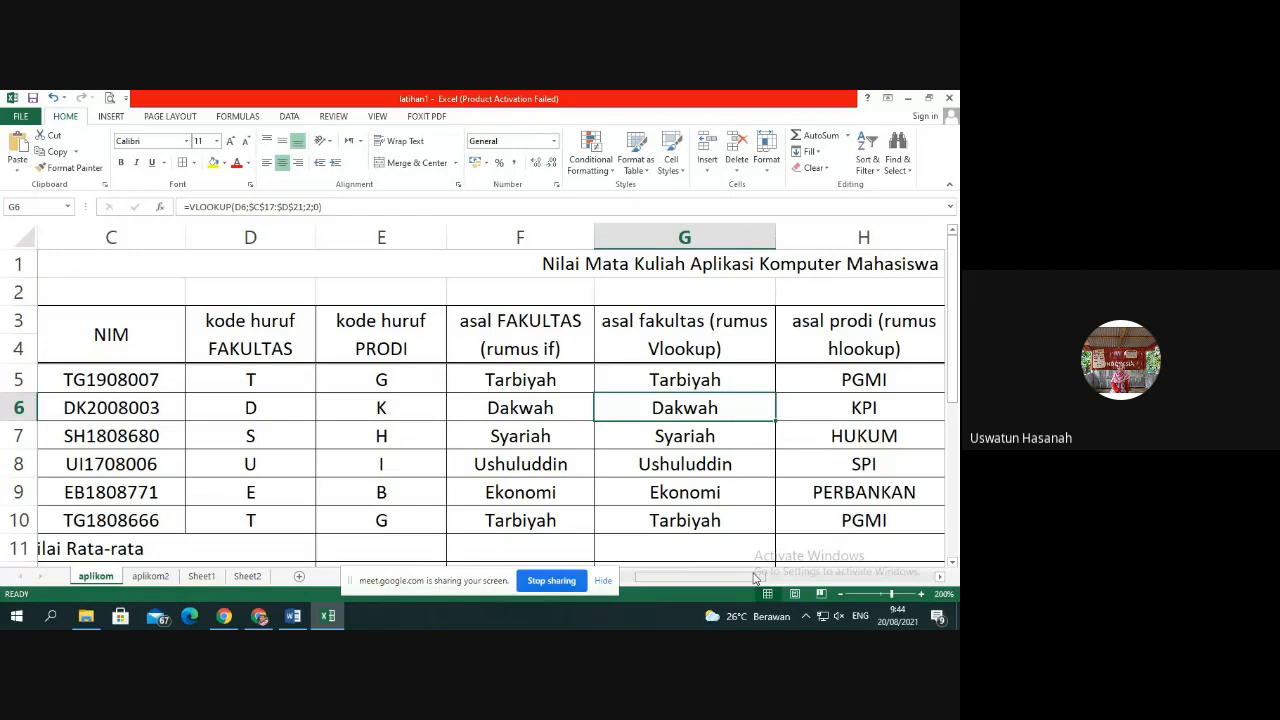
{"action": "double_click", "coordinate": [713, 378]}
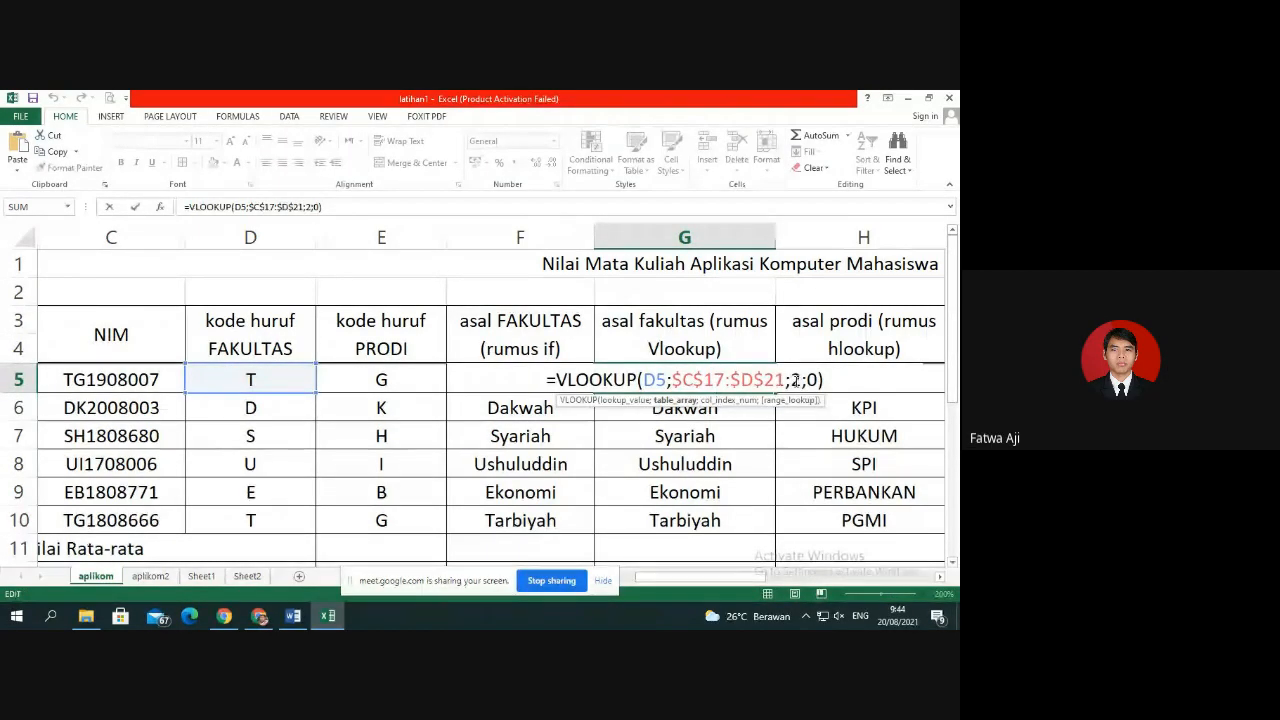
{"action": "double_click", "coordinate": [796, 380]}
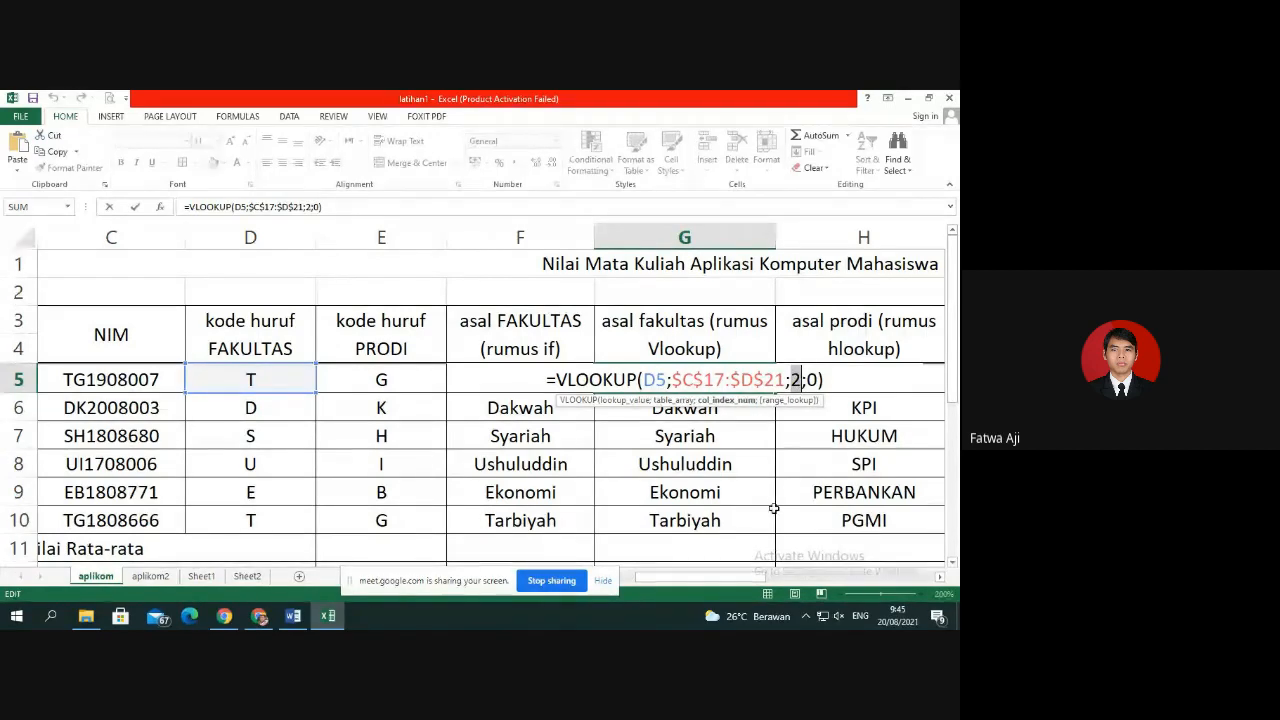
{"action": "key", "text": "Return"}
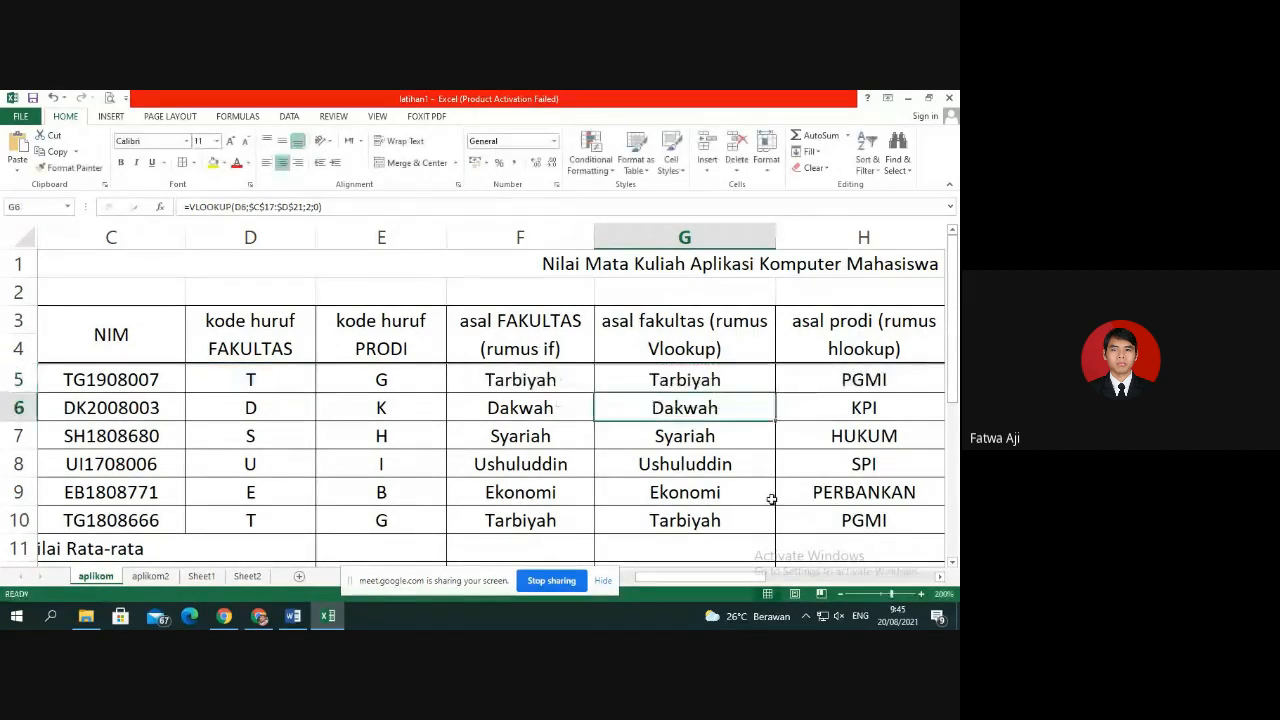
Compare the lookup cell D5 and the table range in G5's VLOOKUP formula with the Kode Huruf and Nama fakultas columns.
{"action": "left_click", "coordinate": [736, 373]}
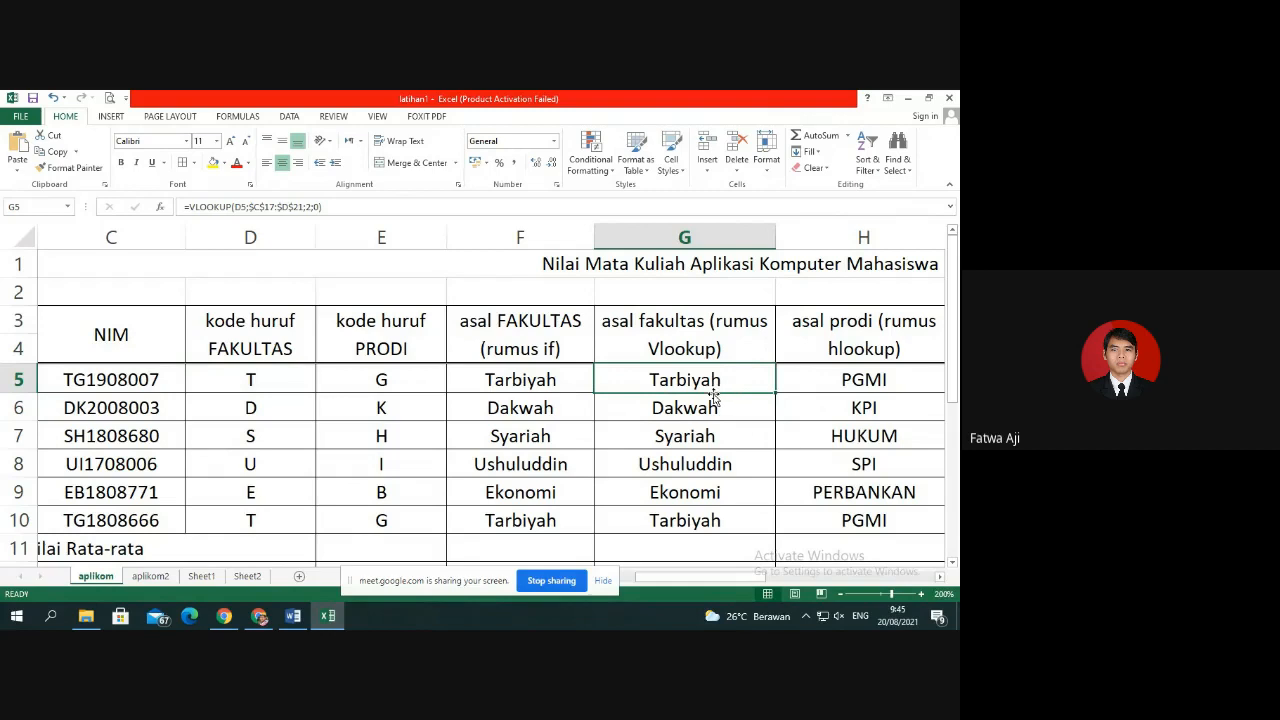
{"action": "double_click", "coordinate": [698, 376]}
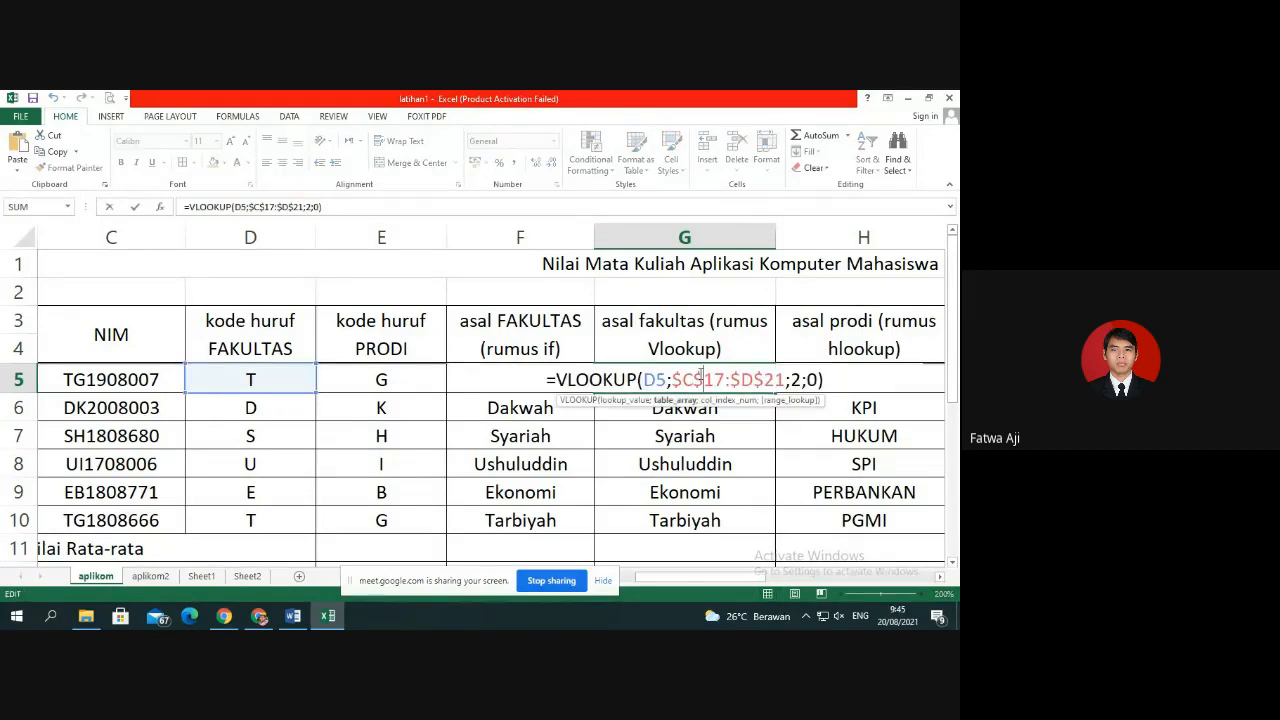
{"action": "scroll", "coordinate": [457, 423], "scroll_direction": "down", "scroll_amount": 3}
{"action": "scroll", "coordinate": [380, 448], "scroll_direction": "down", "scroll_amount": 1}
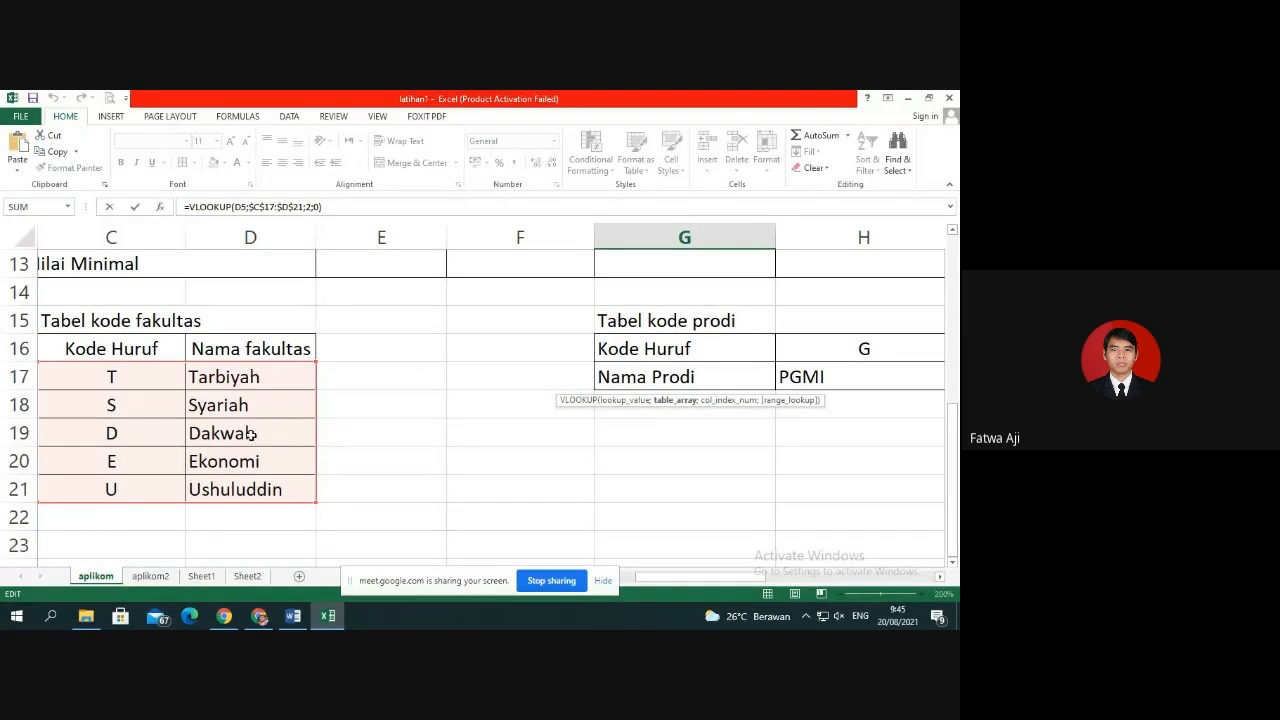
{"action": "left_click_drag", "start_coordinate": [720, 583], "coordinate": [671, 579]}
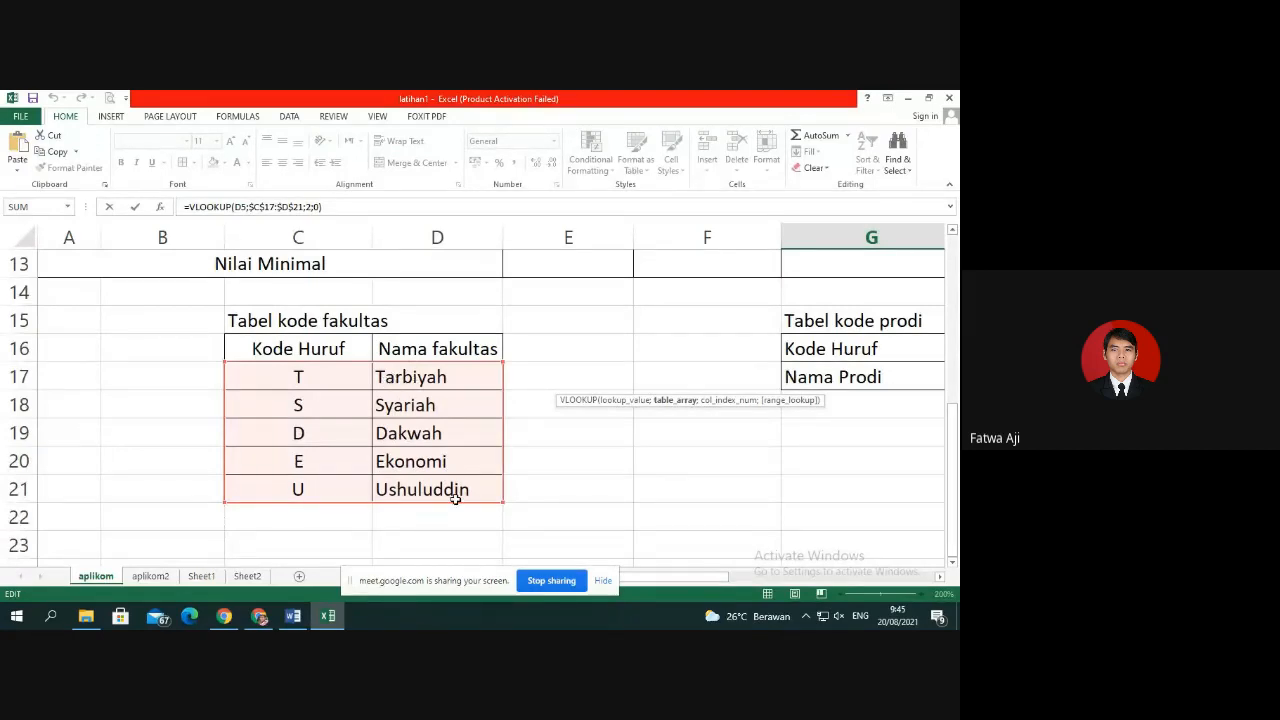
{"action": "scroll", "coordinate": [840, 430], "scroll_direction": "up", "scroll_amount": 3}
{"action": "scroll", "coordinate": [850, 426], "scroll_direction": "up", "scroll_amount": 2}
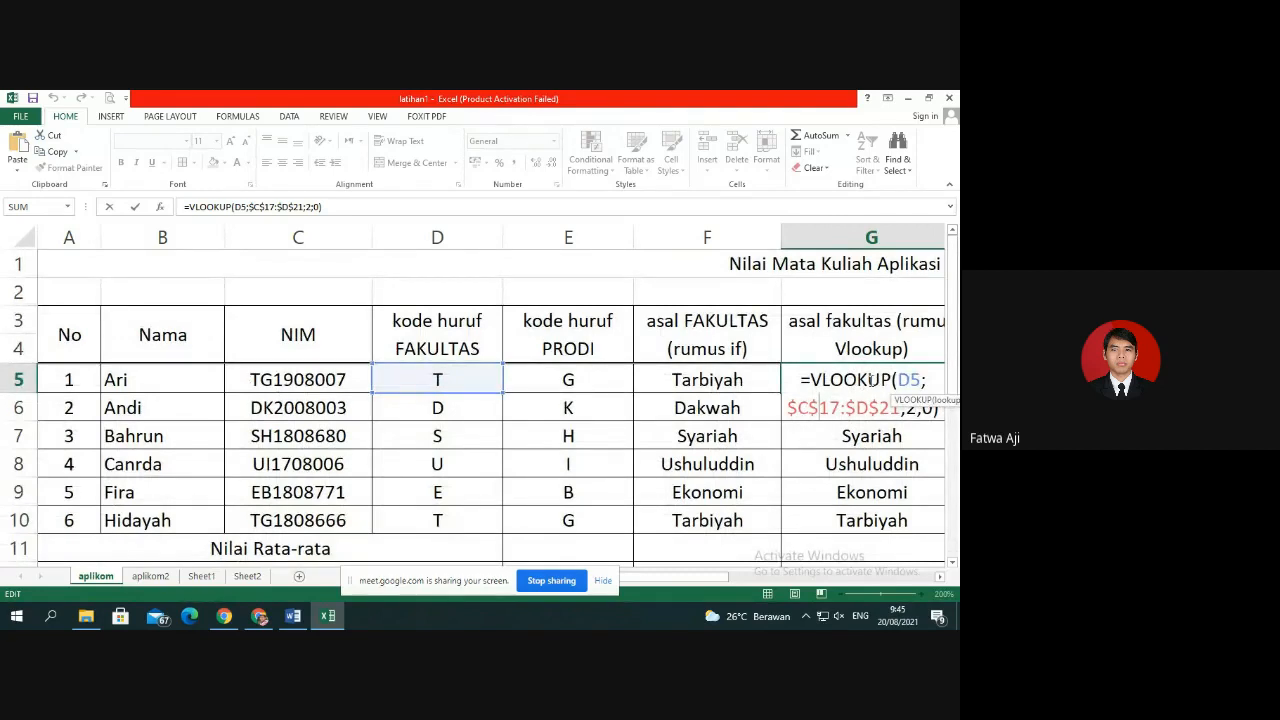
{"action": "scroll", "coordinate": [494, 466], "scroll_direction": "down", "scroll_amount": 4}
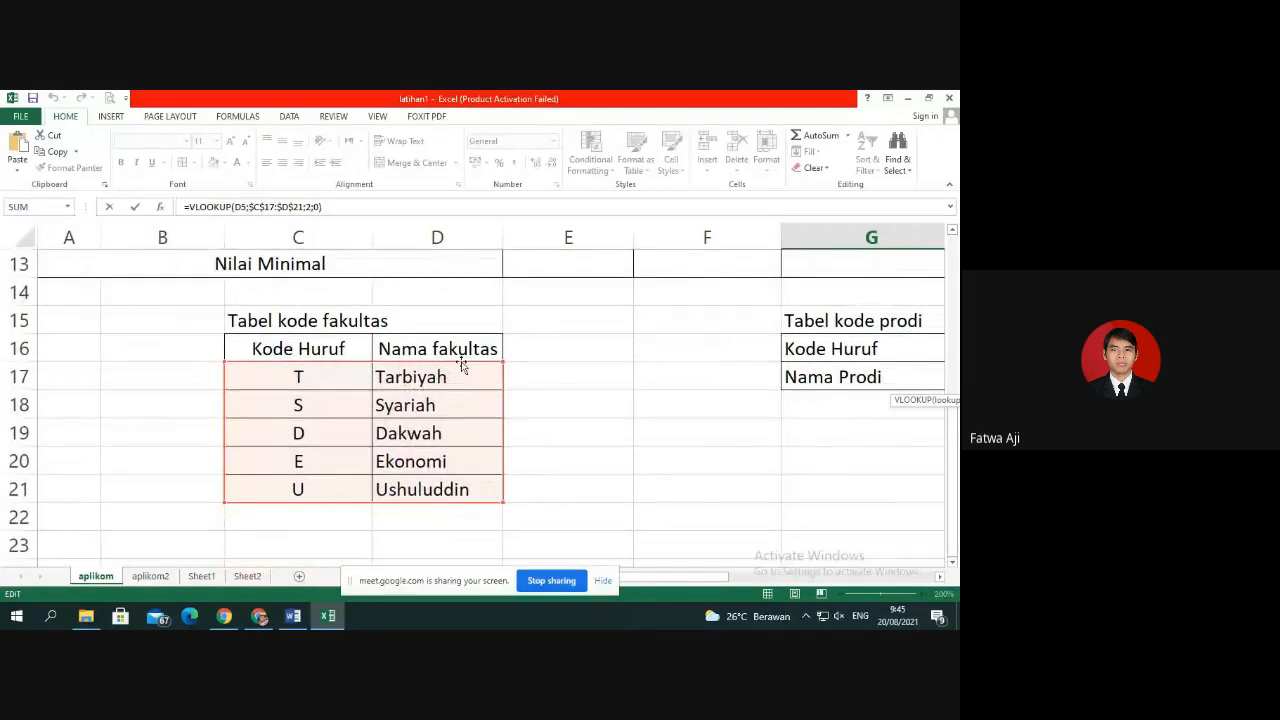
{"action": "scroll", "coordinate": [818, 377], "scroll_direction": "up", "scroll_amount": 4}
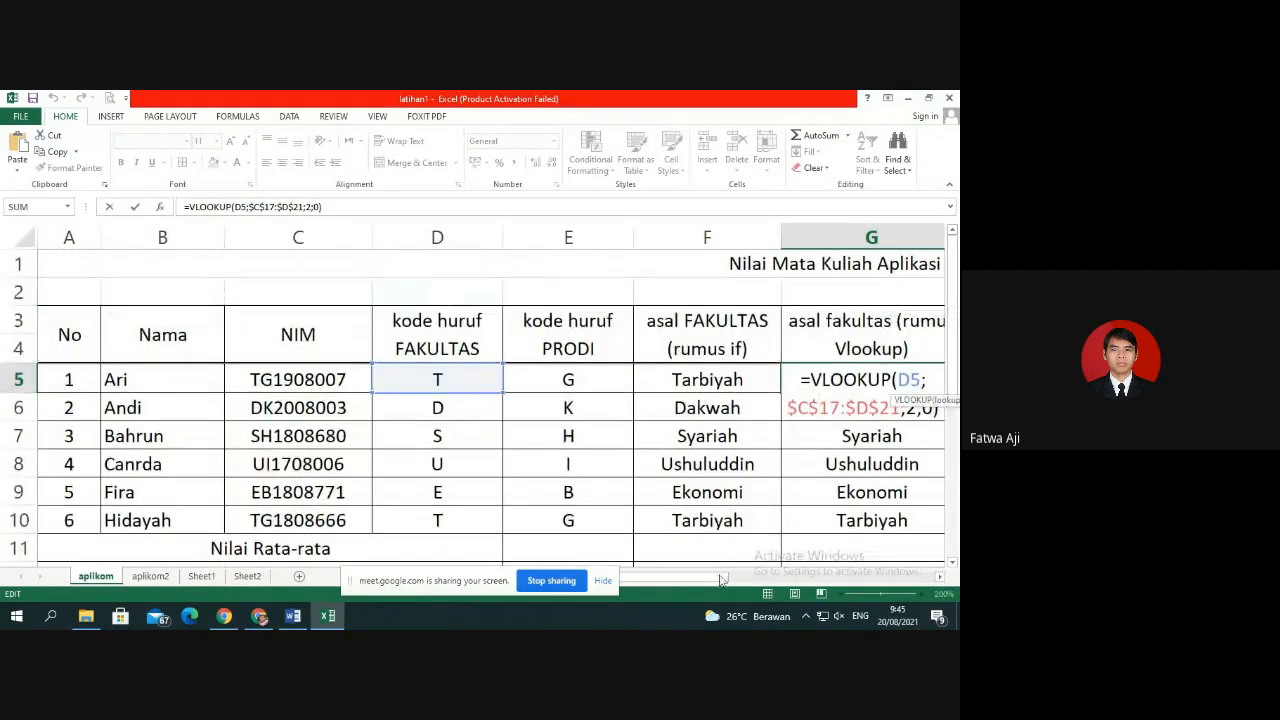
{"action": "left_click_drag", "start_coordinate": [722, 580], "coordinate": [744, 580]}
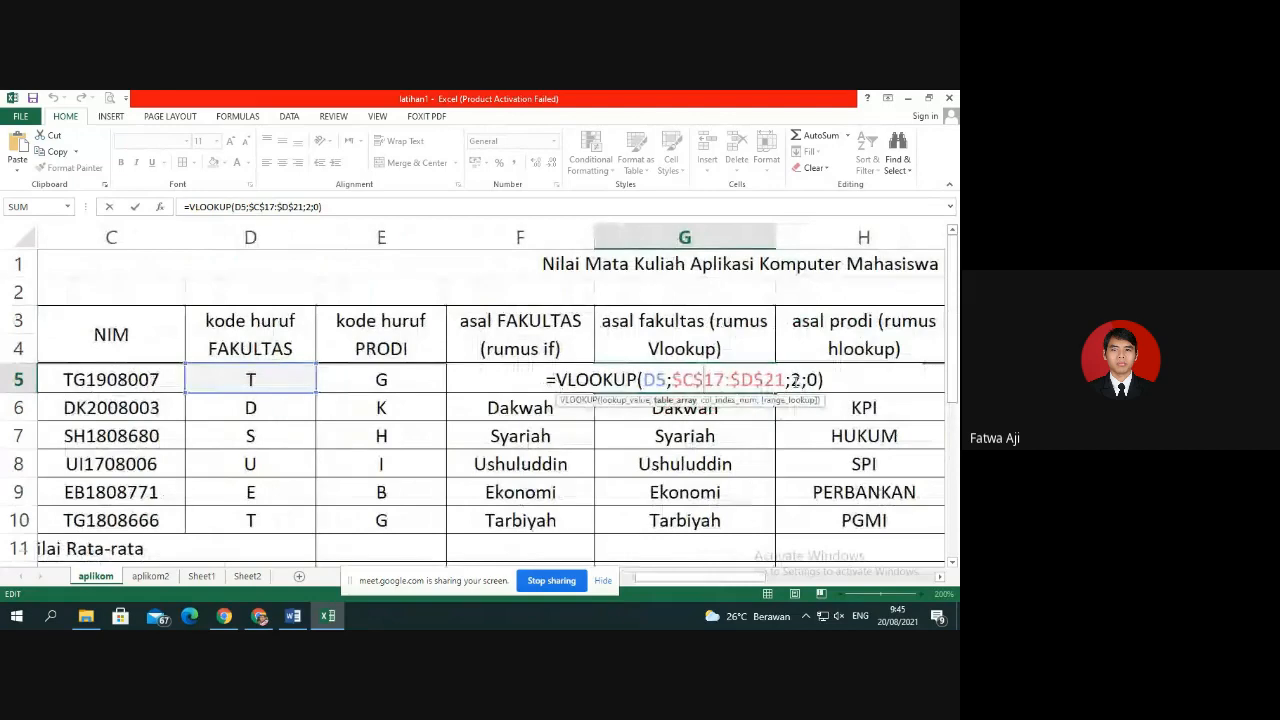
Examine the column index argument 2 and the range lookup argument 0 of G5's VLOOKUP formula against the code table.
{"action": "left_click", "coordinate": [801, 379]}
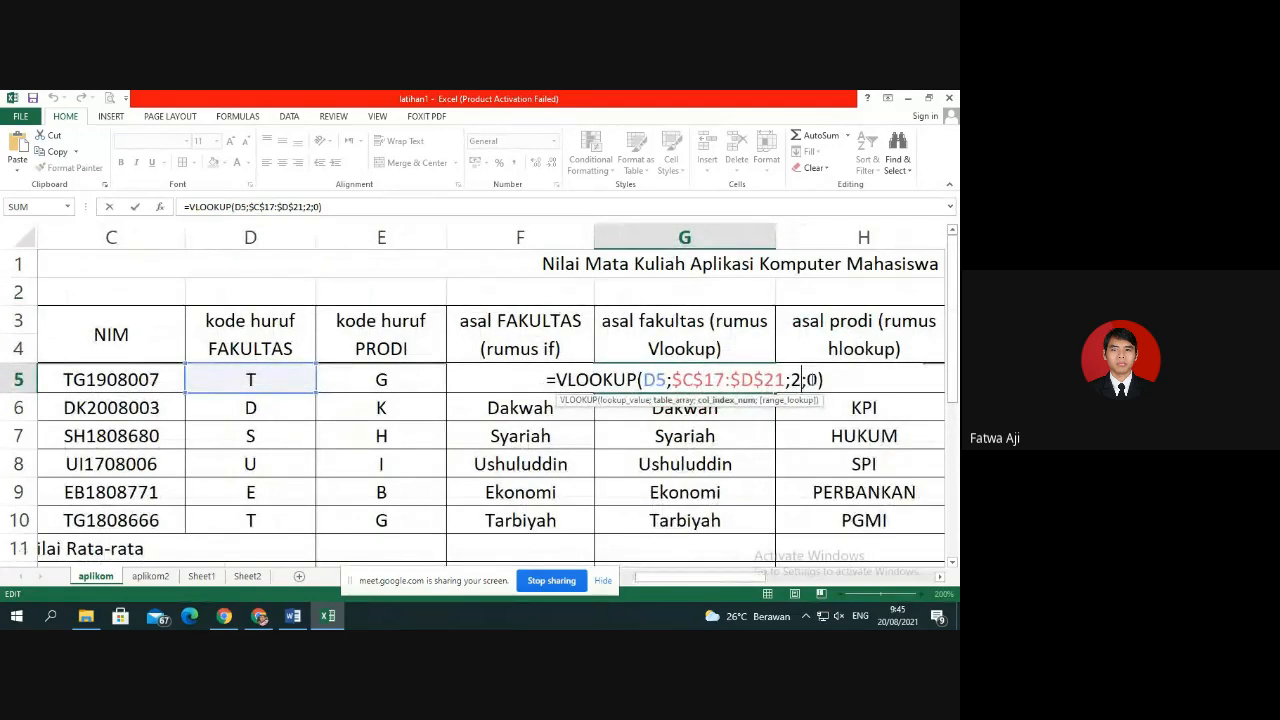
{"action": "left_click", "coordinate": [812, 379]}
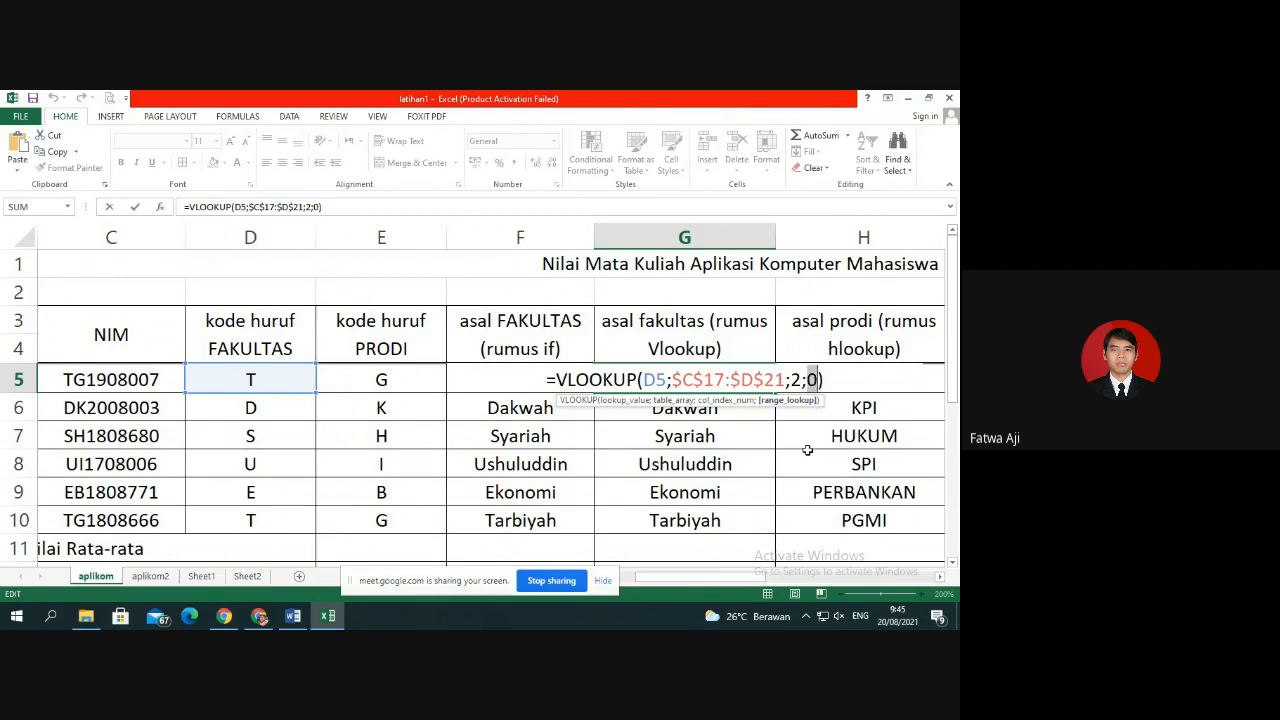
{"action": "scroll", "coordinate": [437, 532], "scroll_direction": "down", "scroll_amount": 3}
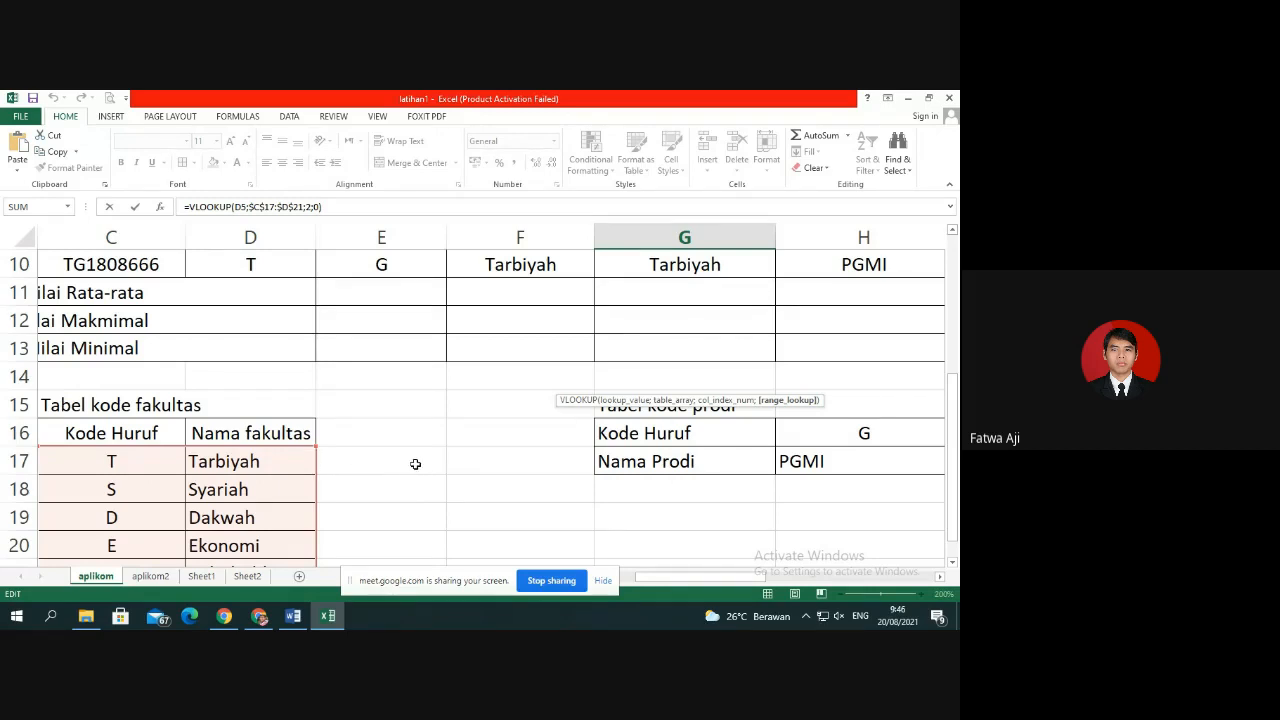
{"action": "scroll", "coordinate": [800, 426], "scroll_direction": "up", "scroll_amount": 2}
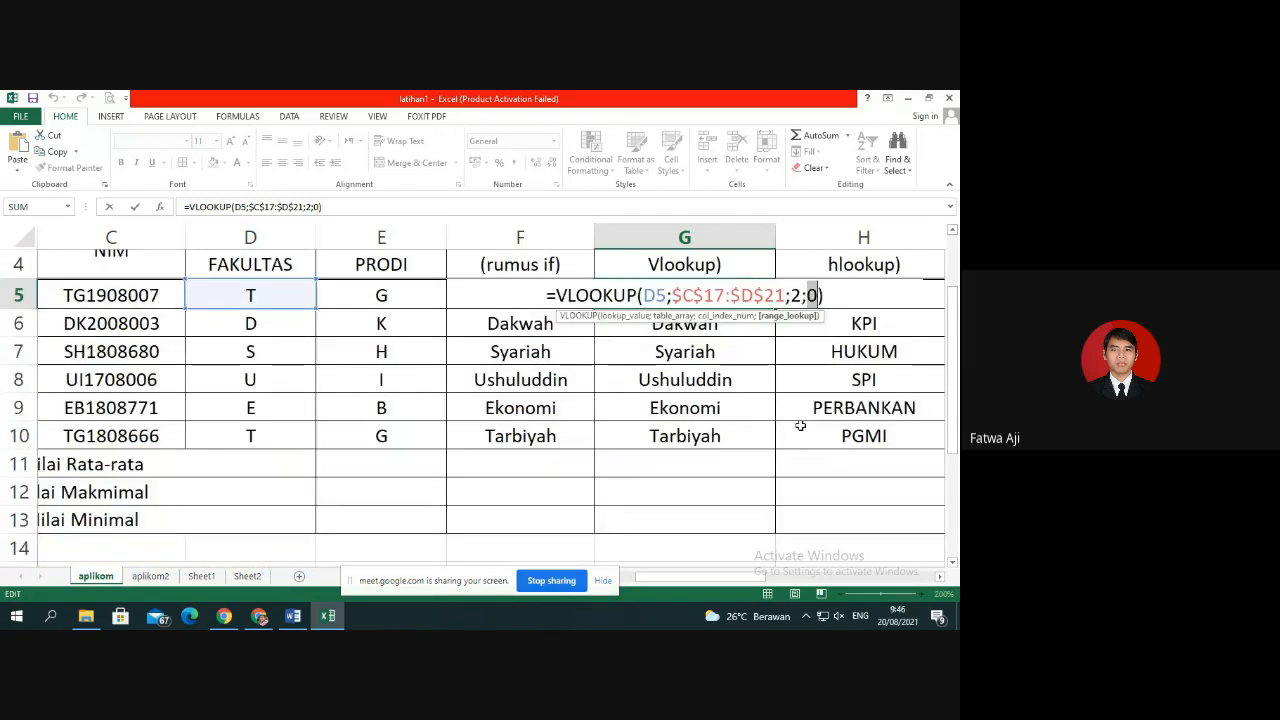
{"action": "scroll", "coordinate": [800, 426], "scroll_direction": "up", "scroll_amount": 1}
{"action": "double_click", "coordinate": [797, 385]}
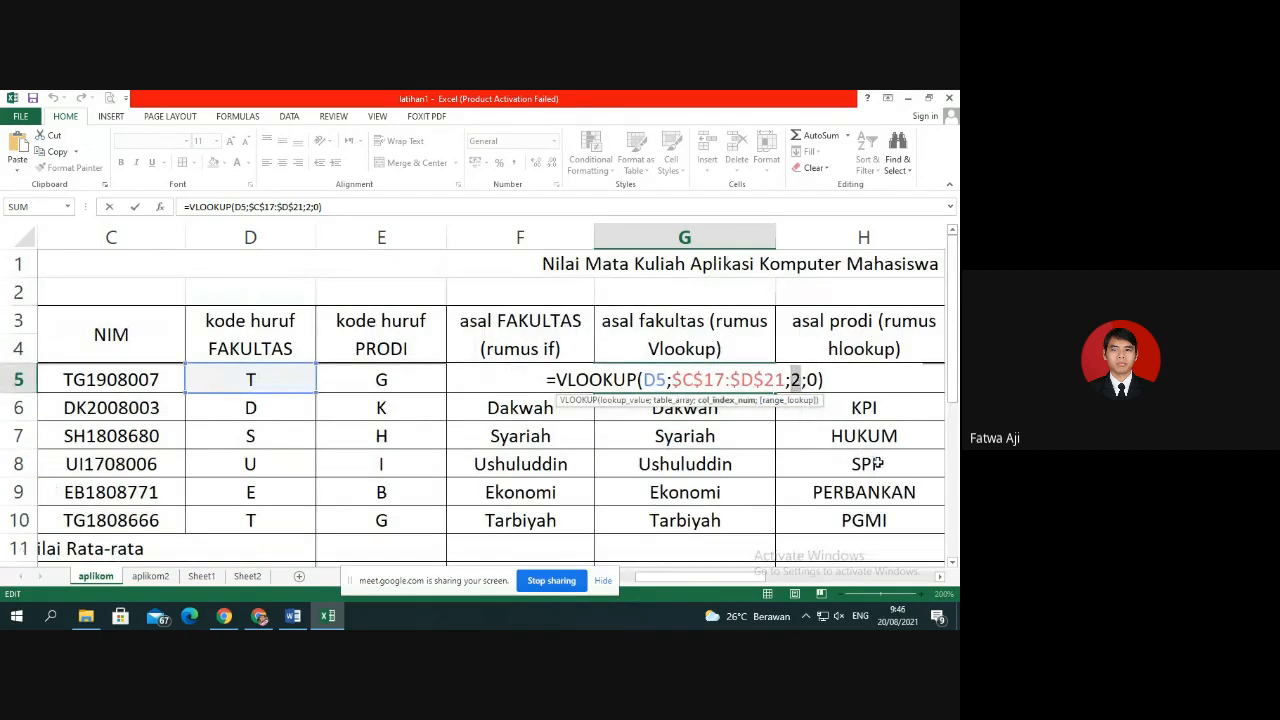
{"action": "key", "text": "Return"}
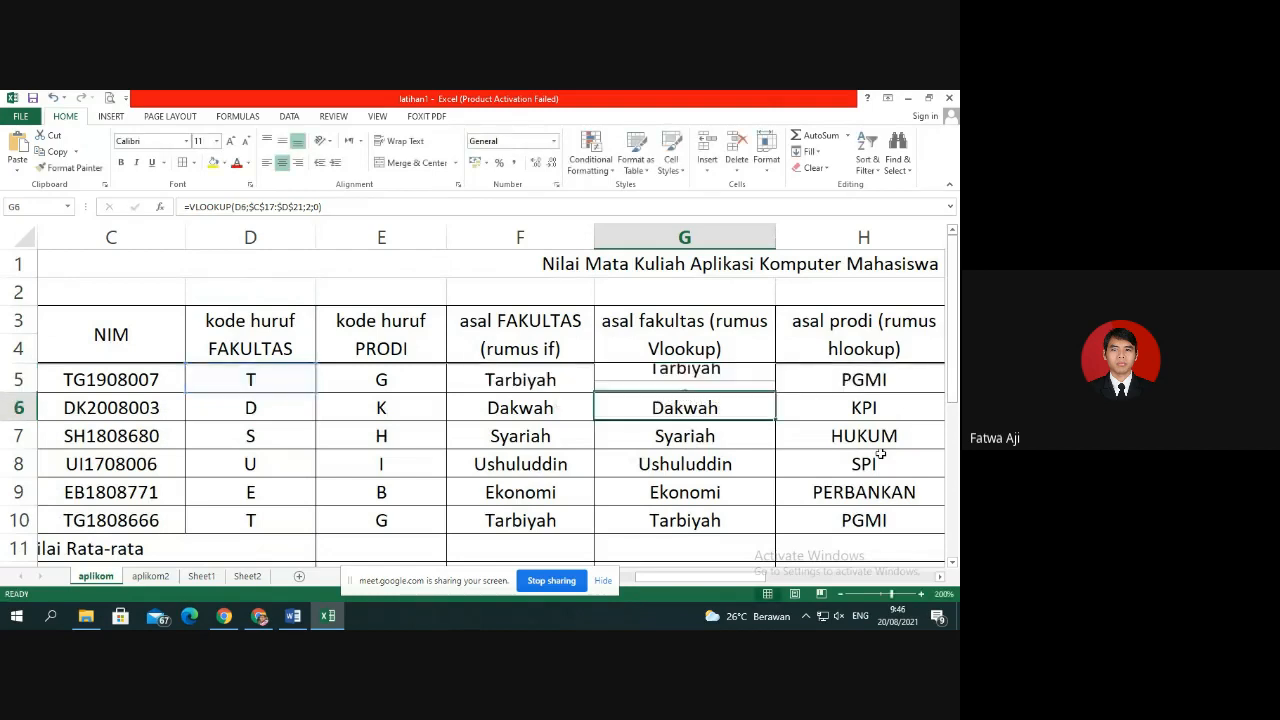
{"action": "left_click_drag", "start_coordinate": [748, 580], "coordinate": [797, 587]}
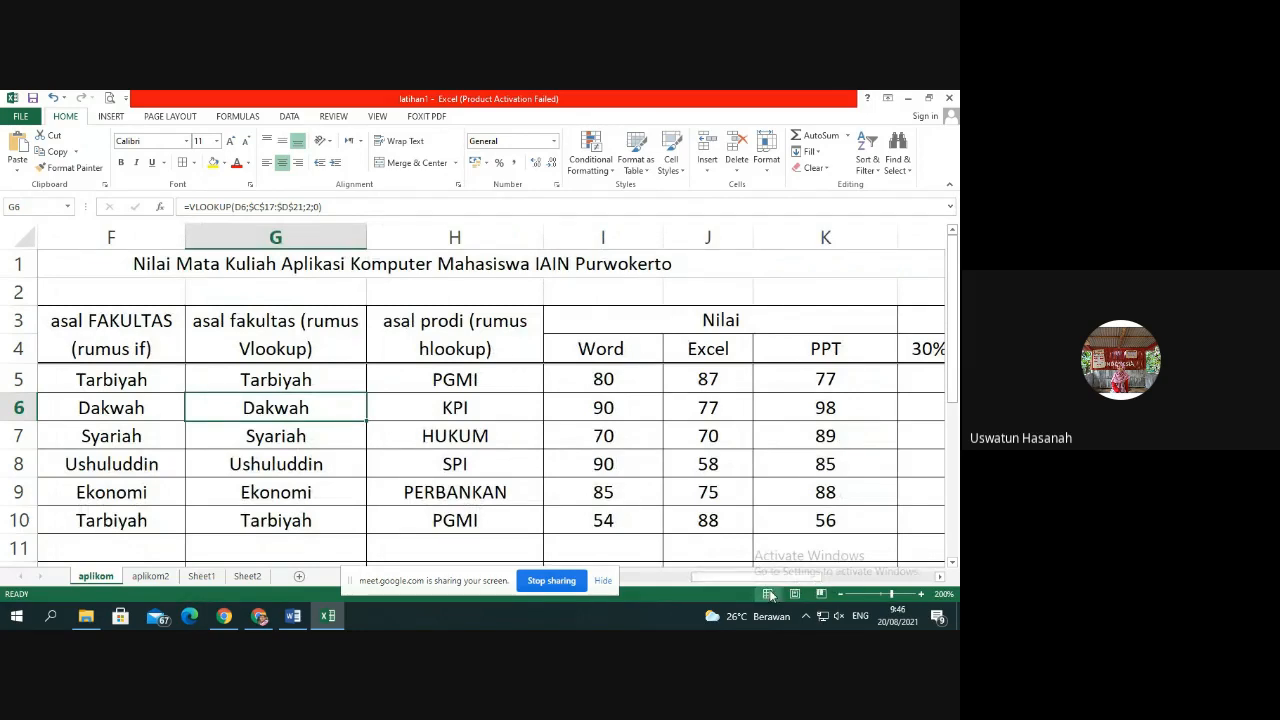
Calculate the 30%*Word column by entering =30%*I5 in L5 and filling the formula down to L10.
{"action": "left_click_drag", "start_coordinate": [770, 582], "coordinate": [830, 585]}
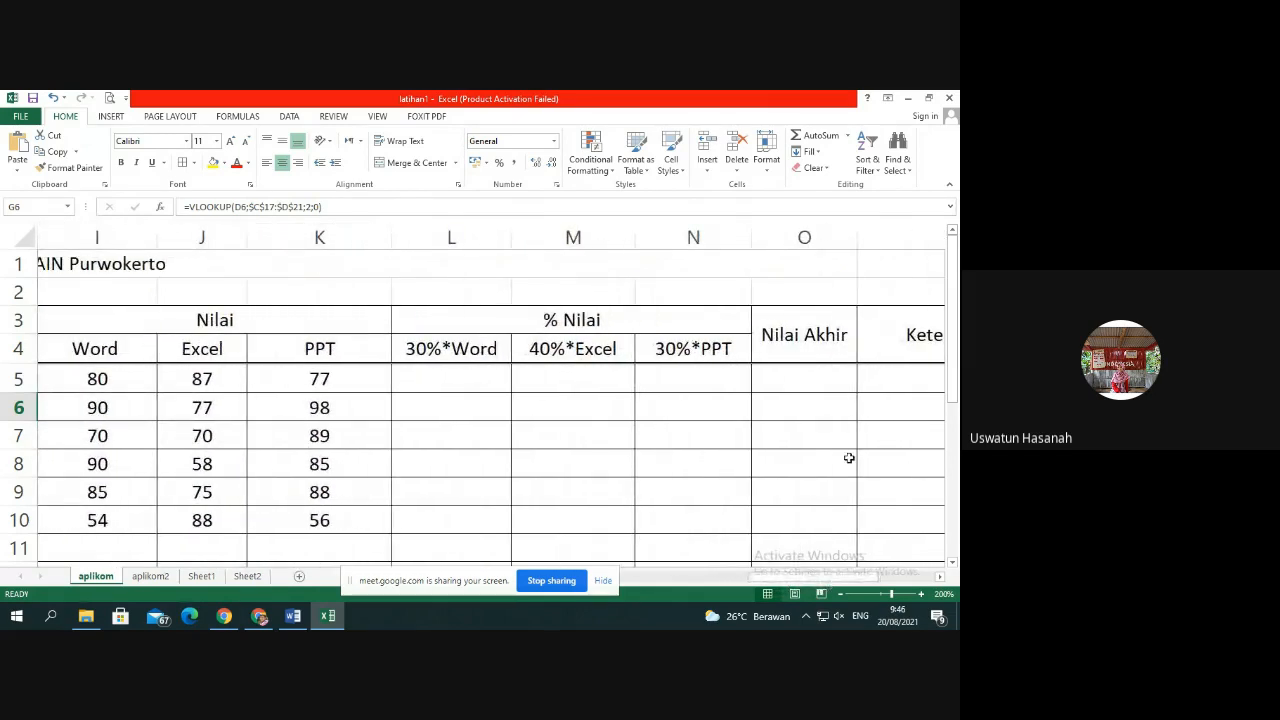
{"action": "left_click", "coordinate": [491, 378]}
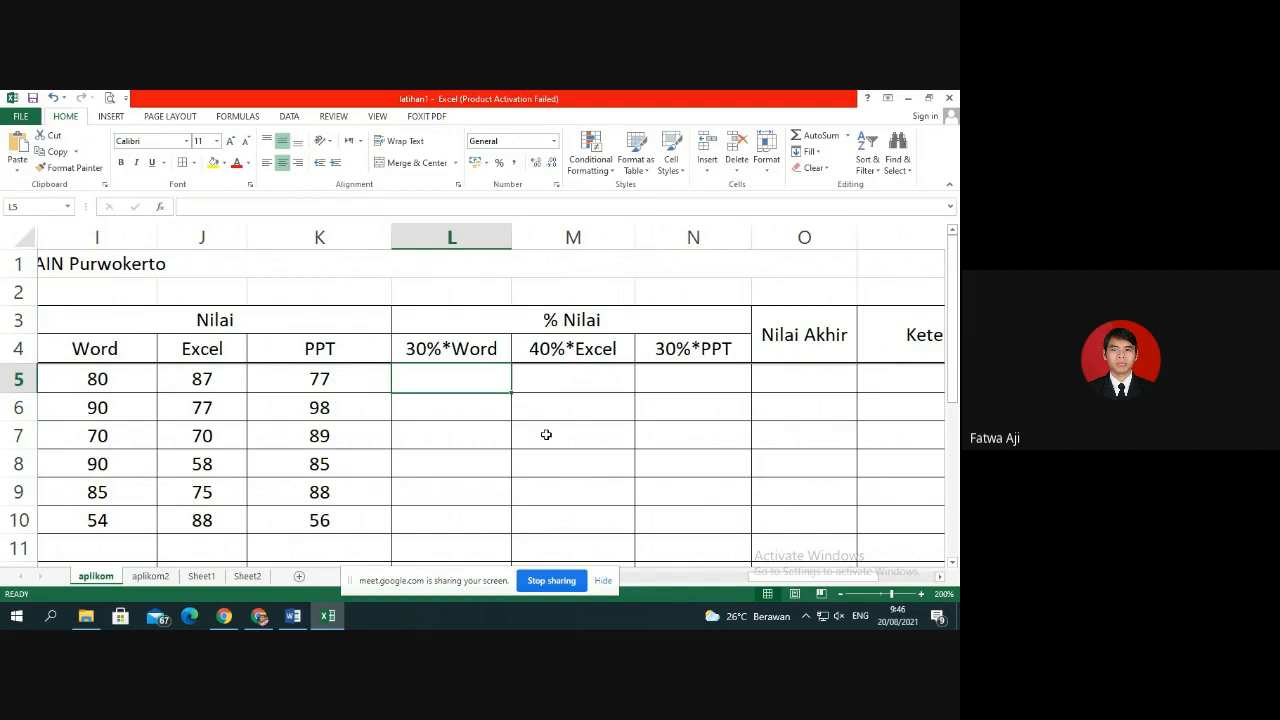
{"action": "type", "text": "=30%"}
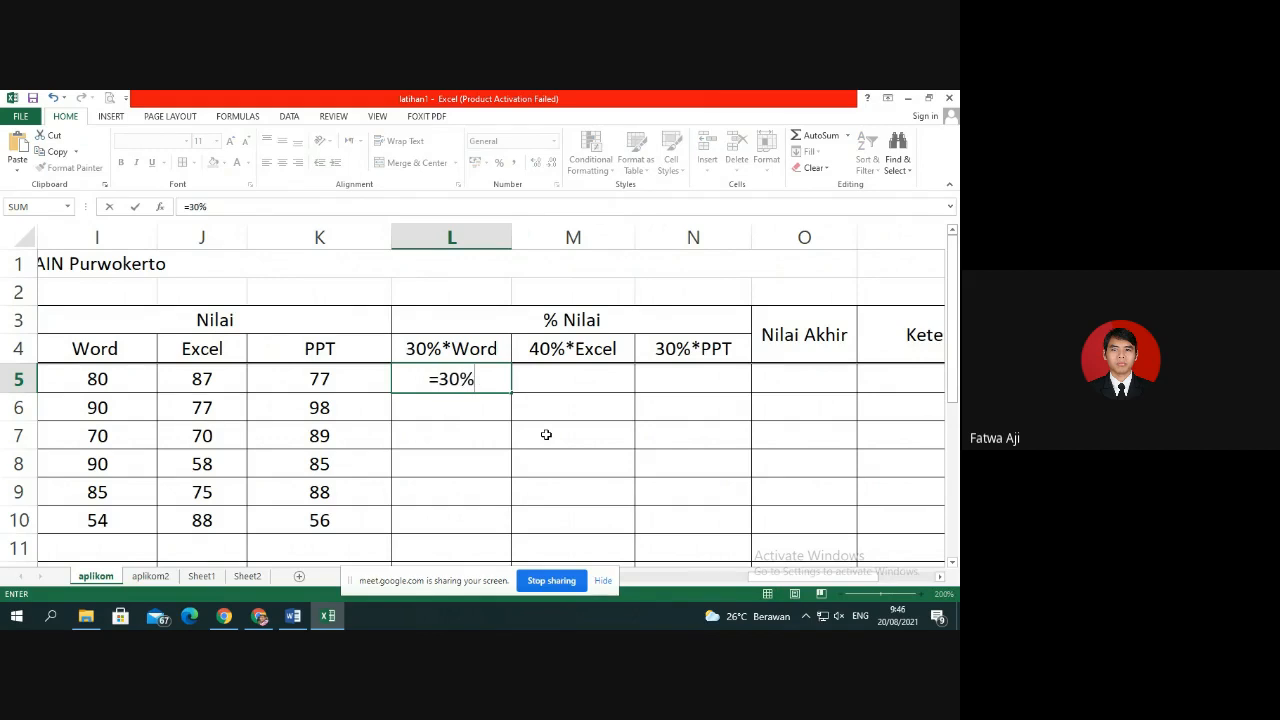
{"action": "type", "text": "*"}
{"action": "left_click", "coordinate": [146, 379]}
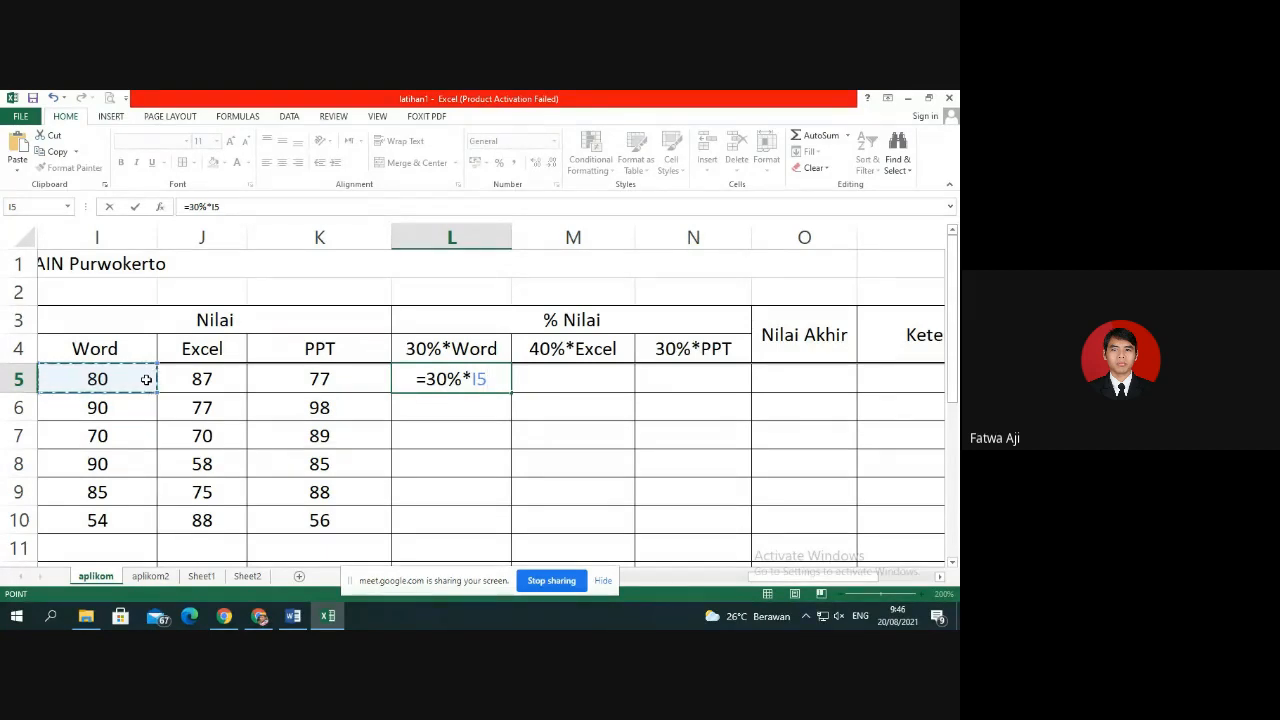
{"action": "key", "text": "Return"}
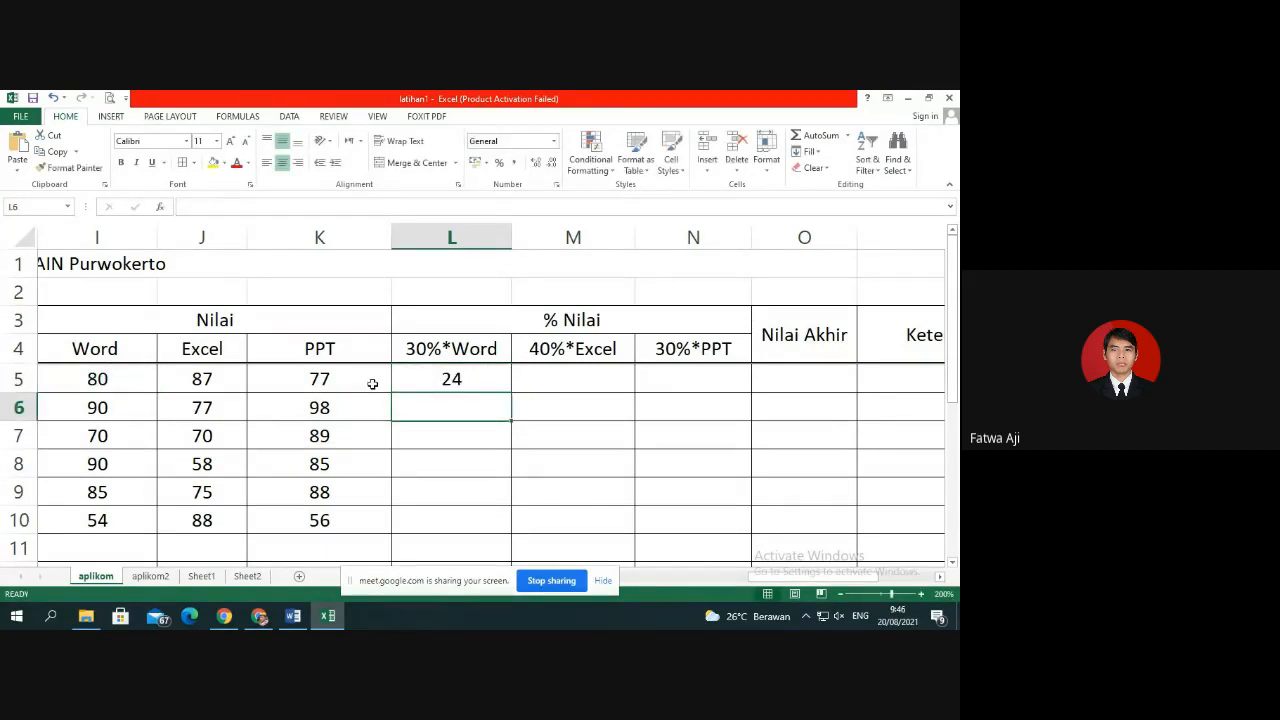
{"action": "left_click", "coordinate": [431, 383]}
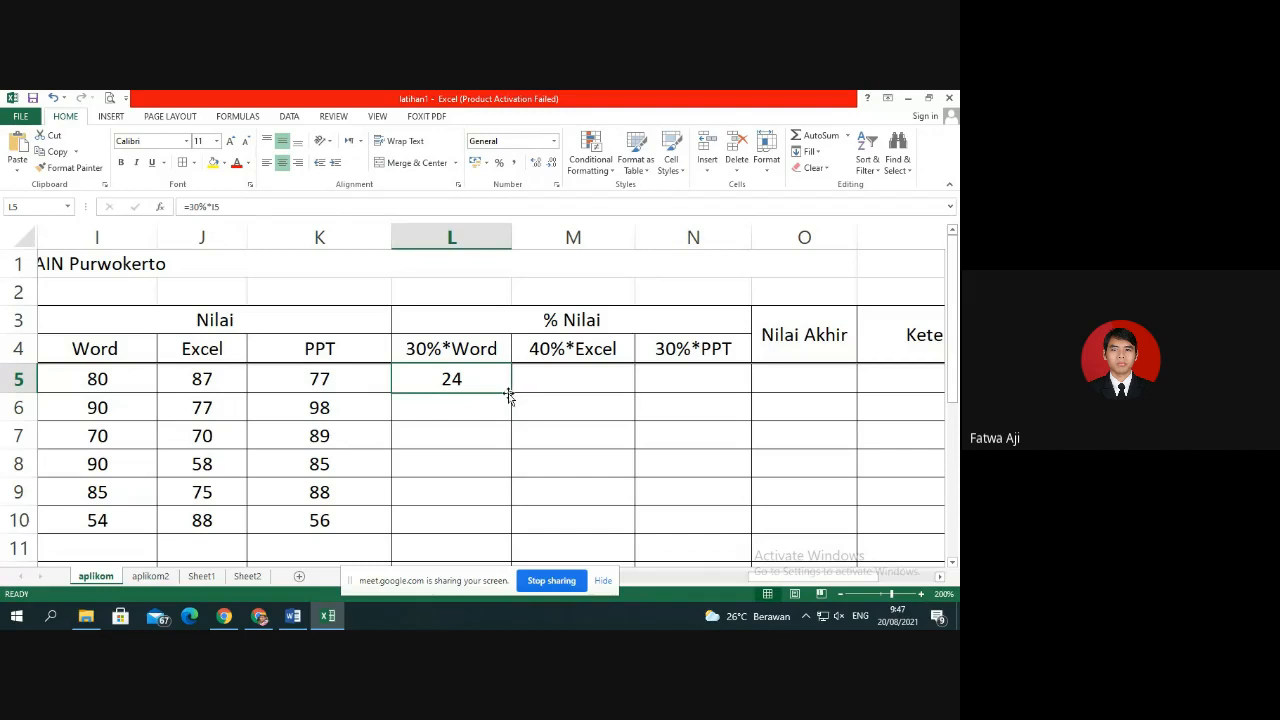
{"action": "left_click_drag", "start_coordinate": [510, 393], "coordinate": [516, 530]}
Calculate the 40%*Excel column by entering =40%*J5 in M5 and filling the formula down to M10.
{"action": "left_click", "coordinate": [572, 388]}
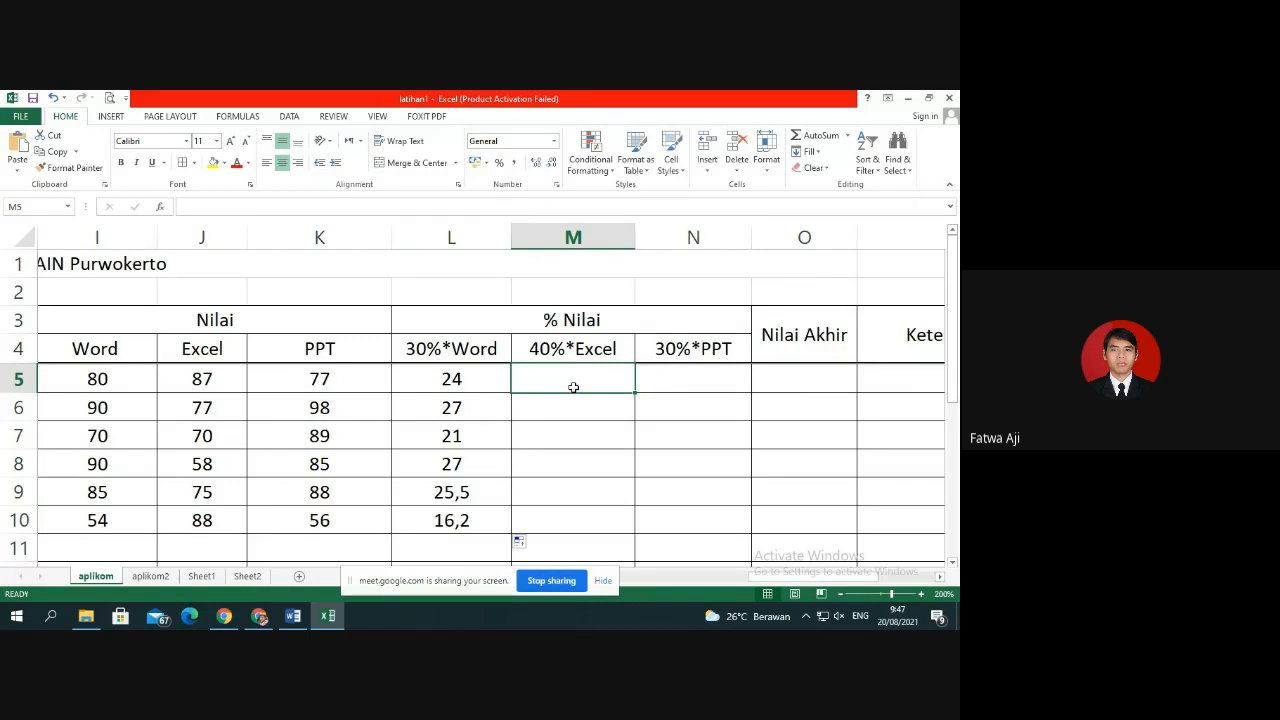
{"action": "type", "text": "="}
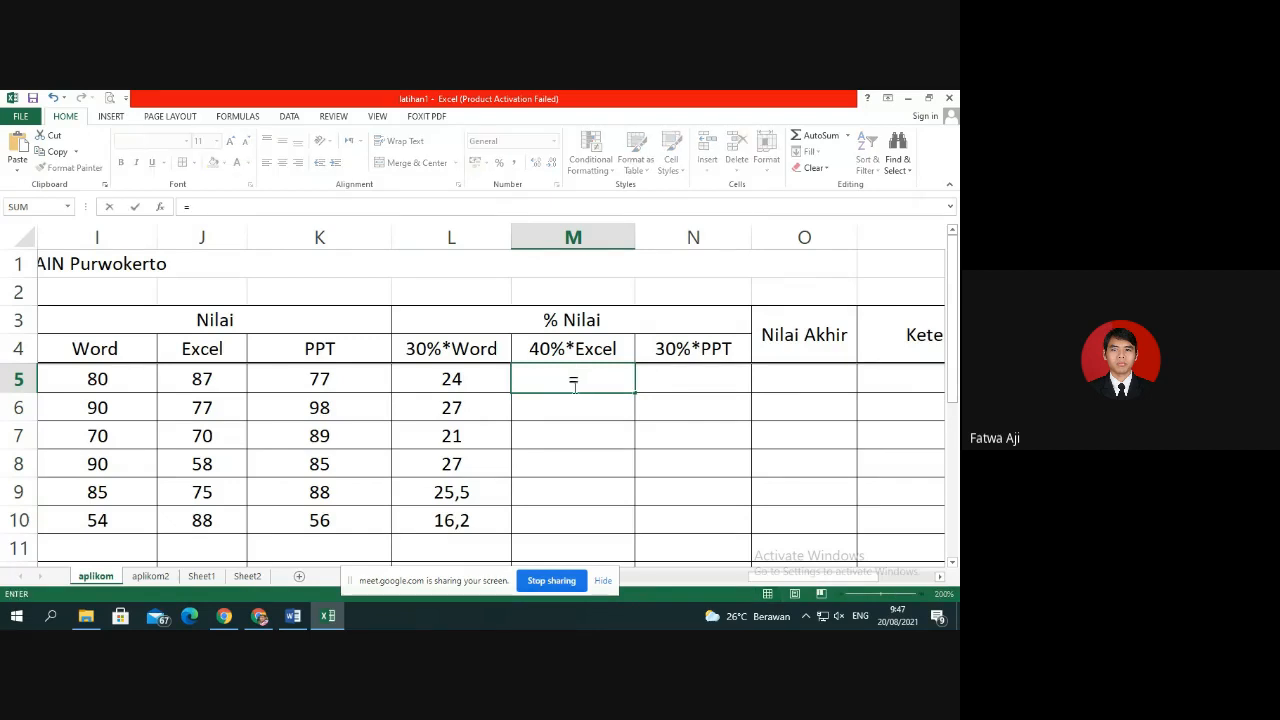
{"action": "type", "text": "40%*"}
{"action": "left_click", "coordinate": [205, 379]}
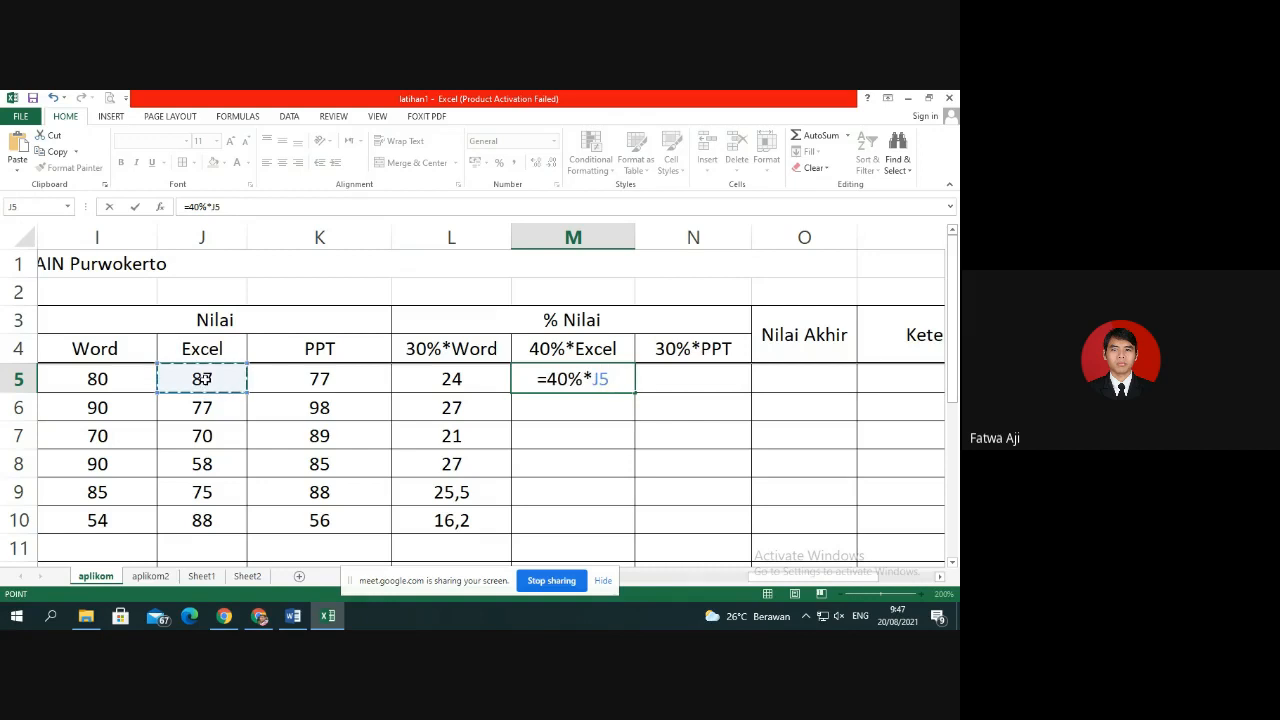
{"action": "key", "text": "Return"}
{"action": "left_click", "coordinate": [617, 382]}
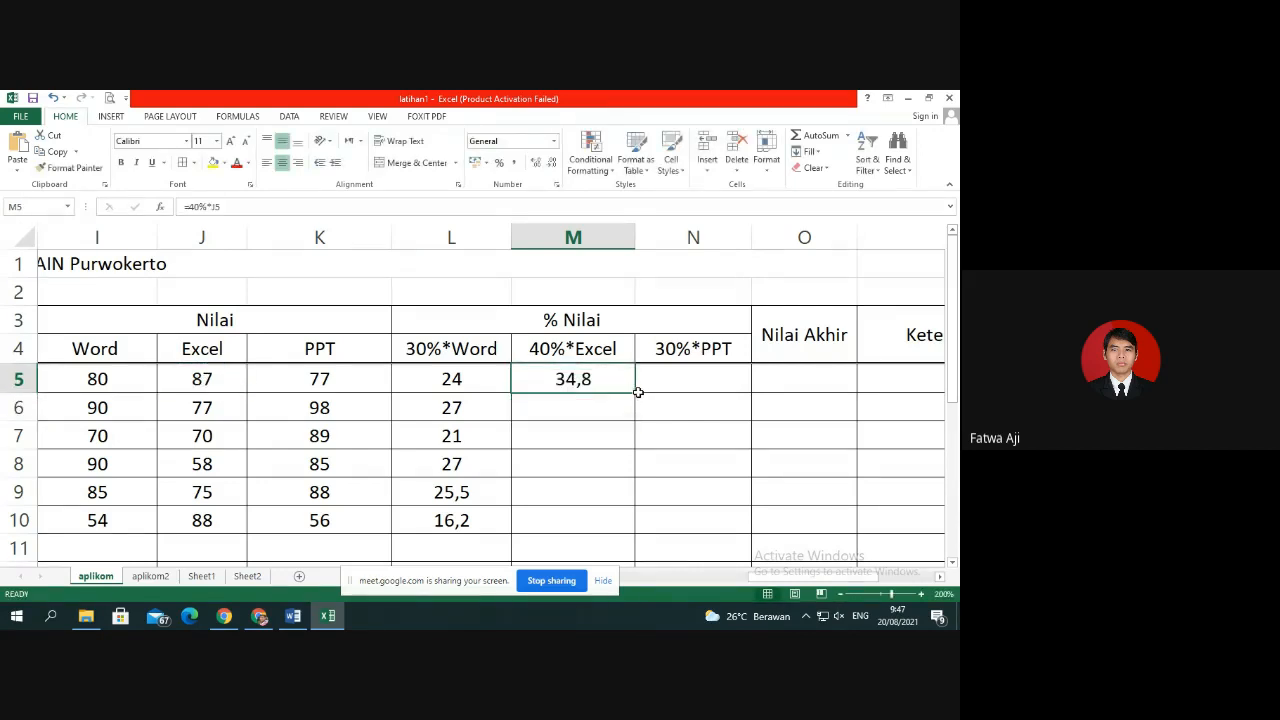
{"action": "left_click_drag", "start_coordinate": [634, 393], "coordinate": [623, 534]}
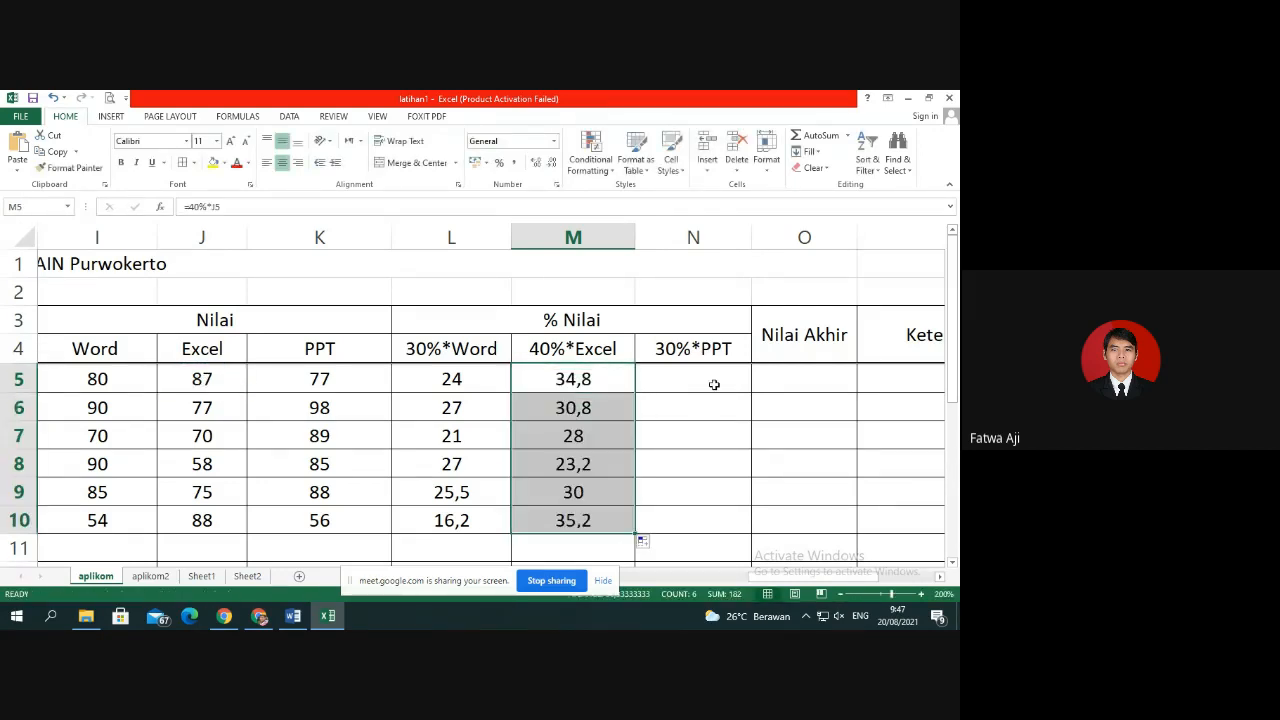
Calculate the 30%*PPT column by entering =30%*K5 in N5 and filling the formula down to N10.
{"action": "left_click", "coordinate": [714, 384]}
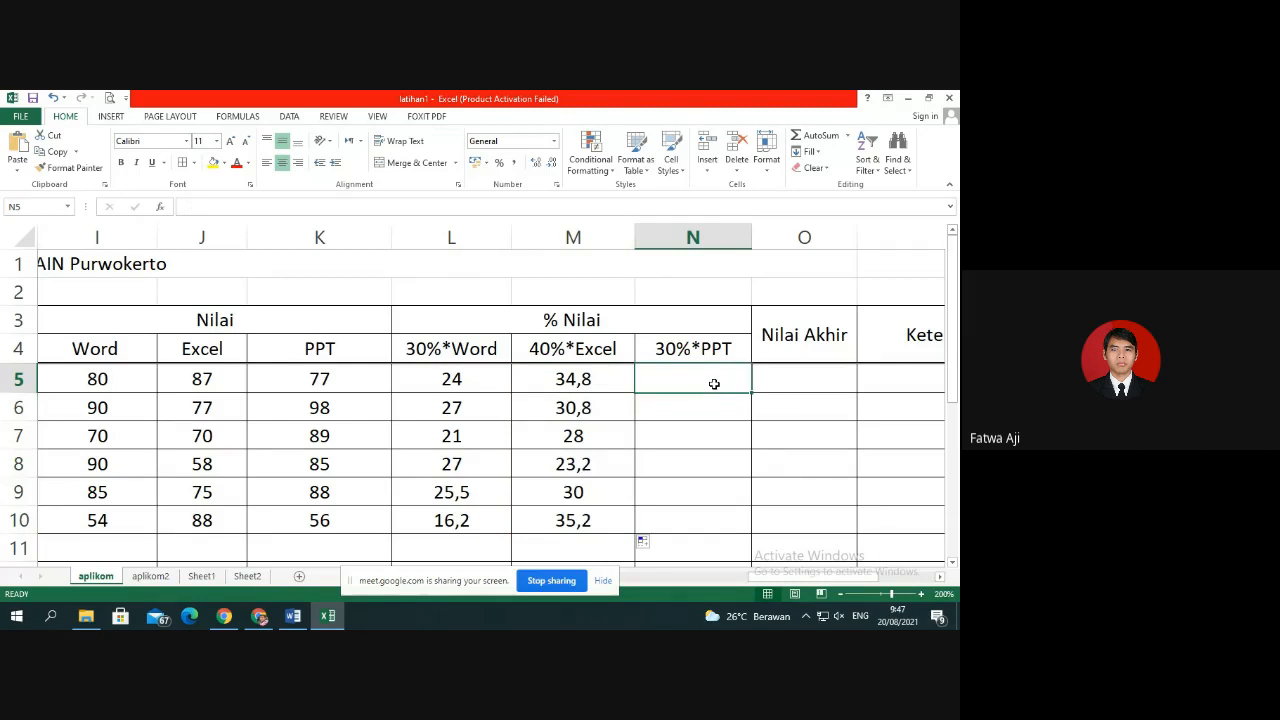
{"action": "type", "text": "="}
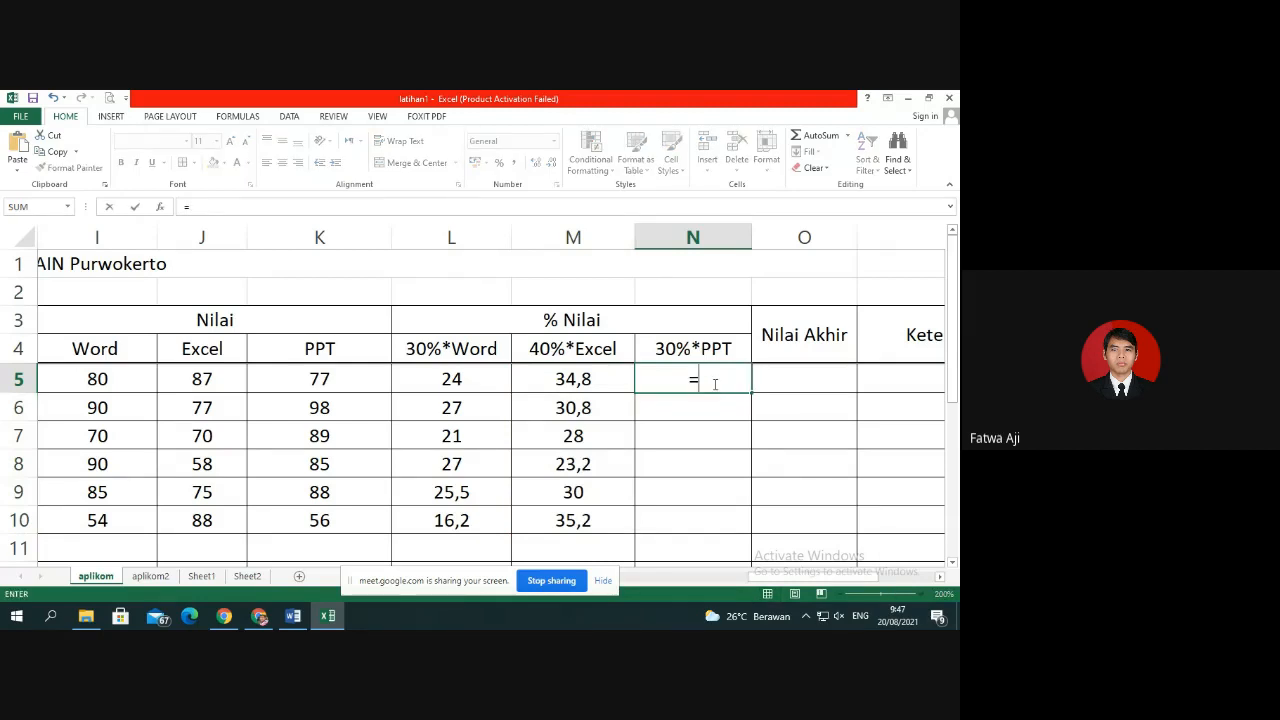
{"action": "type", "text": "30%*"}
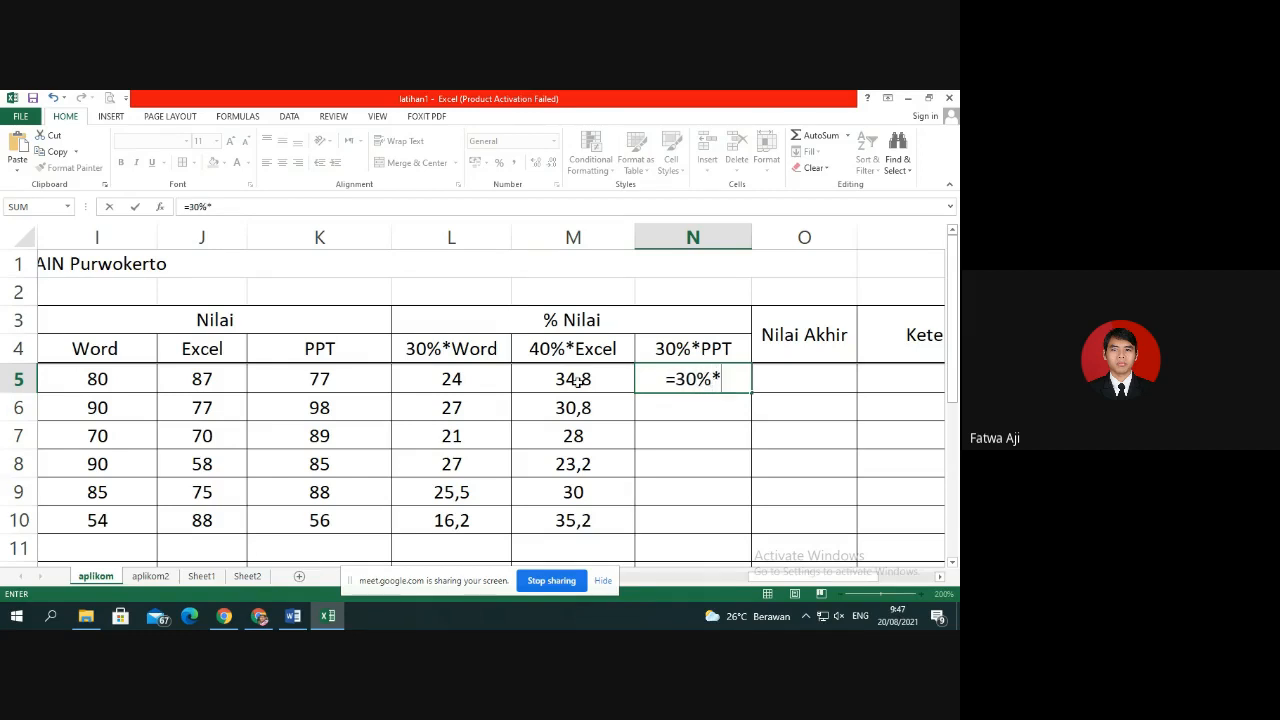
{"action": "left_click", "coordinate": [378, 385]}
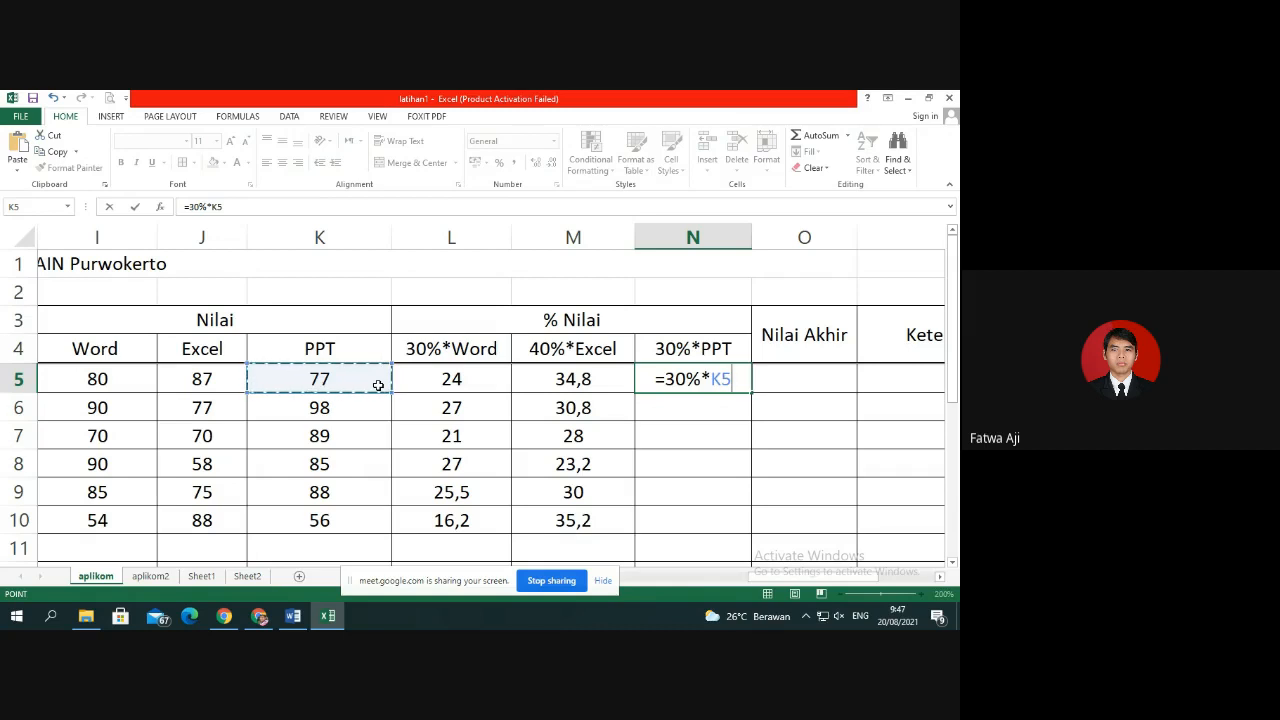
{"action": "key", "text": "Return"}
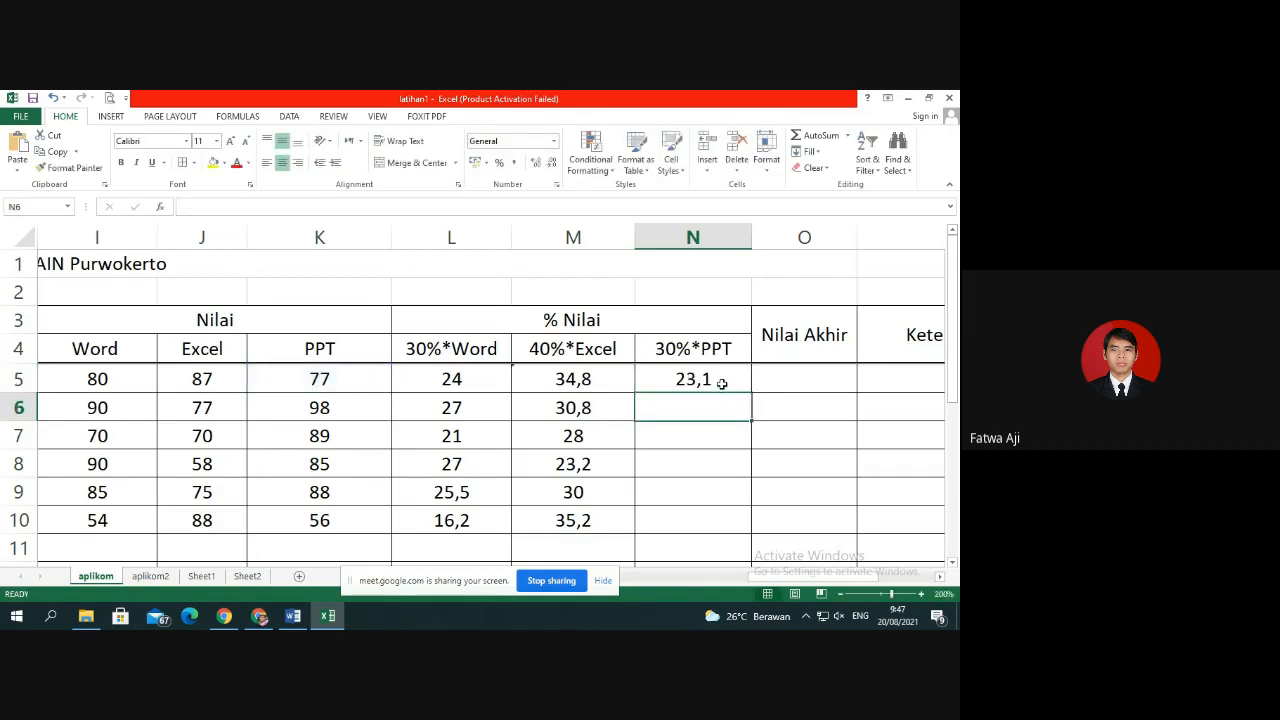
{"action": "left_click", "coordinate": [722, 382]}
{"action": "left_click_drag", "start_coordinate": [752, 393], "coordinate": [757, 534]}
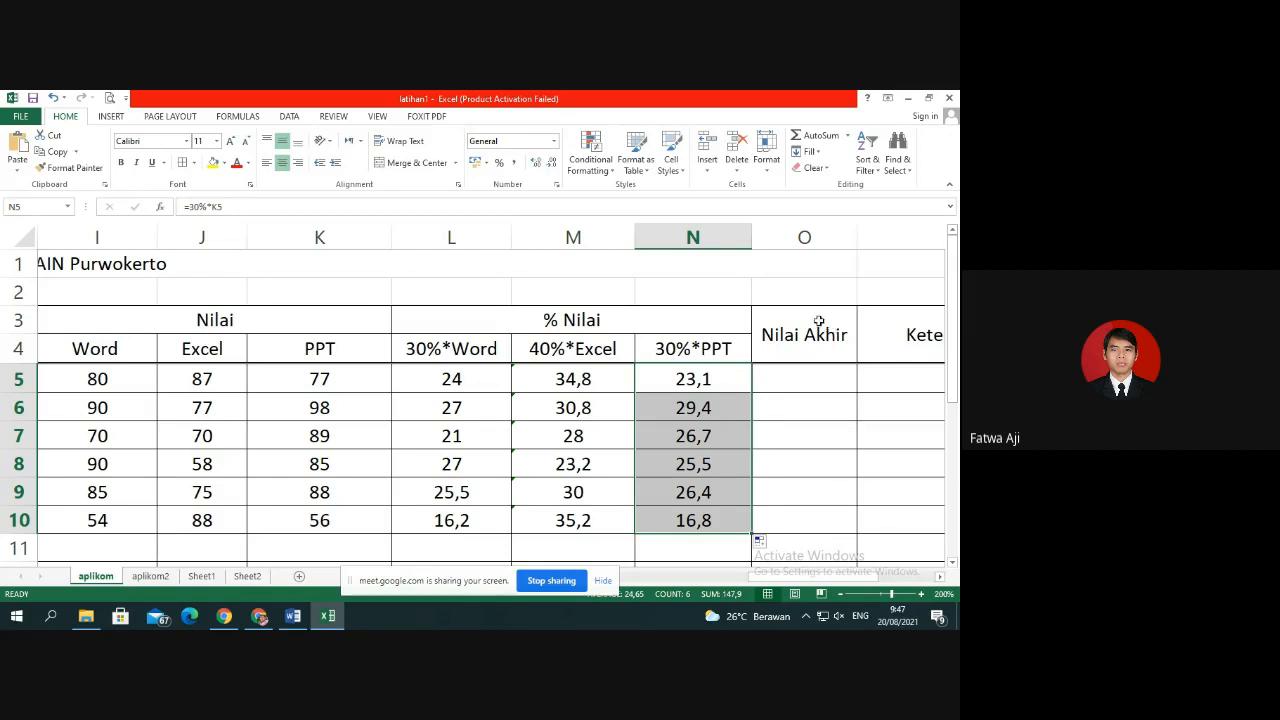
Total the three weighted scores of row 5 in the Nilai Akhir cell O5 with =SUM(L5:N5).
{"action": "left_click", "coordinate": [665, 382]}
{"action": "left_click", "coordinate": [600, 383]}
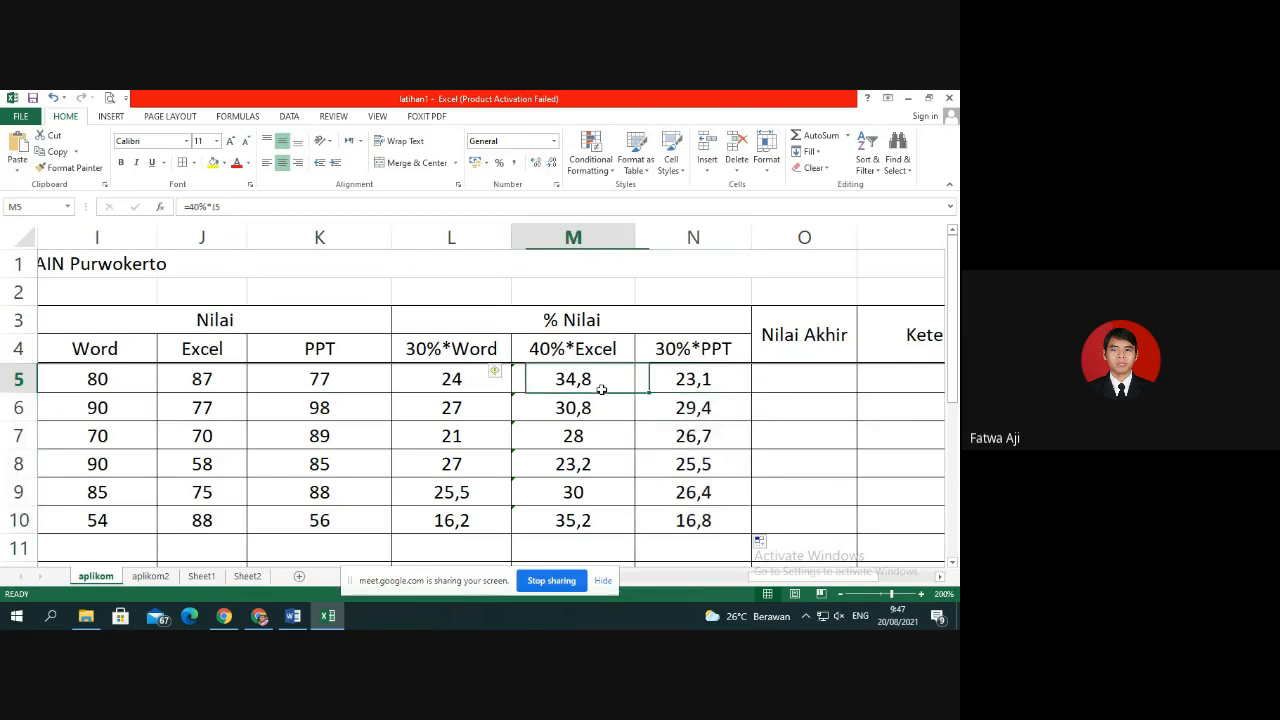
{"action": "left_click", "coordinate": [465, 376]}
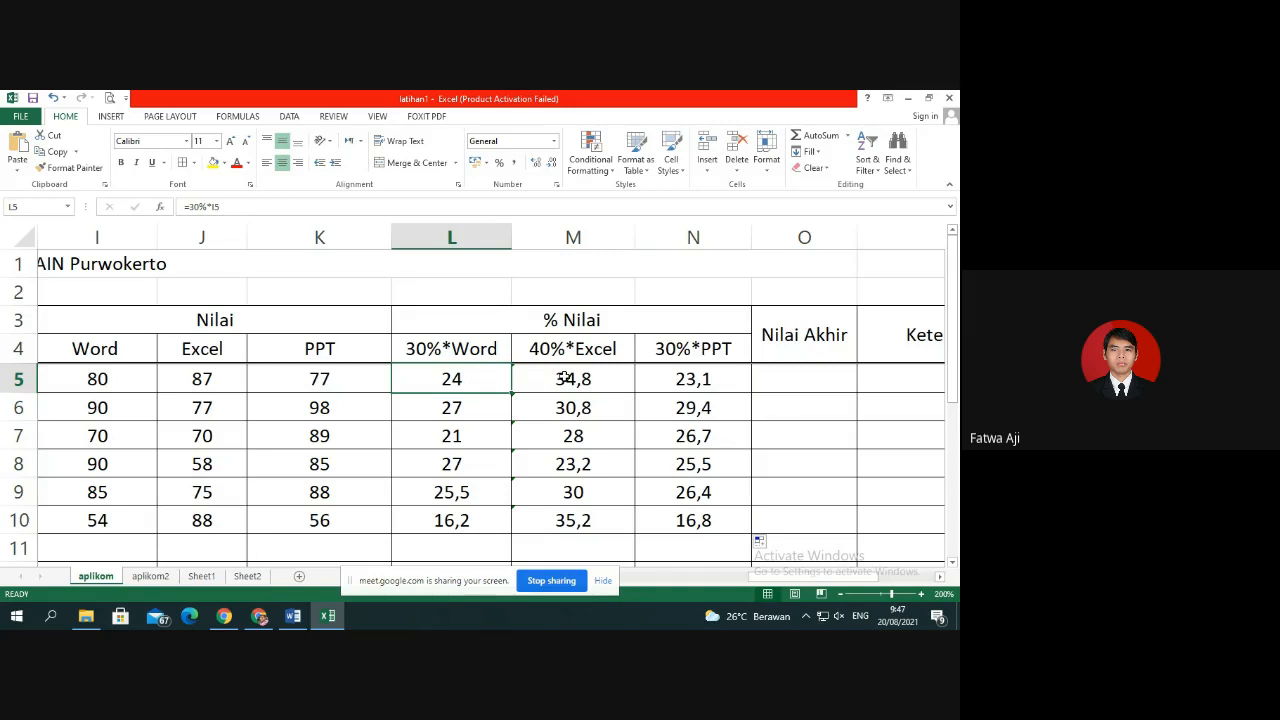
{"action": "left_click", "coordinate": [760, 376]}
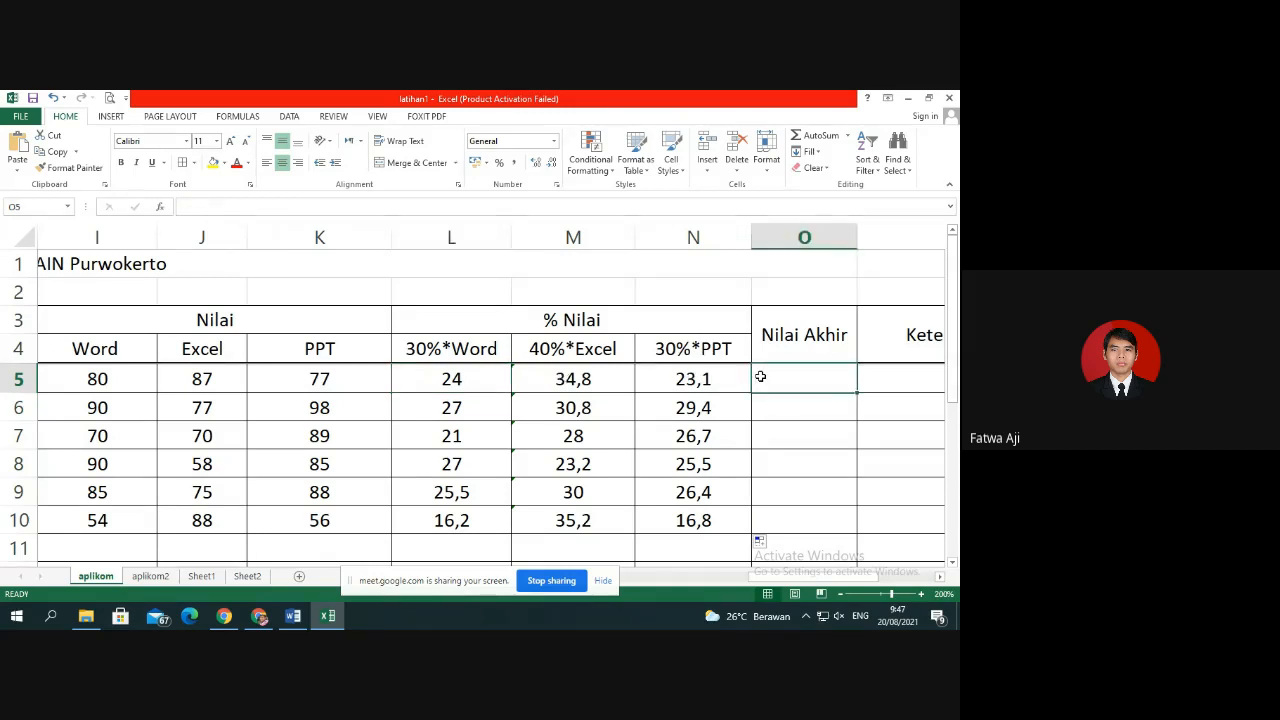
{"action": "type", "text": "=sum"}
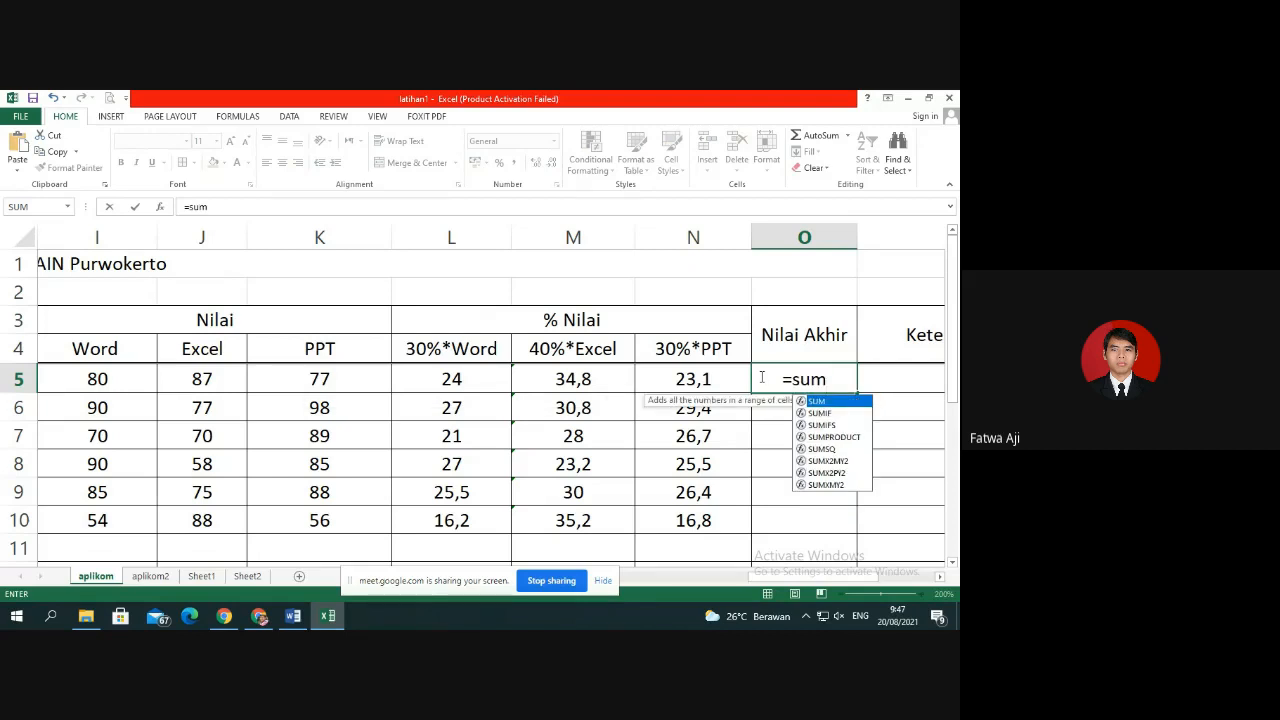
{"action": "type", "text": "("}
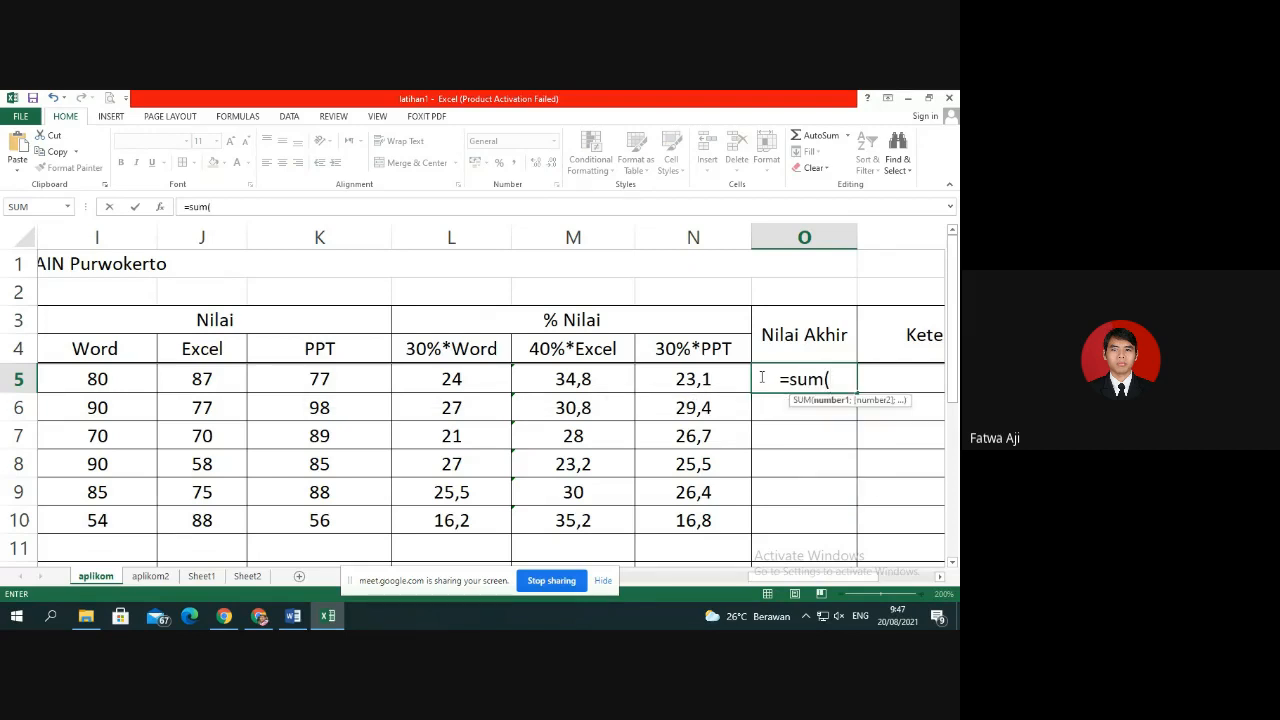
{"action": "left_click_drag", "start_coordinate": [449, 380], "coordinate": [644, 372]}
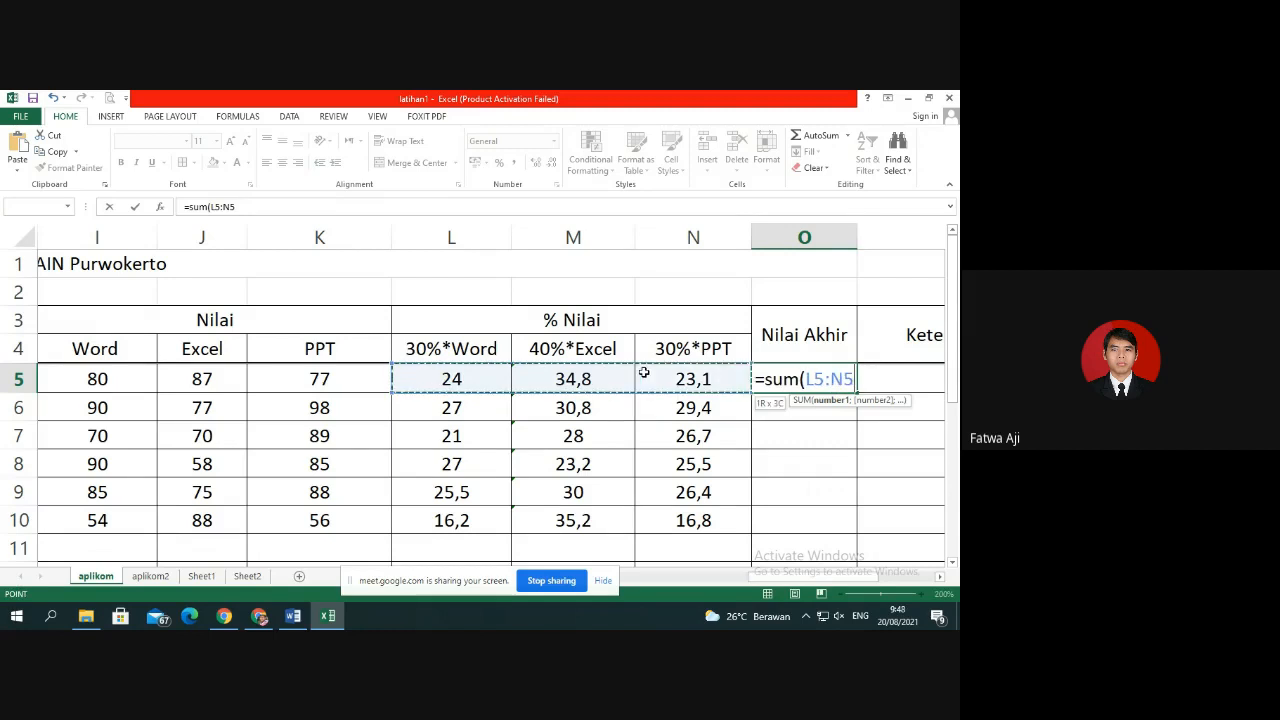
{"action": "key", "text": "Return"}
Replace the Nilai Akhir formula in O5 with the plain addition =L5+M5+N5.
{"action": "left_click", "coordinate": [819, 381]}
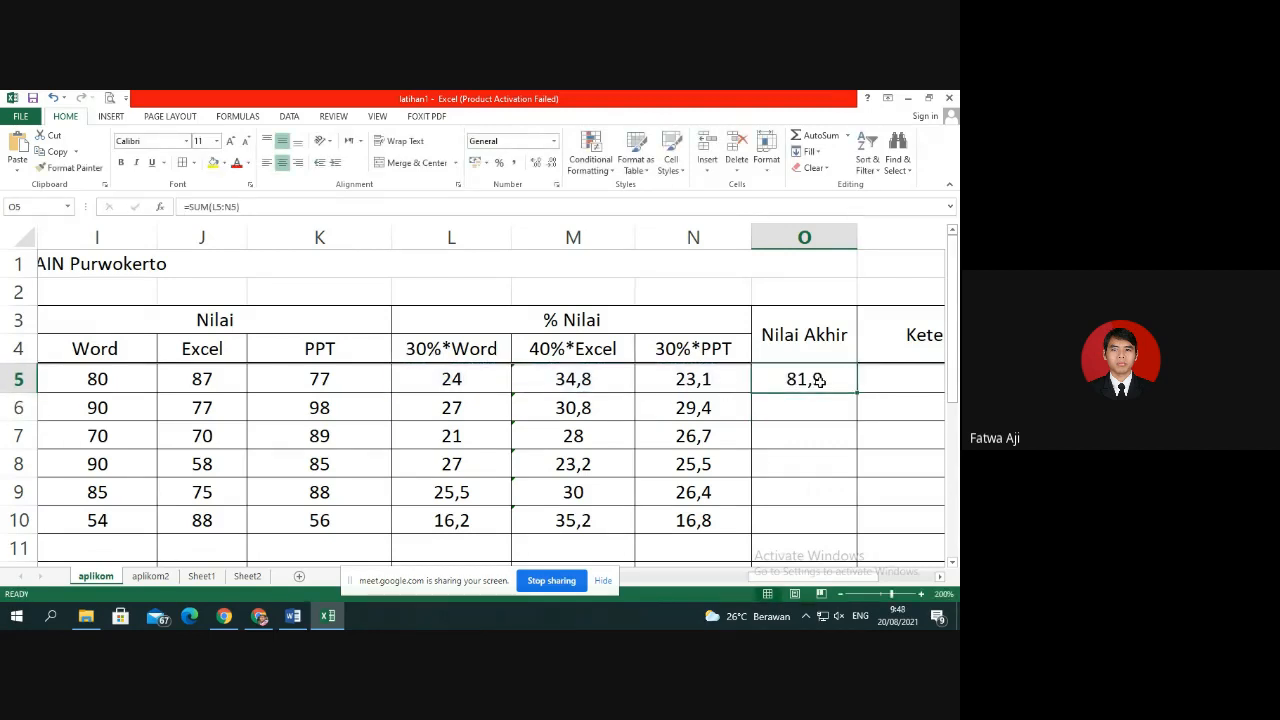
{"action": "type", "text": "="}
{"action": "left_click", "coordinate": [467, 381]}
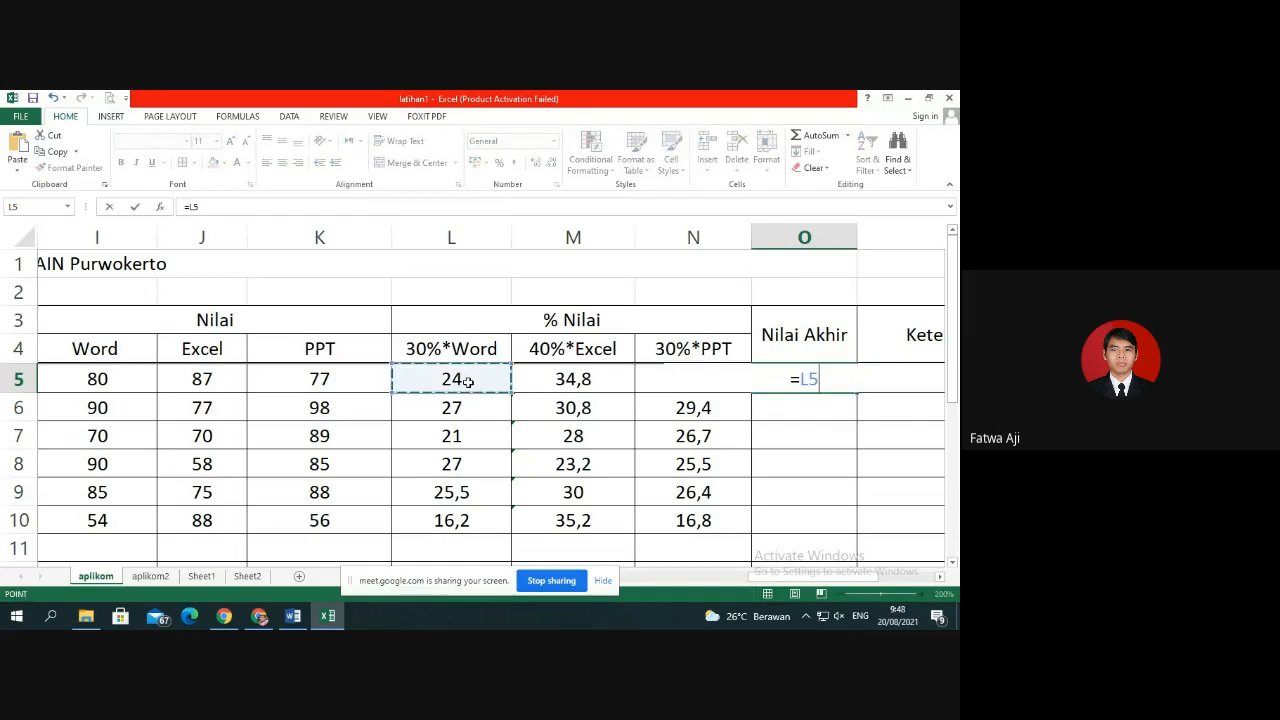
{"action": "type", "text": "+"}
{"action": "left_click", "coordinate": [606, 384]}
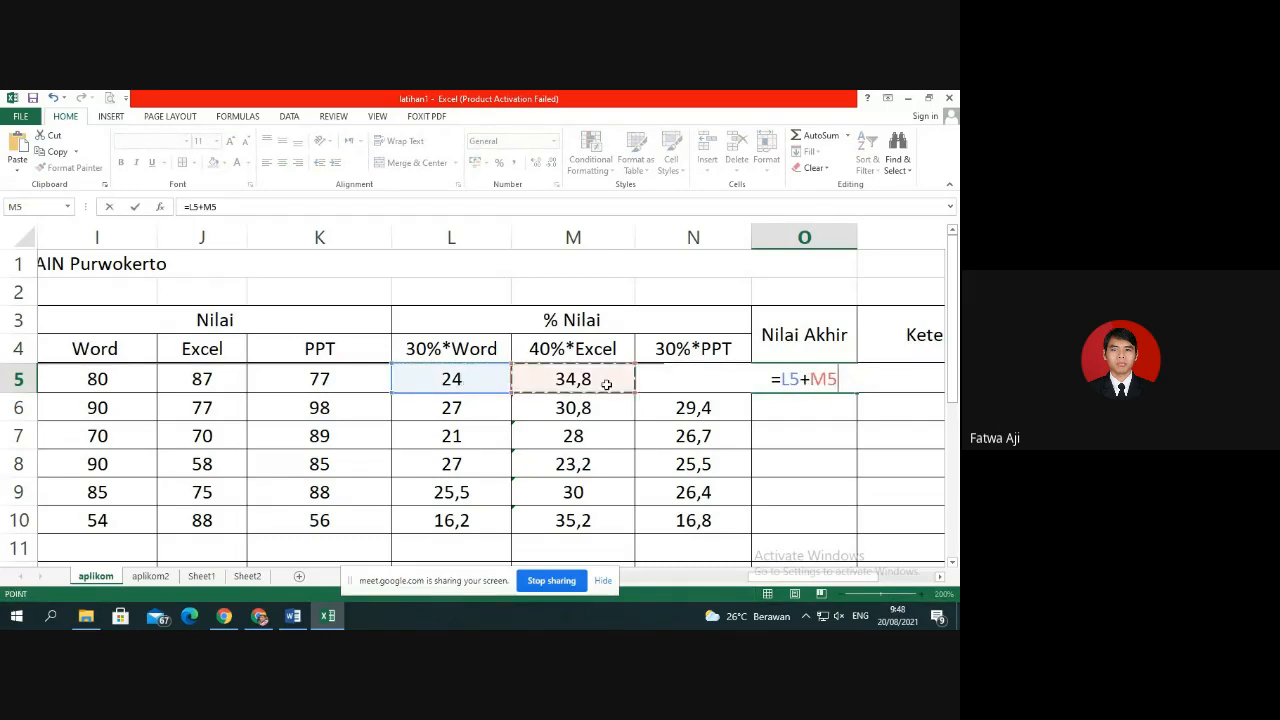
{"action": "type", "text": "+"}
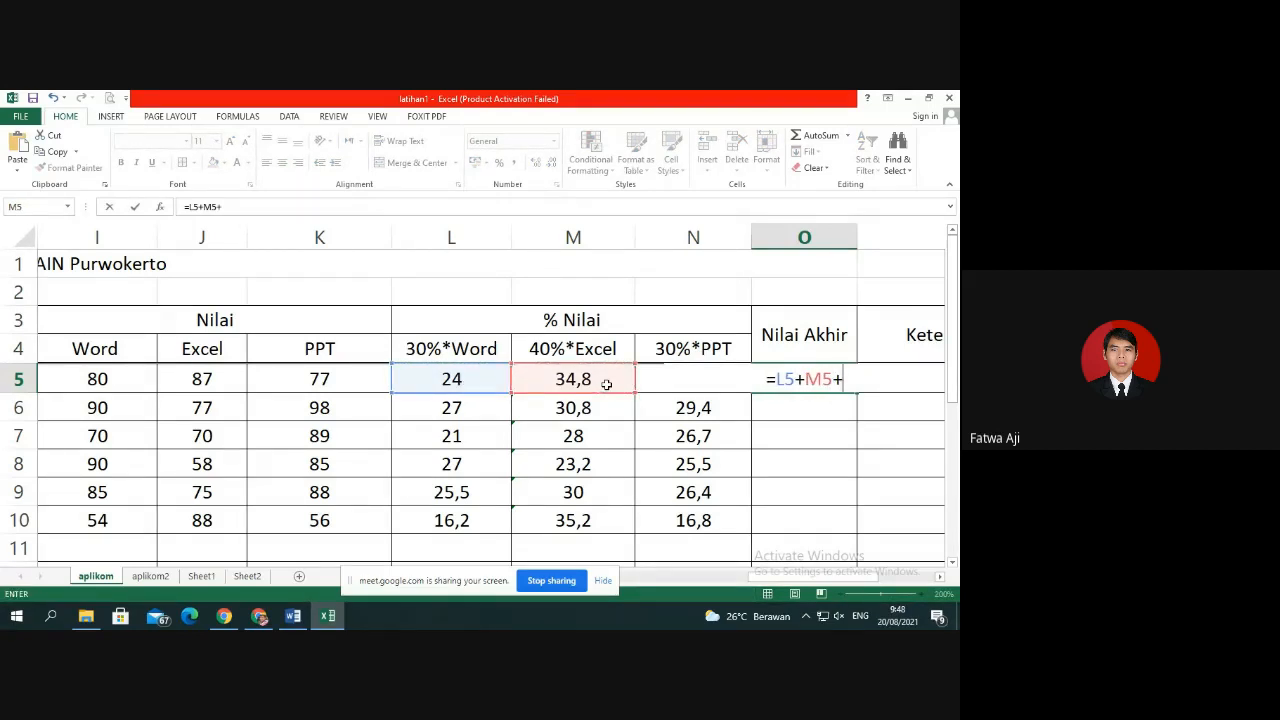
{"action": "key", "text": "Left"}
{"action": "key", "text": "Return"}
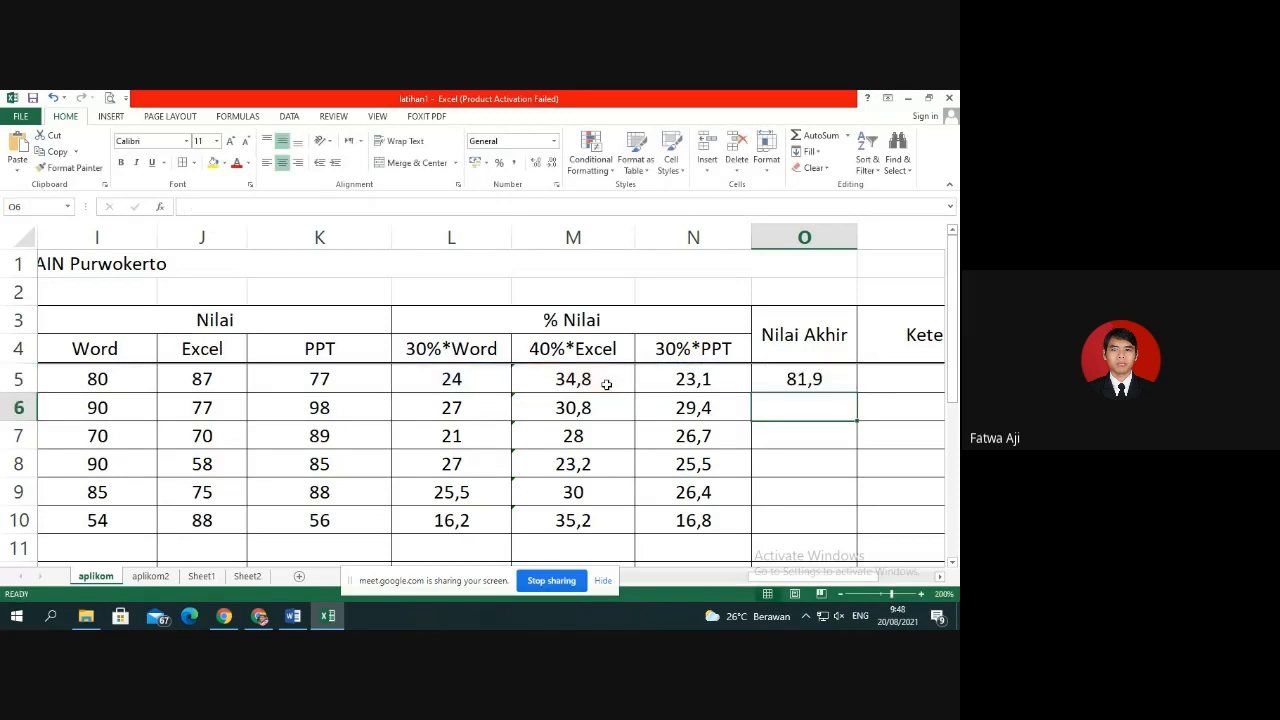
Enter =SUM(L5:N5) in O5 in place of the addition formula and fill it down the Nilai Akhir column to O10.
{"action": "key", "text": "Up"}
{"action": "type", "text": "=sm("}
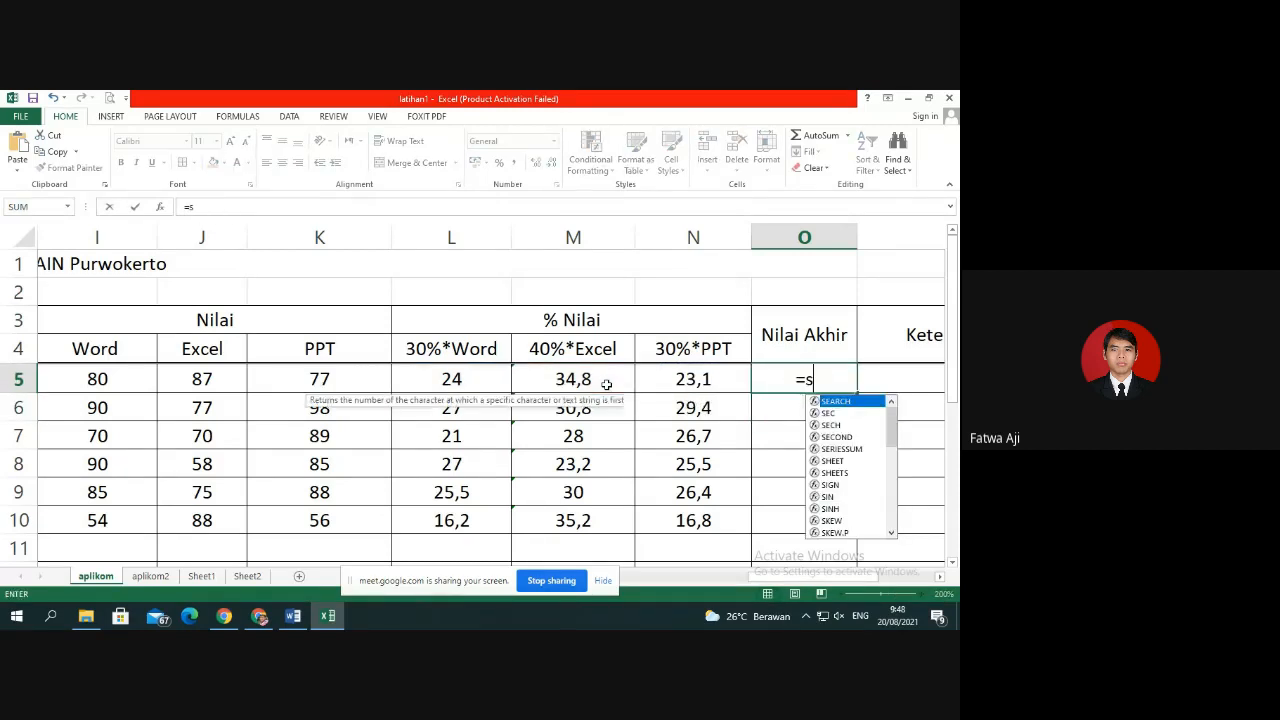
{"action": "key", "text": "BackSpace"}
{"action": "key", "text": "BackSpace"}
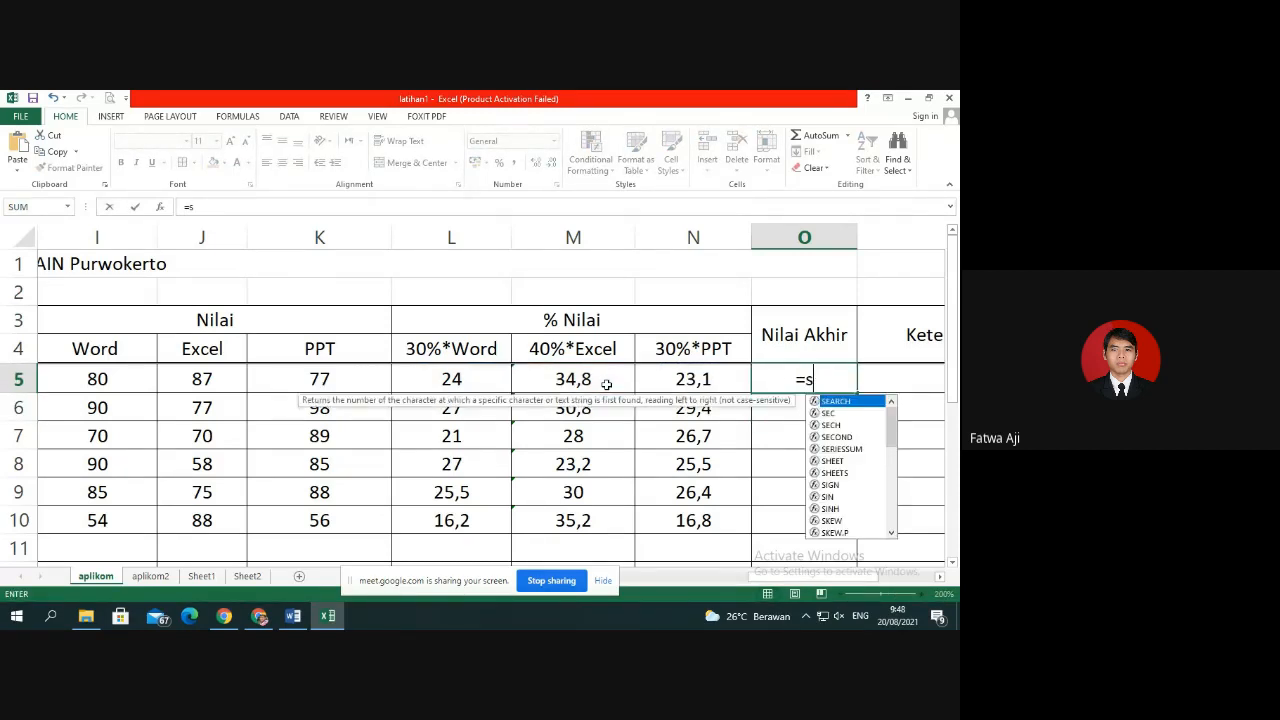
{"action": "type", "text": "um("}
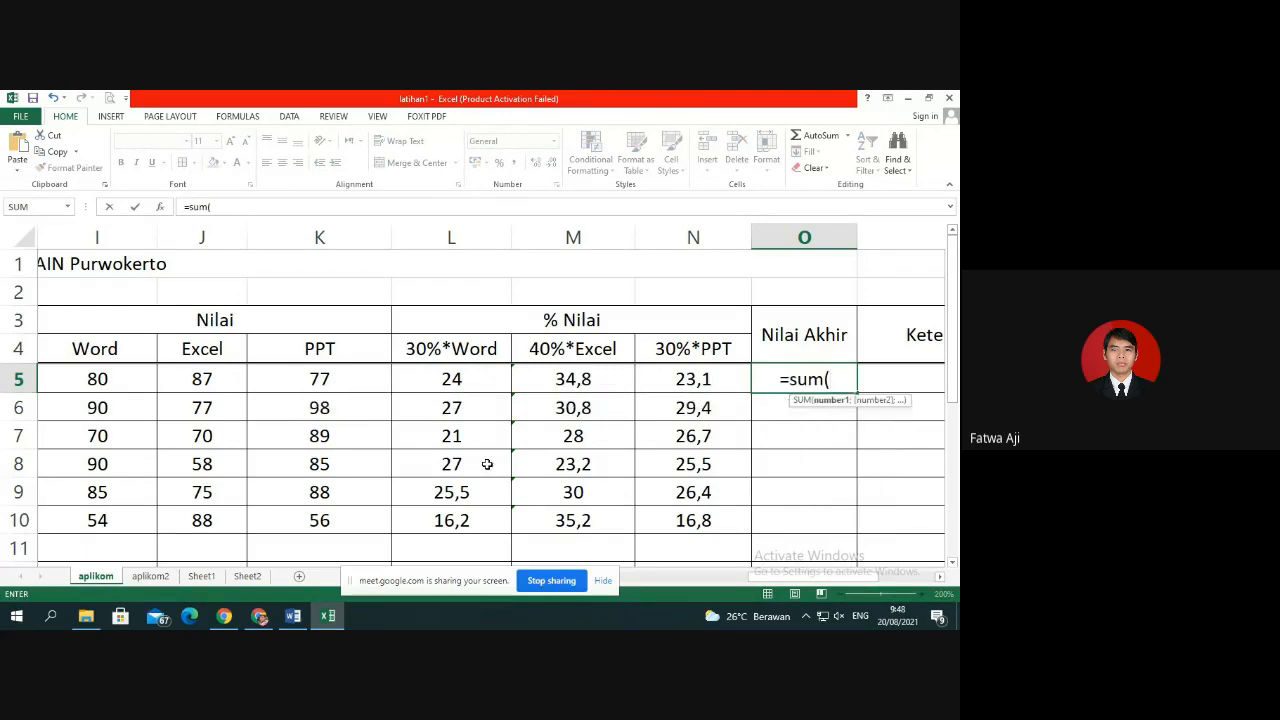
{"action": "left_click_drag", "start_coordinate": [455, 385], "coordinate": [660, 378]}
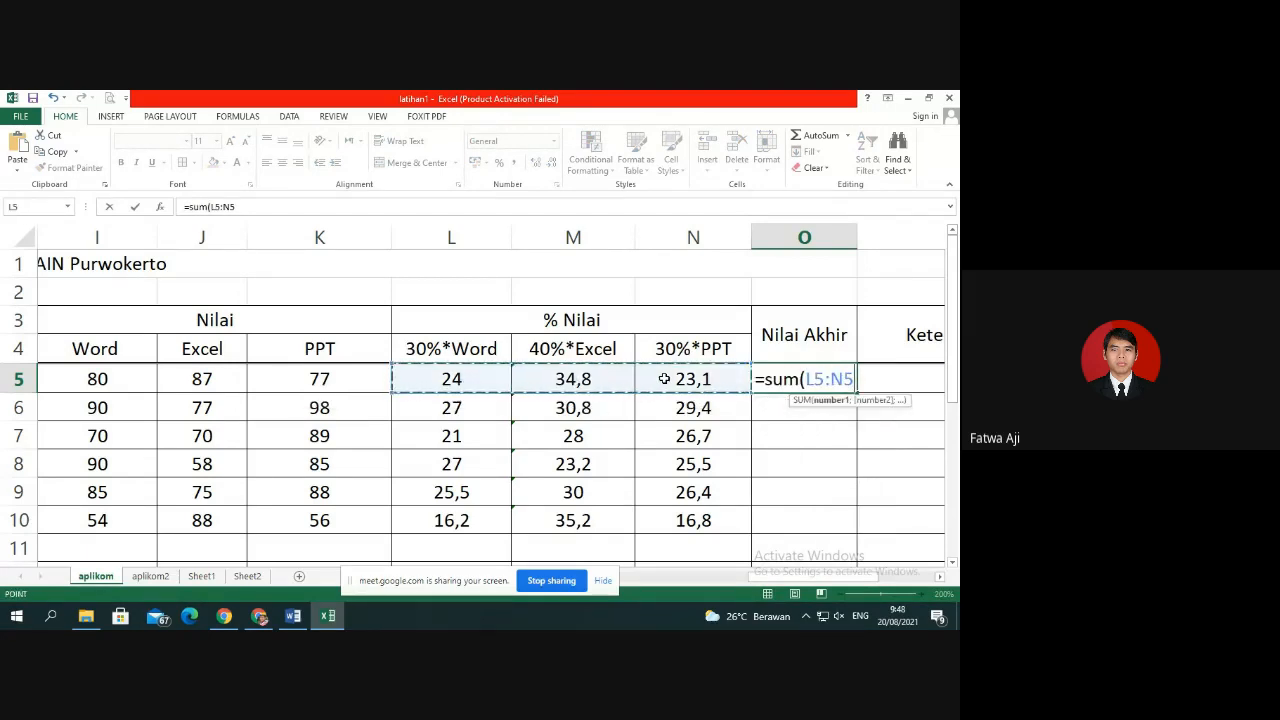
{"action": "key", "text": "Return"}
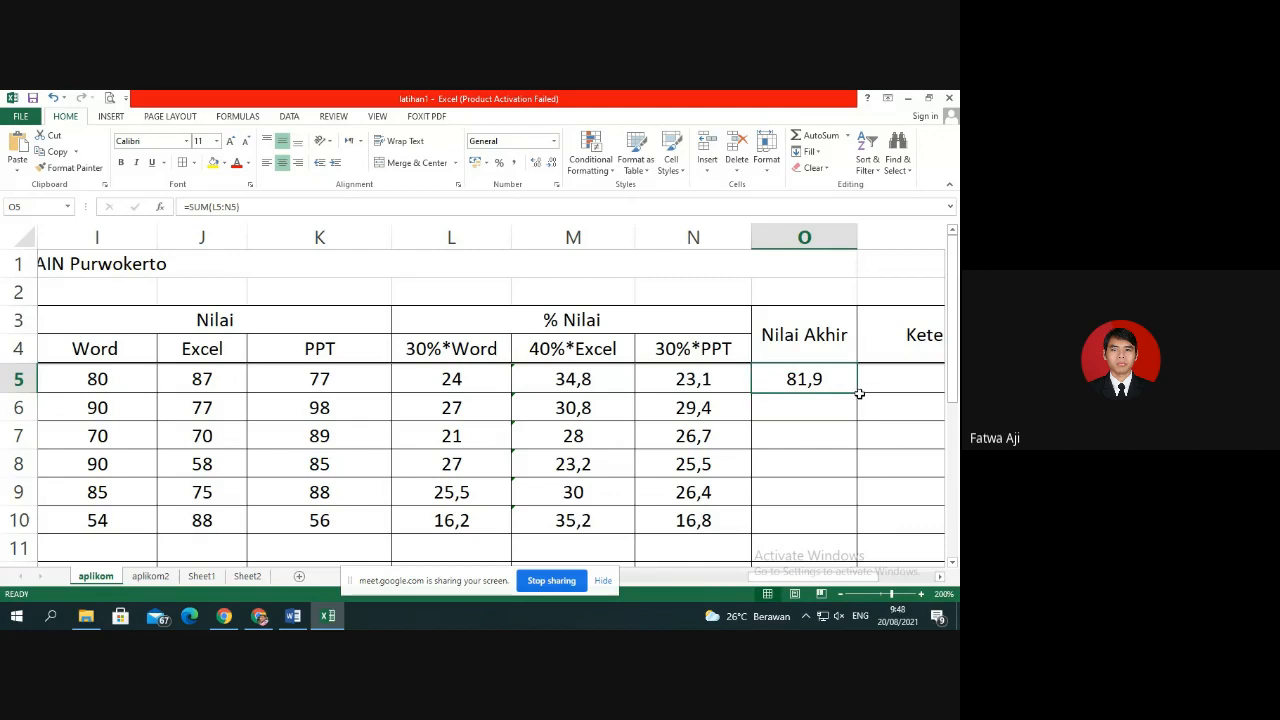
{"action": "left_click_drag", "start_coordinate": [855, 393], "coordinate": [864, 533]}
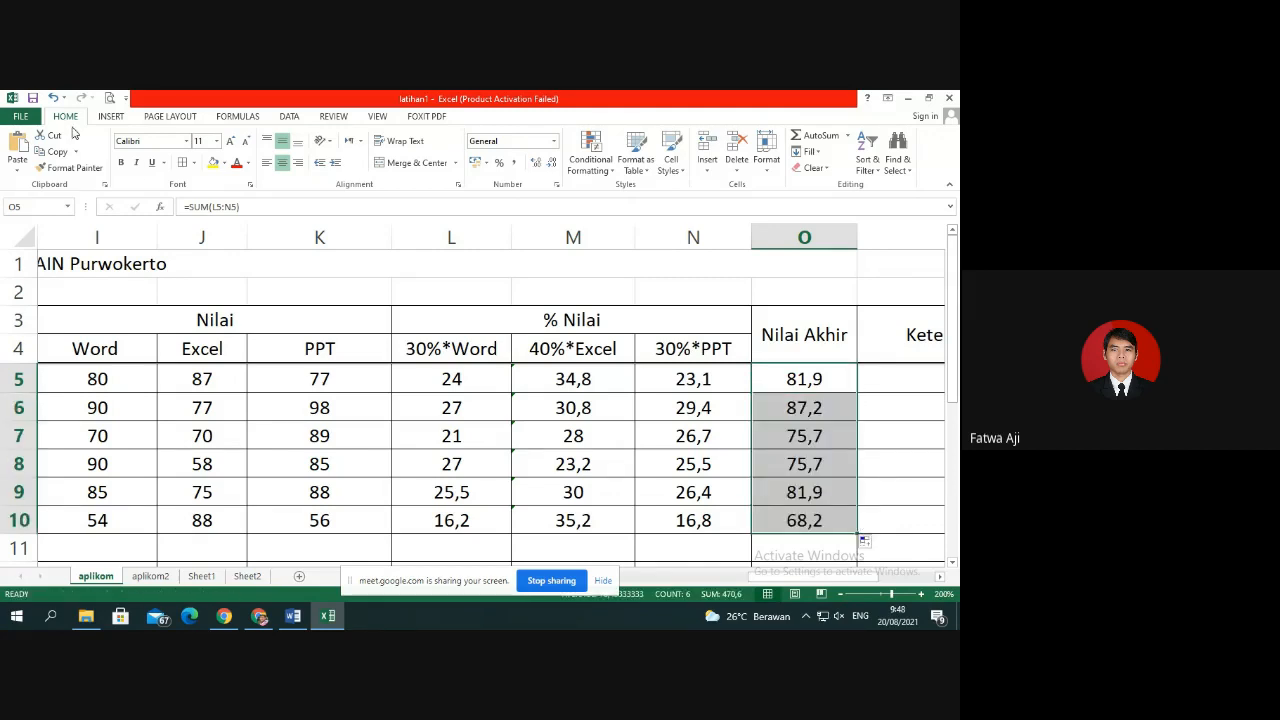
{"action": "left_click", "coordinate": [688, 466]}
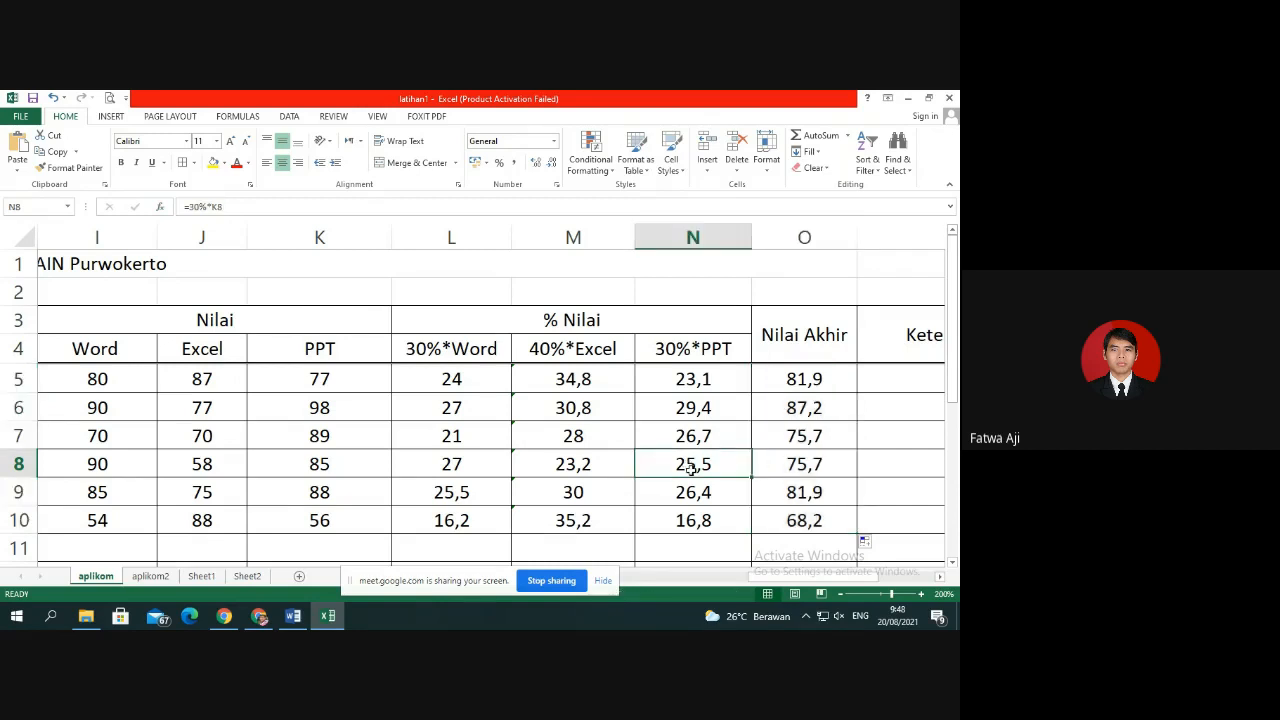
Examine the Nilai Akhir scores, the empty Keterangan column with its Lulus and Belum Lulus labels, and the KKM threshold below the table.
{"action": "scroll", "coordinate": [691, 470], "scroll_direction": "down", "scroll_amount": 1}
{"action": "scroll", "coordinate": [703, 477], "scroll_direction": "up", "scroll_amount": 1}
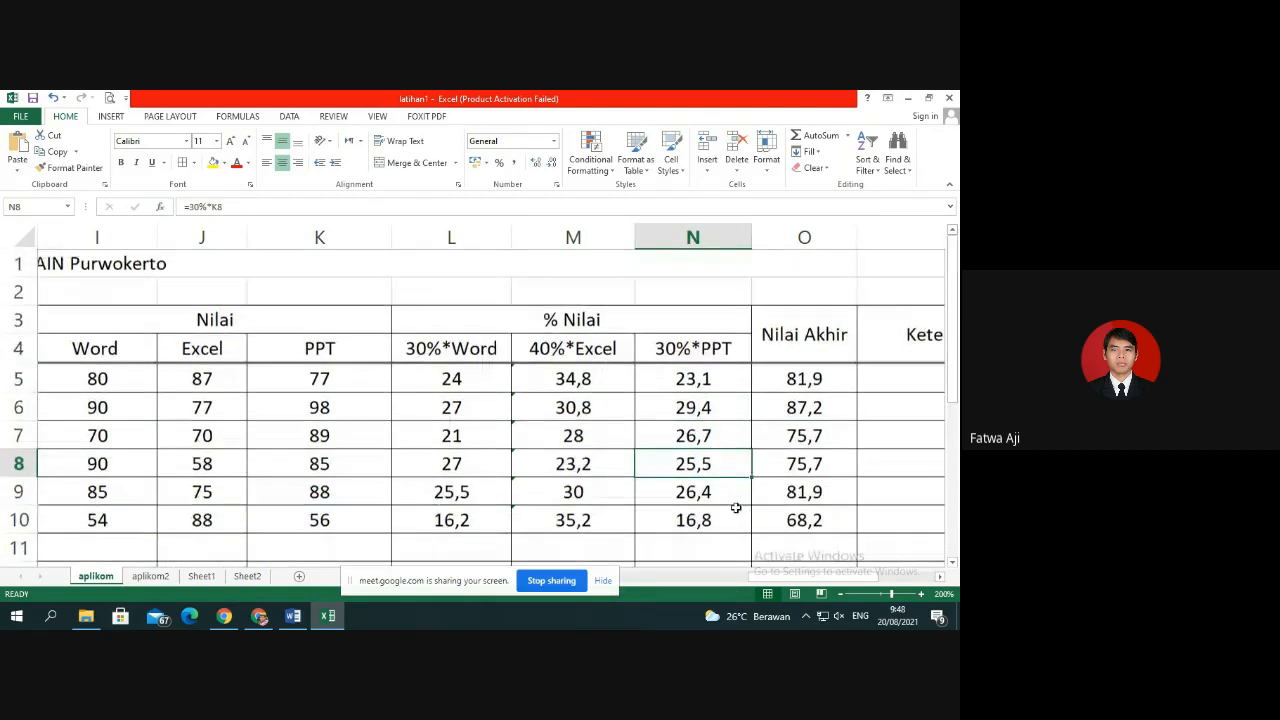
{"action": "left_click_drag", "start_coordinate": [782, 578], "coordinate": [832, 580]}
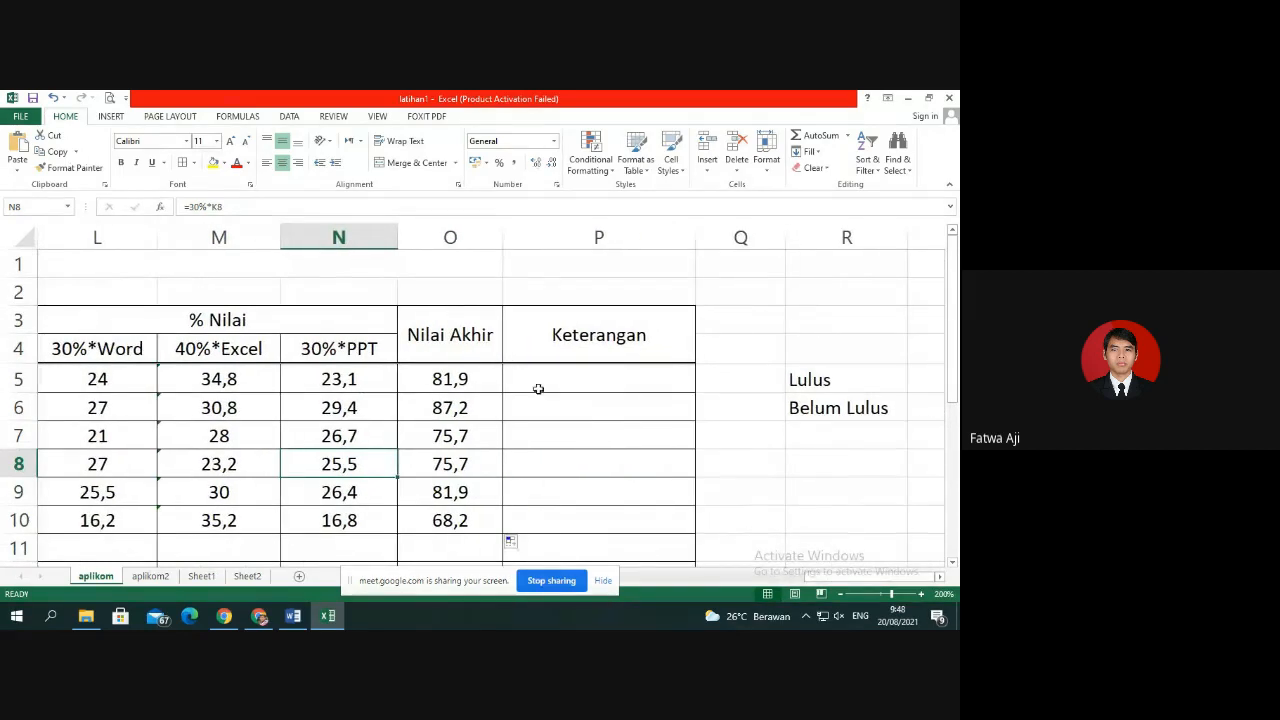
{"action": "scroll", "coordinate": [507, 410], "scroll_direction": "down", "scroll_amount": 3}
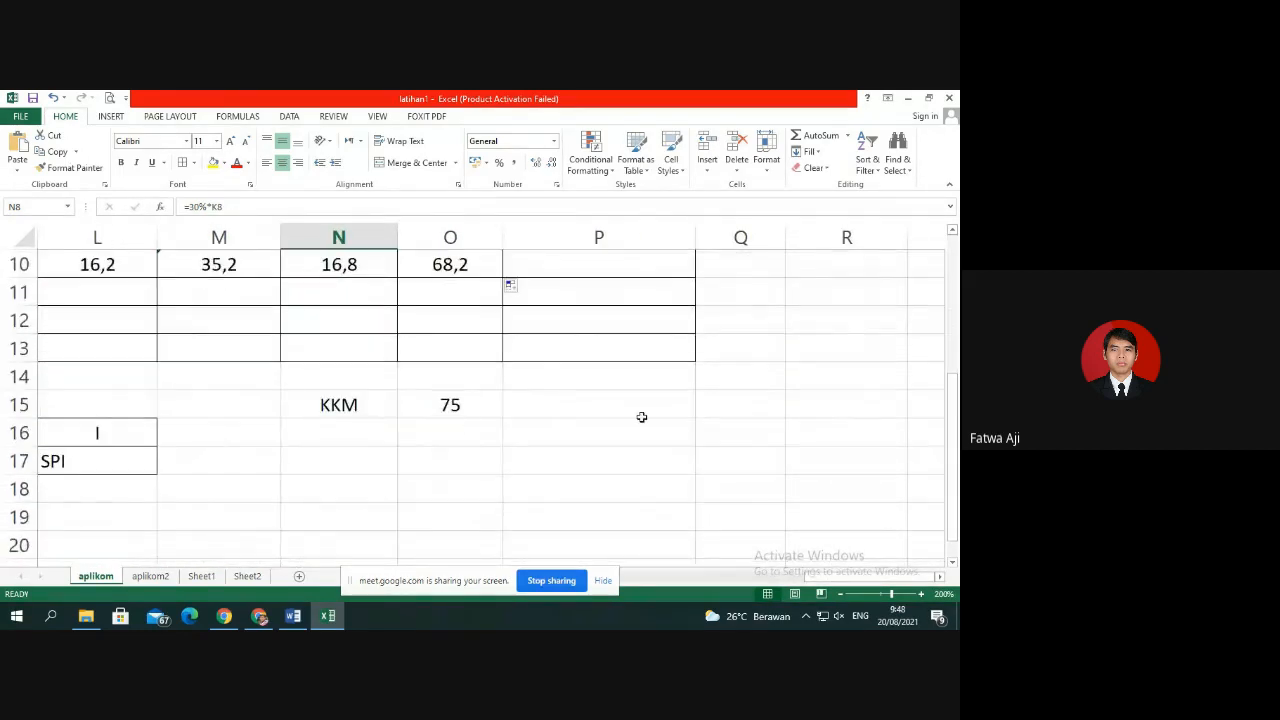
{"action": "scroll", "coordinate": [642, 417], "scroll_direction": "up", "scroll_amount": 3}
{"action": "scroll", "coordinate": [642, 417], "scroll_direction": "down", "scroll_amount": 2}
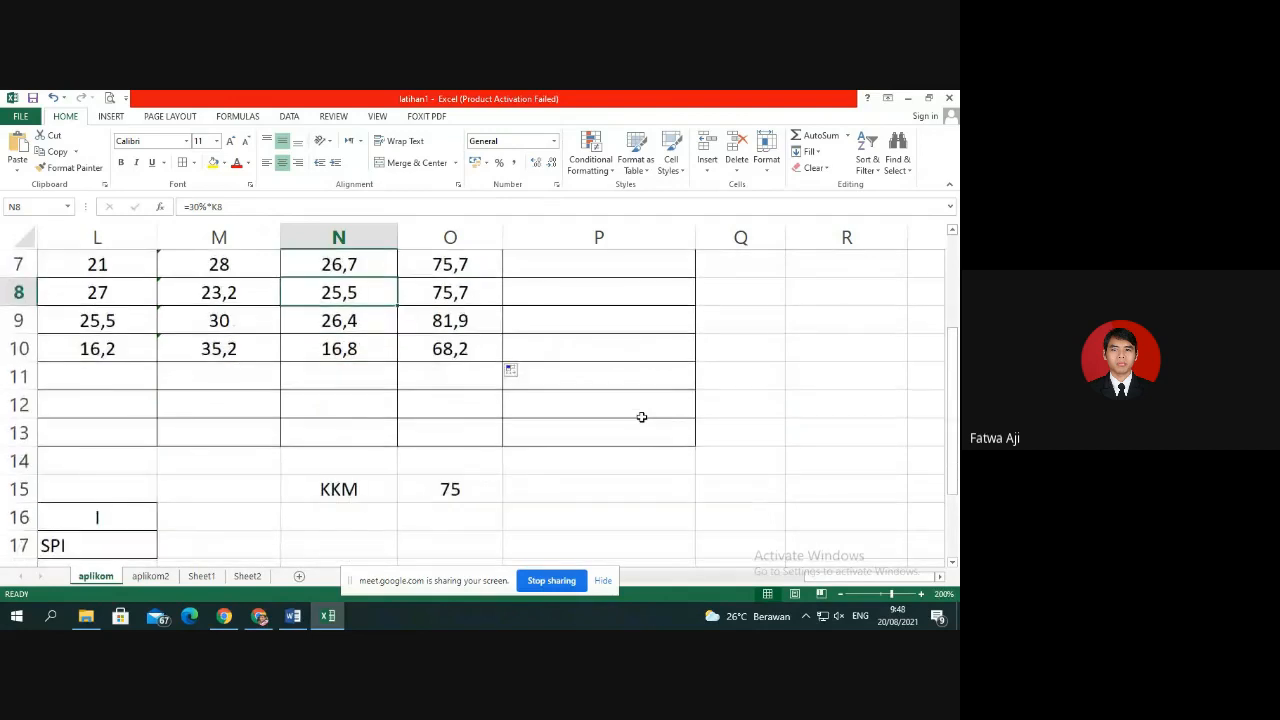
{"action": "left_click", "coordinate": [467, 491]}
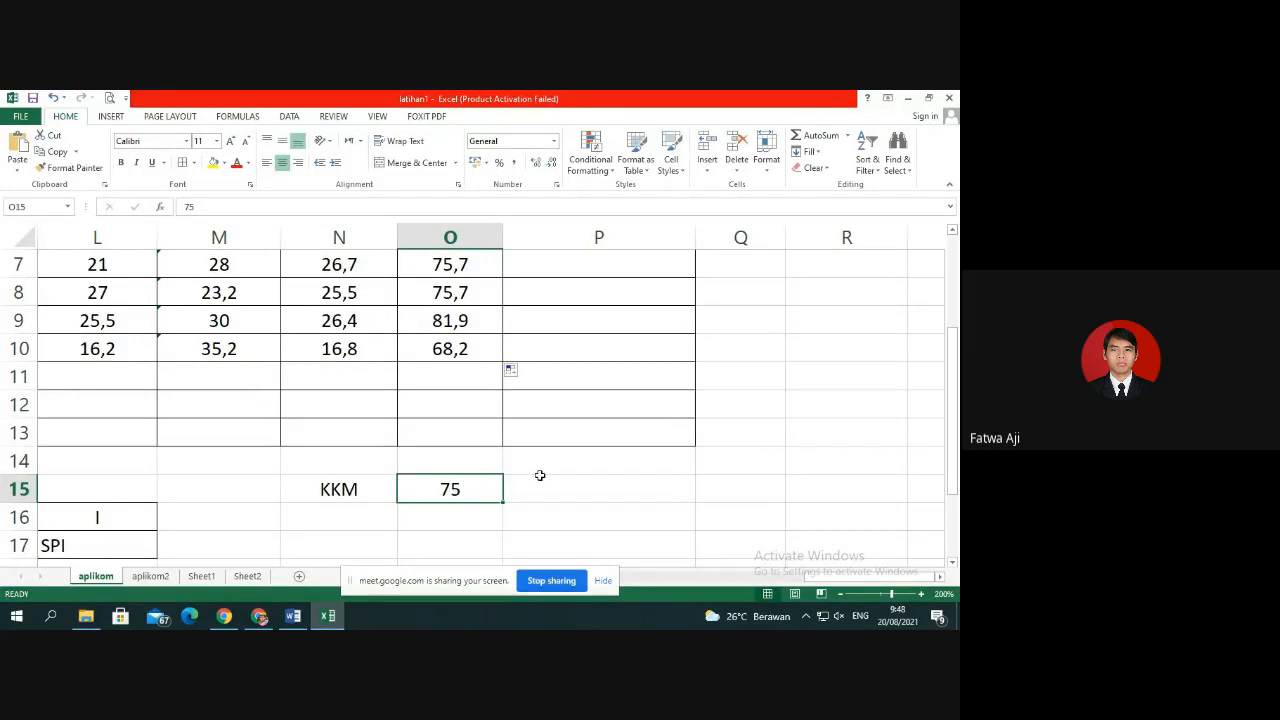
{"action": "scroll", "coordinate": [537, 474], "scroll_direction": "up", "scroll_amount": 1}
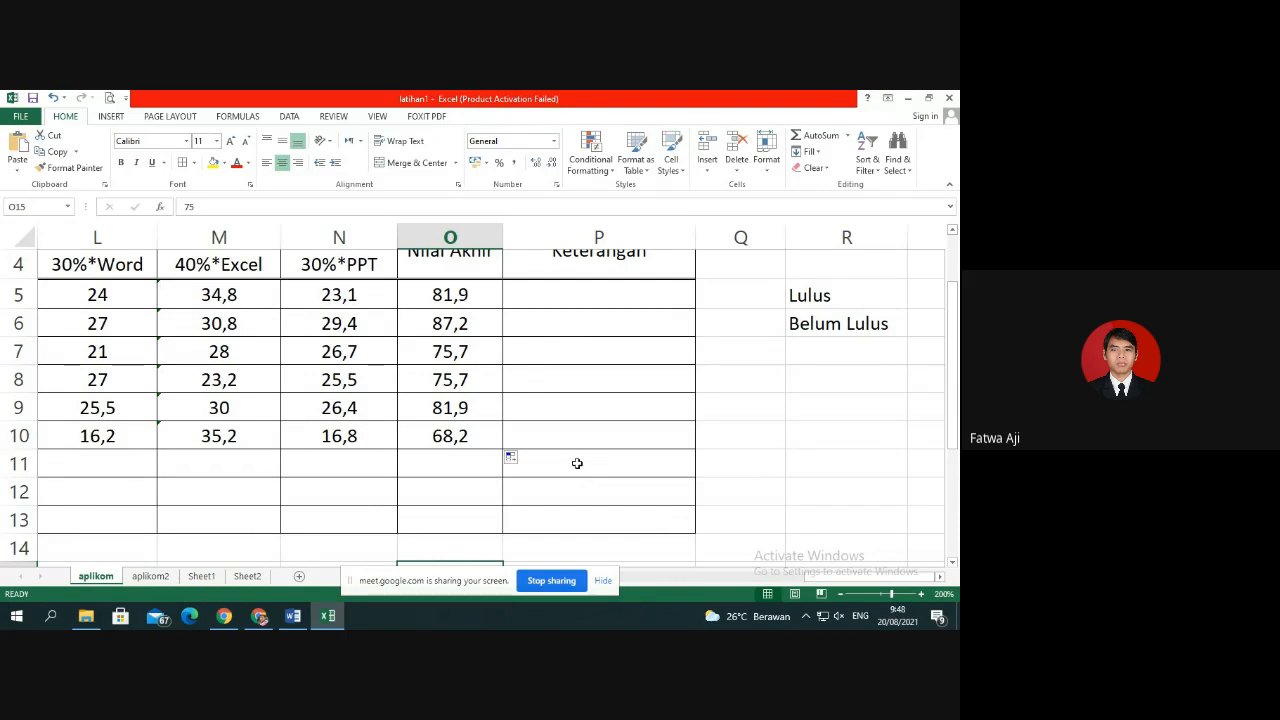
{"action": "scroll", "coordinate": [514, 458], "scroll_direction": "down", "scroll_amount": 1}
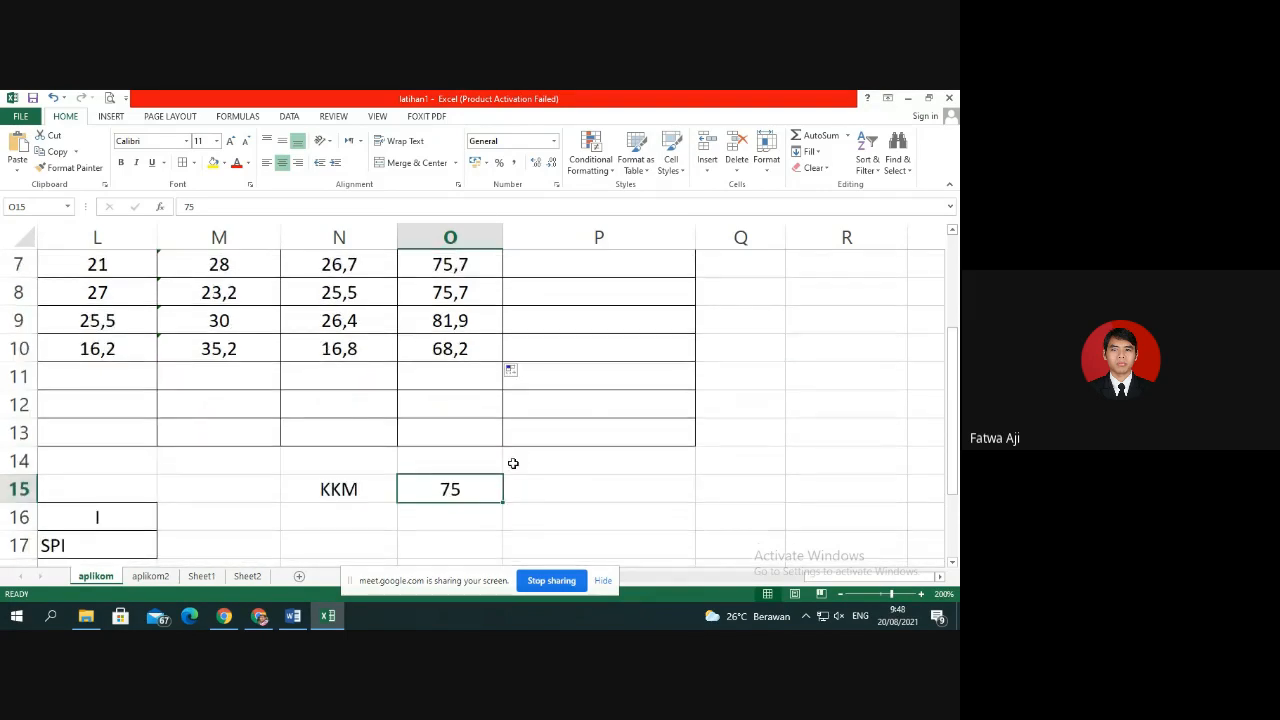
{"action": "scroll", "coordinate": [512, 464], "scroll_direction": "up", "scroll_amount": 2}
{"action": "scroll", "coordinate": [512, 464], "scroll_direction": "down", "scroll_amount": 3}
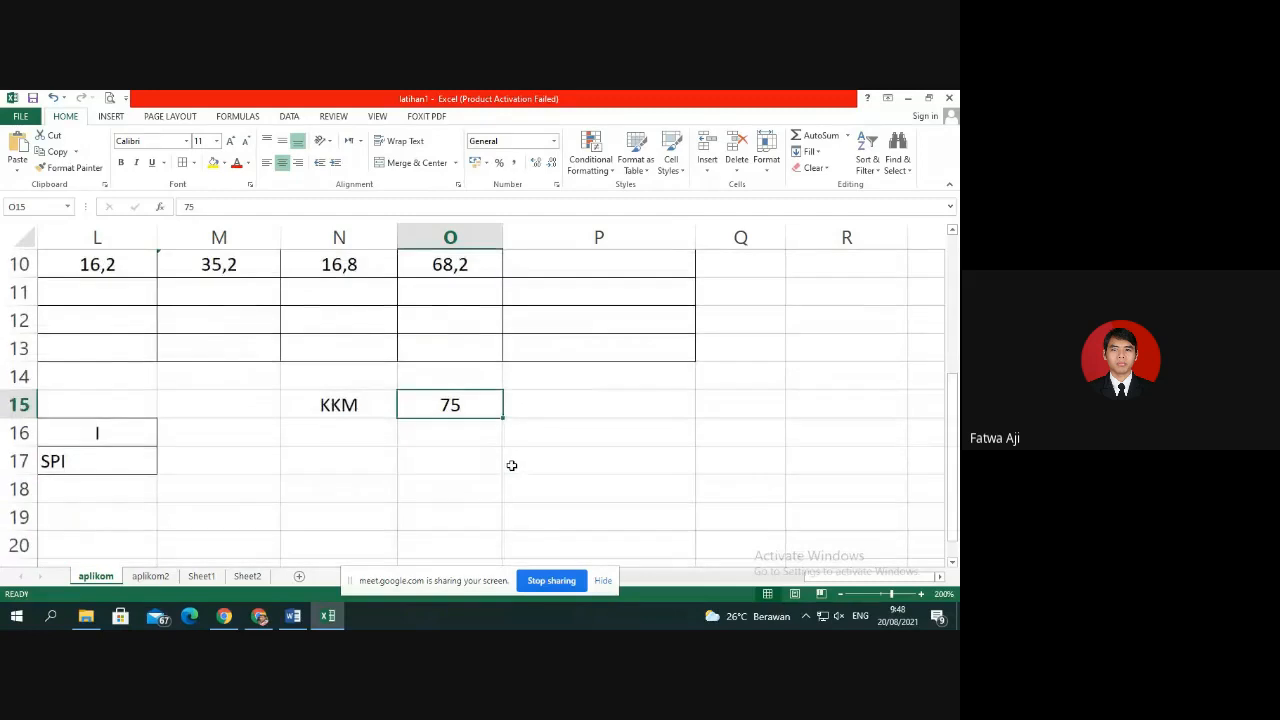
{"action": "scroll", "coordinate": [511, 465], "scroll_direction": "up", "scroll_amount": 3}
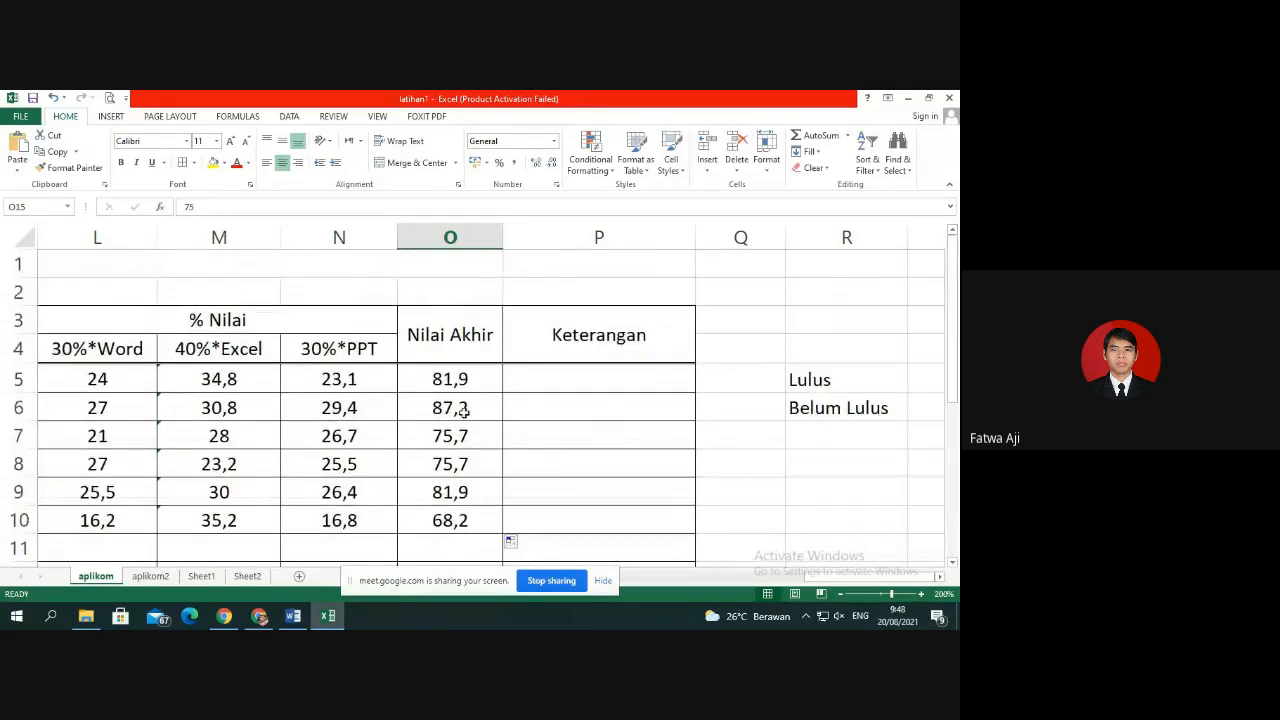
{"action": "left_click", "coordinate": [465, 520]}
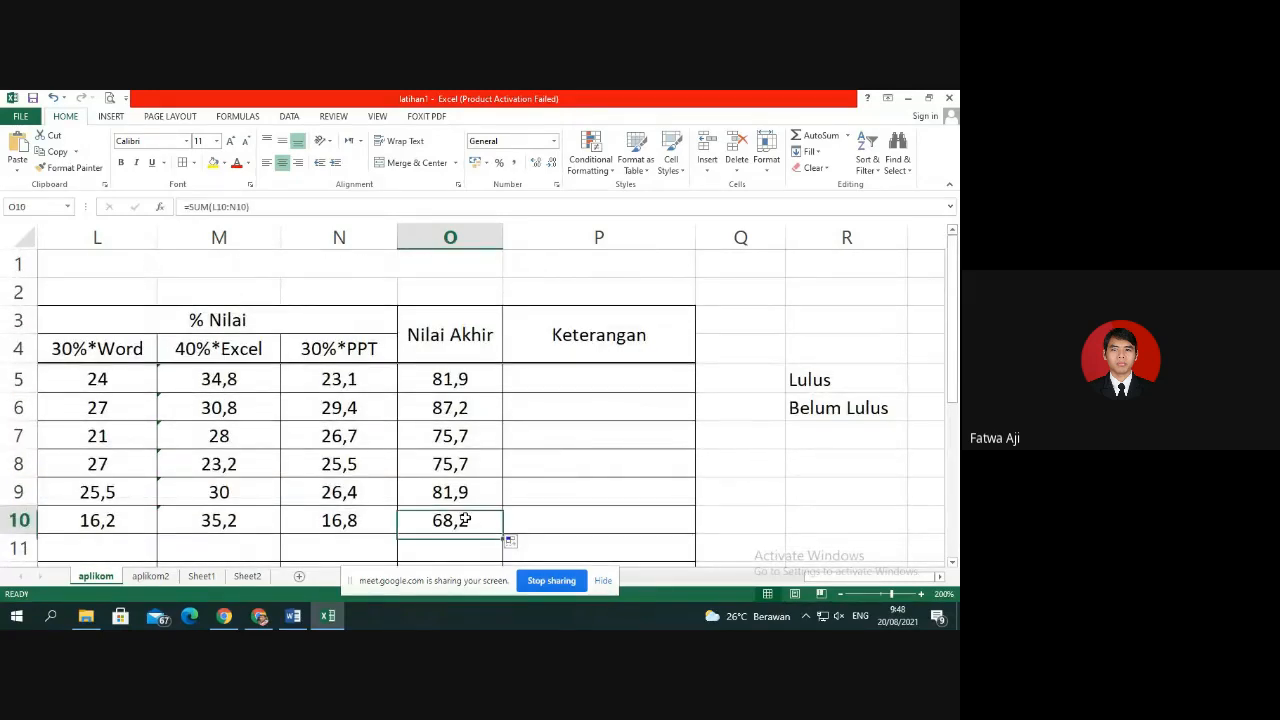
Enter the pass/fail formula =IF(O5>=75;"LULUS";"MENGULANG") in the first Keterangan cell, P5.
{"action": "left_click", "coordinate": [551, 384]}
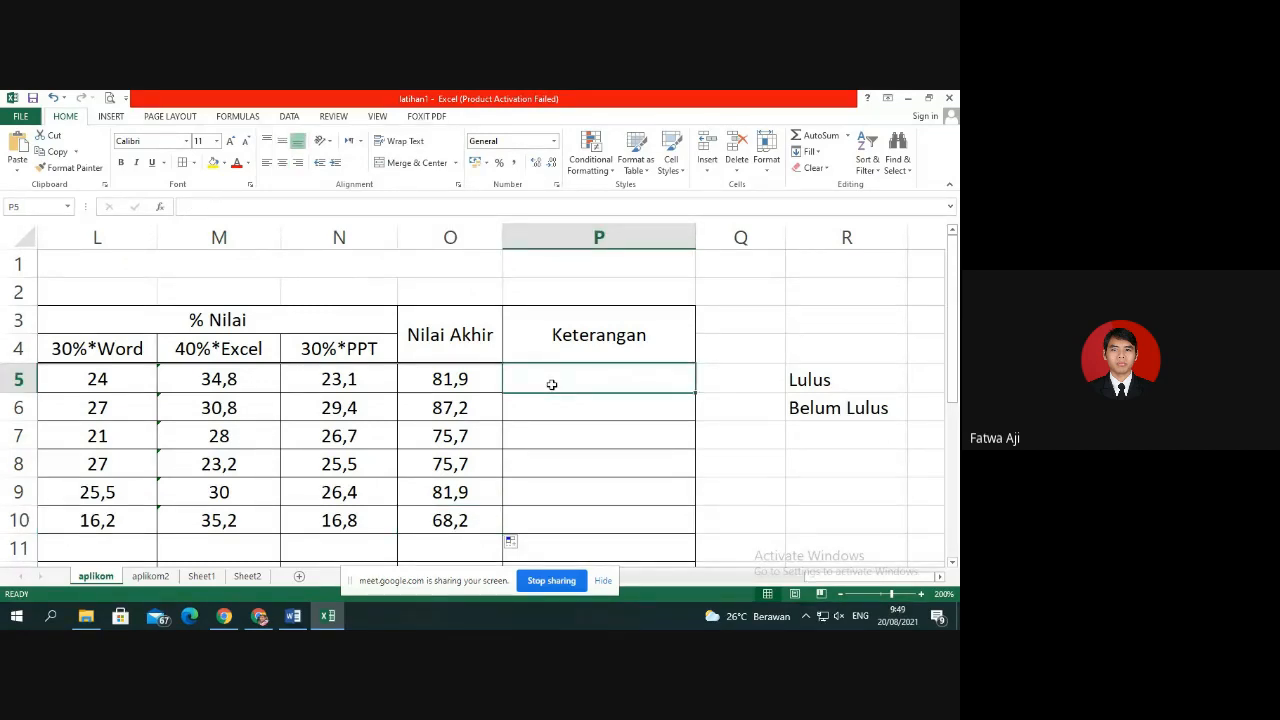
{"action": "type", "text": "=if"}
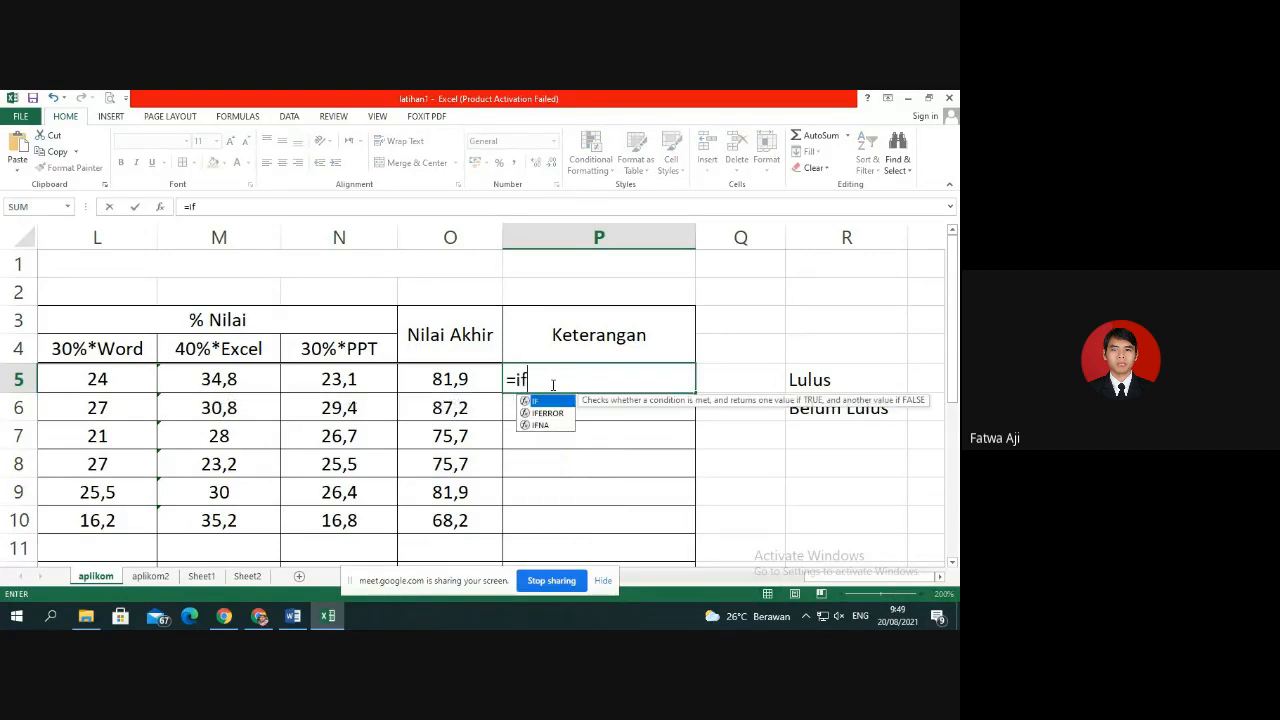
{"action": "type", "text": "("}
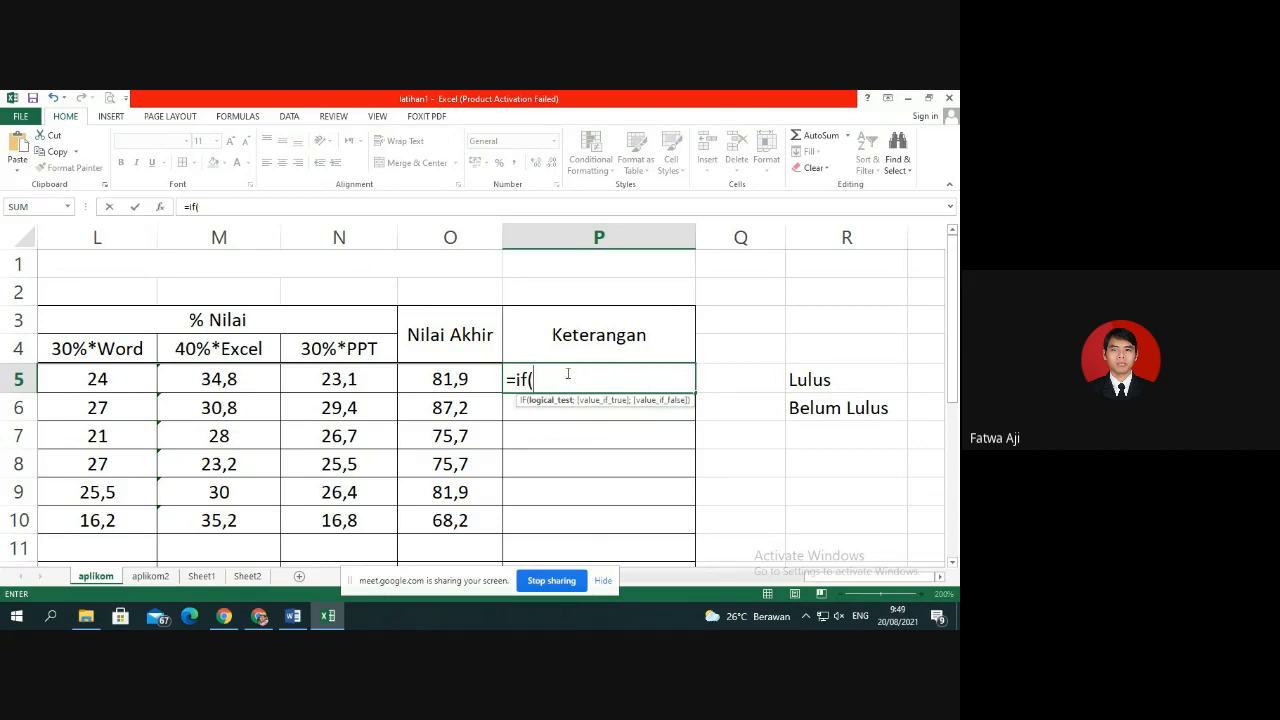
{"action": "left_click", "coordinate": [444, 380]}
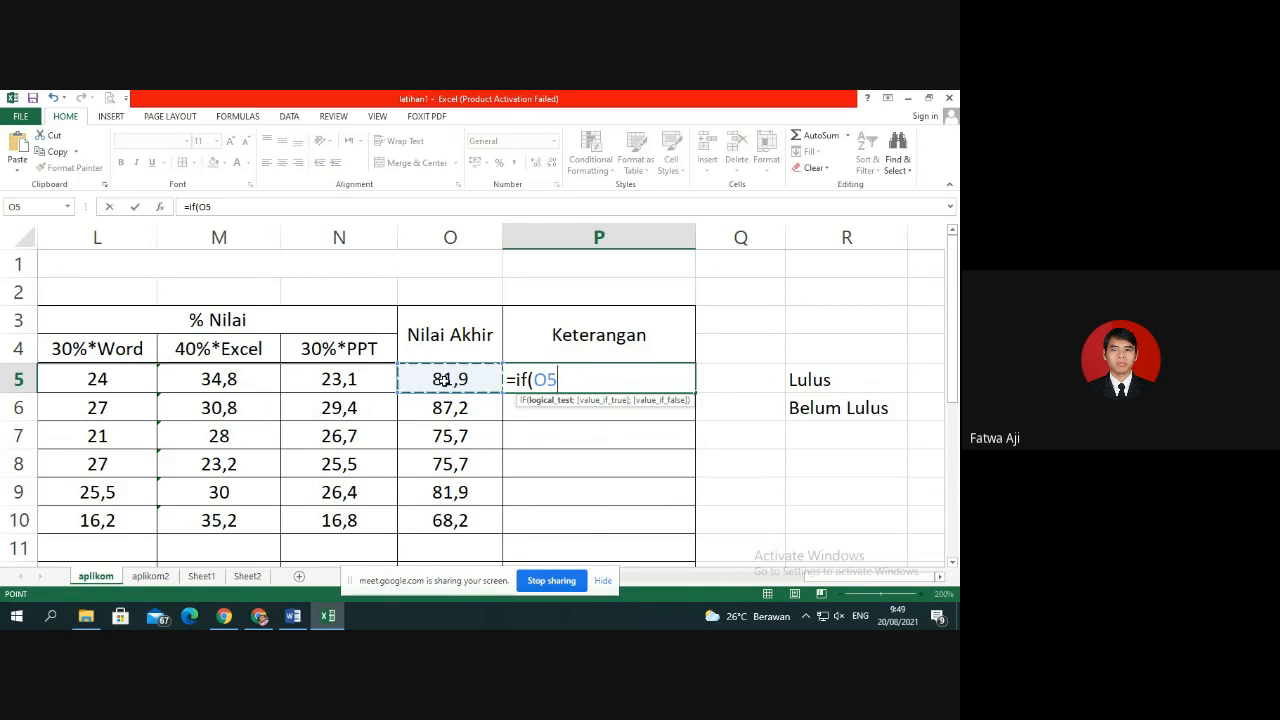
{"action": "type", "text": ">="}
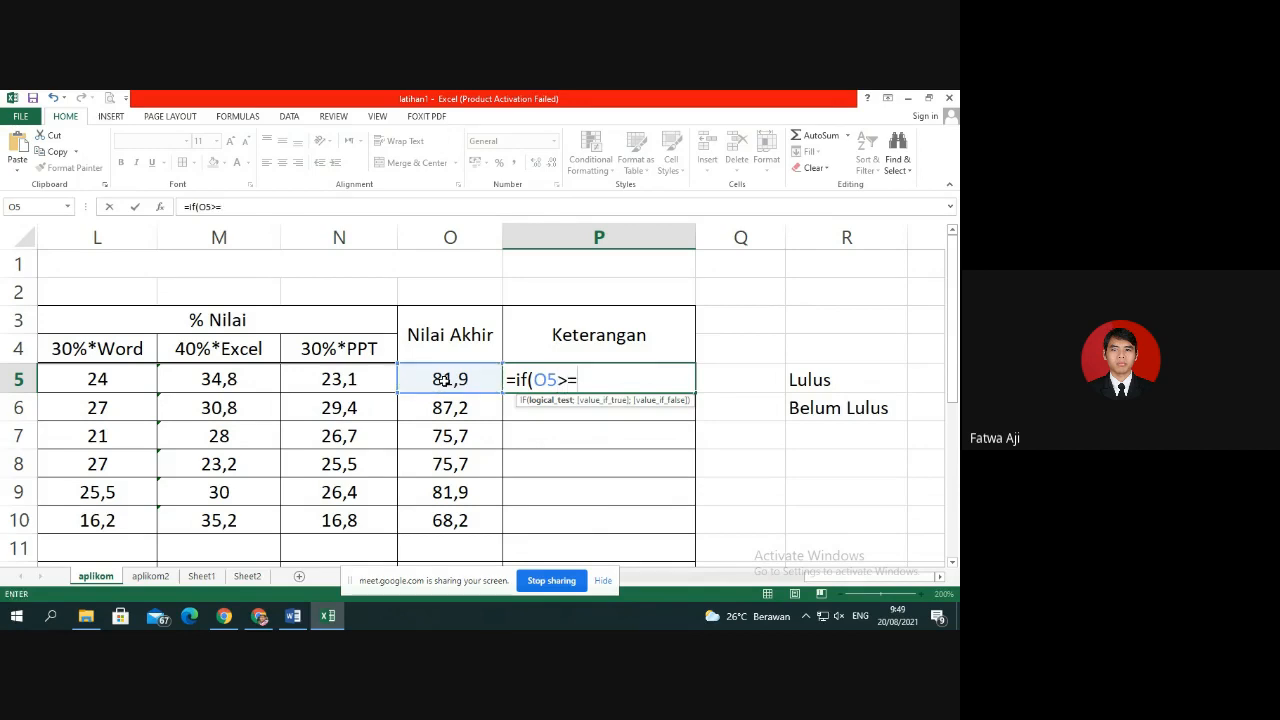
{"action": "type", "text": "75"}
{"action": "type", "text": ";\"LULU"}
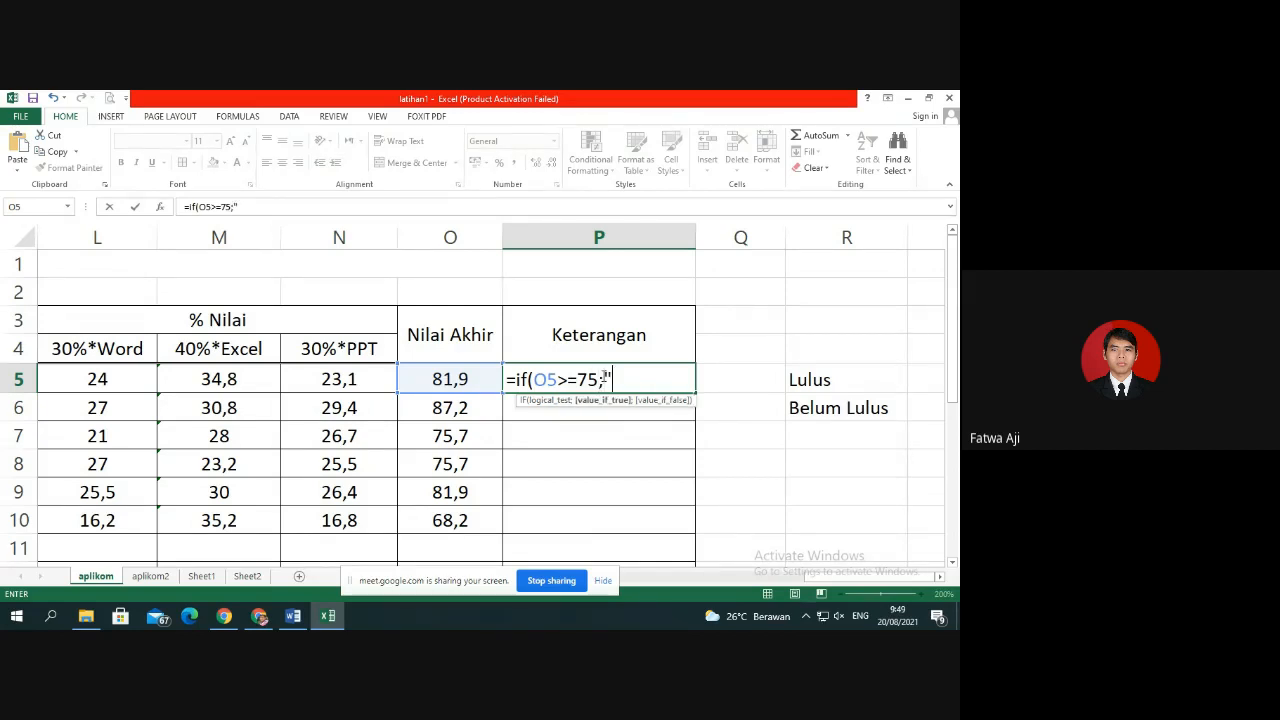
{"action": "type", "text": "S\""}
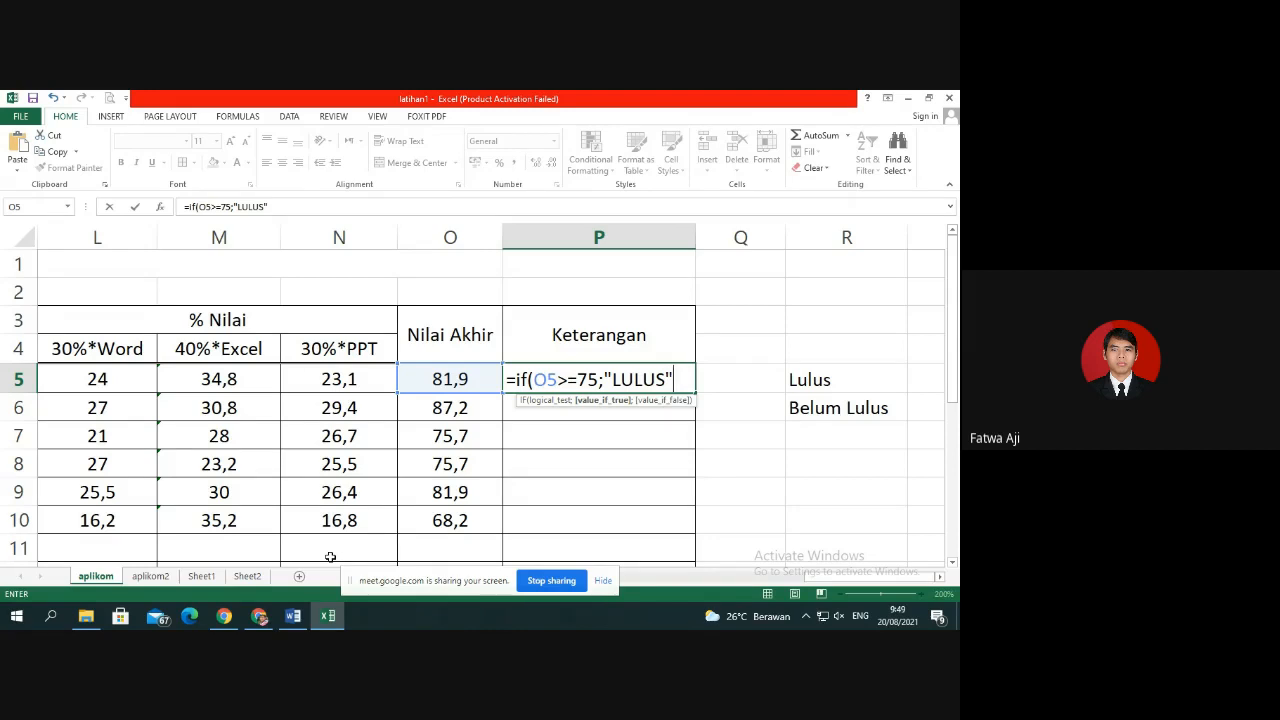
{"action": "type", "text": ";"}
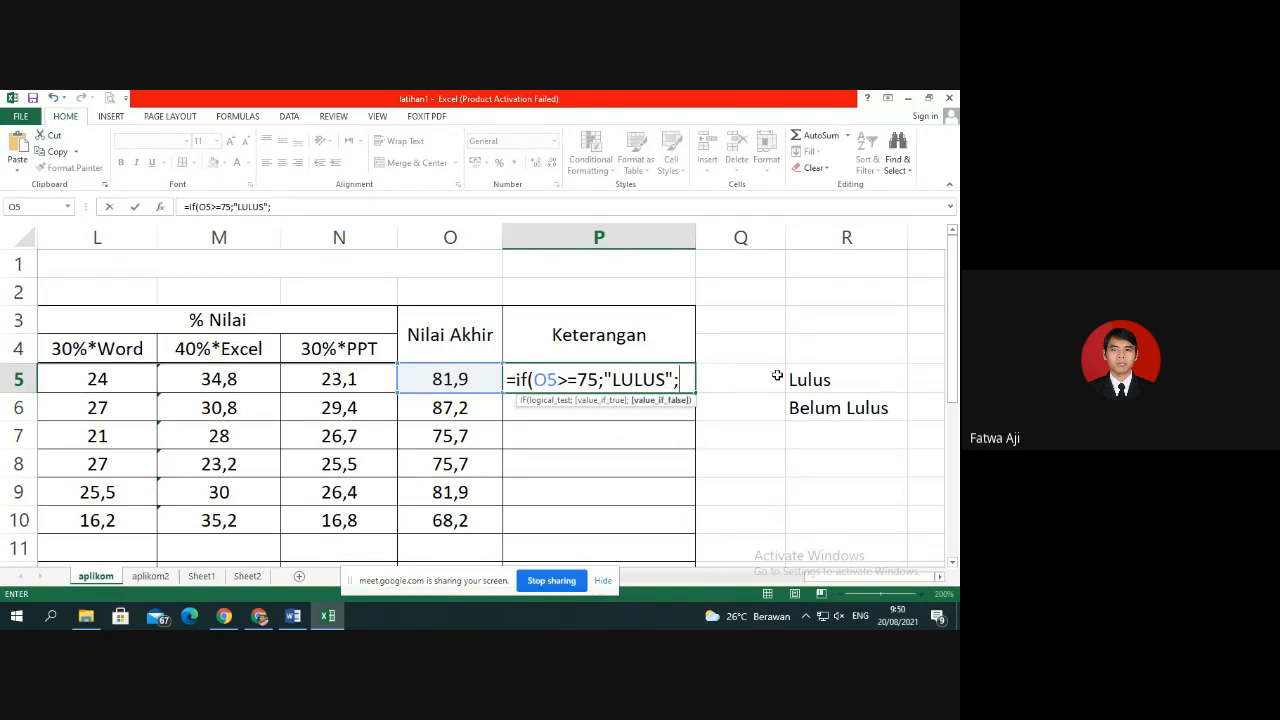
{"action": "type", "text": "\"MENGU"}
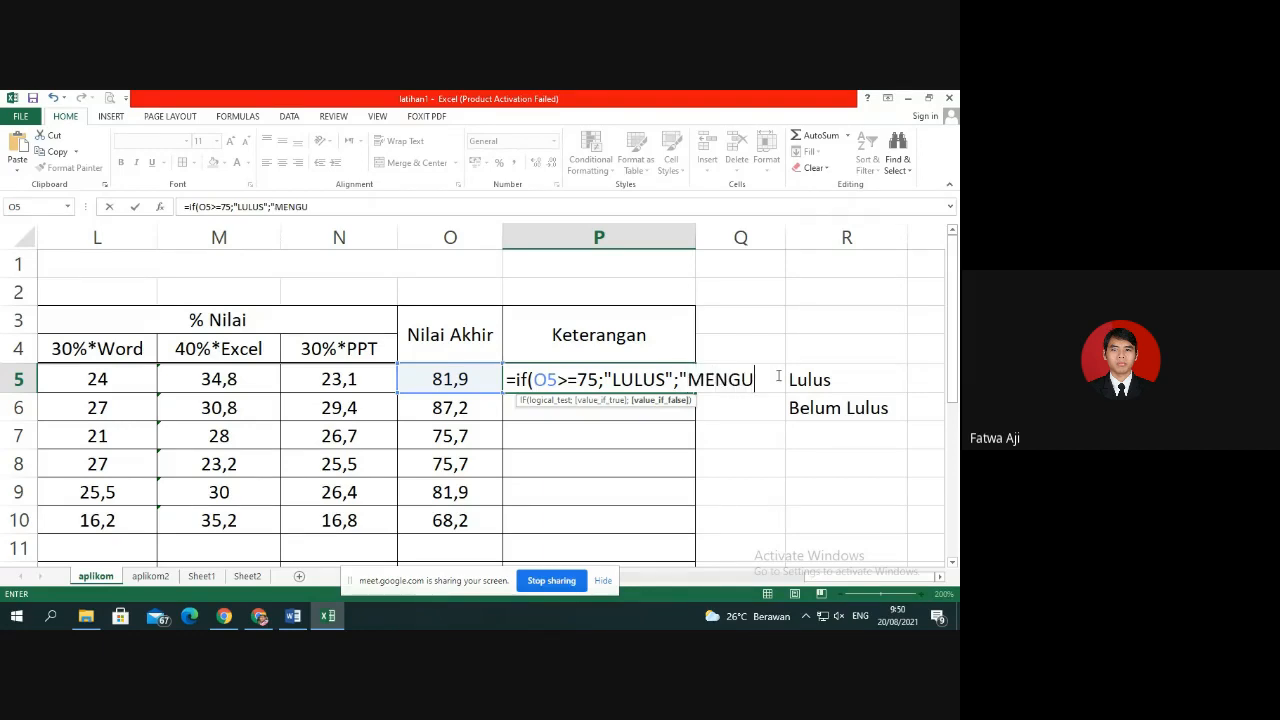
{"action": "type", "text": "LANG\""}
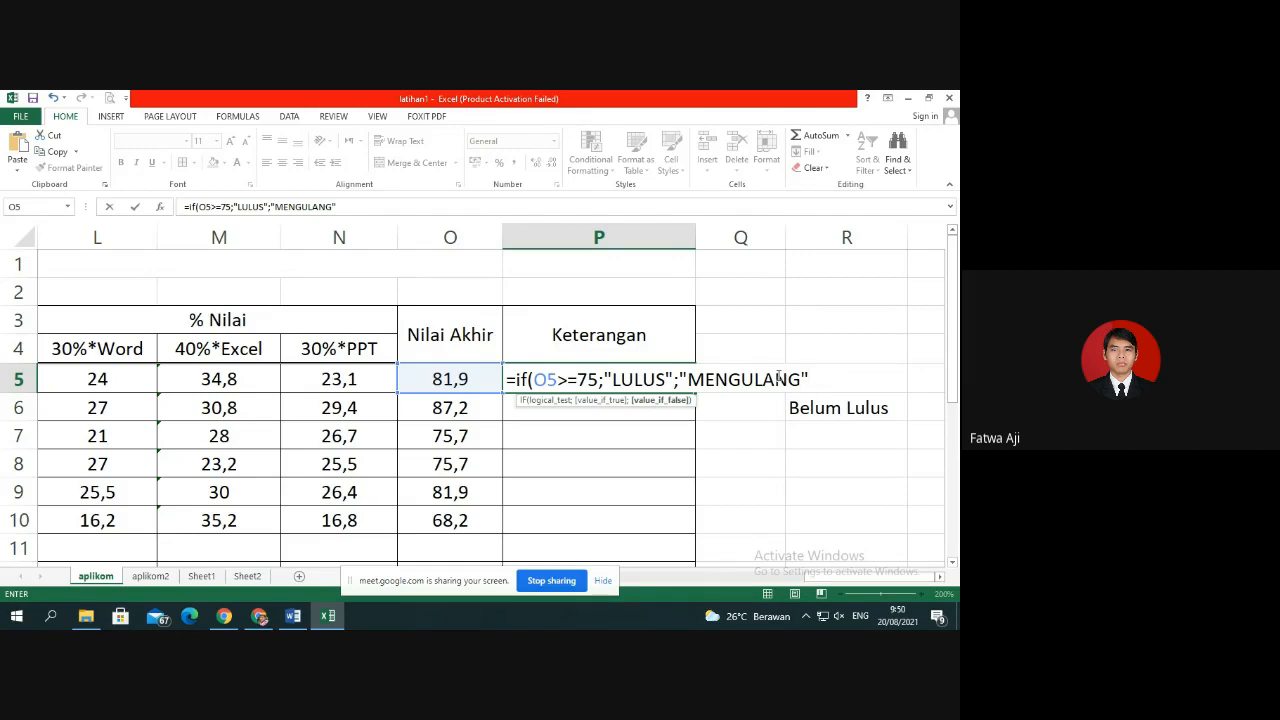
{"action": "type", "text": ")"}
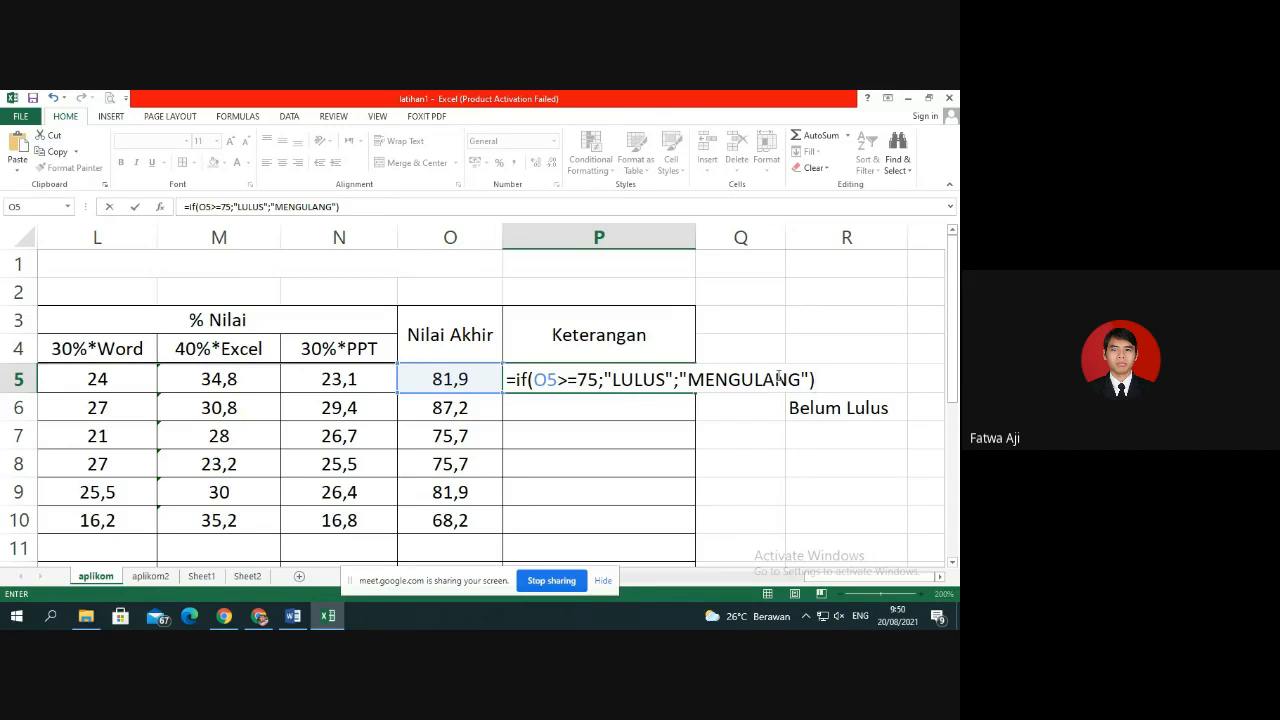
{"action": "key", "text": "Return"}
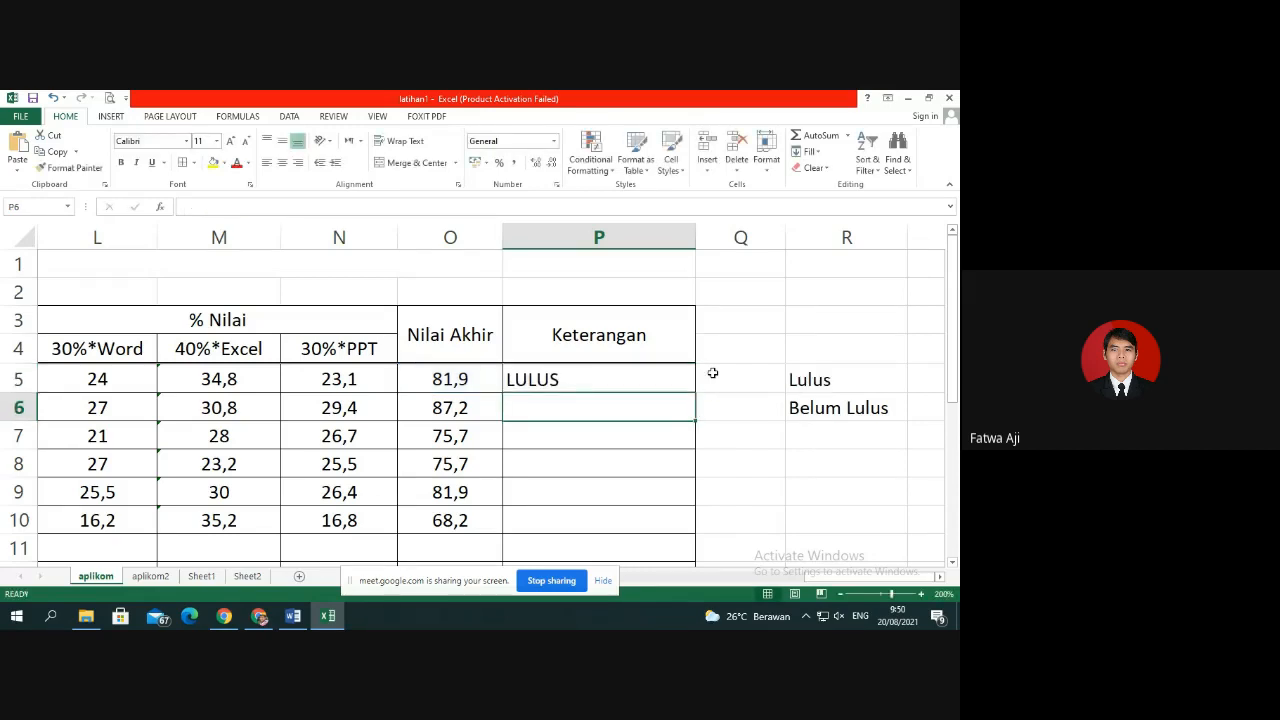
Fill the Keterangan formula from P5 down to P10.
{"action": "left_click", "coordinate": [615, 386]}
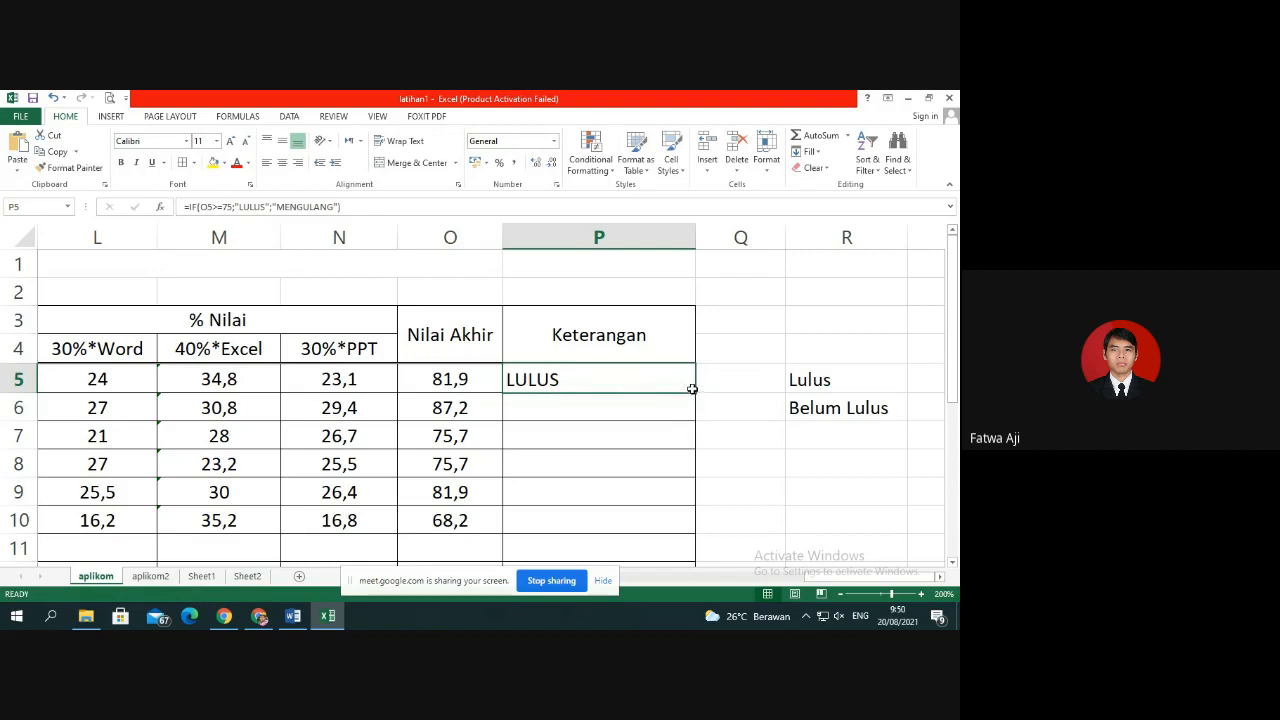
{"action": "left_click_drag", "start_coordinate": [695, 393], "coordinate": [684, 527]}
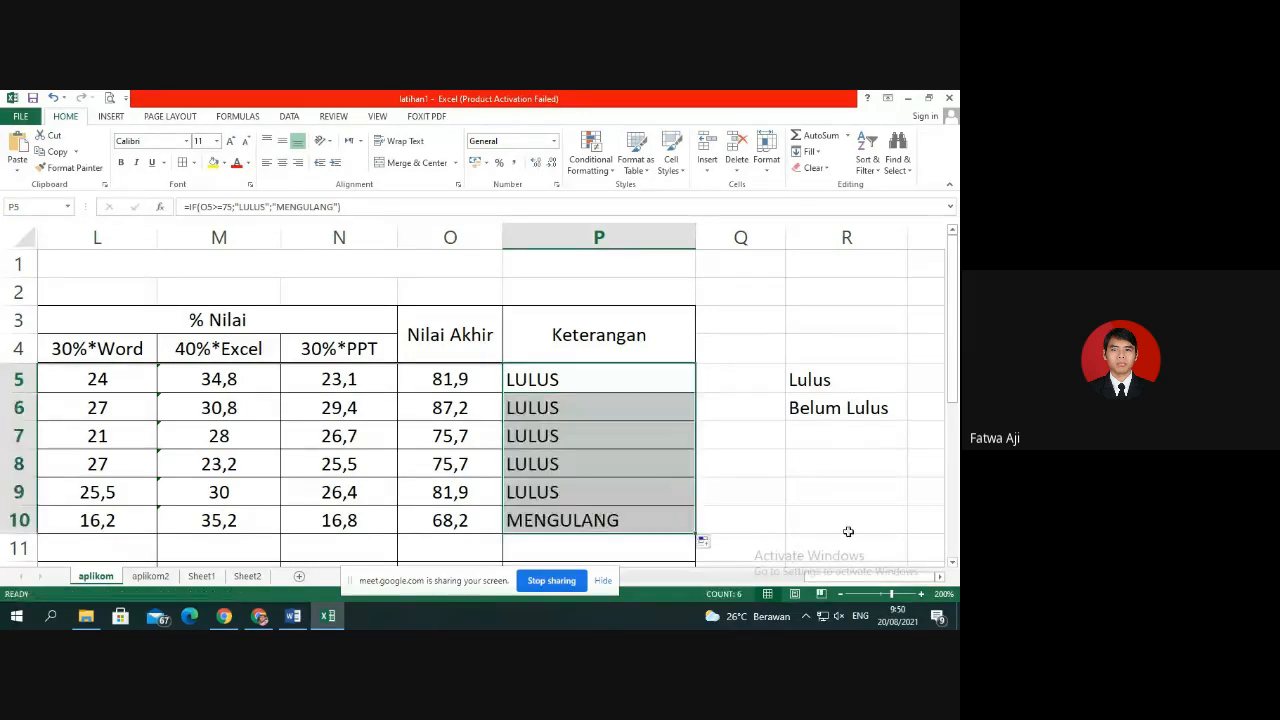
{"action": "left_click", "coordinate": [803, 515]}
Examine the Nilai Akhir scores of the first and last students in O5 and O10.
{"action": "left_click", "coordinate": [921, 594]}
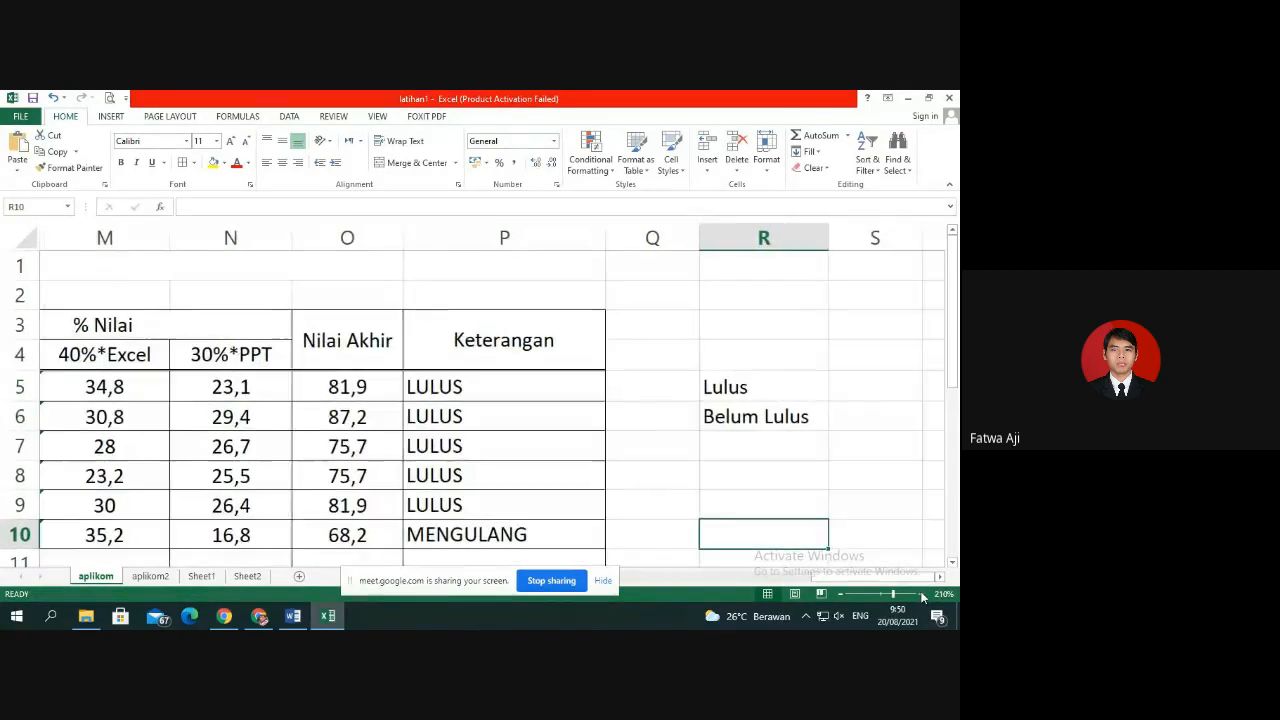
{"action": "left_click", "coordinate": [921, 594]}
{"action": "left_click_drag", "start_coordinate": [848, 578], "coordinate": [820, 581]}
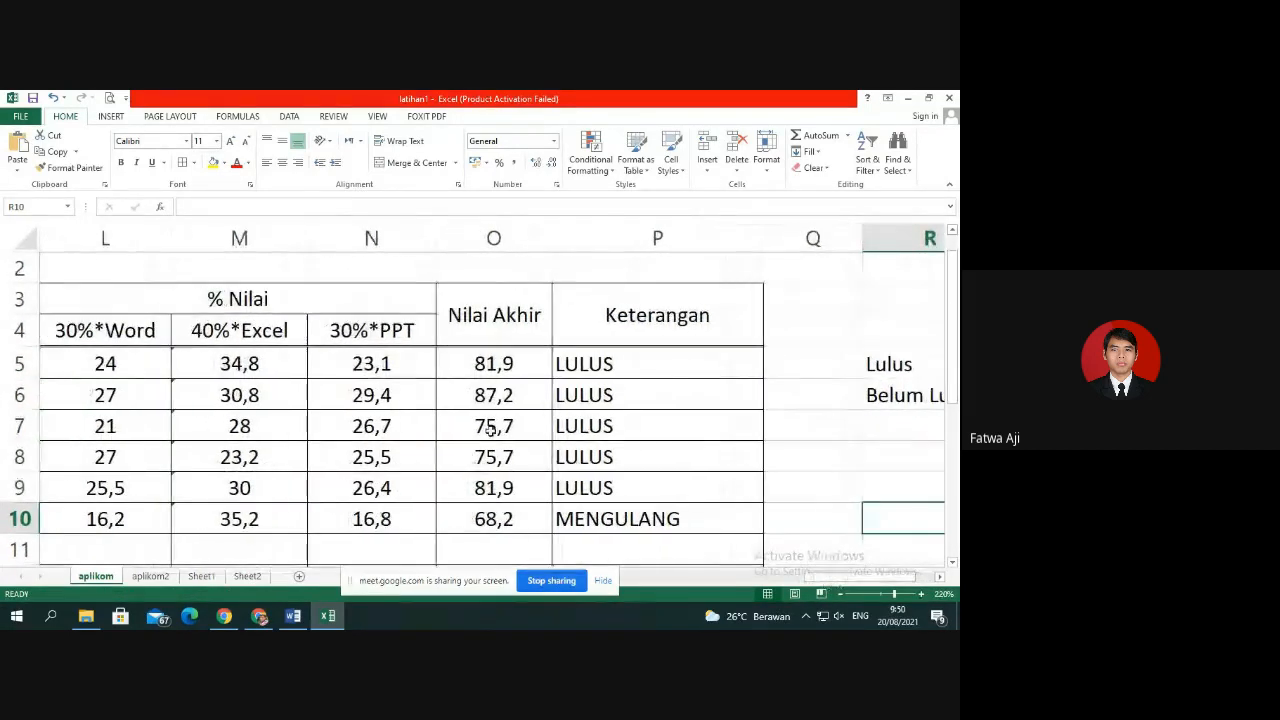
{"action": "left_click", "coordinate": [500, 366]}
{"action": "left_click", "coordinate": [513, 515]}
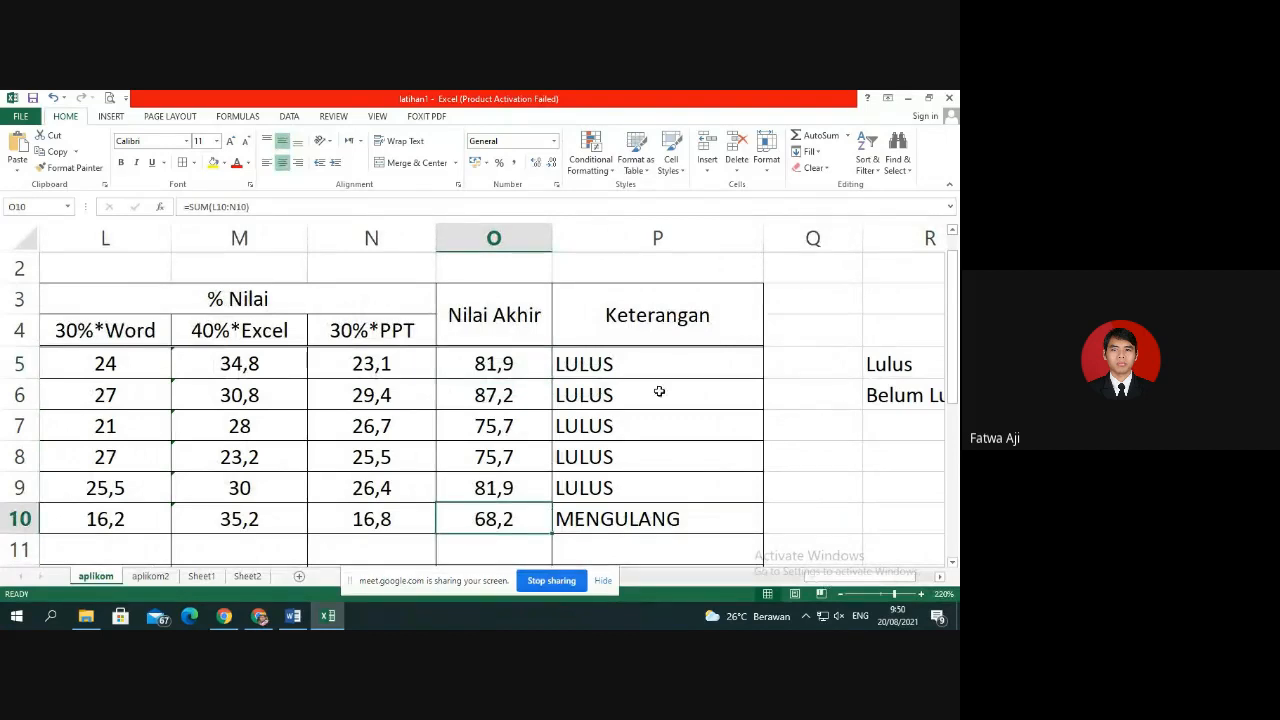
Re-enter the start of the pass/fail formula in P5 as =IF(O5>=75, checking the threshold against the KKM below the table.
{"action": "left_click", "coordinate": [606, 356]}
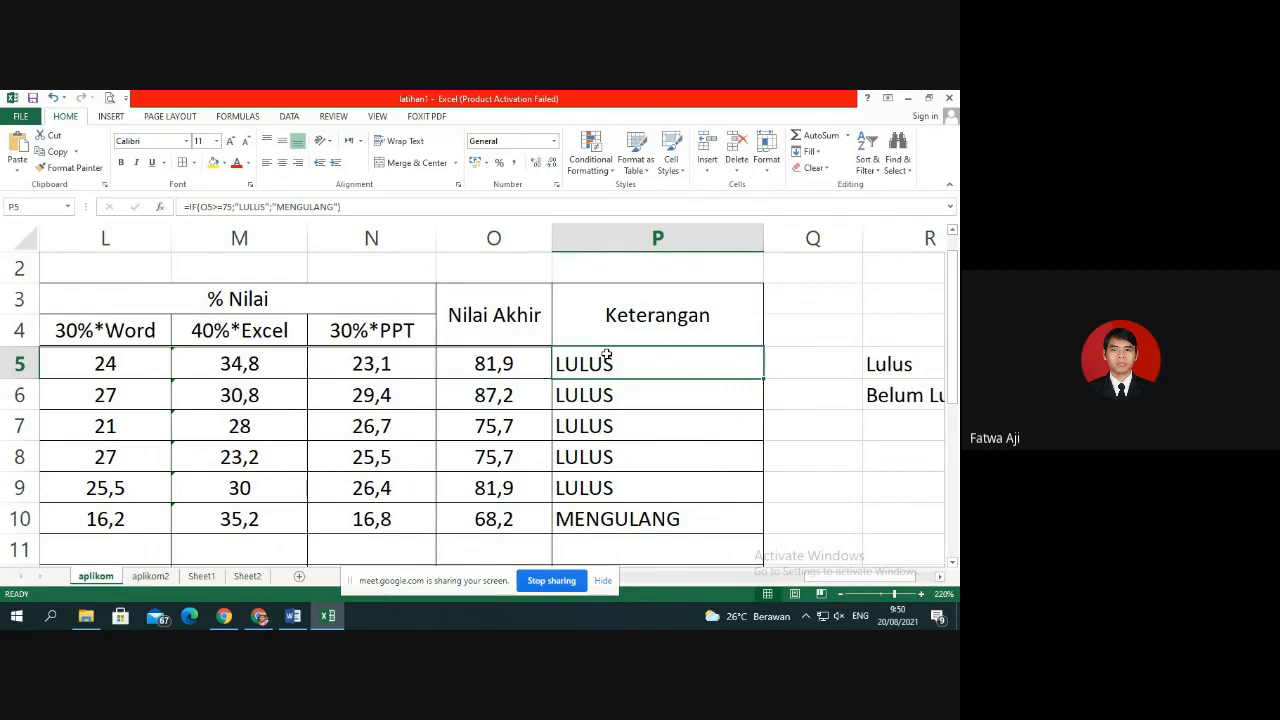
{"action": "type", "text": "="}
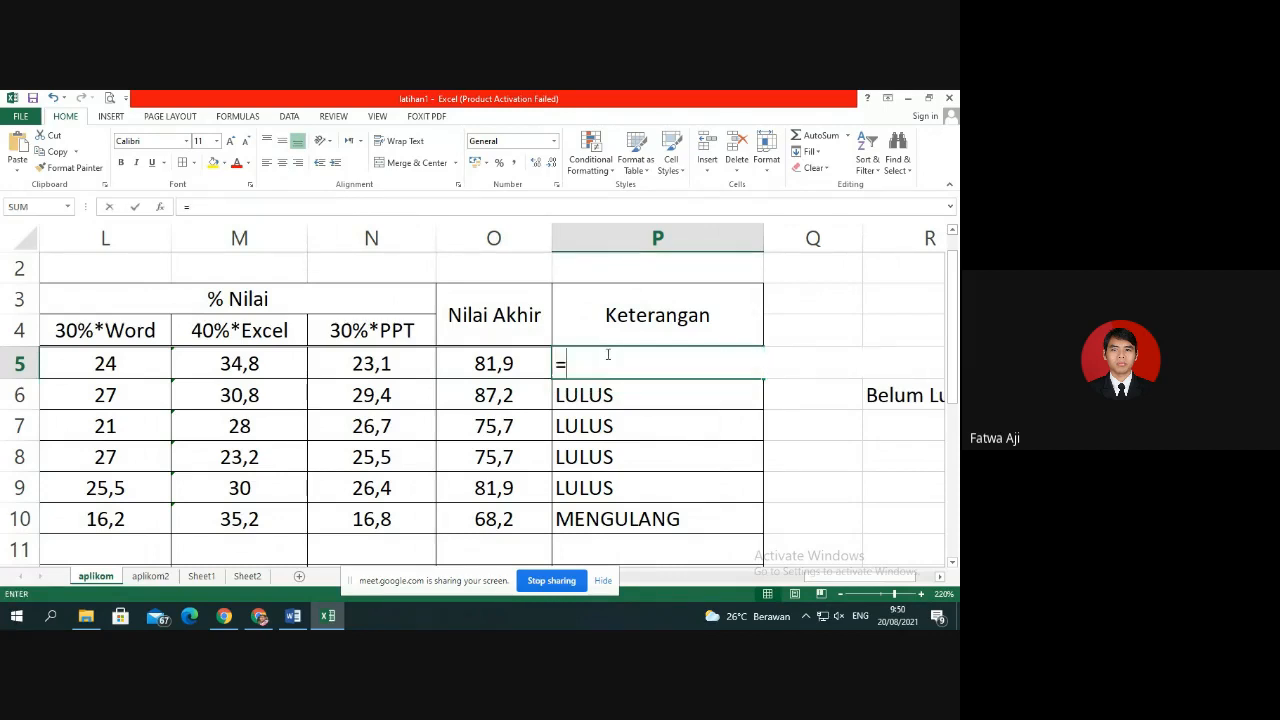
{"action": "type", "text": "if("}
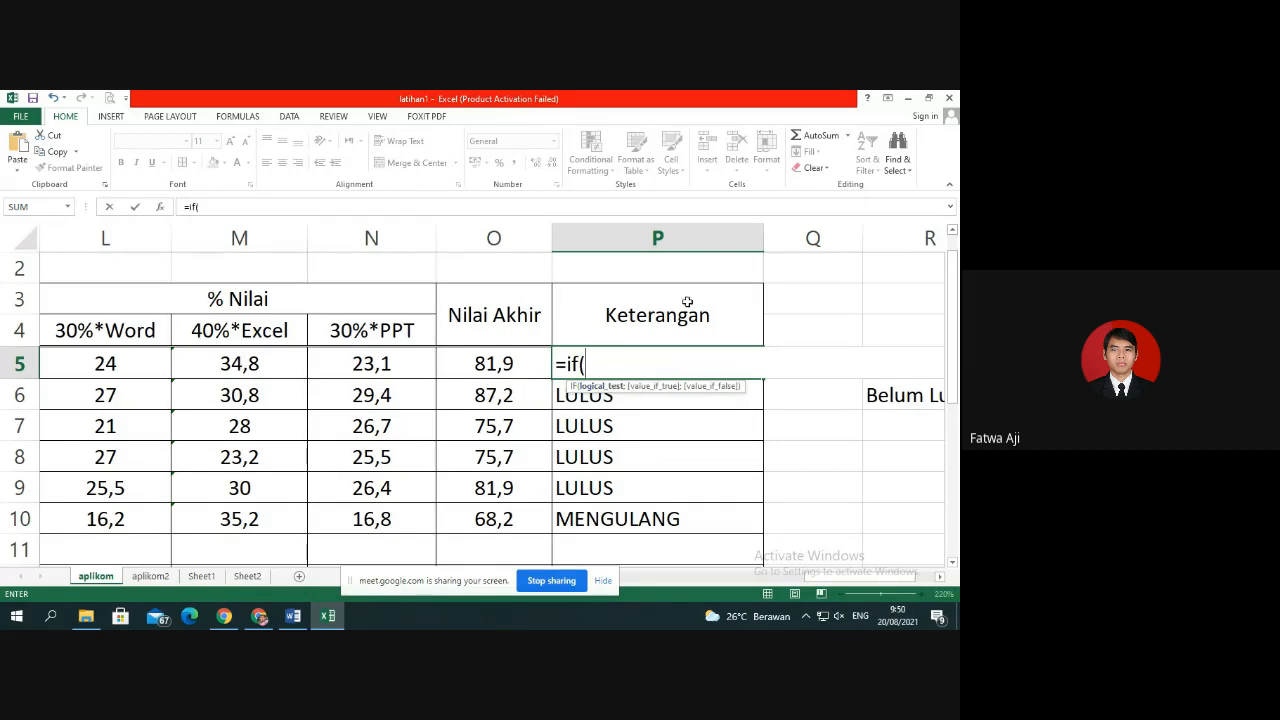
{"action": "left_click", "coordinate": [491, 364]}
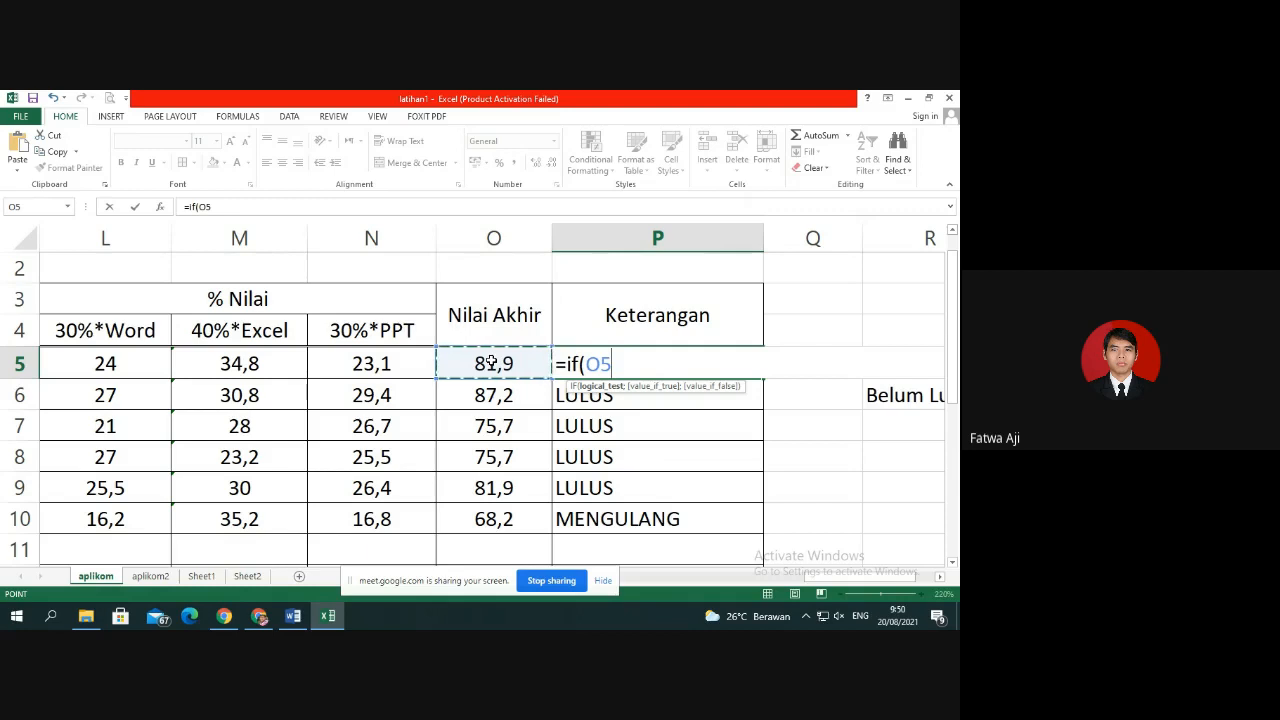
{"action": "type", "text": ">="}
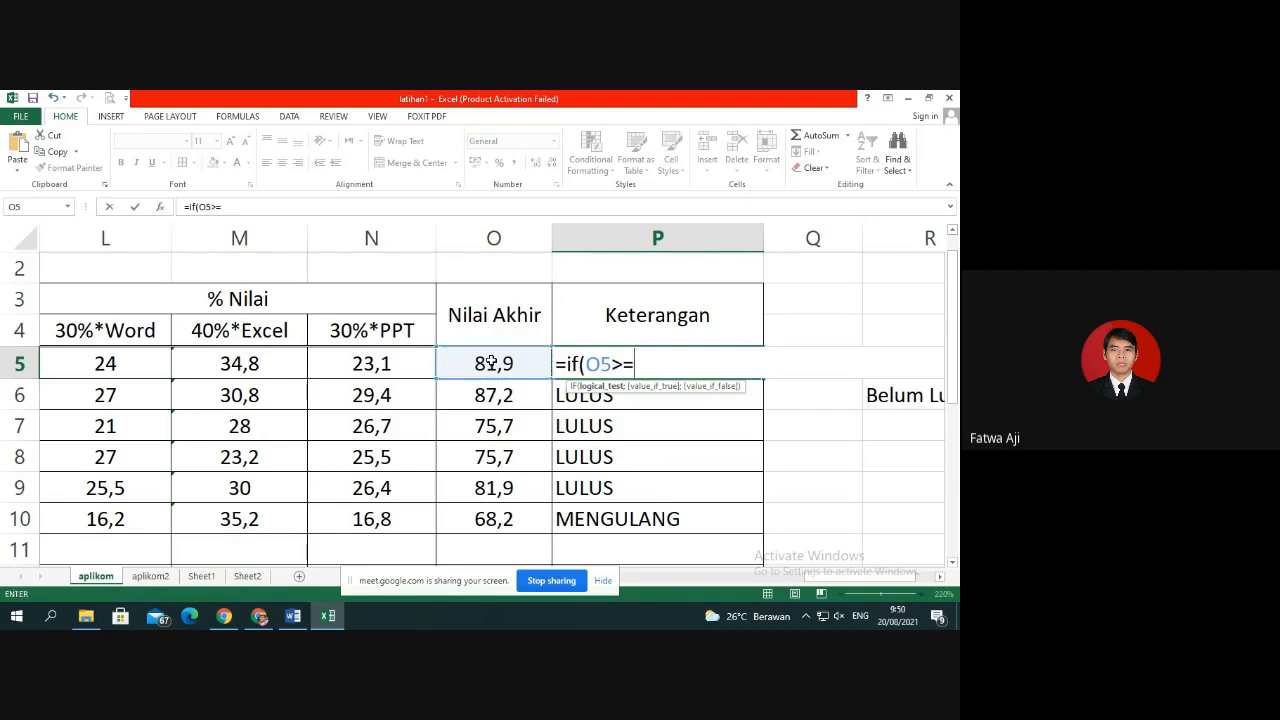
{"action": "type", "text": "75"}
{"action": "scroll", "coordinate": [680, 440], "scroll_direction": "down", "scroll_amount": 1}
{"action": "scroll", "coordinate": [680, 440], "scroll_direction": "down", "scroll_amount": 2}
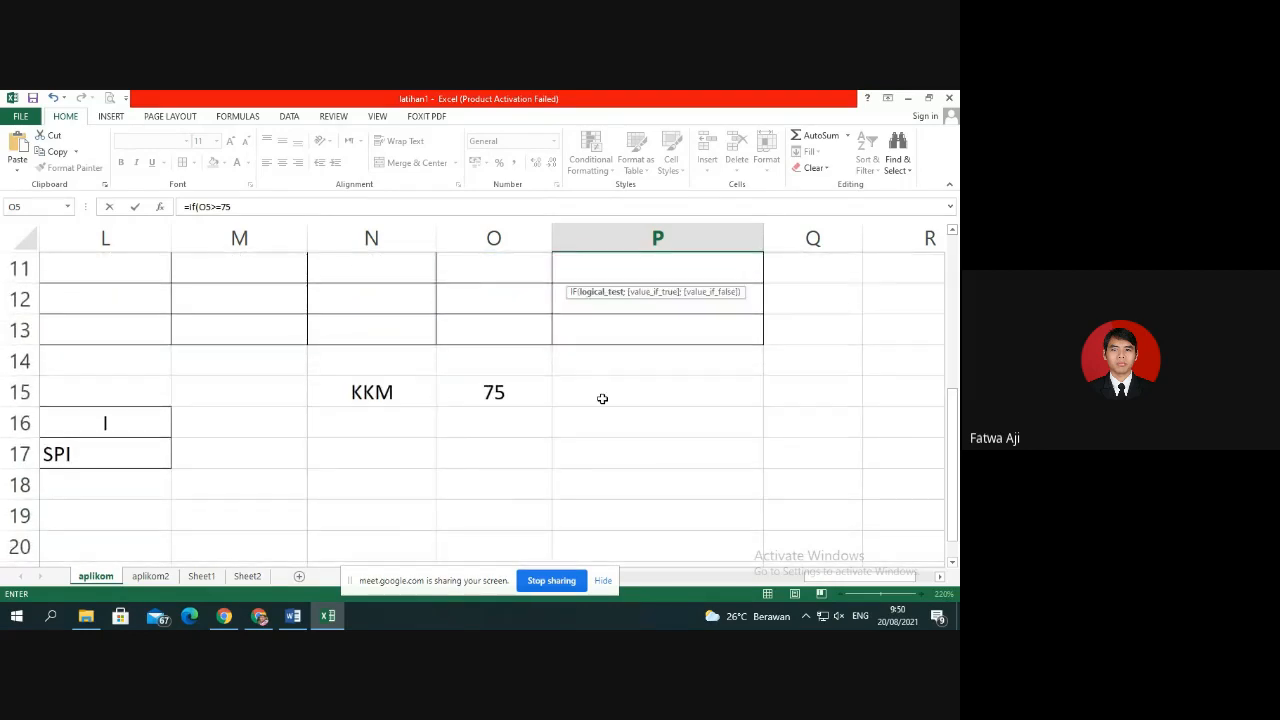
{"action": "scroll", "coordinate": [649, 397], "scroll_direction": "up", "scroll_amount": 4}
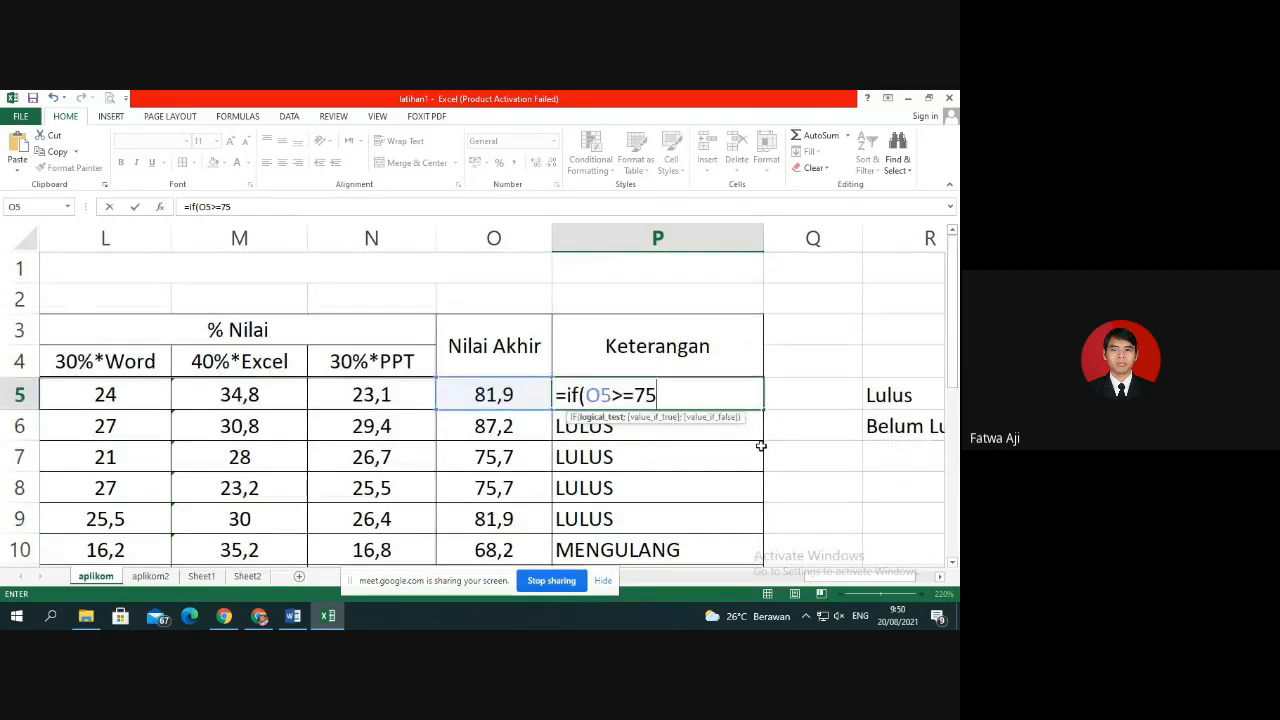
Complete the IF formula in P5 with "LULUS" as the true value and "MENGULANG" as the false value.
{"action": "type", "text": ";"}
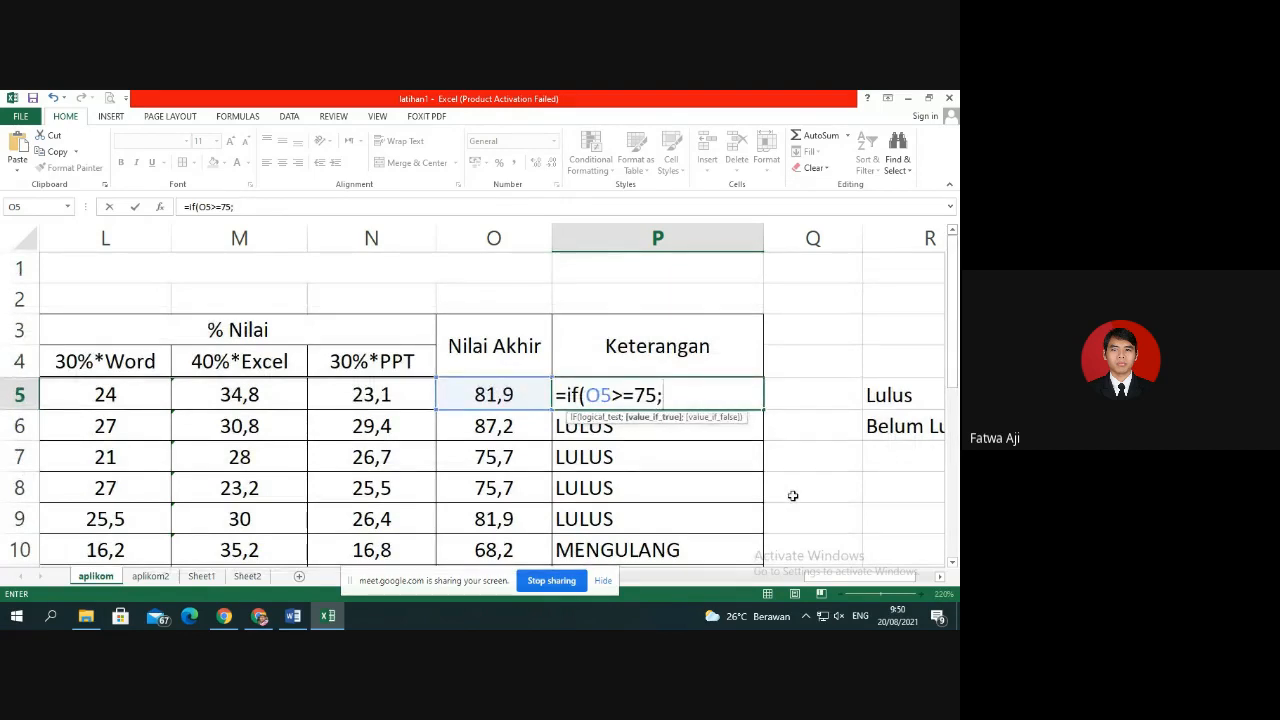
{"action": "type", "text": "\"LULUS\""}
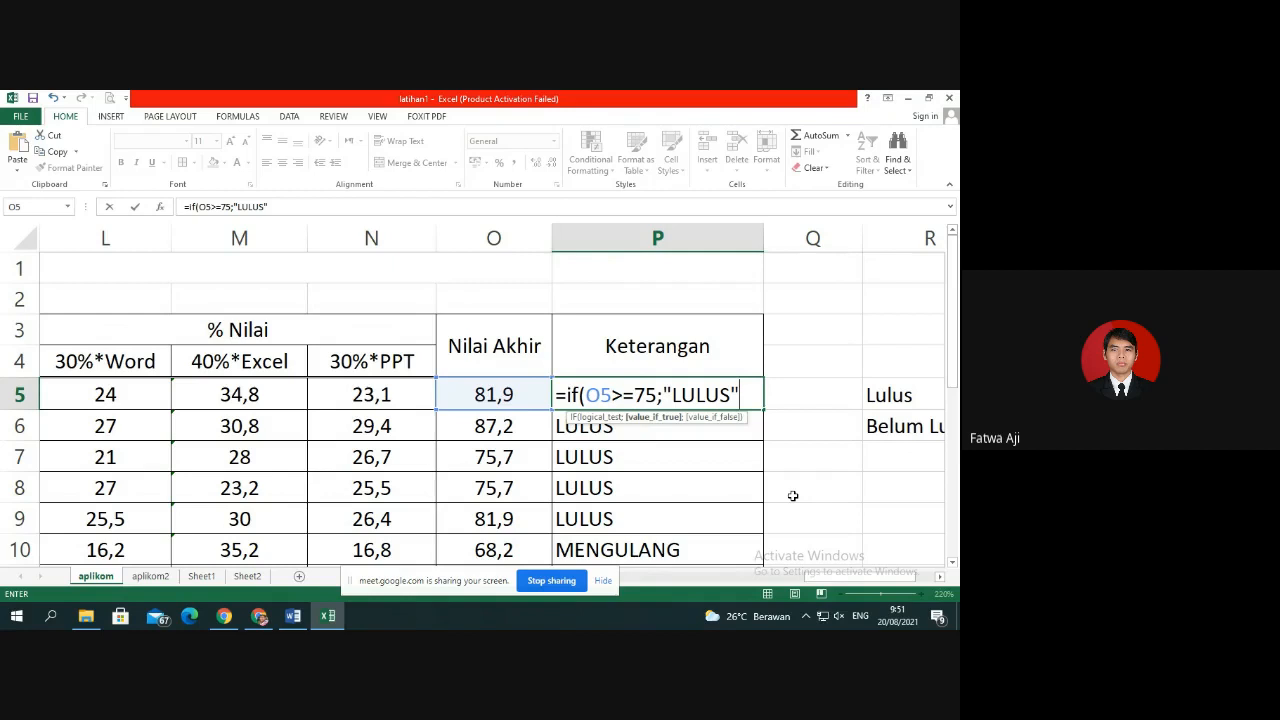
{"action": "type", "text": ";\"MENGULANG\""}
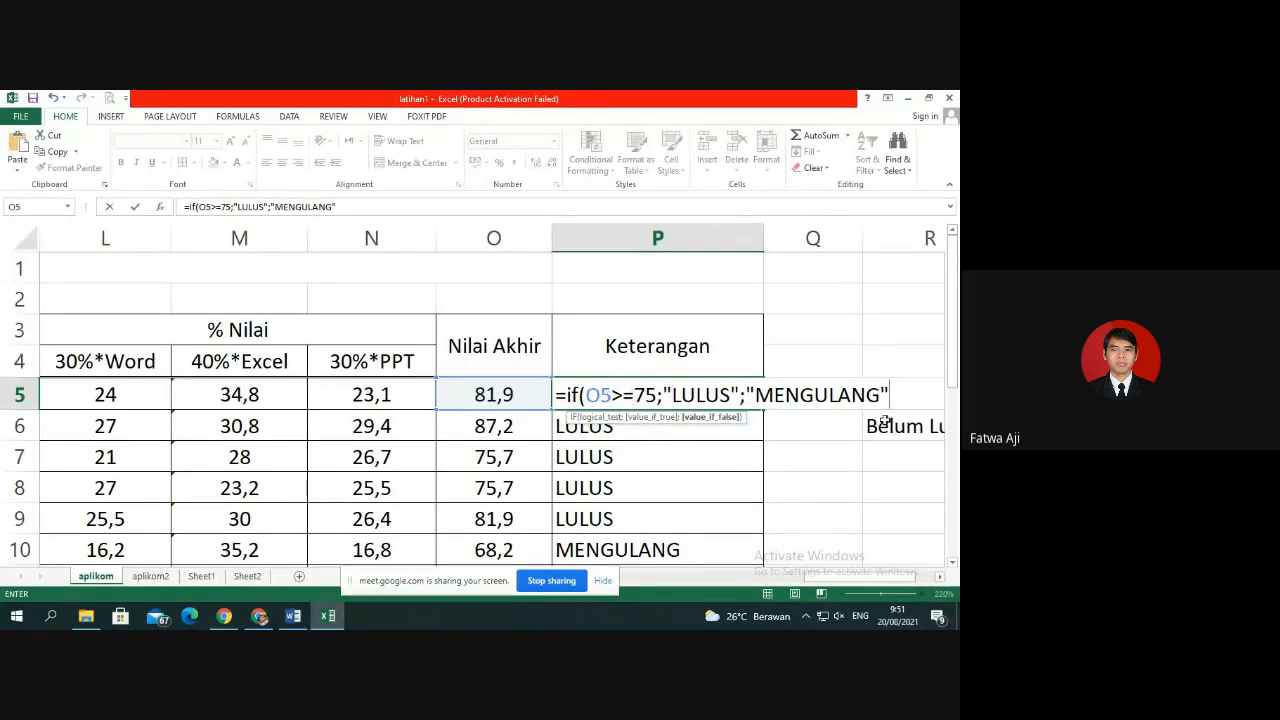
{"action": "type", "text": ")"}
{"action": "key", "text": "Return"}
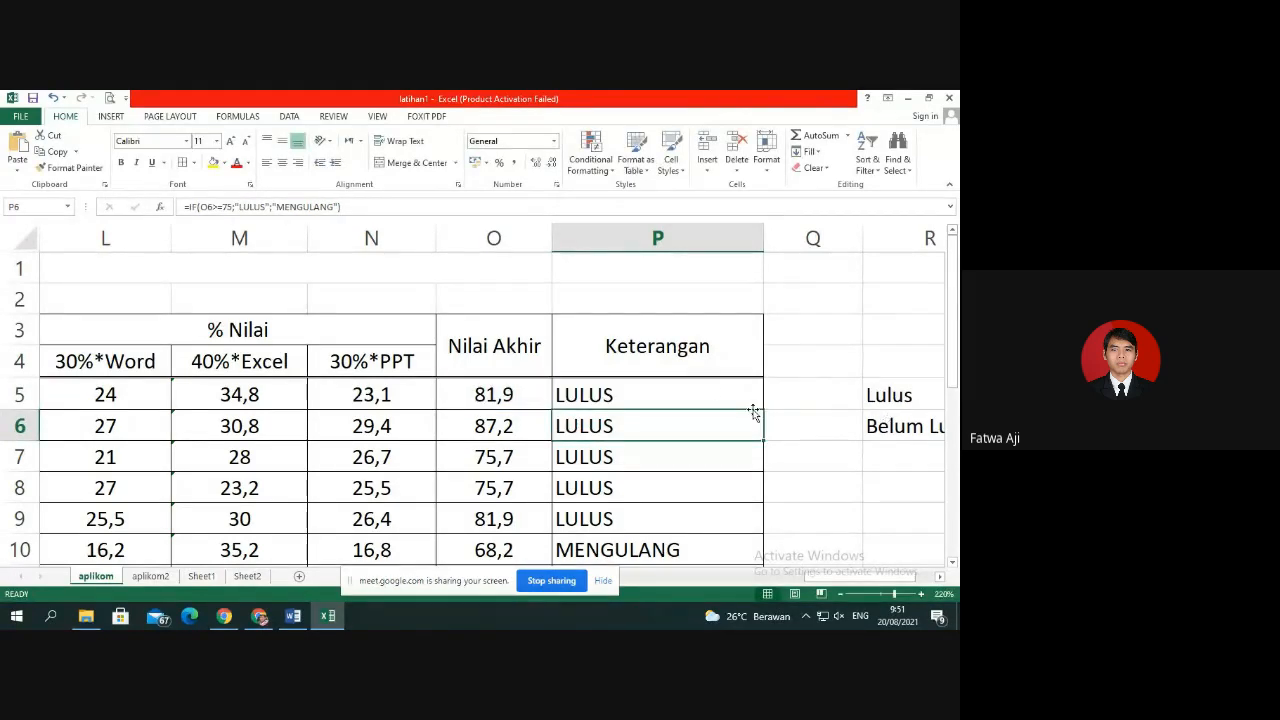
Fill the re-entered Keterangan formula from P5 down to P10 and reselect P5.
{"action": "left_click", "coordinate": [716, 394]}
{"action": "left_click_drag", "start_coordinate": [766, 409], "coordinate": [766, 555]}
{"action": "left_click", "coordinate": [639, 409]}
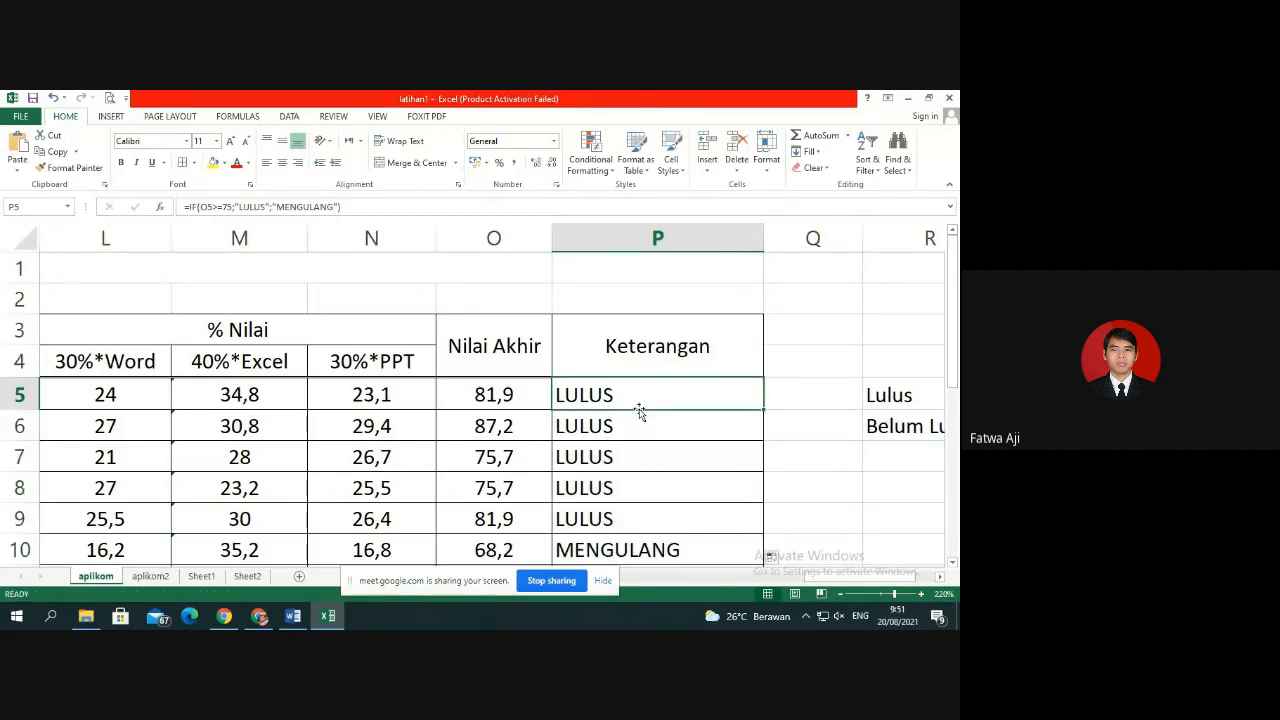
Compare the Nilai Akhir scores and Keterangan results with the KKM value below the table.
{"action": "scroll", "coordinate": [600, 410], "scroll_direction": "down", "scroll_amount": 4}
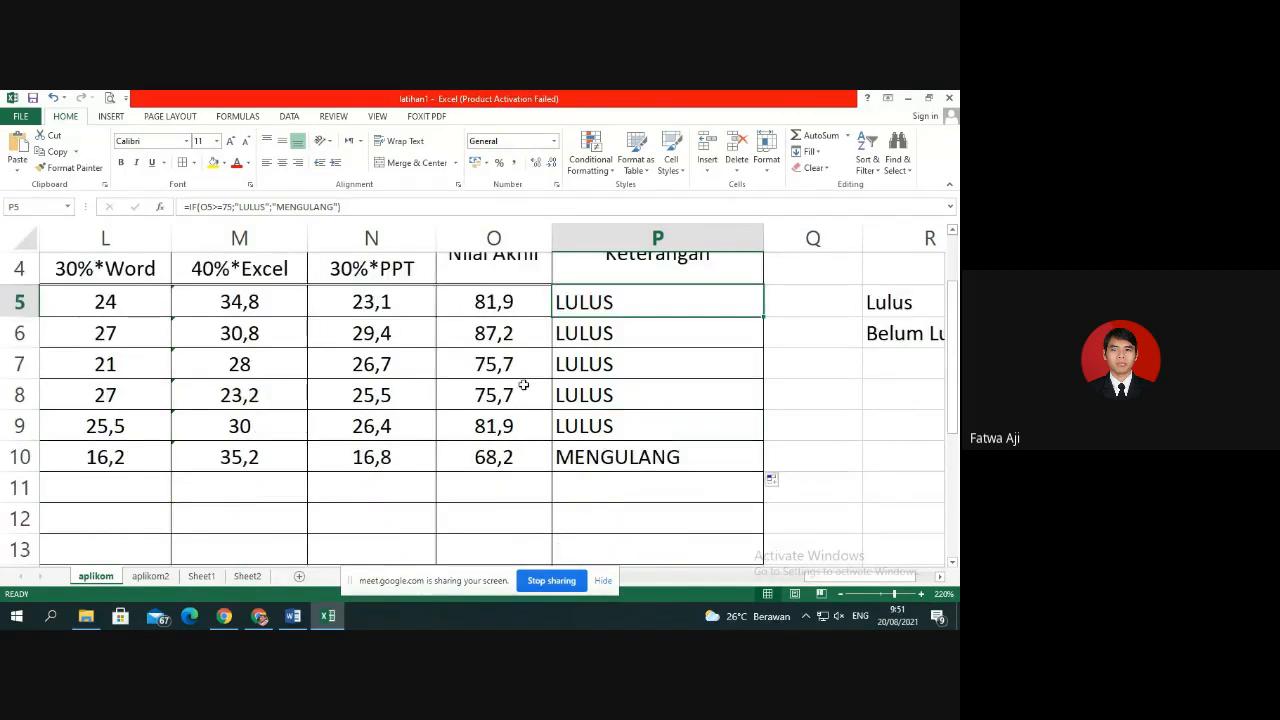
{"action": "scroll", "coordinate": [506, 421], "scroll_direction": "up", "scroll_amount": 2}
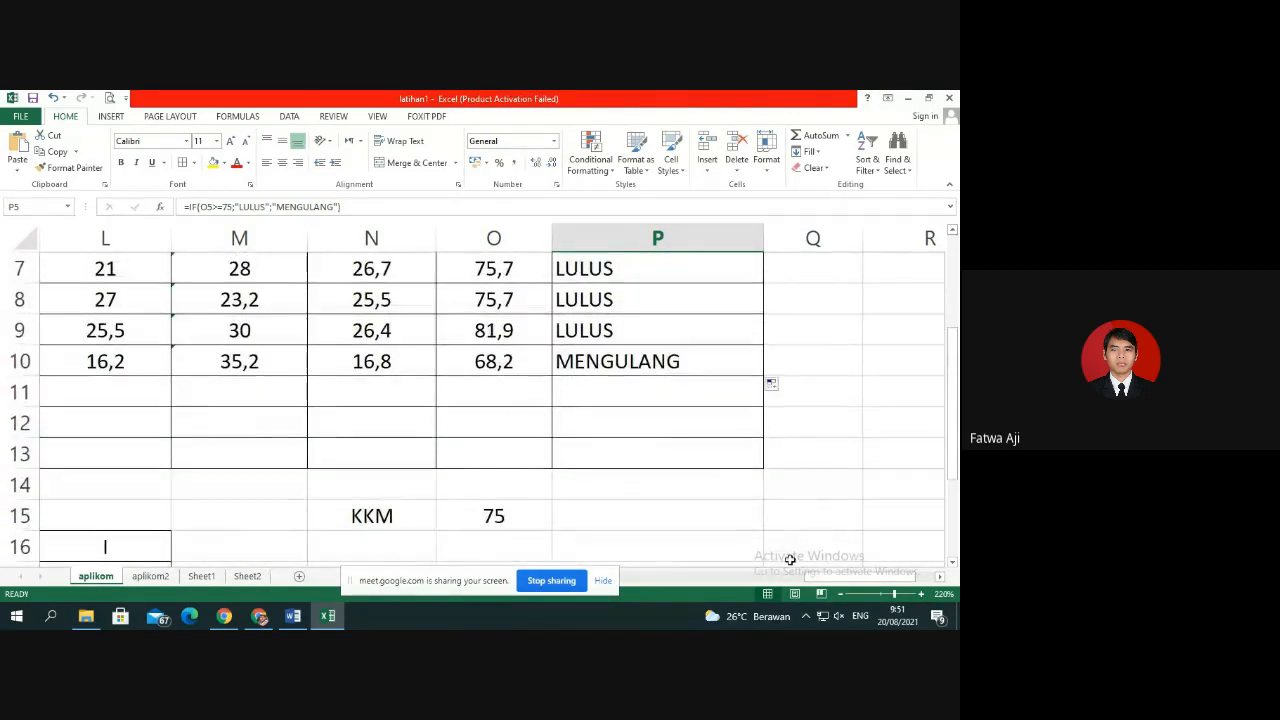
{"action": "scroll", "coordinate": [811, 530], "scroll_direction": "up", "scroll_amount": 1}
{"action": "scroll", "coordinate": [811, 530], "scroll_direction": "up", "scroll_amount": 1}
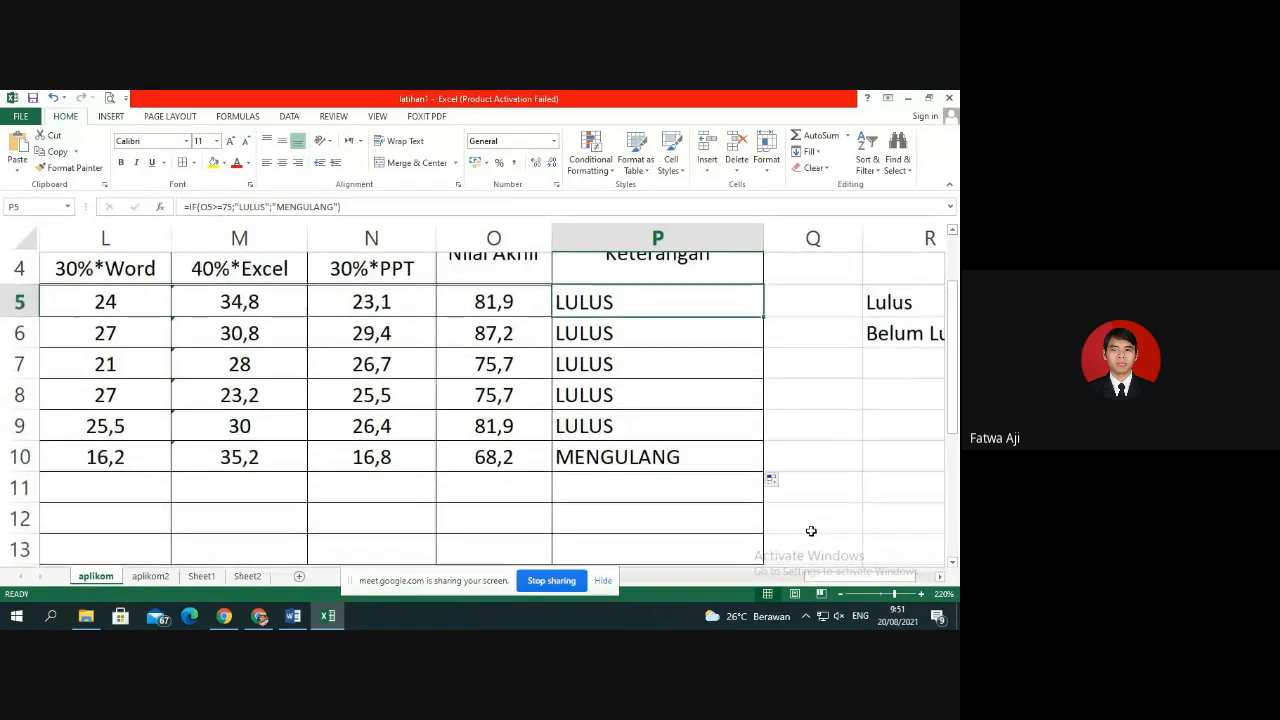
{"action": "scroll", "coordinate": [811, 530], "scroll_direction": "down", "scroll_amount": 3}
{"action": "scroll", "coordinate": [723, 531], "scroll_direction": "up", "scroll_amount": 2}
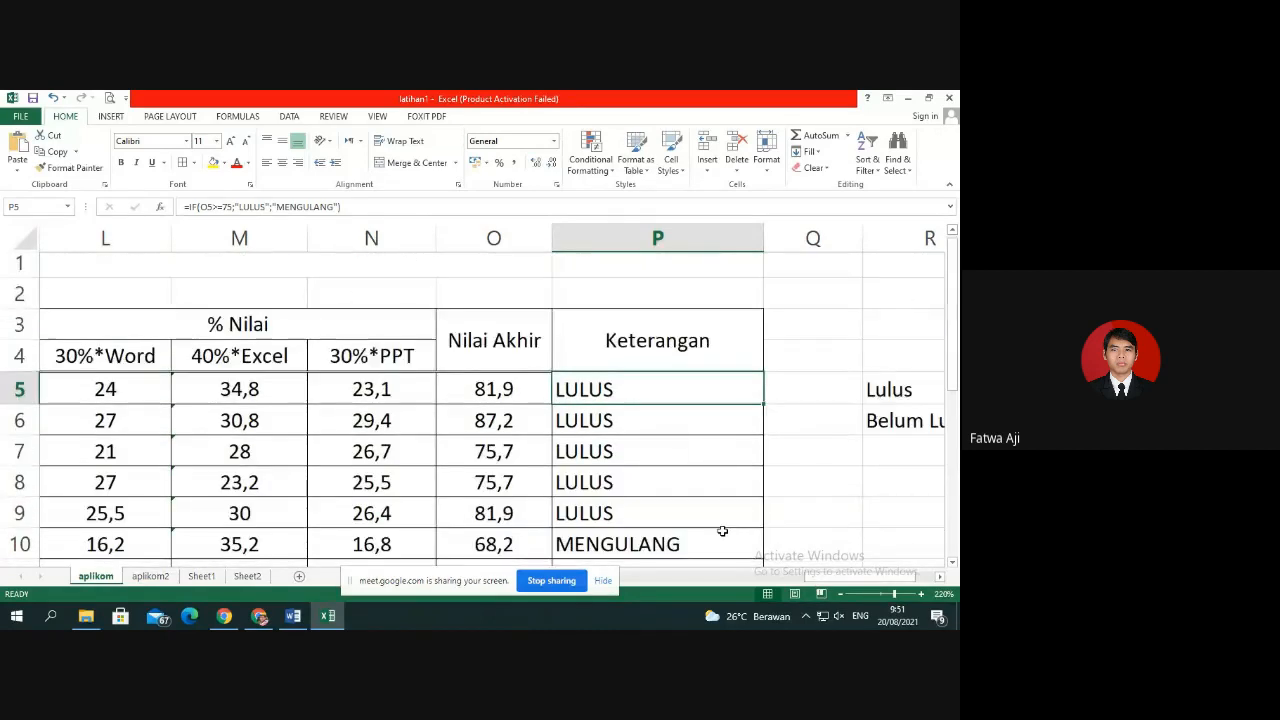
Look over the grade table from the faculty and study program lookup columns through to the Keterangan column.
{"action": "left_click_drag", "start_coordinate": [828, 577], "coordinate": [736, 580]}
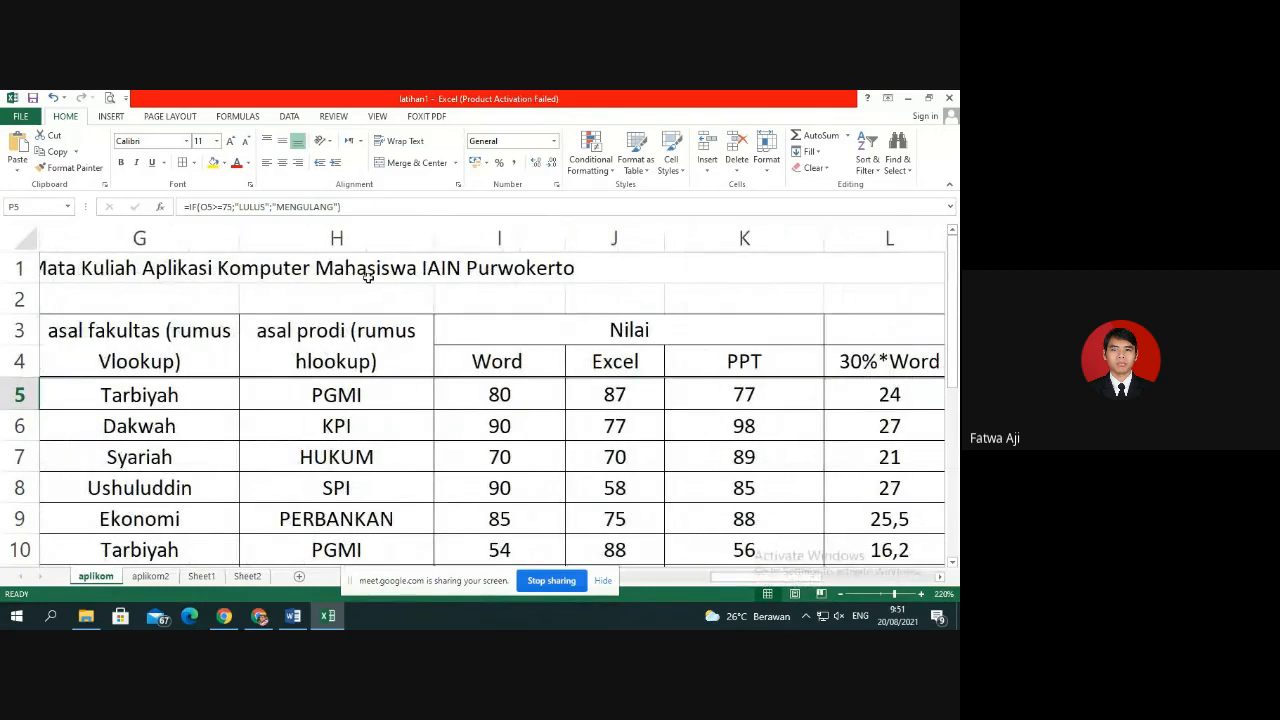
{"action": "scroll", "coordinate": [760, 519], "scroll_direction": "down", "scroll_amount": 1}
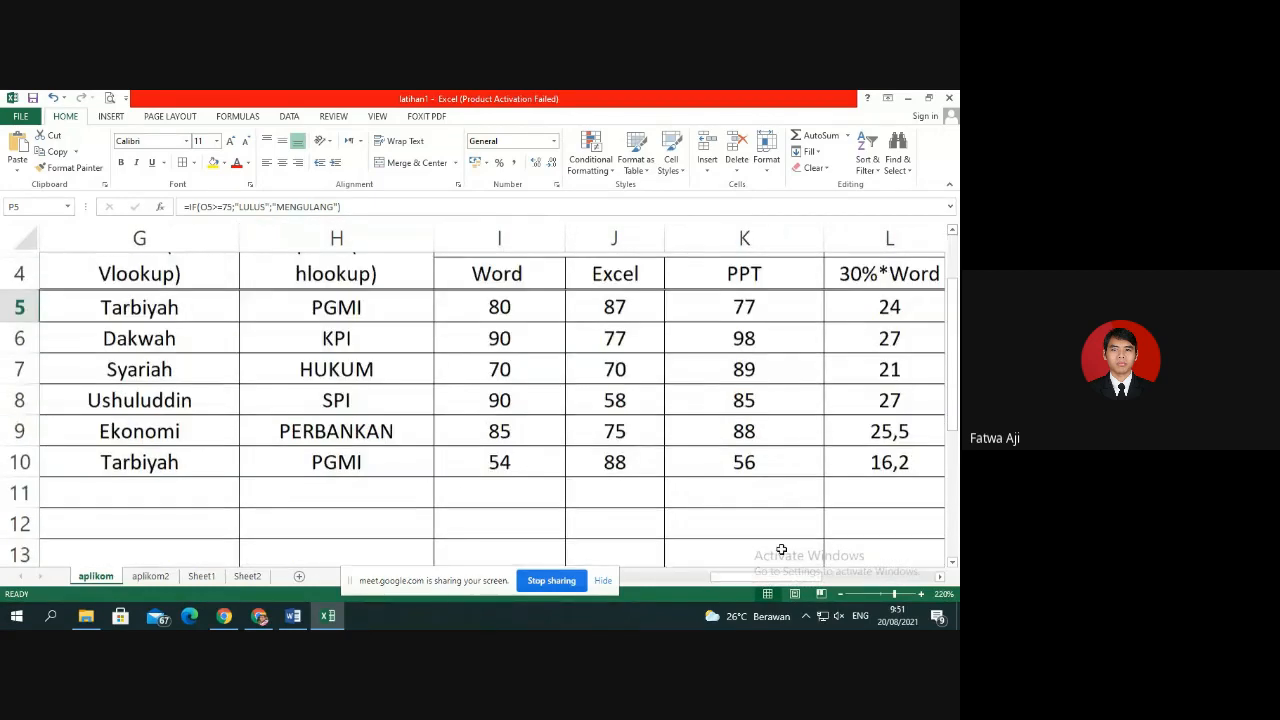
{"action": "left_click", "coordinate": [841, 594]}
{"action": "left_click", "coordinate": [841, 594]}
{"action": "left_click", "coordinate": [841, 594]}
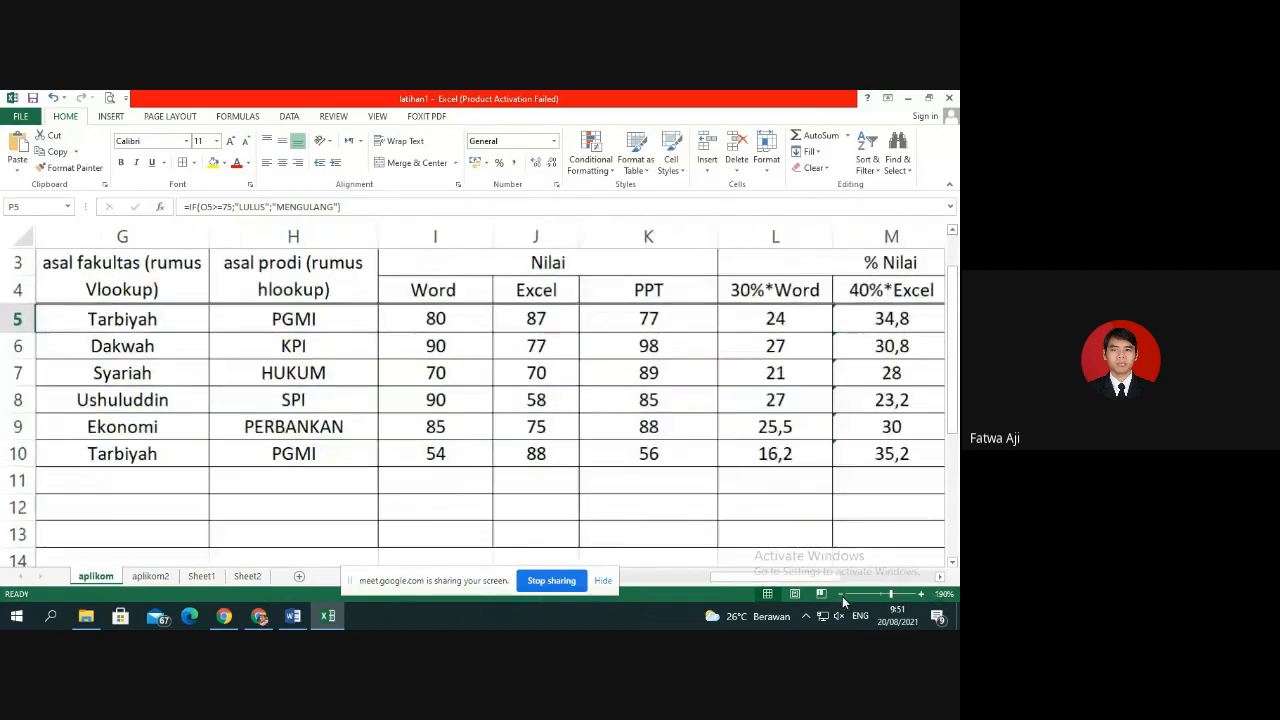
{"action": "left_click", "coordinate": [841, 594]}
{"action": "left_click", "coordinate": [841, 594]}
{"action": "left_click", "coordinate": [841, 594]}
{"action": "left_click", "coordinate": [841, 594]}
{"action": "left_click", "coordinate": [841, 594]}
{"action": "left_click", "coordinate": [841, 594]}
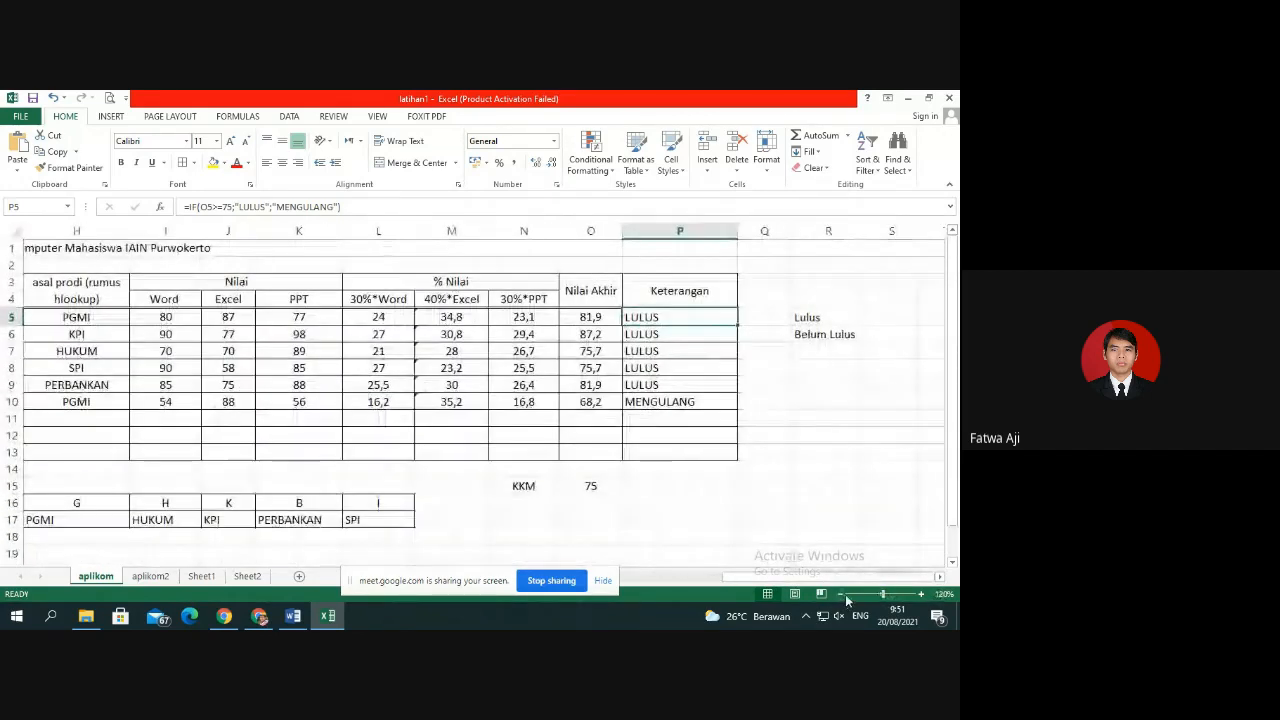
{"action": "left_click", "coordinate": [920, 593]}
{"action": "left_click", "coordinate": [920, 593]}
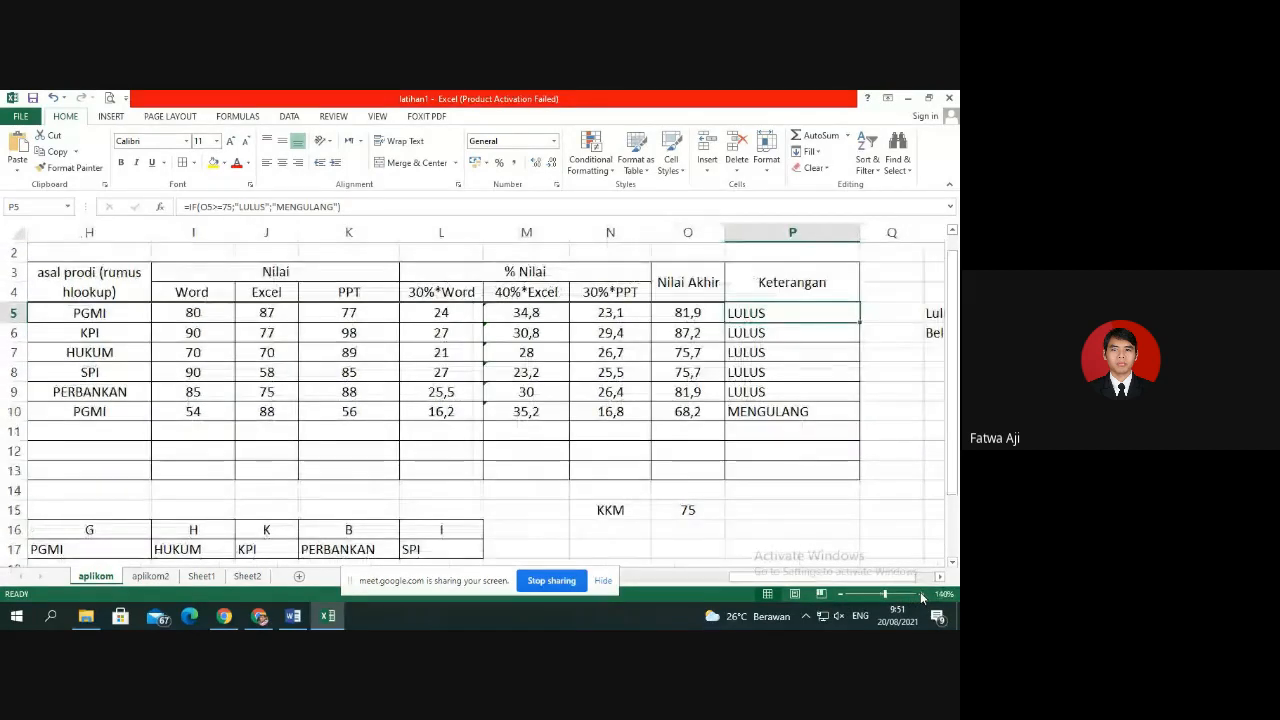
{"action": "left_click", "coordinate": [920, 593]}
{"action": "scroll", "coordinate": [694, 505], "scroll_direction": "up", "scroll_amount": 1}
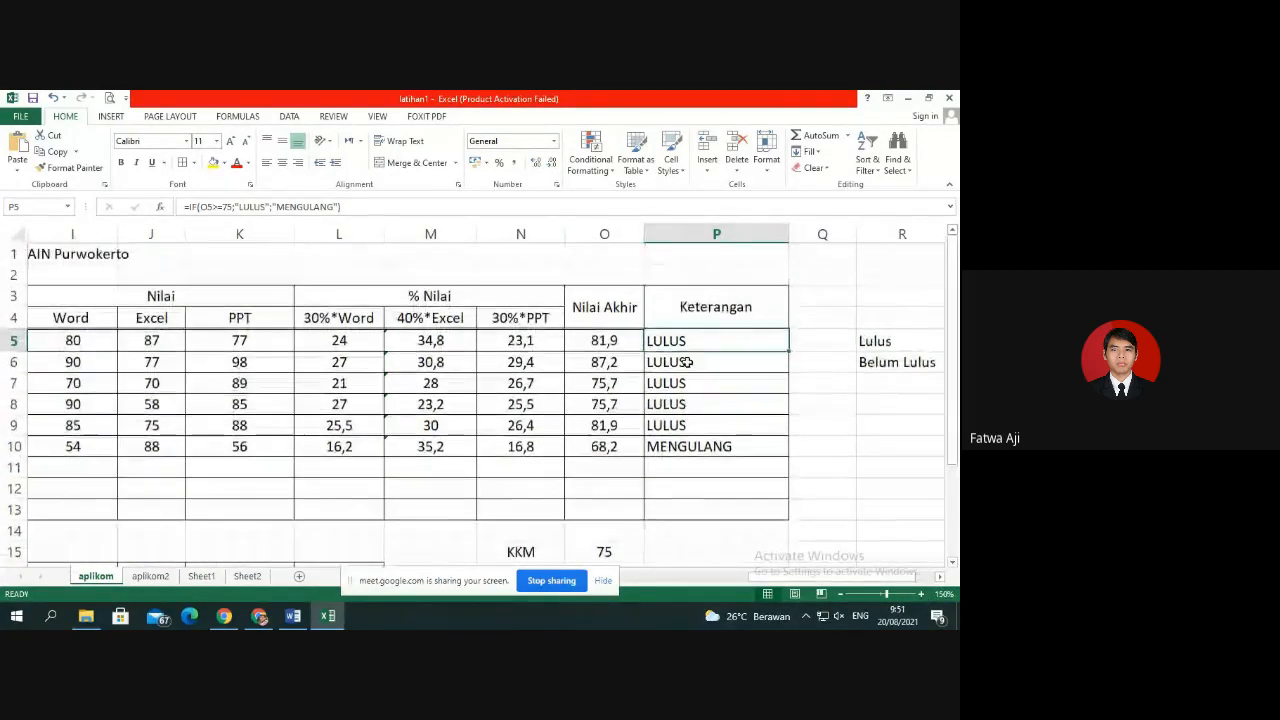
{"action": "scroll", "coordinate": [688, 343], "scroll_direction": "down", "scroll_amount": 1}
{"action": "scroll", "coordinate": [688, 347], "scroll_direction": "up", "scroll_amount": 1}
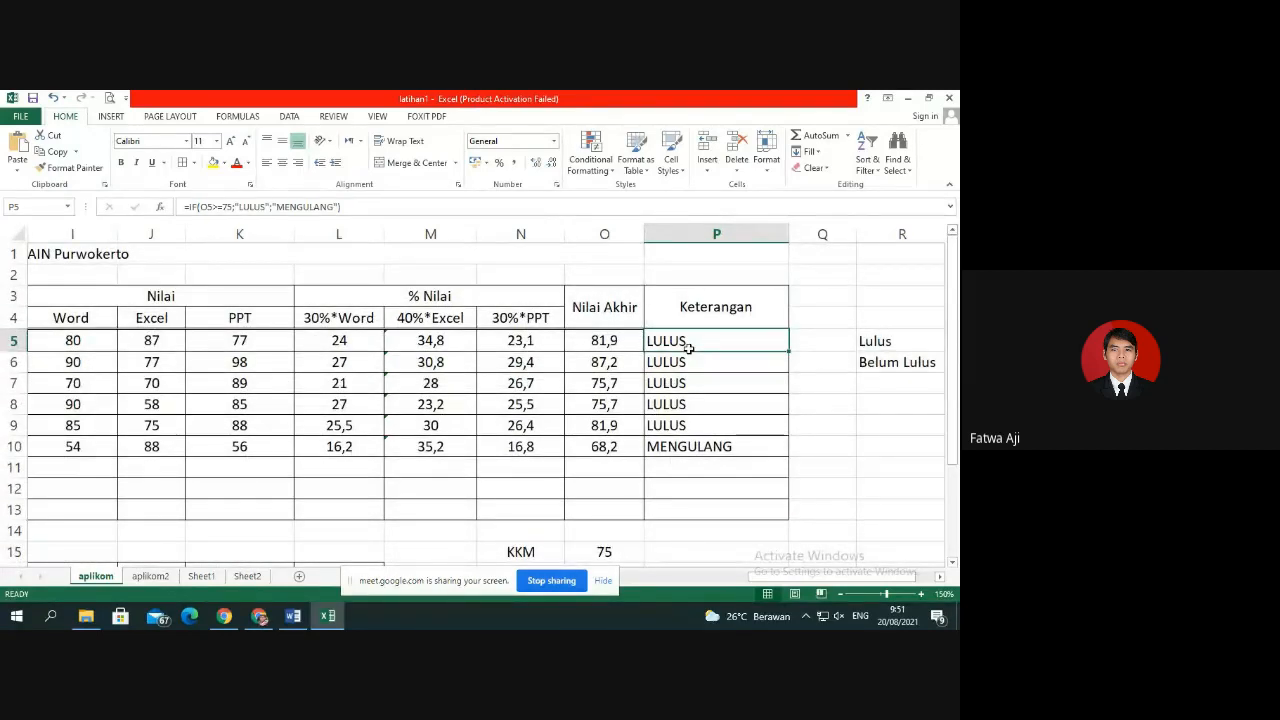
Replace the formula in P5 with the start of an IF(AND) formula whose first condition is O5>=75.
{"action": "double_click", "coordinate": [689, 347]}
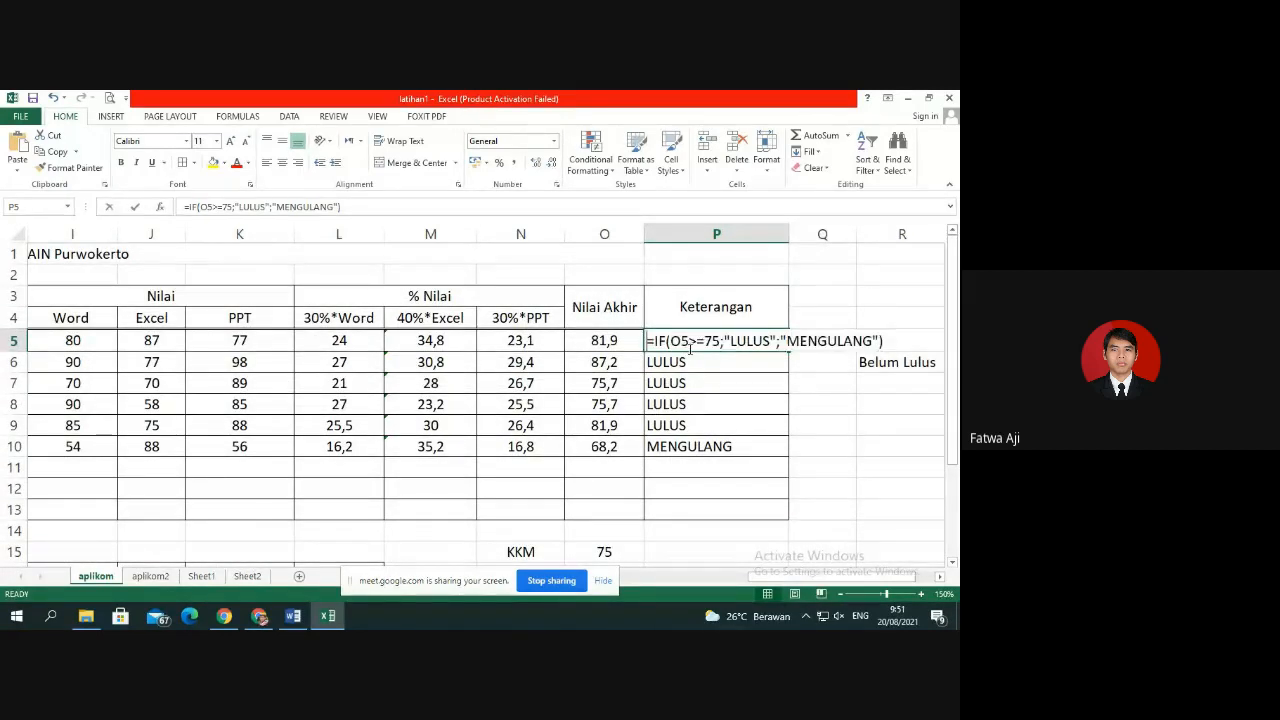
{"action": "key", "text": "Escape"}
{"action": "type", "text": "=if"}
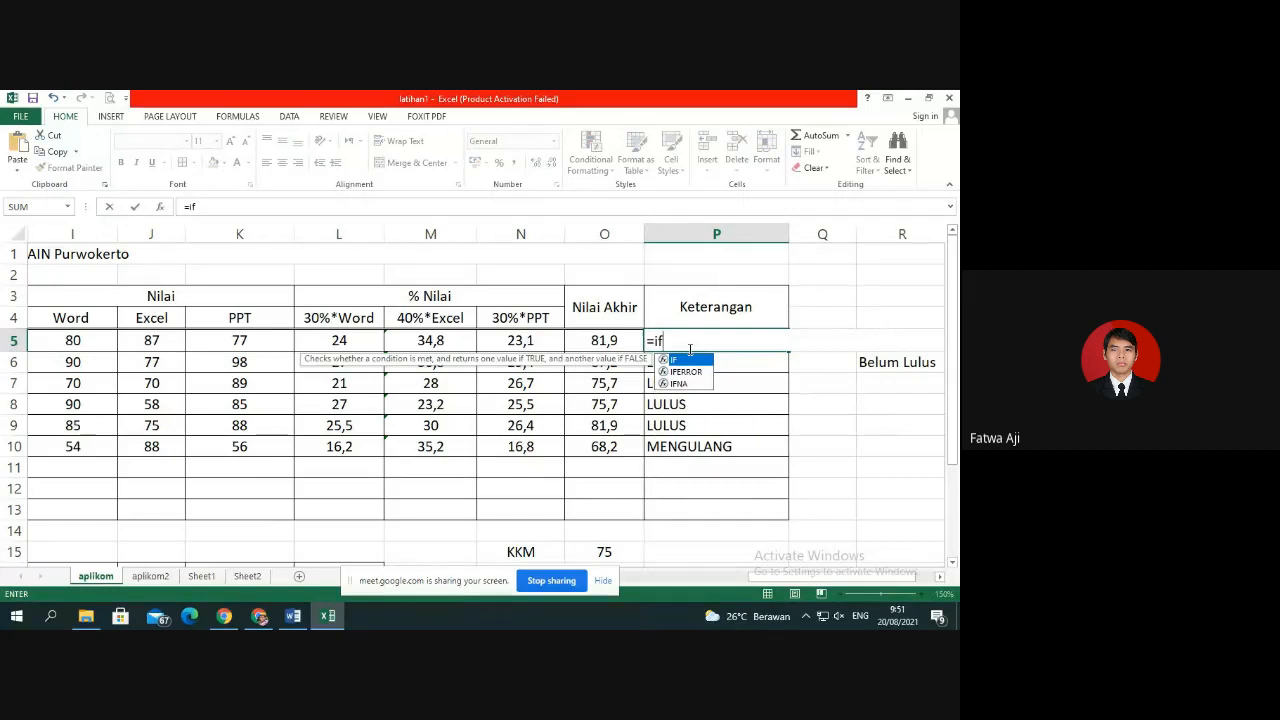
{"action": "type", "text": "("}
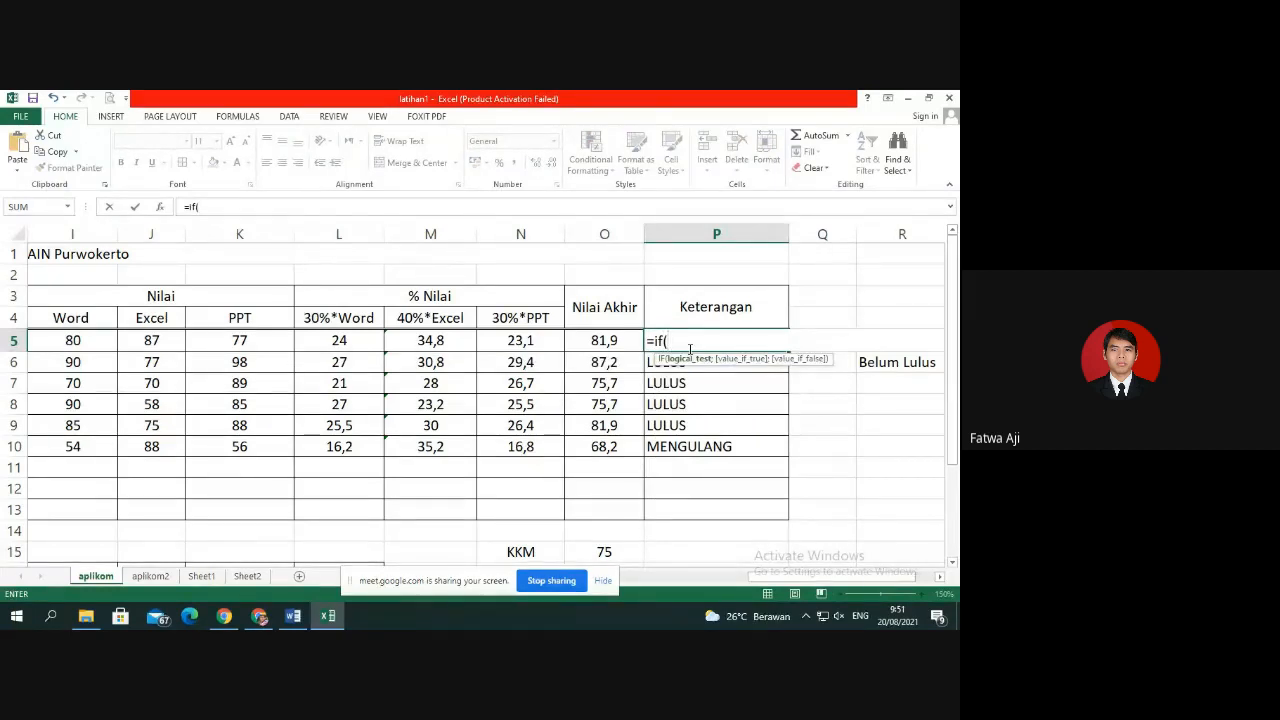
{"action": "type", "text": "and"}
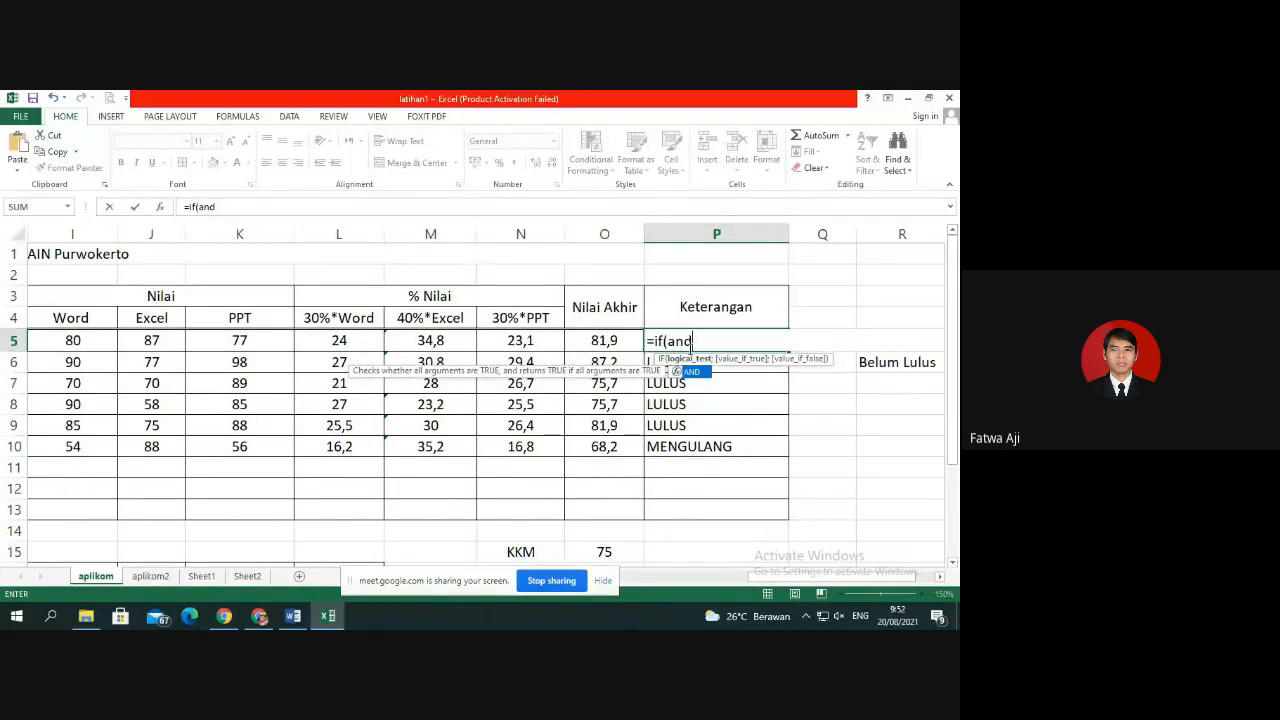
{"action": "double_click", "coordinate": [698, 370]}
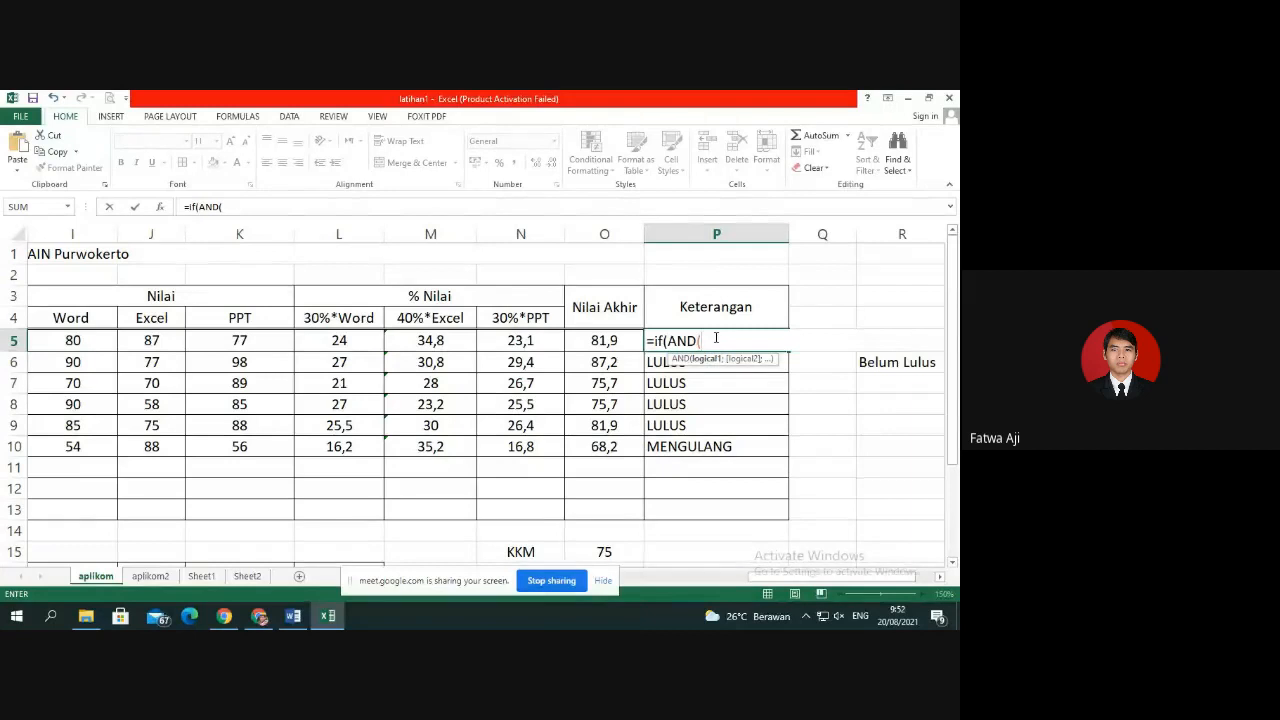
{"action": "left_click", "coordinate": [632, 340]}
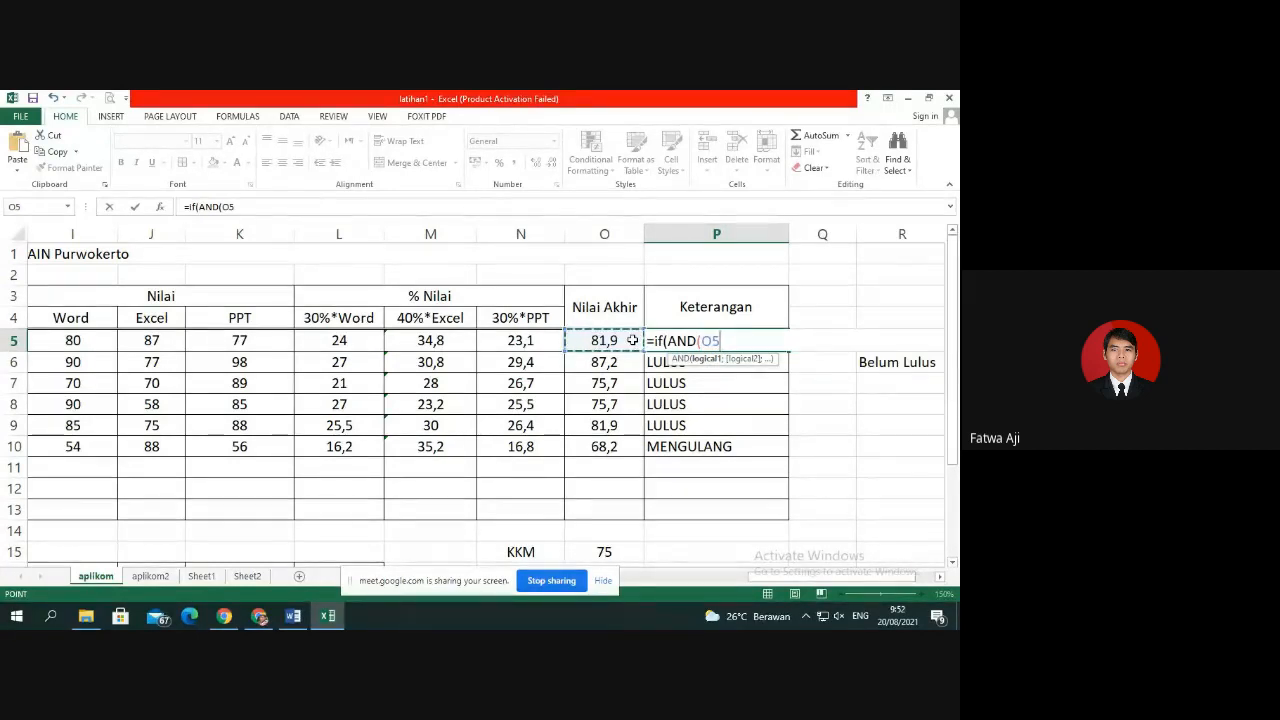
{"action": "key", "text": "F8"}
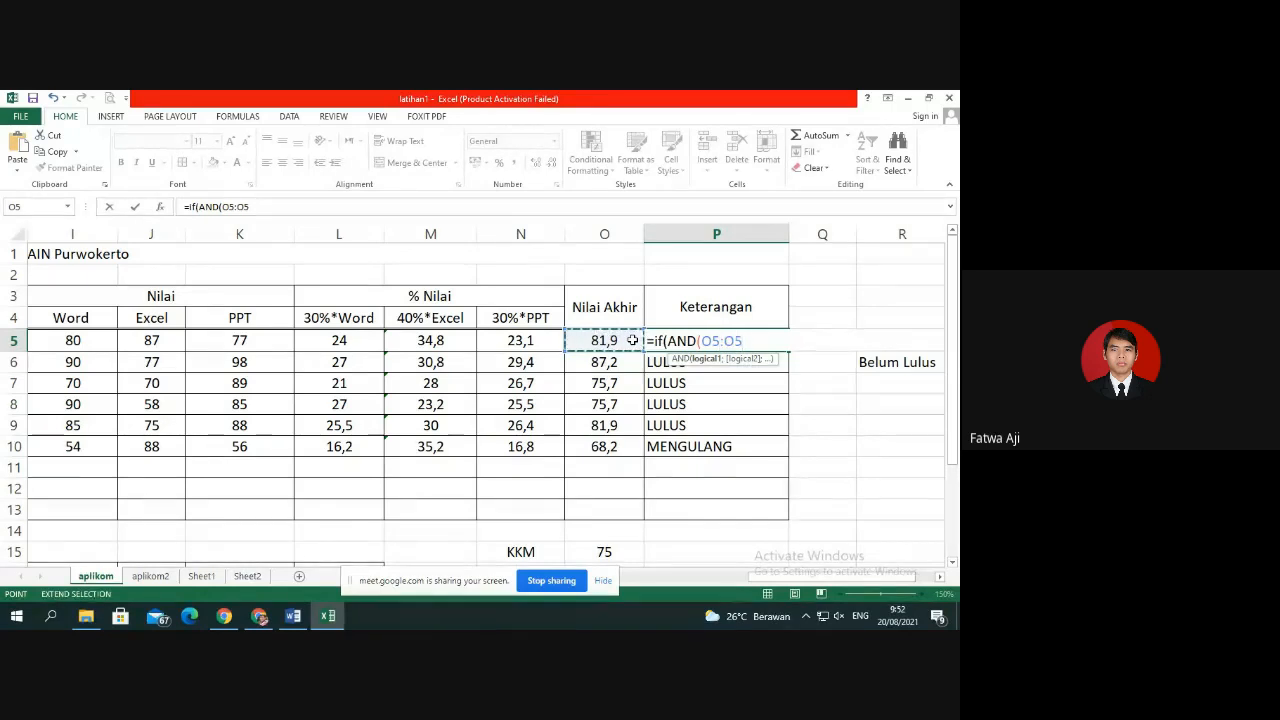
{"action": "key", "text": "BackSpace"}
{"action": "key", "text": "BackSpace"}
{"action": "type", "text": ">"}
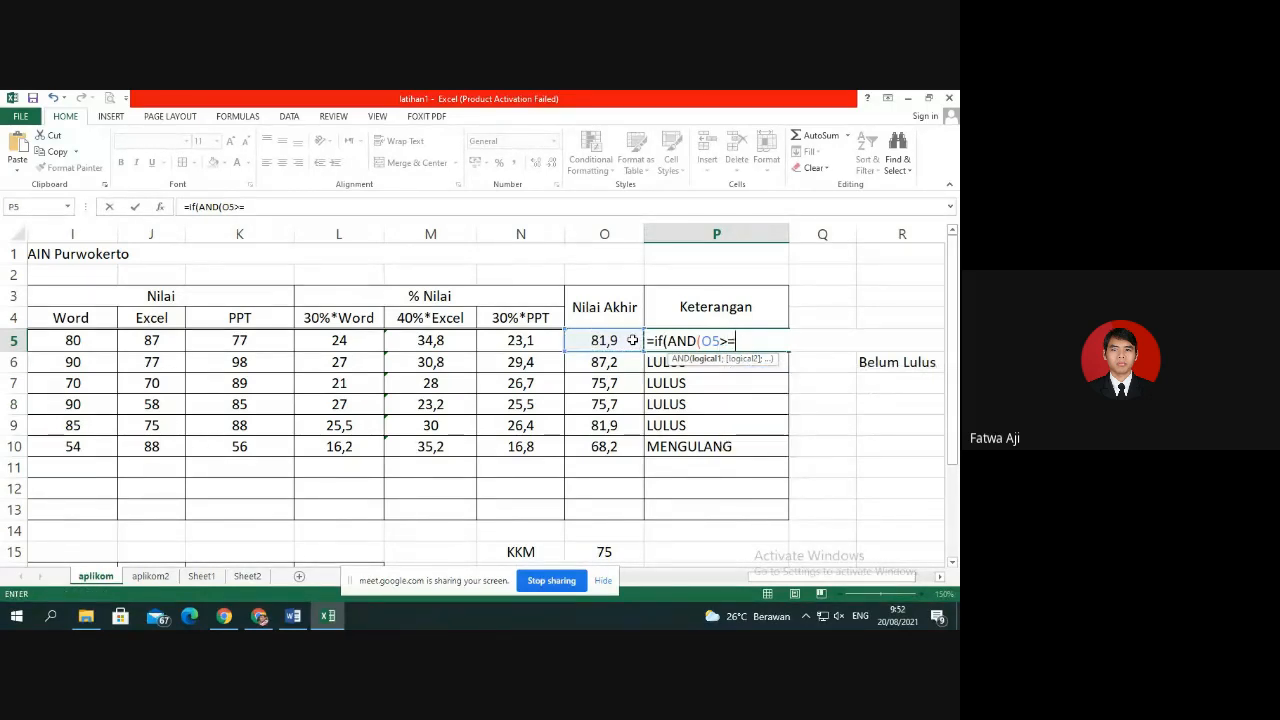
{"action": "type", "text": "=75;"}
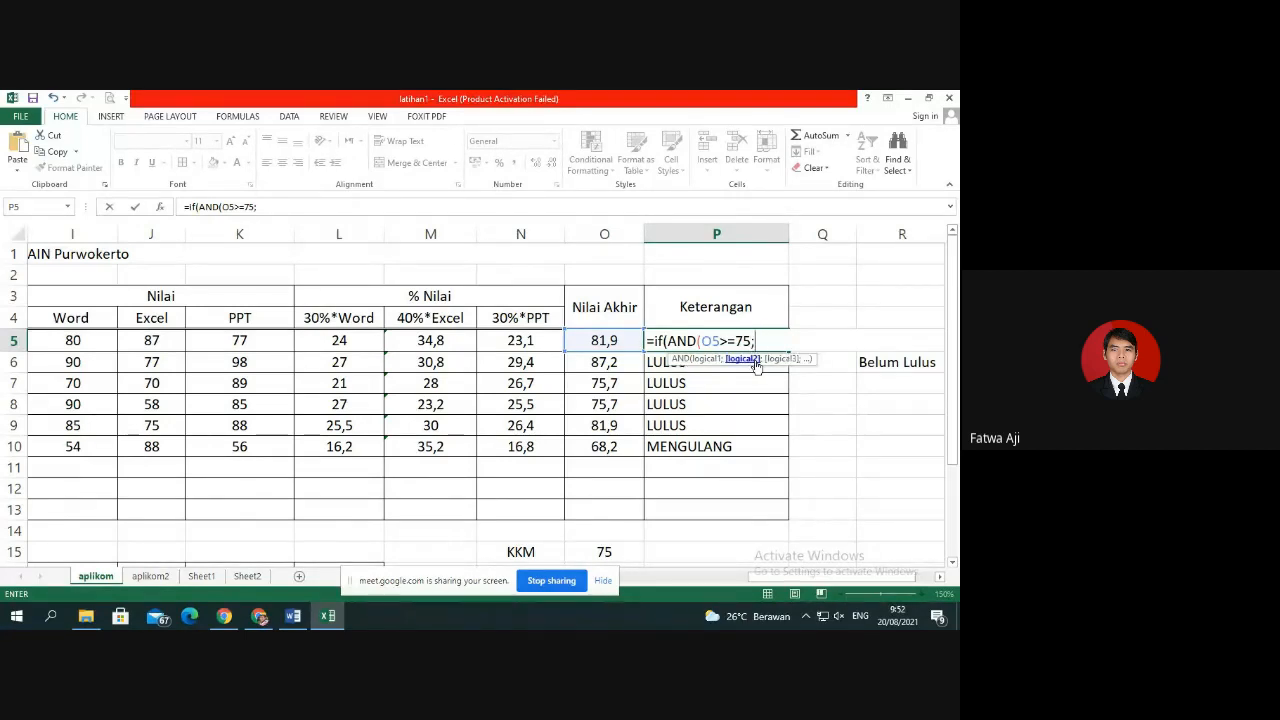
Add the conditions I5>=75, J5>=75 and K5>=75 to the AND test in P5 and close it.
{"action": "left_click", "coordinate": [100, 337]}
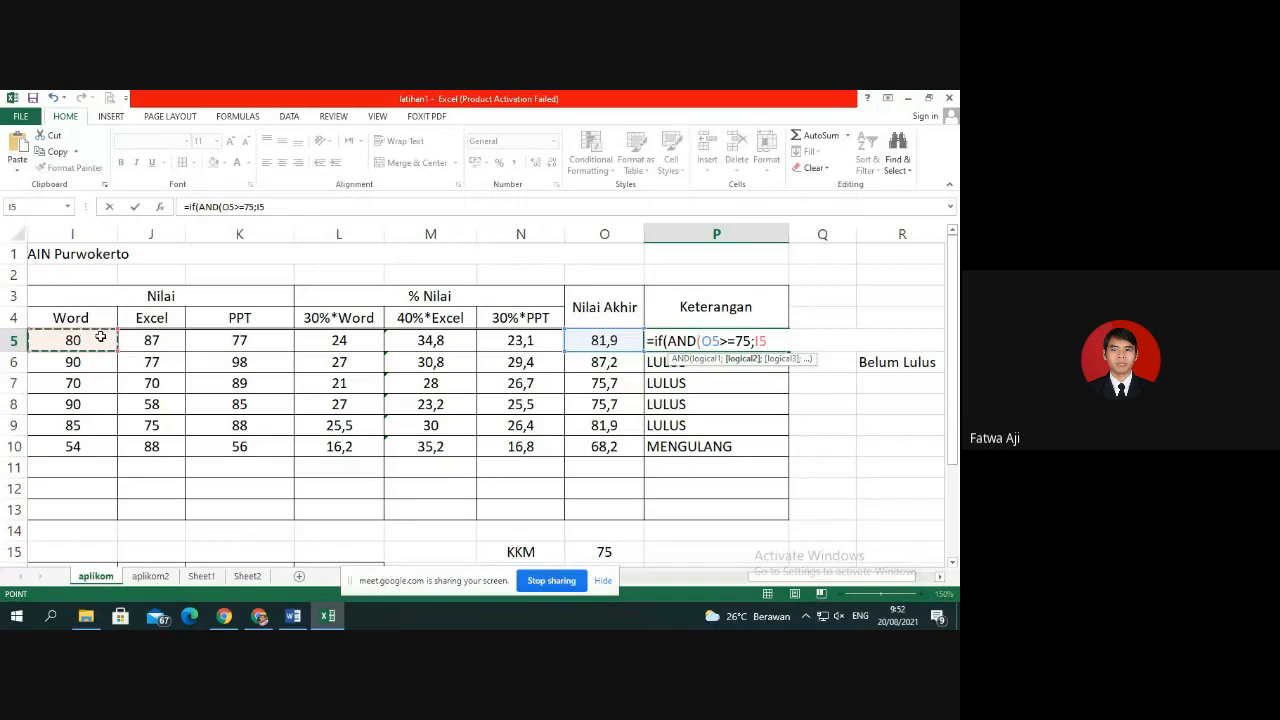
{"action": "type", "text": ">=75;"}
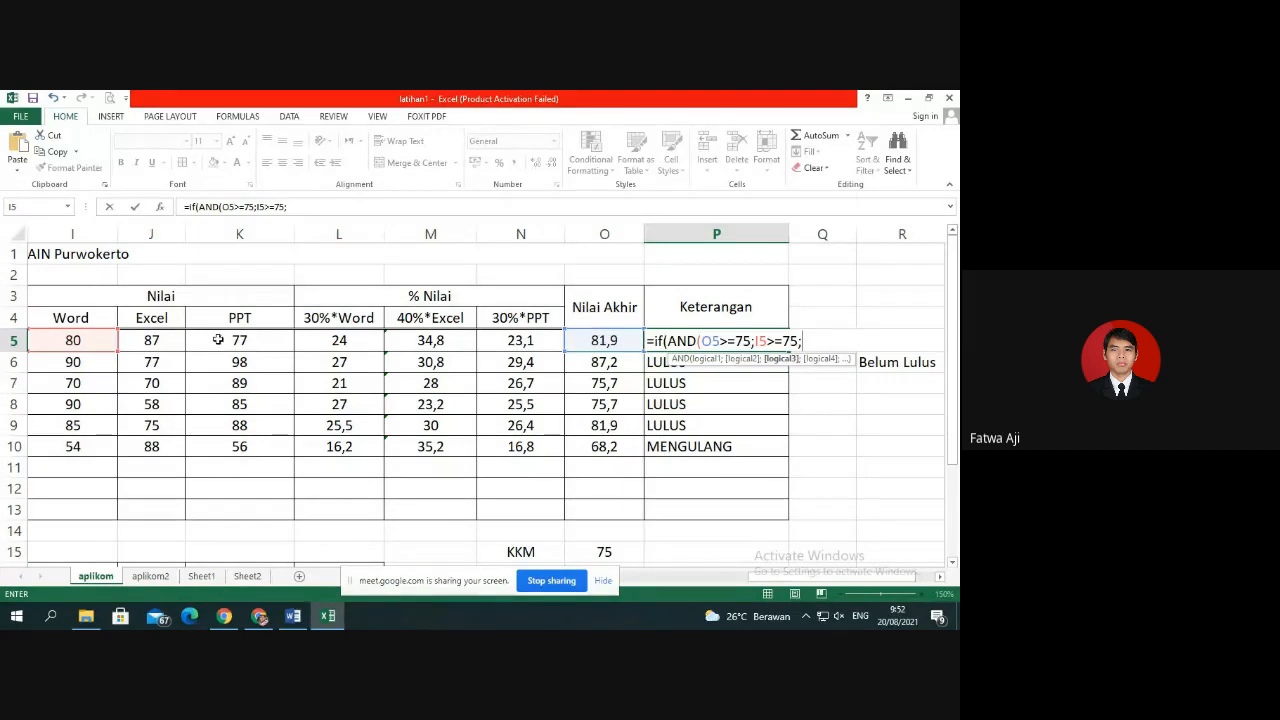
{"action": "left_click", "coordinate": [159, 340]}
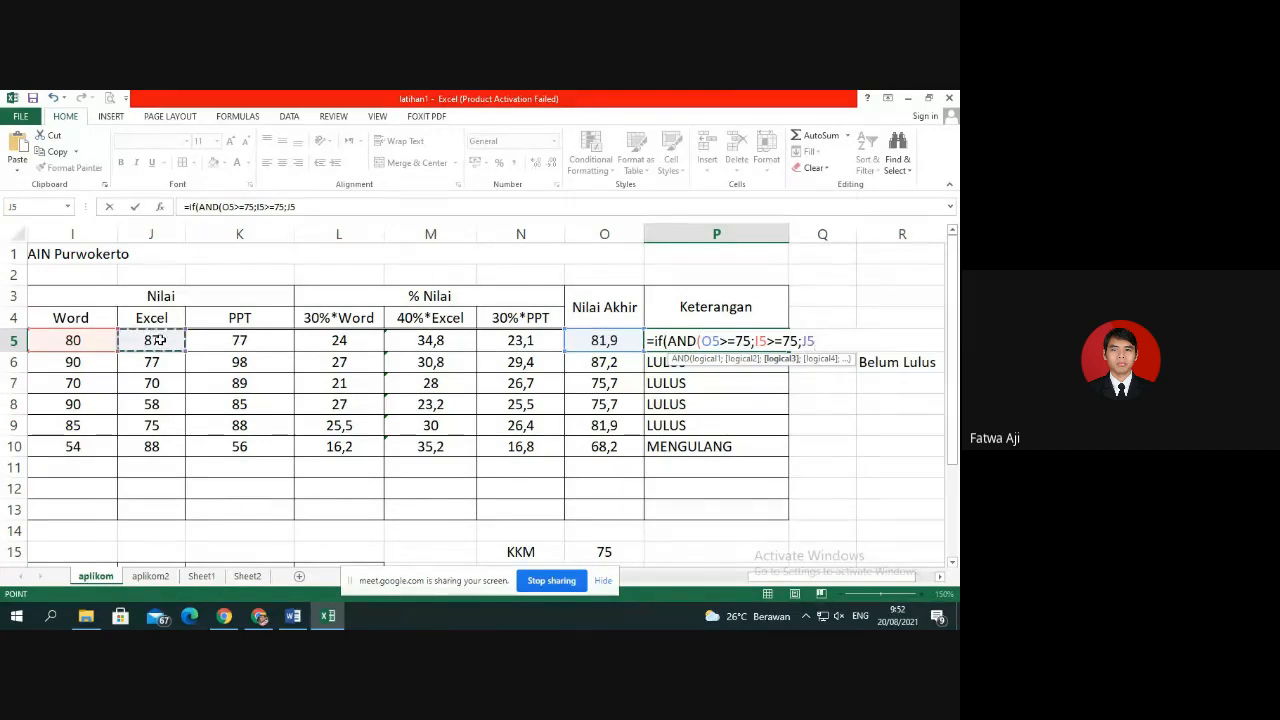
{"action": "type", "text": ">=75;"}
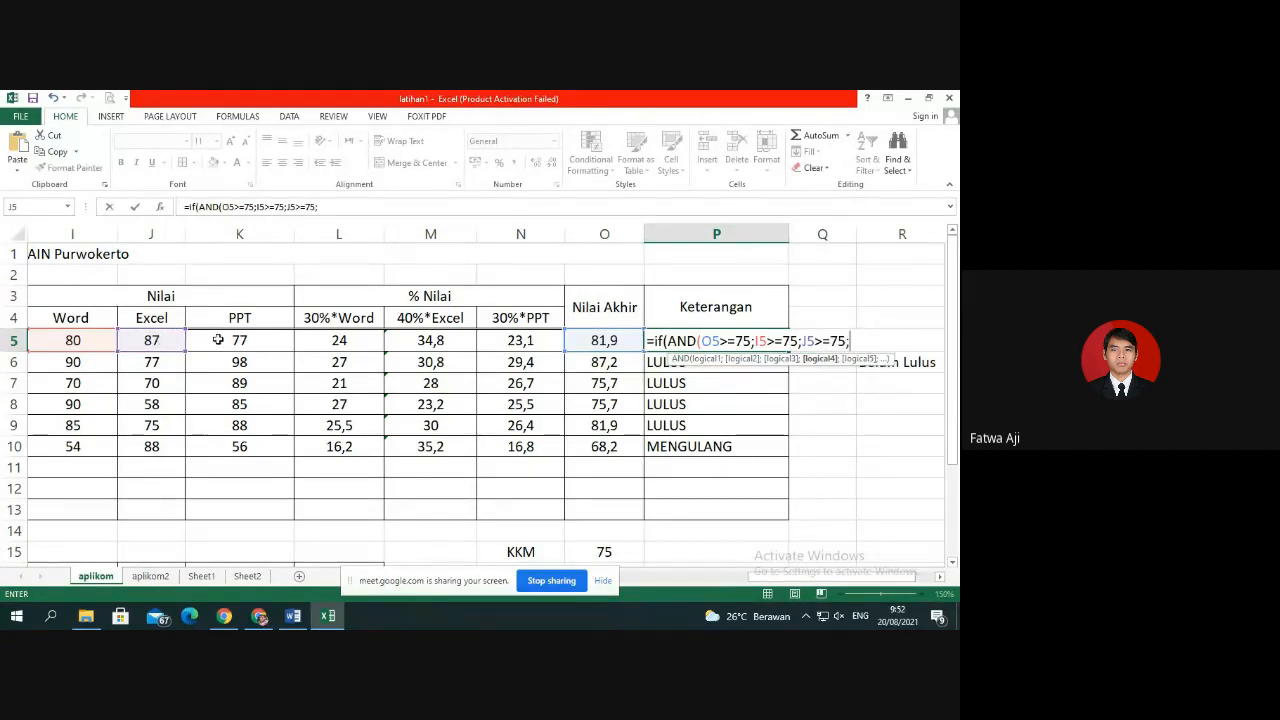
{"action": "left_click", "coordinate": [221, 340]}
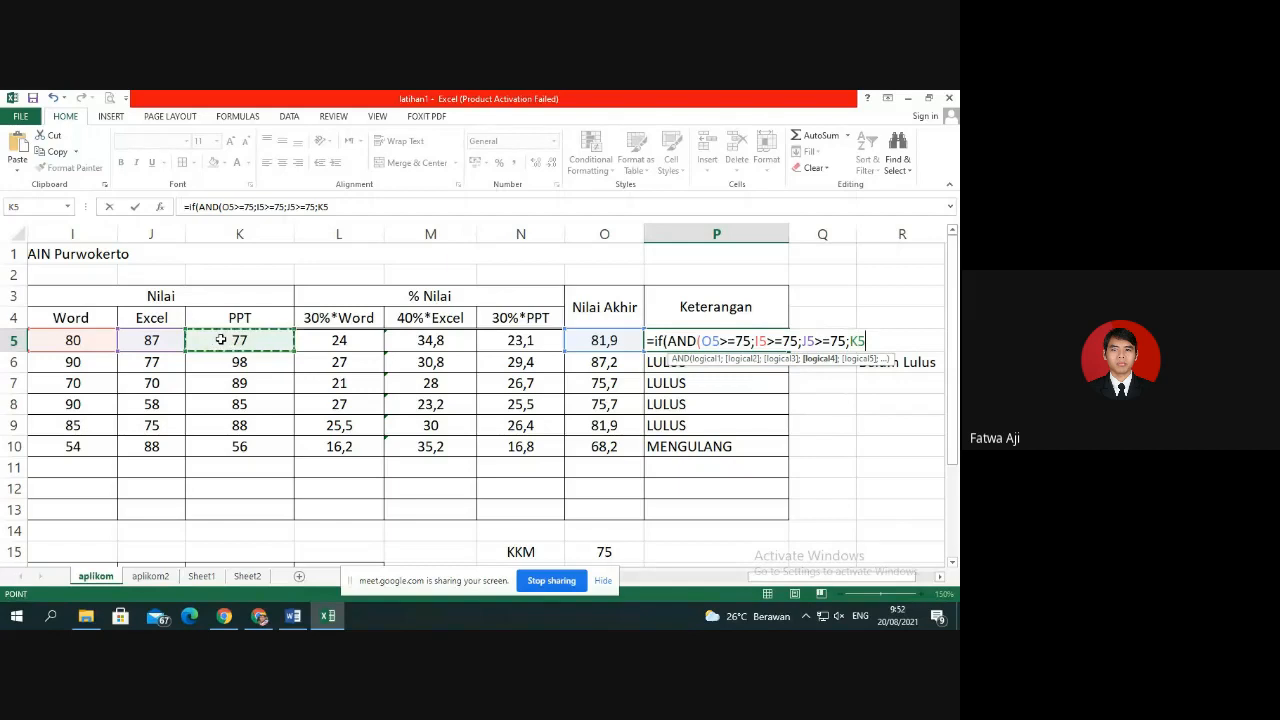
{"action": "type", "text": ">=75"}
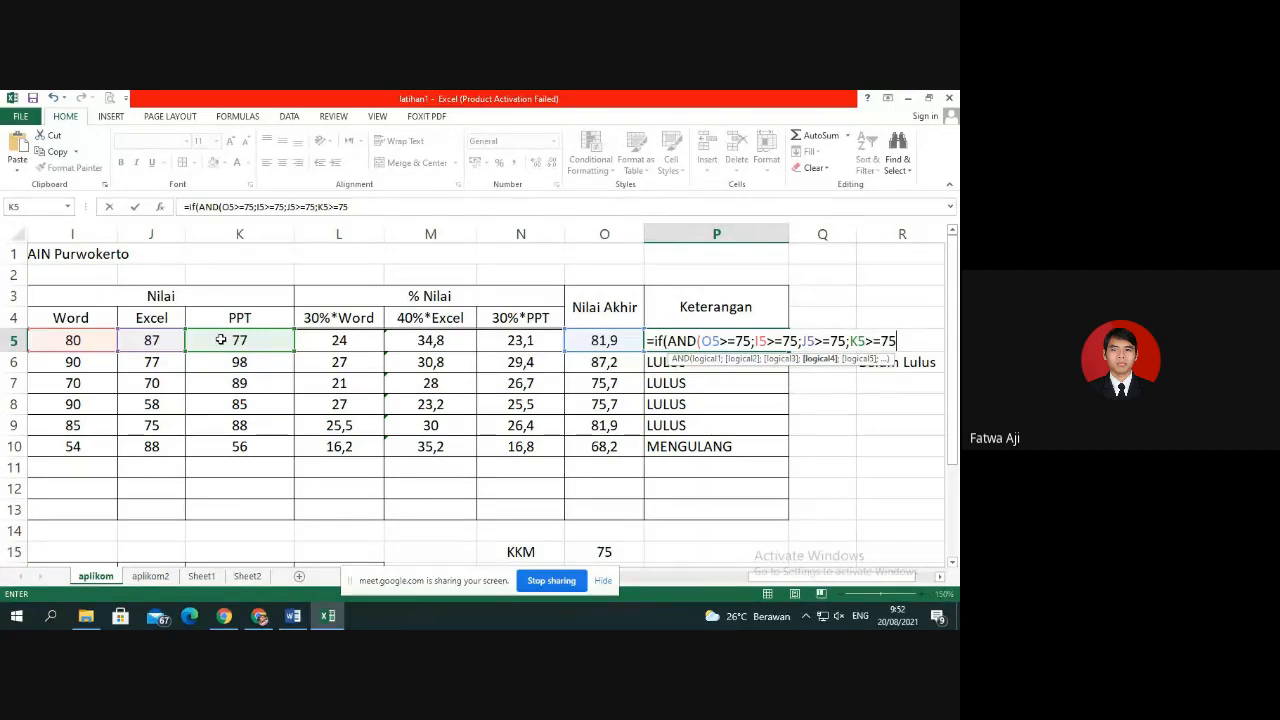
{"action": "type", "text": ");"}
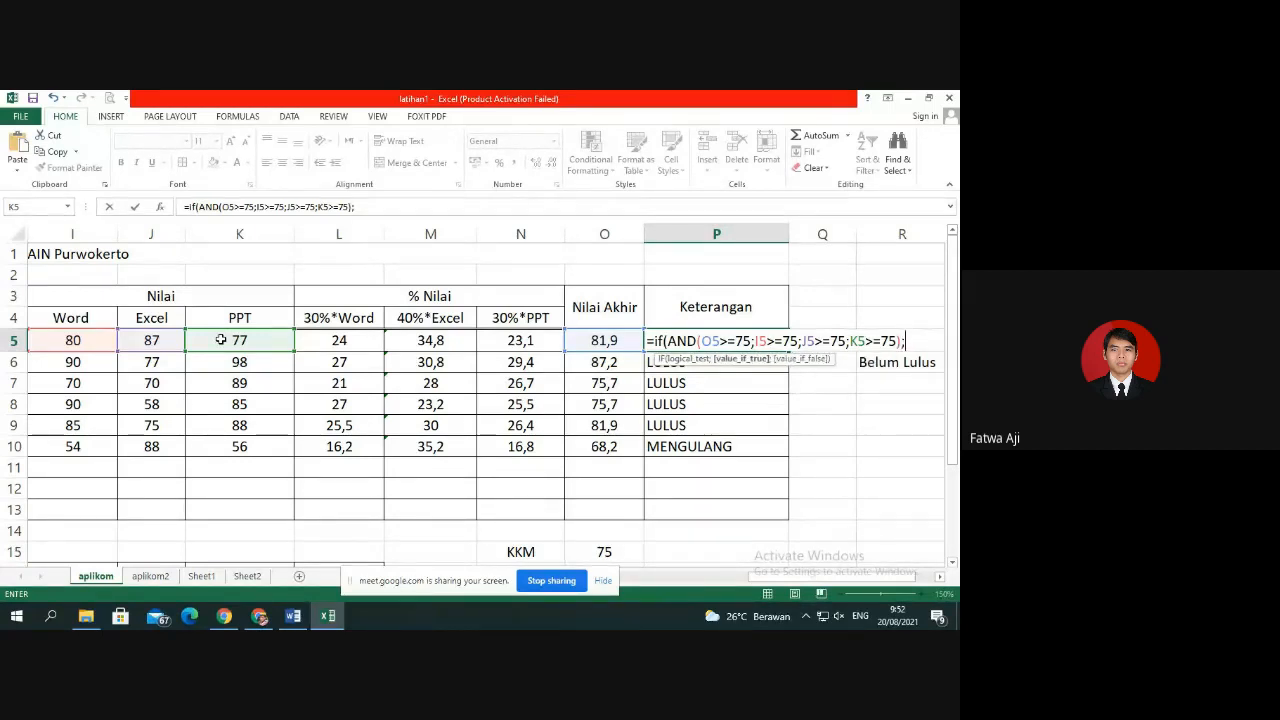
Finish the P5 formula with "LULUS" if true and "MENGULANG" if false, and fill it down to P10.
{"action": "type", "text": "\"LULUS"}
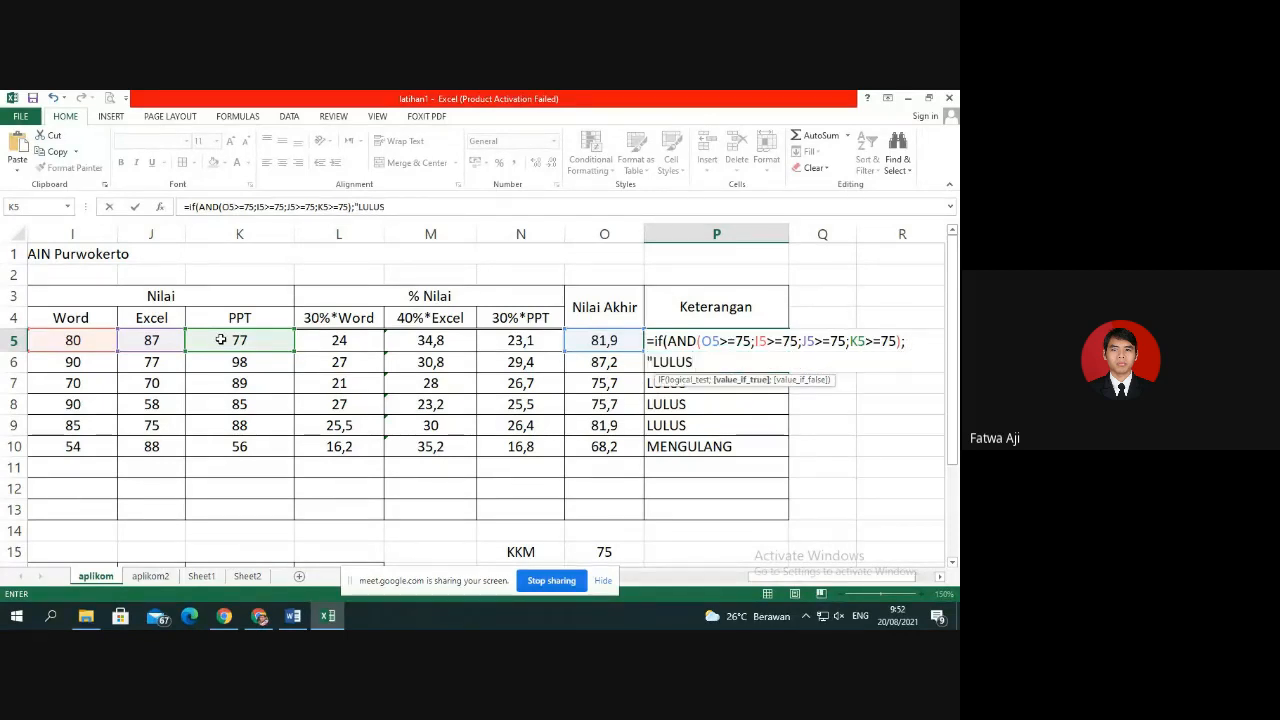
{"action": "type", "text": "\";\"MENGU"}
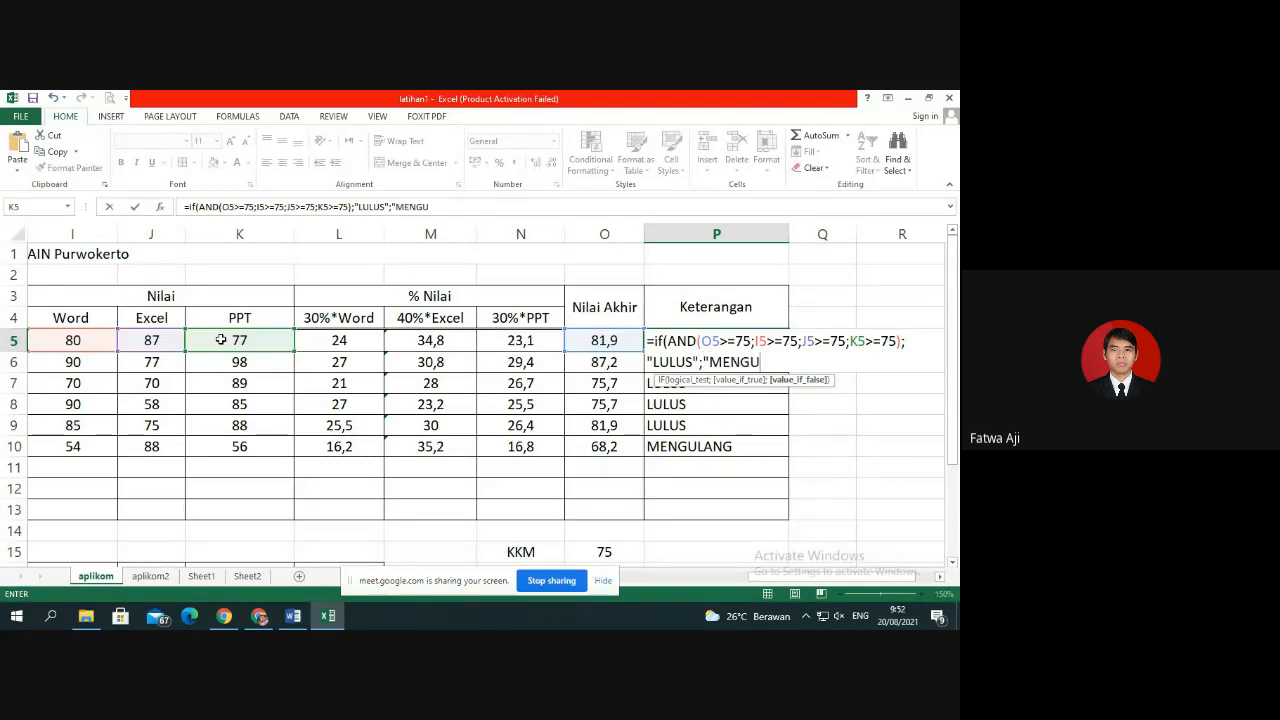
{"action": "type", "text": "LANG\")"}
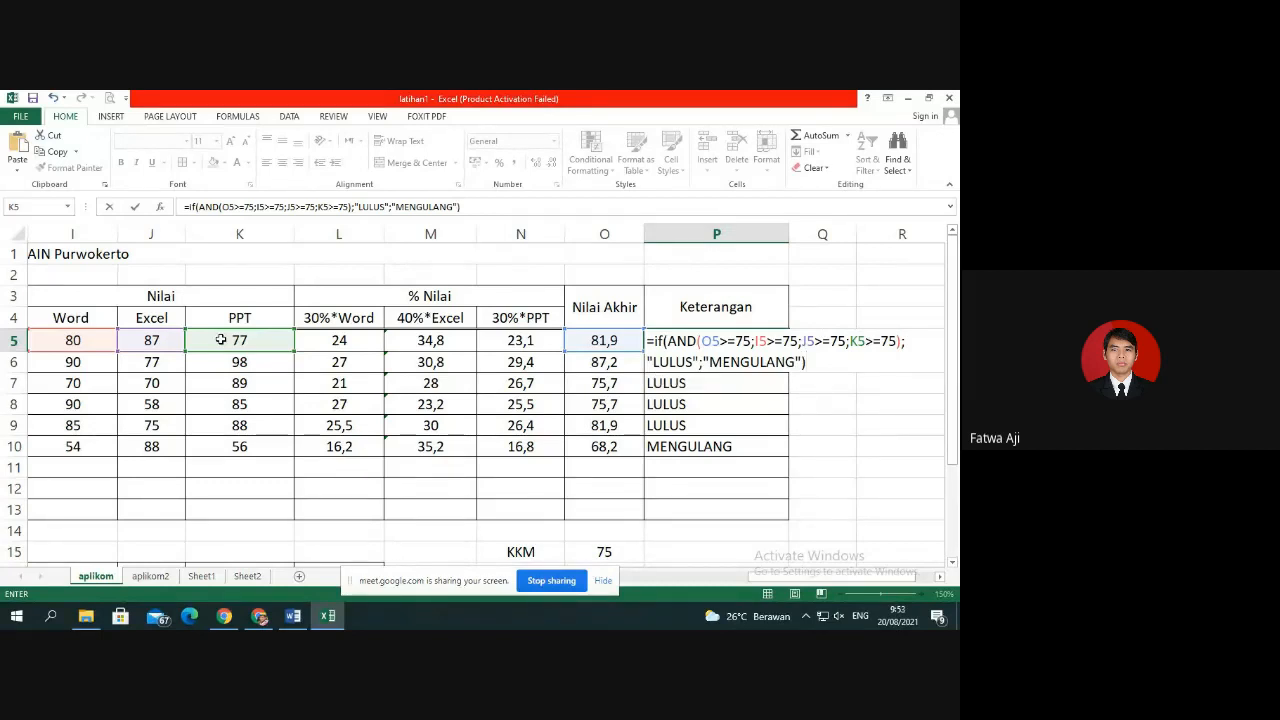
{"action": "key", "text": "Return"}
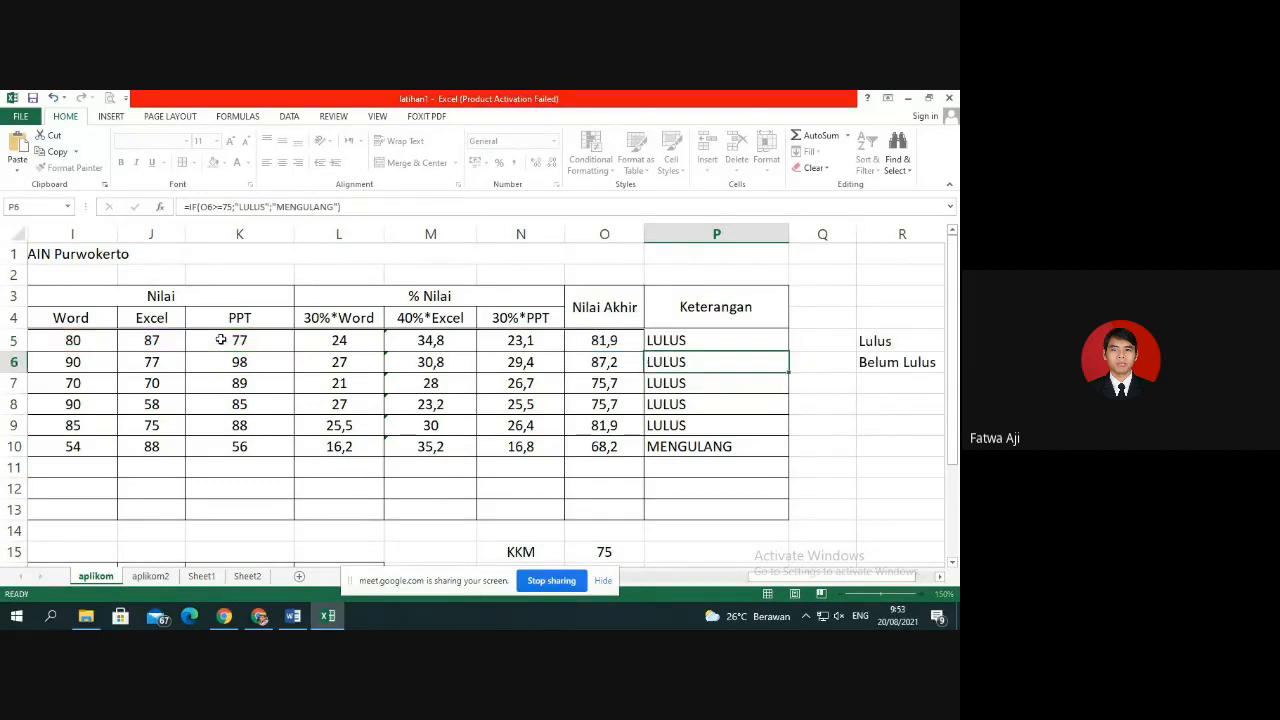
{"action": "left_click", "coordinate": [712, 339]}
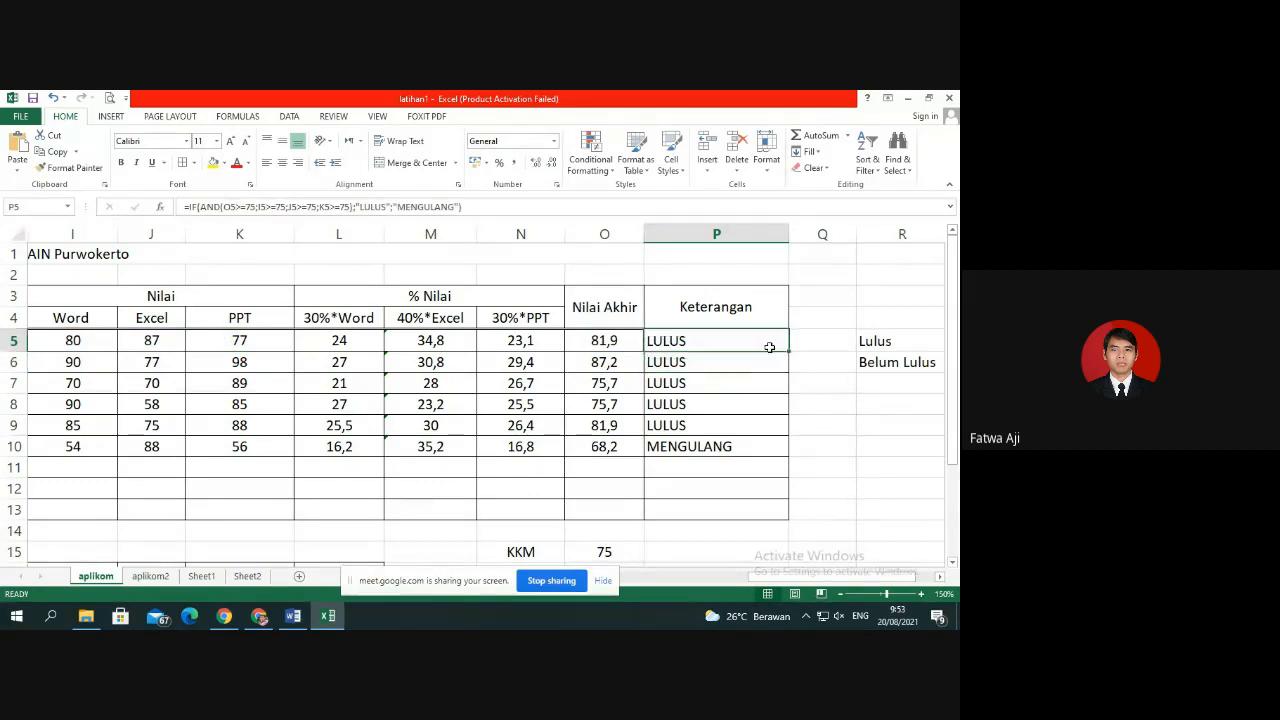
{"action": "left_click_drag", "start_coordinate": [789, 350], "coordinate": [785, 455]}
Check the Keterangan result in row 7 against that row's Nilai Akhir, Word, Excel and PPT scores.
{"action": "left_click", "coordinate": [668, 386]}
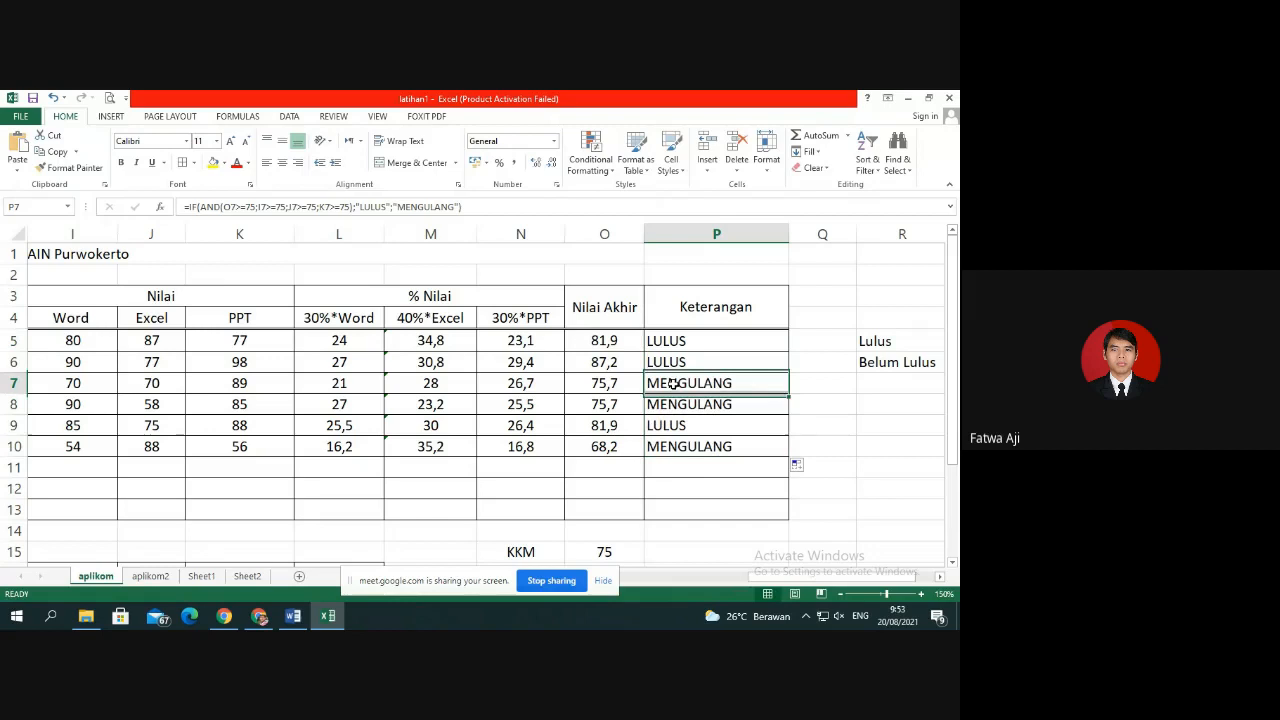
{"action": "left_click", "coordinate": [617, 384]}
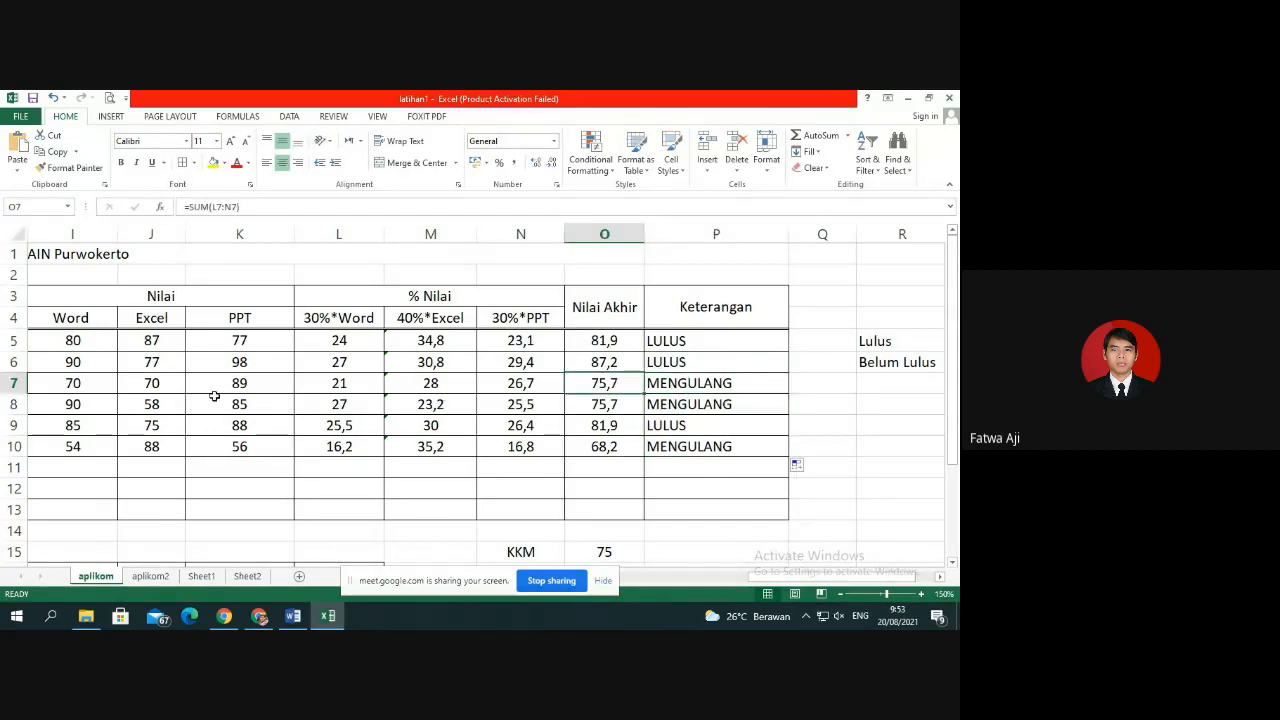
{"action": "left_click", "coordinate": [78, 387]}
{"action": "left_click", "coordinate": [158, 390]}
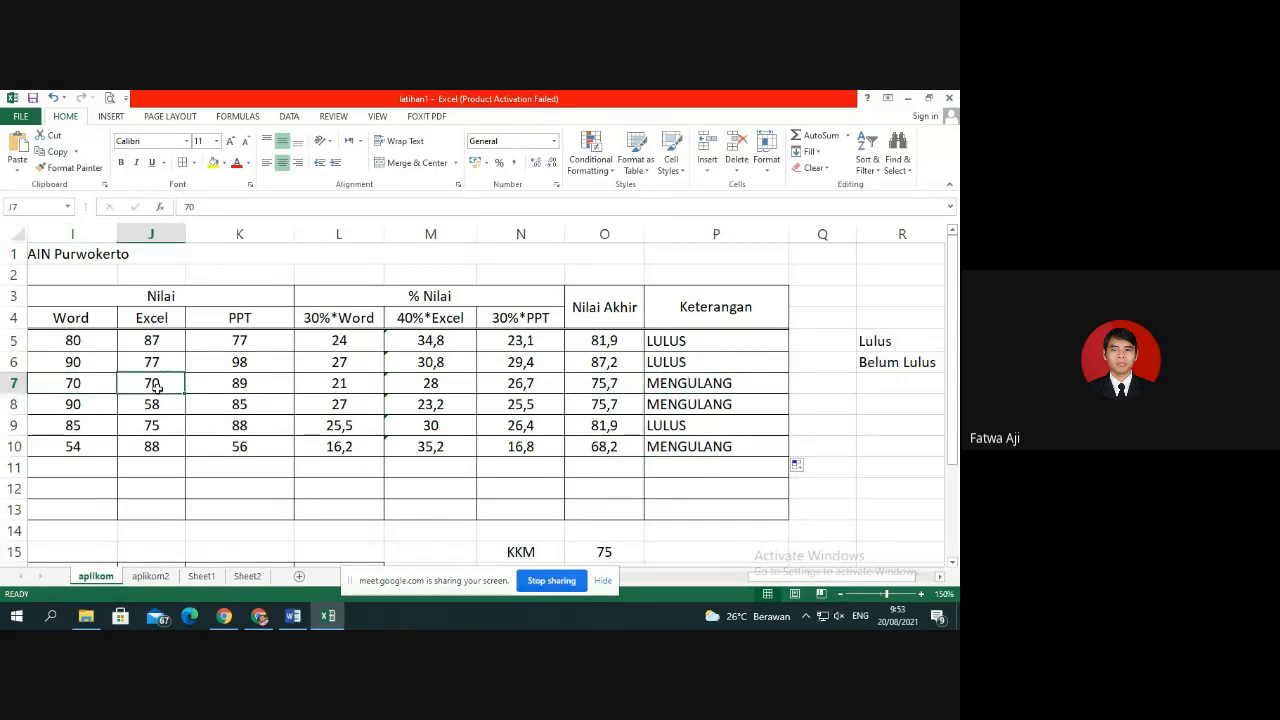
{"action": "left_click", "coordinate": [257, 389]}
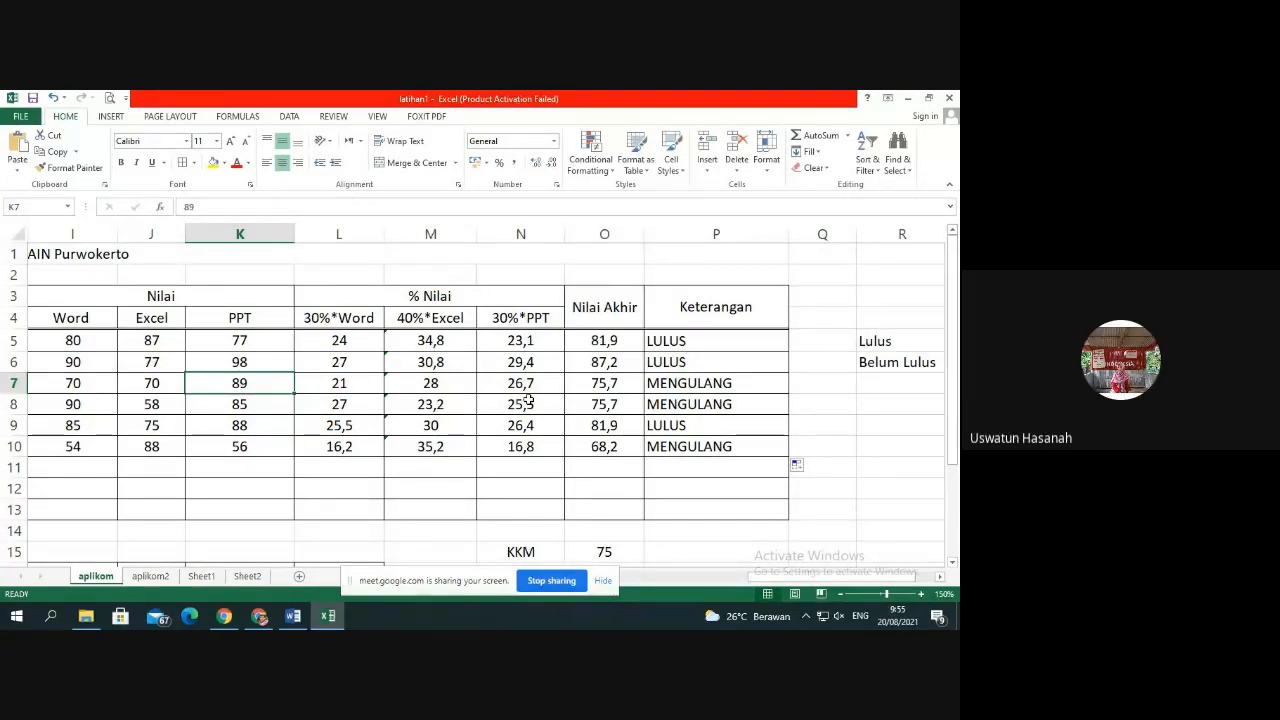
Stop sharing the screen in the Google Meet call.
{"action": "left_click", "coordinate": [551, 580]}
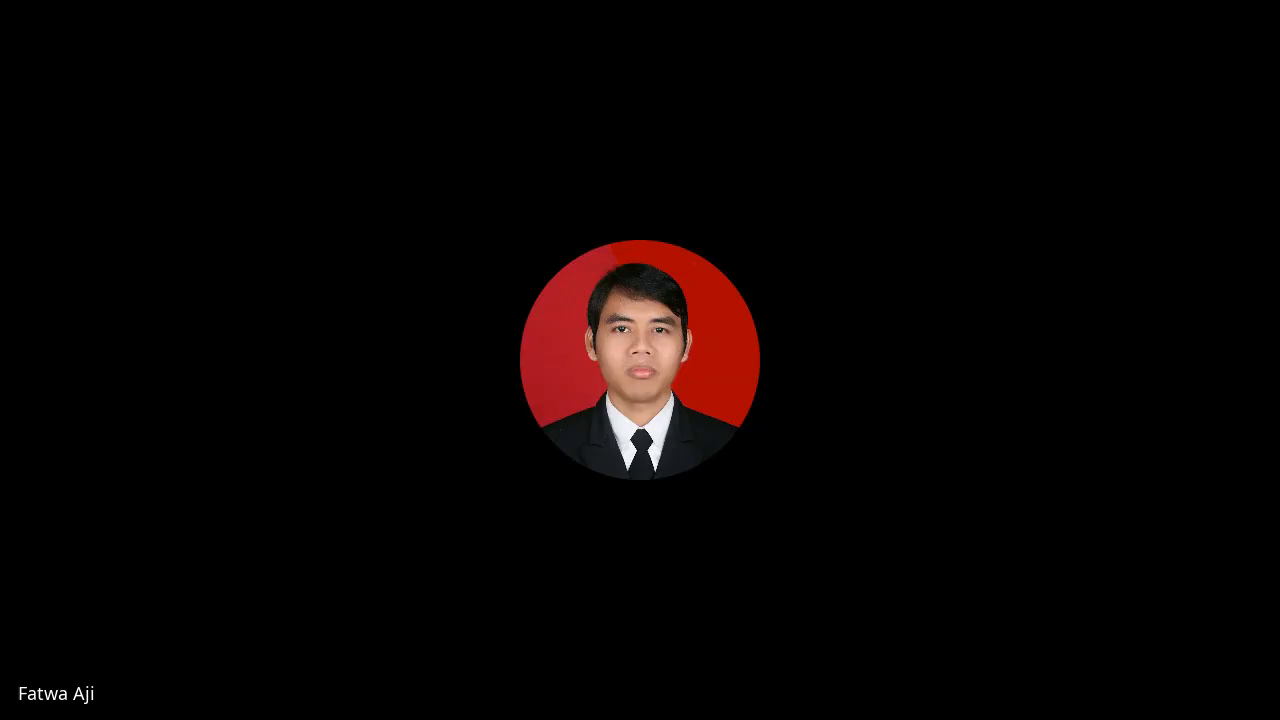